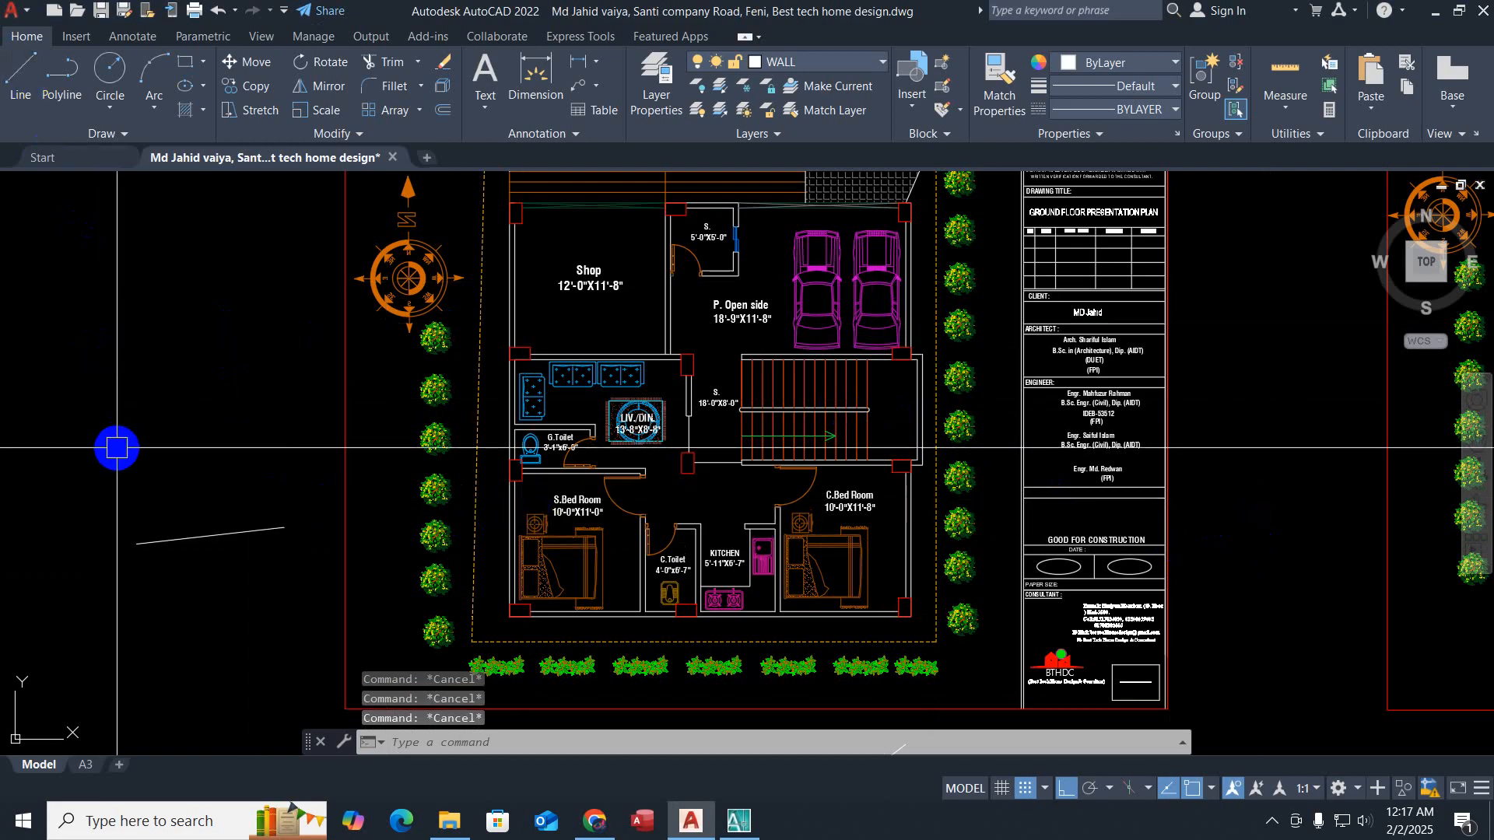
Step: Draw two connected lines in the empty area beside the floor plan, 10' horizontally and 12' straight down, with Ortho on
type("l")
key("Return")
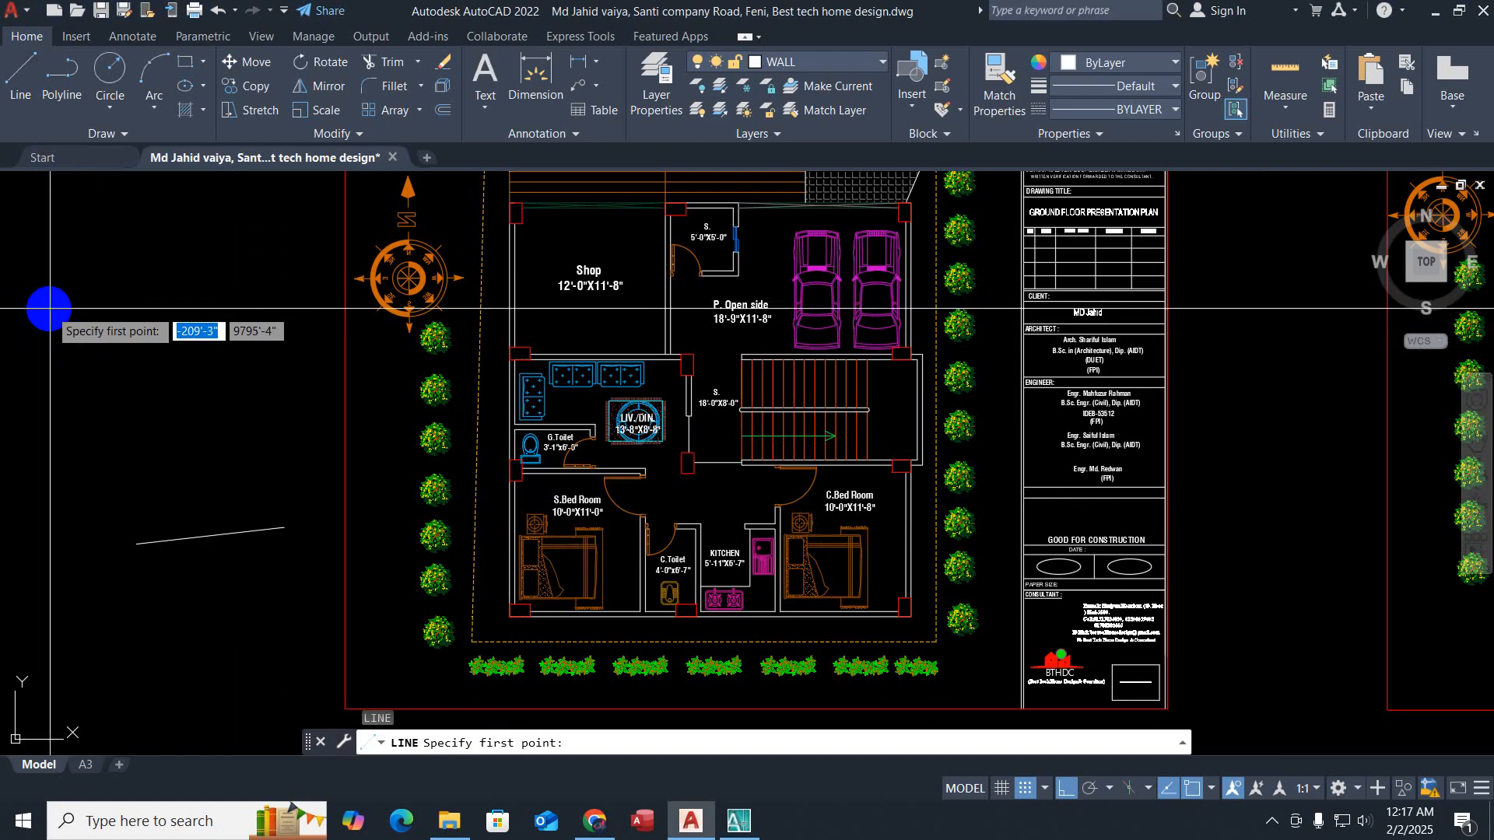
left_click(49, 309)
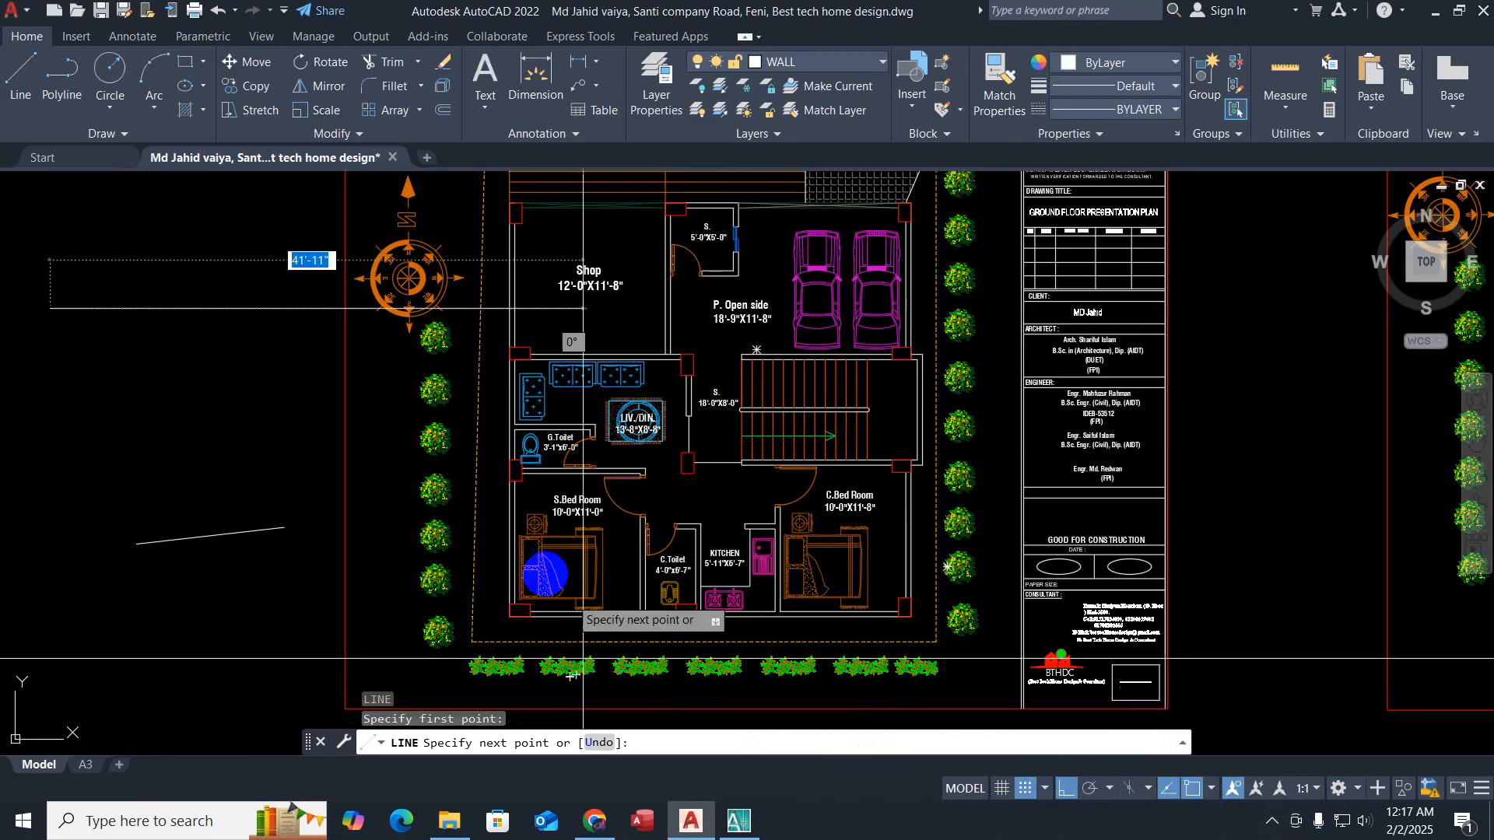
key("F8")
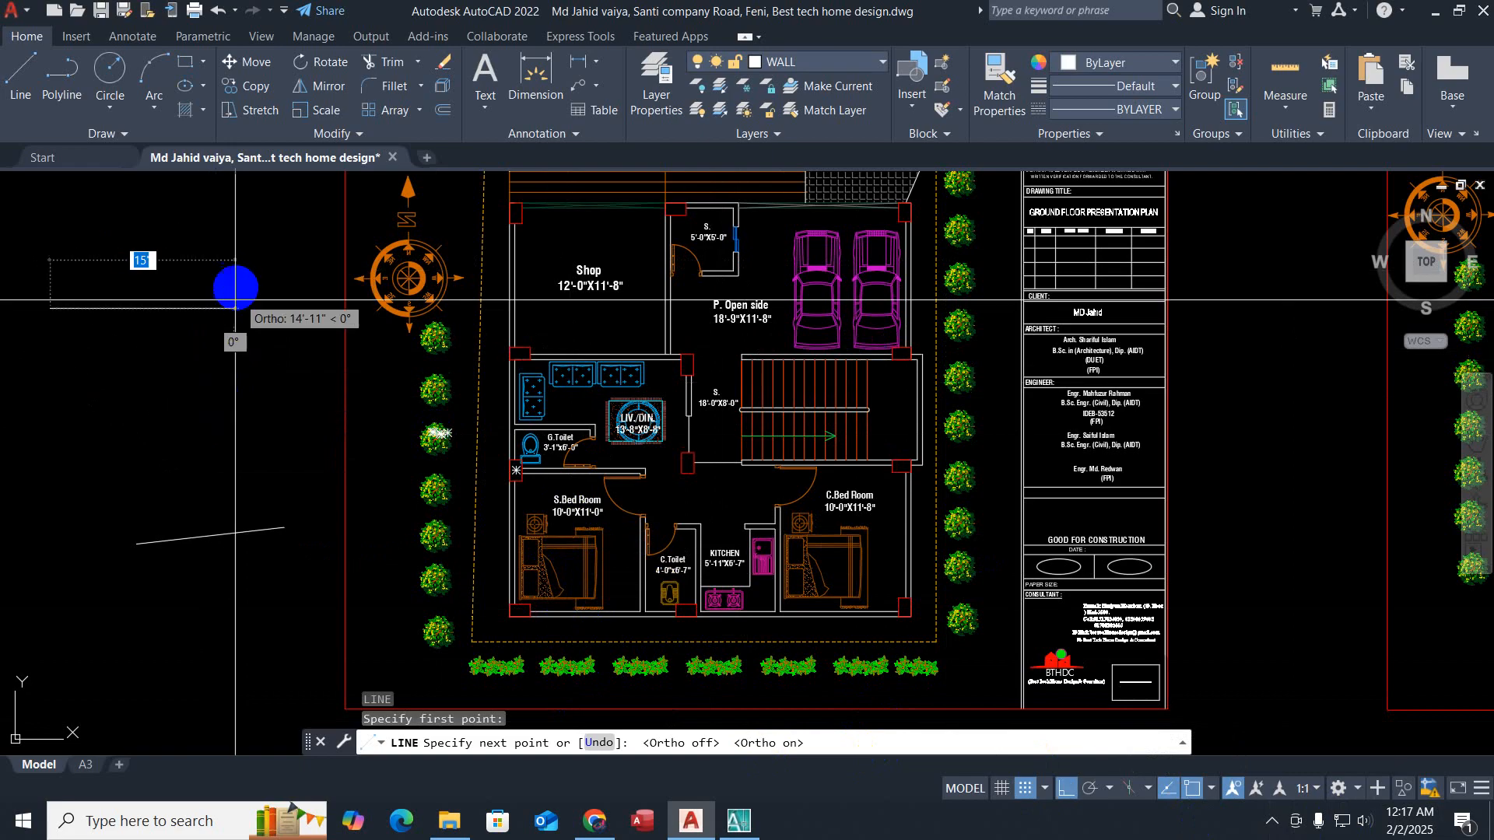
key("F8")
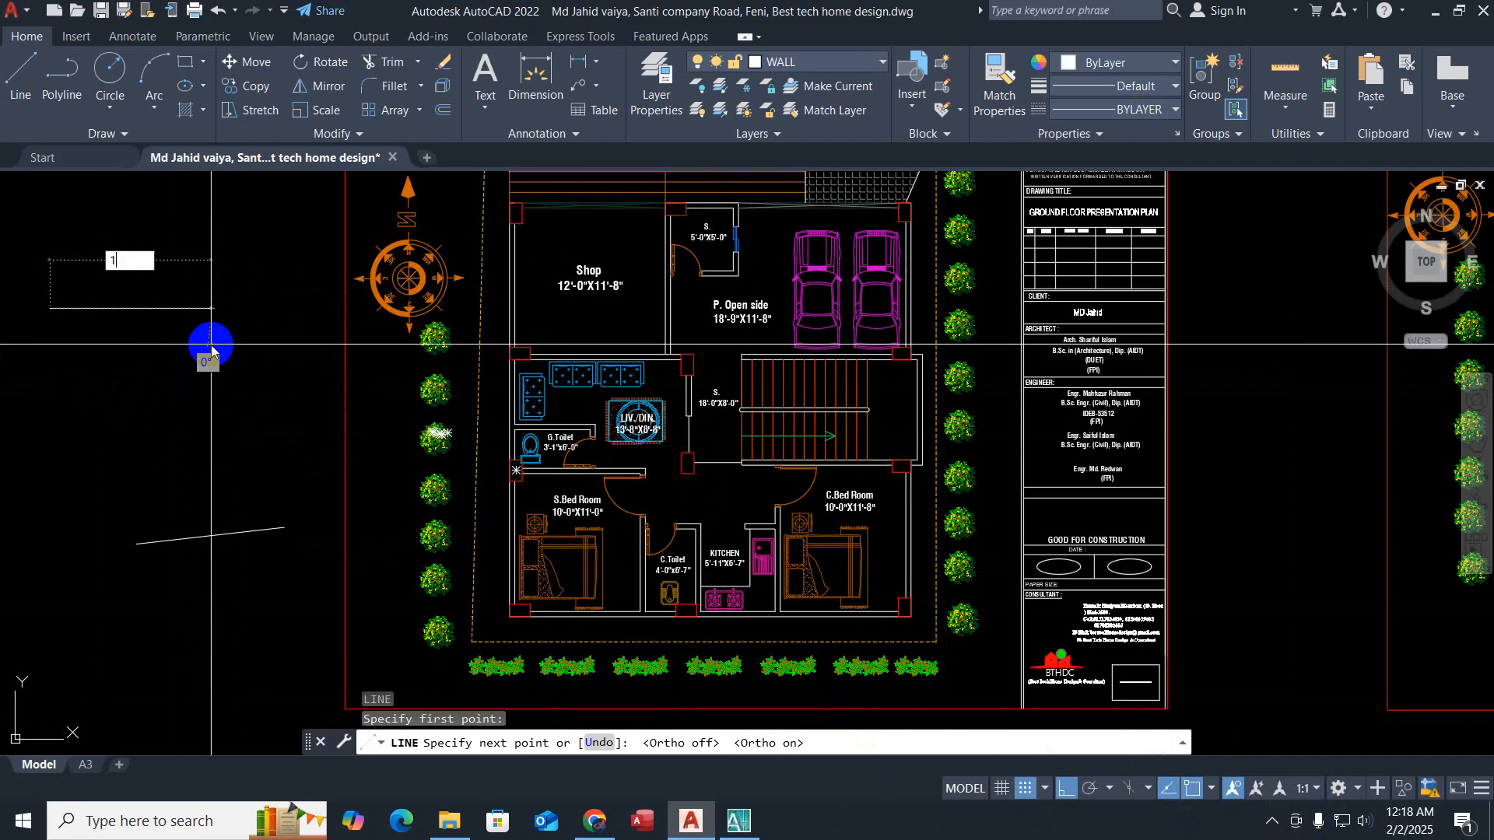
type("0'")
key("Return")
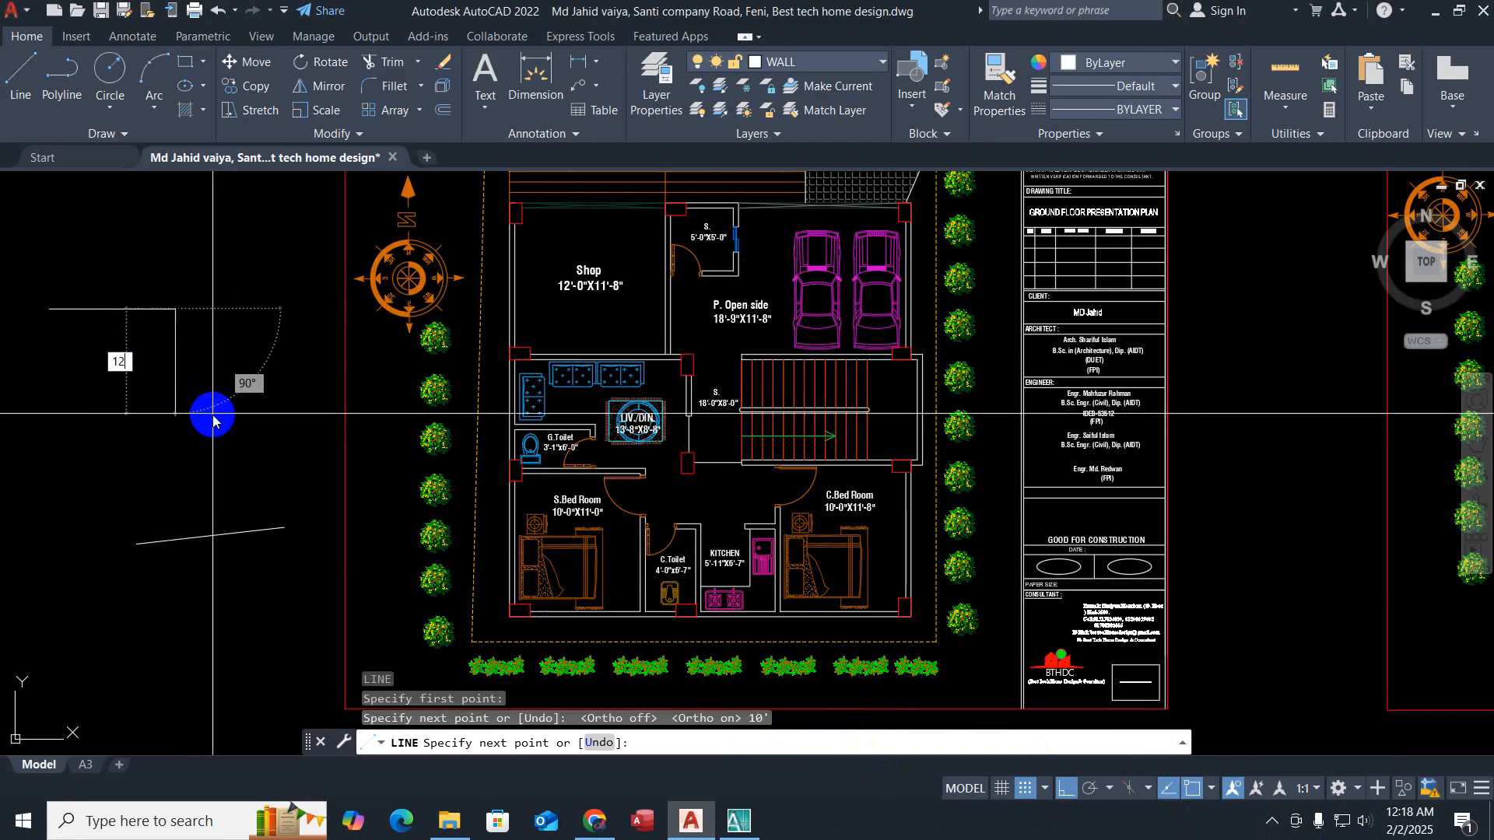
type("12'")
key("Return")
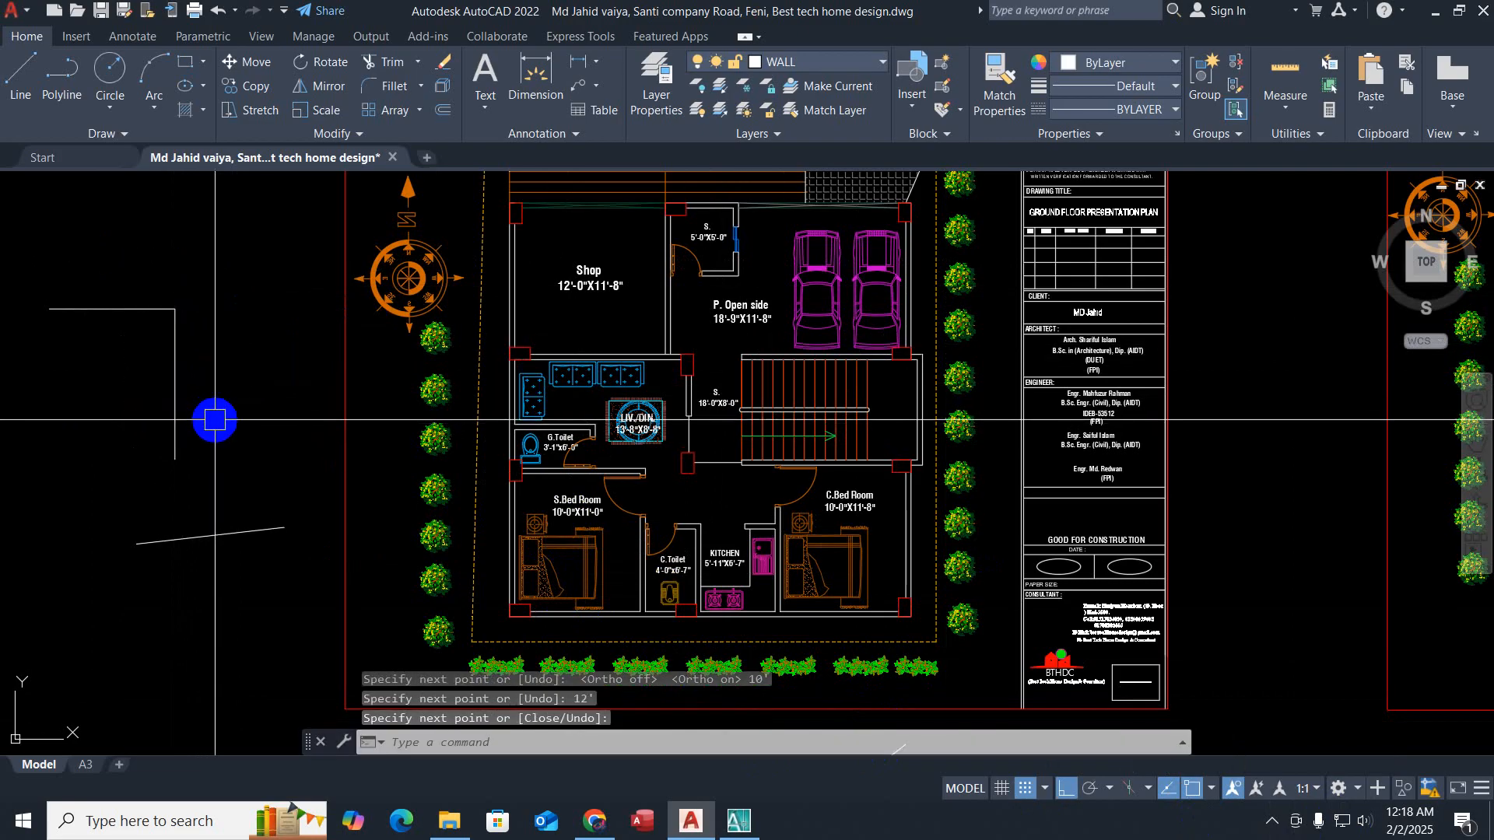
middle_click_drag(216, 419, 477, 423)
key("Escape")
key("Escape")
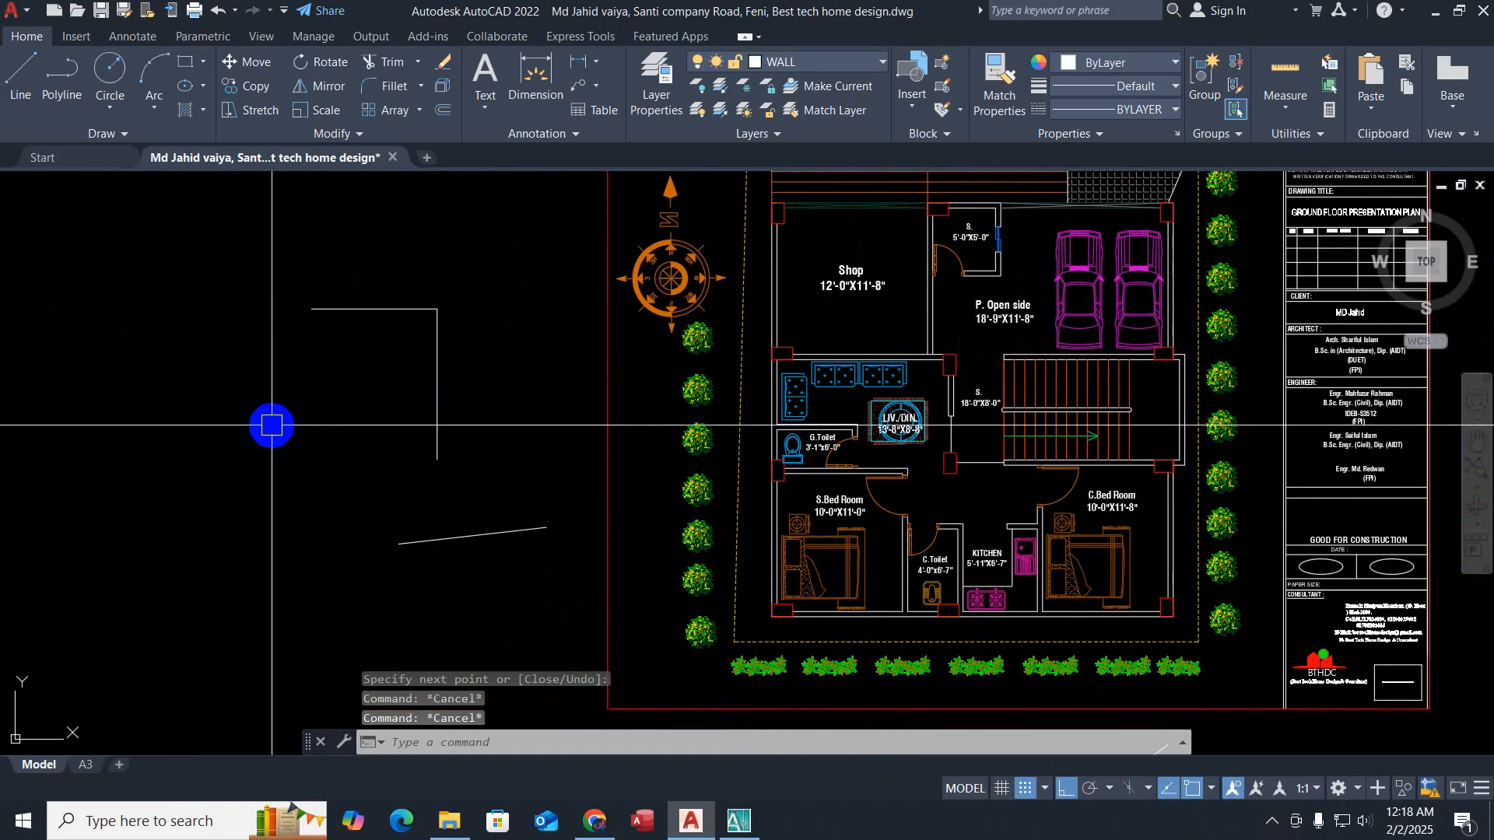
type("re")
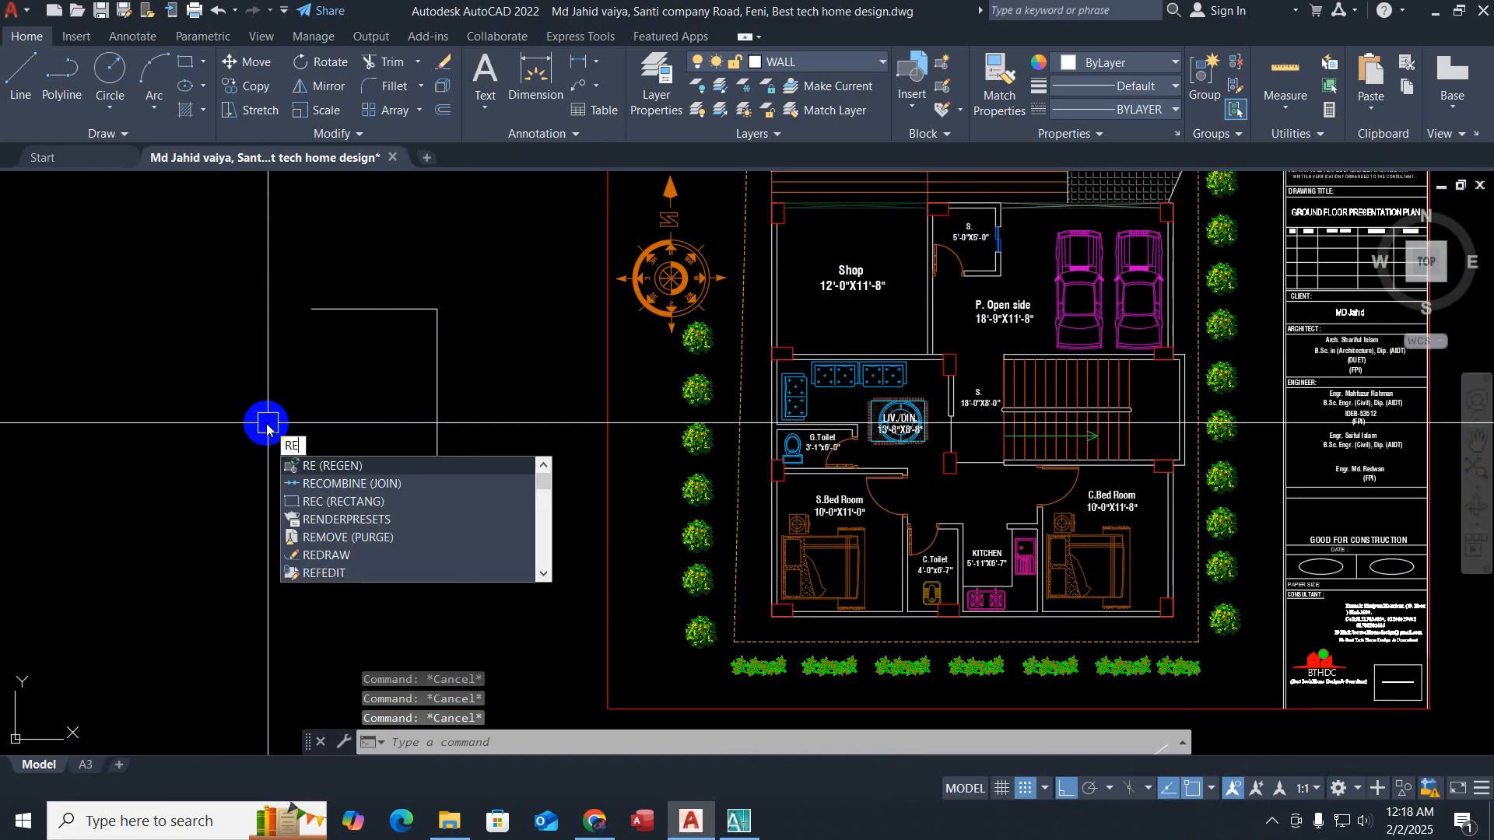
type("c")
key("Return")
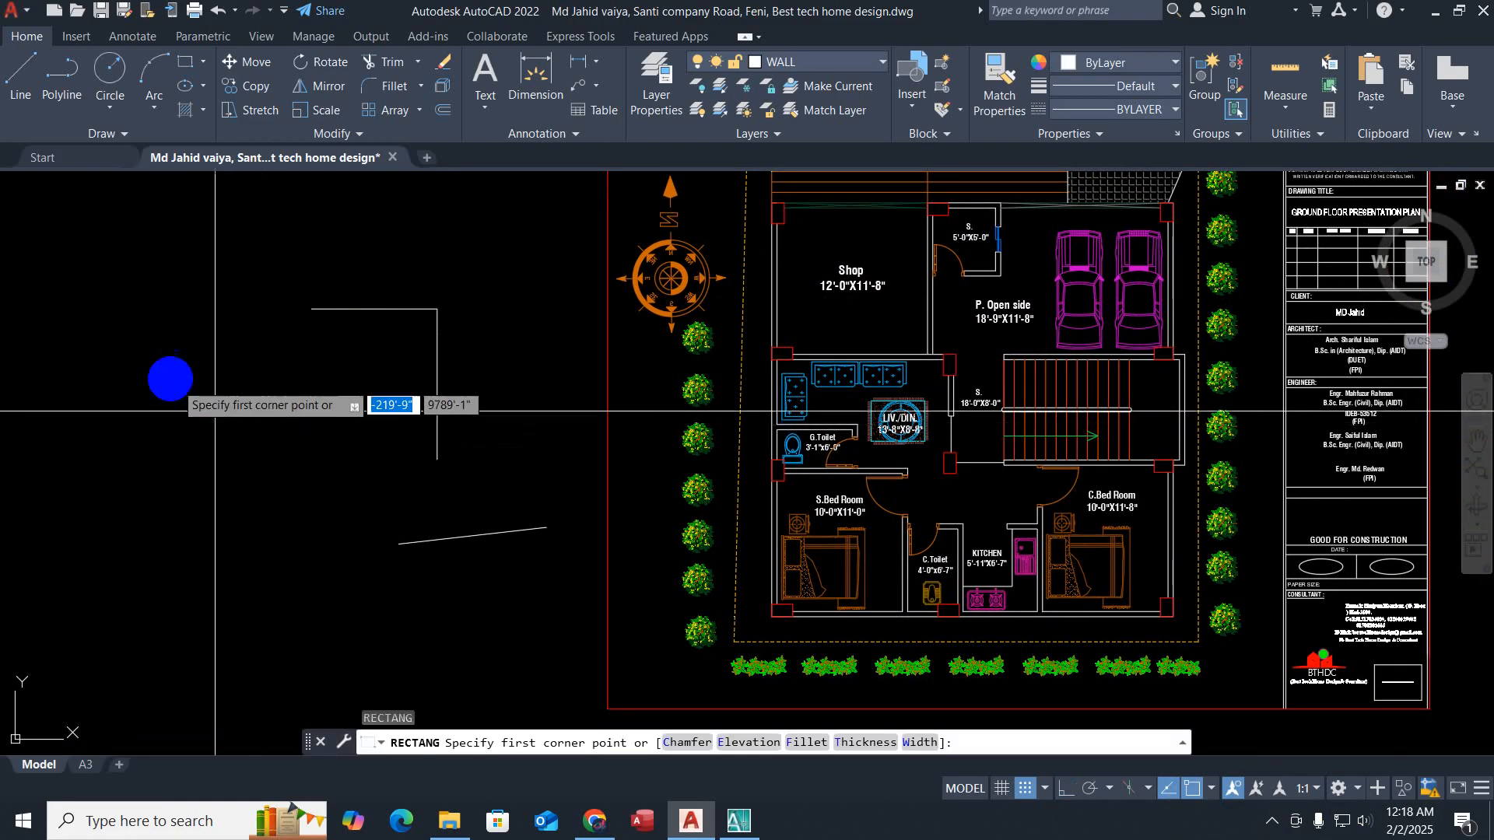
left_click(129, 350)
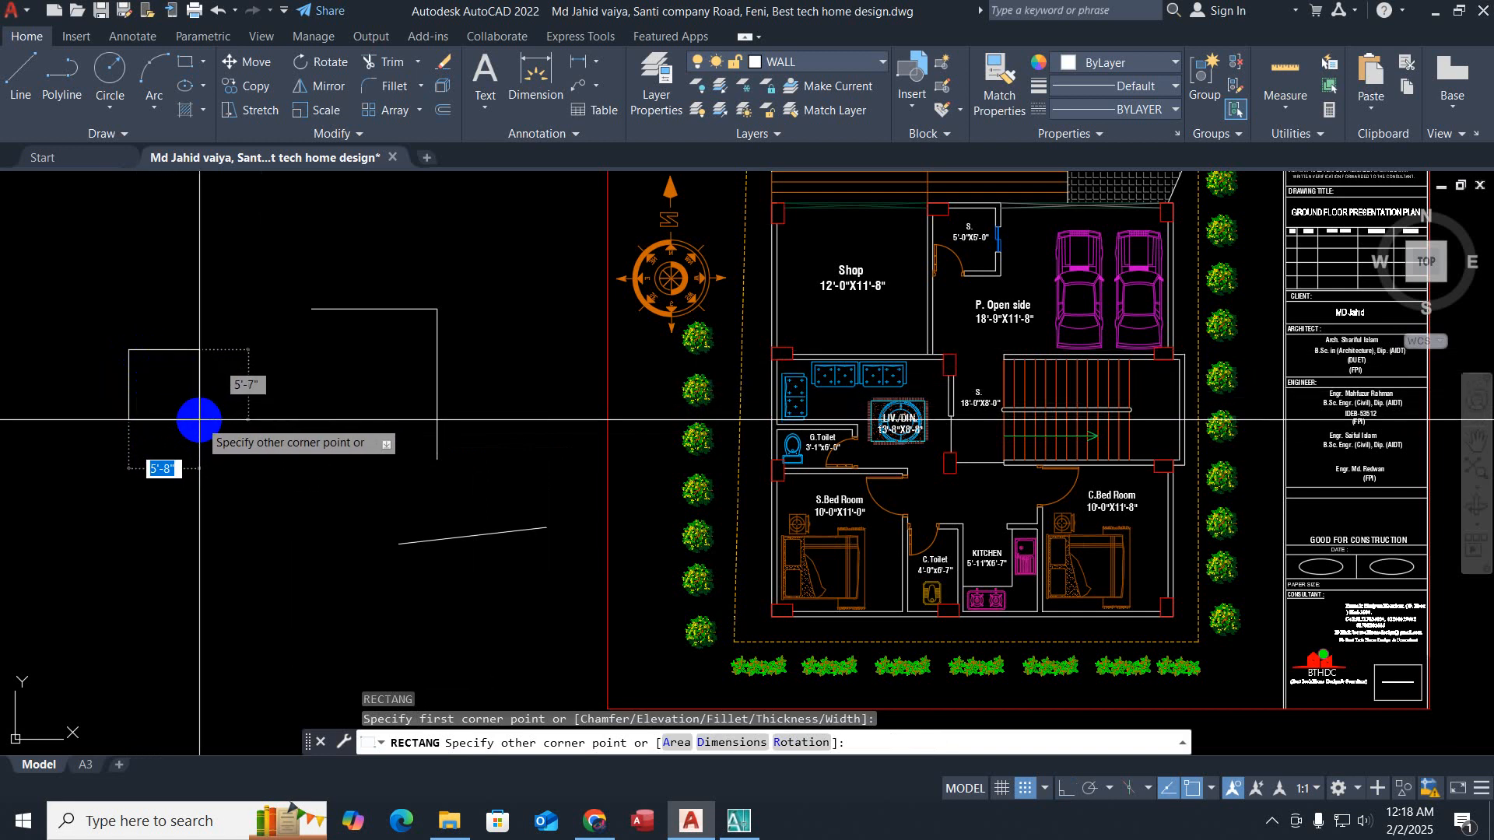
key("Escape")
Step: Examine the column at the upper-left corner of the Shop and the surrounding ground floor layout
mouse_move(751, 277)
middle_mouse_down()
mouse_move(557, 434)
mouse_move(579, 392)
middle_mouse_up()
scroll(580, 393, "up", 6)
left_click(535, 427)
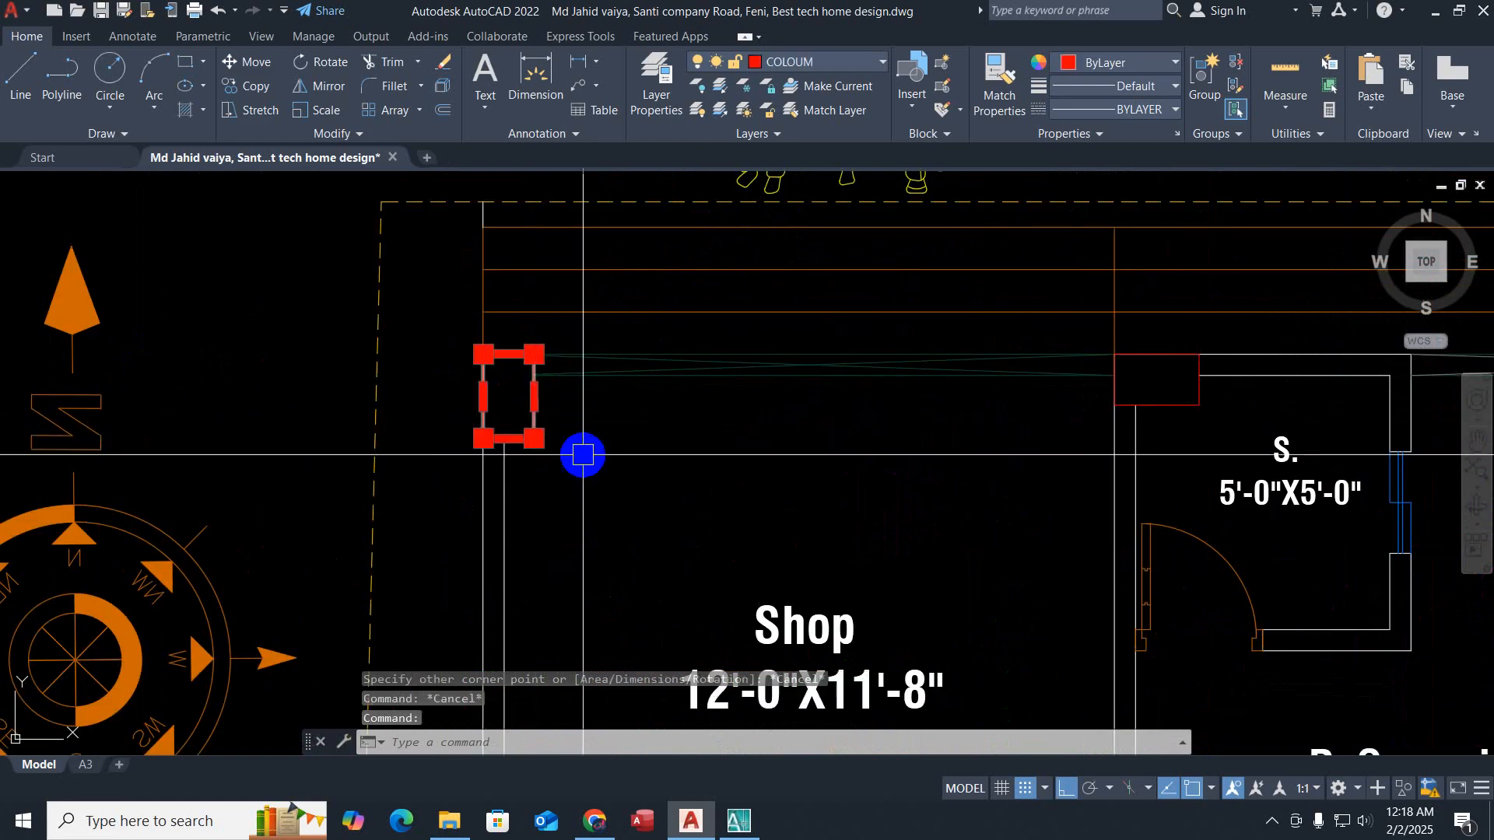
key("Escape")
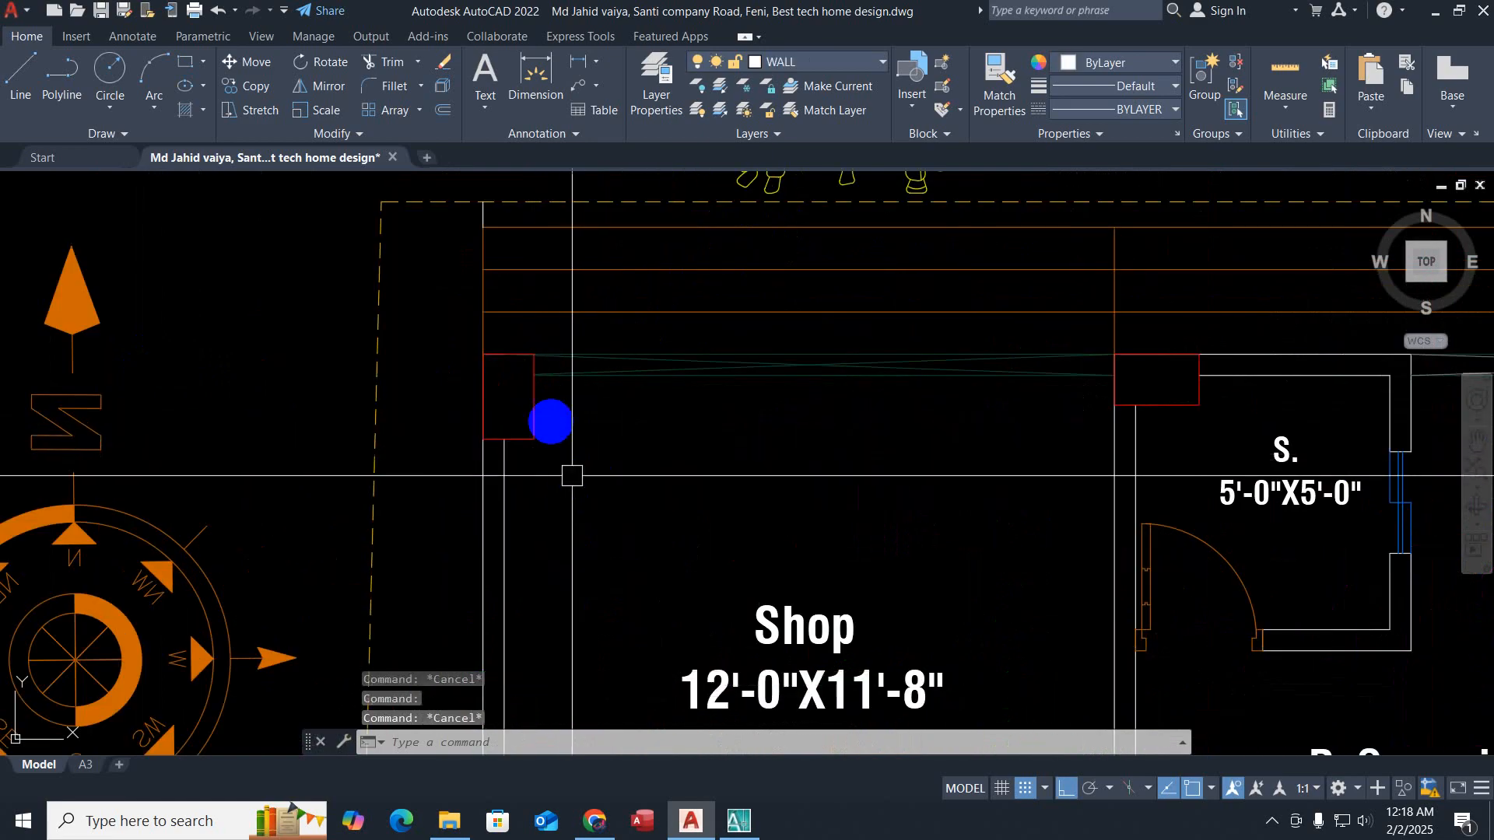
scroll(534, 423, "down", 3)
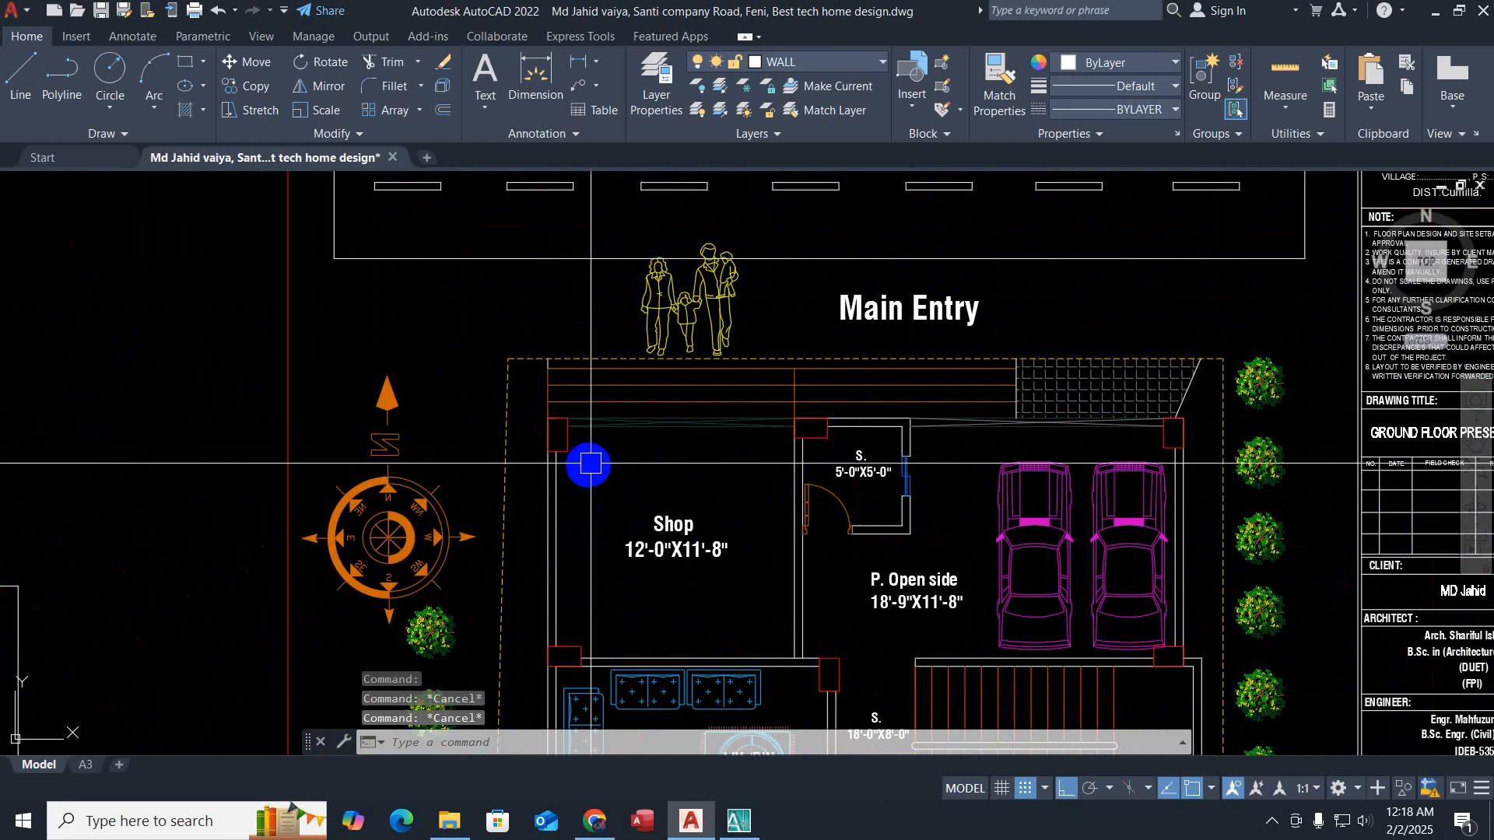
scroll(632, 362, "down", 2)
scroll(624, 354, "up", 5)
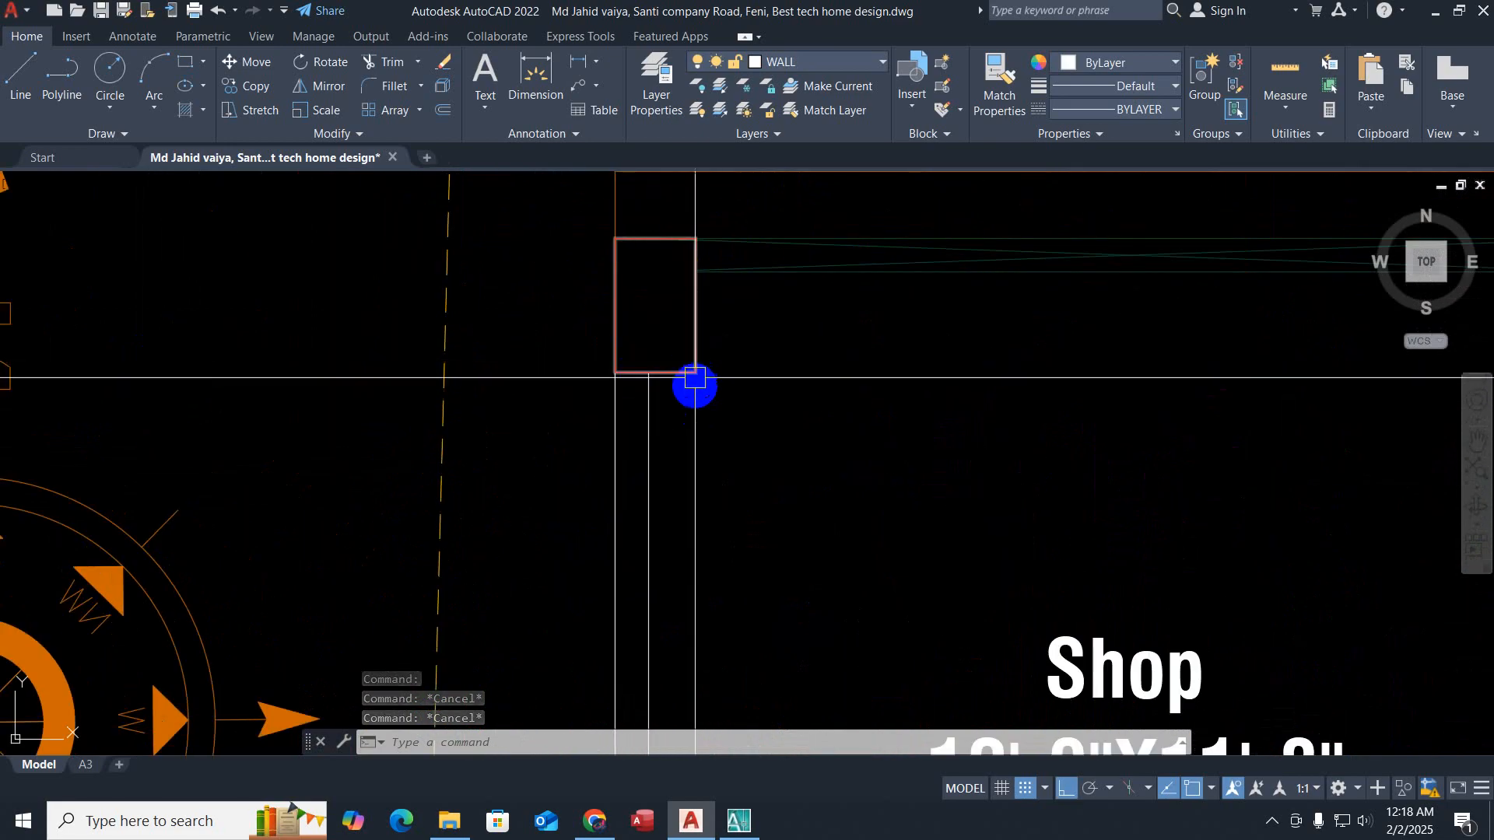
scroll(693, 384, "down", 5)
middle_click_drag(900, 599, 862, 378)
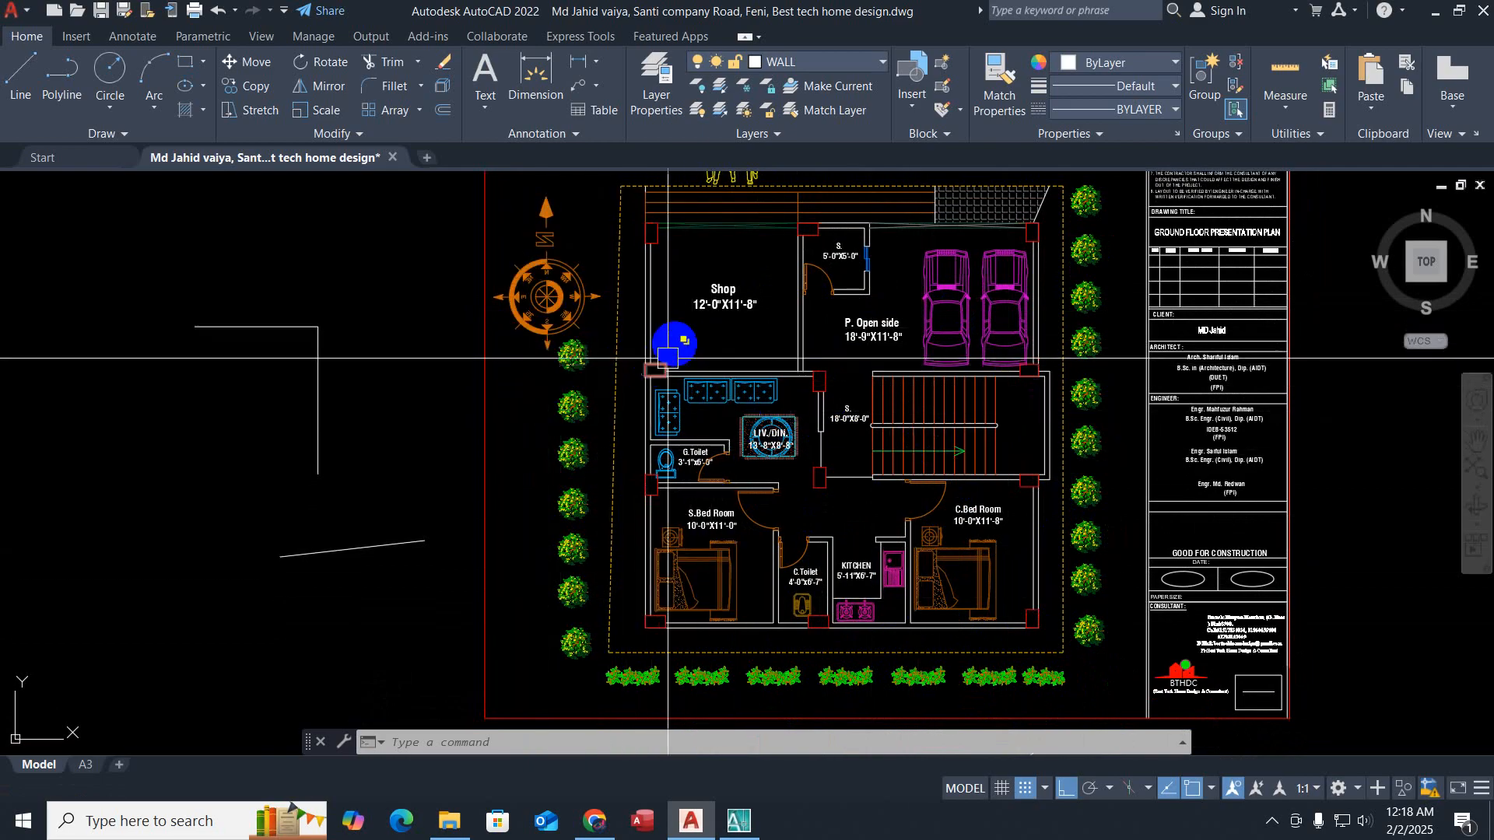
scroll(667, 237, "up", 4)
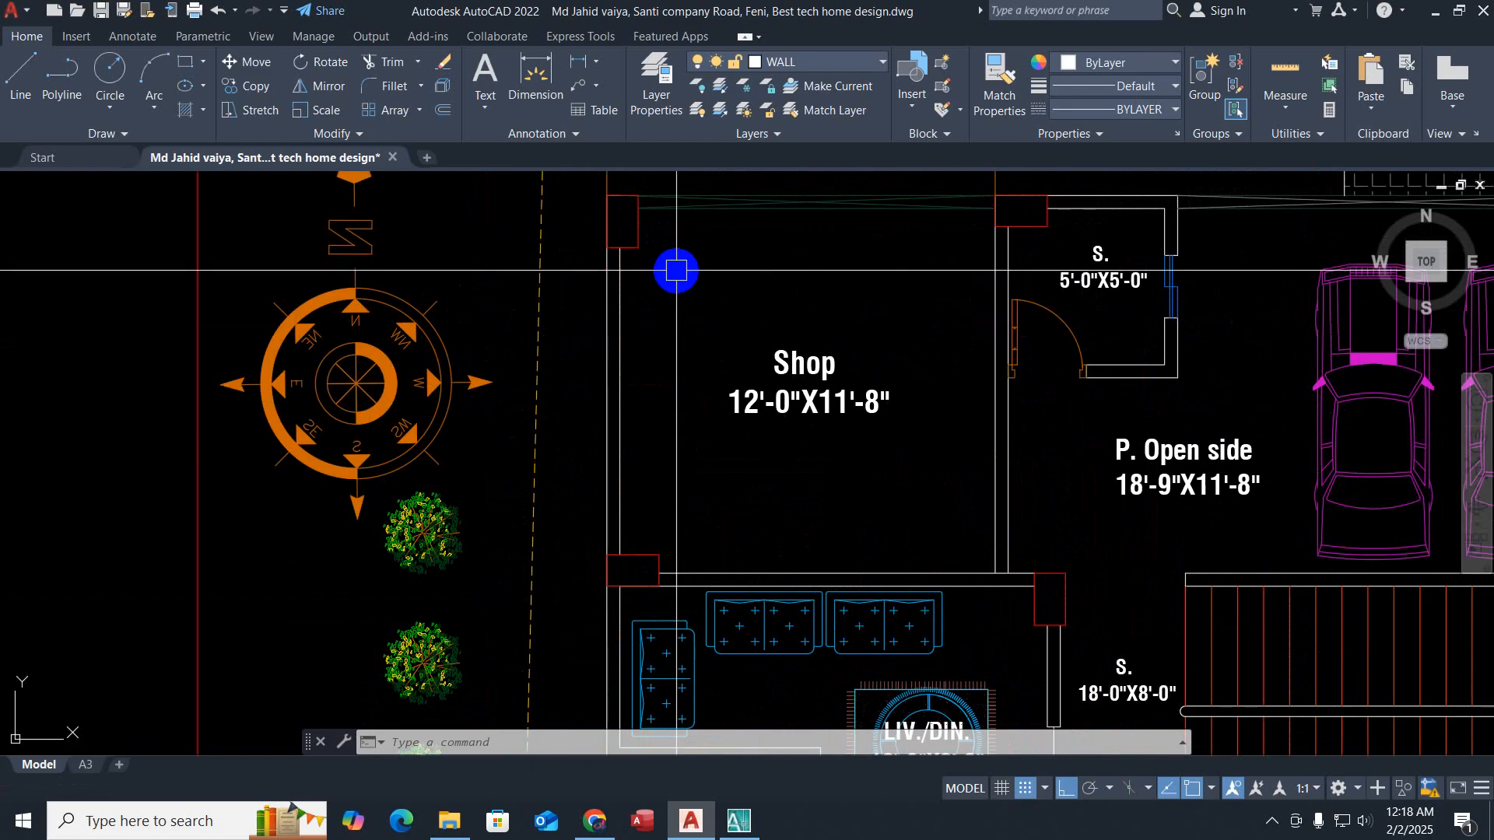
middle_click_drag(676, 273, 740, 360)
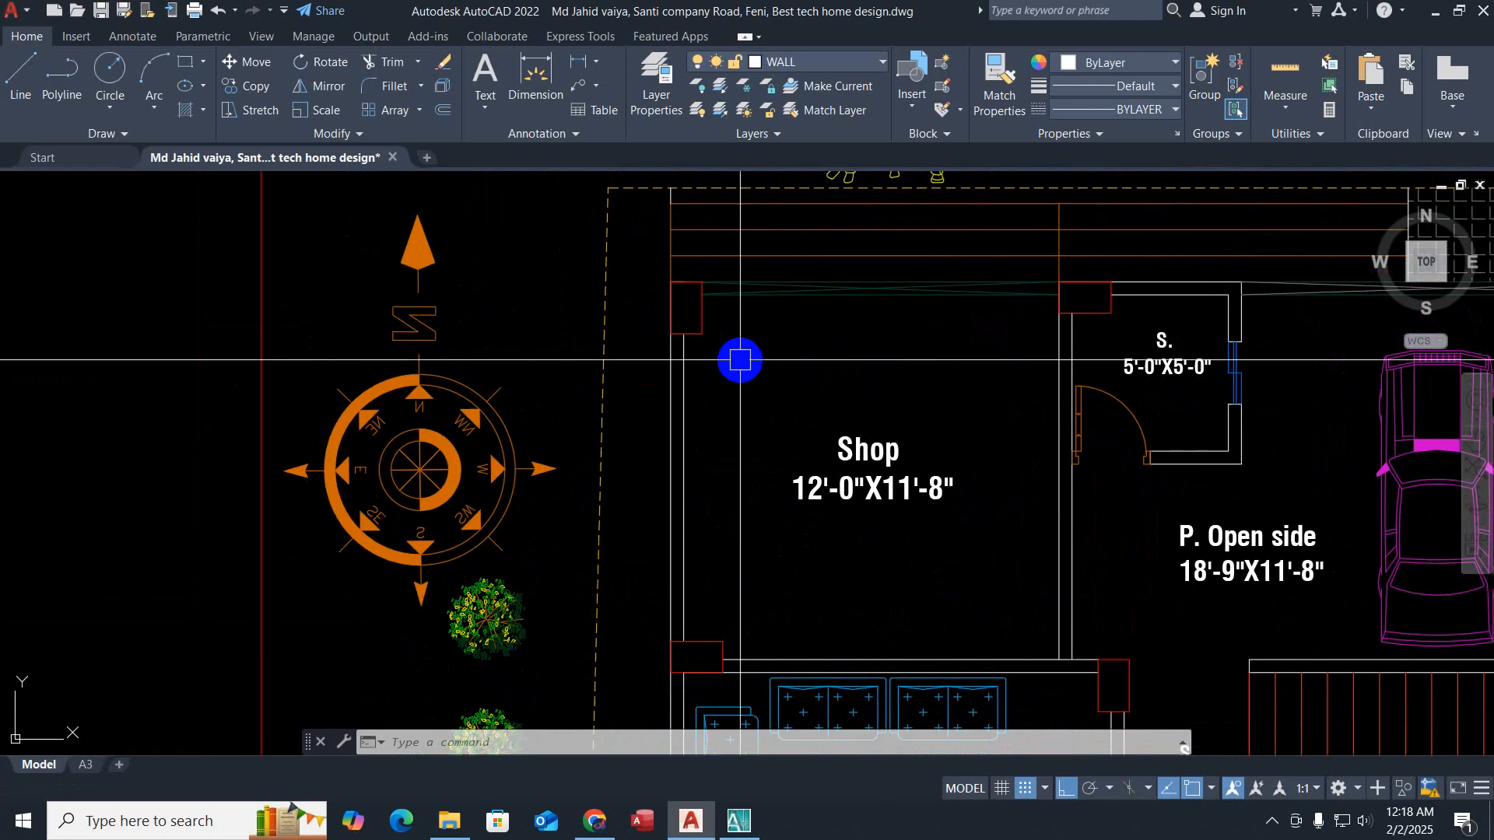
Step: Delete the two connected lines drawn beside the floor plan
scroll(740, 381, "down", 3)
middle_click_drag(642, 434, 1029, 423)
key("Escape")
key("Escape")
key("Escape")
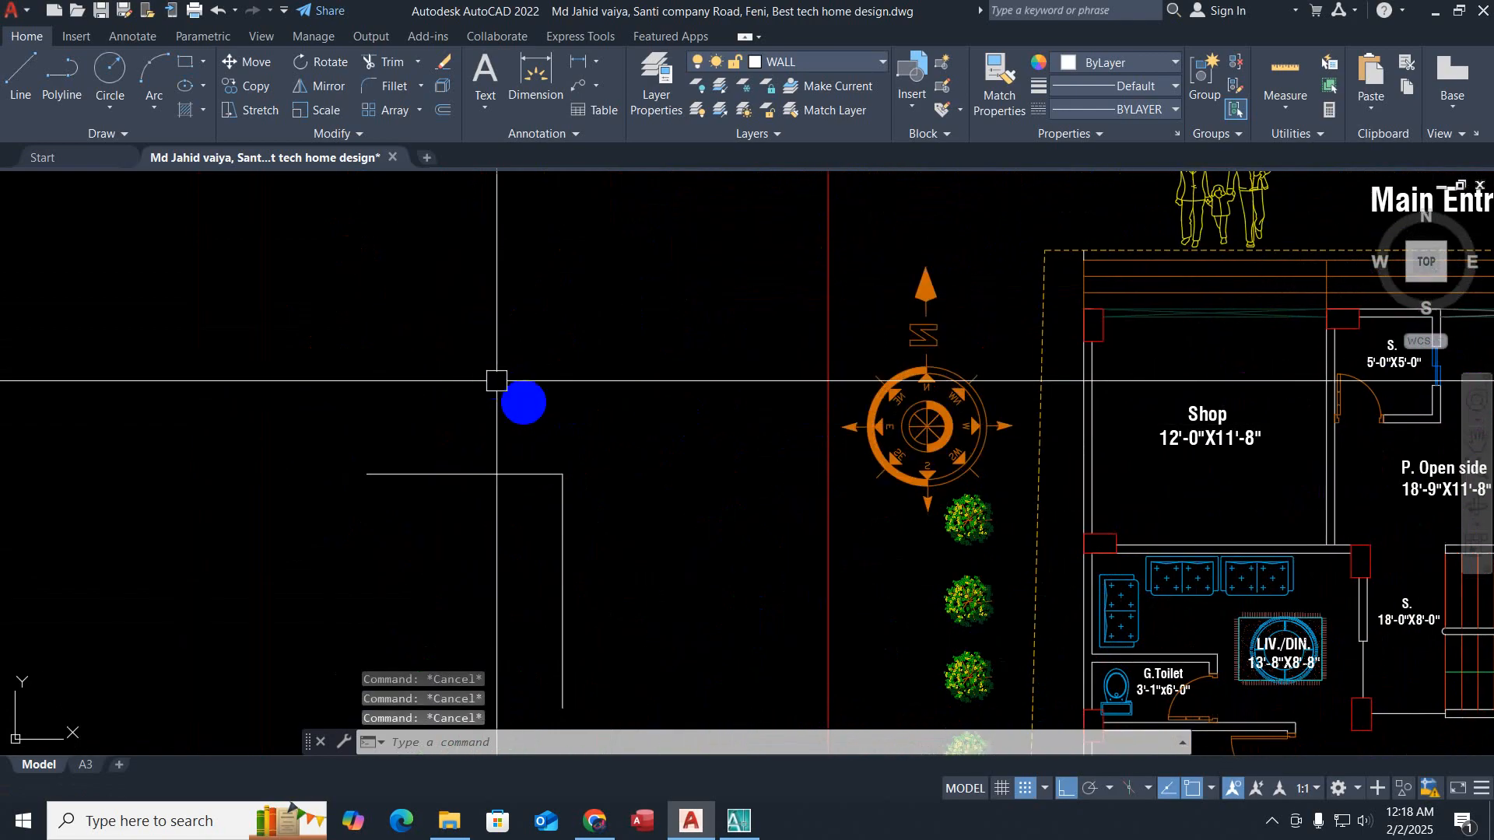
middle_click_drag(505, 389, 627, 479)
scroll(727, 544, "down", 2)
left_click(727, 542)
left_click(655, 593)
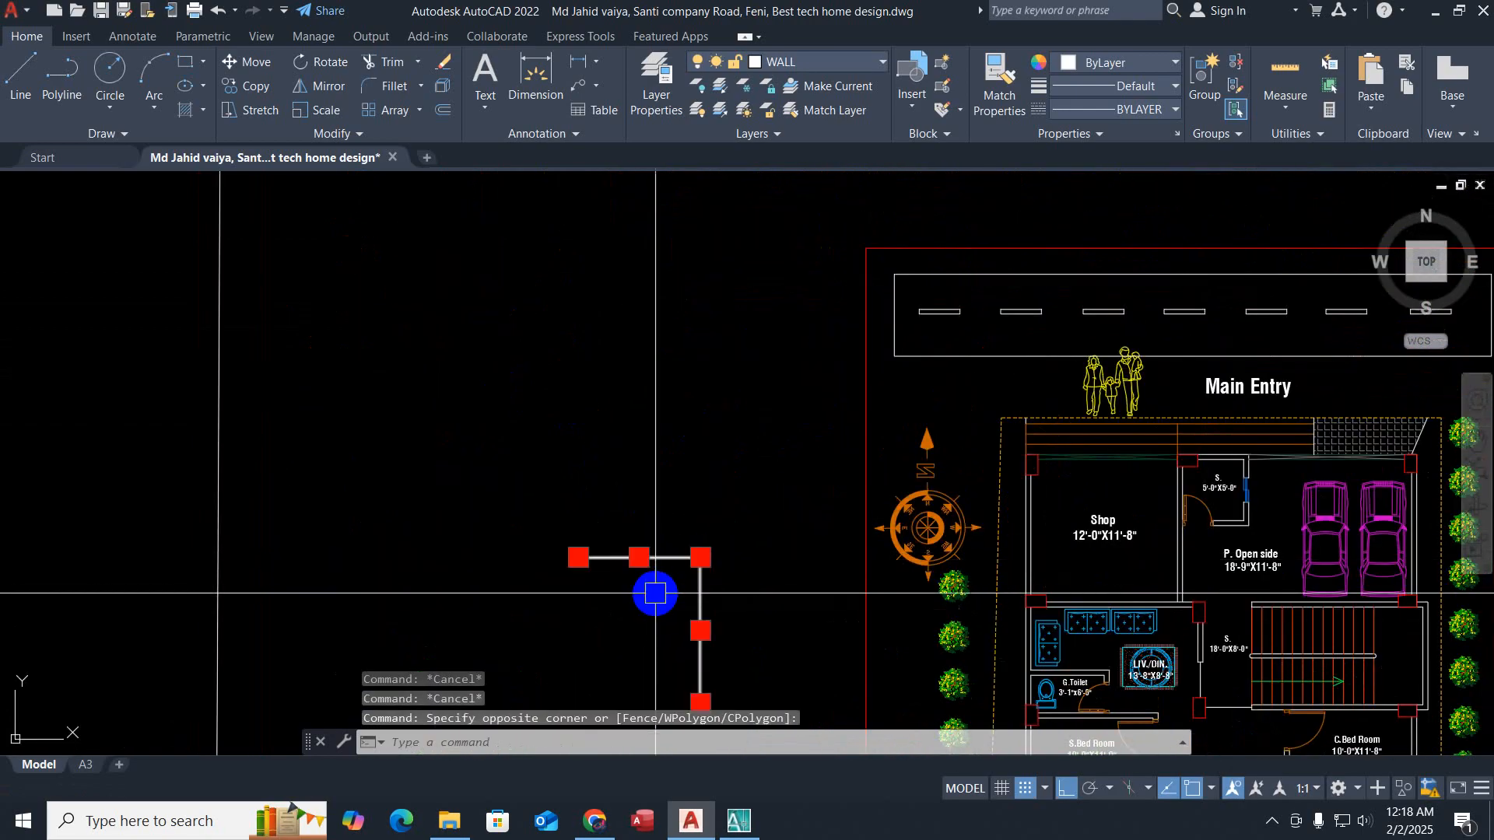
key("Escape")
key("Escape")
key("Escape")
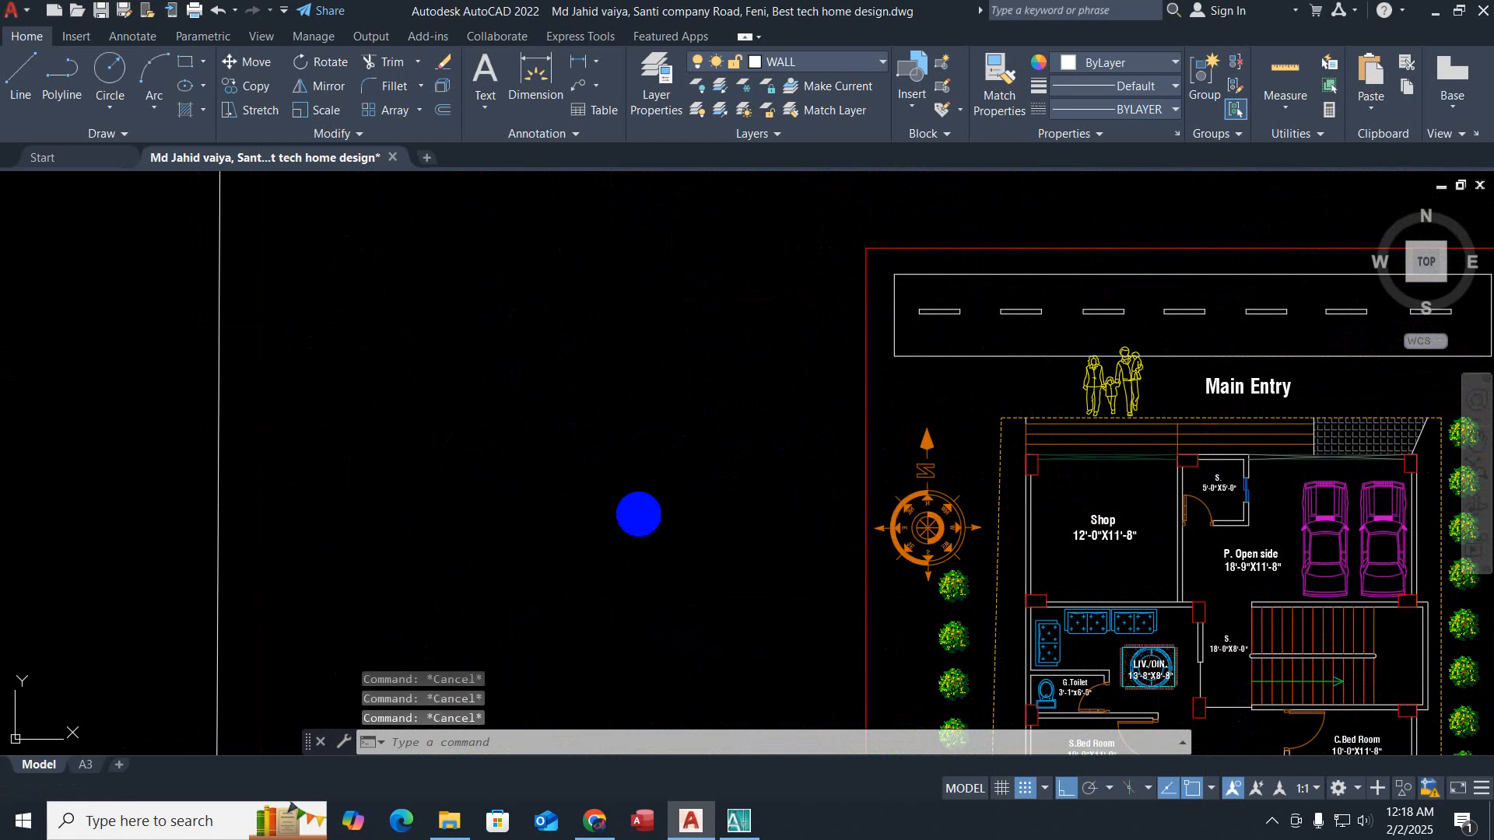
Step: Set the unselected grip color to Blue in the selection options
type("op")
key("Return")
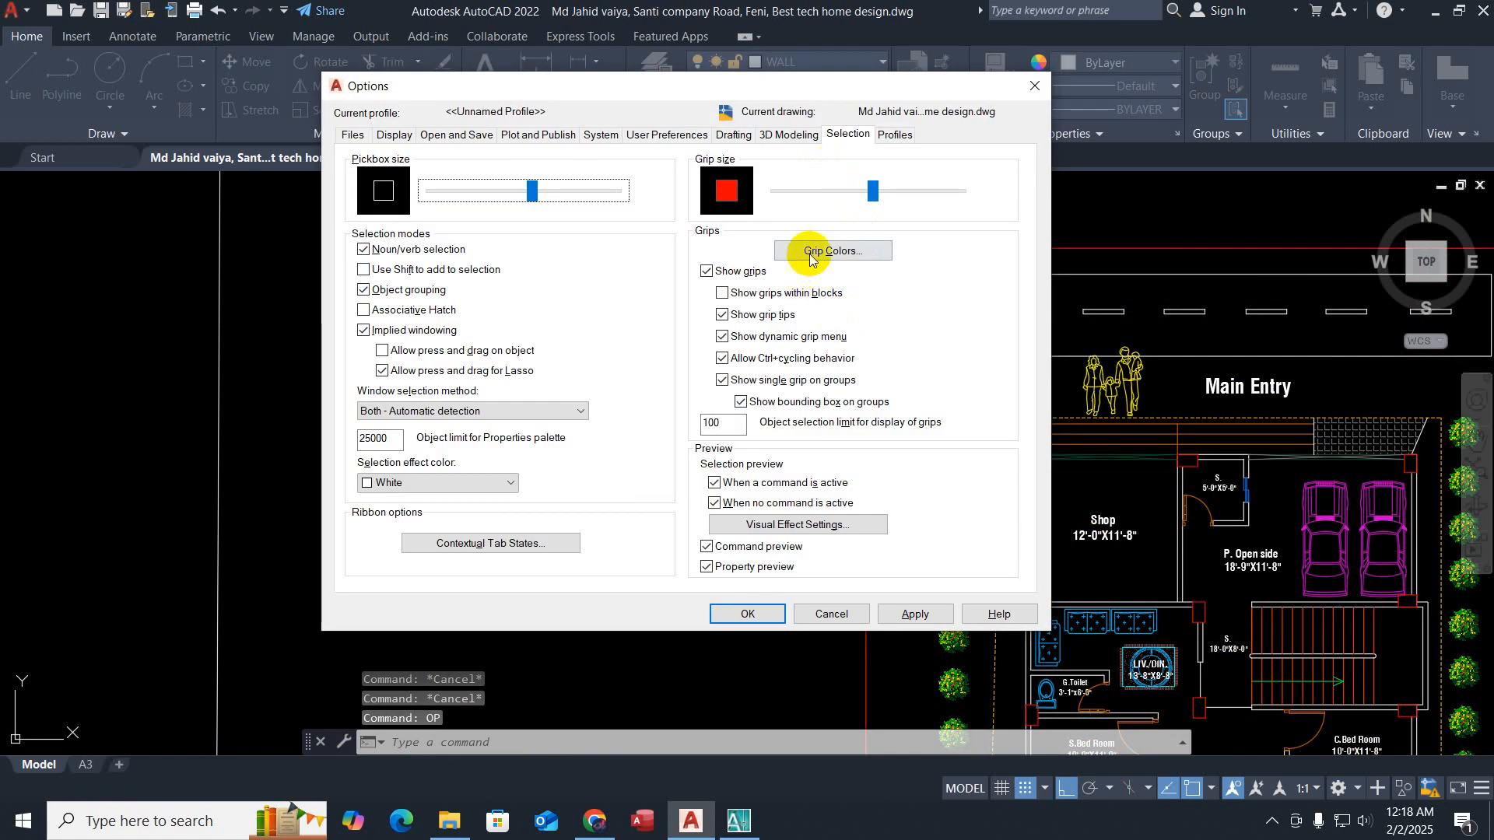
left_click(809, 253)
left_click(624, 330)
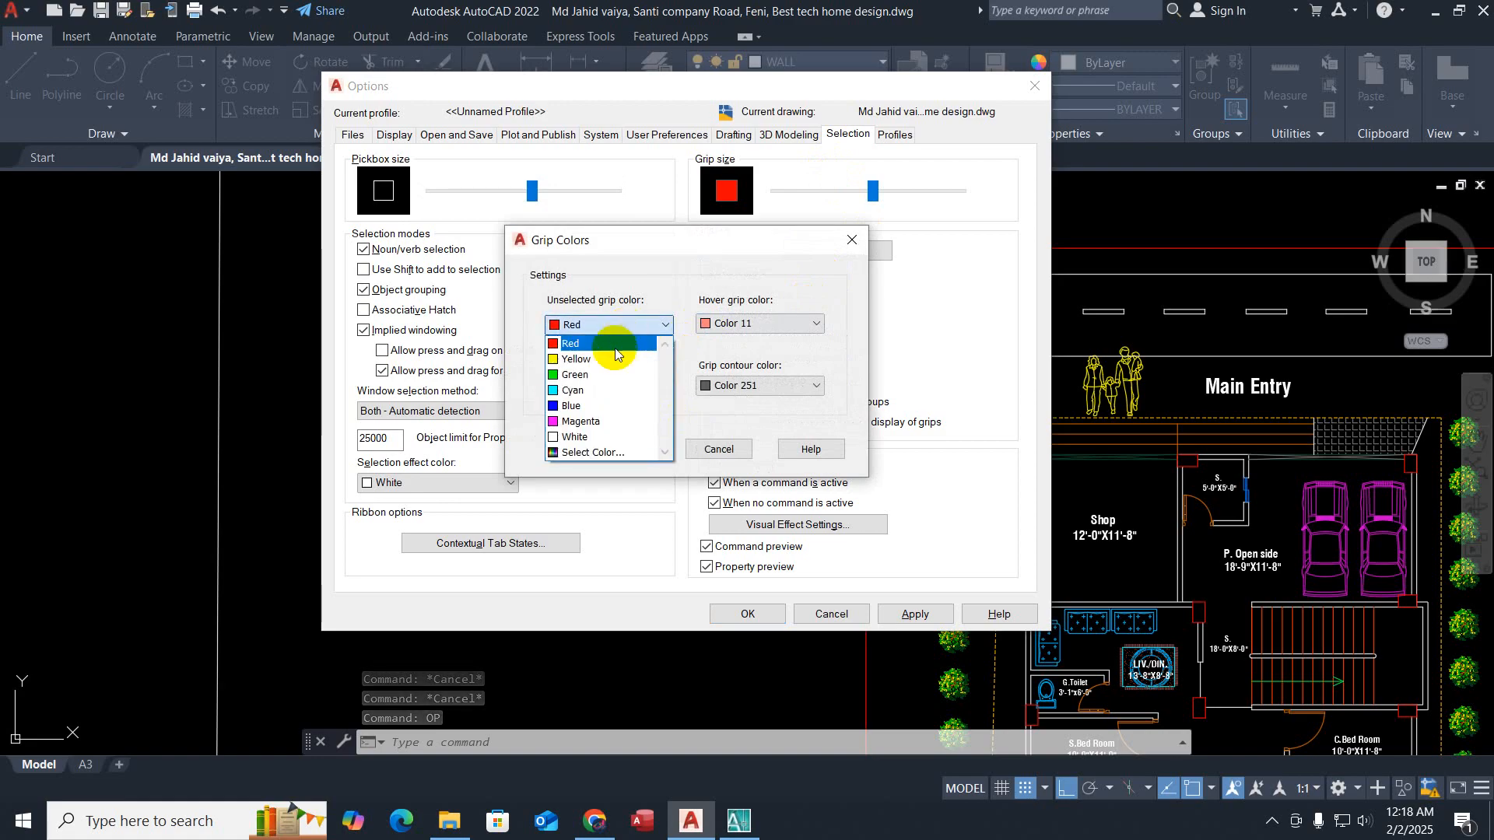
left_click(580, 413)
left_click(631, 449)
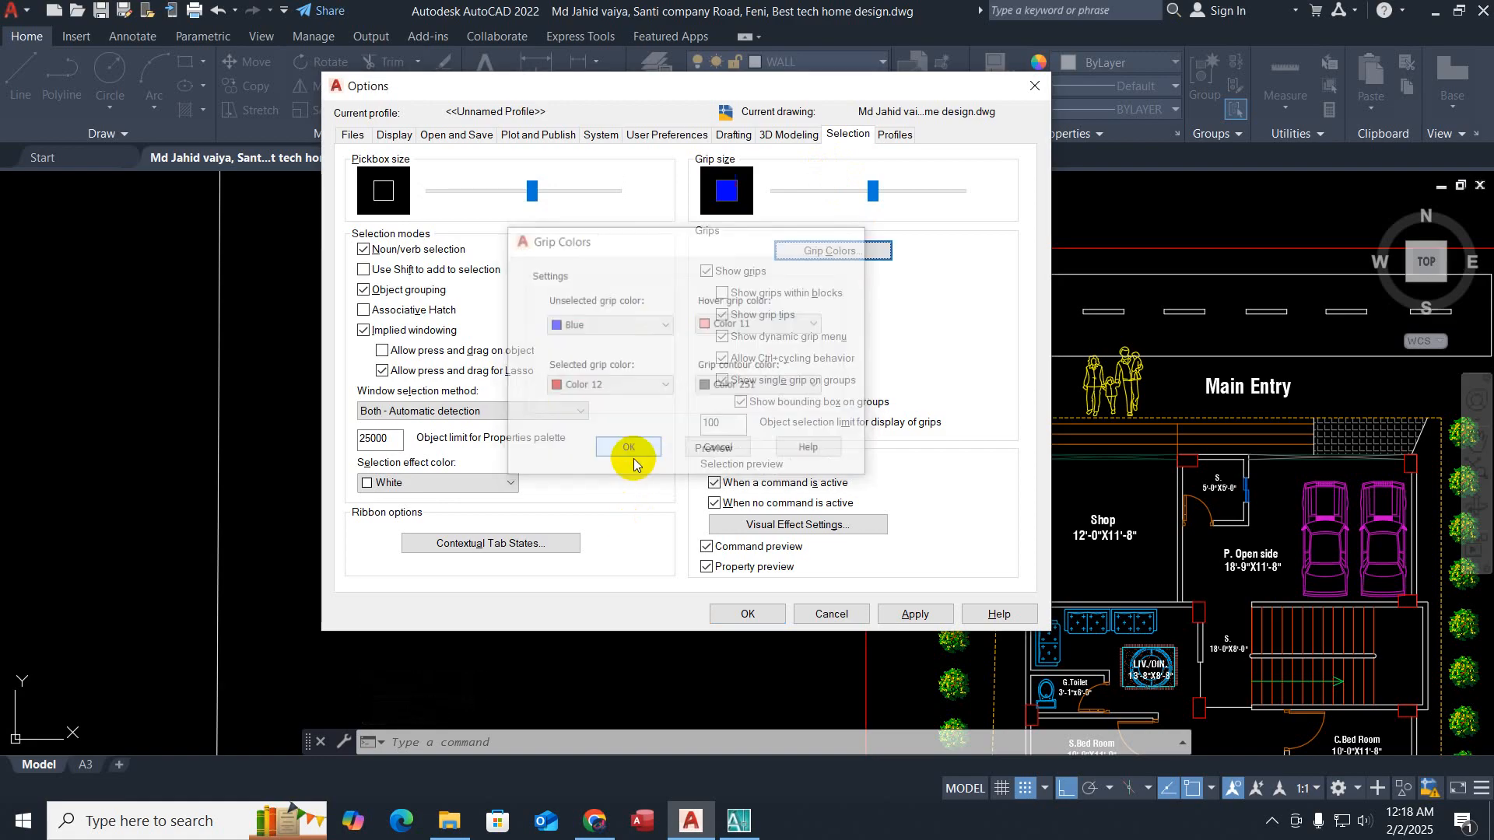
left_click(749, 614)
key("Escape")
key("Escape")
key("Escape")
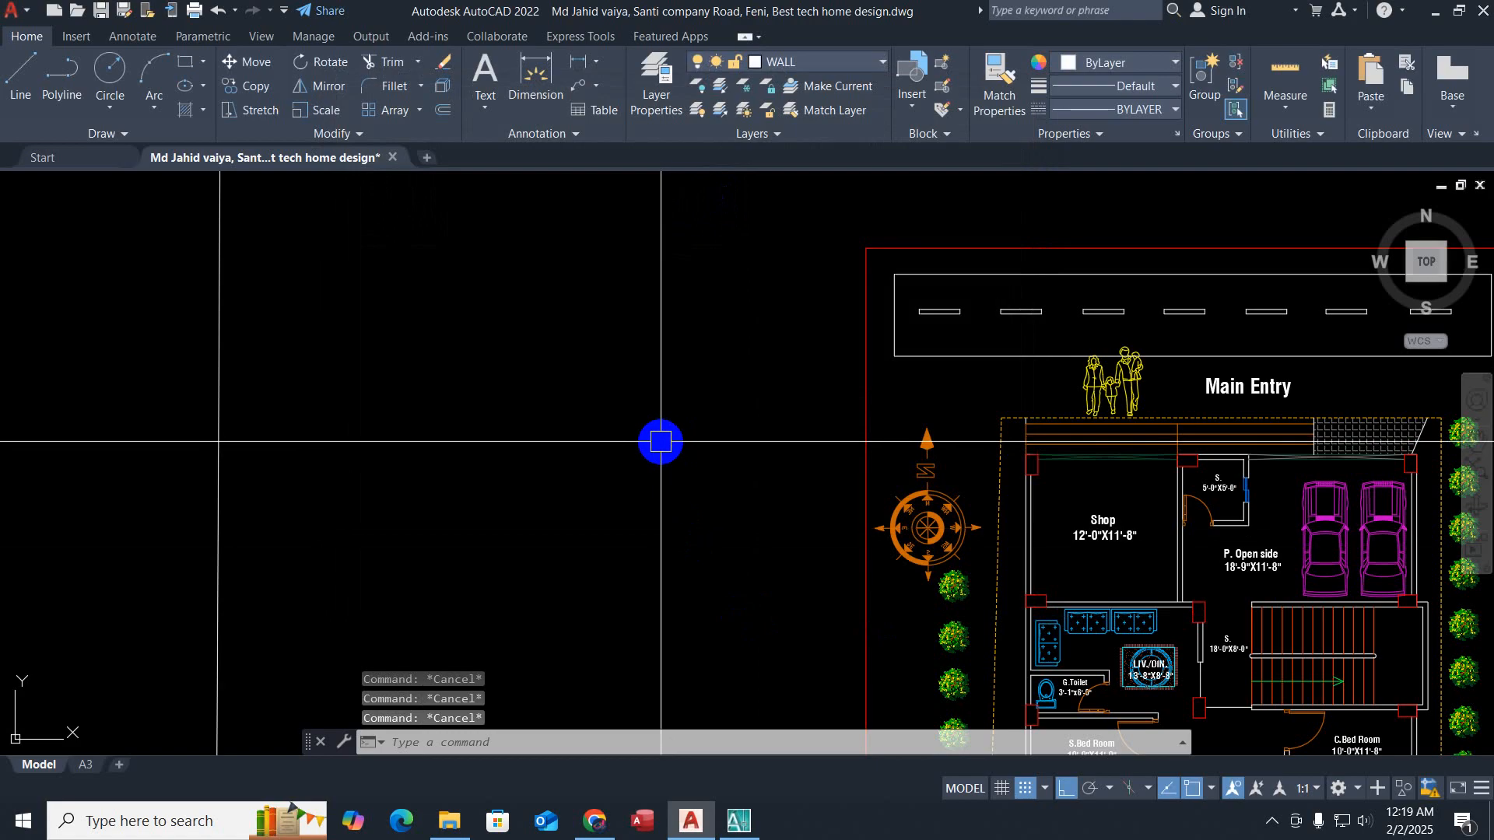
Step: Draw a 12" by 15" column rectangle in the empty area beside the floor plan
key("Return")
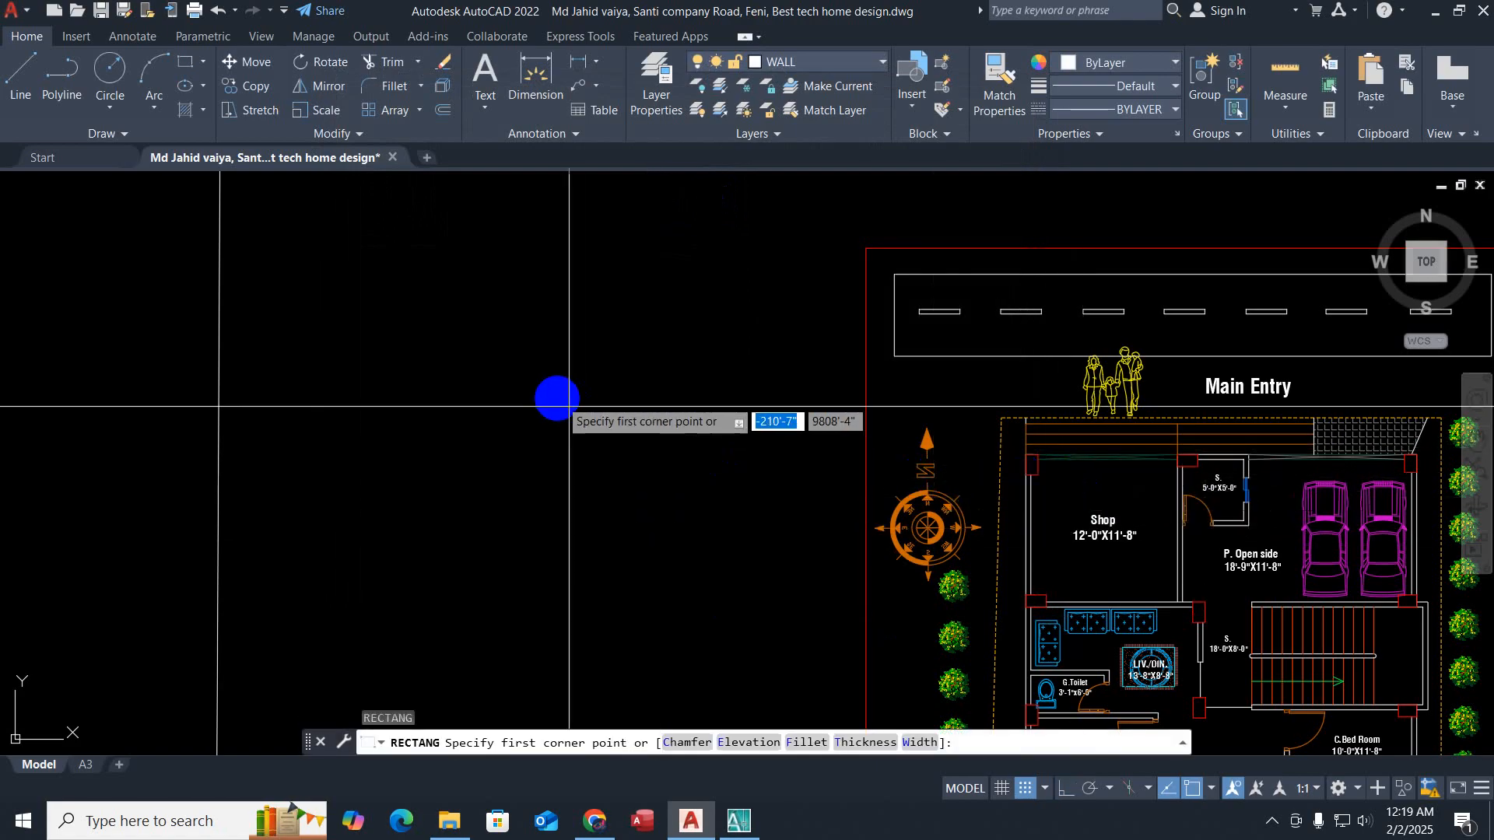
left_click(510, 381)
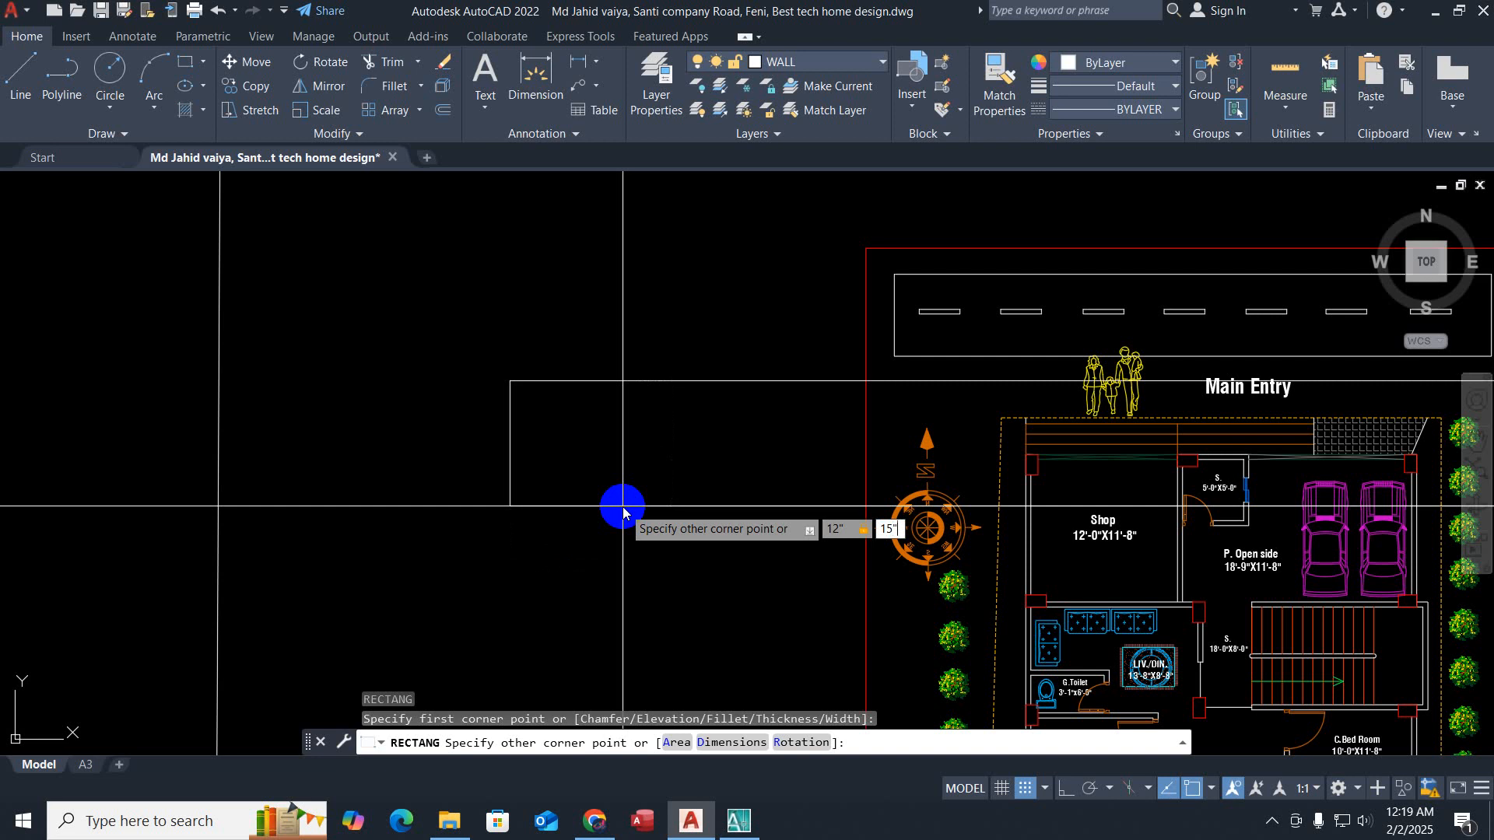
type("@12\",15\"")
key("Return")
key("F8")
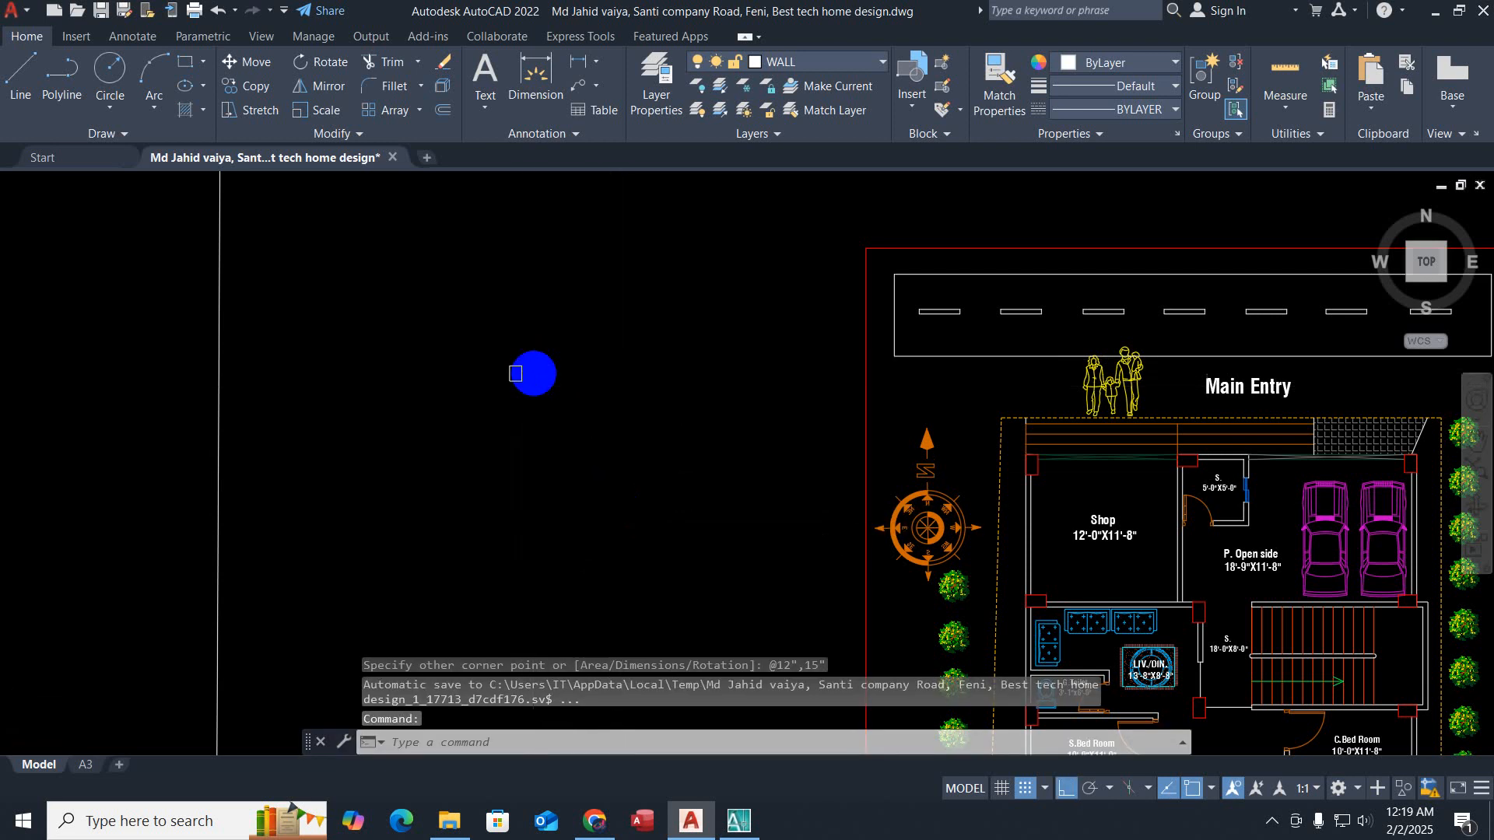
scroll(529, 382, "up", 2)
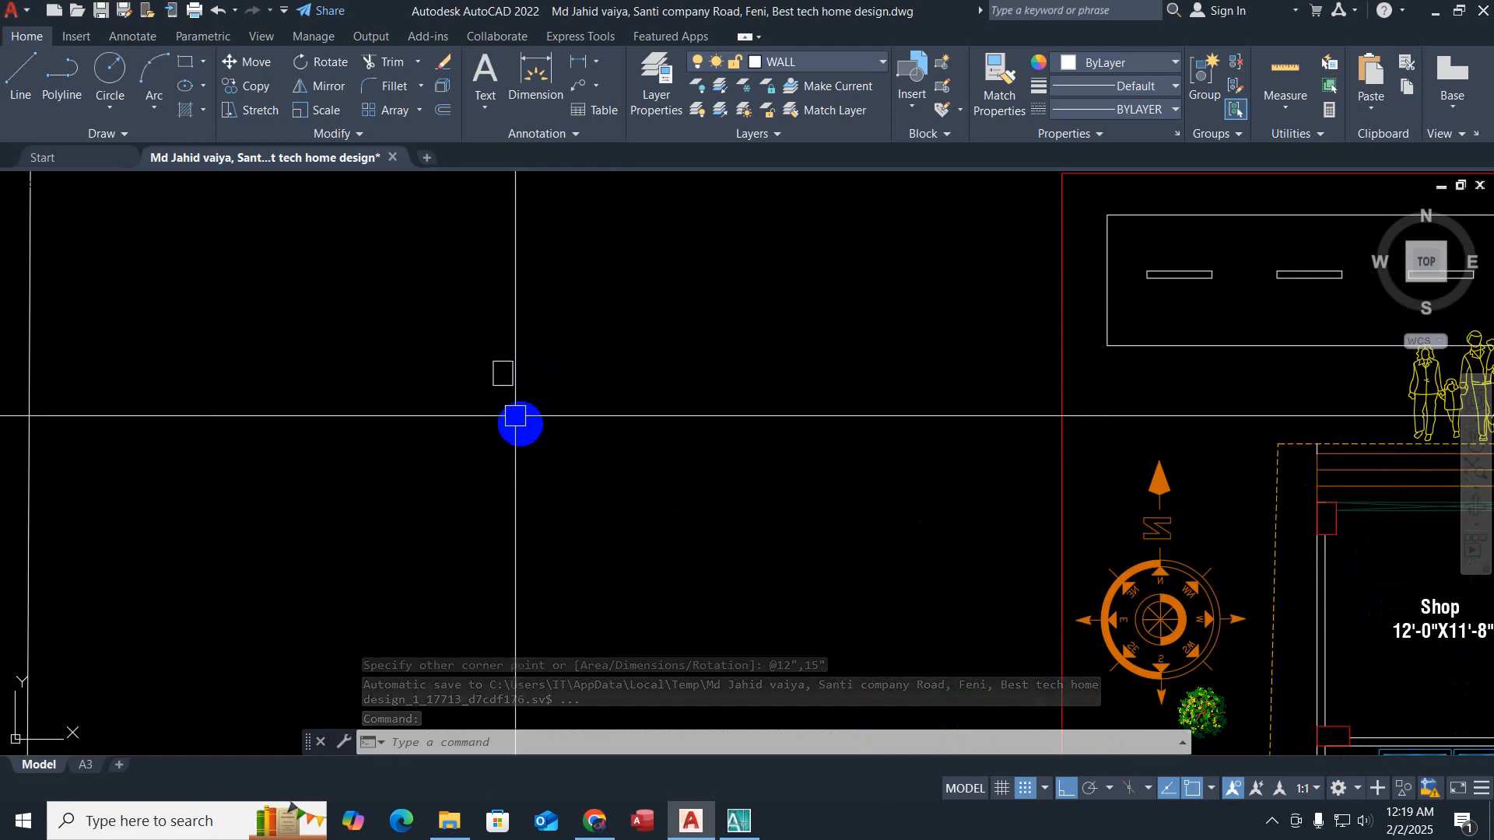
mouse_move(674, 497)
middle_mouse_down()
mouse_move(249, 407)
mouse_move(438, 441)
middle_mouse_up()
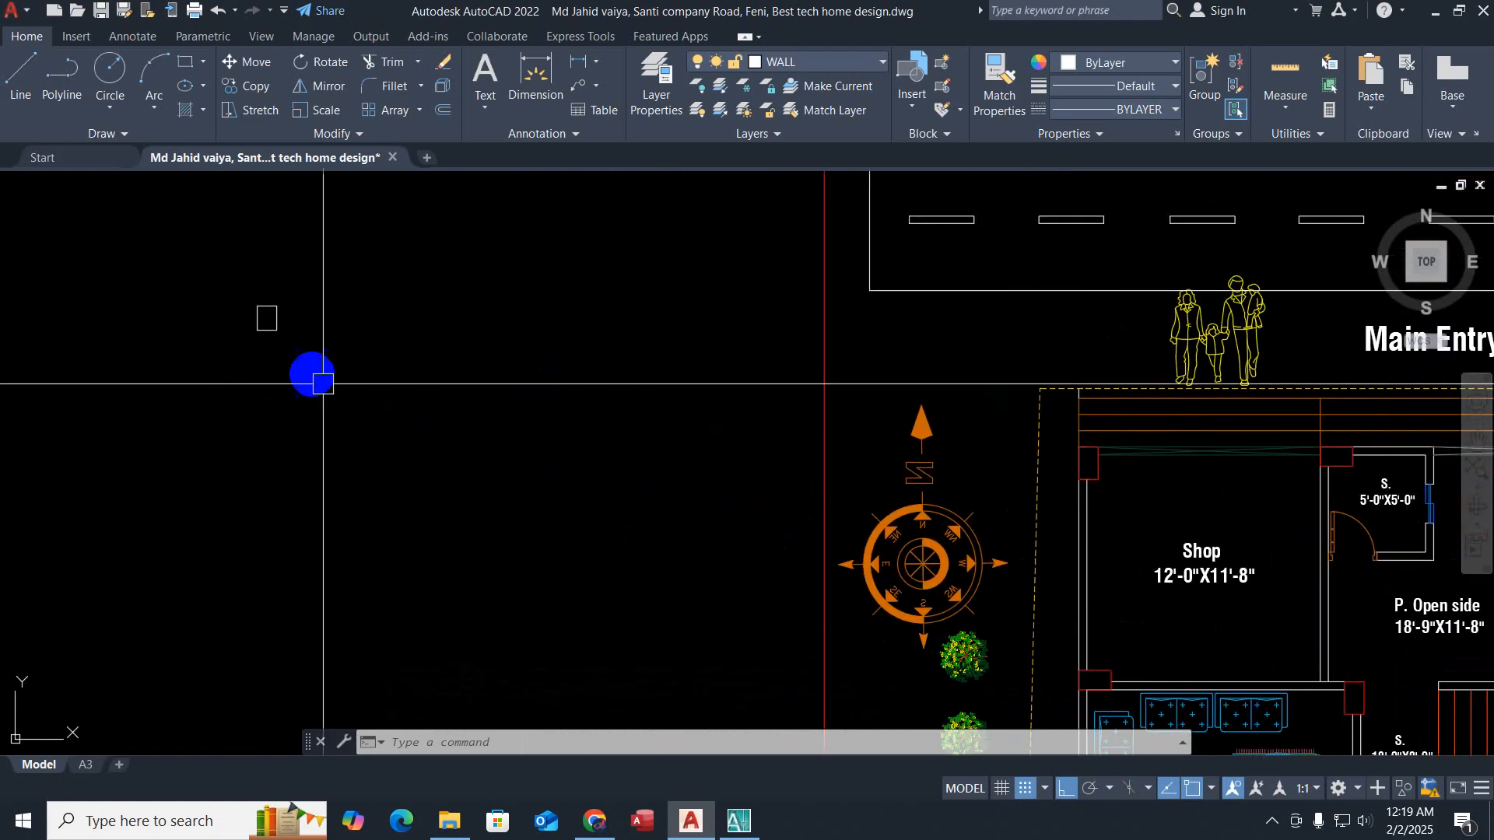
left_click(281, 340)
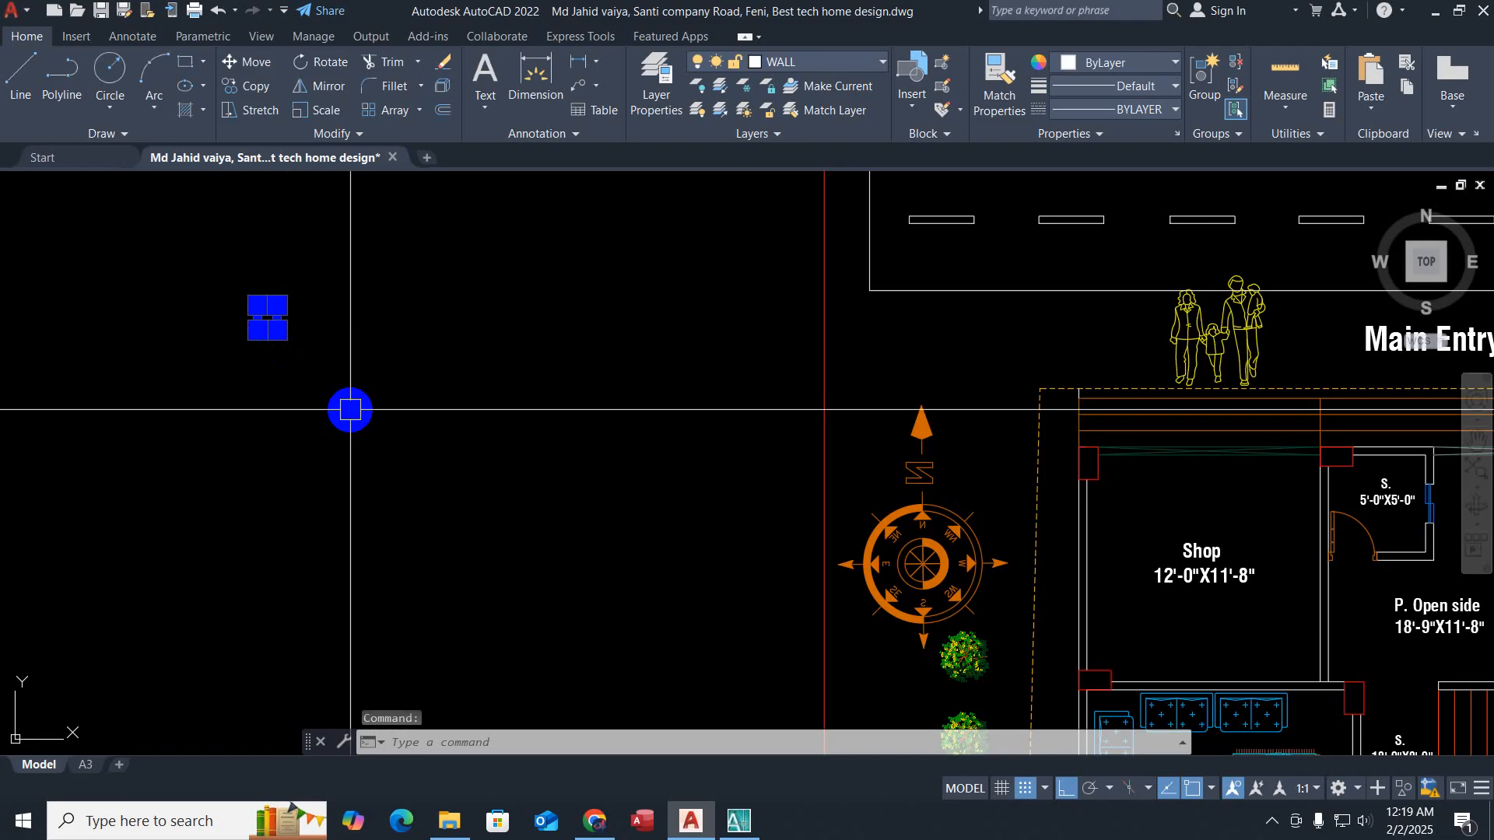
type("cp")
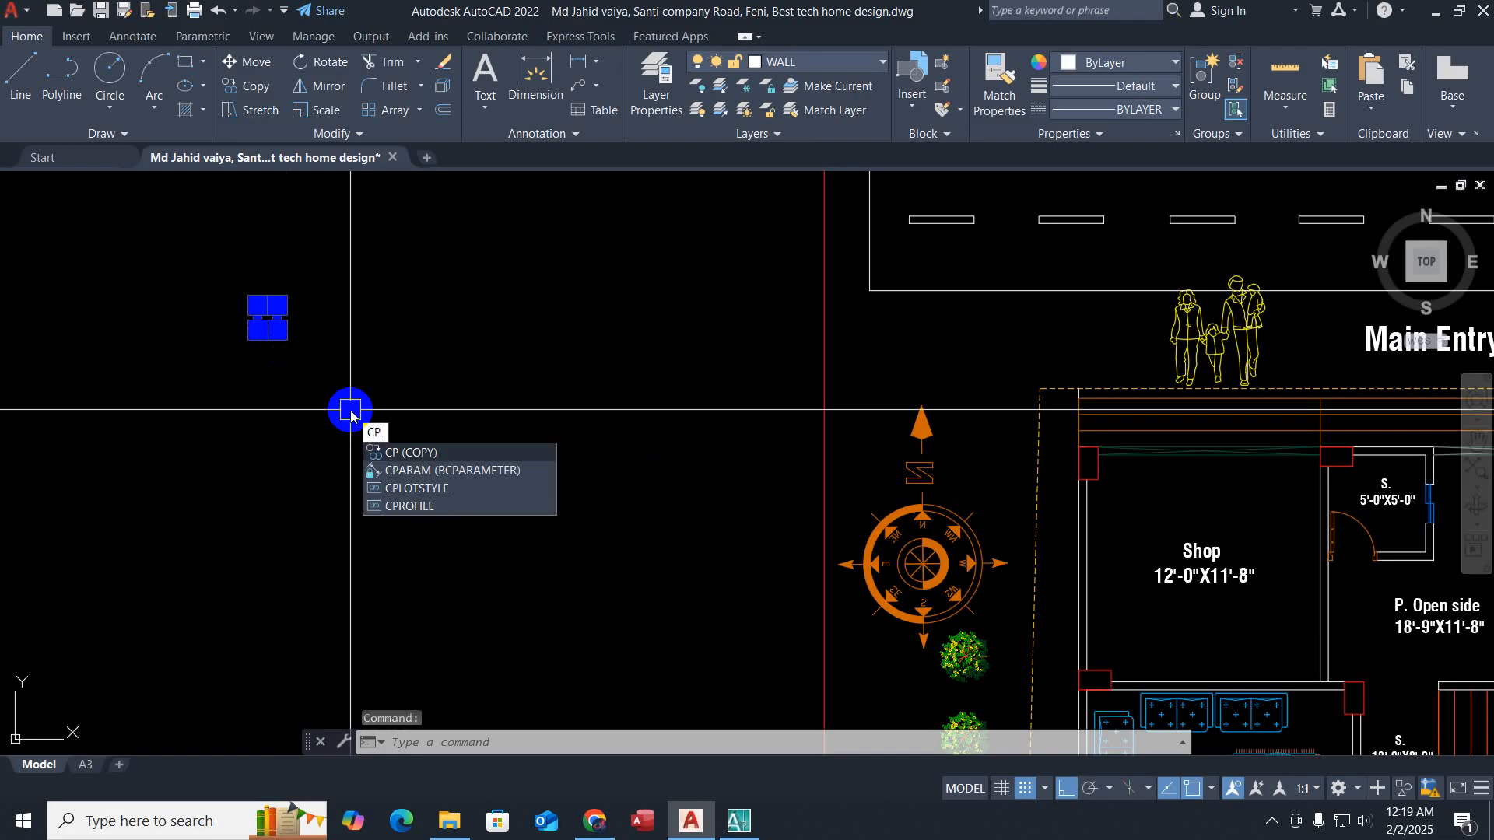
key("Return")
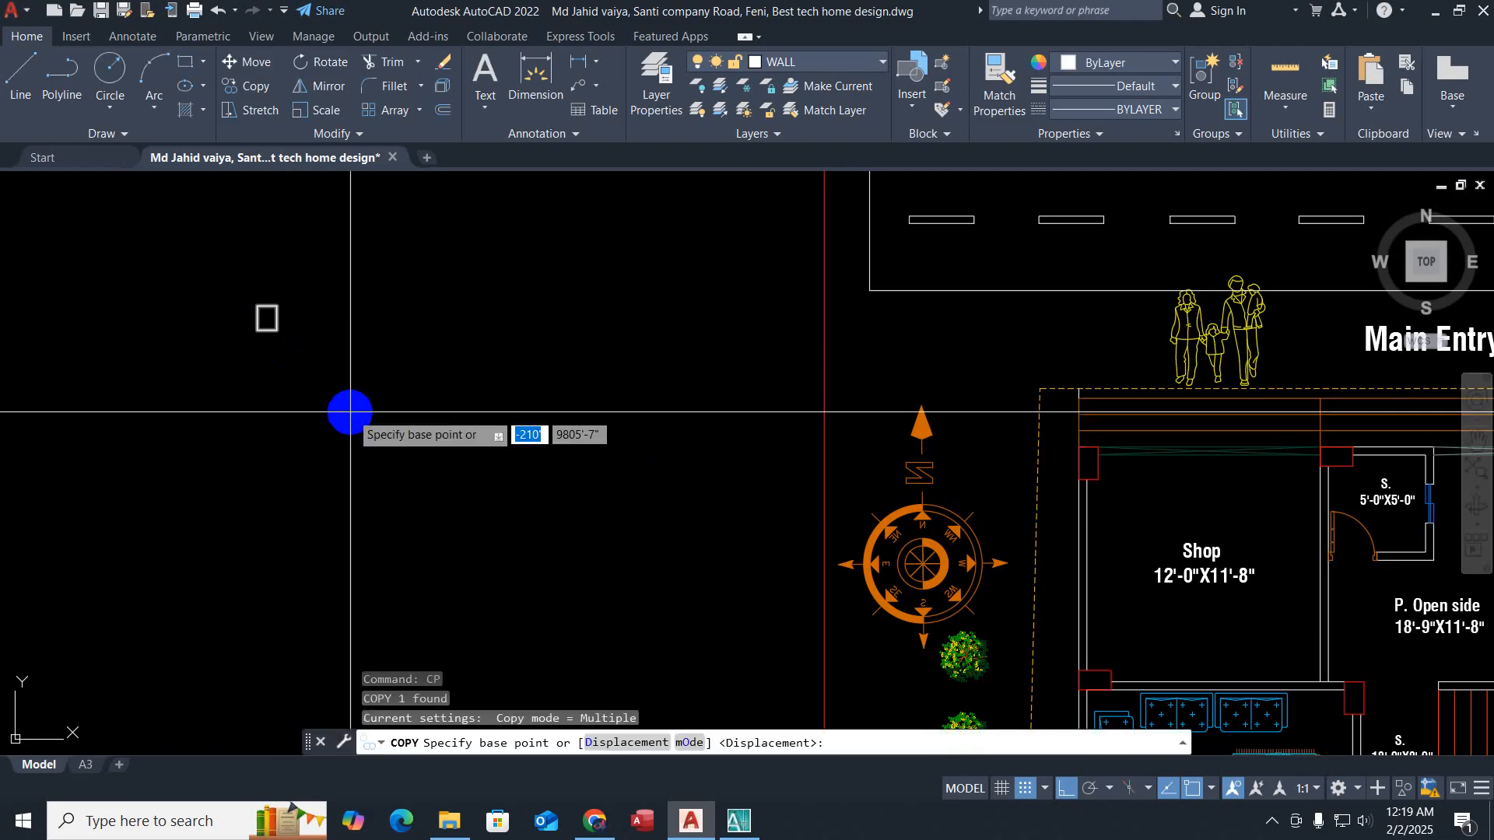
key("Escape")
key("Escape")
key("Escape")
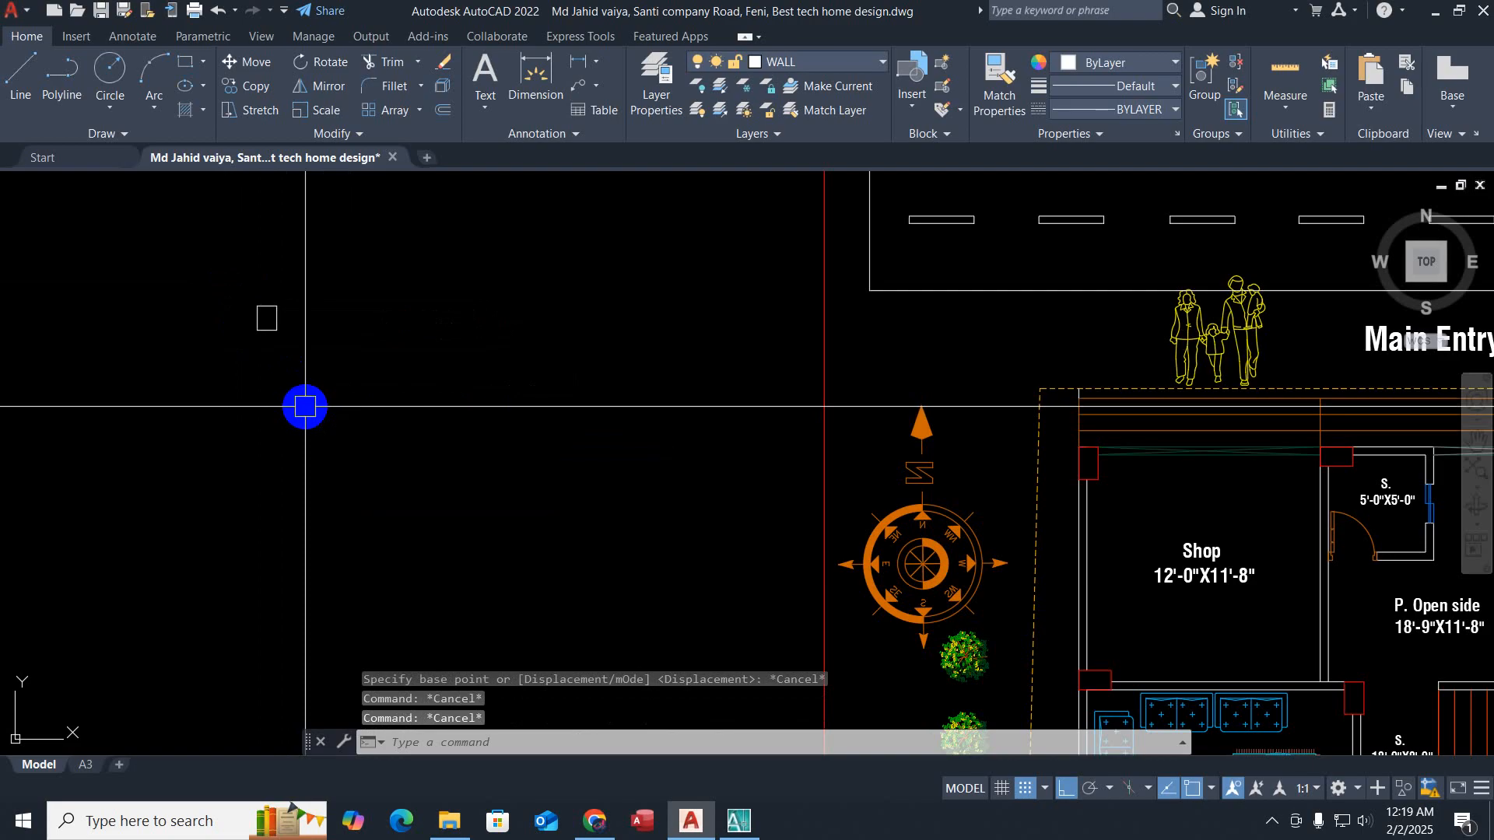
Step: Copy the column rectangle by its upper-left corner onto the upper-left corner of the Shop's corner column
type("cp")
key("Return")
left_click(329, 293)
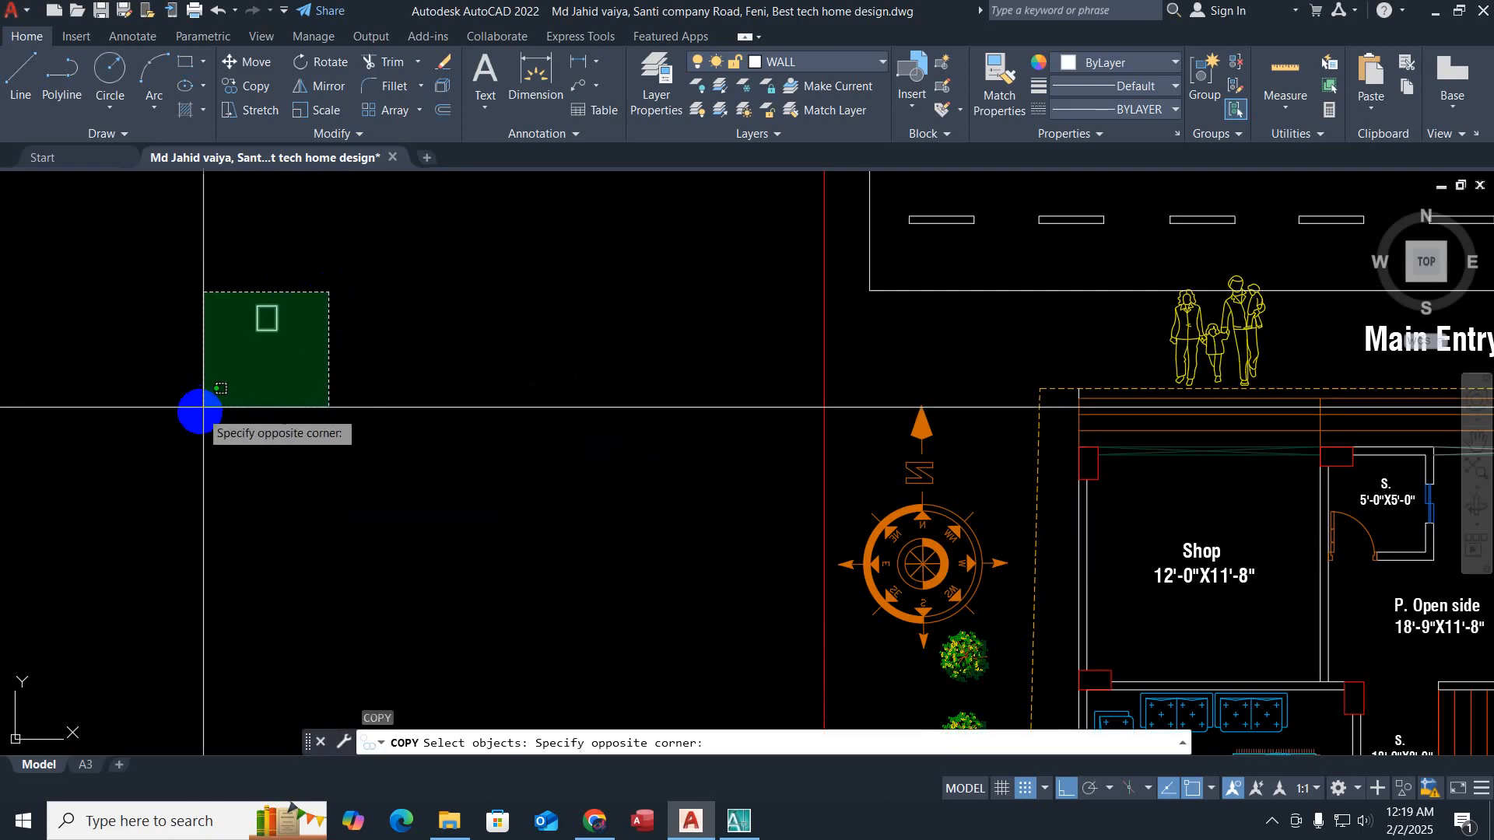
left_click(199, 412)
key("Return")
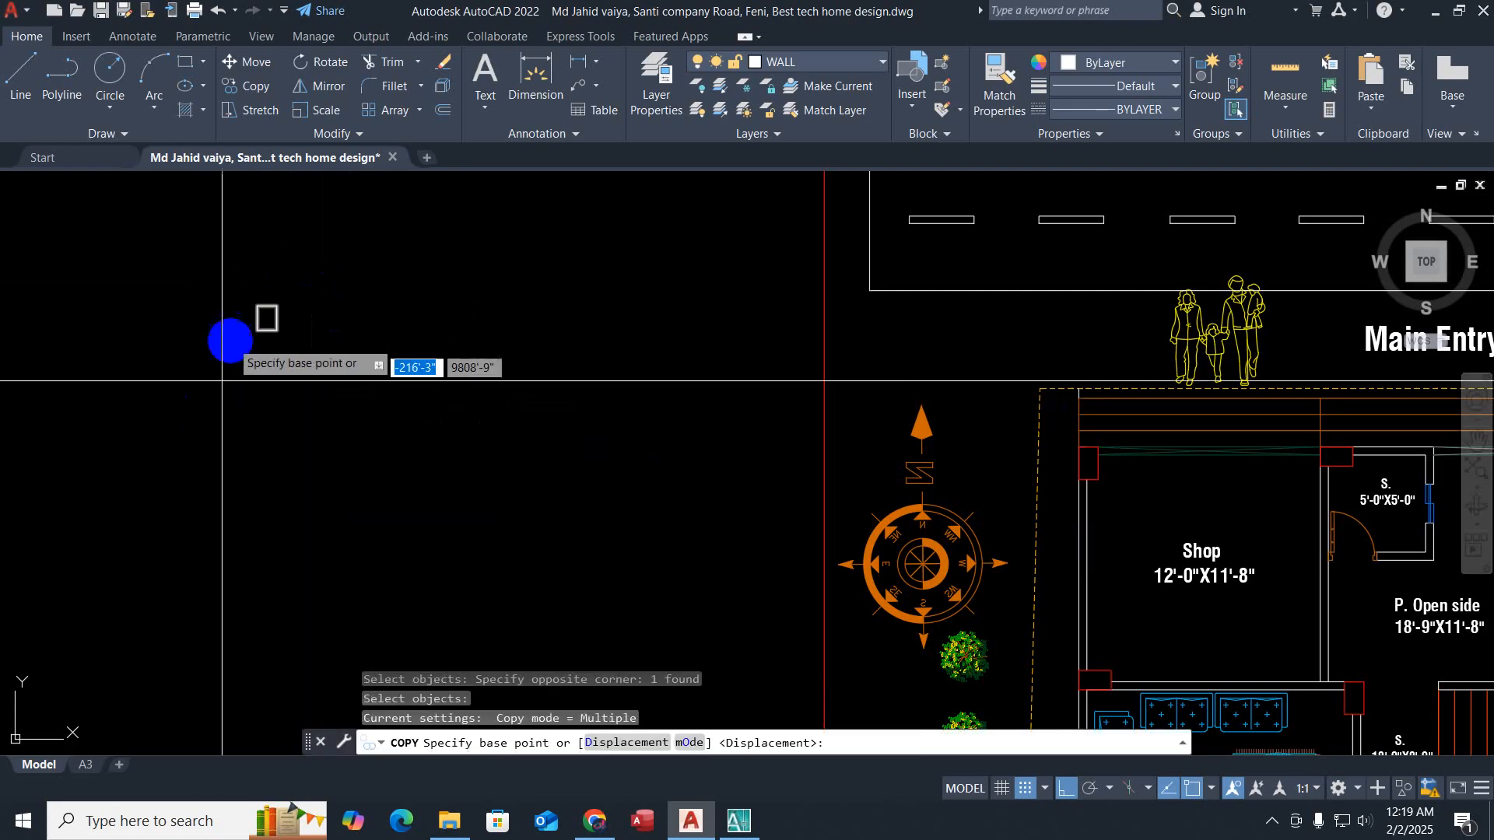
left_click(266, 311)
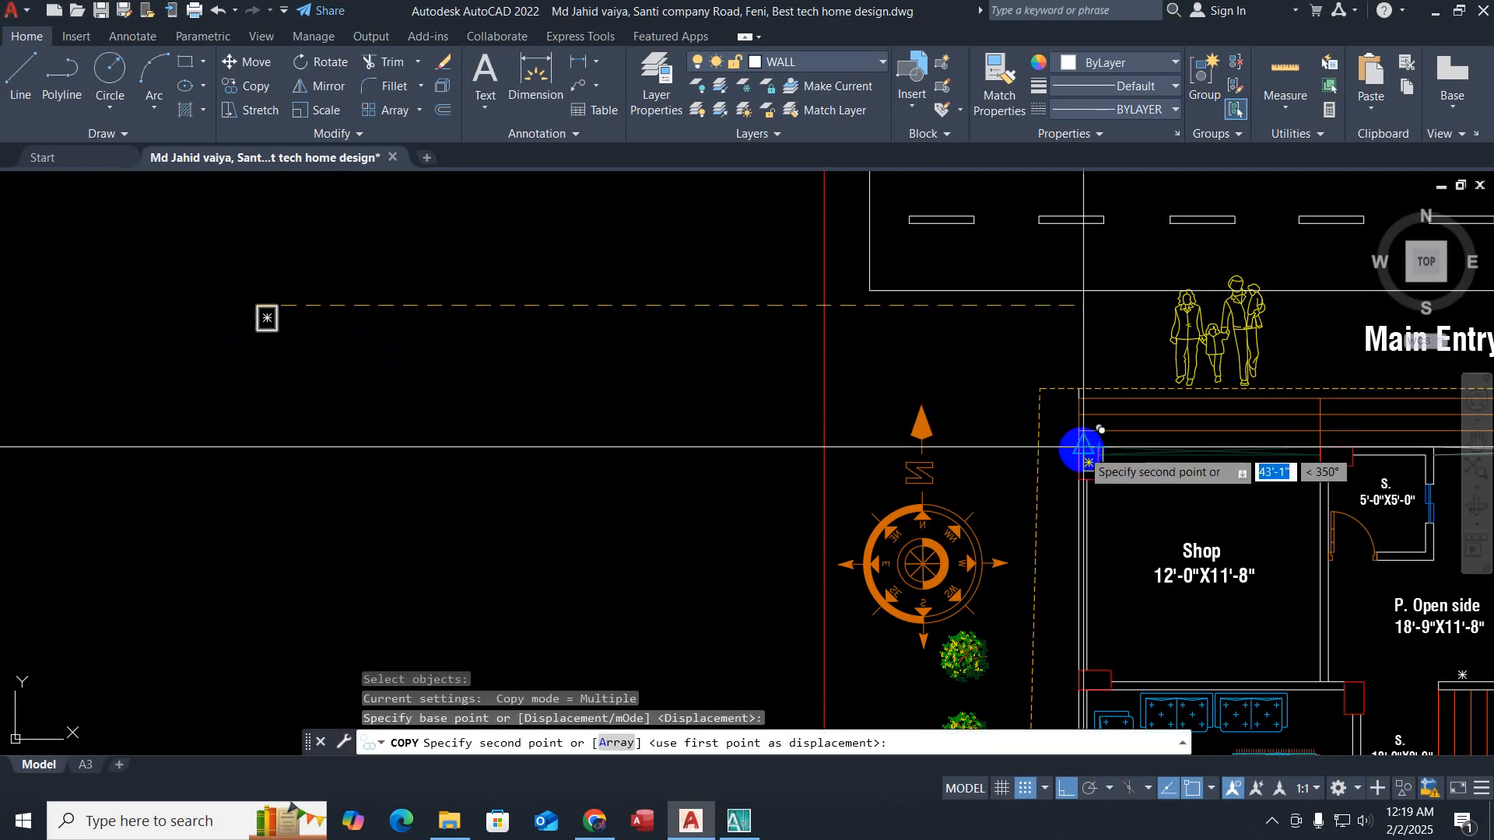
scroll(1076, 452, "up", 4)
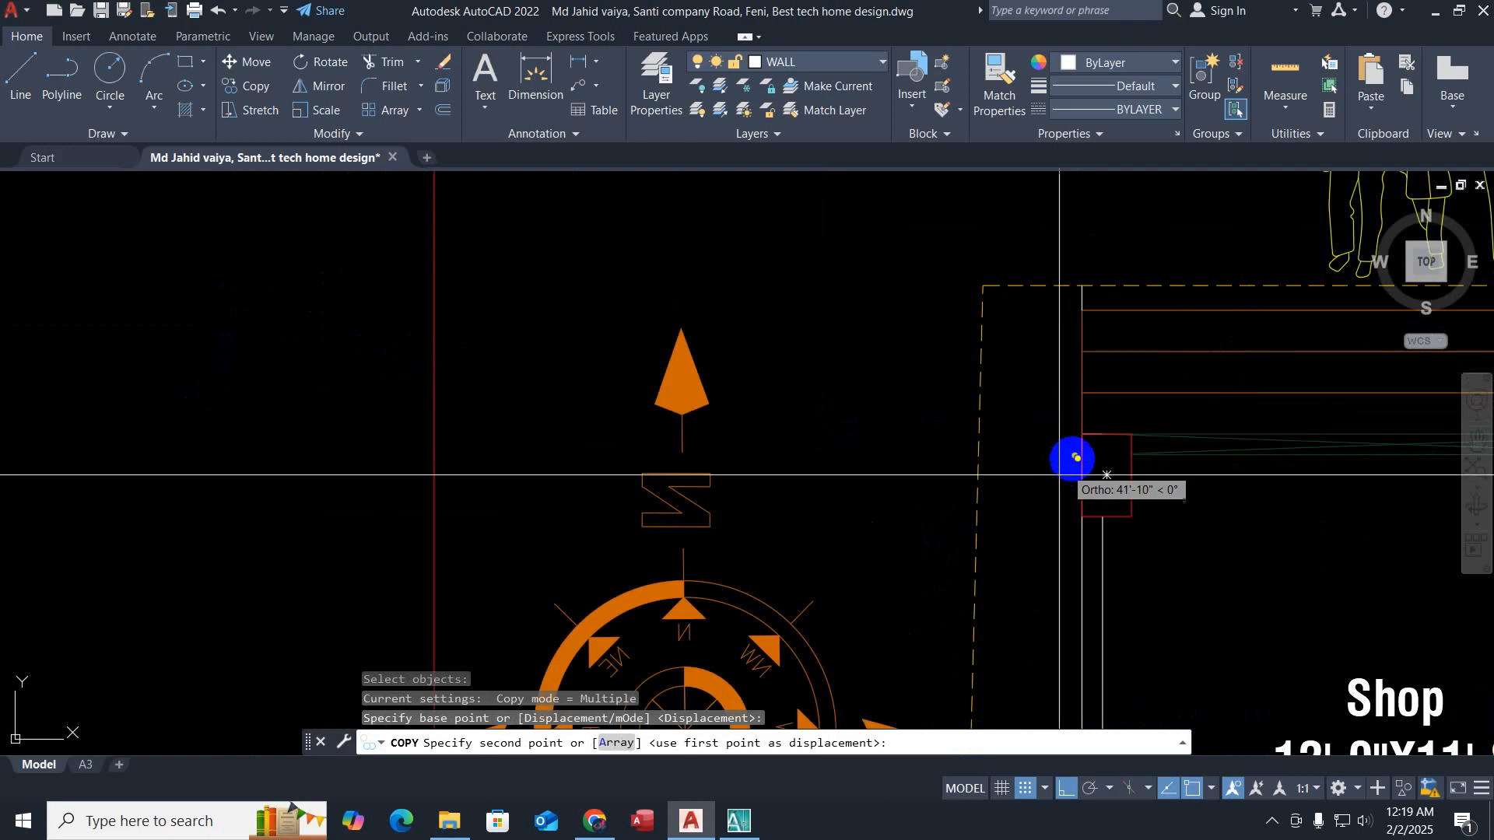
left_click(1081, 434)
key("Escape")
key("Escape")
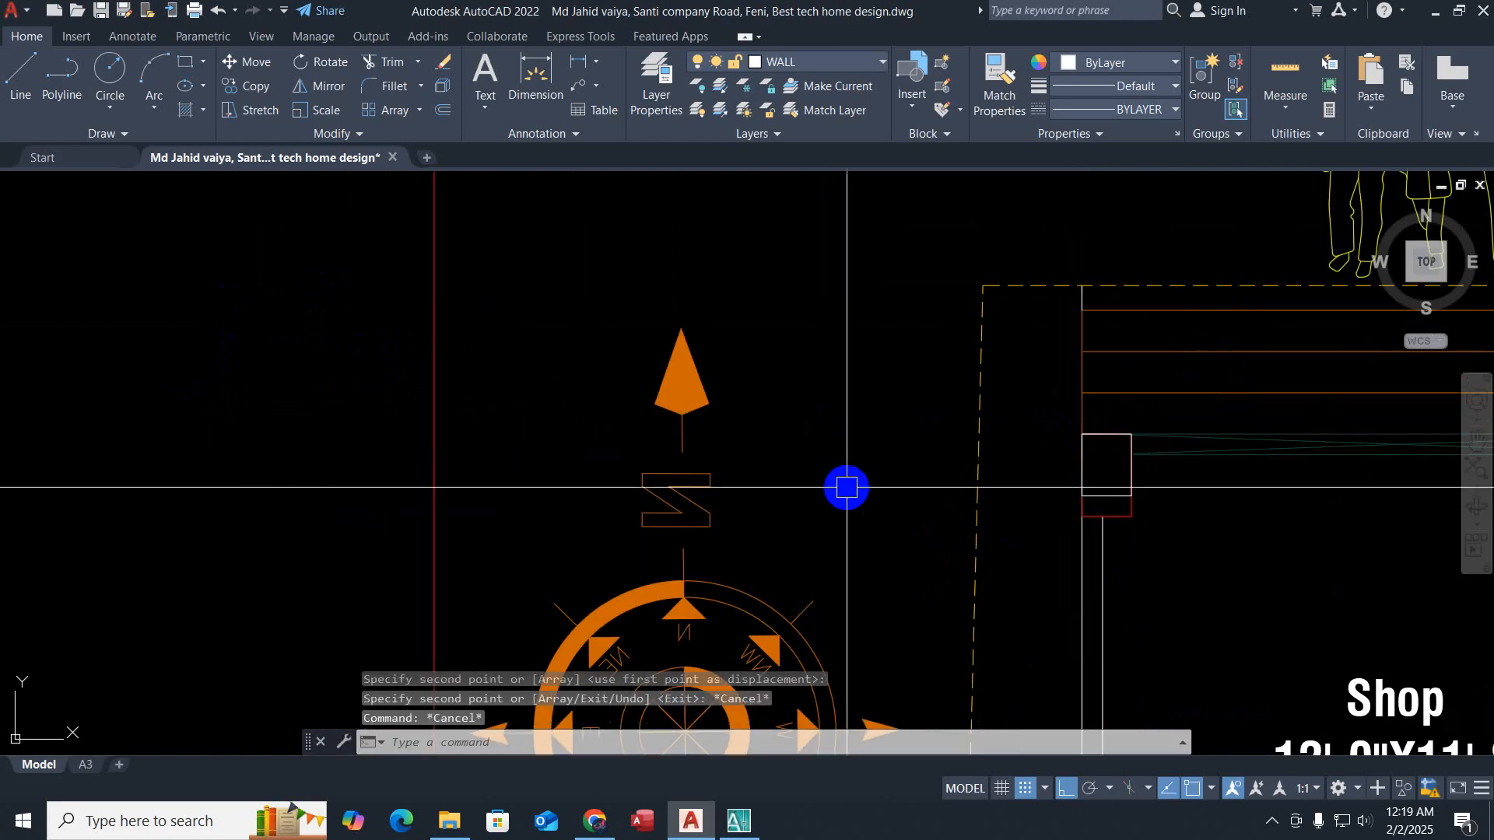
Step: Delete the column copy placed at the Shop's upper-left corner
scroll(848, 491, "down", 4)
scroll(848, 498, "down", 2)
middle_click_drag(631, 535, 633, 414)
key("Escape")
scroll(943, 364, "up", 8)
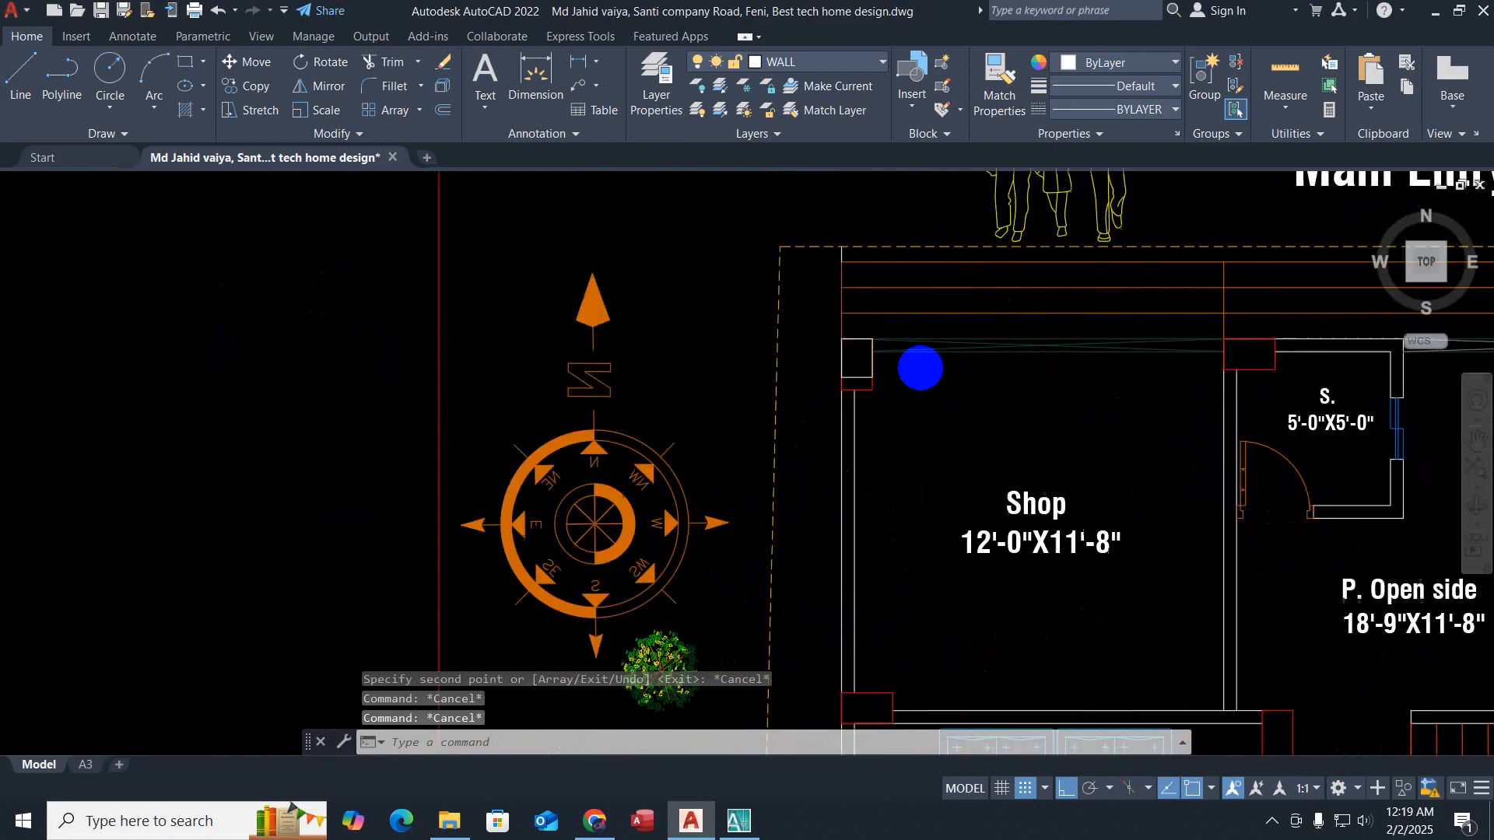
left_click(765, 389)
key("Delete")
scroll(560, 506, "down", 6)
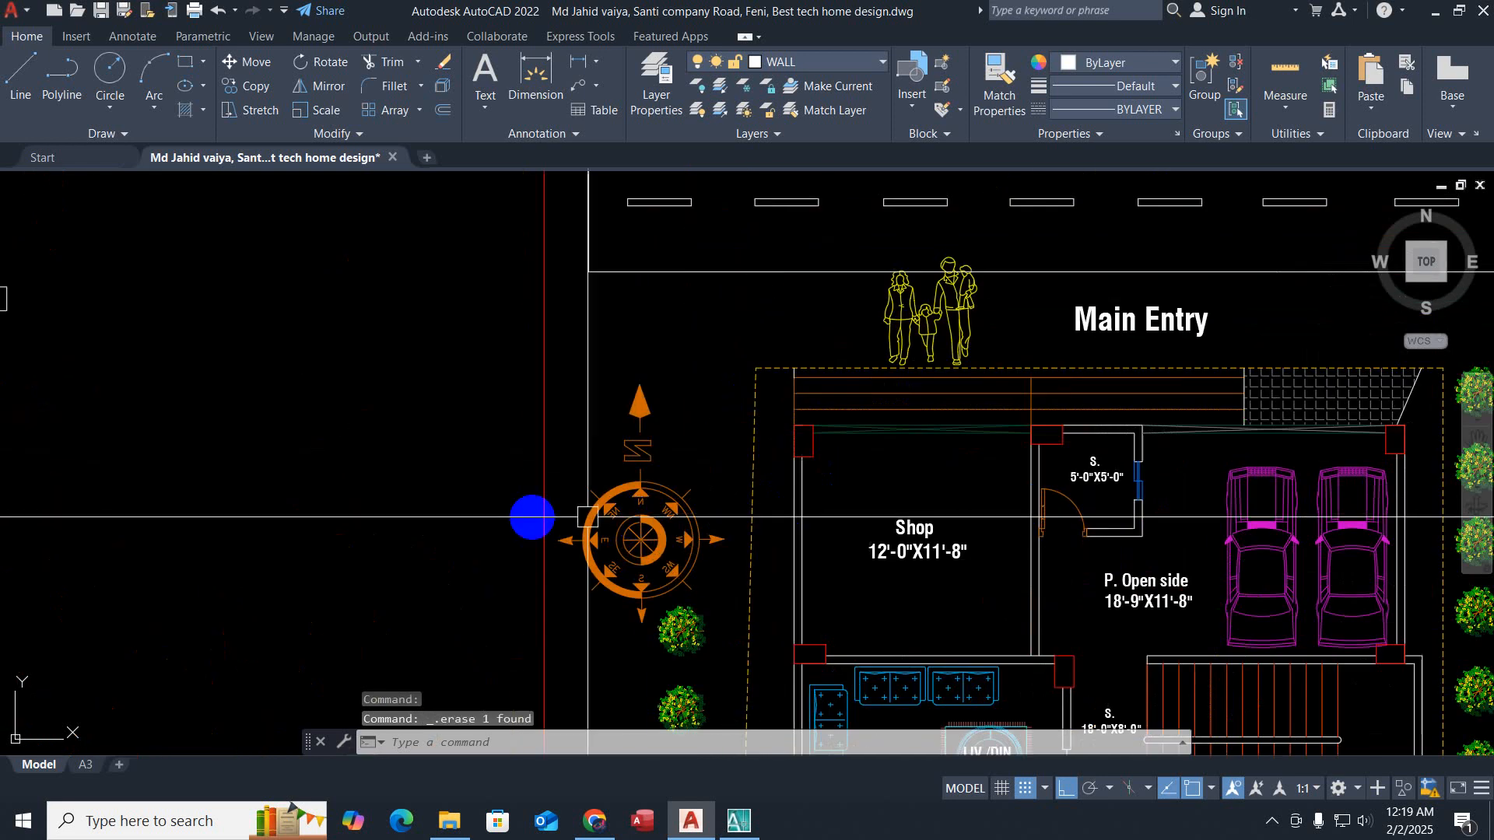
Step: Start a copy of the column rectangle beside the ground floor plan
scroll(571, 505, "up", 2)
middle_click_drag(385, 467, 933, 523)
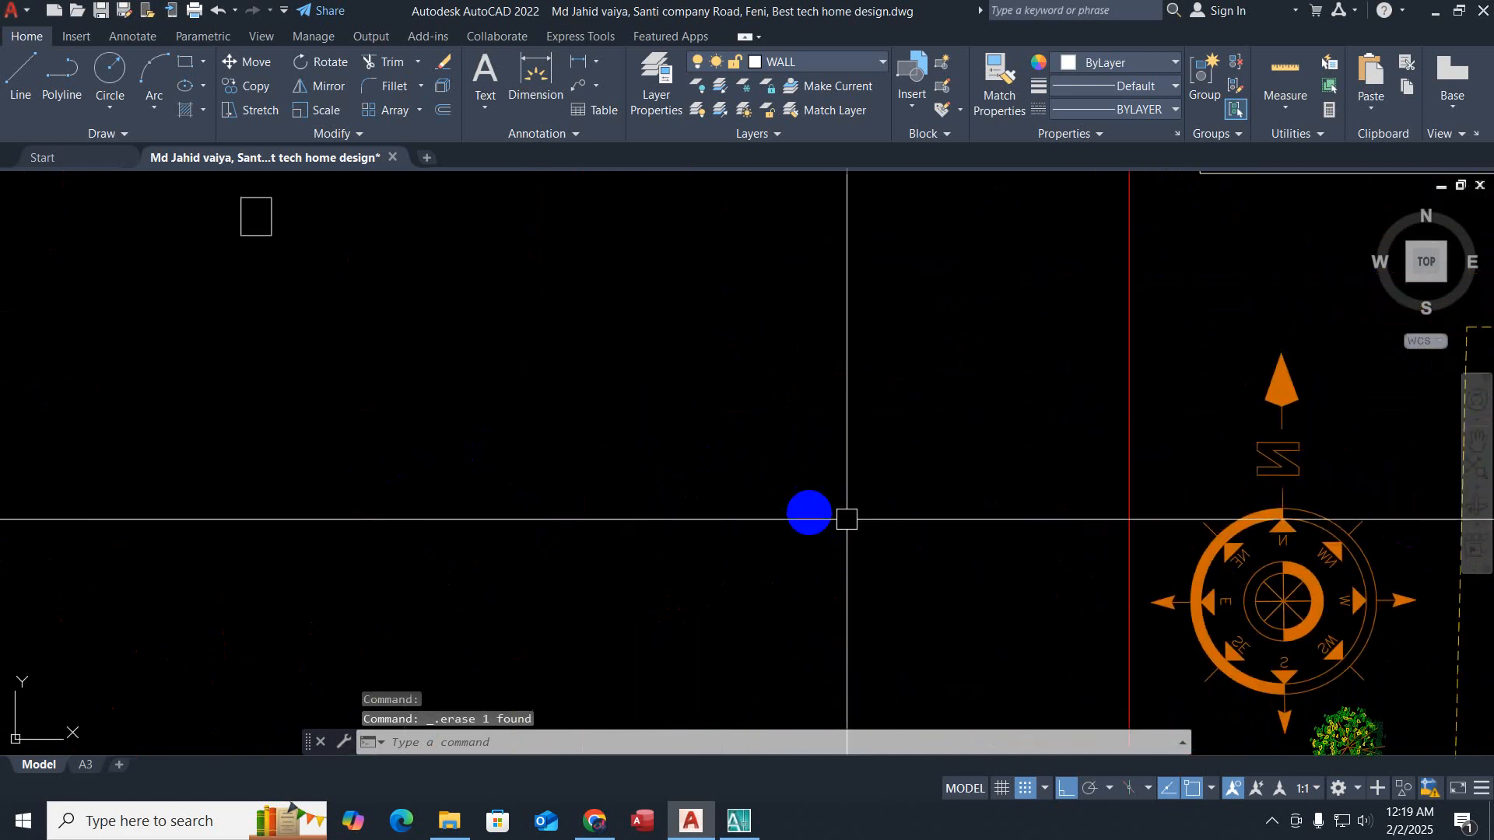
scroll(794, 514, "down", 2)
middle_click_drag(661, 496, 494, 491)
left_click(294, 326)
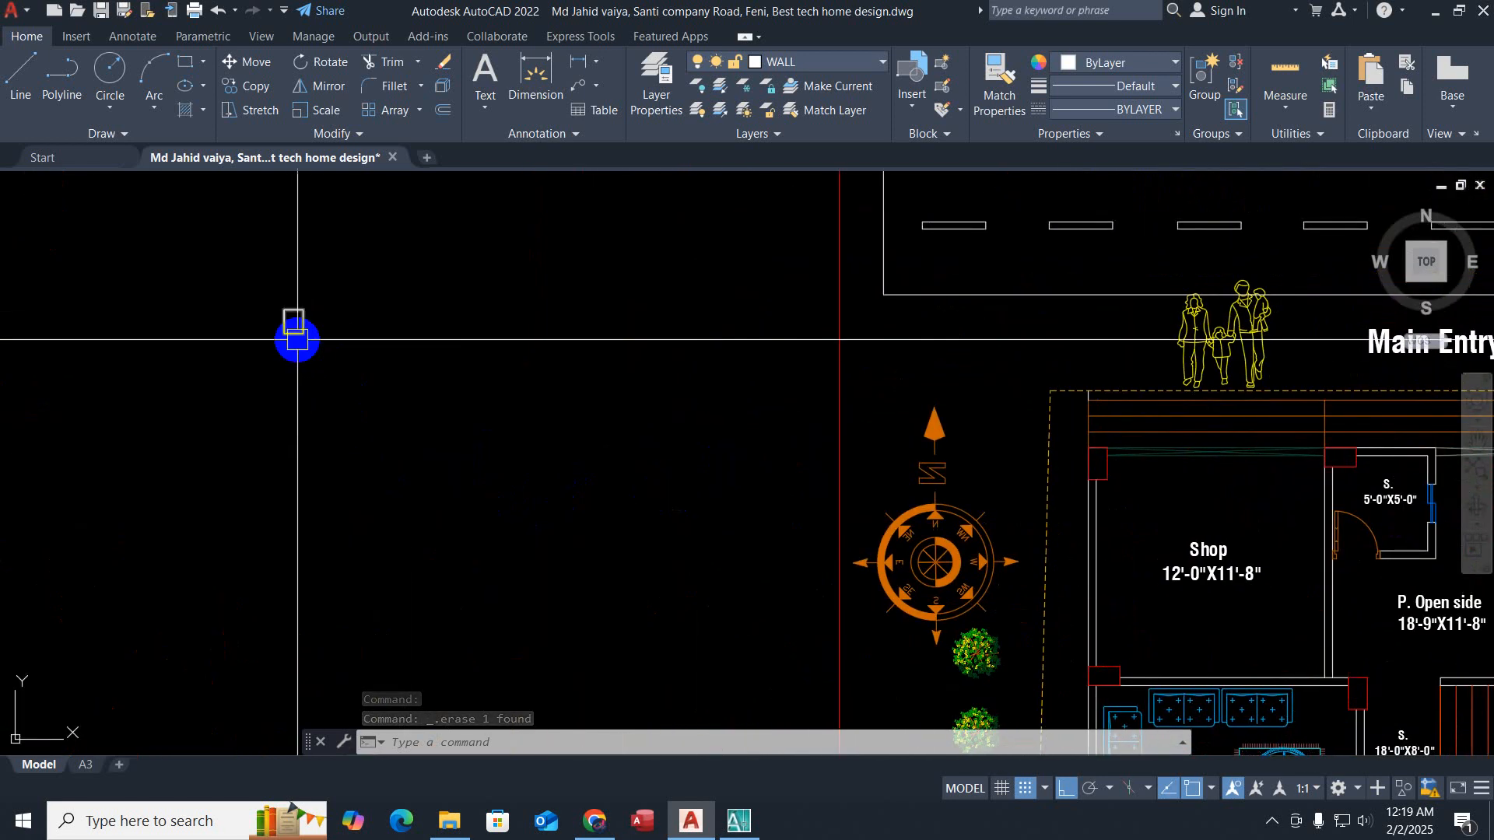
type("cp")
key("Return")
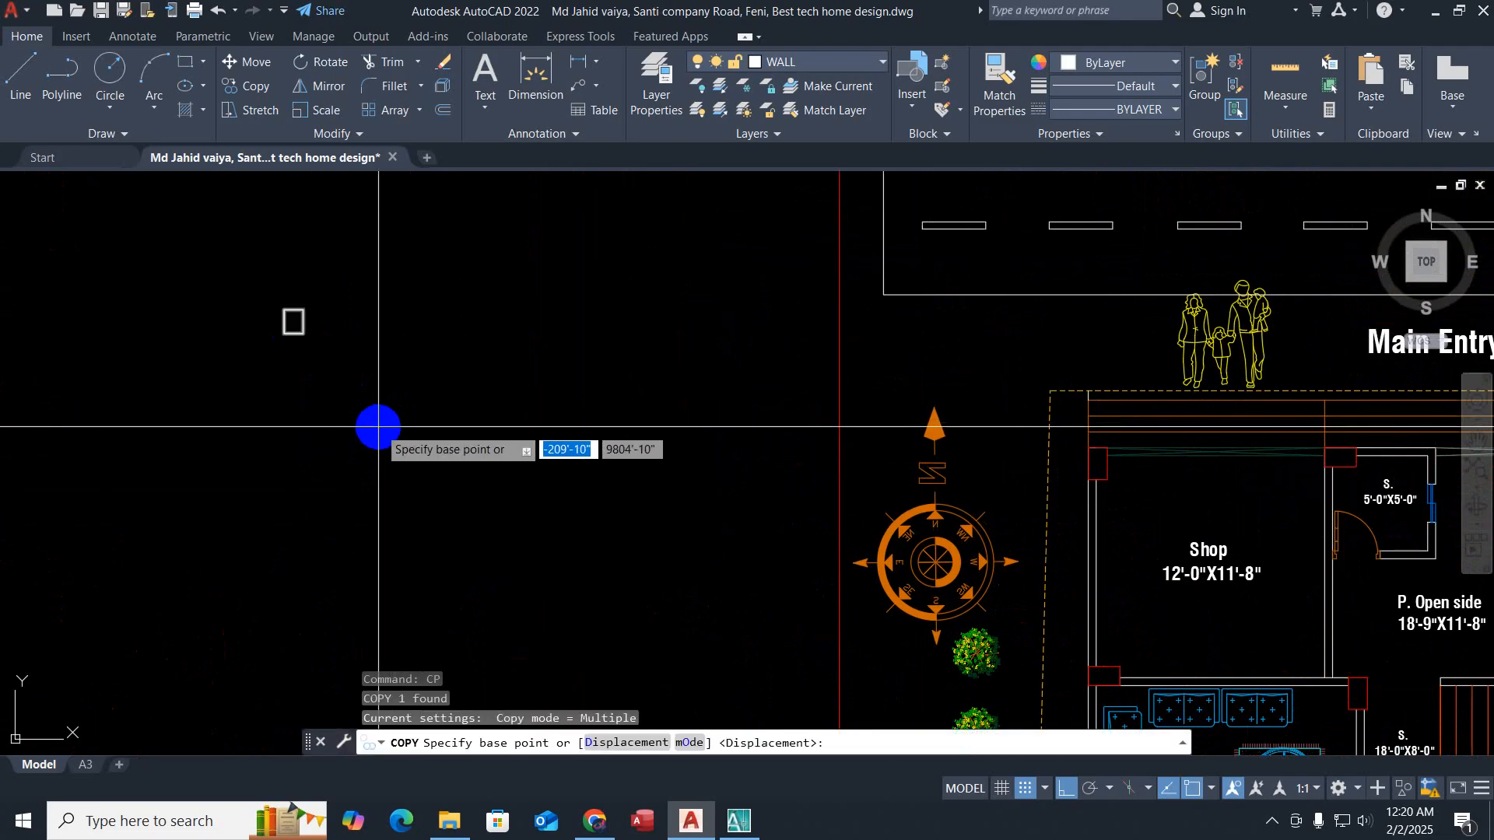
Step: Examine the outer corner of the upper-right column beside the open parking side as a target for the copy
middle_click_drag(703, 481, 21, 446)
middle_click_drag(324, 420, 954, 474)
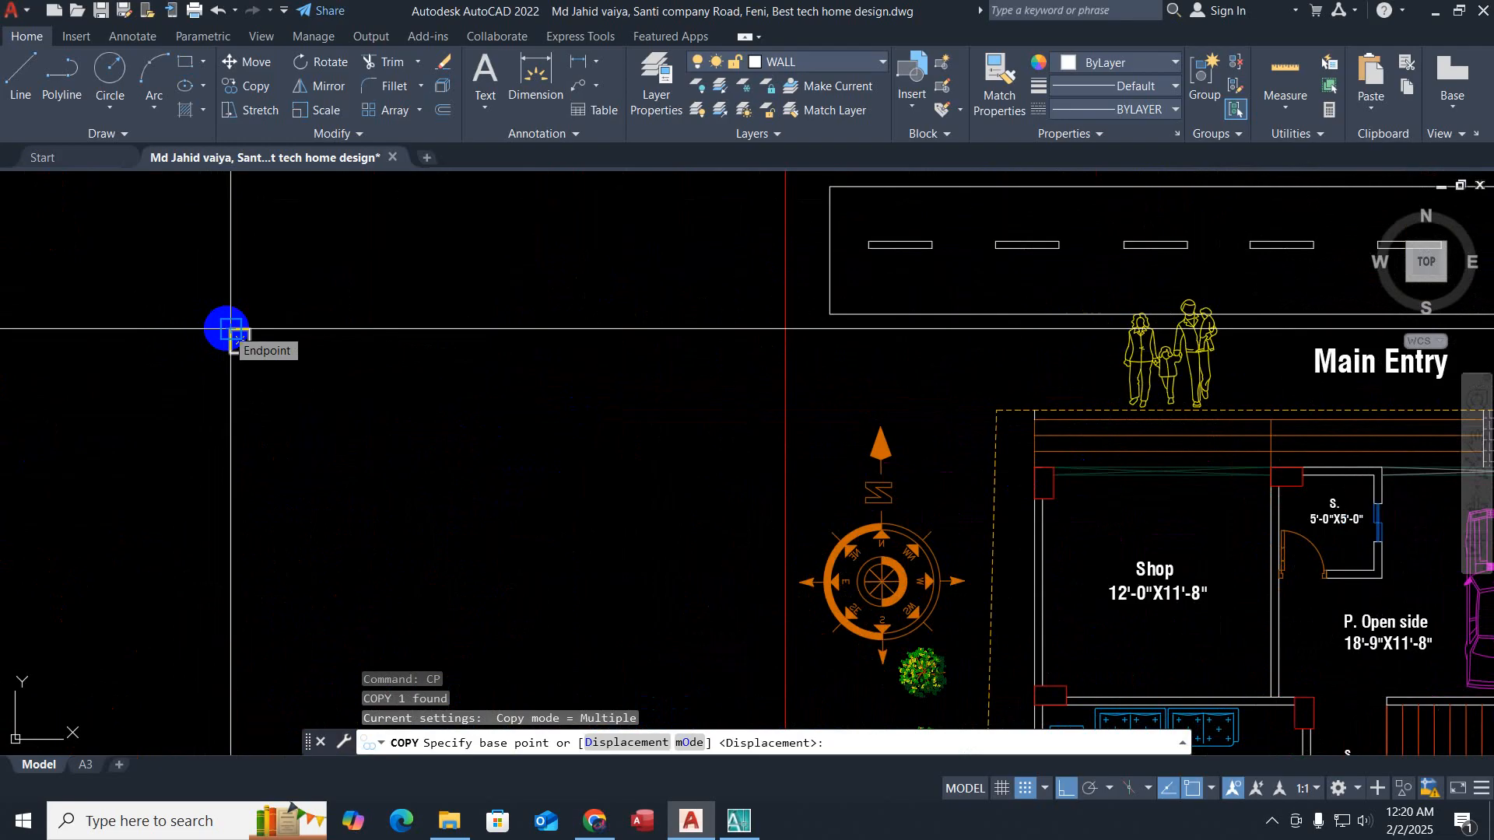
scroll(237, 334, "down", 5)
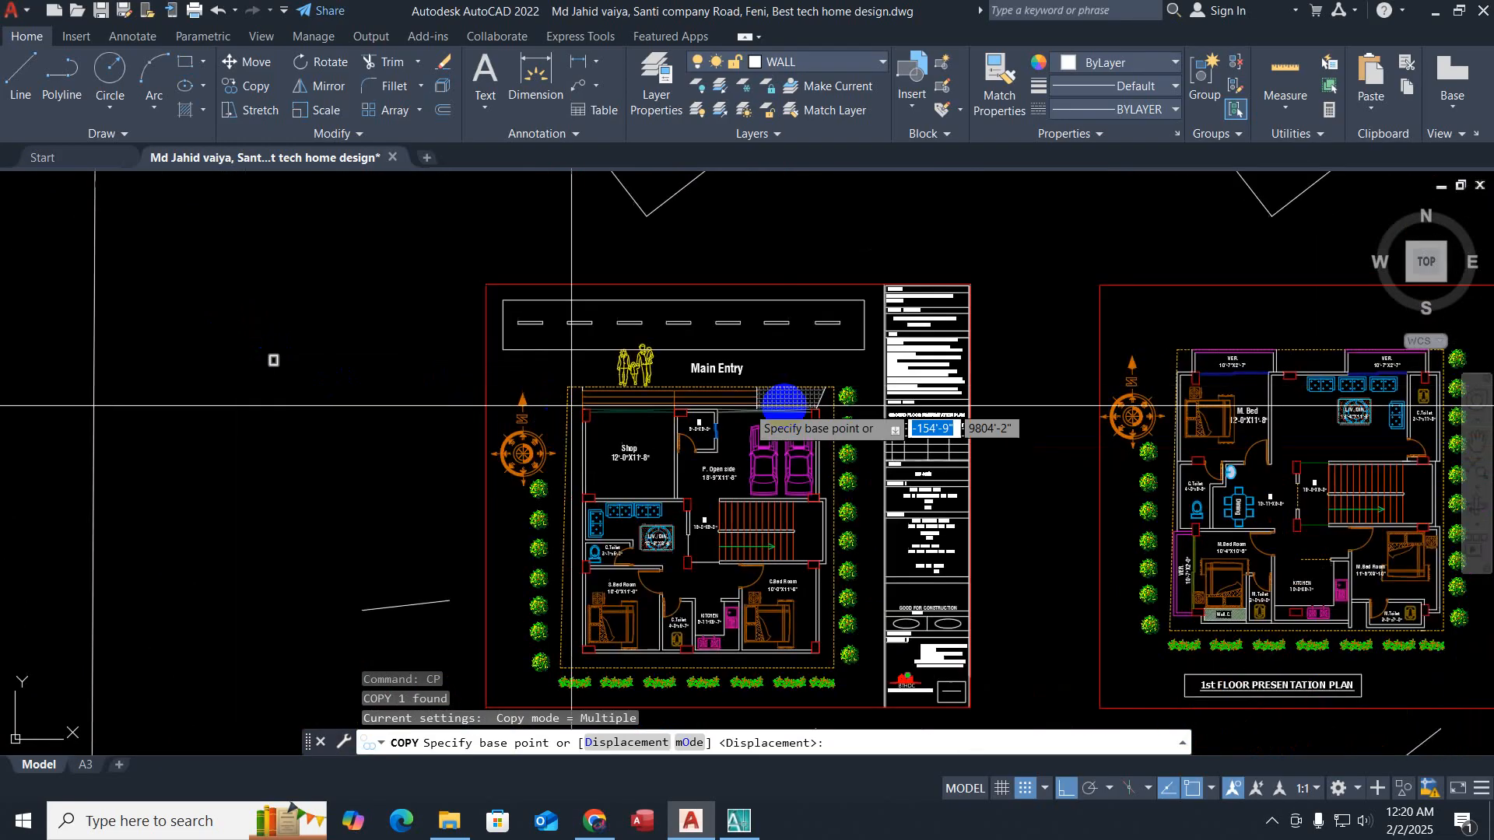
middle_click_drag(780, 406, 614, 374)
scroll(624, 406, "up", 6)
scroll(625, 406, "up", 4)
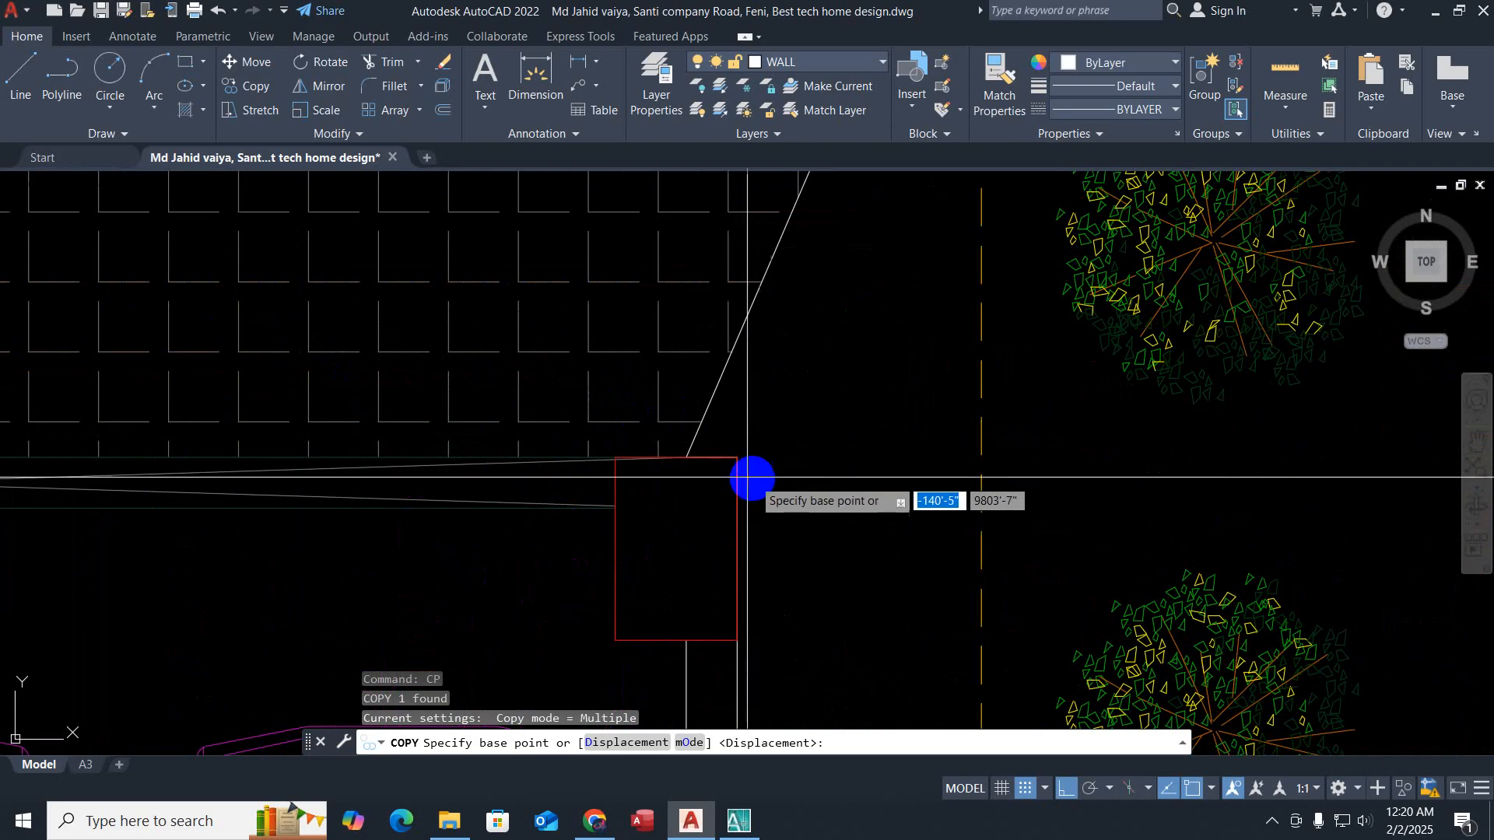
scroll(753, 466, "down", 6)
scroll(434, 494, "down", 3)
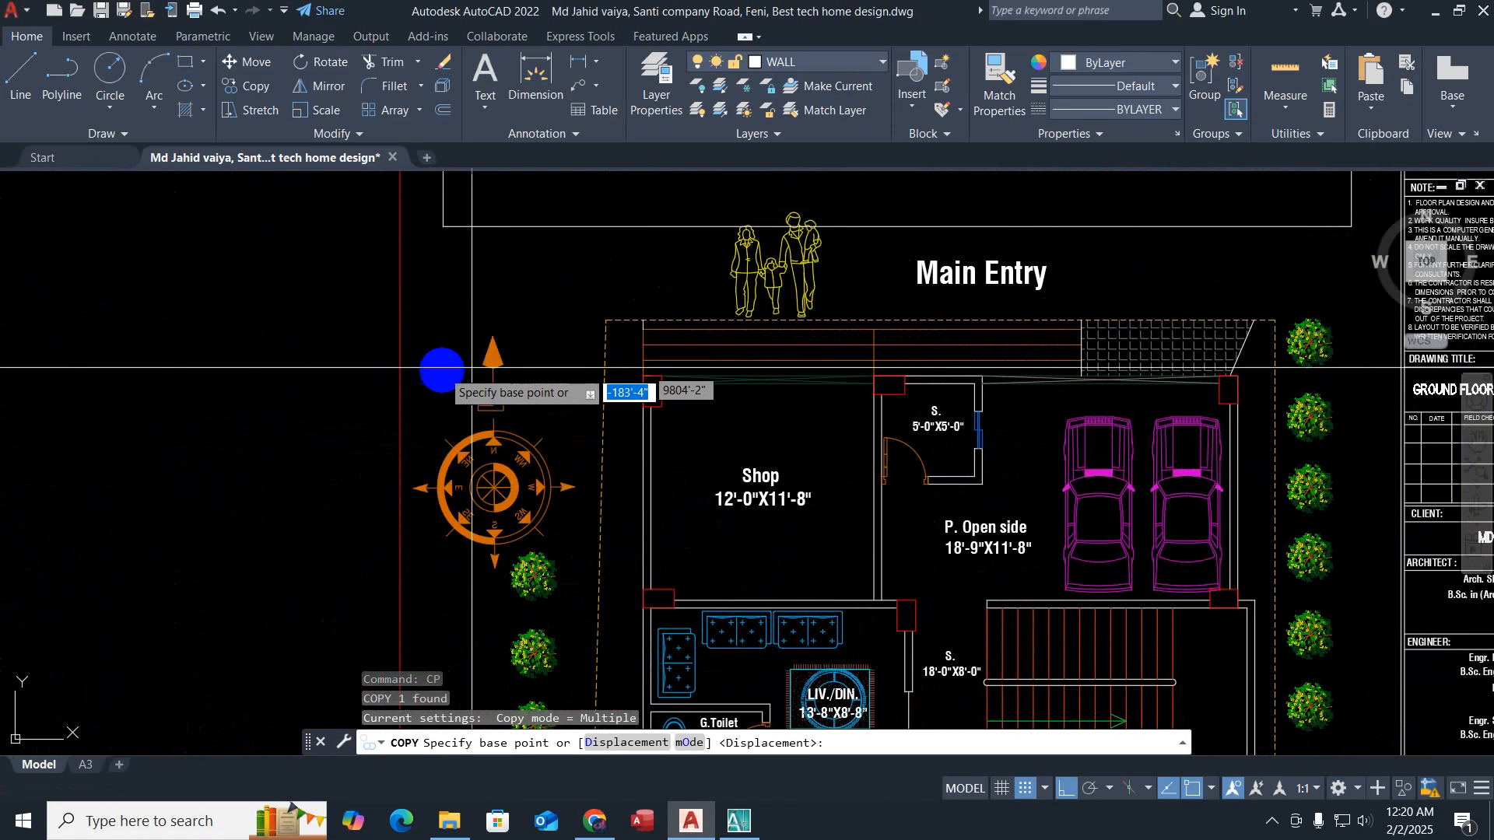
Step: Compare the rectangle's corners with the outer corners of the plan's upper-left and upper-right columns to choose a base point
middle_click_drag(244, 399, 811, 407)
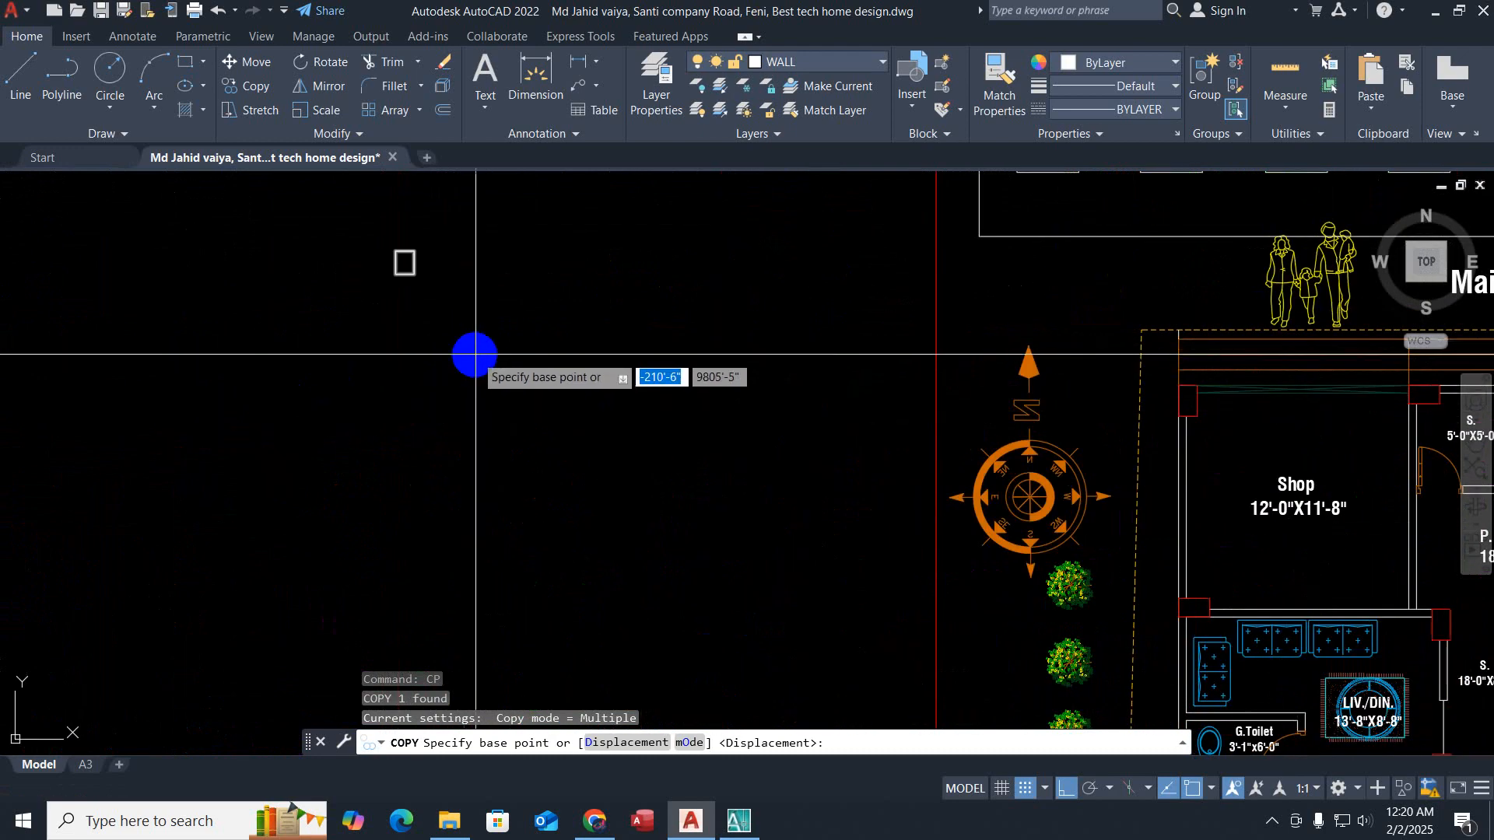
scroll(442, 284, "up", 8)
middle_click_drag(480, 342, 663, 527)
scroll(664, 526, "down", 4)
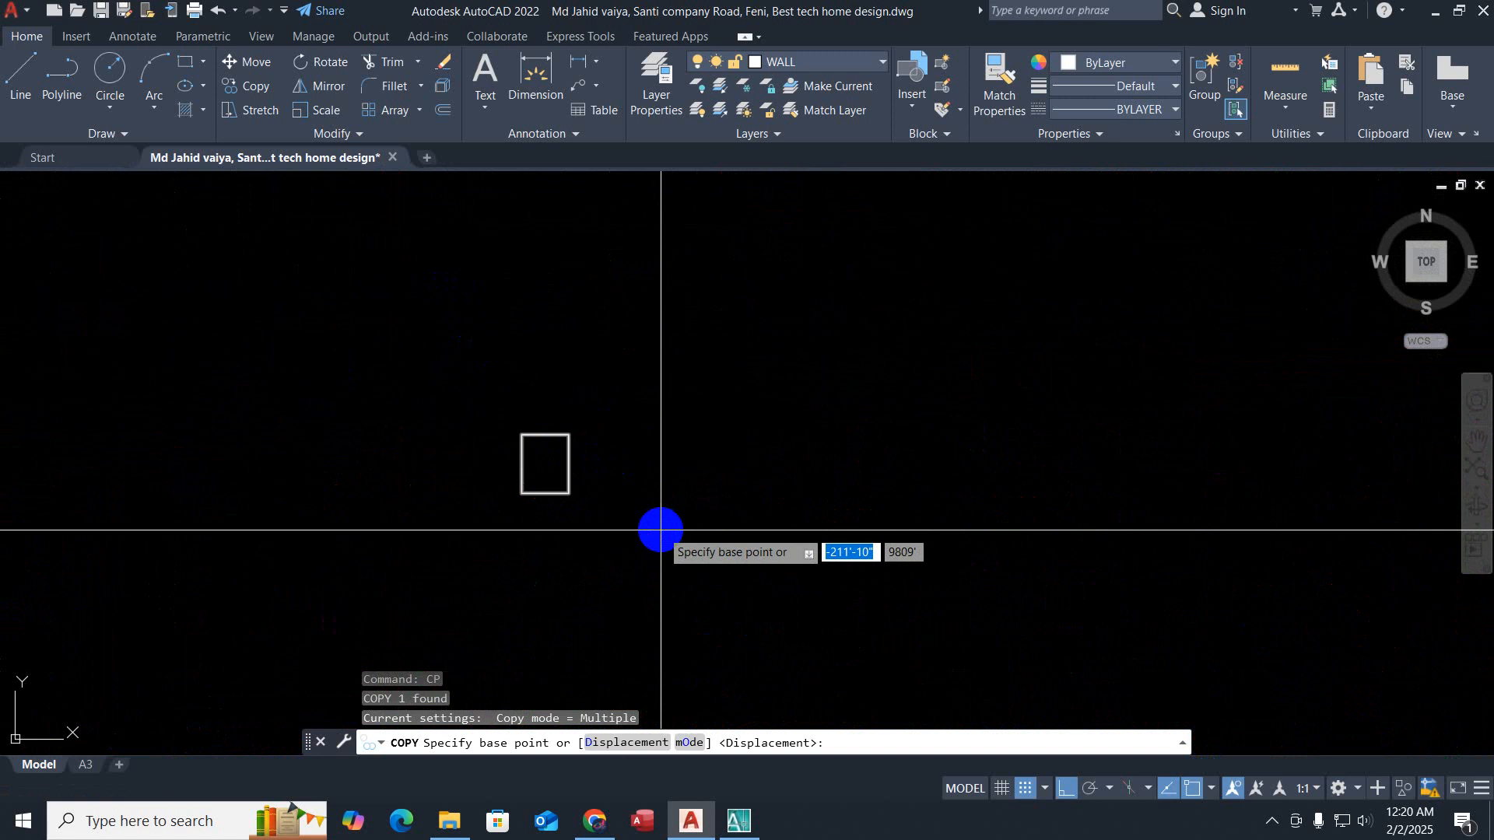
scroll(620, 473, "down", 4)
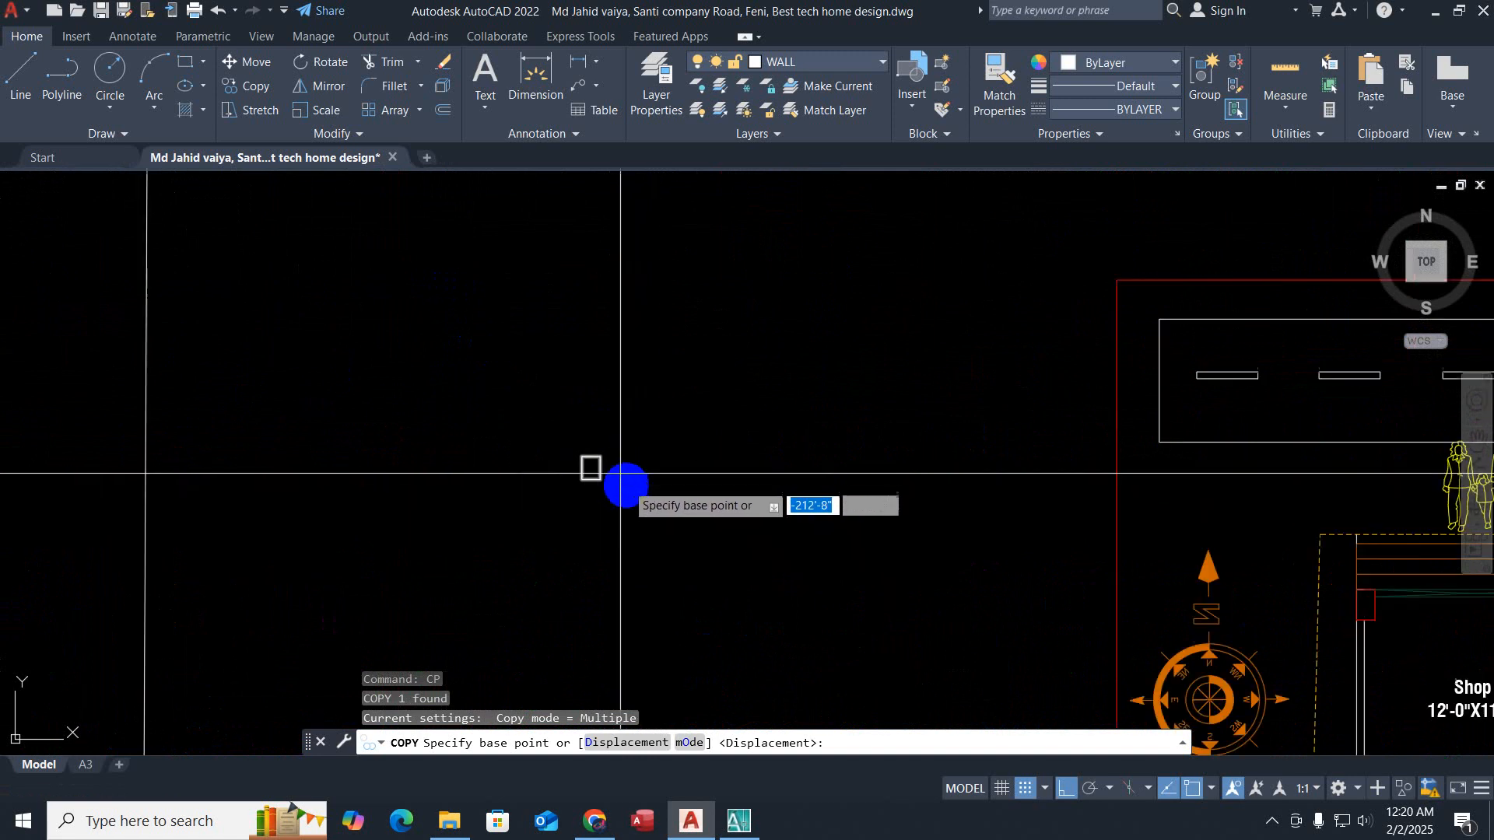
middle_click_drag(905, 548, 523, 411)
scroll(1002, 479, "up", 2)
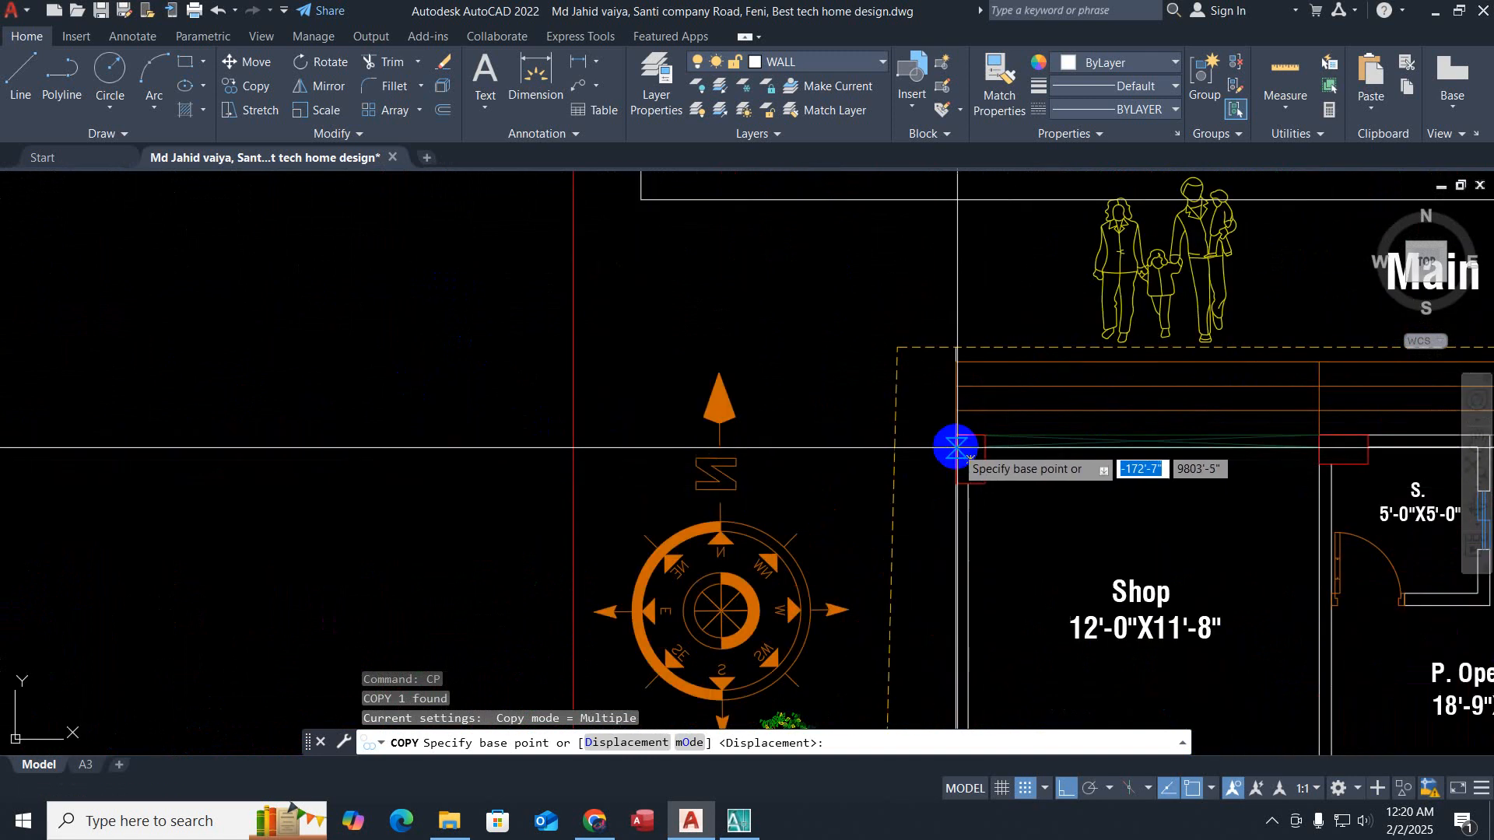
scroll(620, 477, "down", 4)
scroll(458, 380, "up", 4)
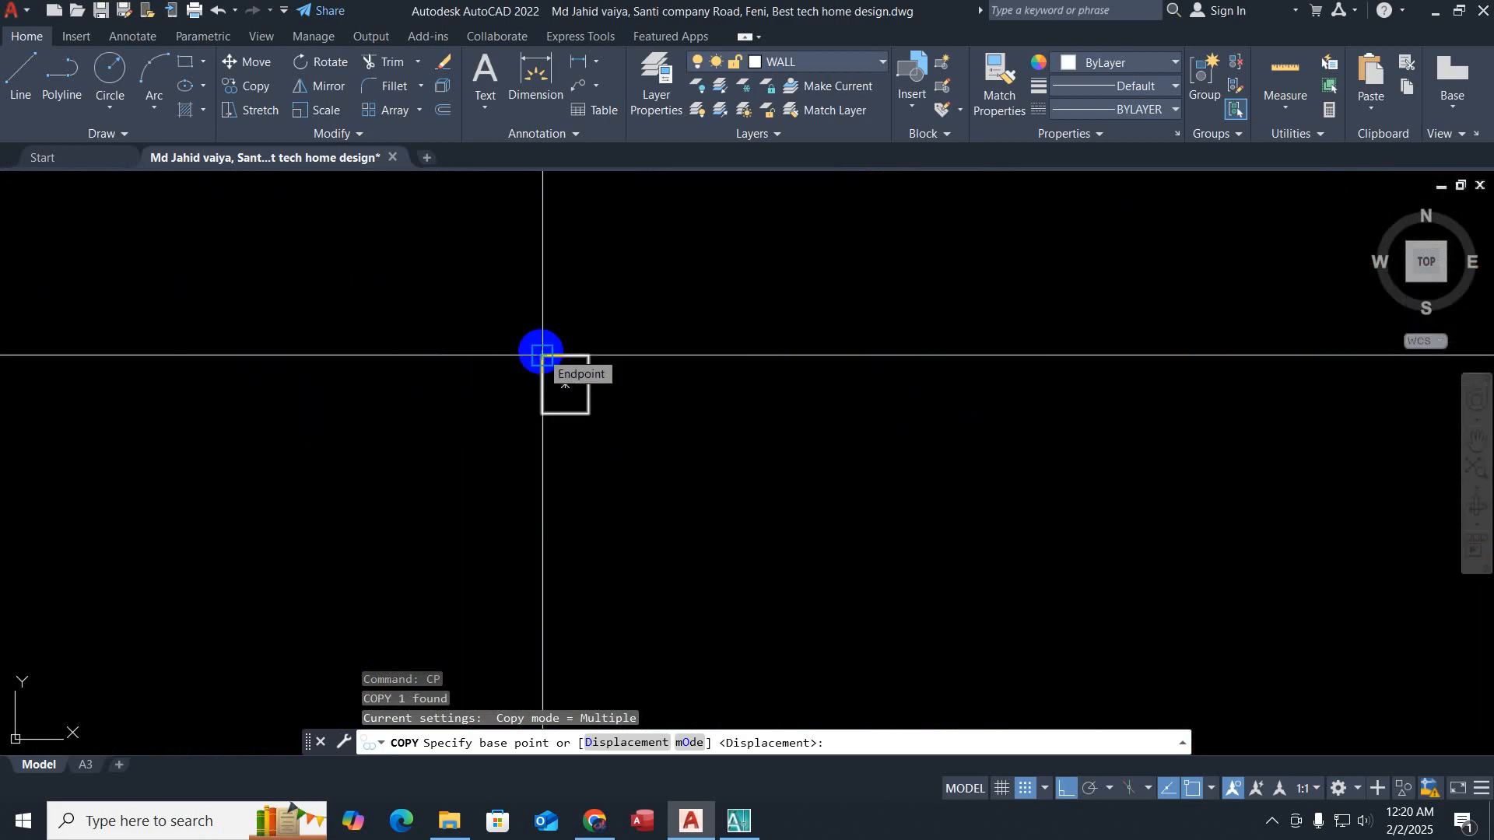
scroll(544, 365, "down", 5)
scroll(990, 423, "up", 3)
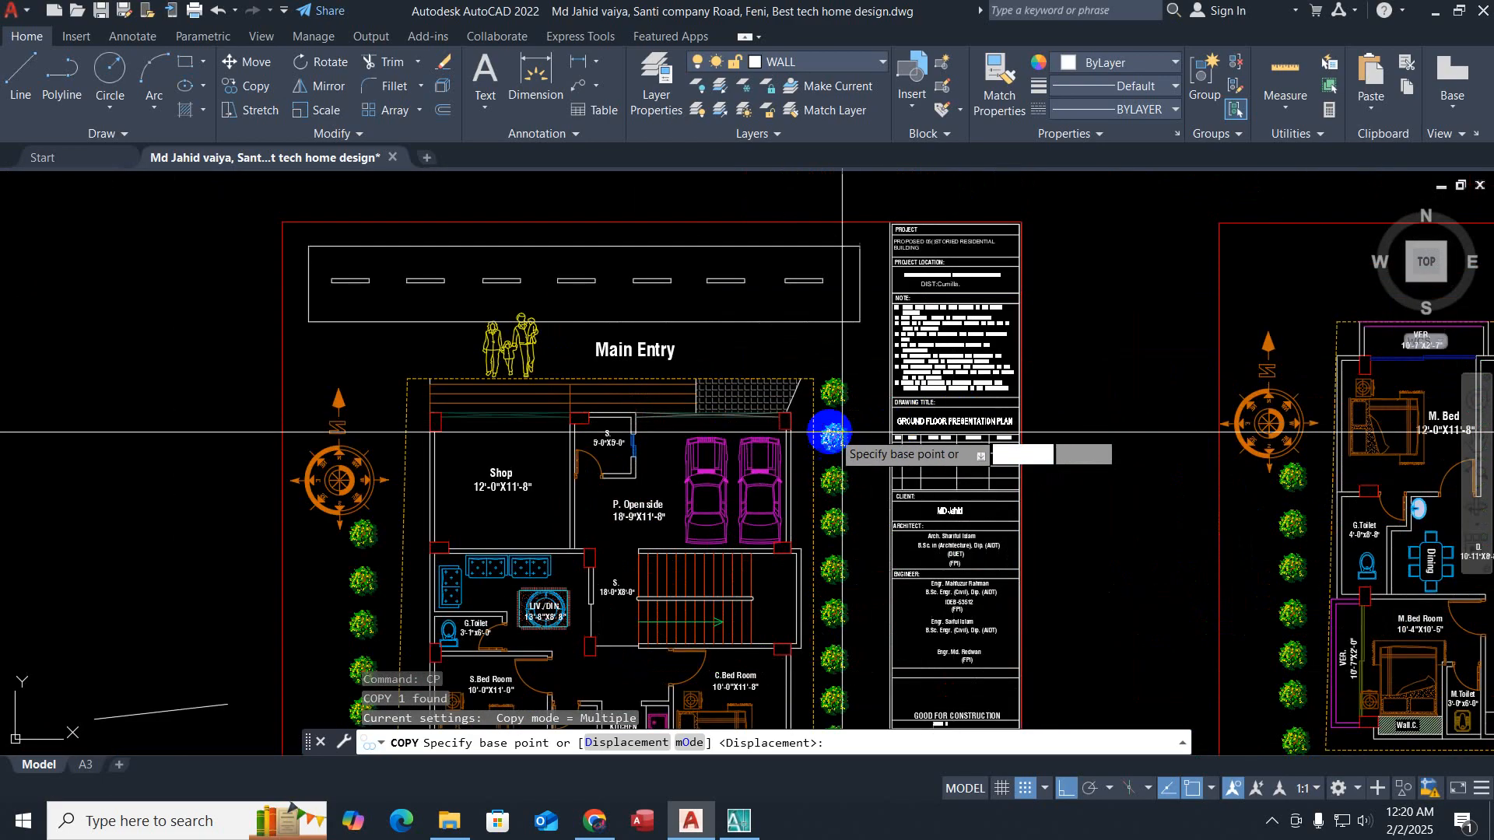
scroll(831, 433, "up", 2)
scroll(526, 451, "down", 4)
scroll(466, 405, "up", 4)
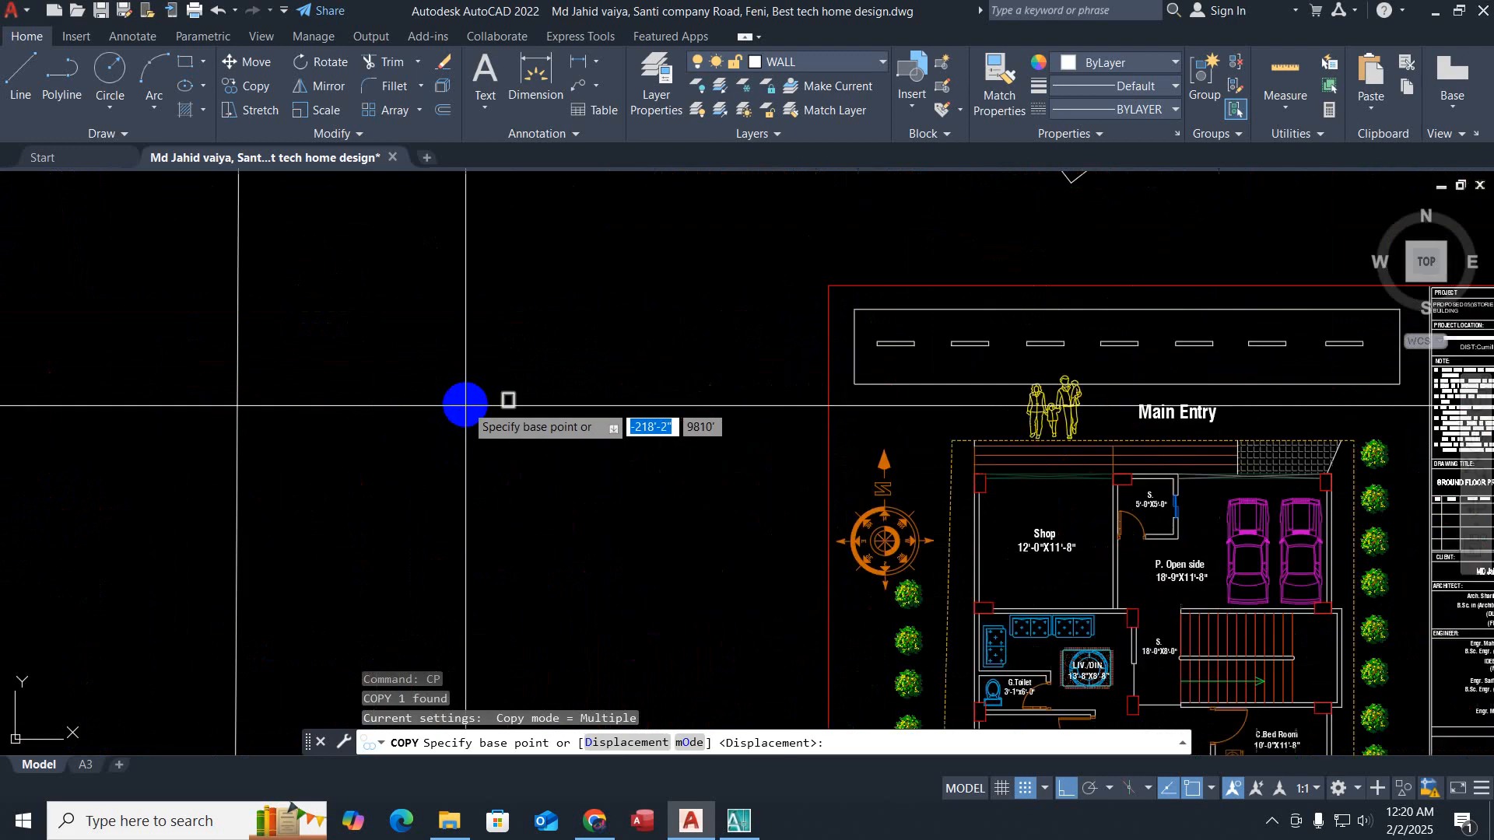
Step: Copy the column rectangle by its upper-right corner onto the outer corner of the plan's upper-right column
scroll(465, 405, "up", 2)
scroll(575, 377, "up", 3)
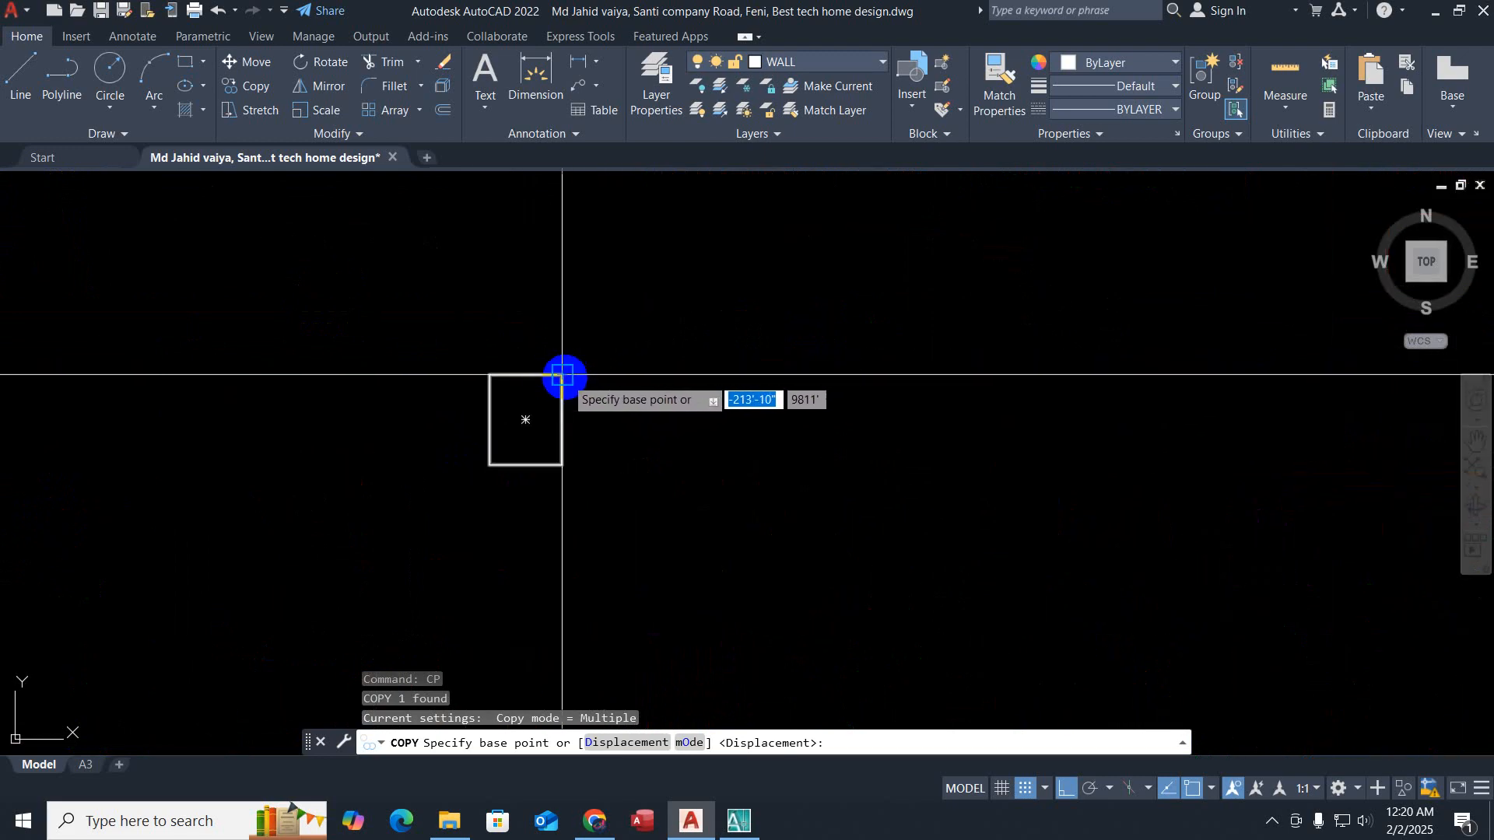
left_click(561, 376)
scroll(778, 483, "down", 4)
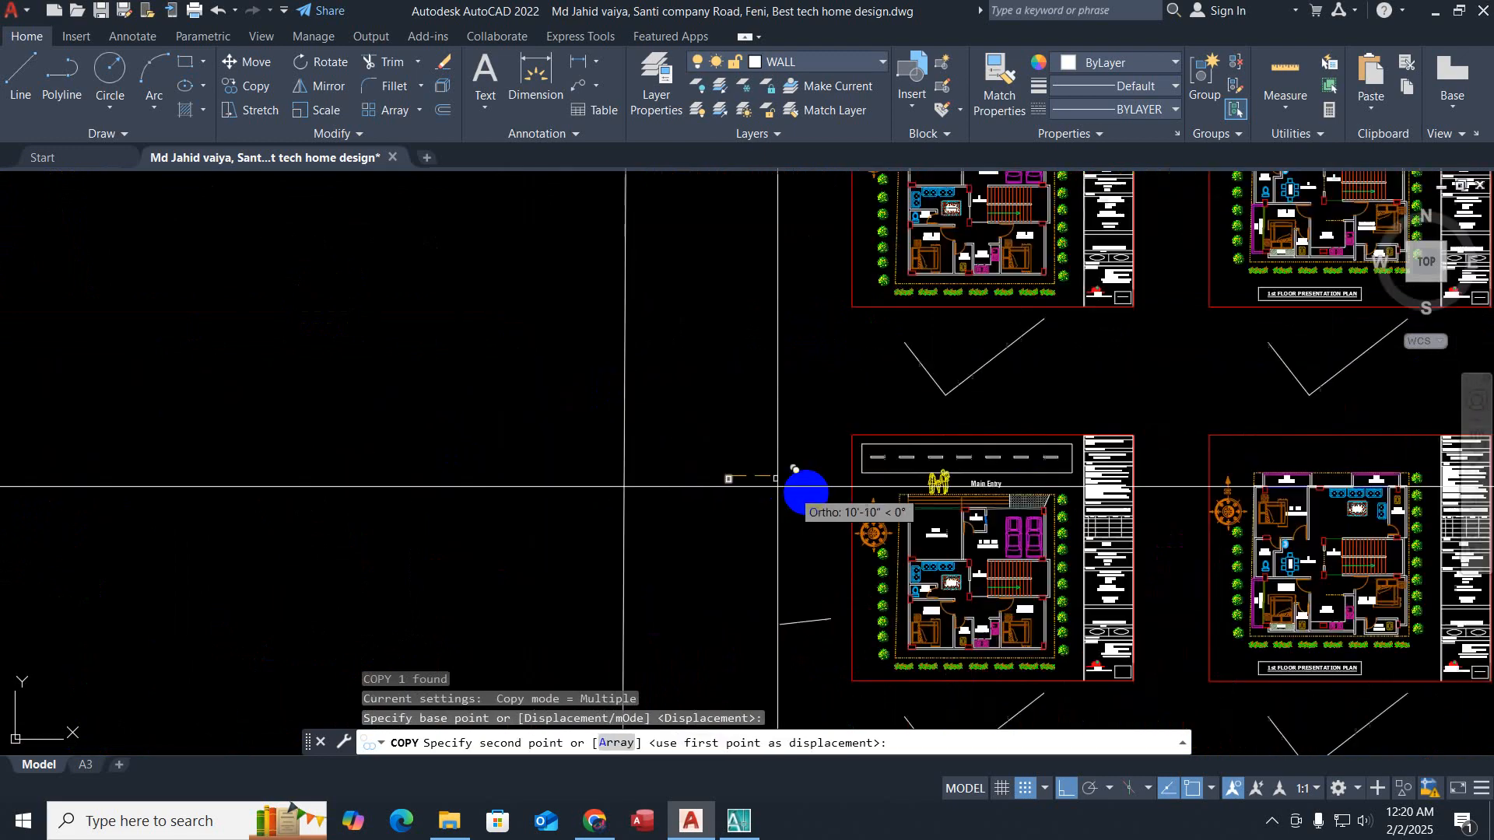
scroll(933, 496, "up", 5)
scroll(926, 490, "up", 2)
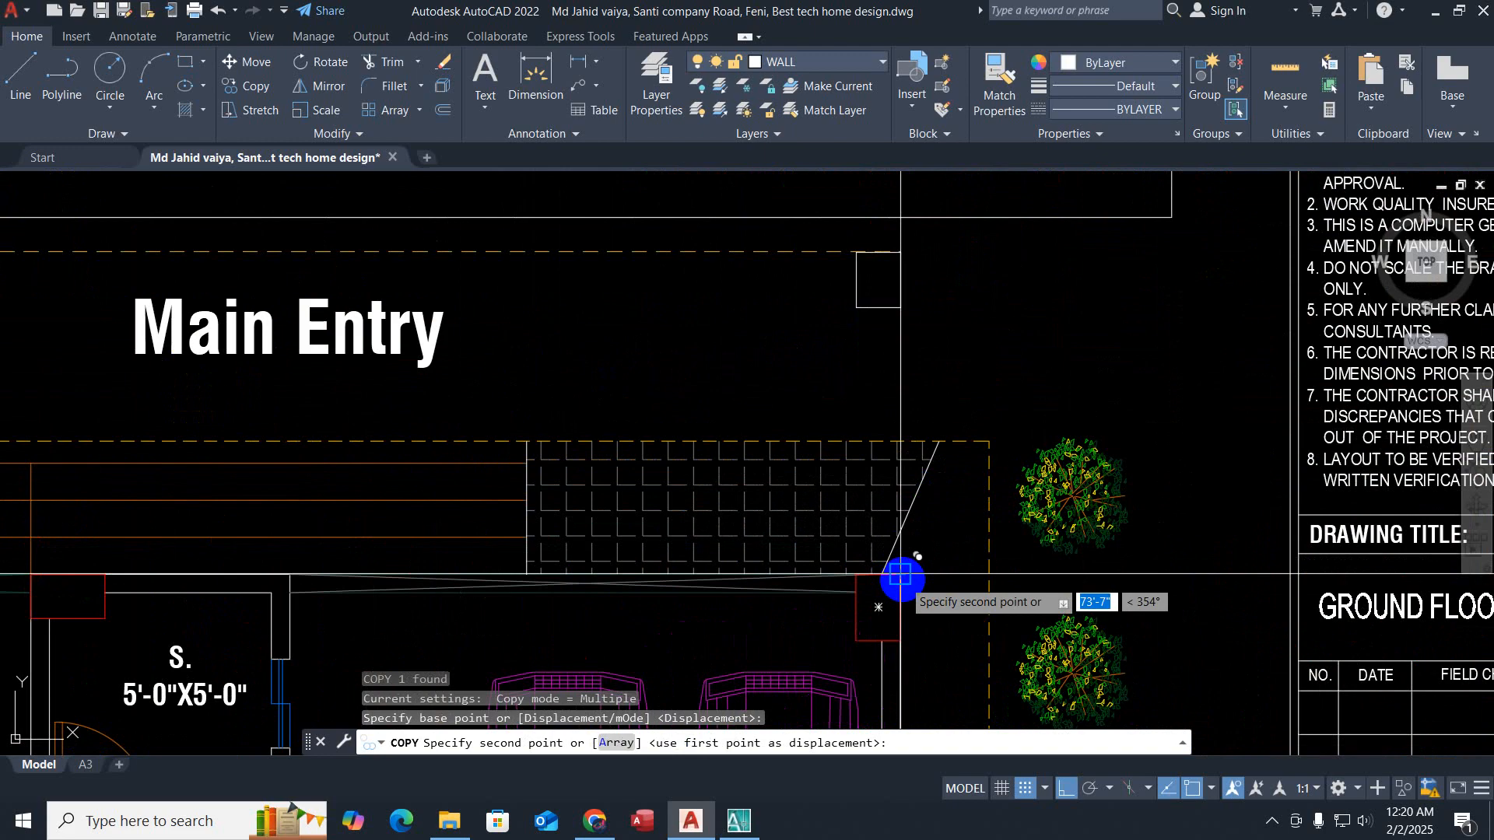
left_click(900, 575)
scroll(934, 579, "down", 4)
scroll(883, 610, "up", 2)
key("Escape")
key("Escape")
Step: Copy the column rectangle by its upper-left corner onto the Shop's upper-left column corner, with Ortho turned off
scroll(399, 523, "up", 8)
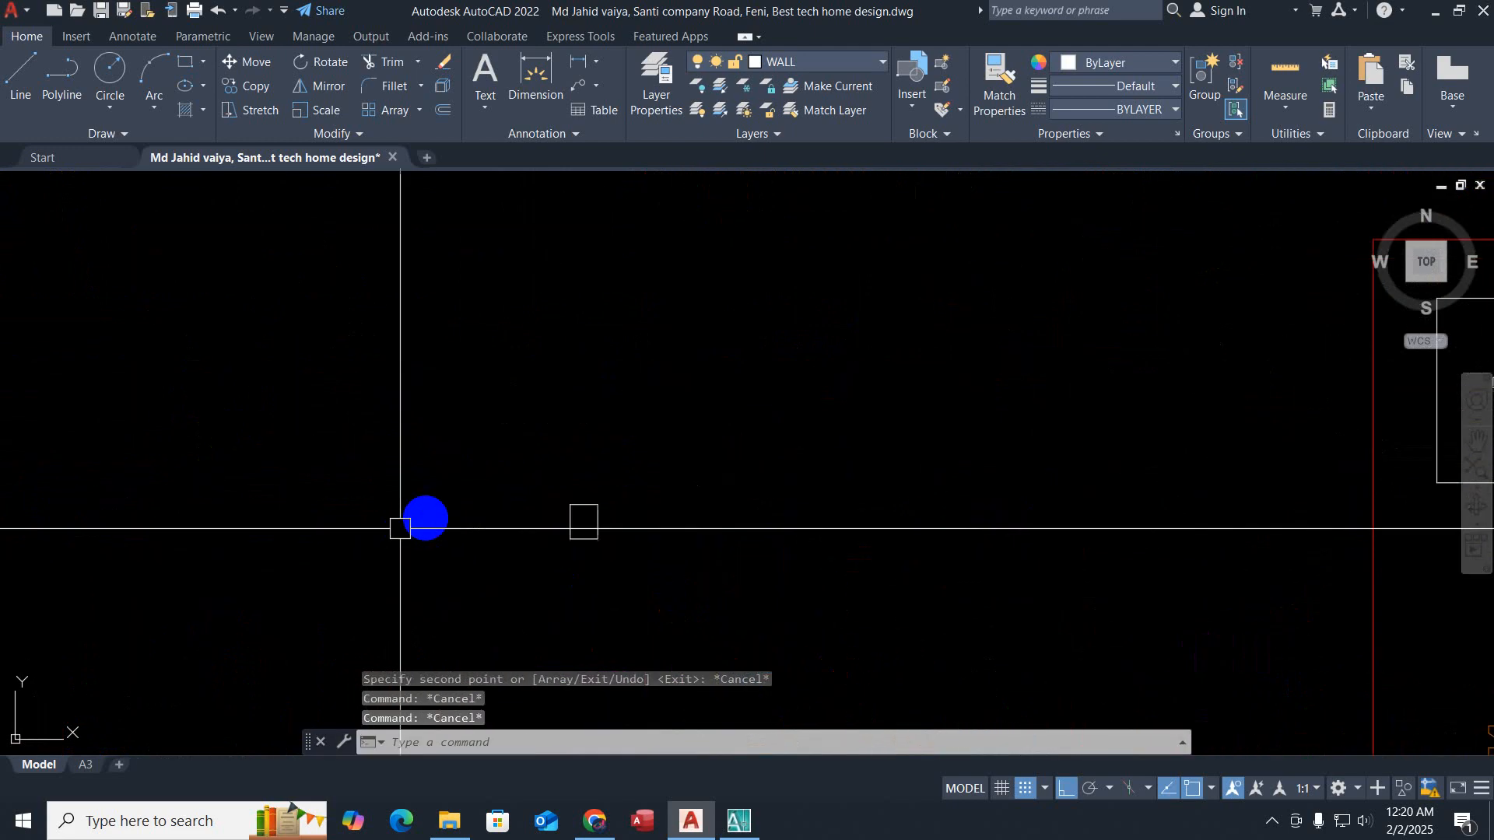
left_click(860, 560)
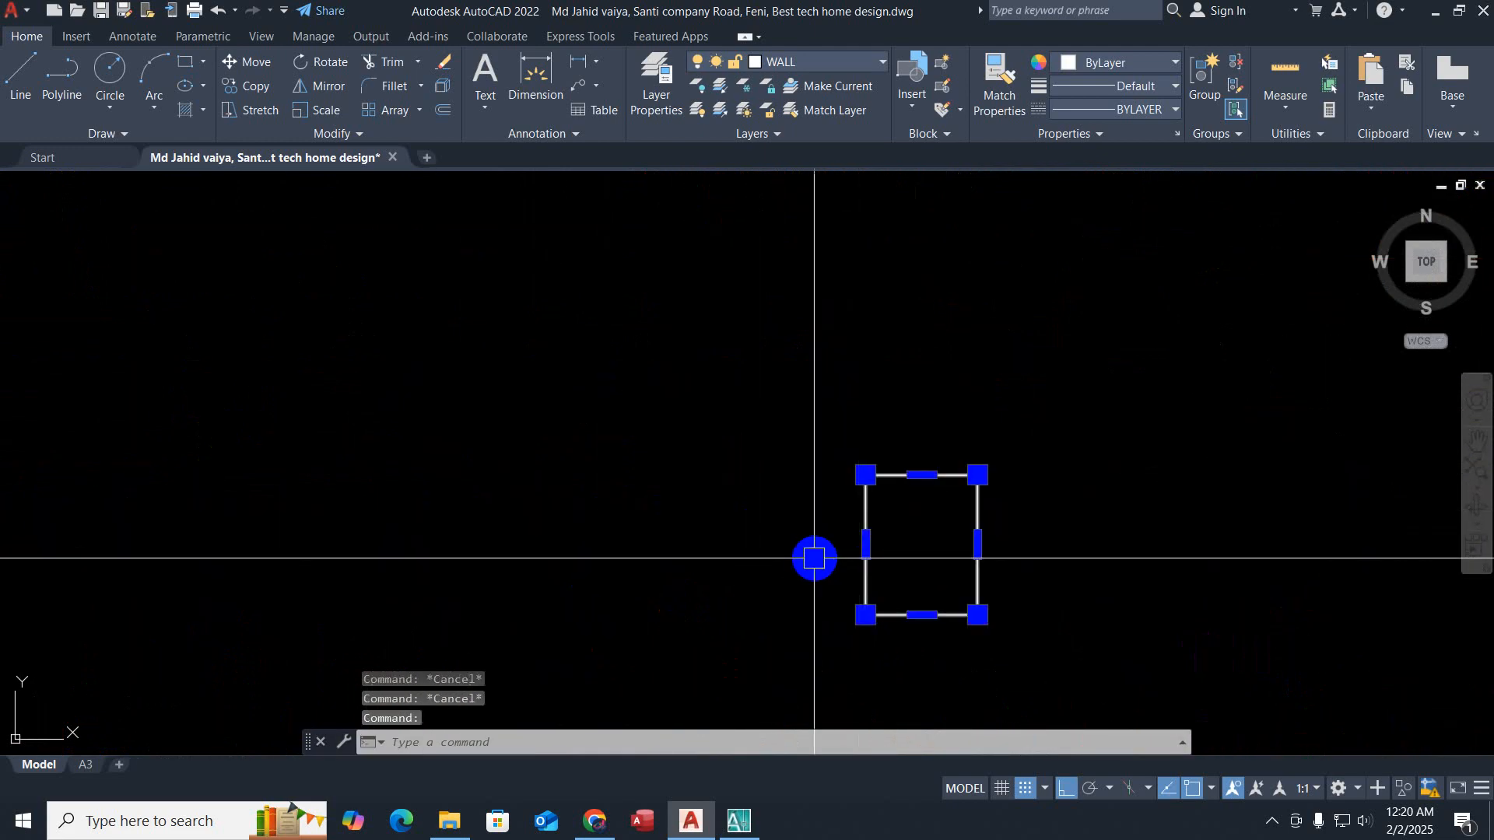
type("co")
key("Return")
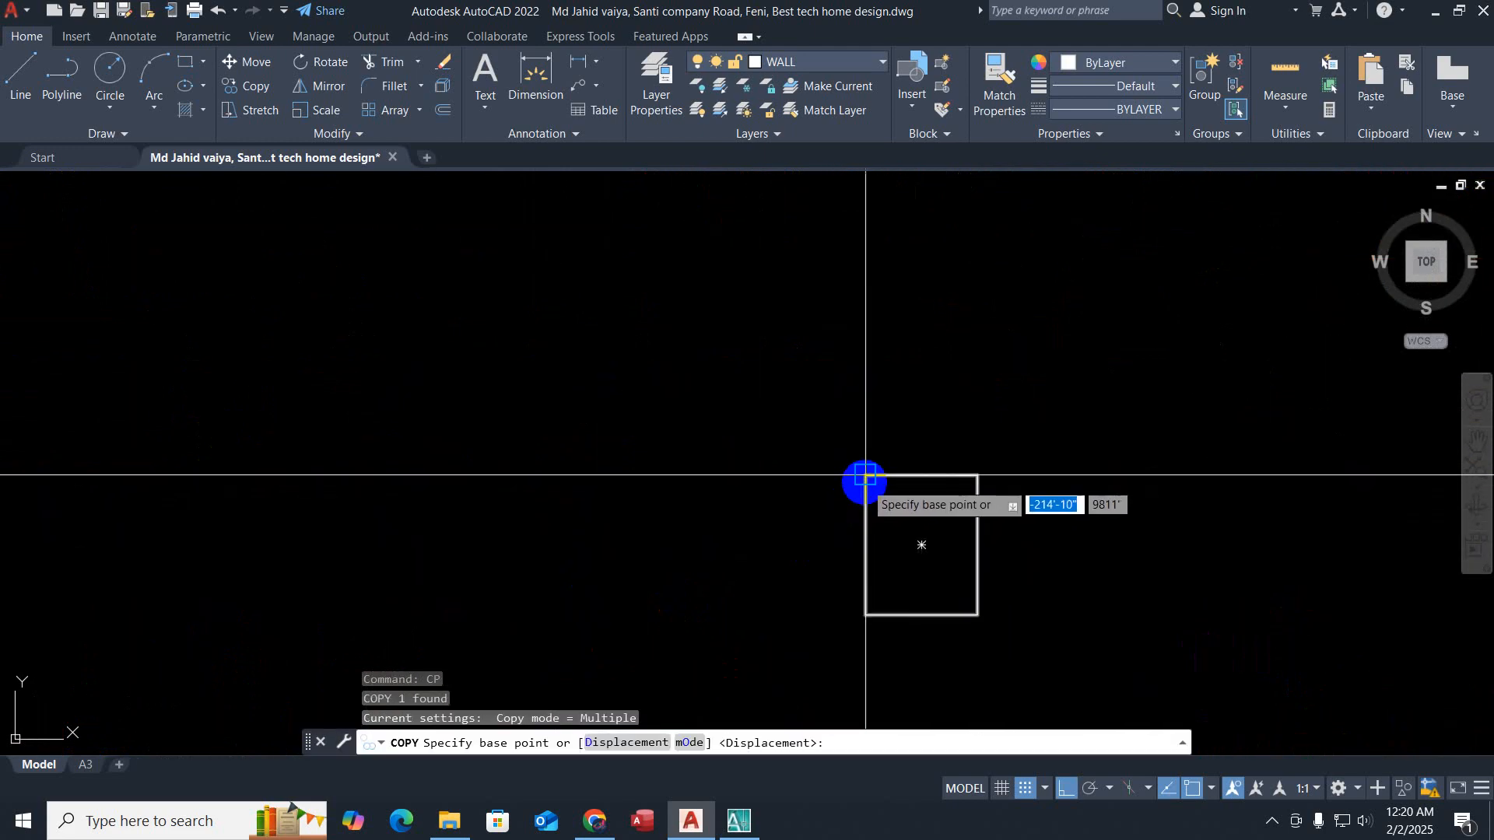
left_click(866, 492)
scroll(904, 511, "down", 8)
middle_click_drag(996, 539, 233, 457)
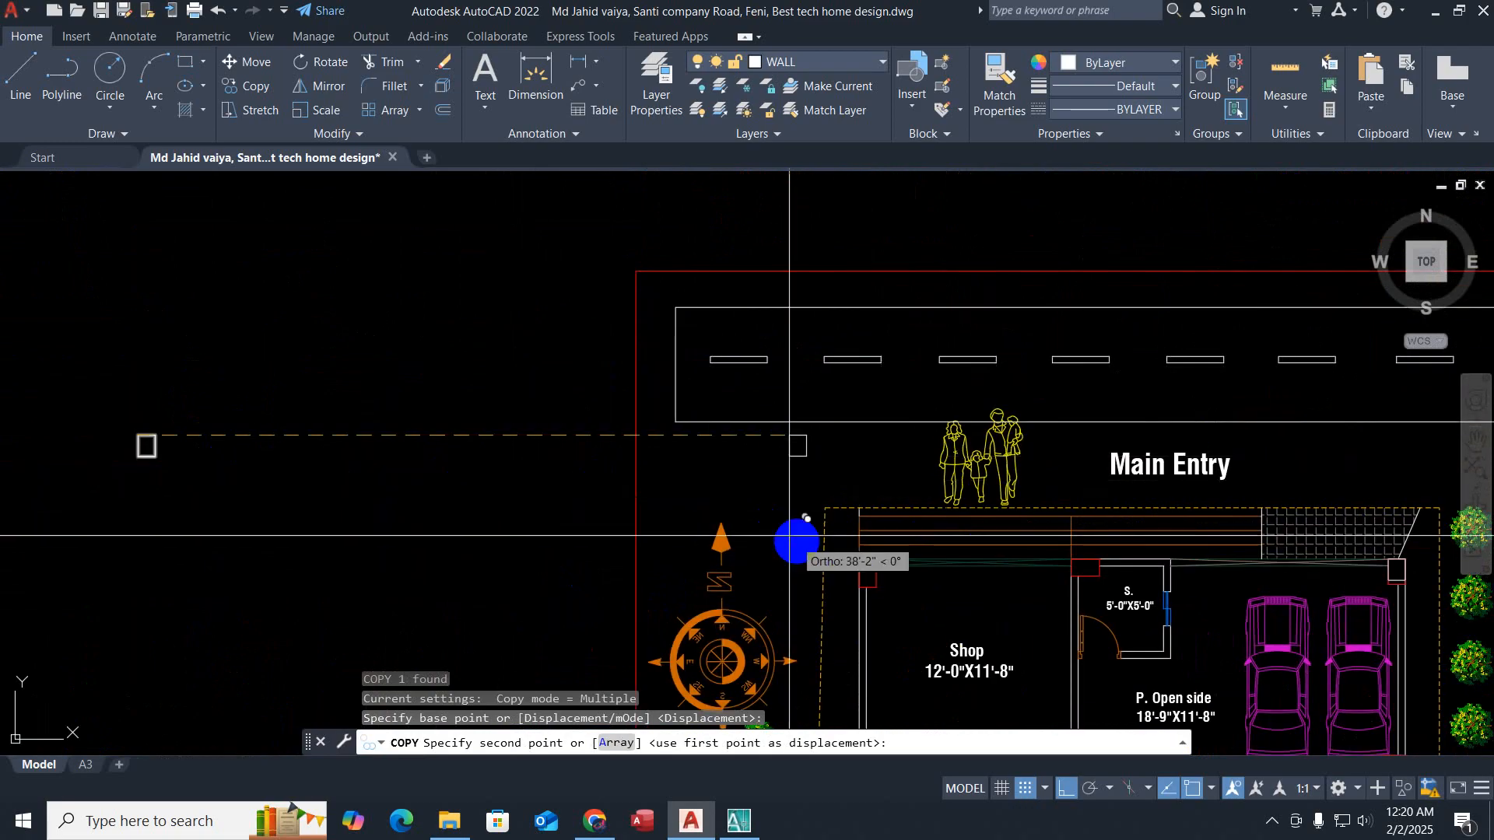
key("F8")
scroll(859, 573, "up", 6)
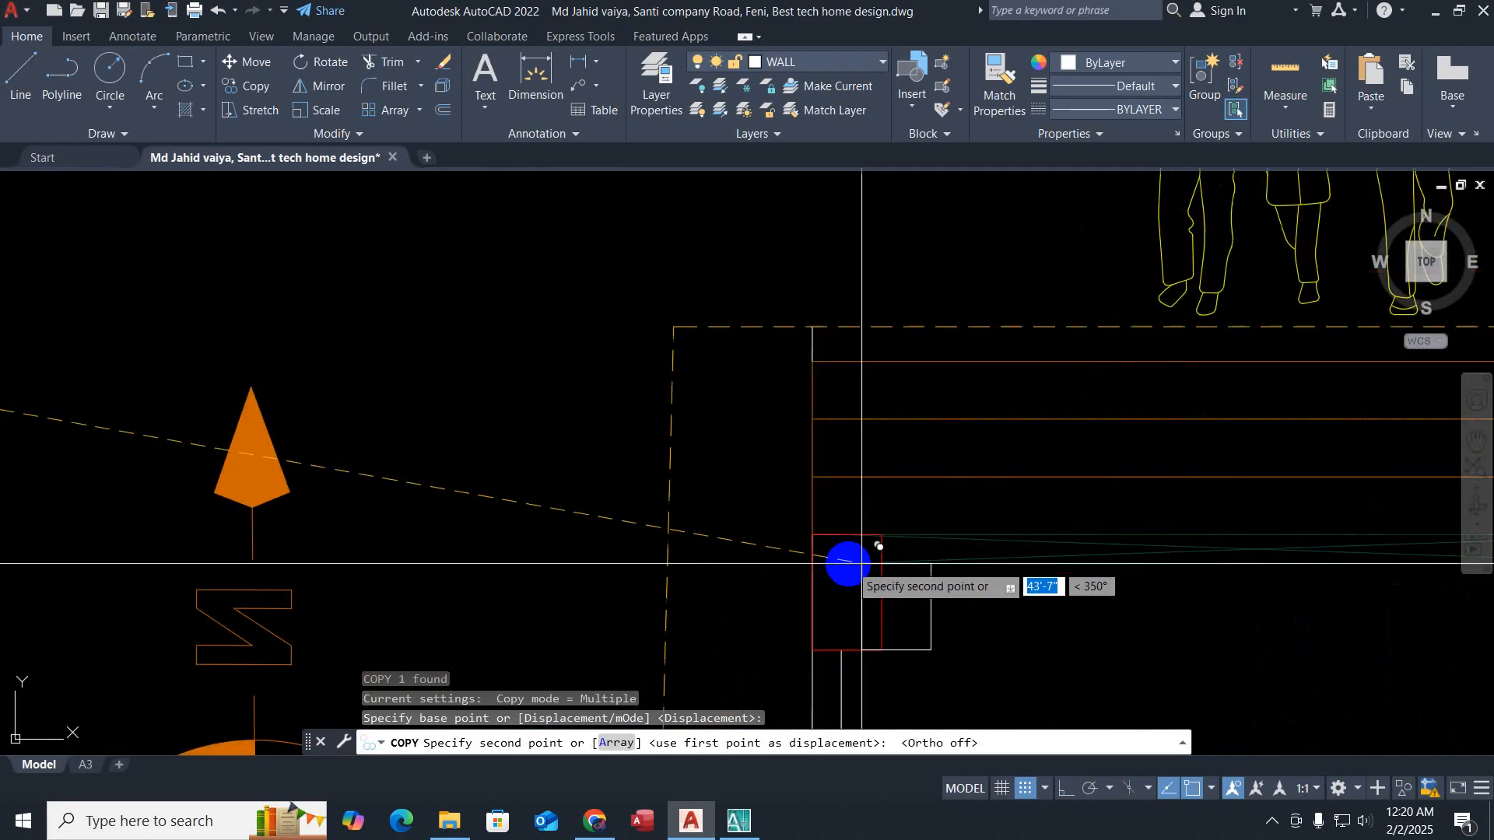
left_click(813, 535)
scroll(869, 586, "down", 5)
key("Escape")
scroll(950, 627, "up", 5)
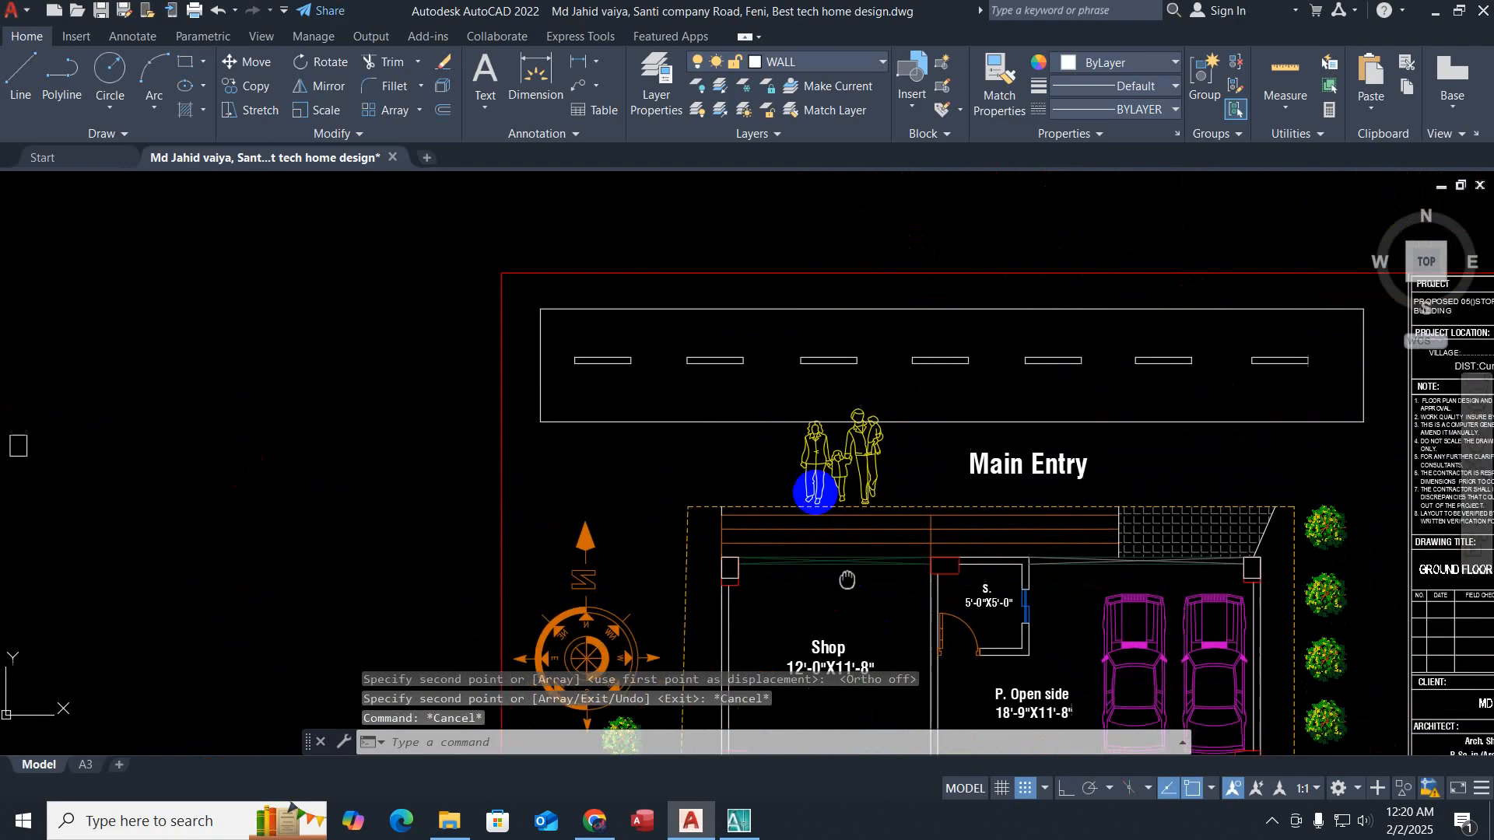
key("Escape")
Step: Delete the column copy at the plan's upper-right corner, keeping the original red column
scroll(1201, 437, "up", 6)
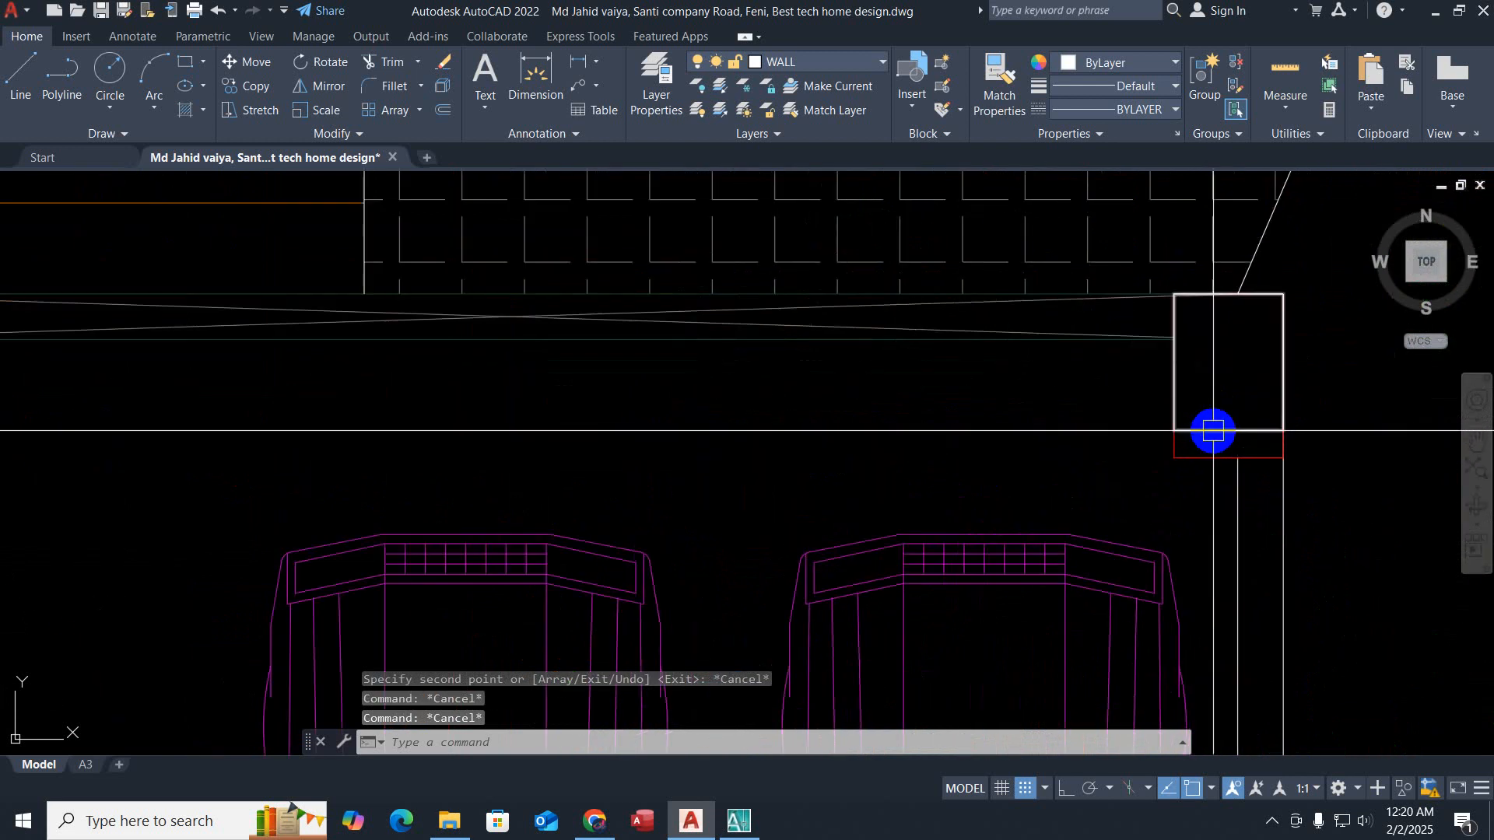
left_click(1210, 431)
key("Delete")
key("Escape")
key("Escape")
scroll(577, 534, "down", 5)
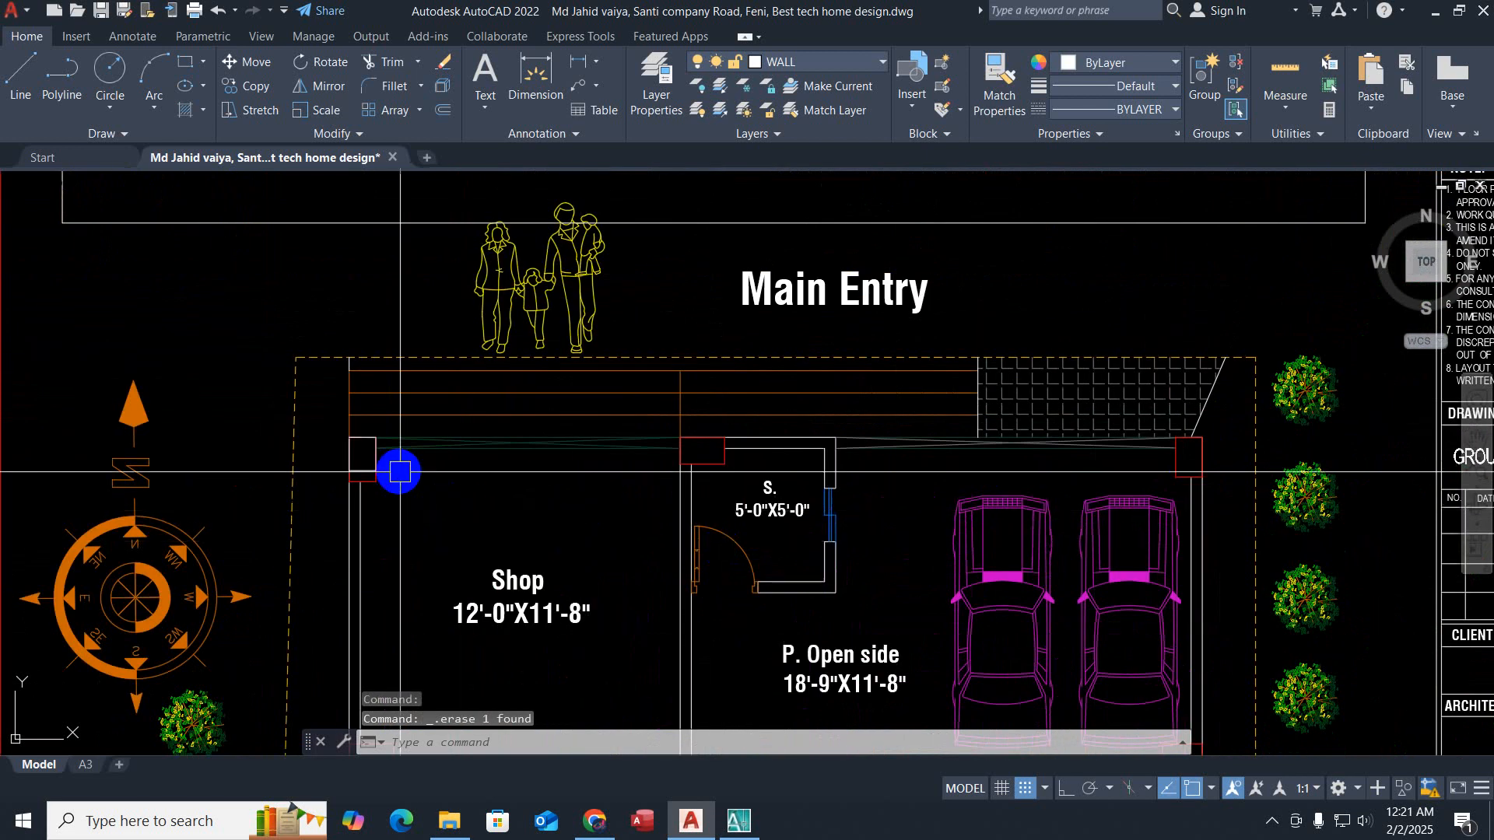
Step: Delete the column copy at the Shop's upper-left corner, keeping the original red column
scroll(369, 471, "up", 6)
left_click(307, 470)
key("Delete")
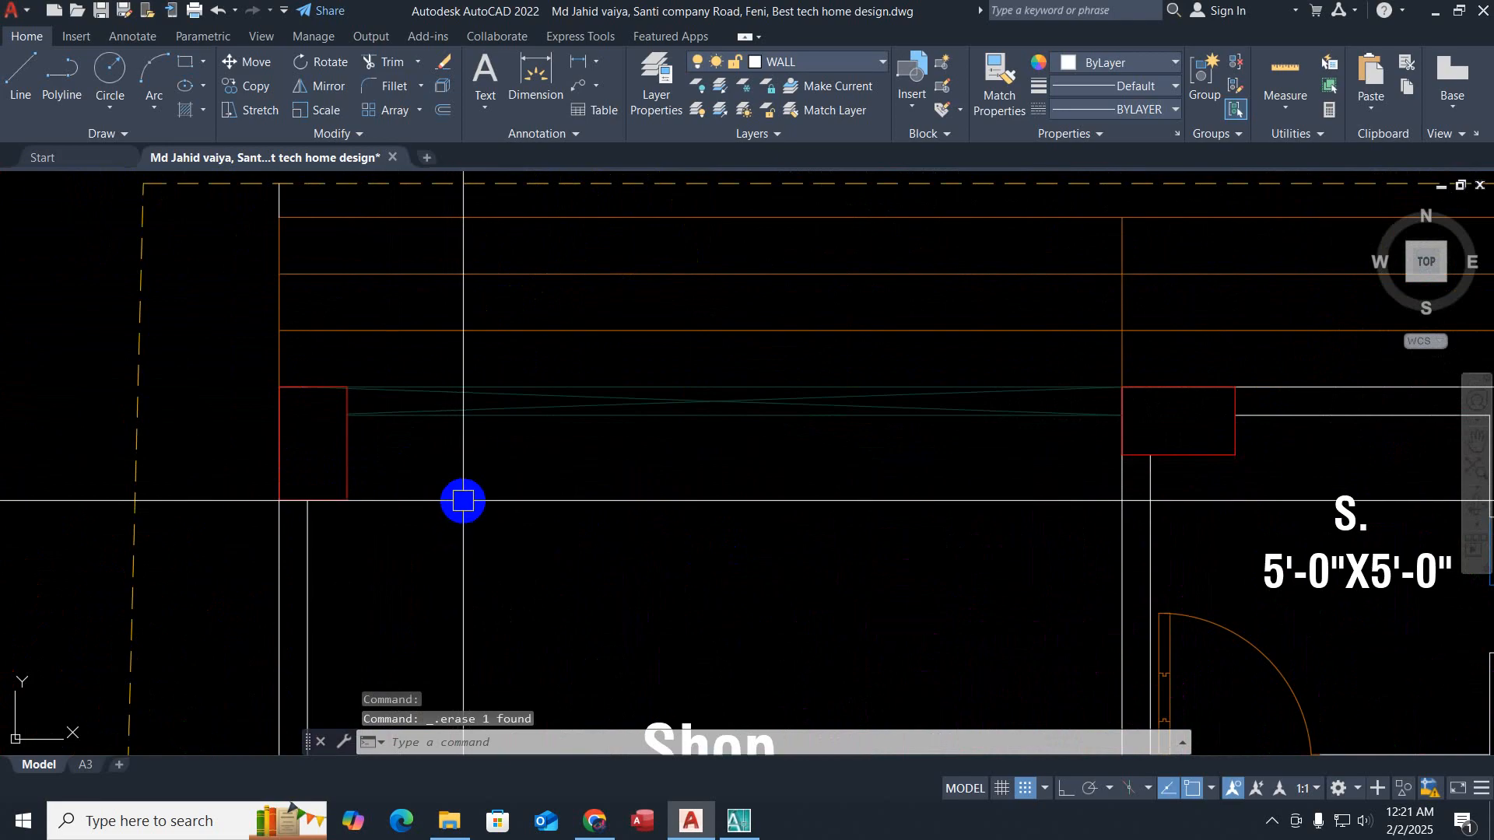
scroll(469, 506, "down", 4)
middle_click_drag(369, 550, 1027, 506)
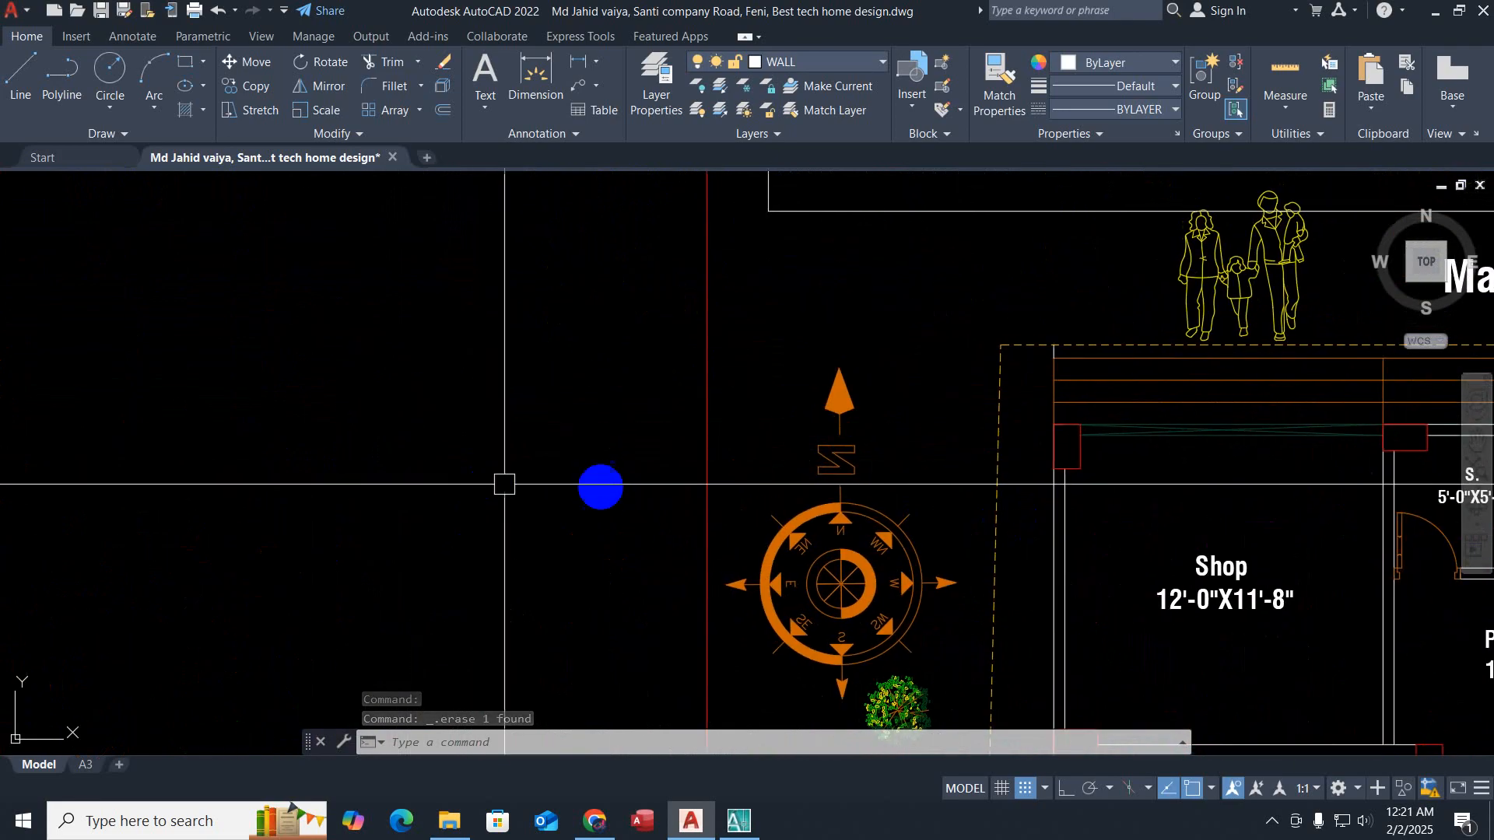
scroll(514, 491, "down", 1)
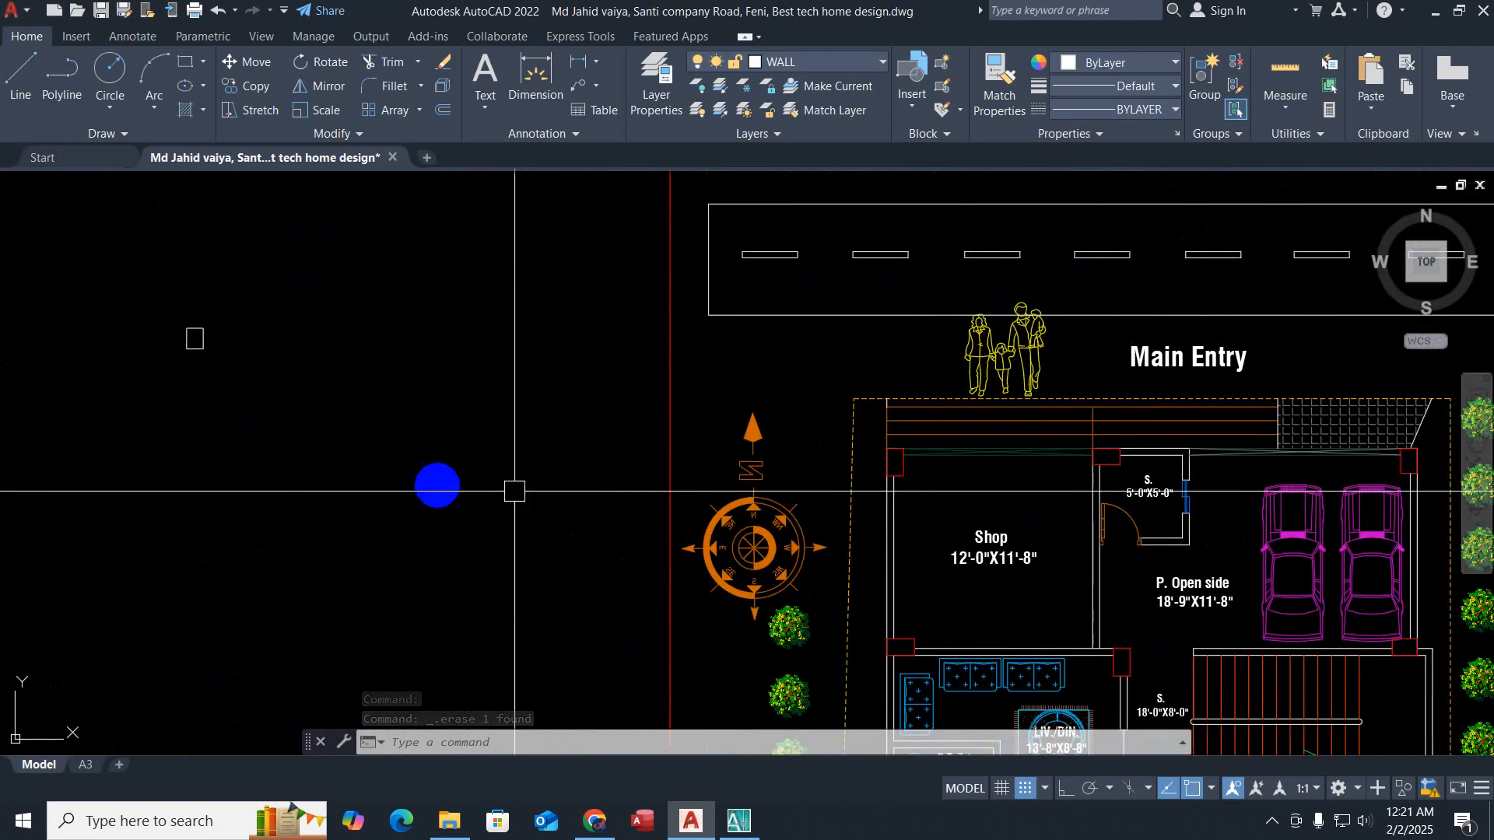
Step: Delete the remaining column rectangle that stands beside the ground floor plan
left_click(254, 306)
left_click(176, 408)
key("Escape")
key("Escape")
key("Escape")
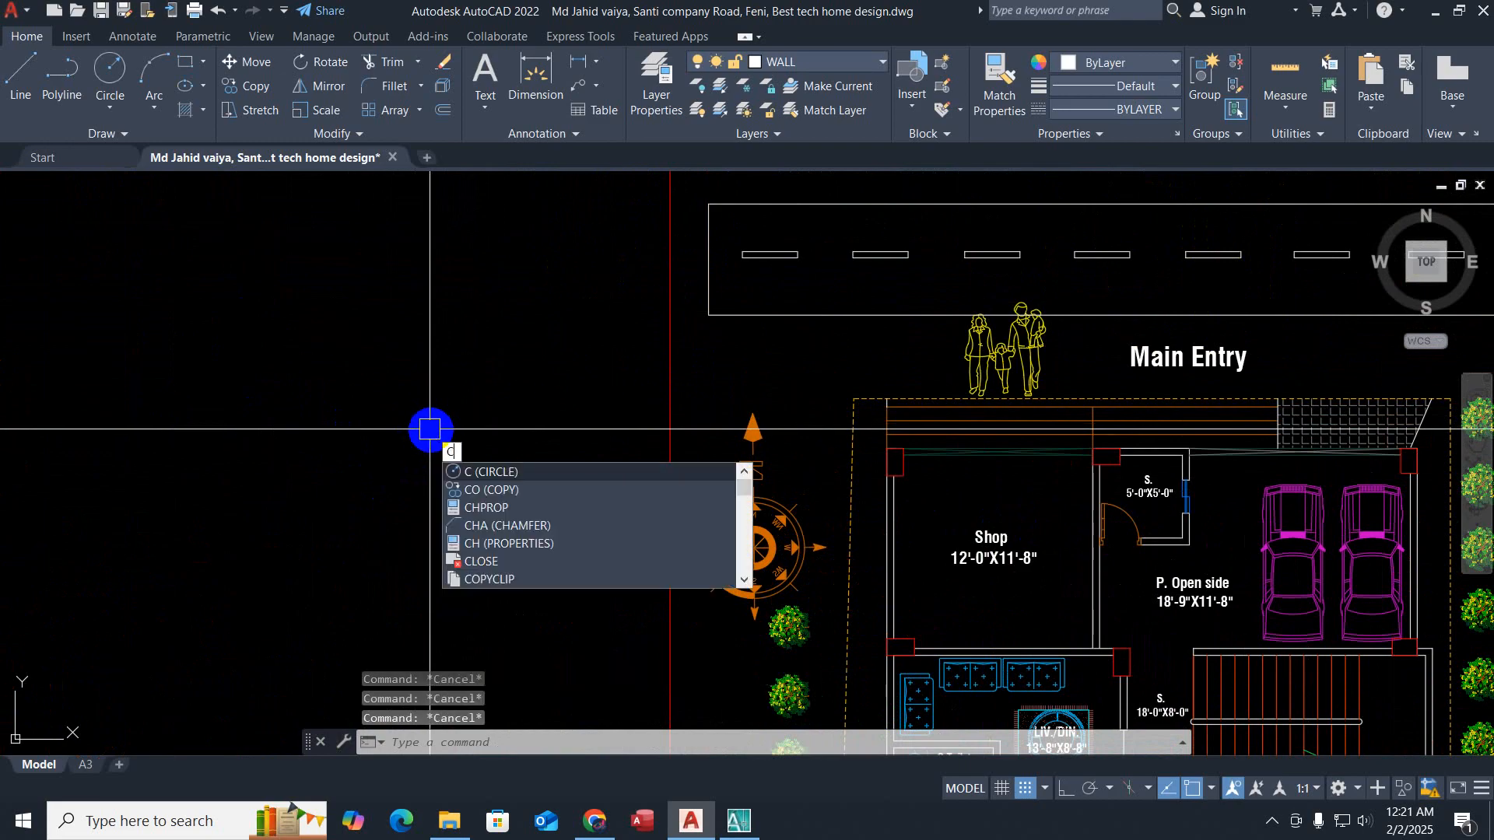
Step: Draw a circle with a radius of 5' in the empty area beside the ground floor plan
key("Return")
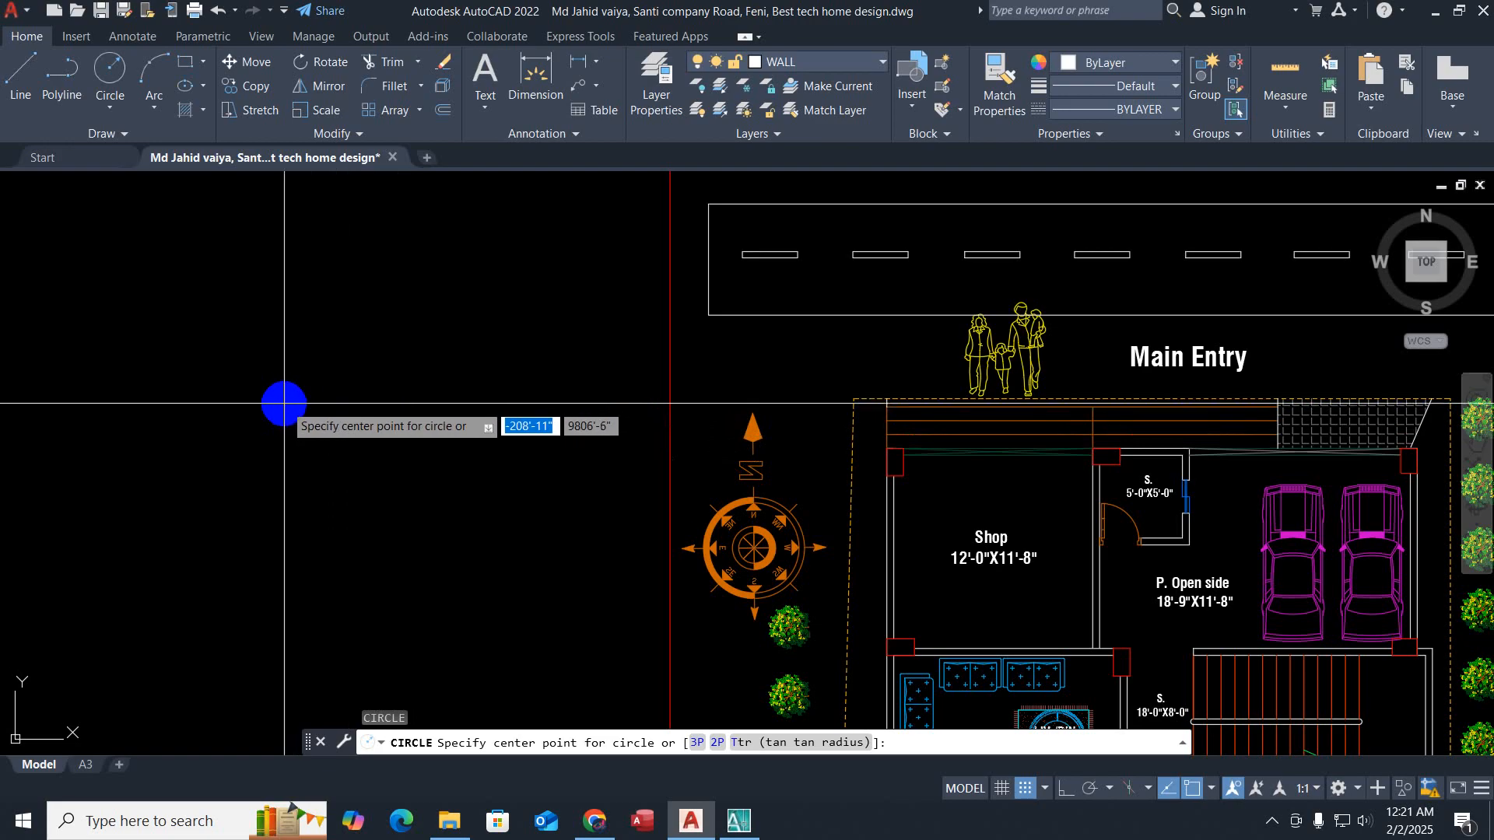
left_click(286, 398)
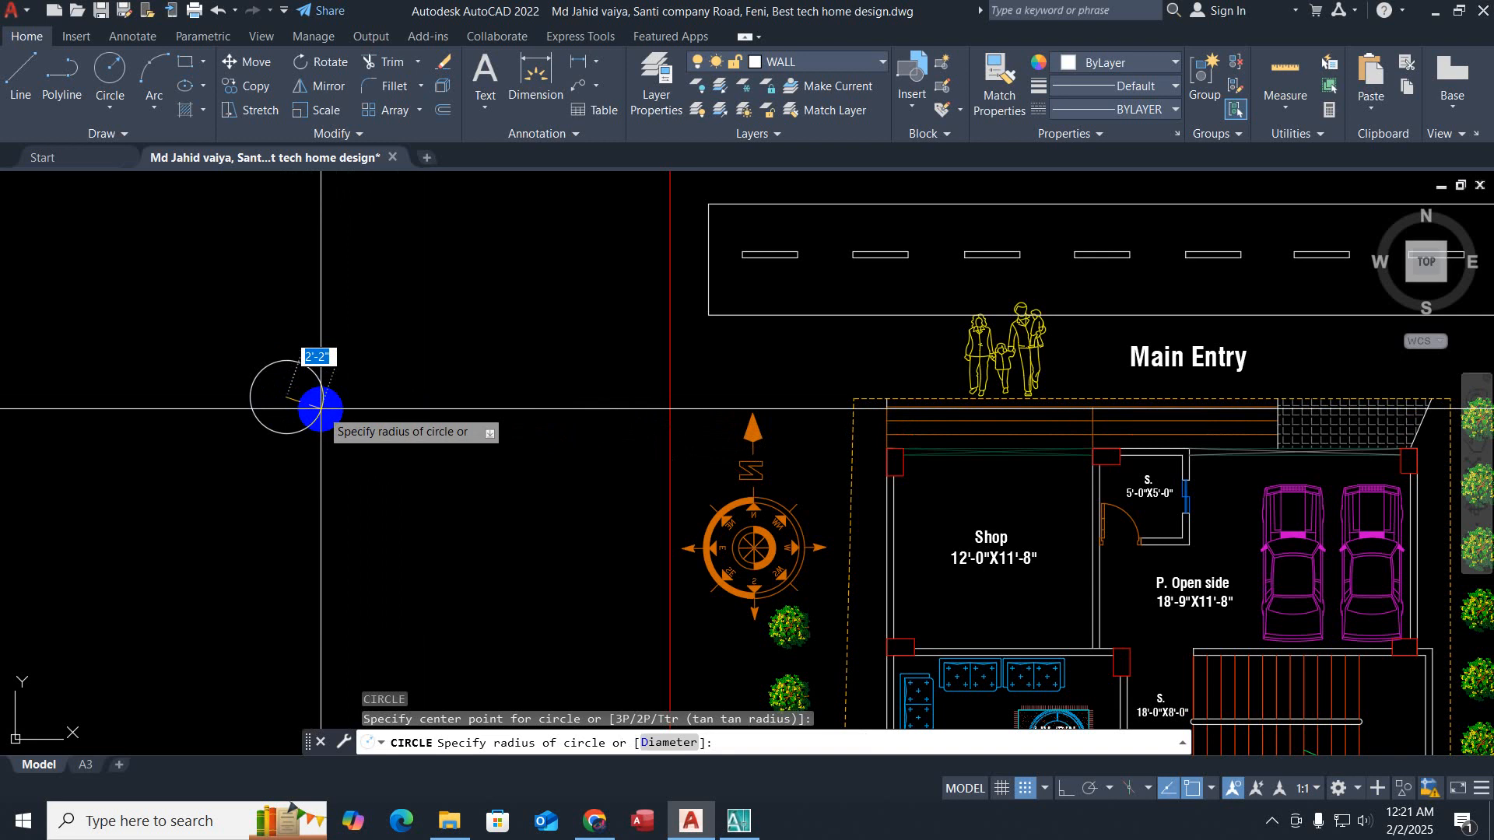
key("Return")
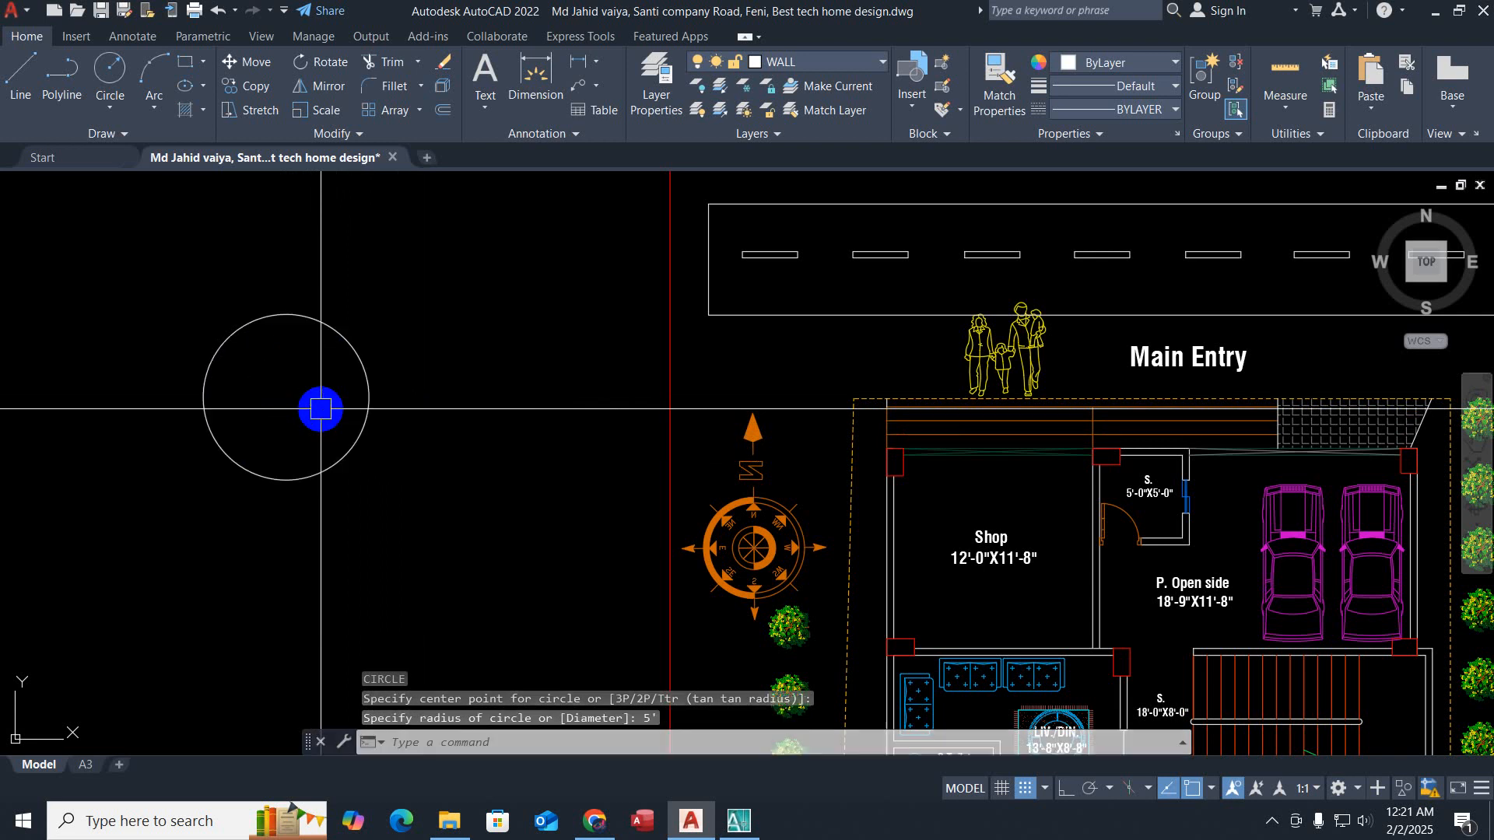
key("Escape")
key("Escape")
key("Escape")
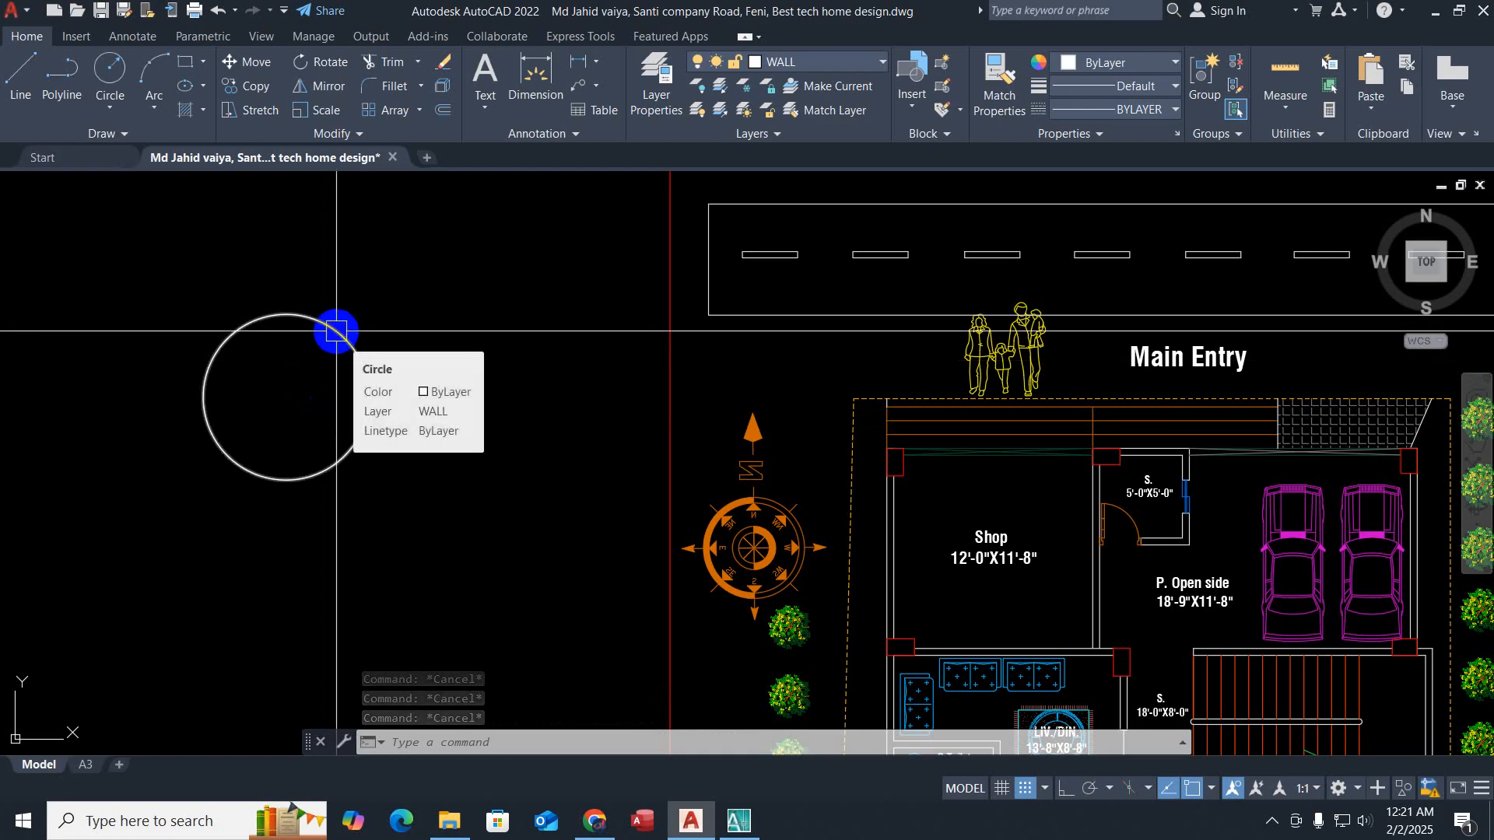
Step: Add a radius dimension to the circle, placing its text inside the circle
left_click(595, 61)
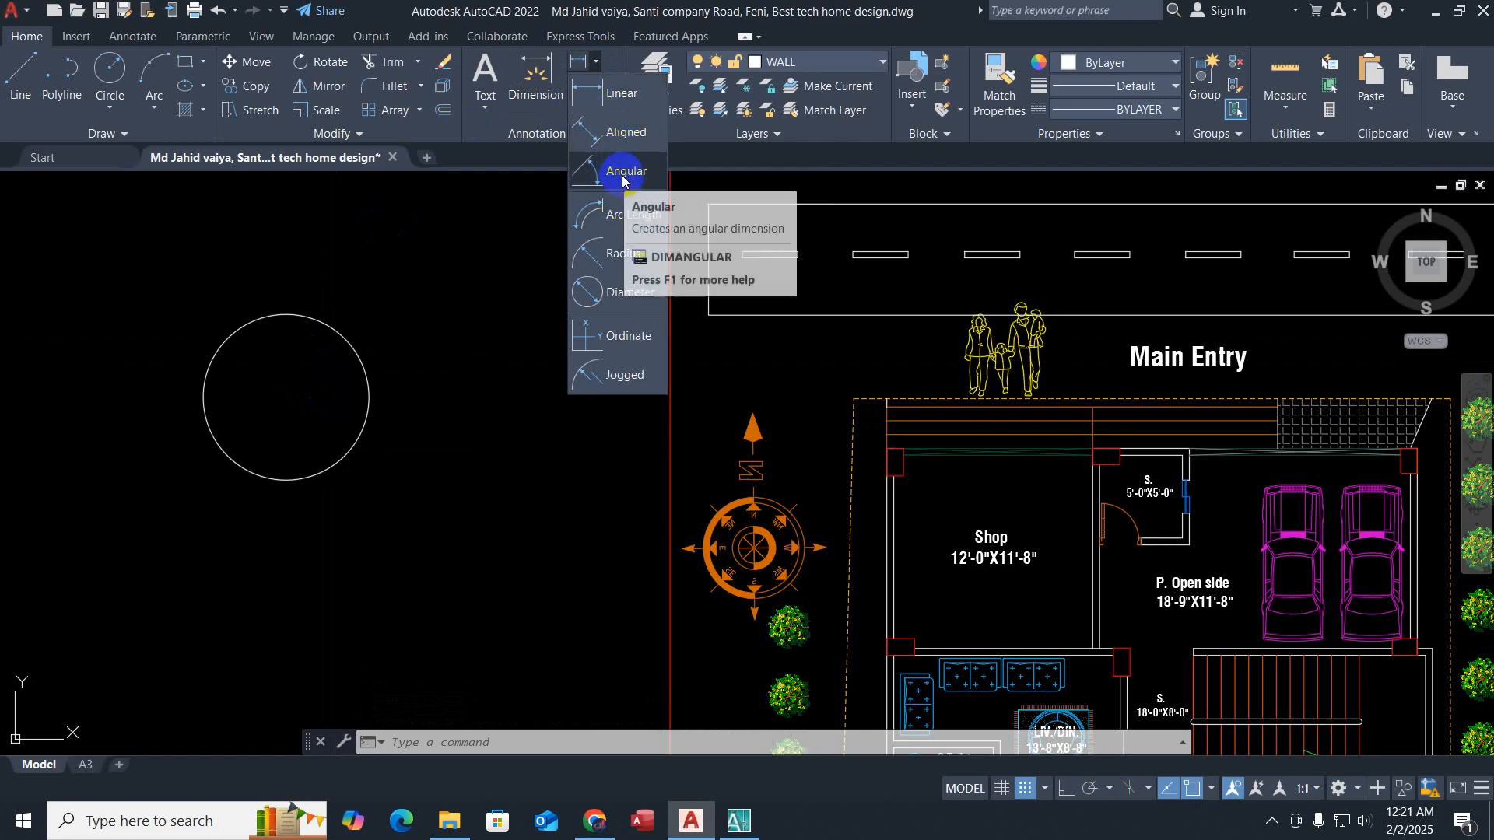
left_click(613, 267)
left_click(369, 399)
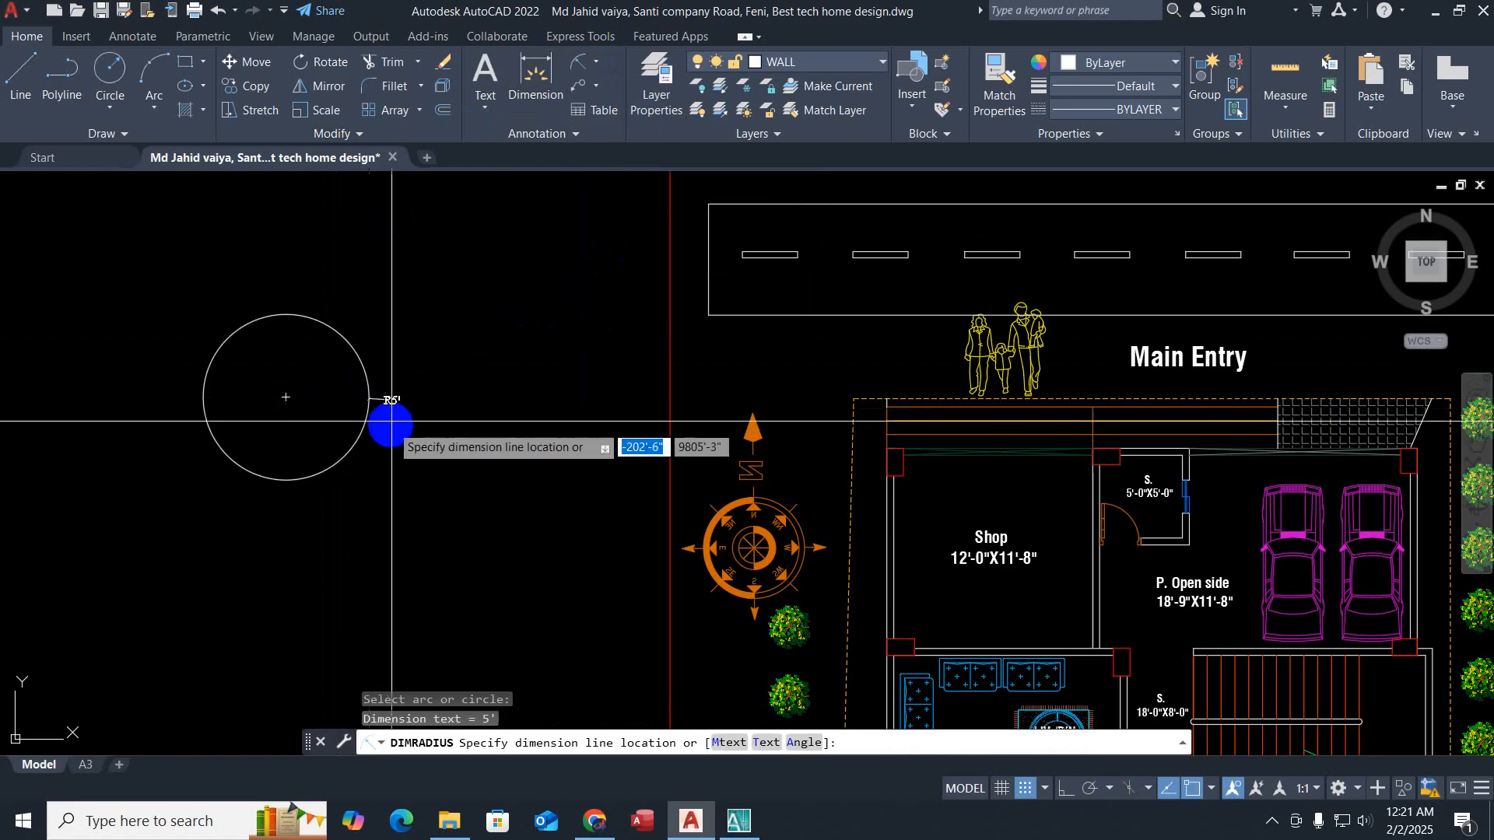
left_click(317, 430)
scroll(257, 397, "up", 5)
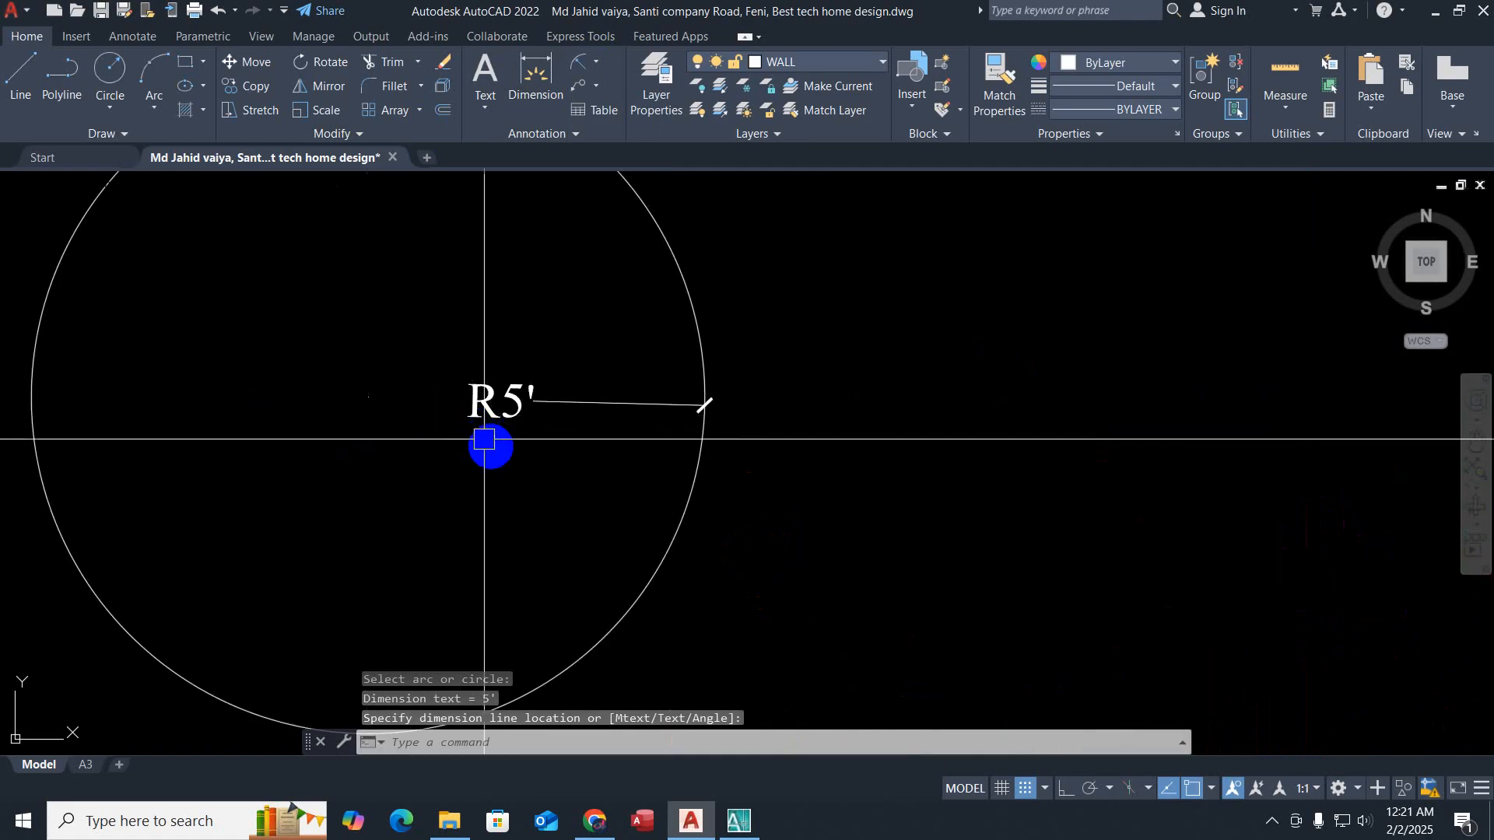
scroll(483, 439, "down", 3)
scroll(513, 455, "down", 2)
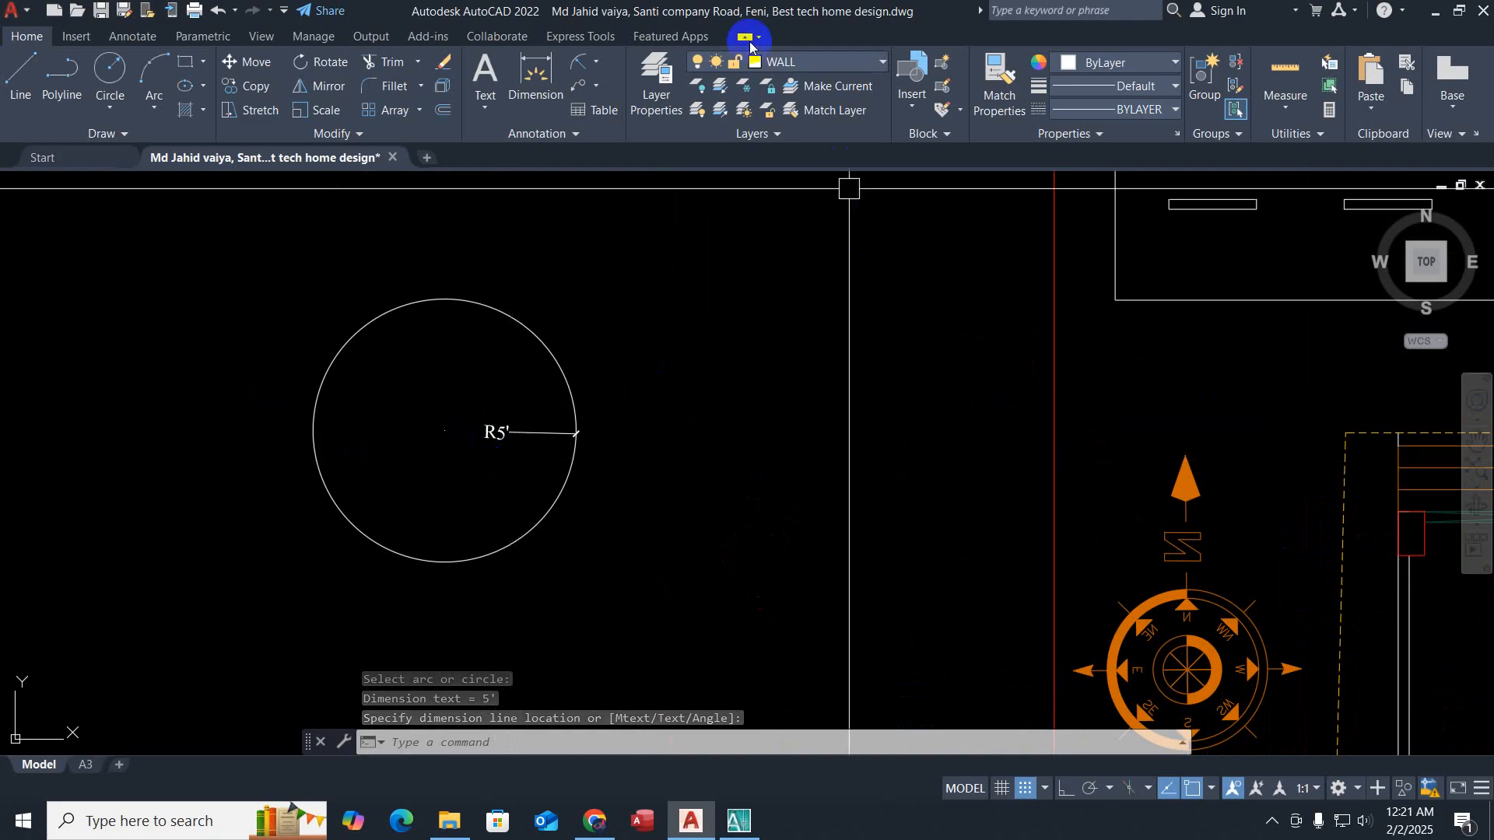
Step: Add a diameter dimension to the circle, placing its text inside above the radius dimension
left_click(595, 61)
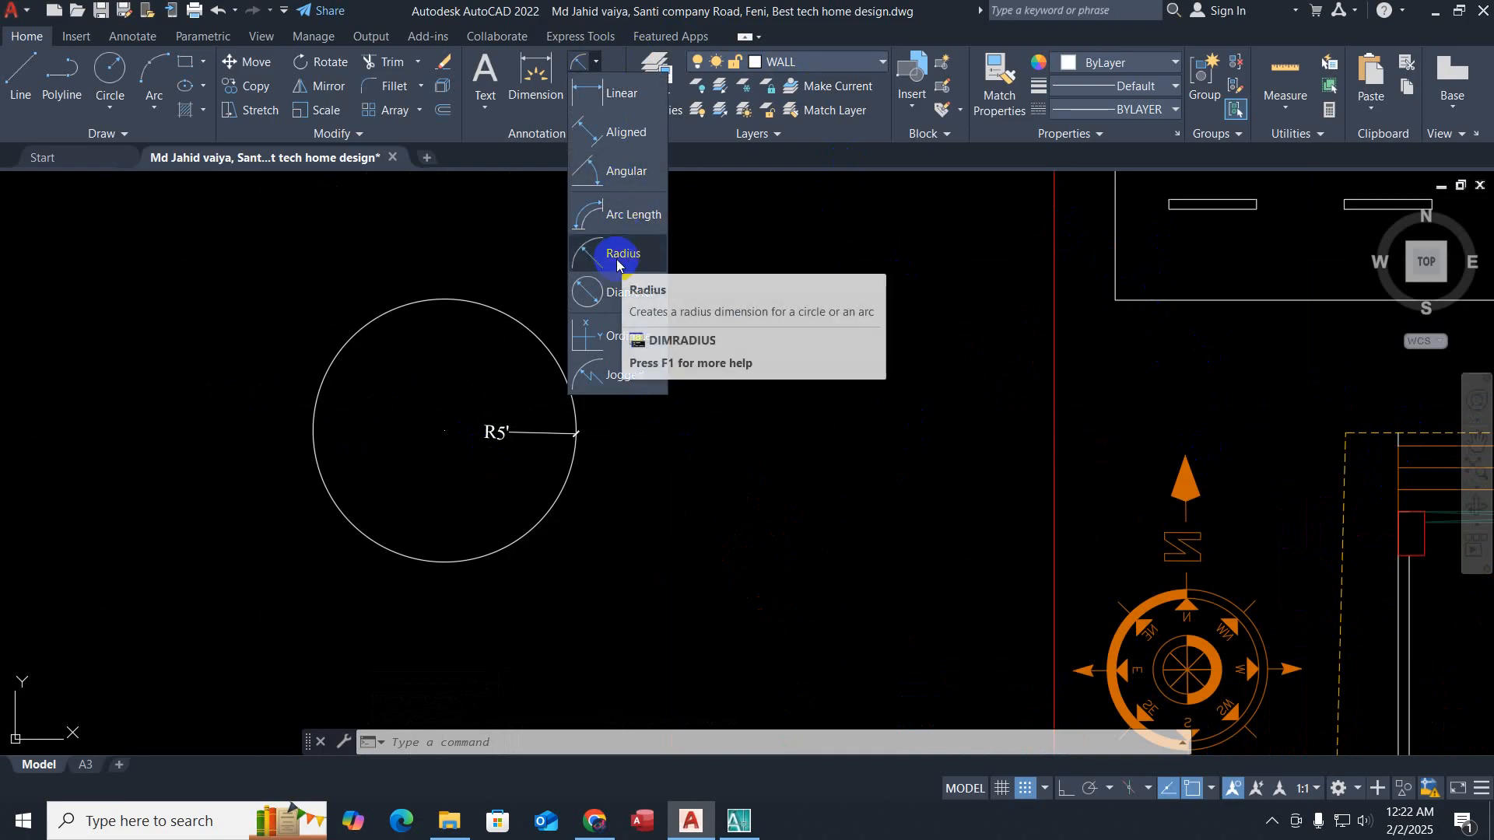
left_click(609, 292)
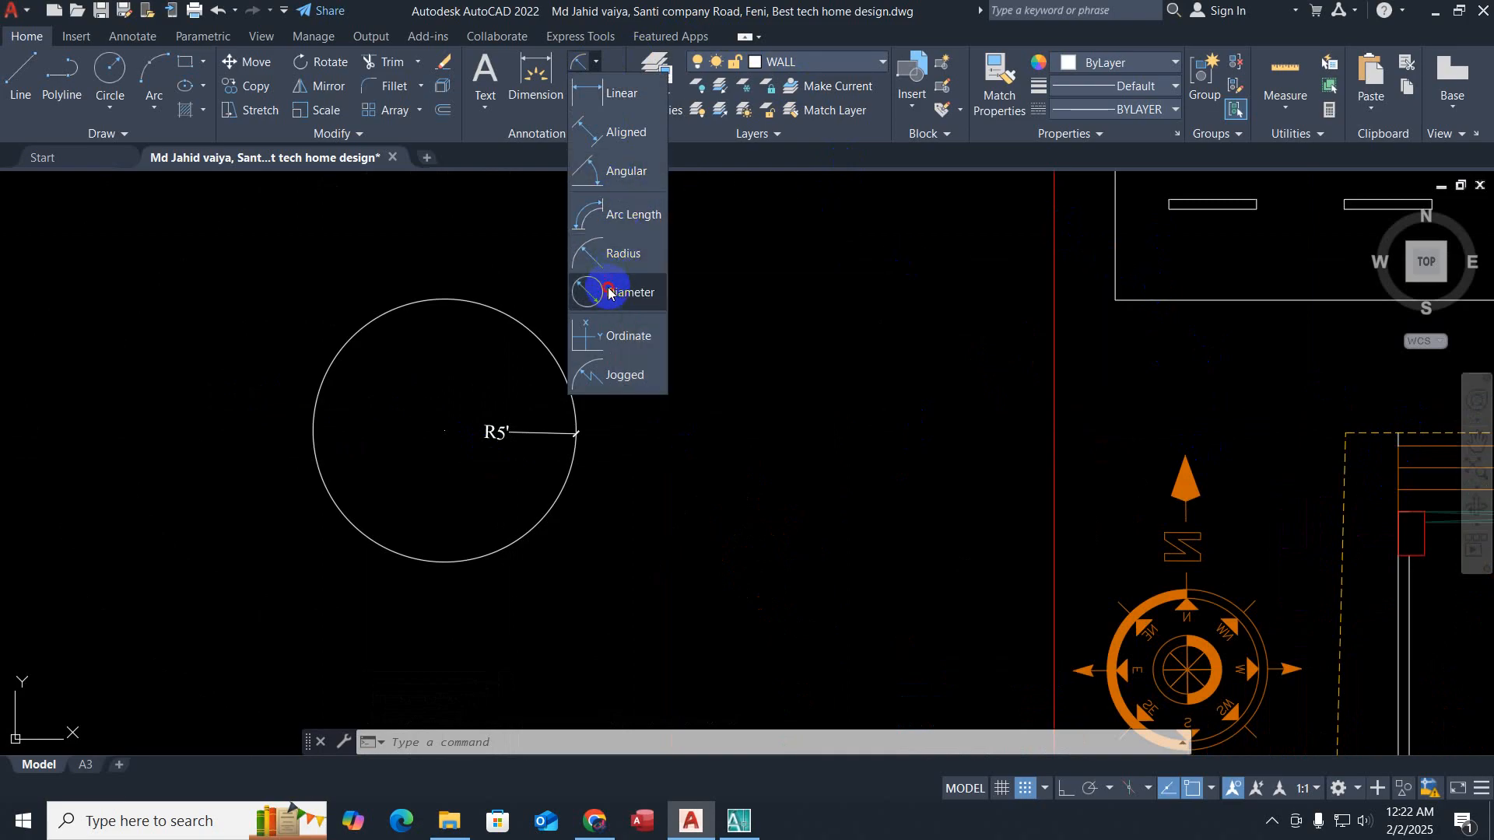
left_click(536, 339)
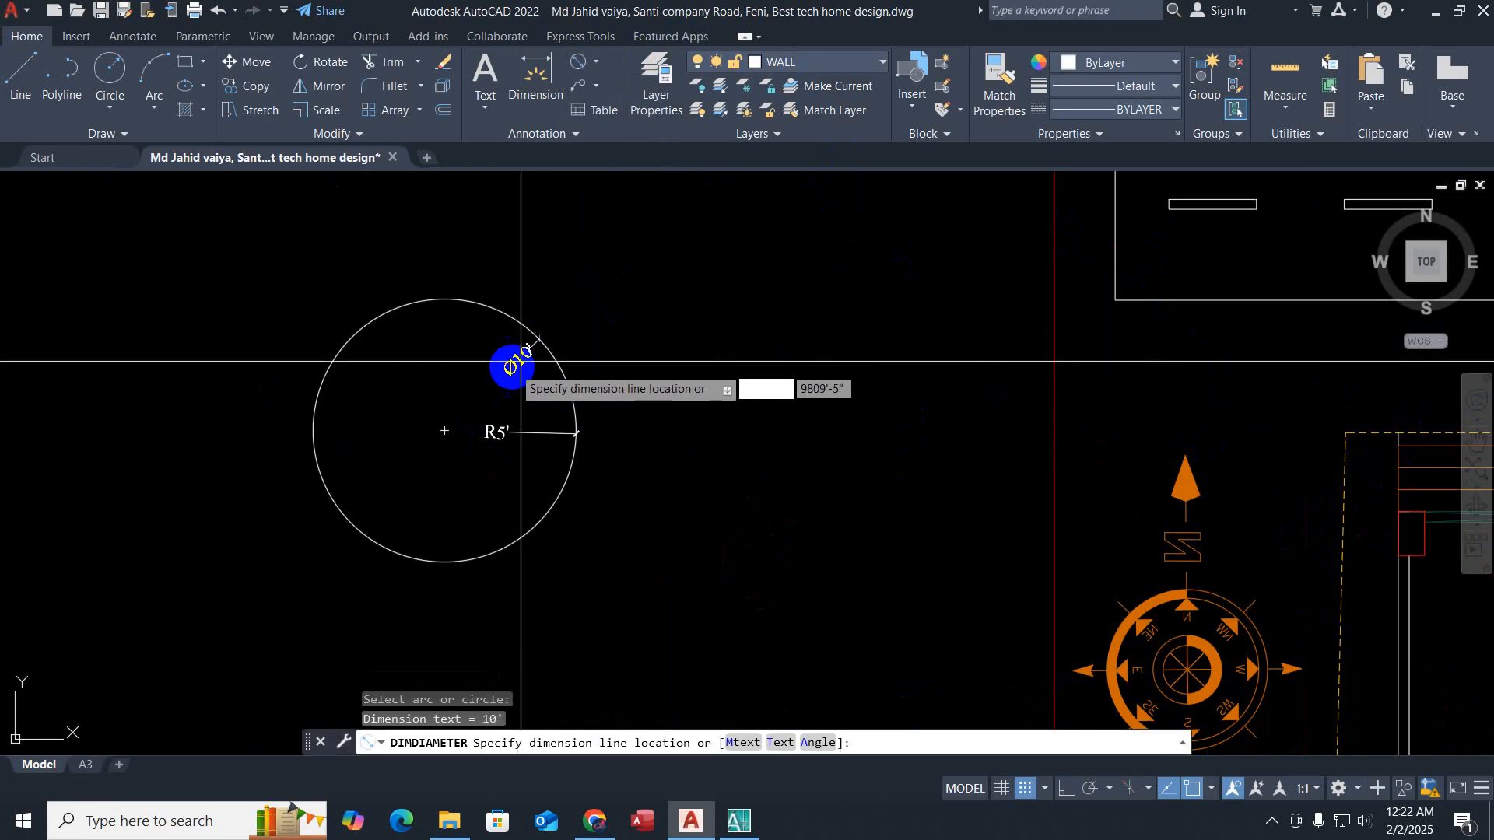
left_click(436, 356)
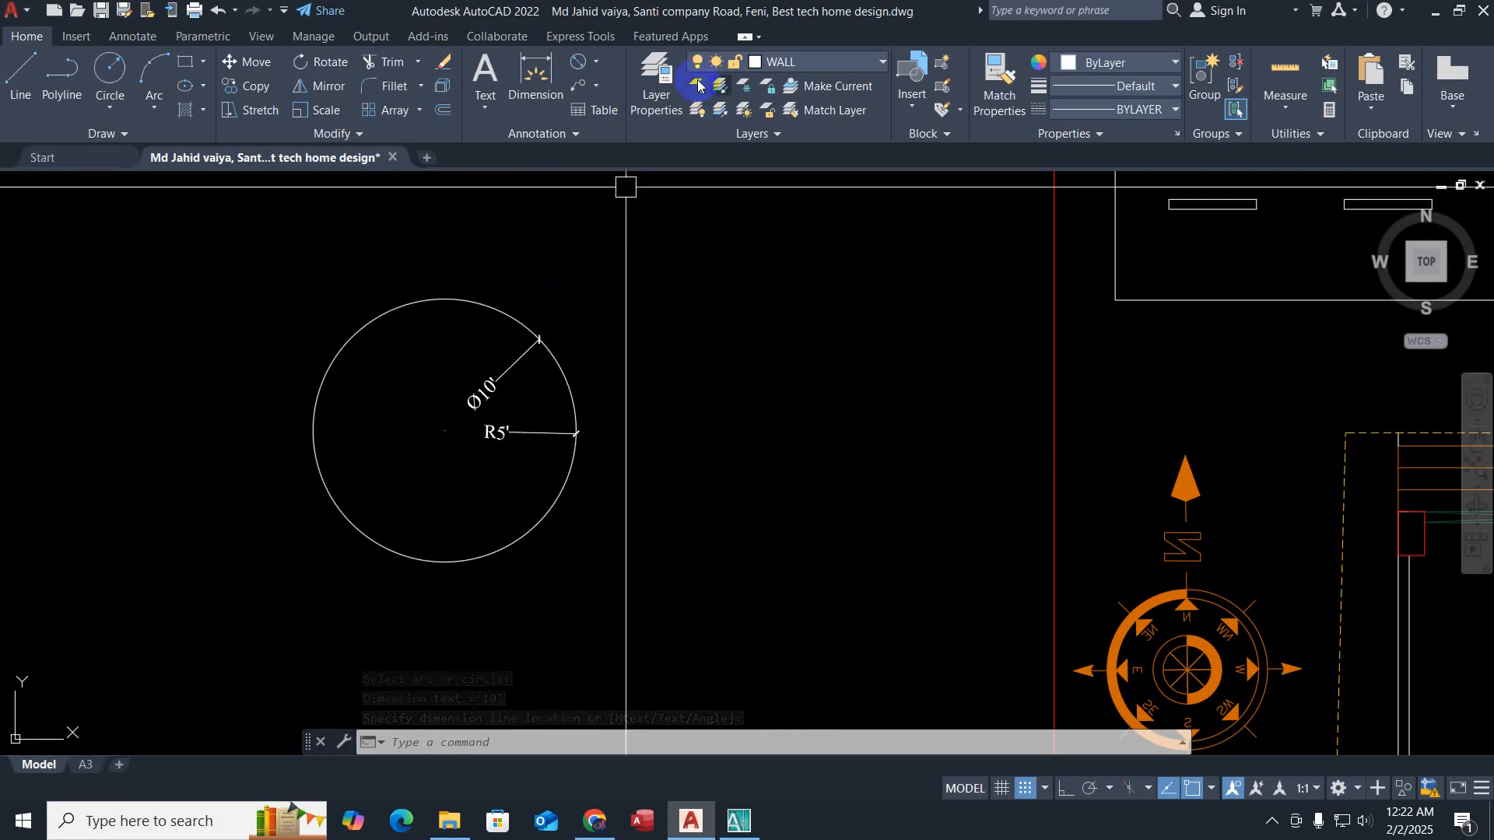
left_click(596, 64)
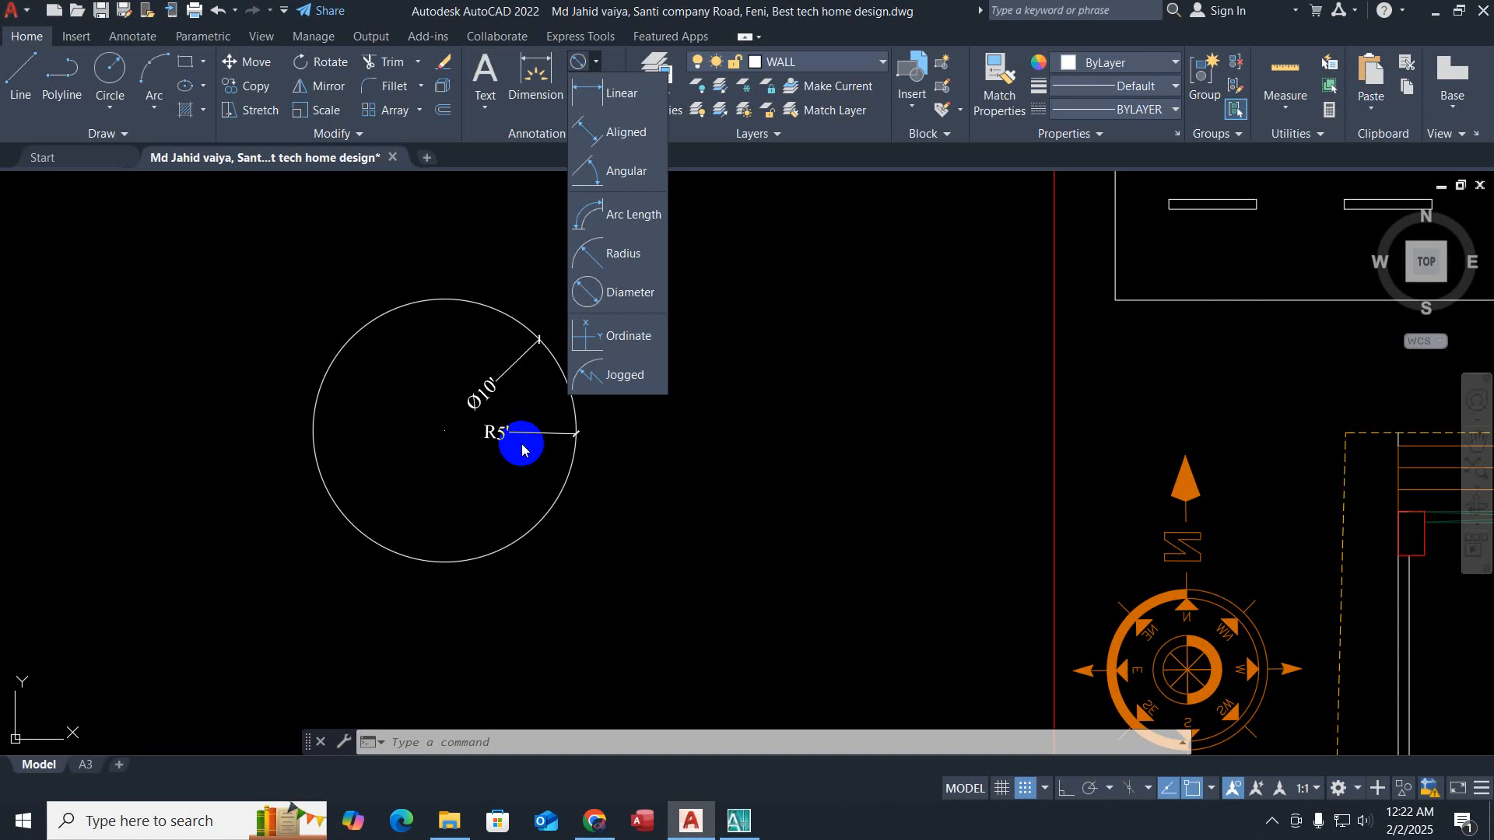
key("Escape")
key("Escape")
key("Escape")
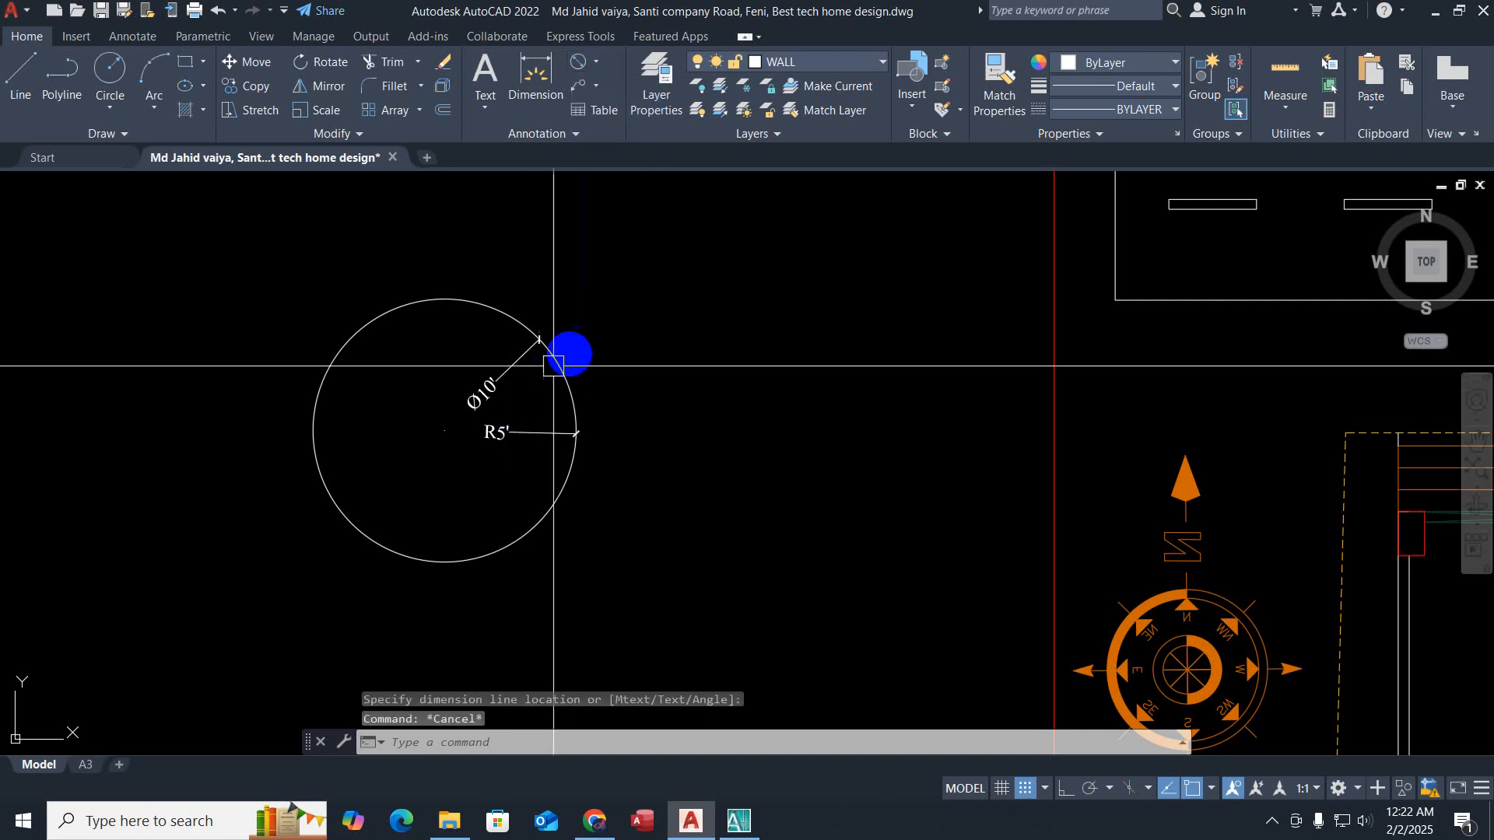
middle_click_drag(697, 493, 670, 493)
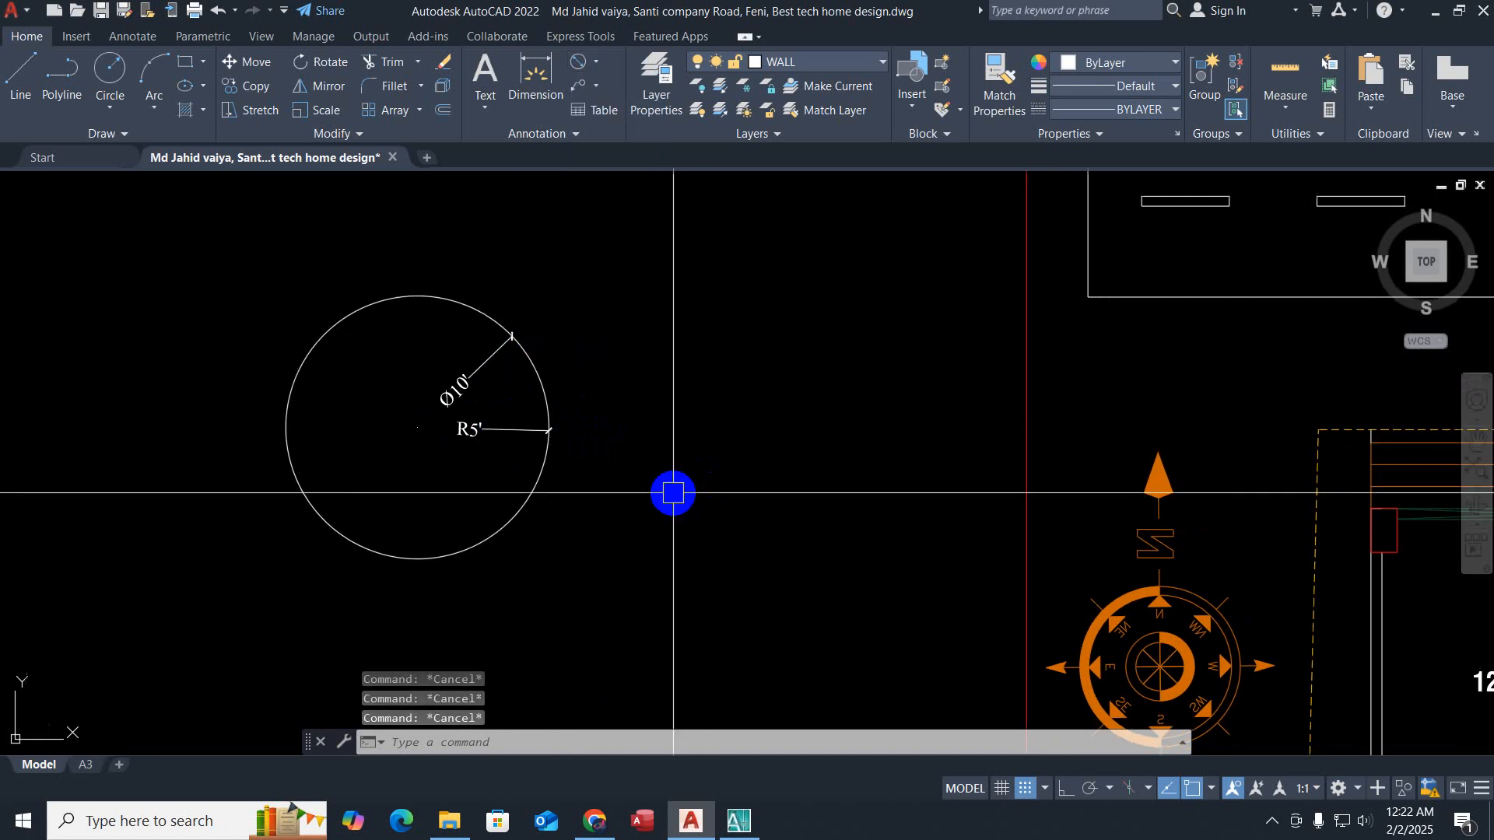
scroll(510, 441, "down", 2)
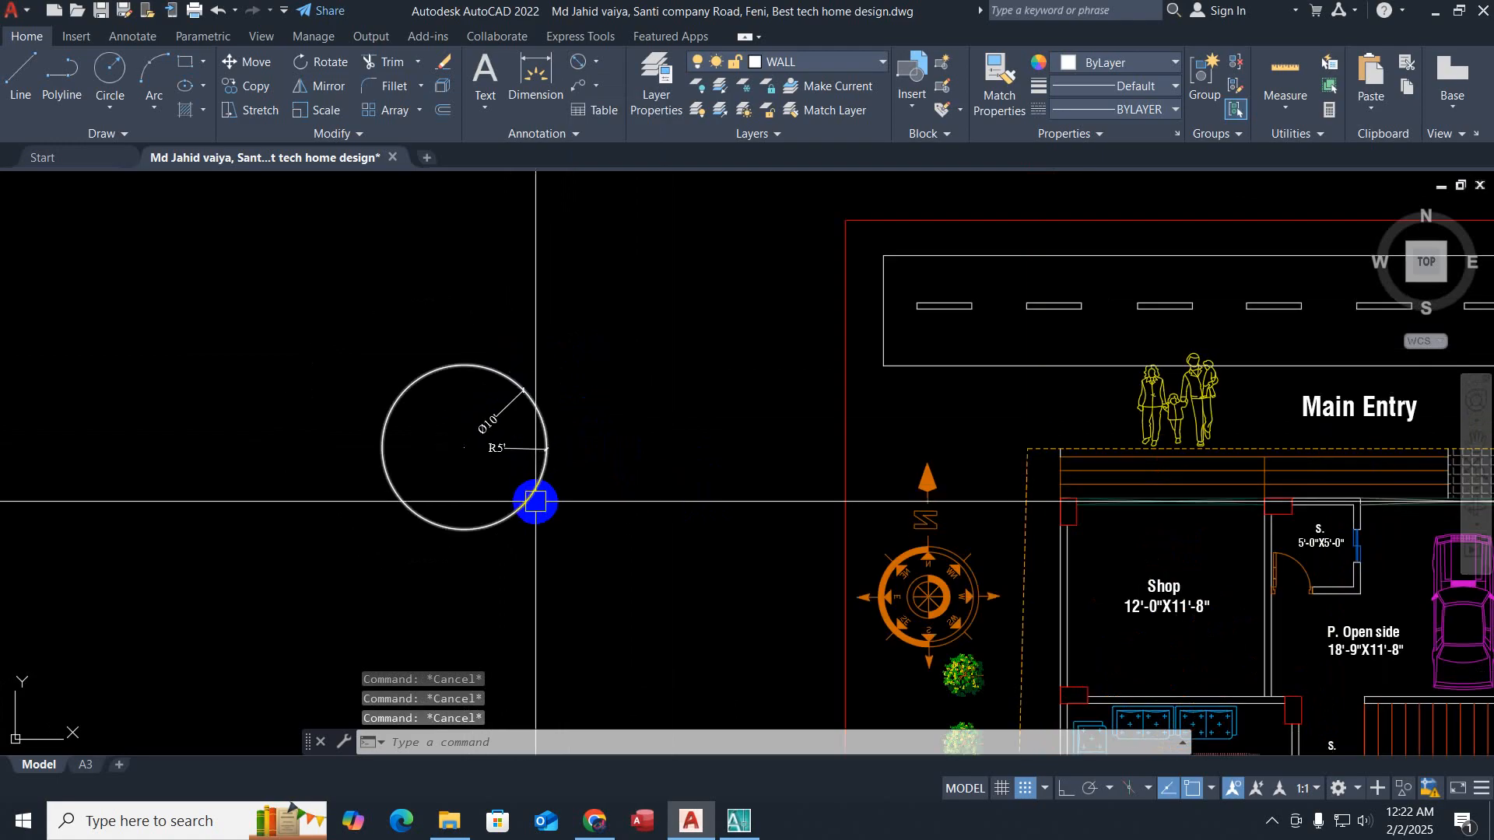
left_click(527, 501)
key("Escape")
key("Escape")
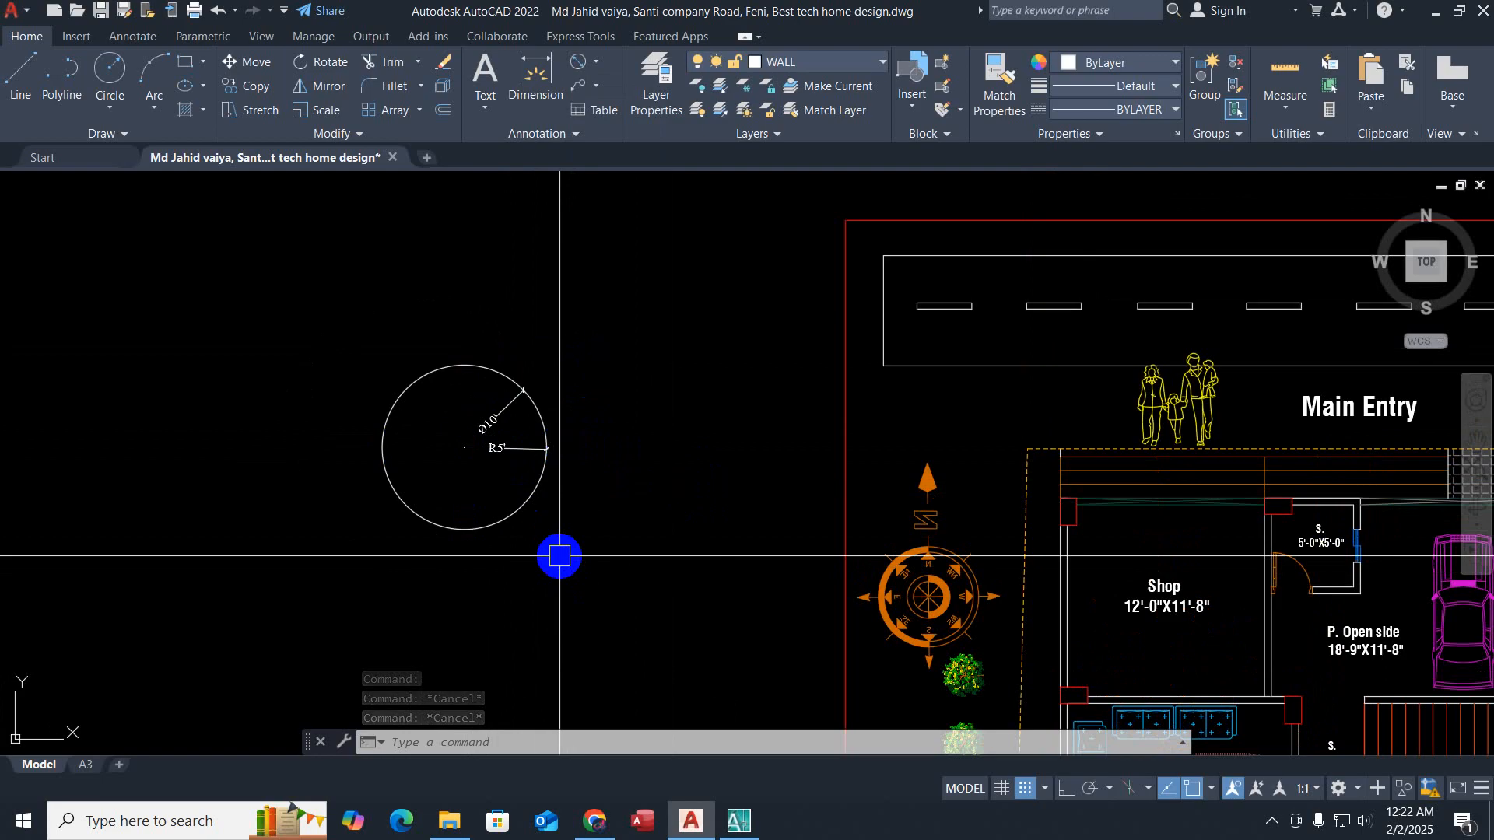
left_click(600, 63)
left_click(614, 101)
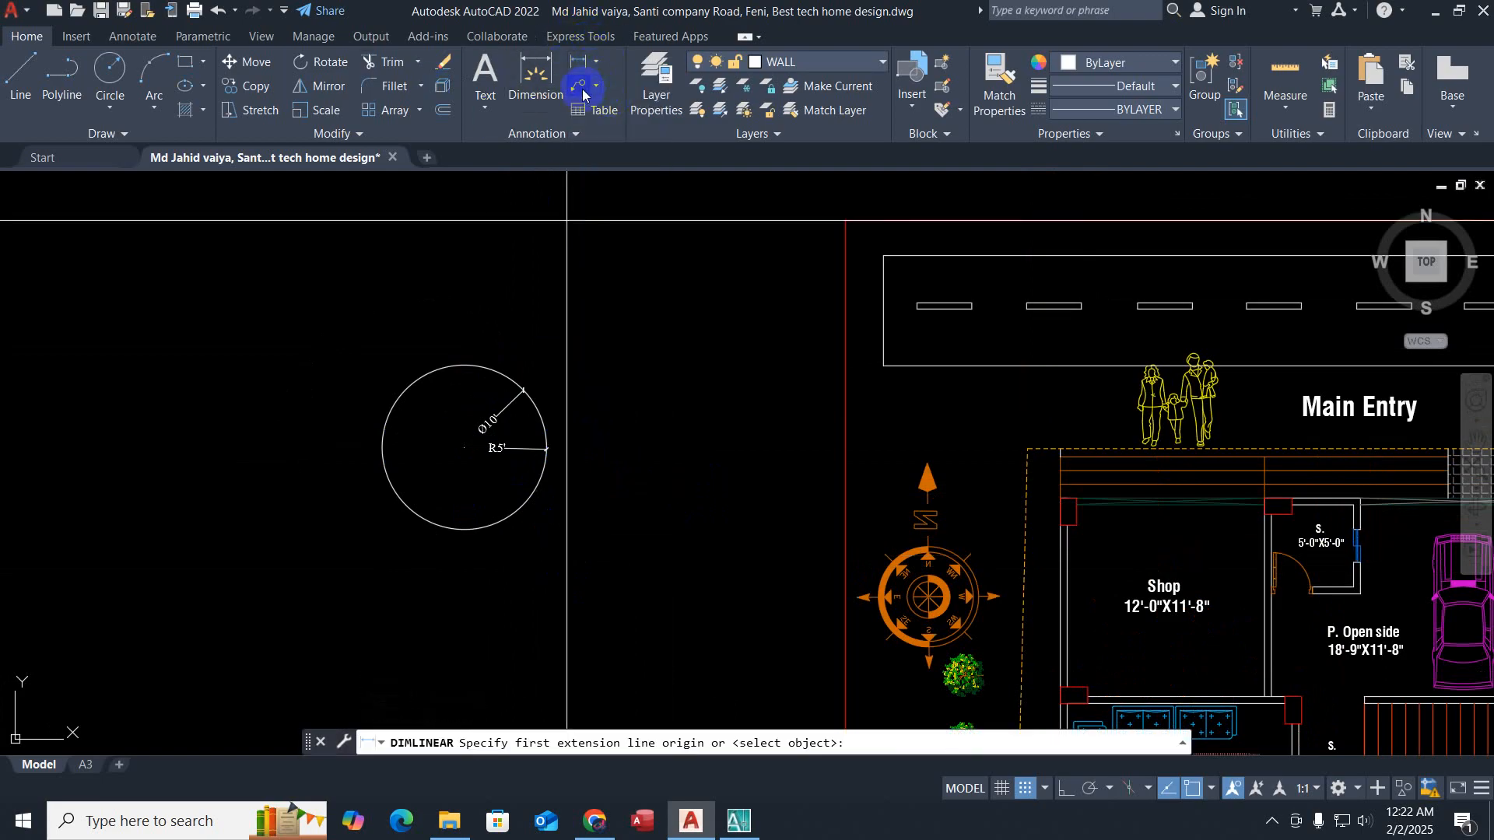
left_click(132, 36)
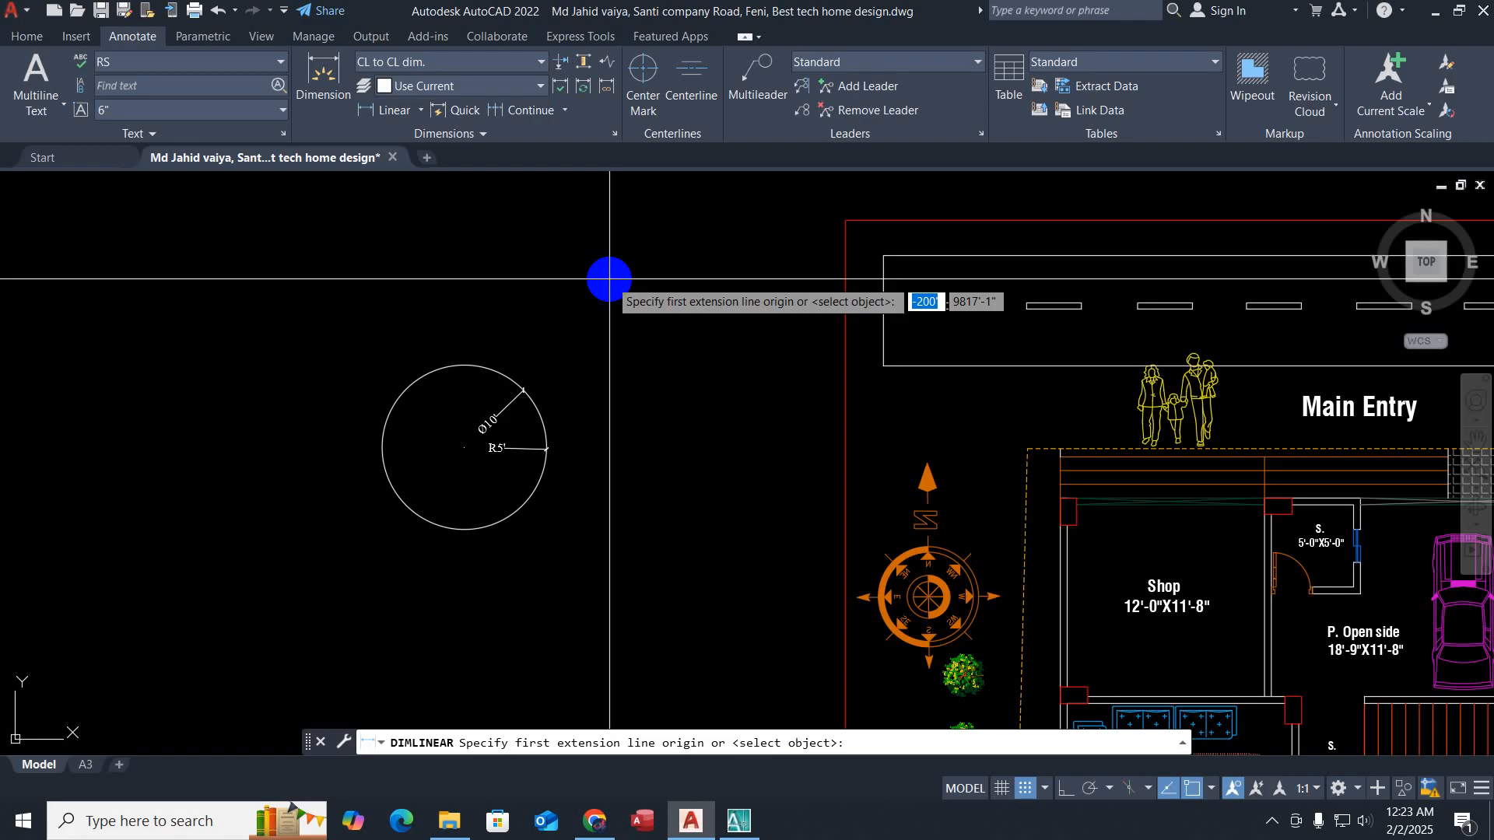
key("Escape")
key("Escape")
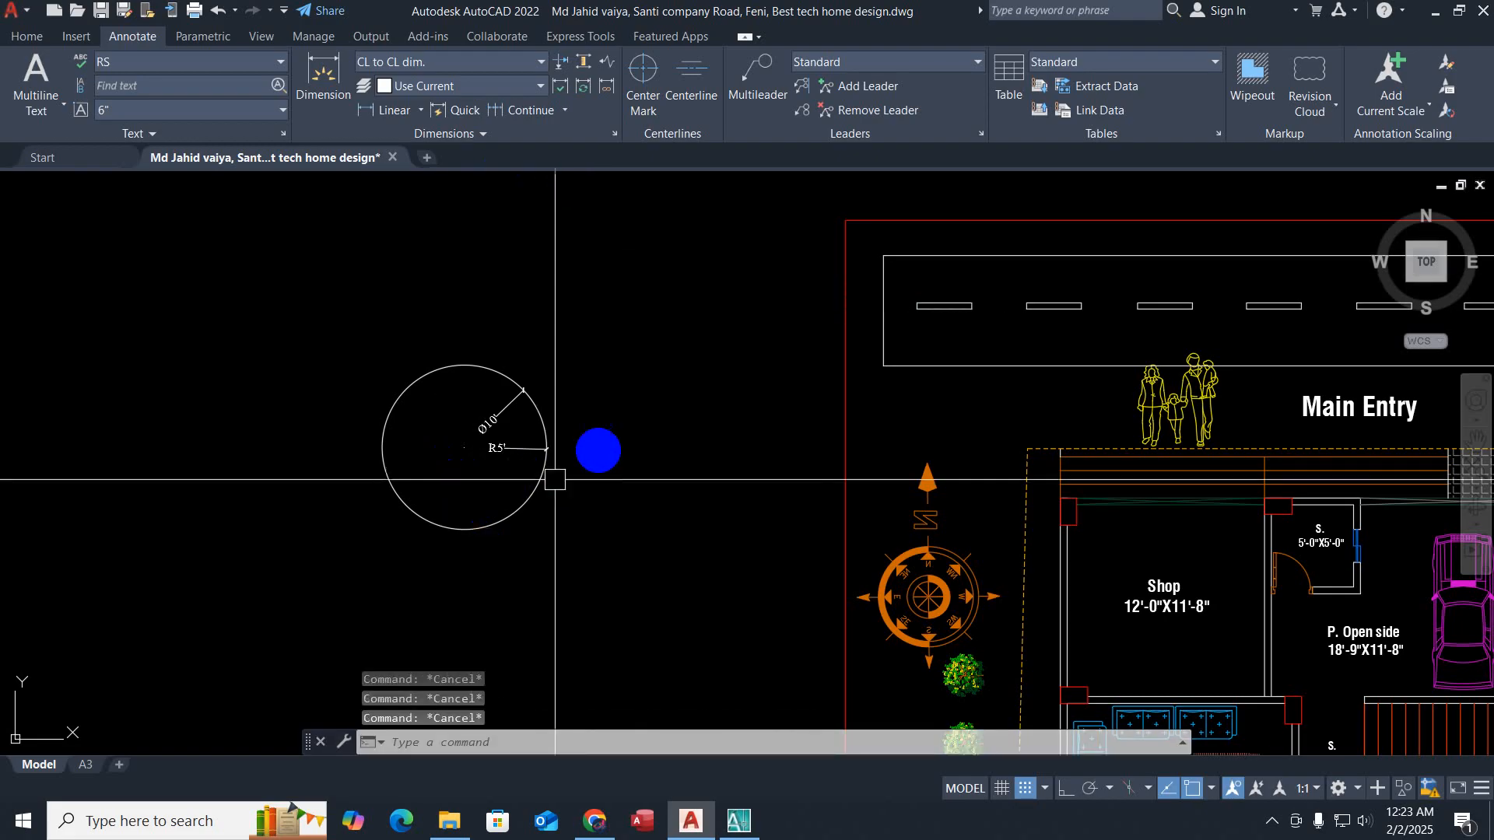
Step: Delete the circle together with its radius and diameter dimensions
left_click(597, 447)
left_click(365, 466)
key("Delete")
key("alt")
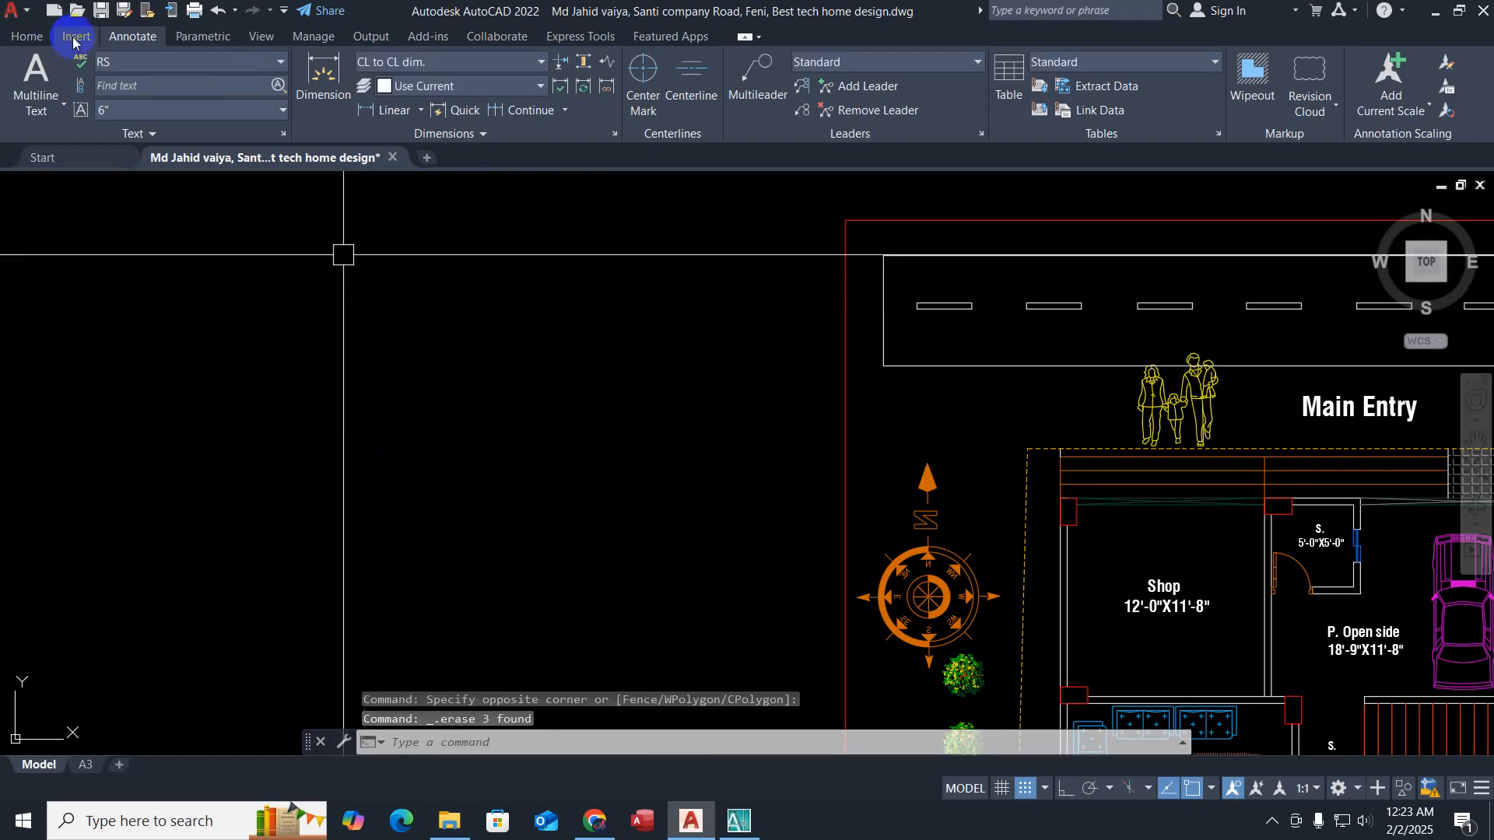
key("h")
key("Escape")
key("Escape")
scroll(427, 394, "down", 4)
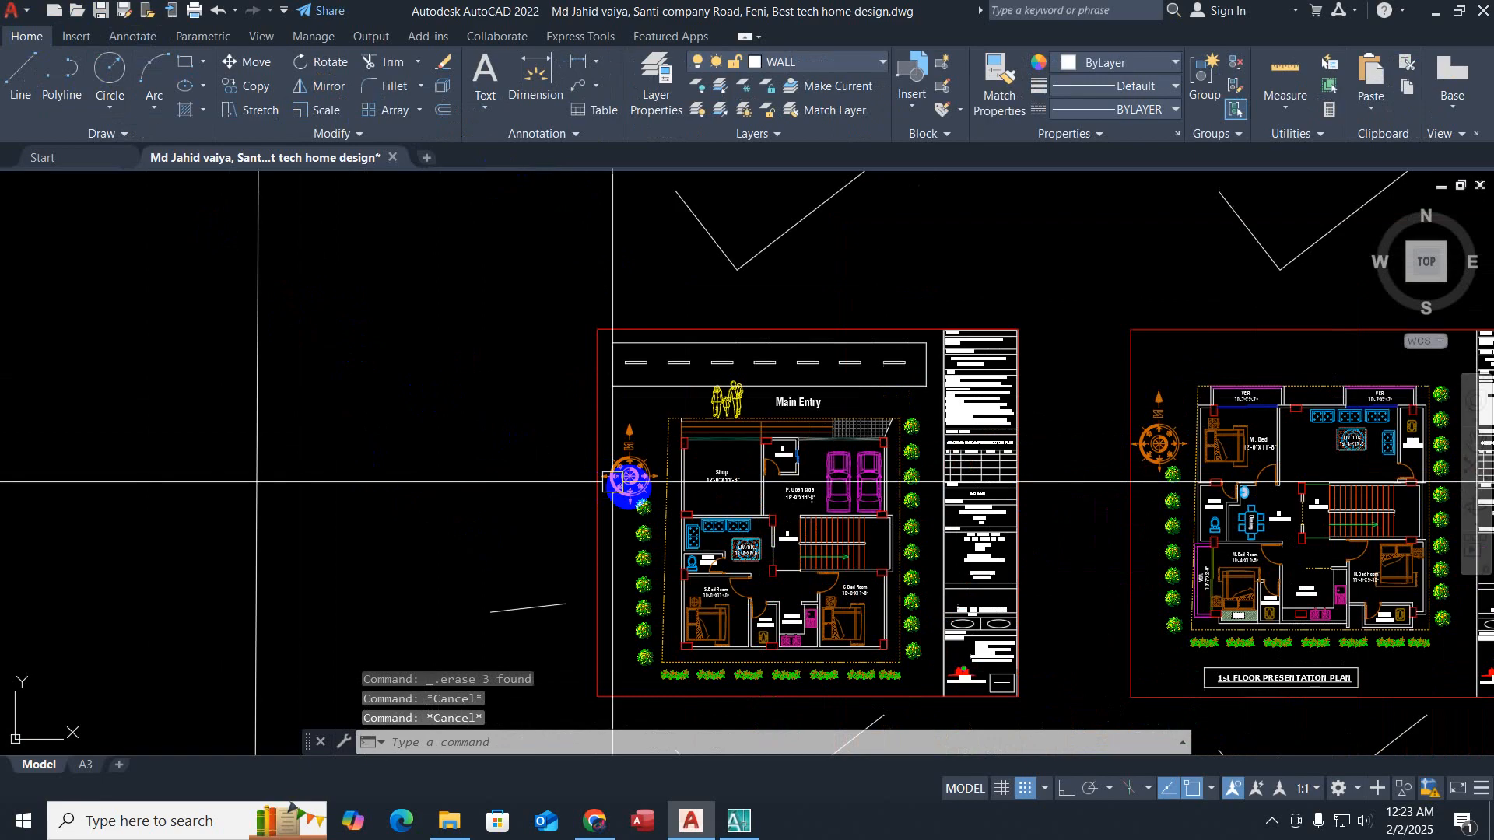
scroll(451, 398, "up", 5)
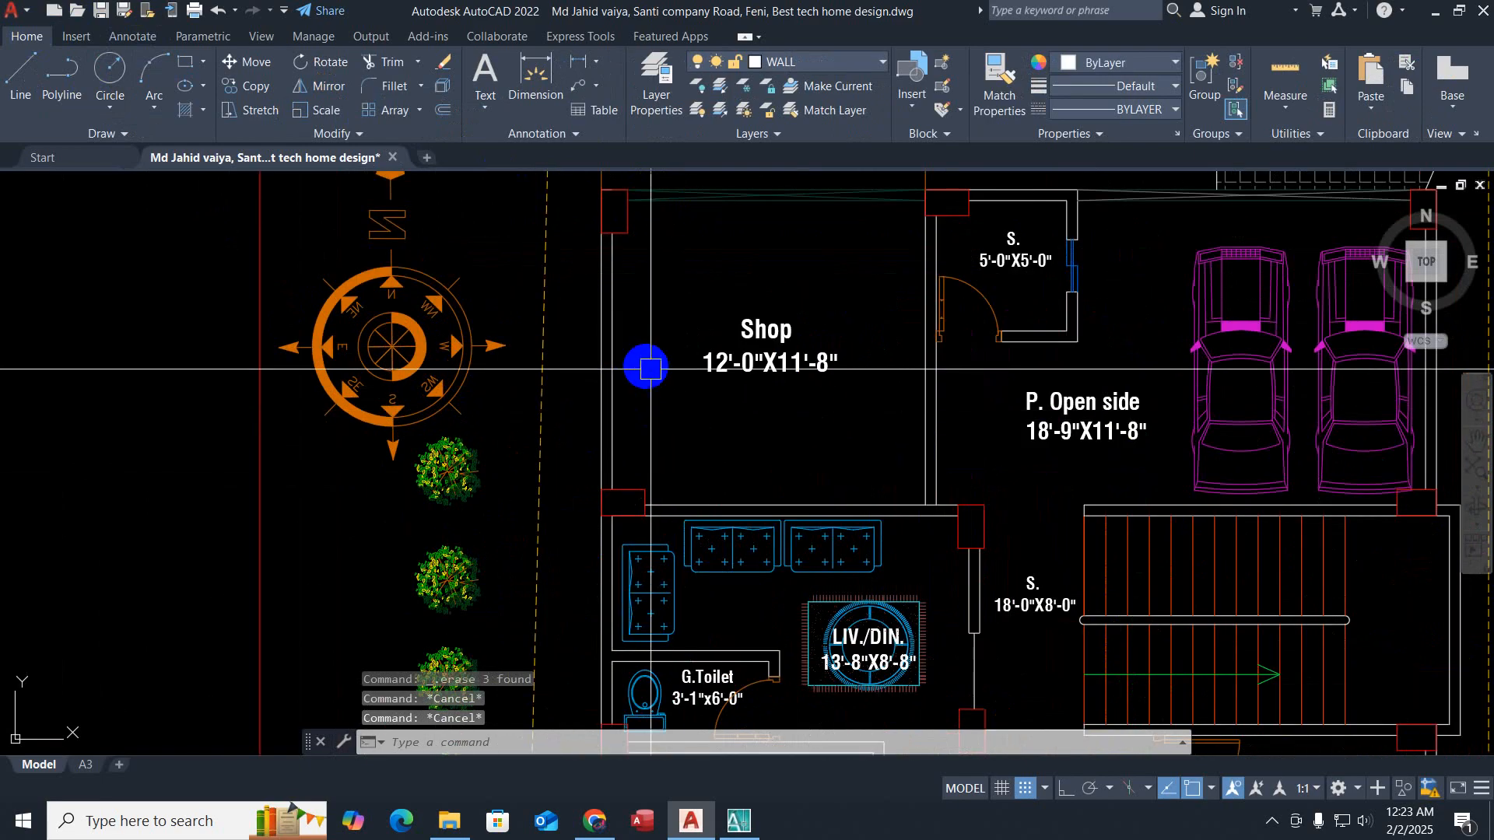
scroll(643, 367, "up", 2)
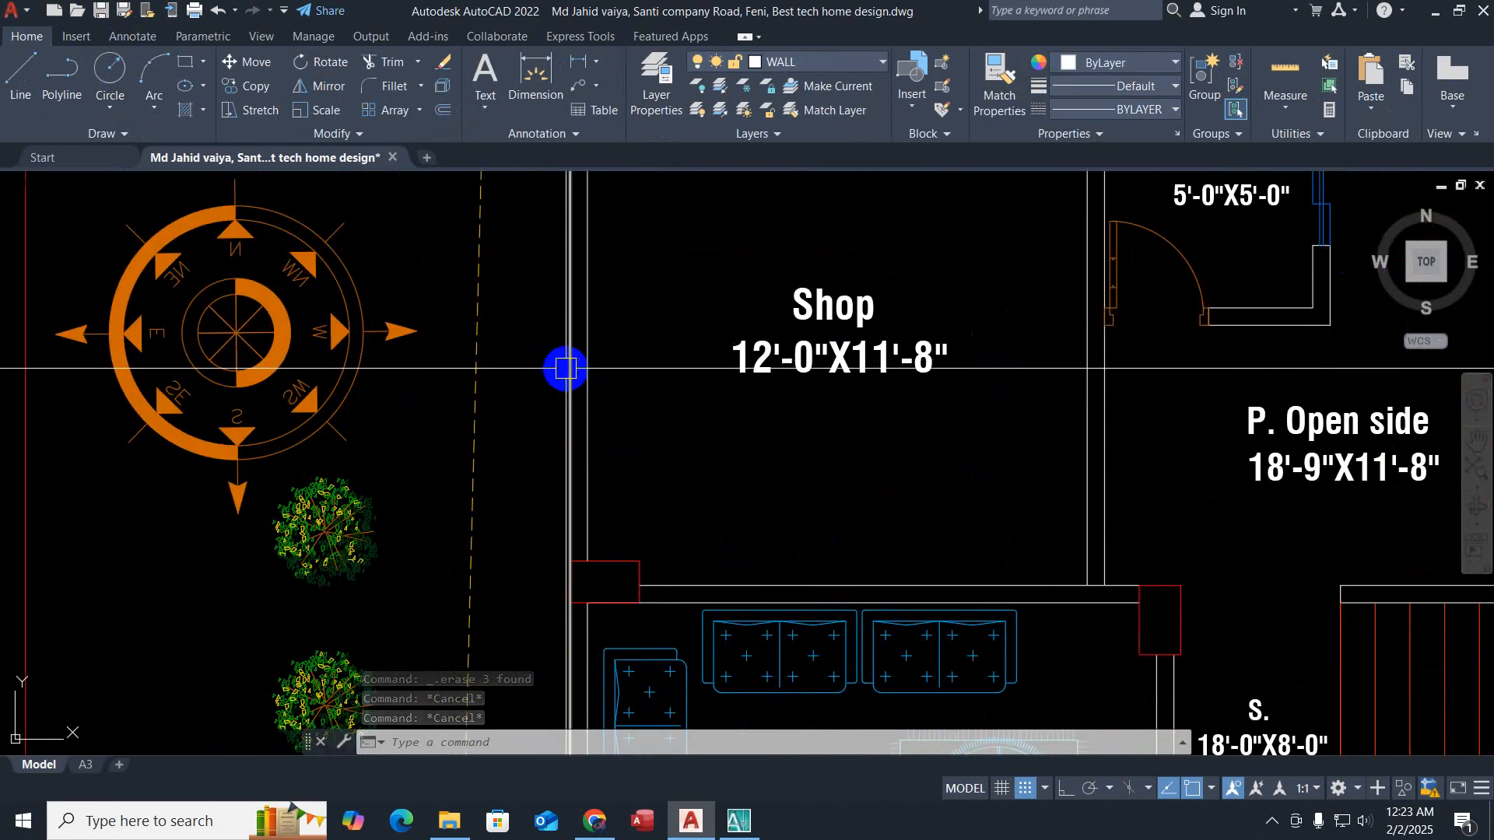
mouse_move(531, 370)
middle_mouse_down()
mouse_move(573, 433)
mouse_move(587, 404)
middle_mouse_up()
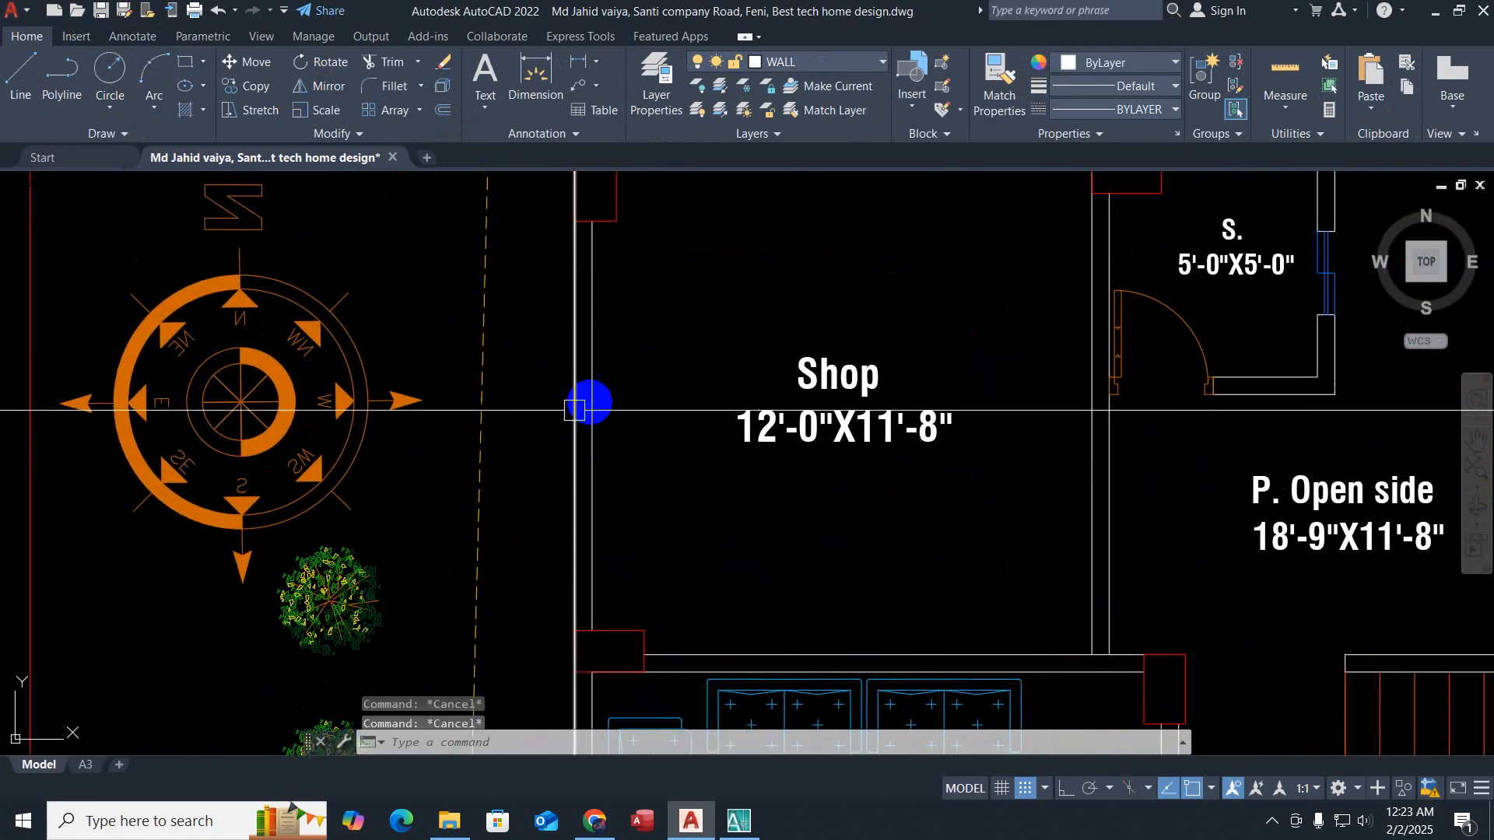
scroll(644, 464, "down", 4)
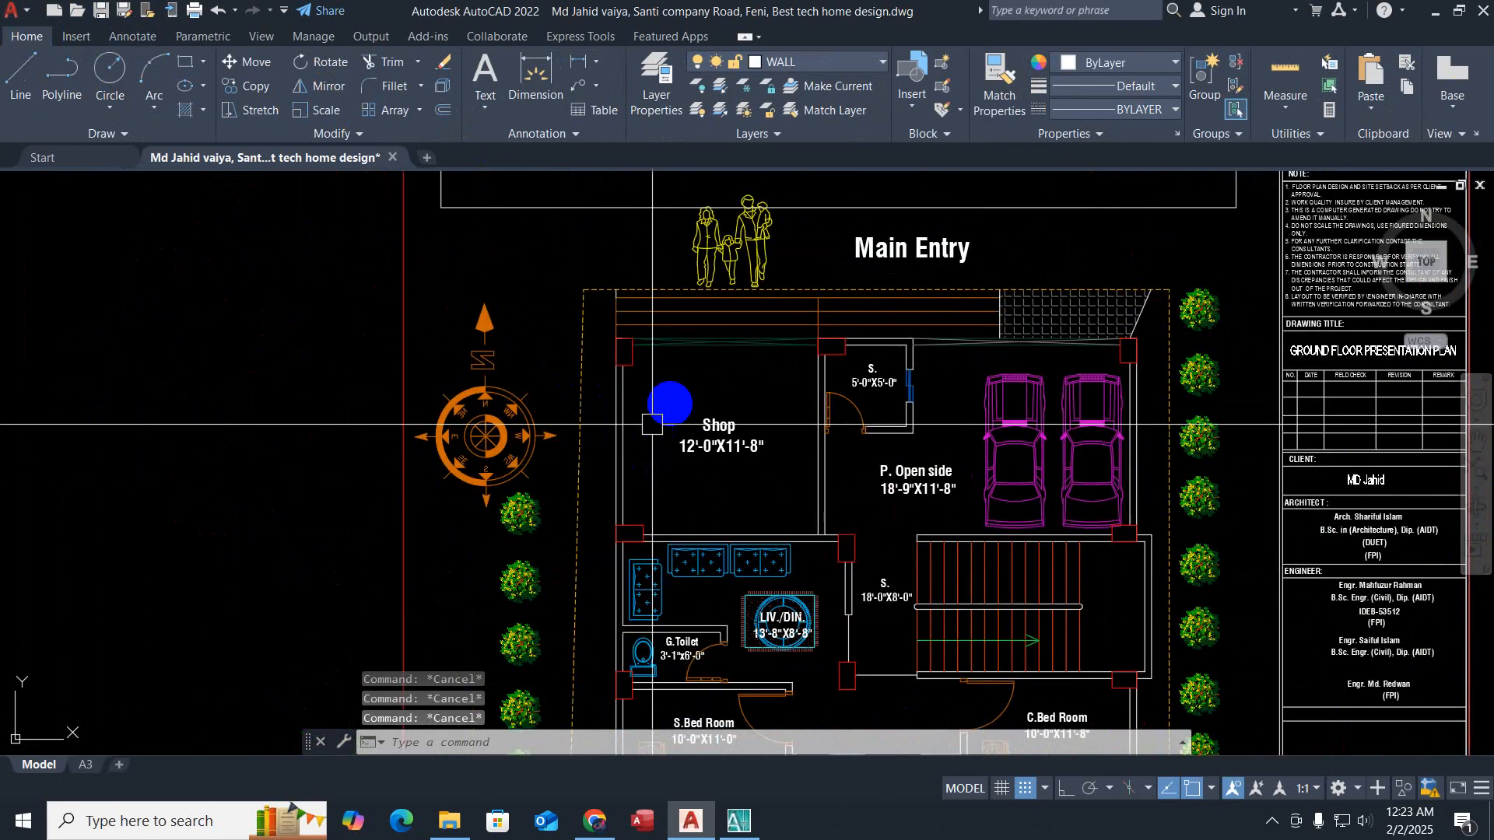
scroll(704, 360, "up", 2)
middle_click_drag(764, 438, 737, 360)
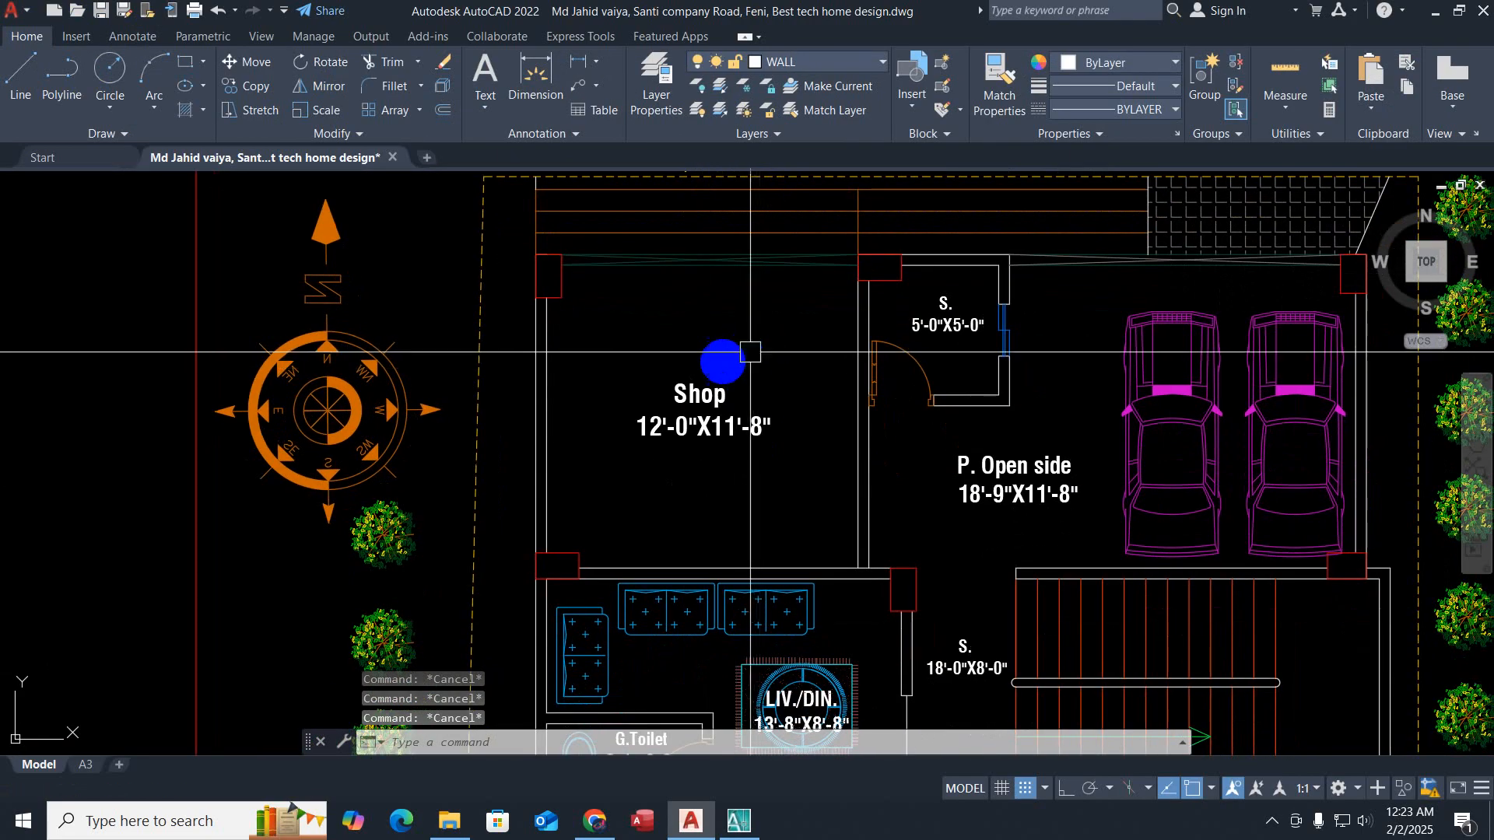
type("o")
key("Return")
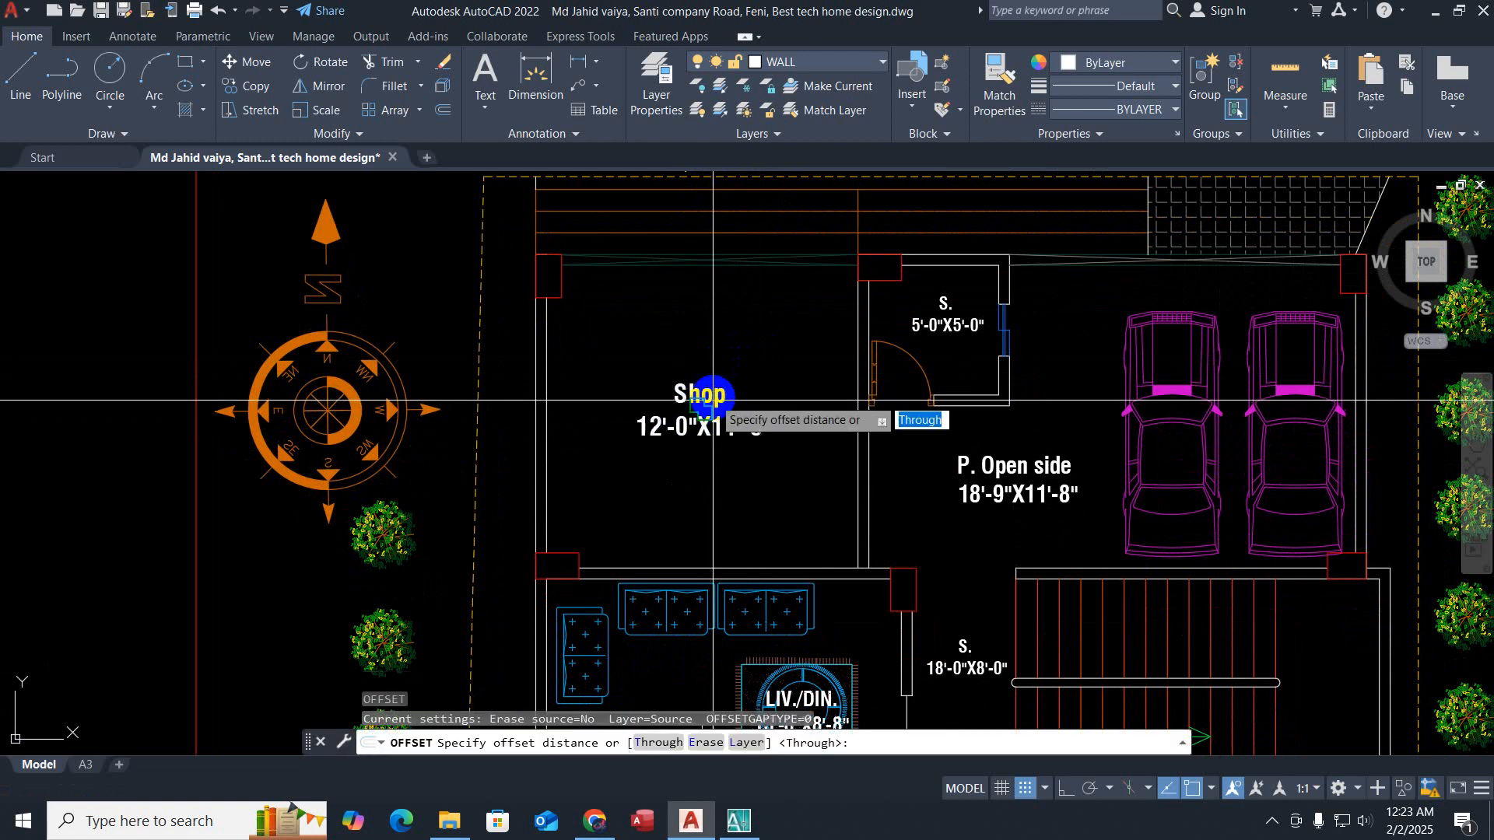
scroll(594, 334, "up", 2)
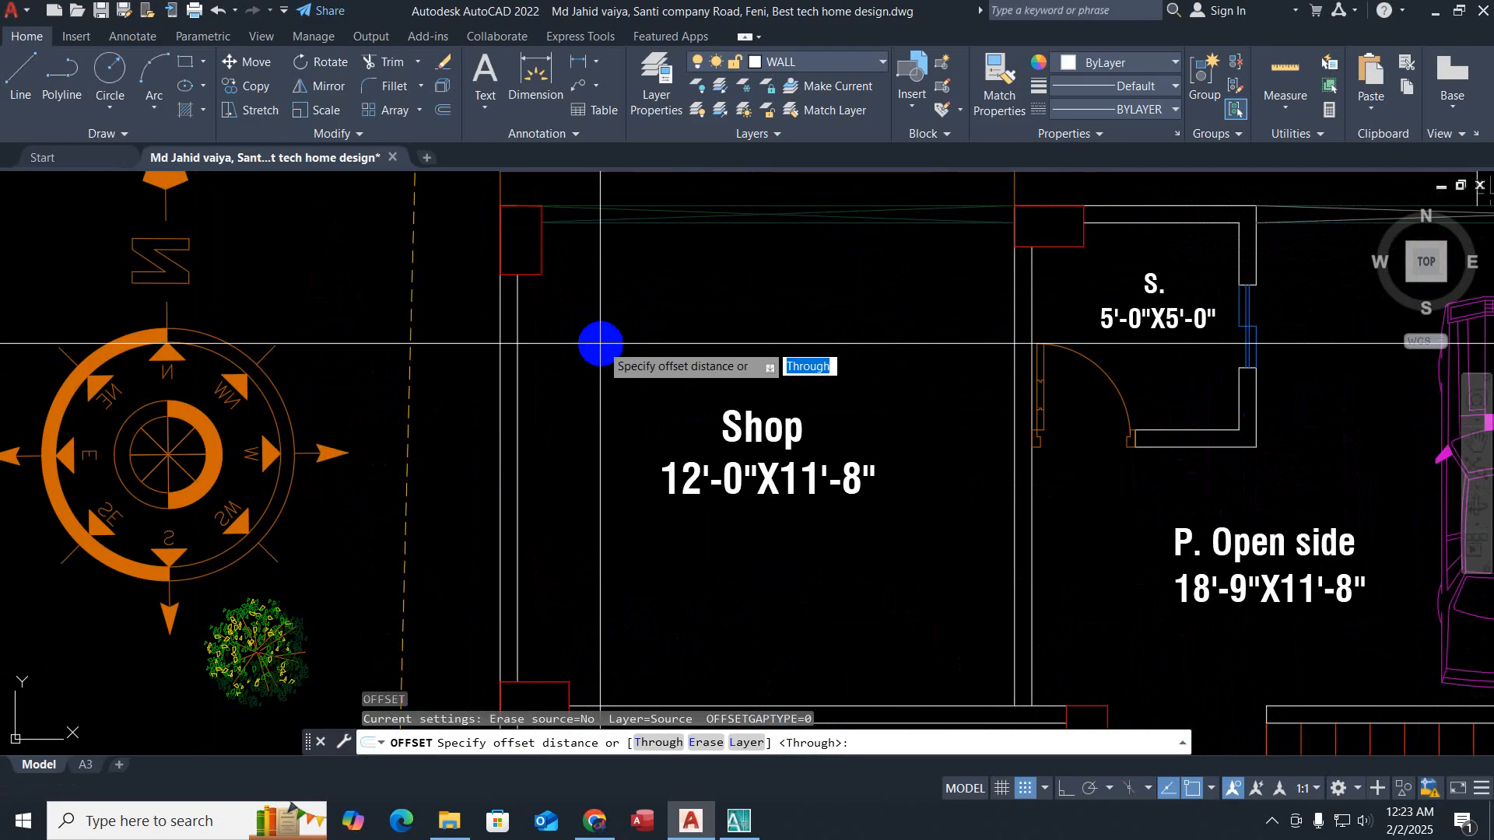
key("Escape")
key("Escape")
key("Escape")
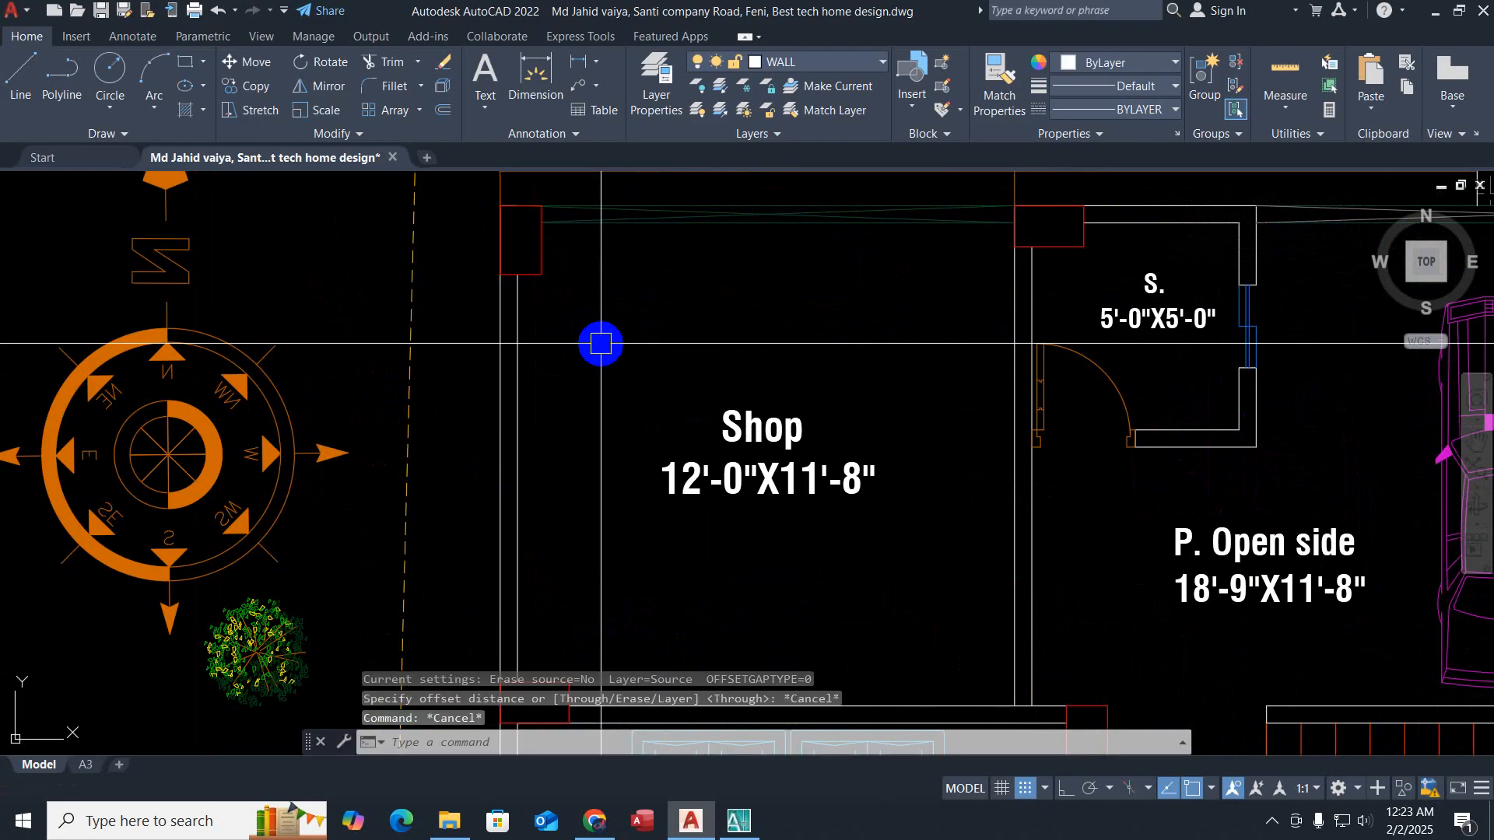
Step: Offset the inner line of the Shop's left wall 5" toward the inside of the room
key("Return")
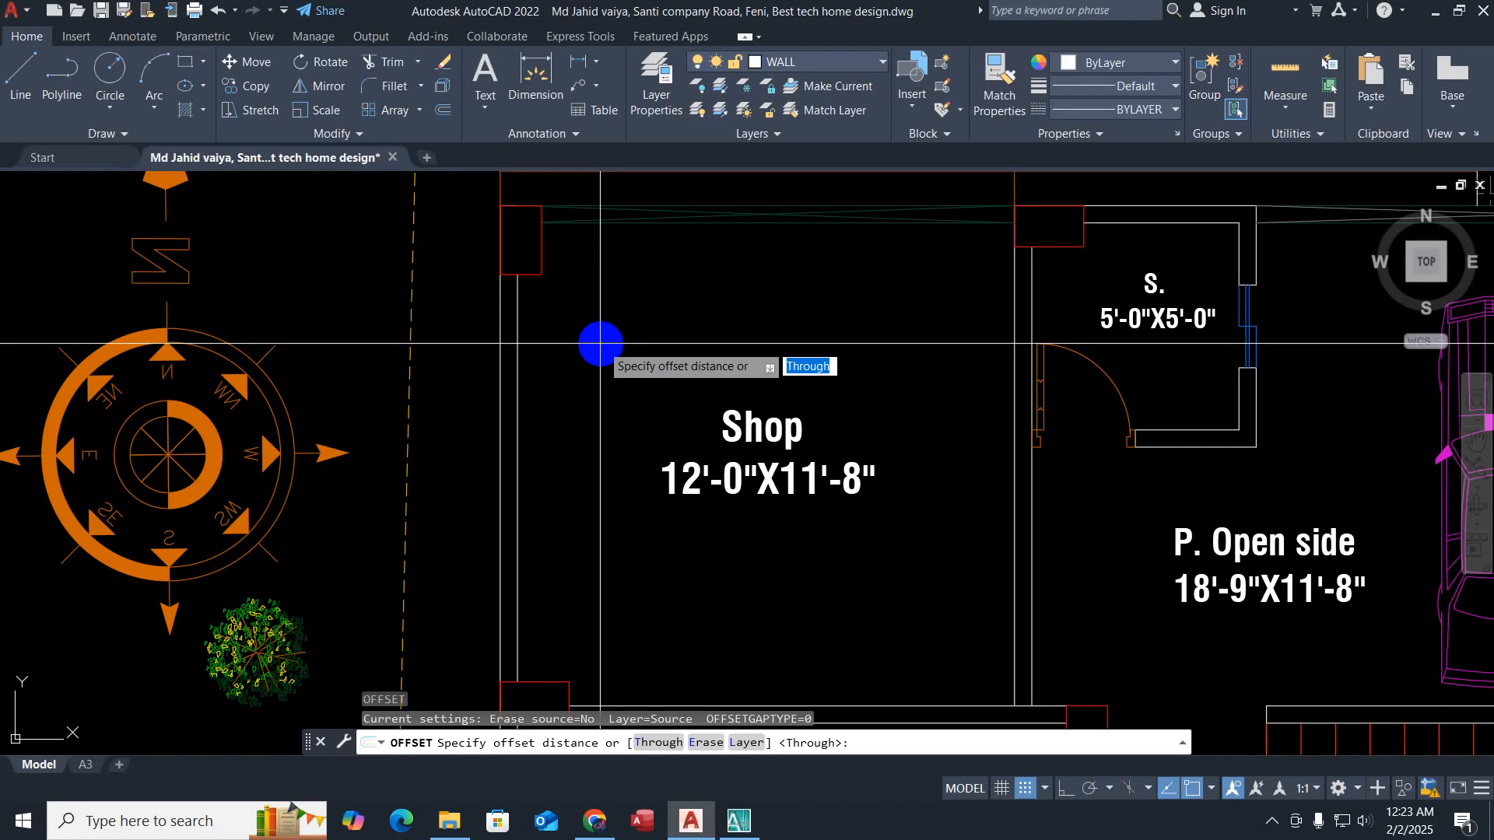
key("Return")
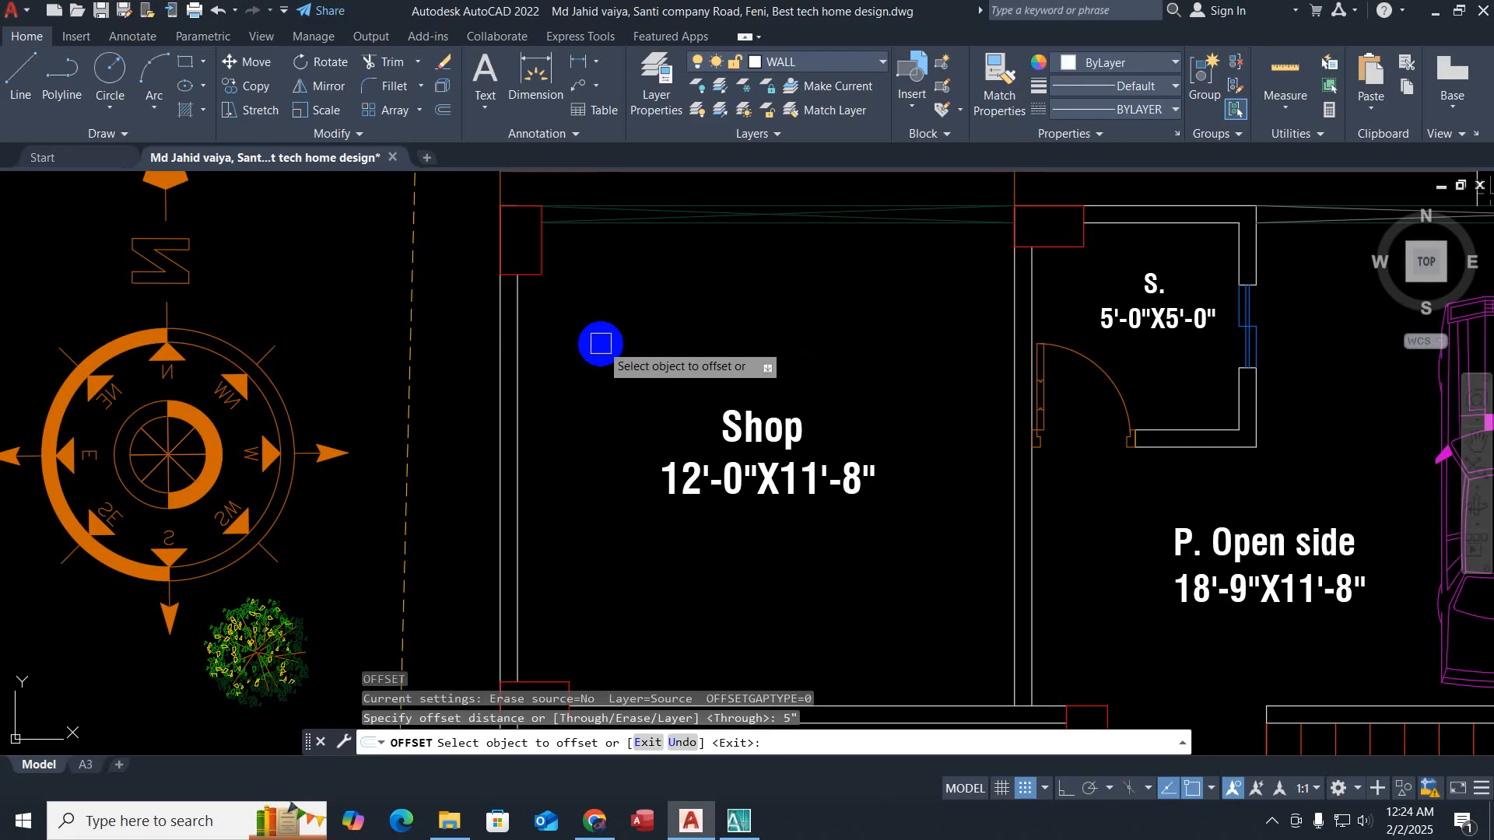
left_click(511, 310)
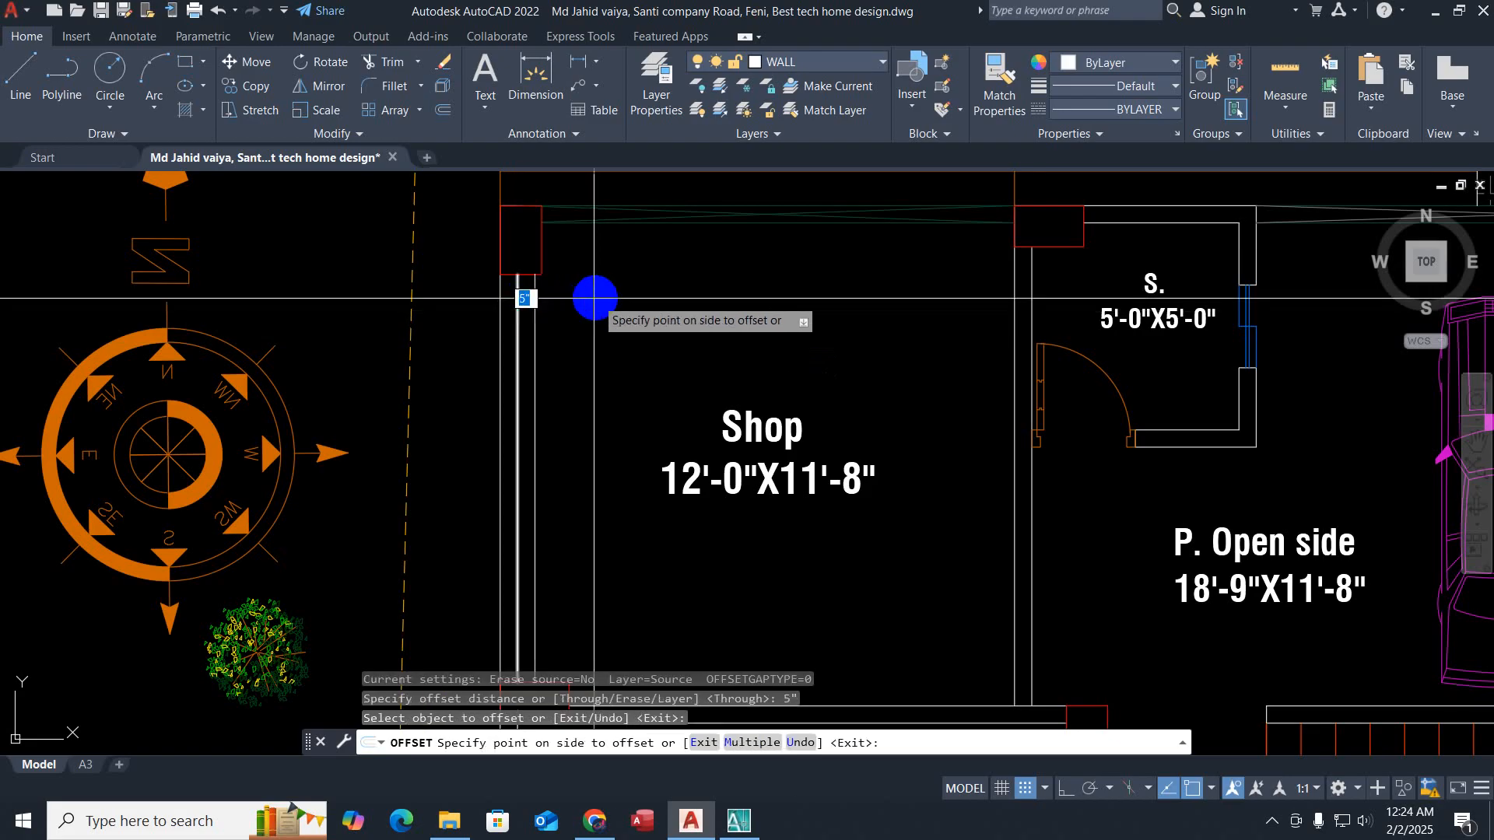
left_click(595, 298)
left_click(542, 255)
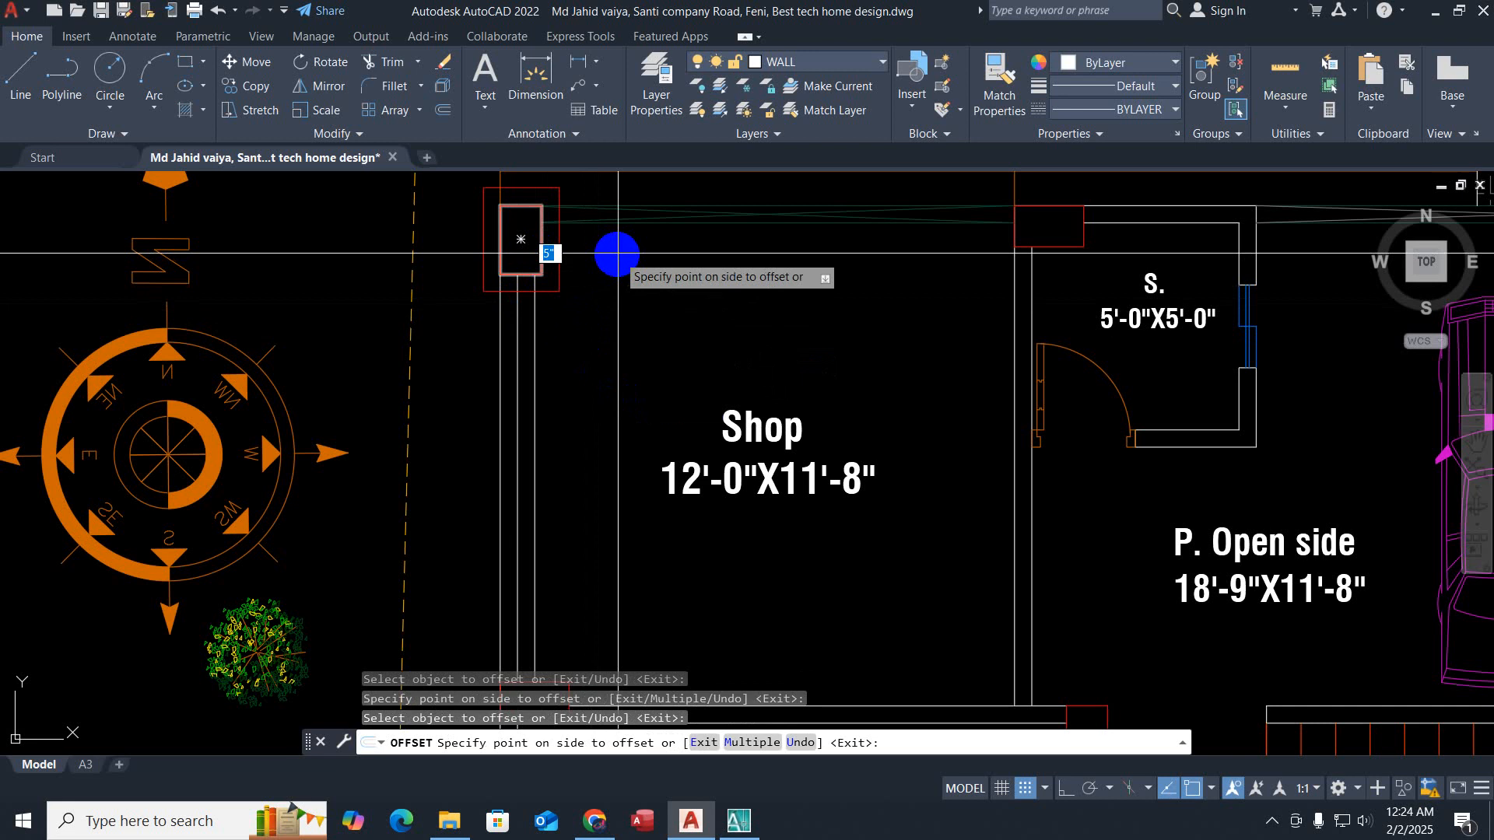
key("Escape")
key("Escape")
key("Escape")
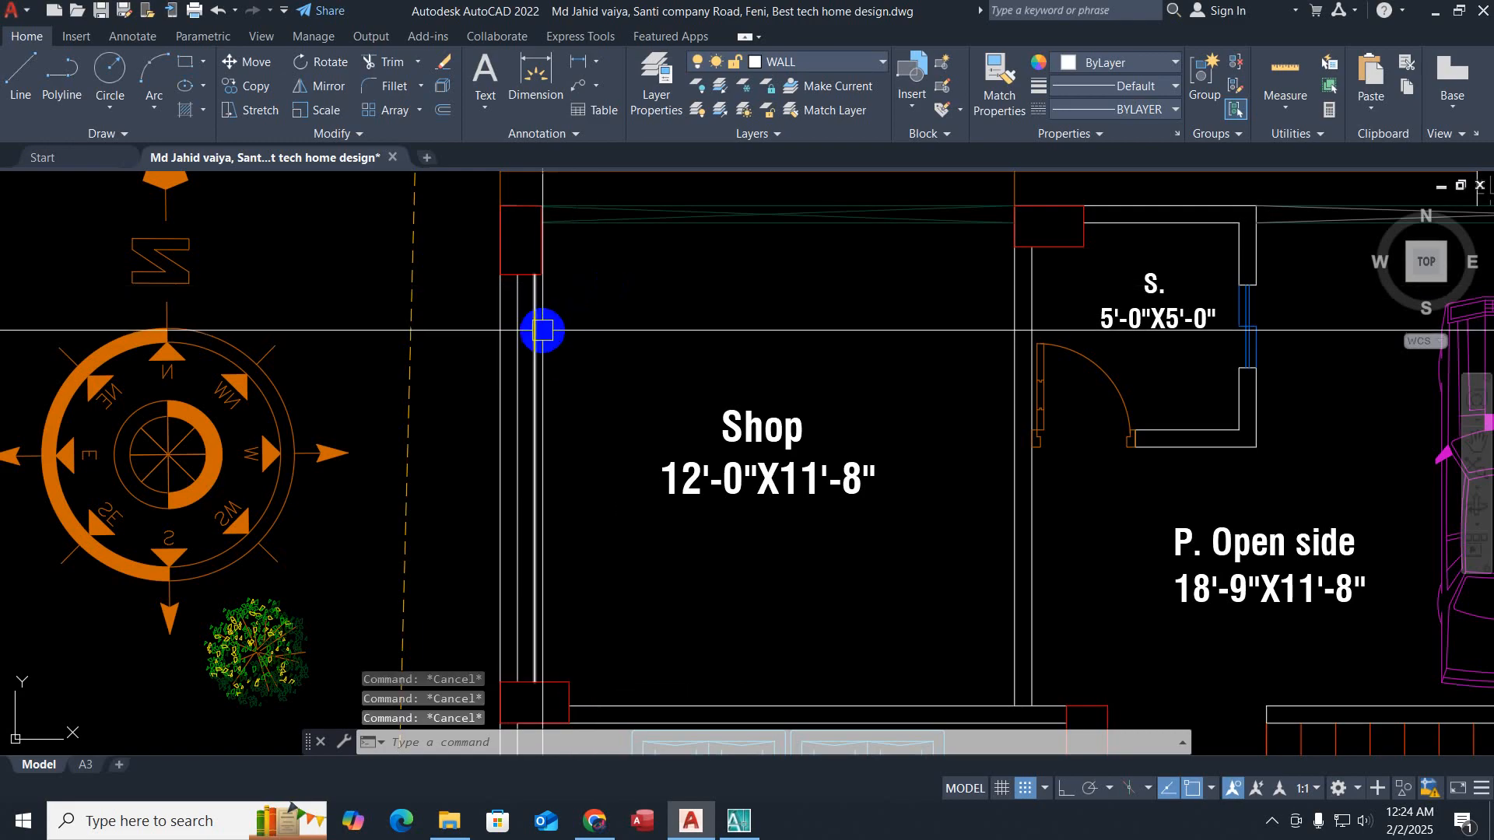
Step: Delete the offset line just inside the Shop's left wall
left_click(535, 331)
key("Delete")
scroll(715, 483, "down", 3)
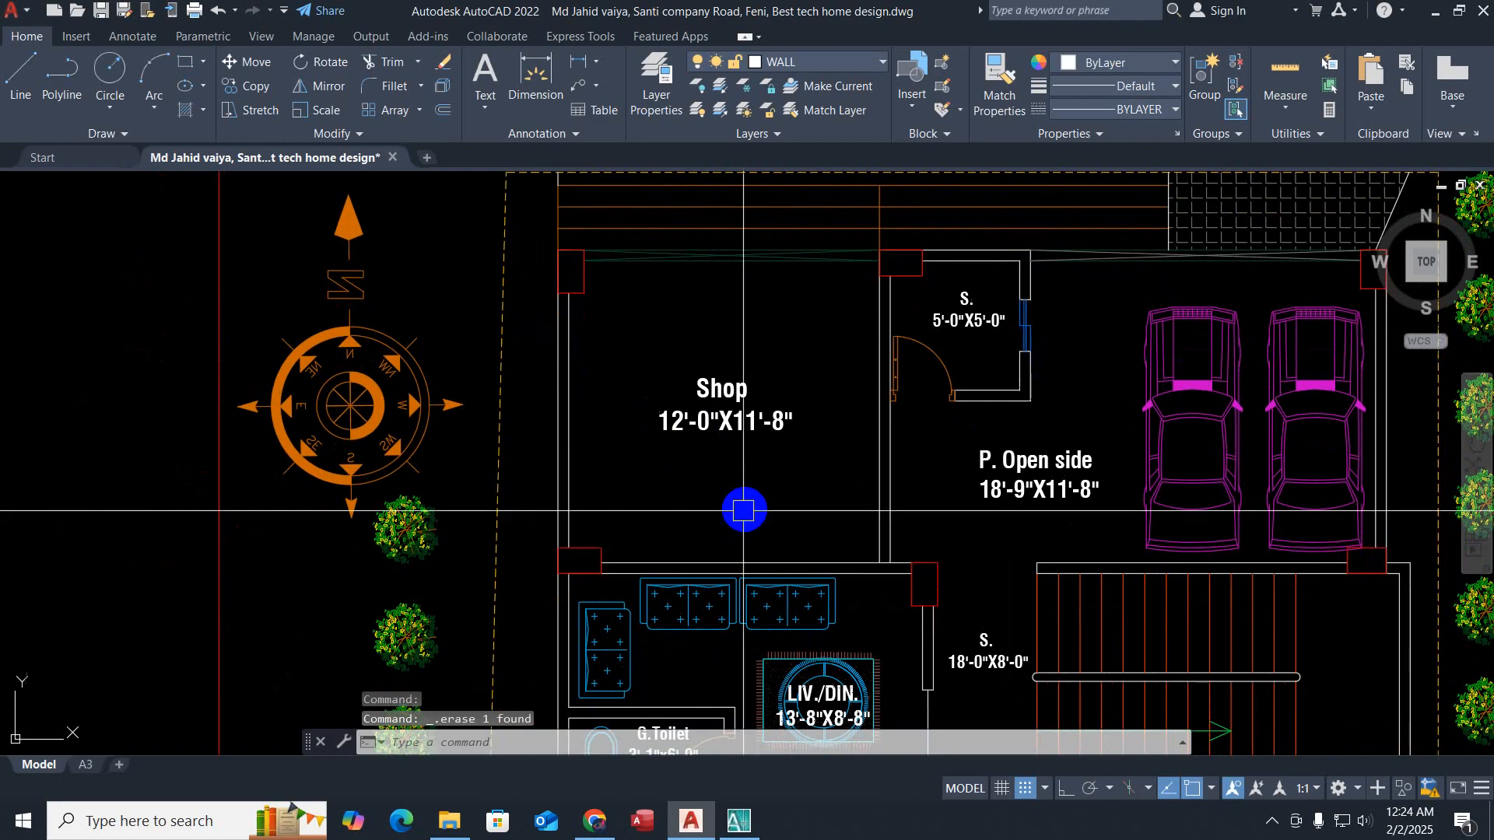
key("Escape")
key("Escape")
key("Escape")
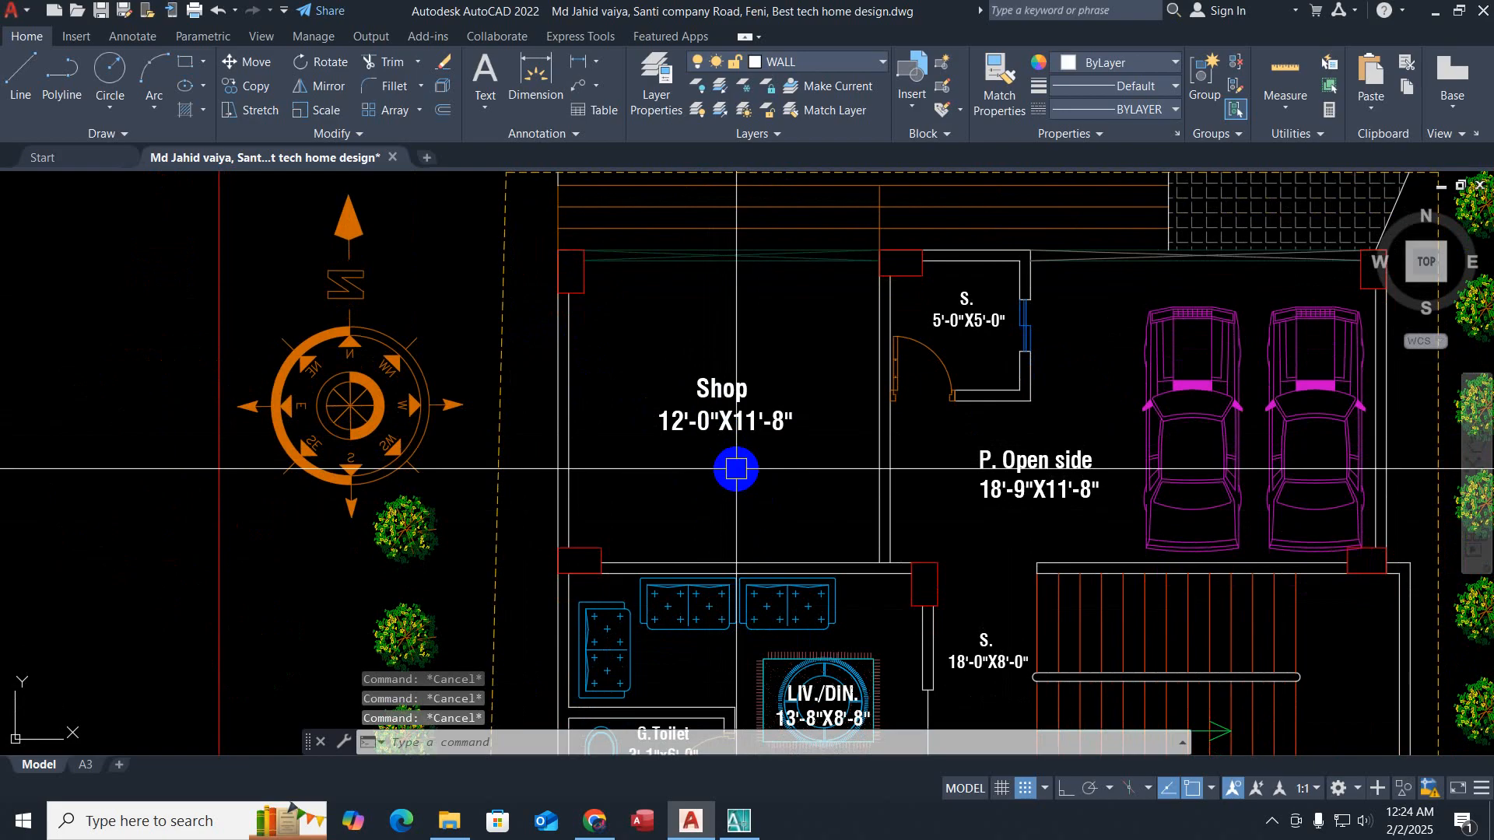
Step: Add a multiline text reading "mhvbfjkgfhbgbg" inside the Shop, below its size label
key("t")
key("Return")
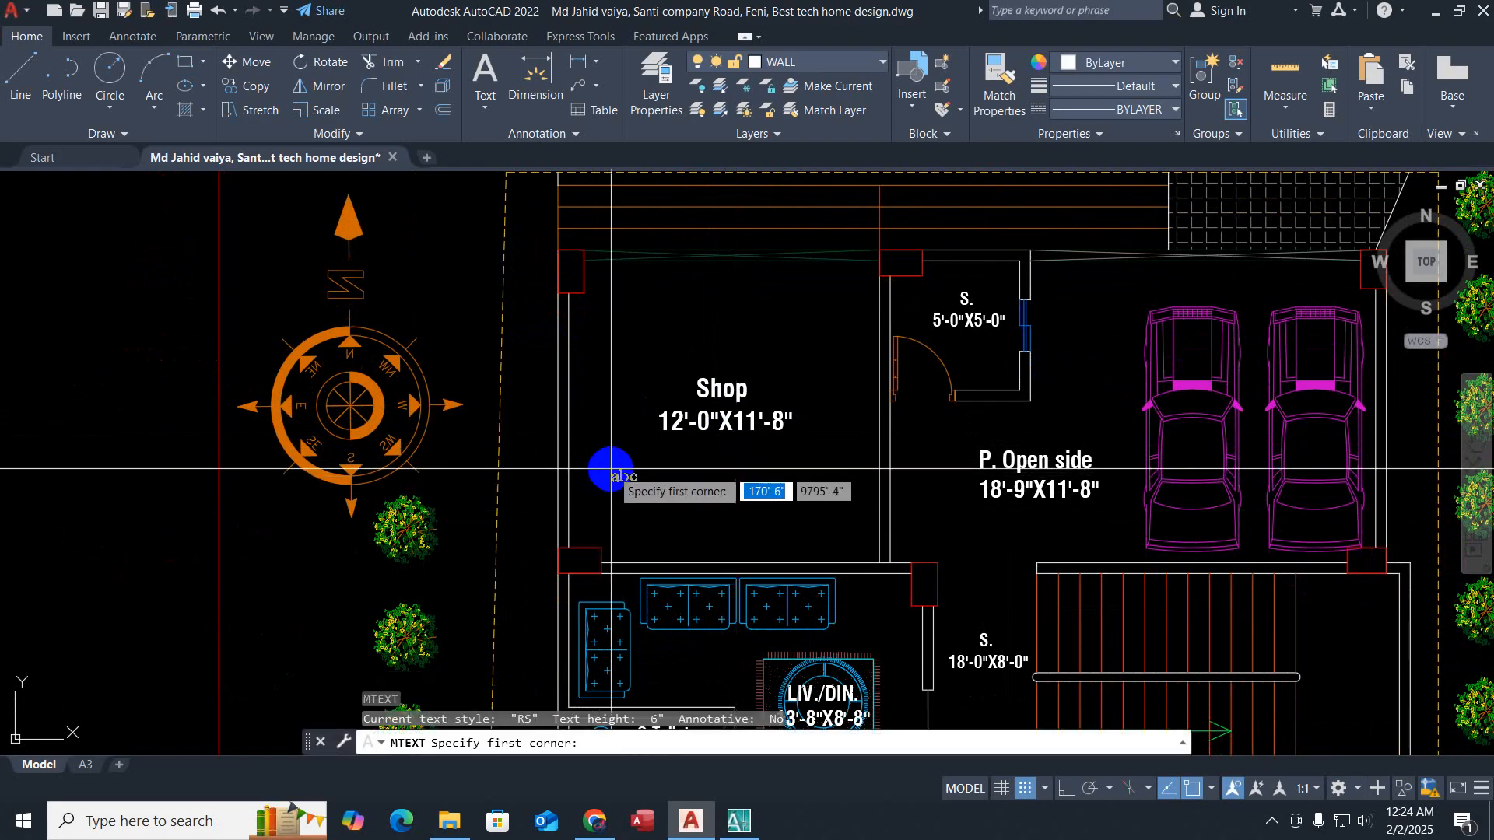
left_click(620, 463)
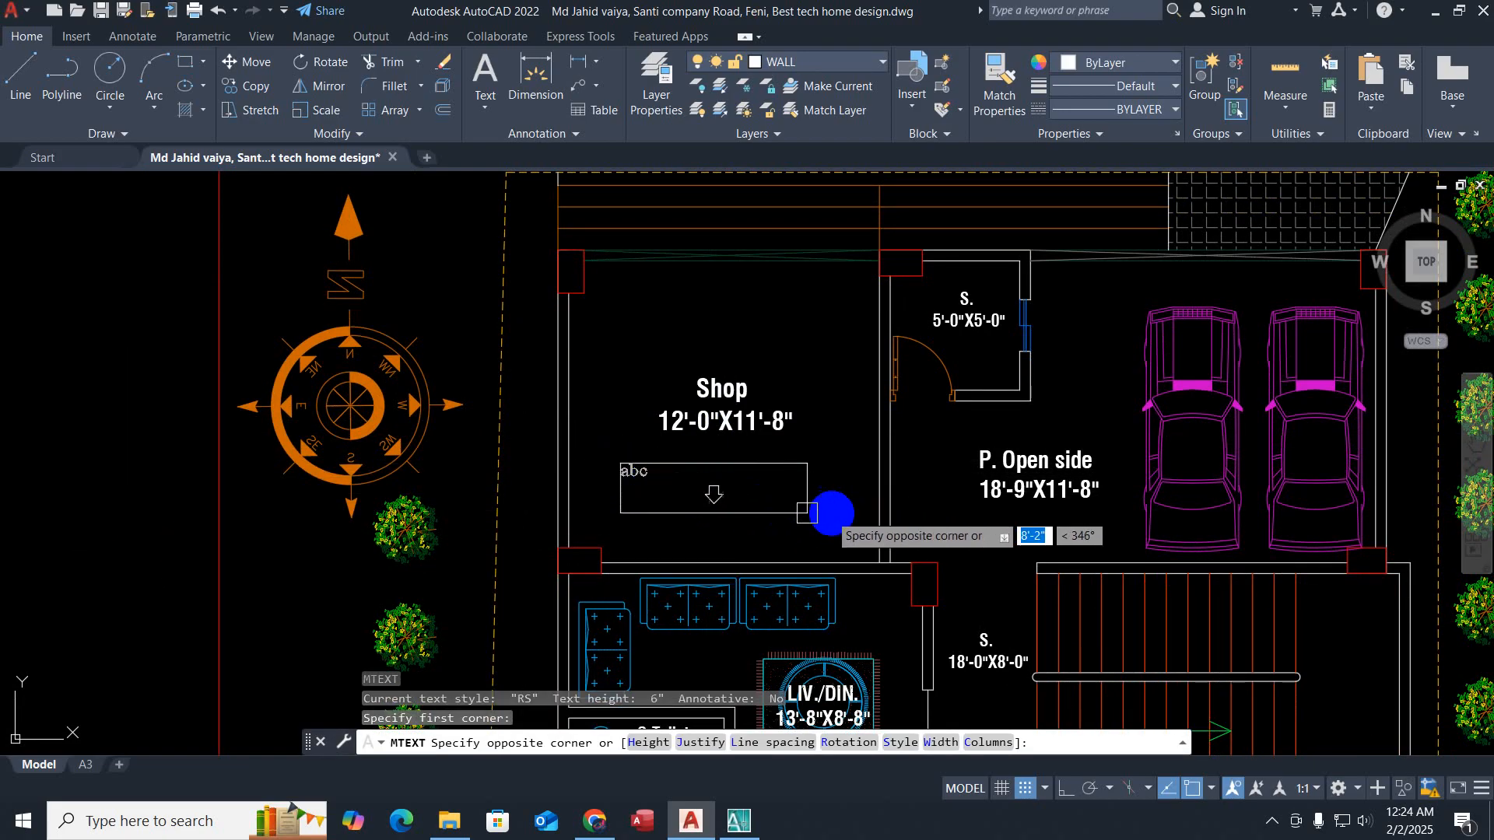
left_click(853, 508)
type("mhvbfjkgfhbgbg")
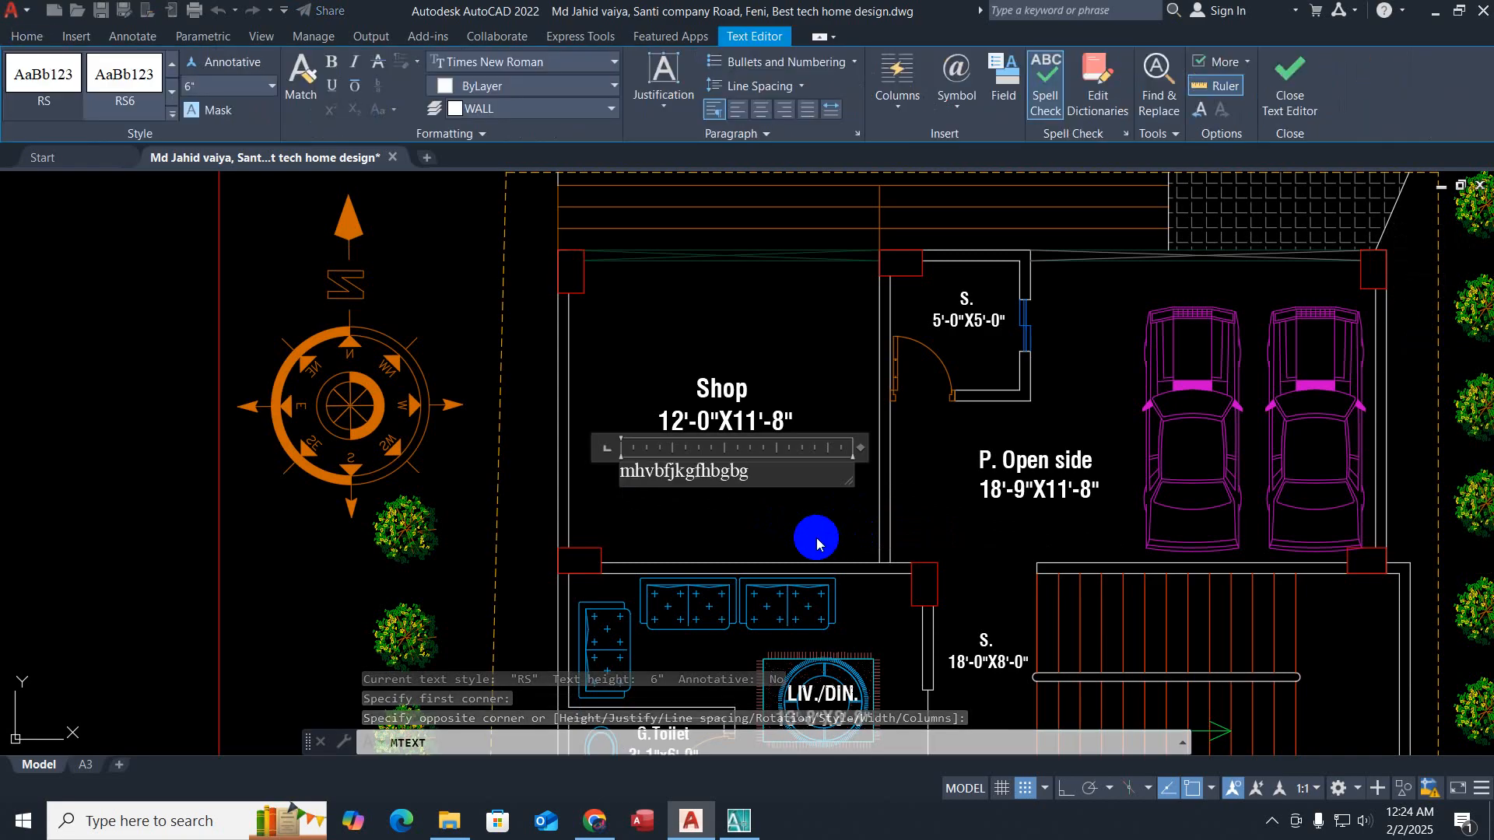
Step: Make all of the new text bold and assign it to the WC-SERIAL layer
key("ctrl+a")
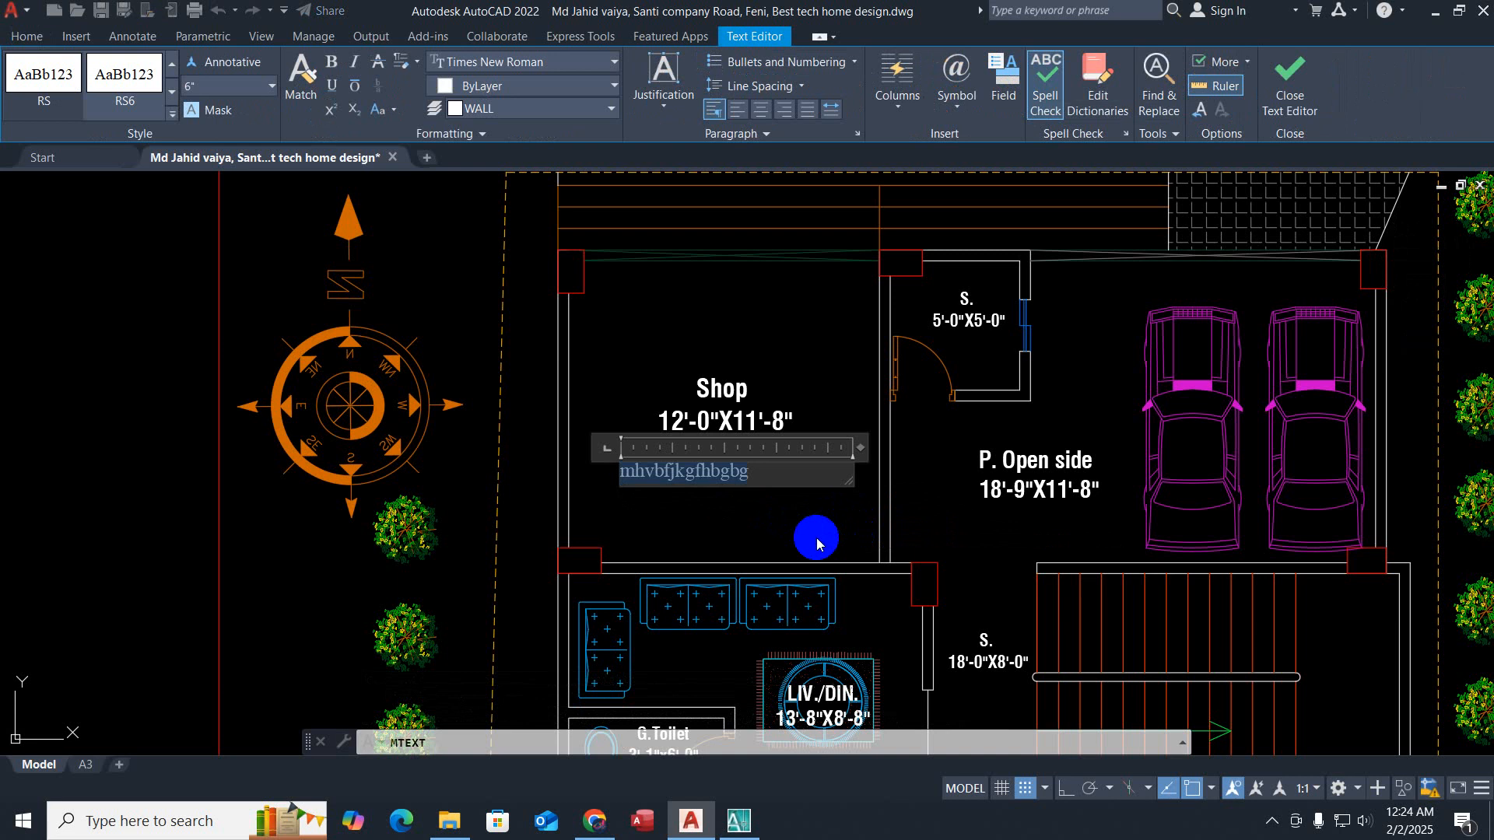
left_click(200, 91)
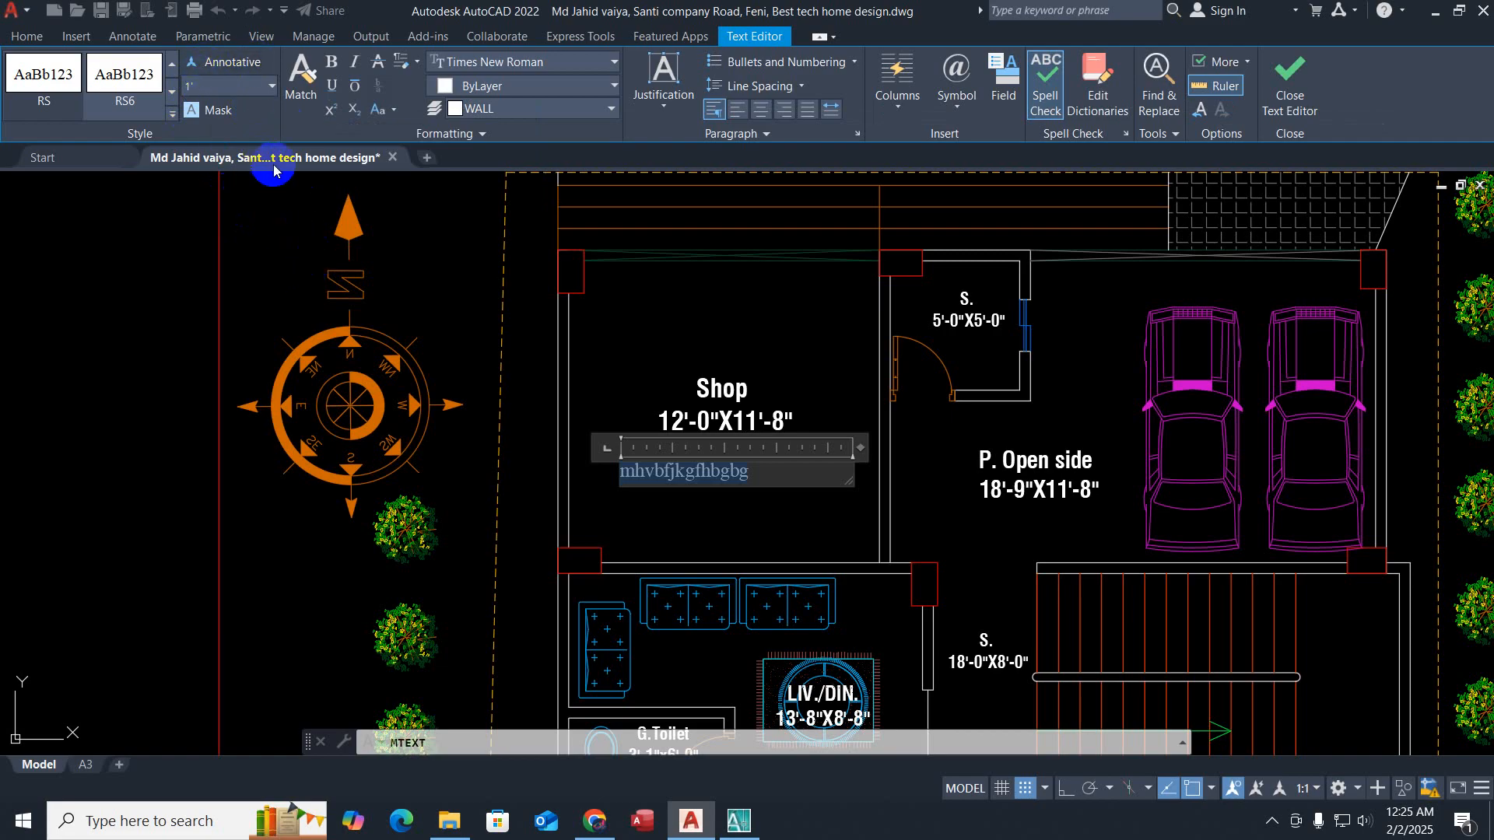
left_click(332, 64)
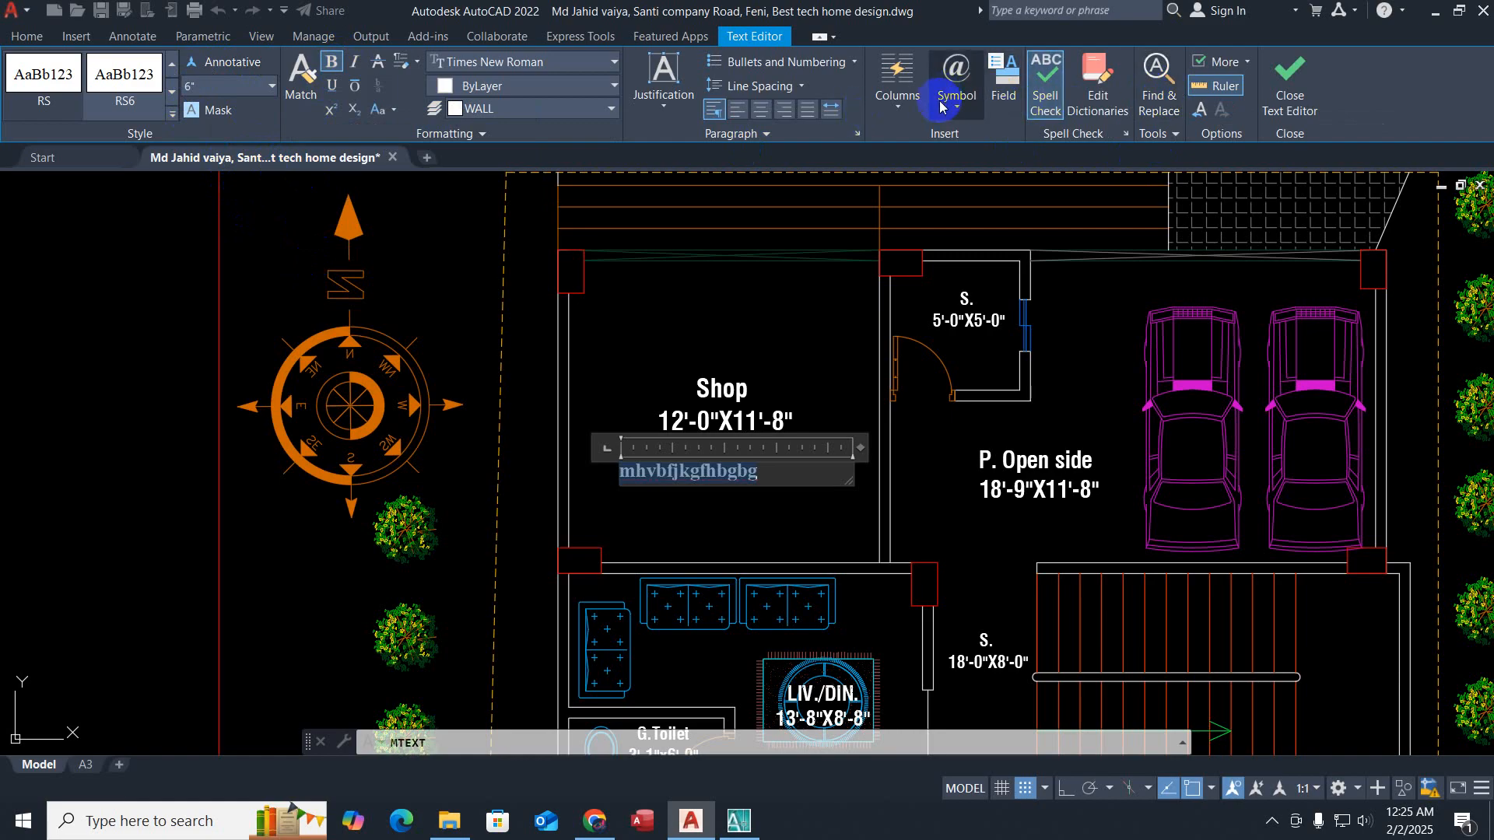
left_click(489, 91)
left_click(489, 92)
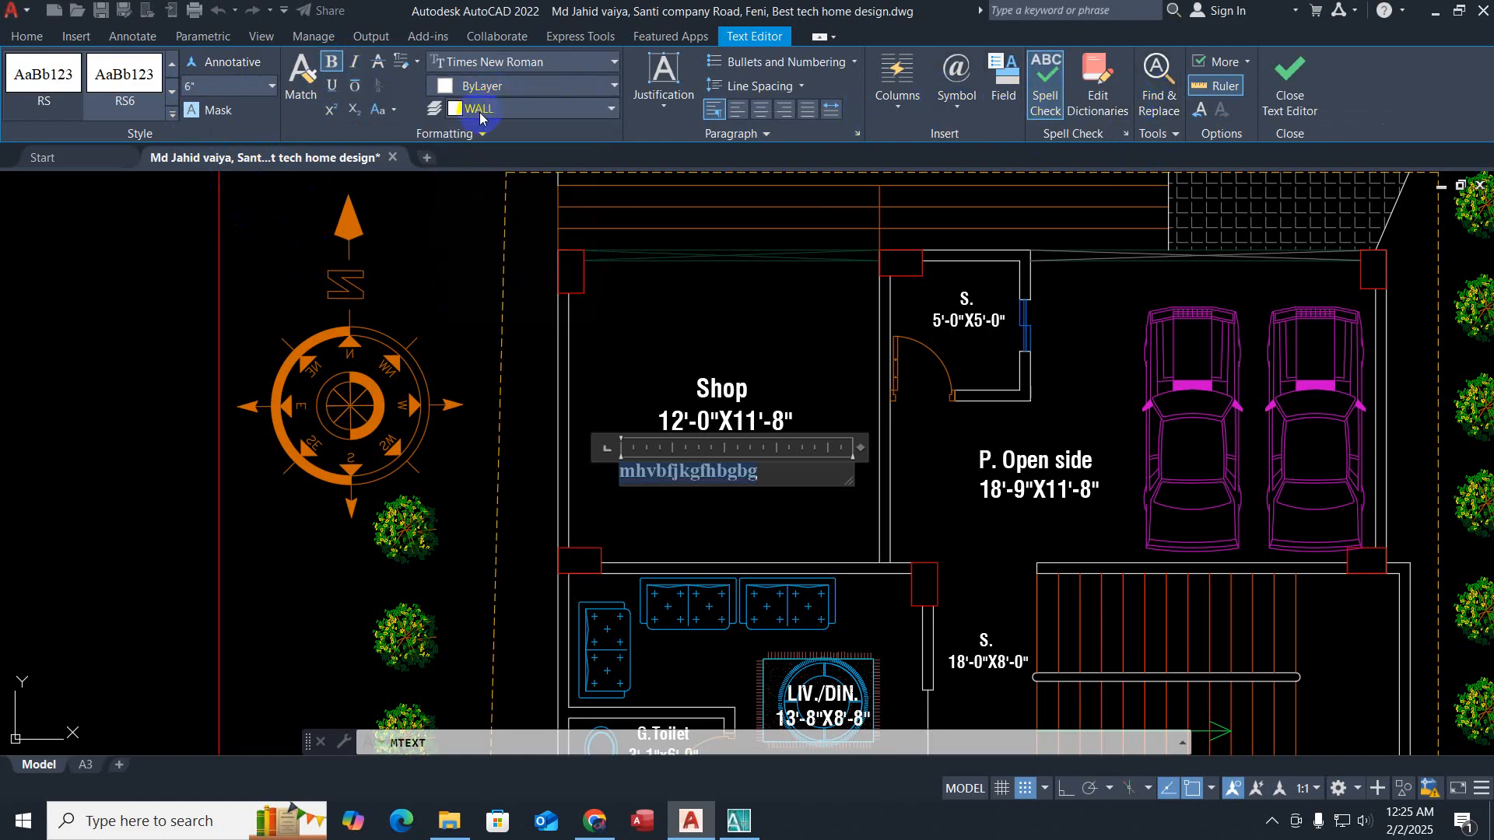
left_click(487, 109)
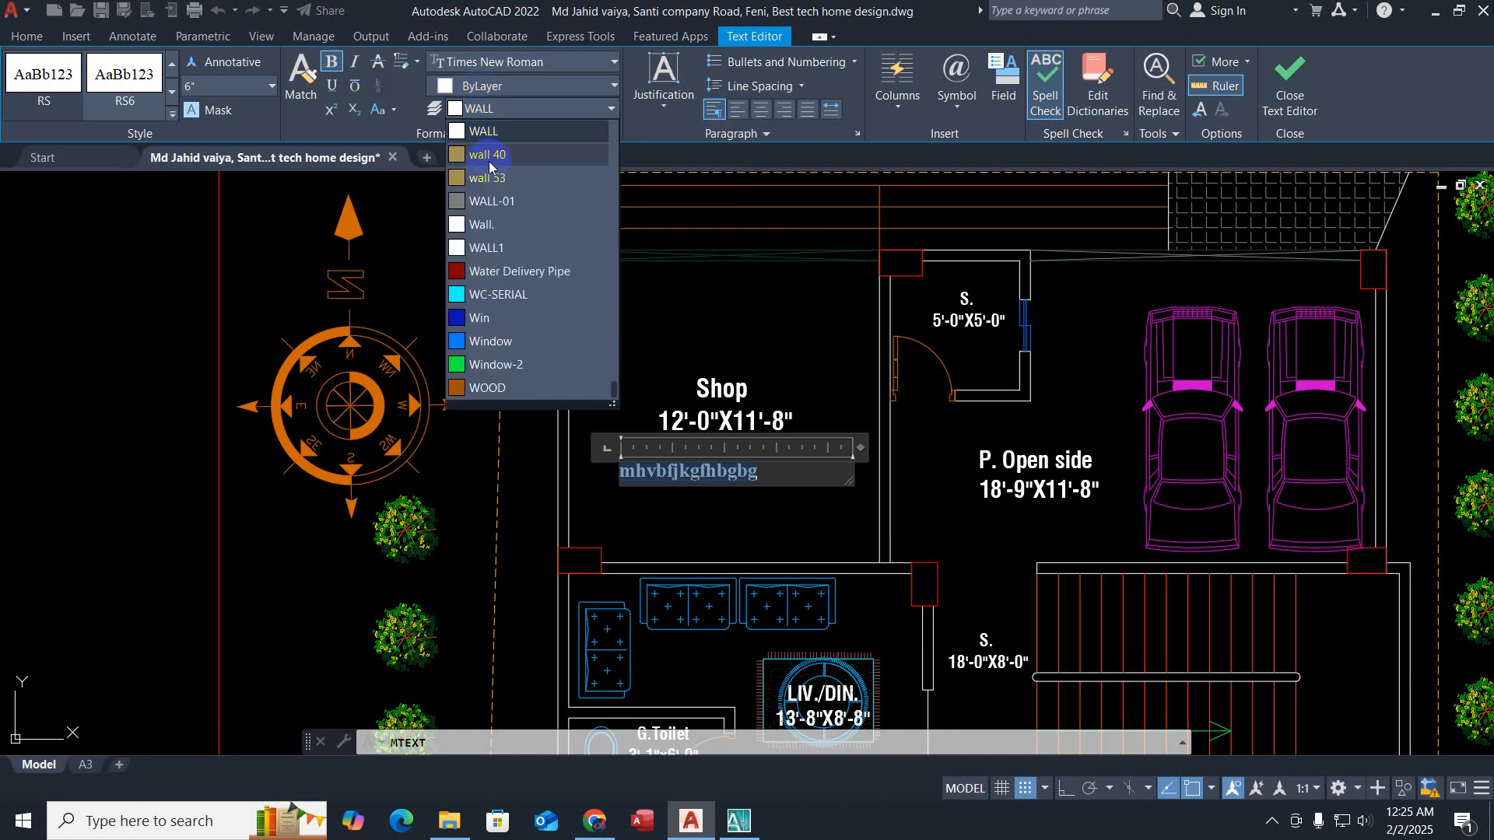
left_click(487, 295)
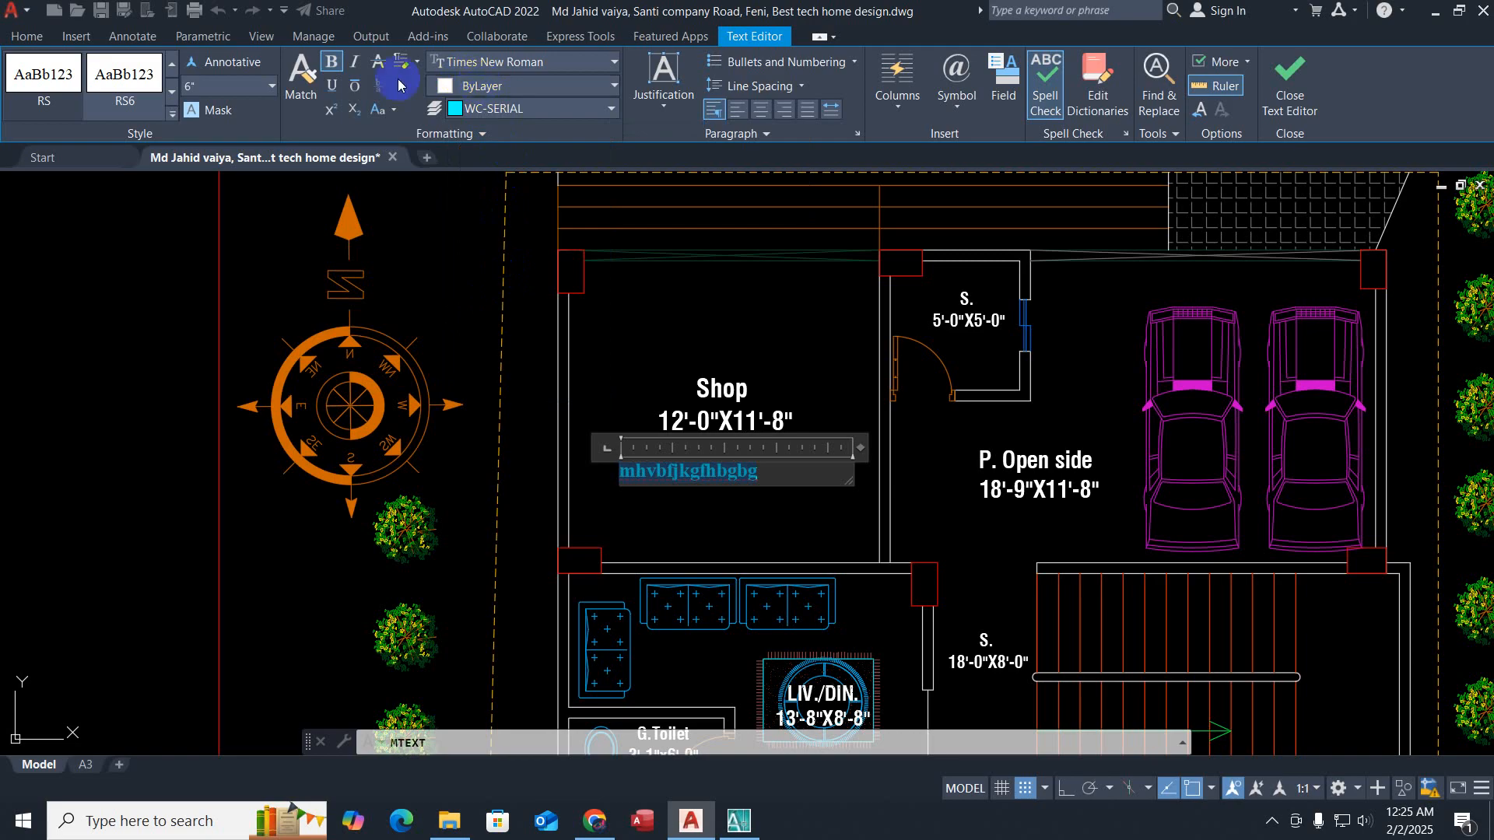
Step: Apply the RS6 text style and the Times New Roman font to the text
left_click(37, 73)
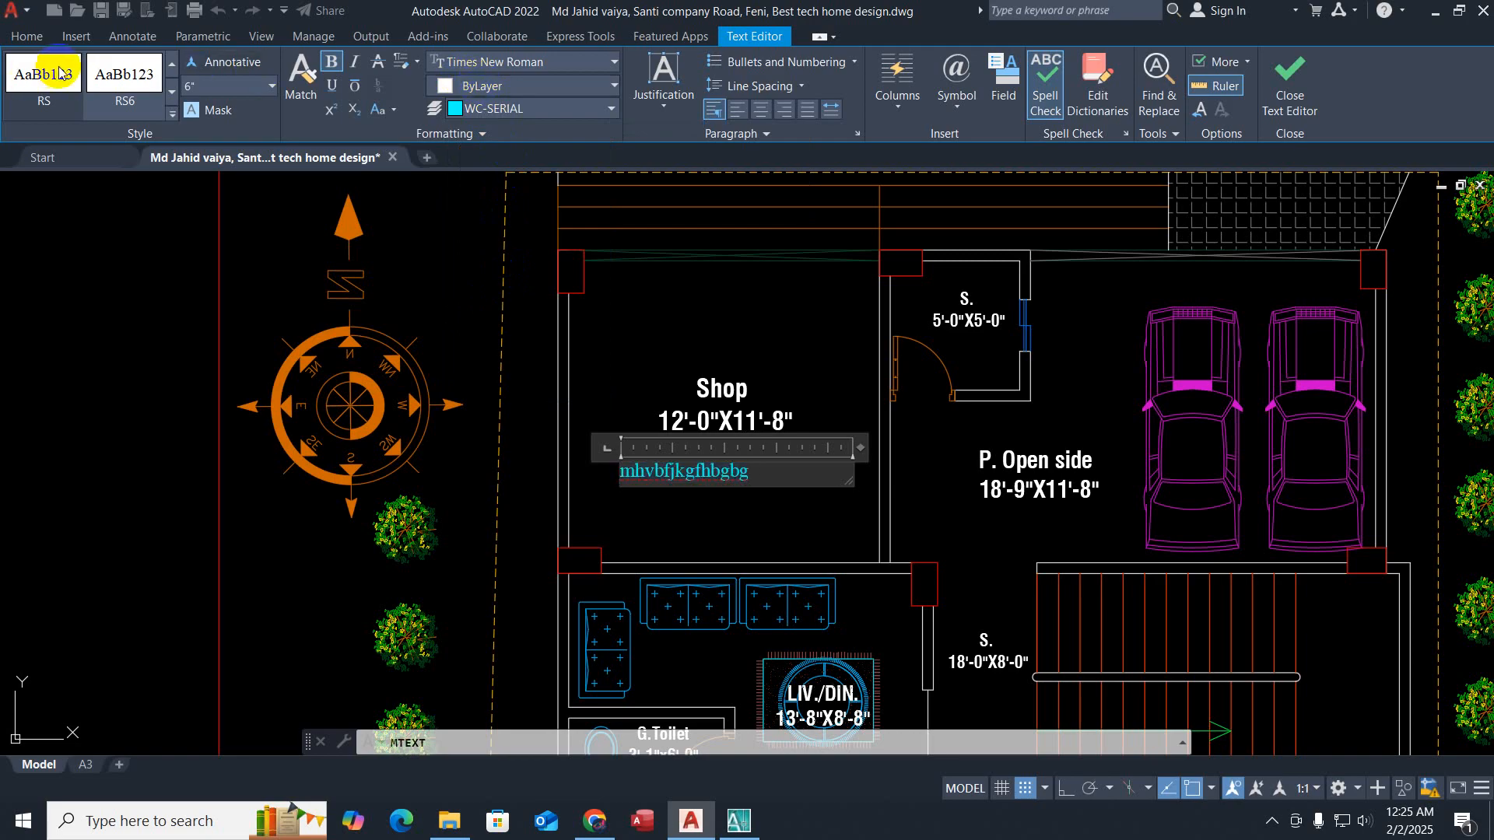
left_click(106, 72)
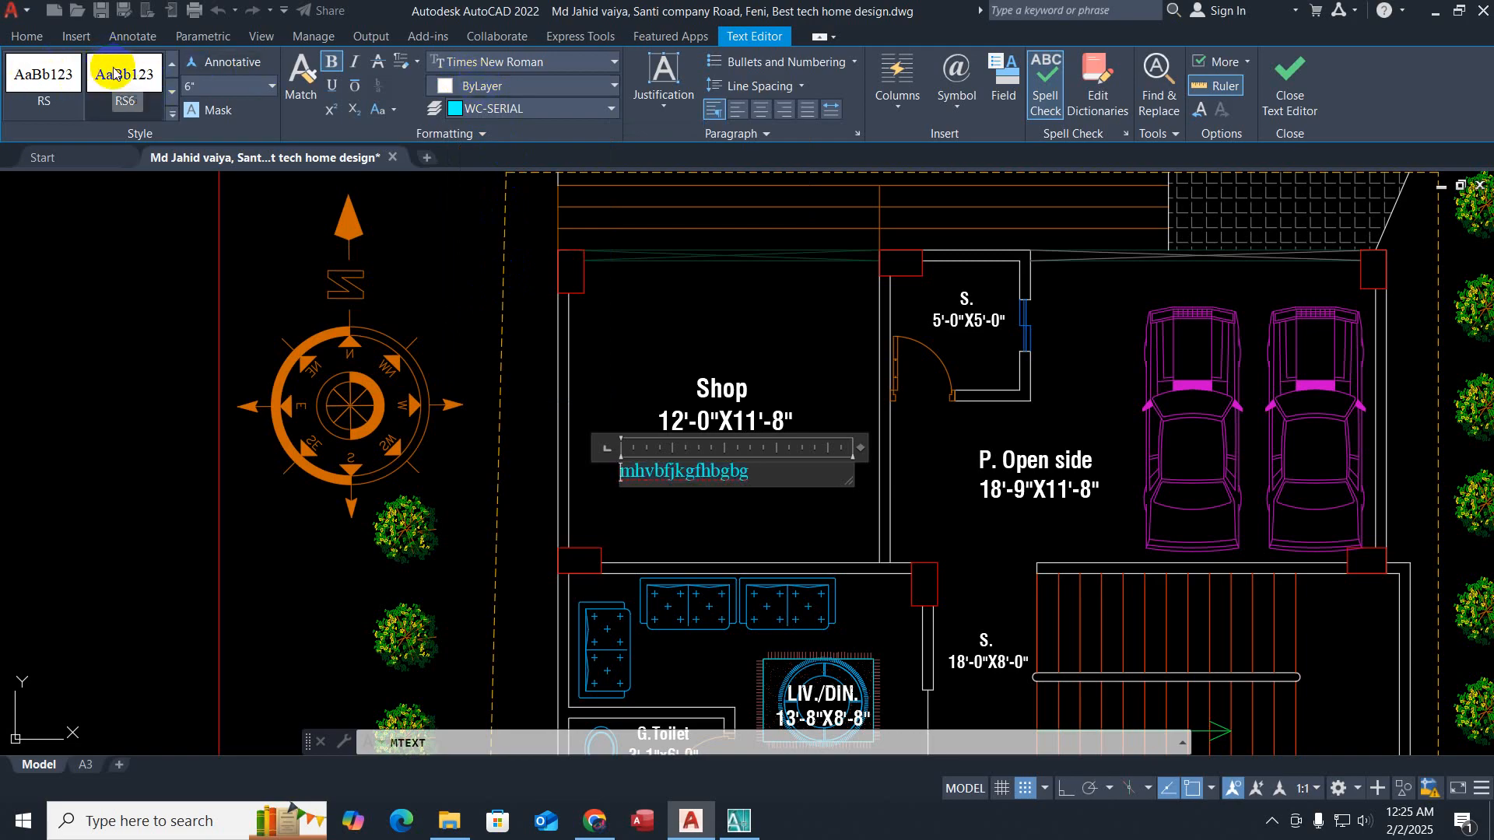
left_click(514, 66)
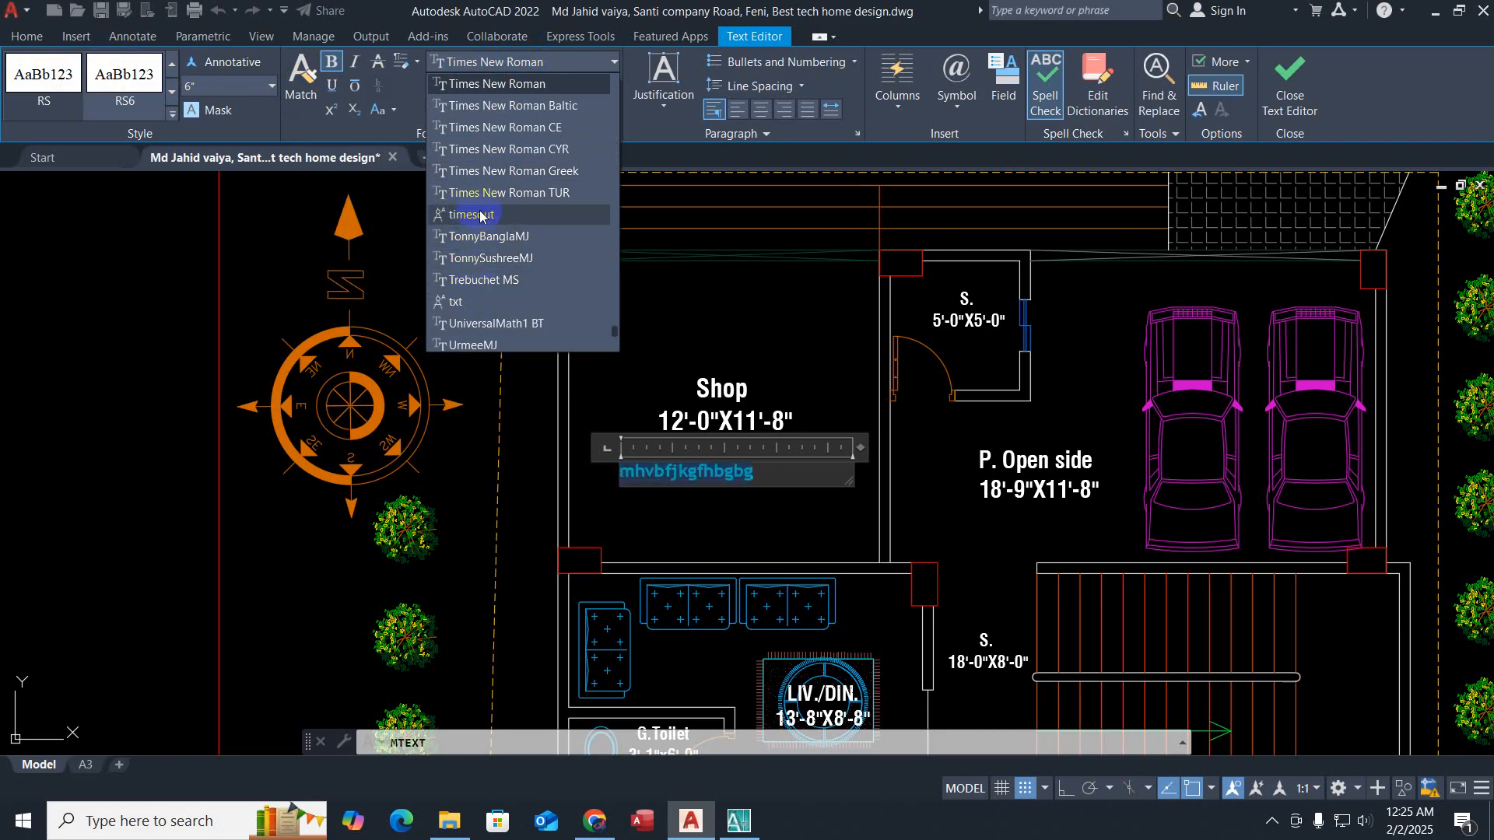
left_click(507, 83)
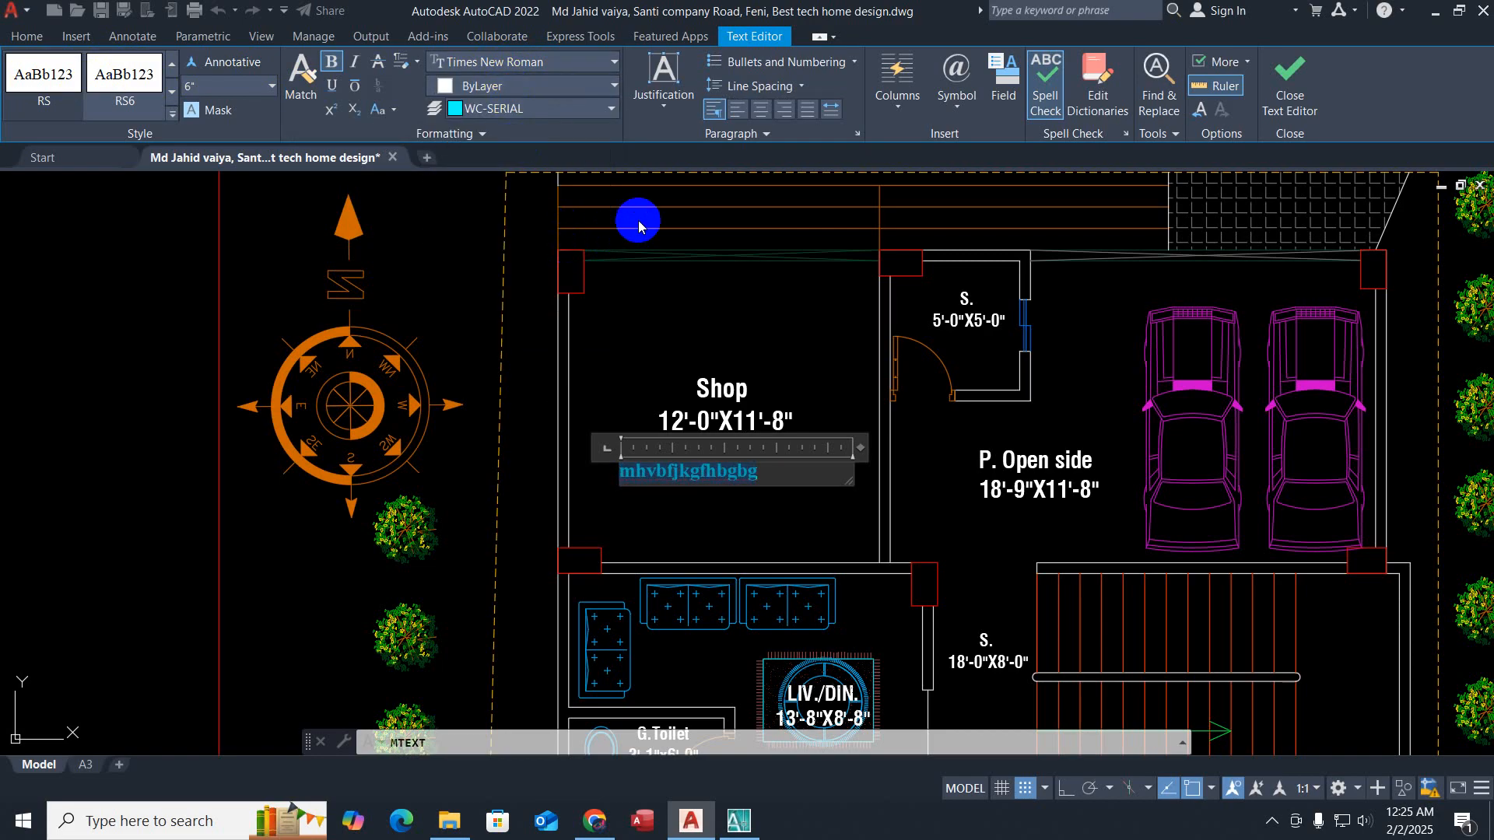
Step: Try centred and right alignment on the text and settle on justified alignment
left_click(760, 110)
left_click(785, 112)
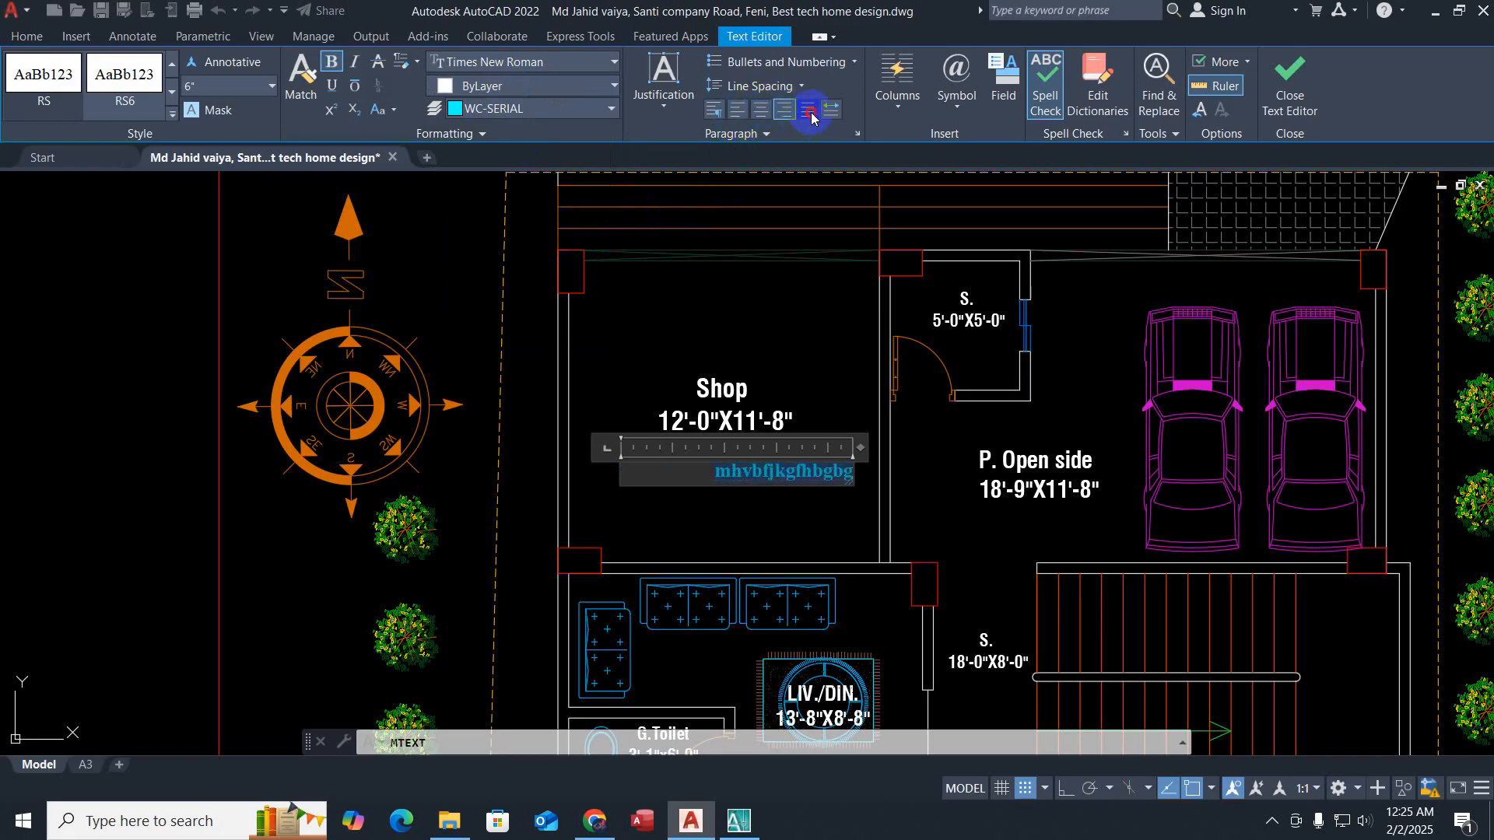
left_click(810, 113)
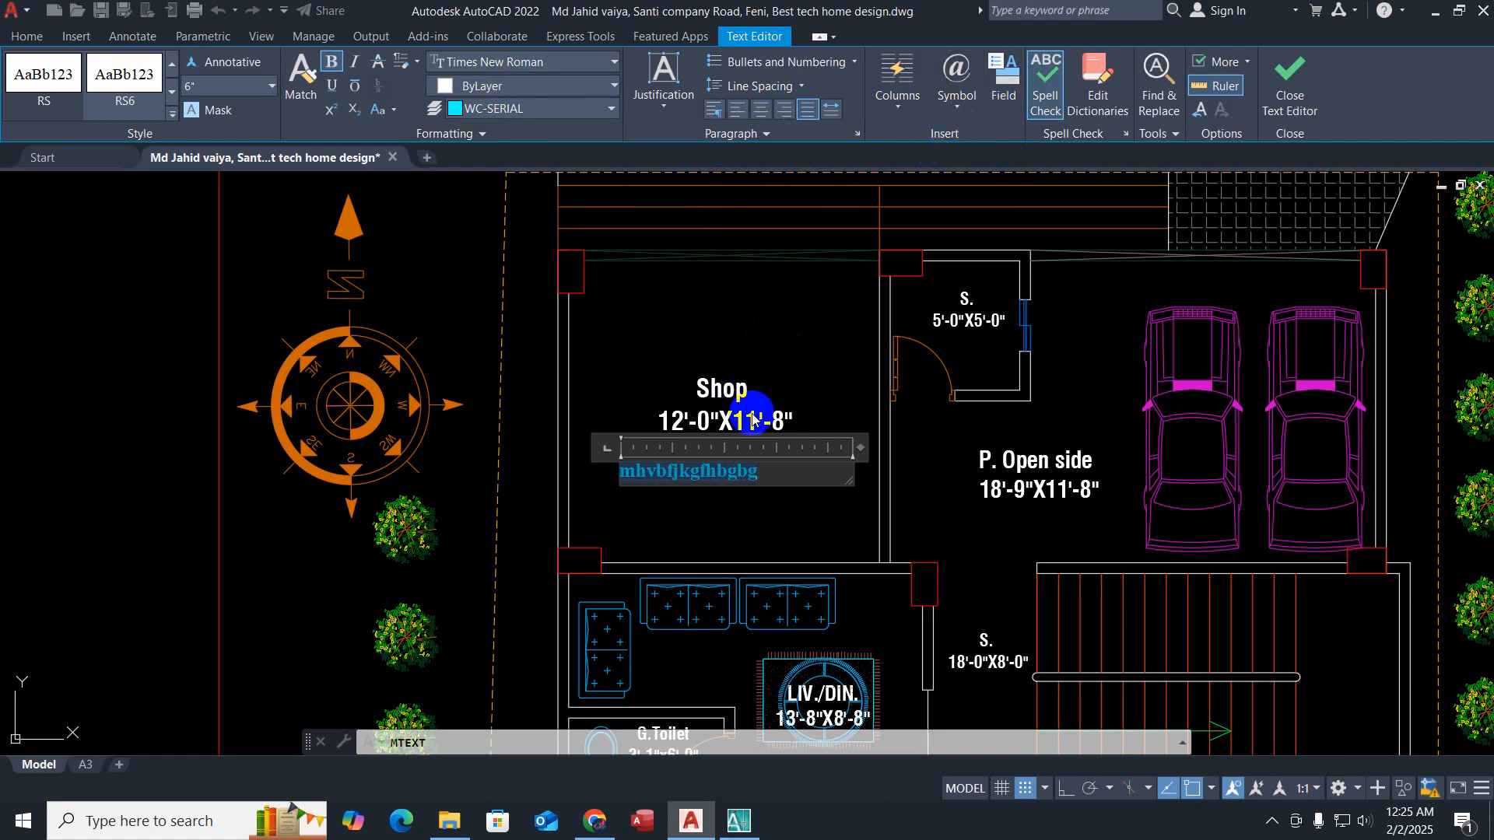
Step: Look through the list of insertable text symbols without inserting any and finish editing the text
left_click(956, 110)
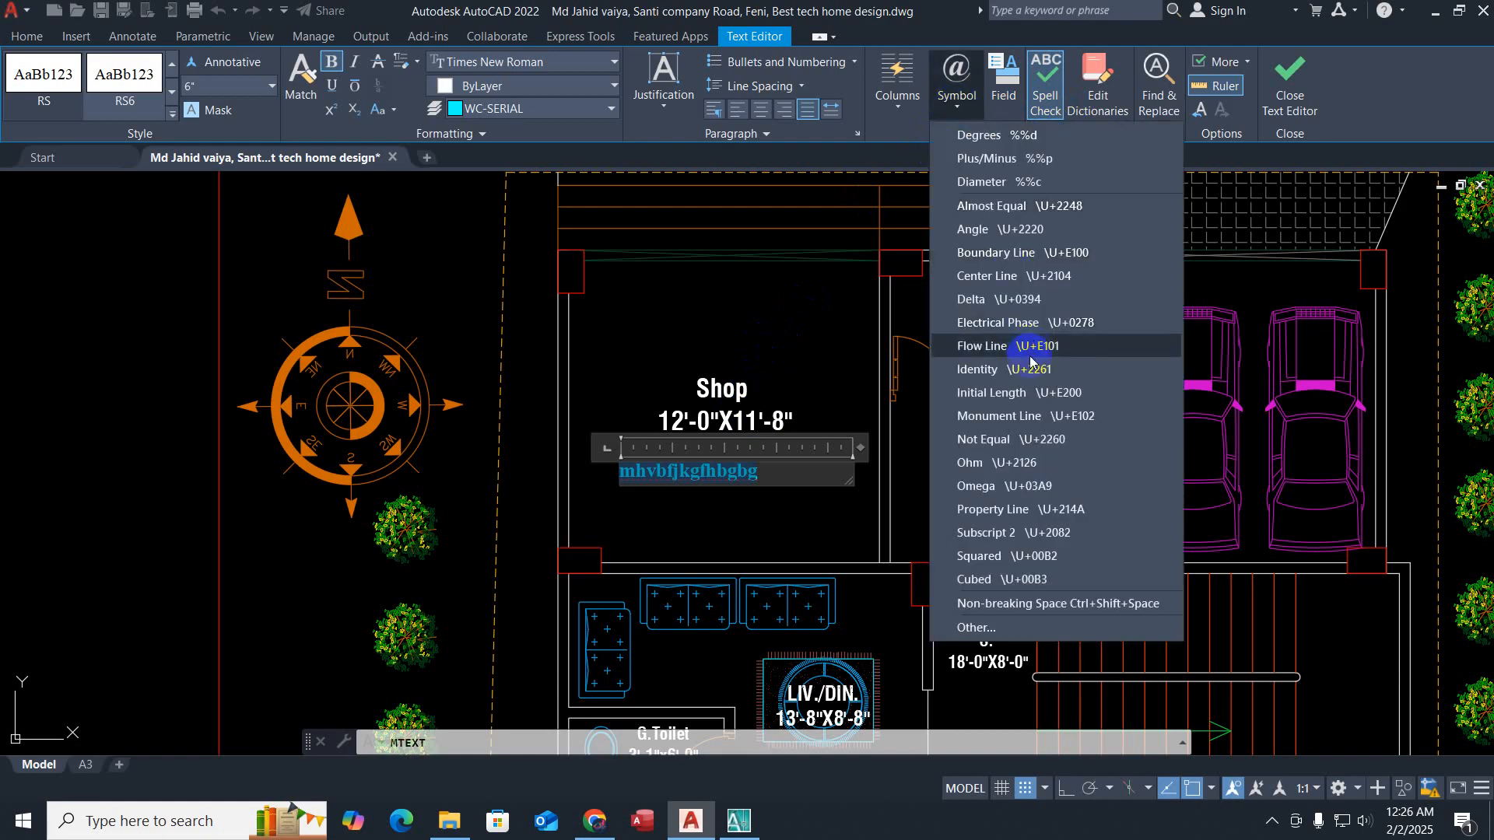
left_click(954, 111)
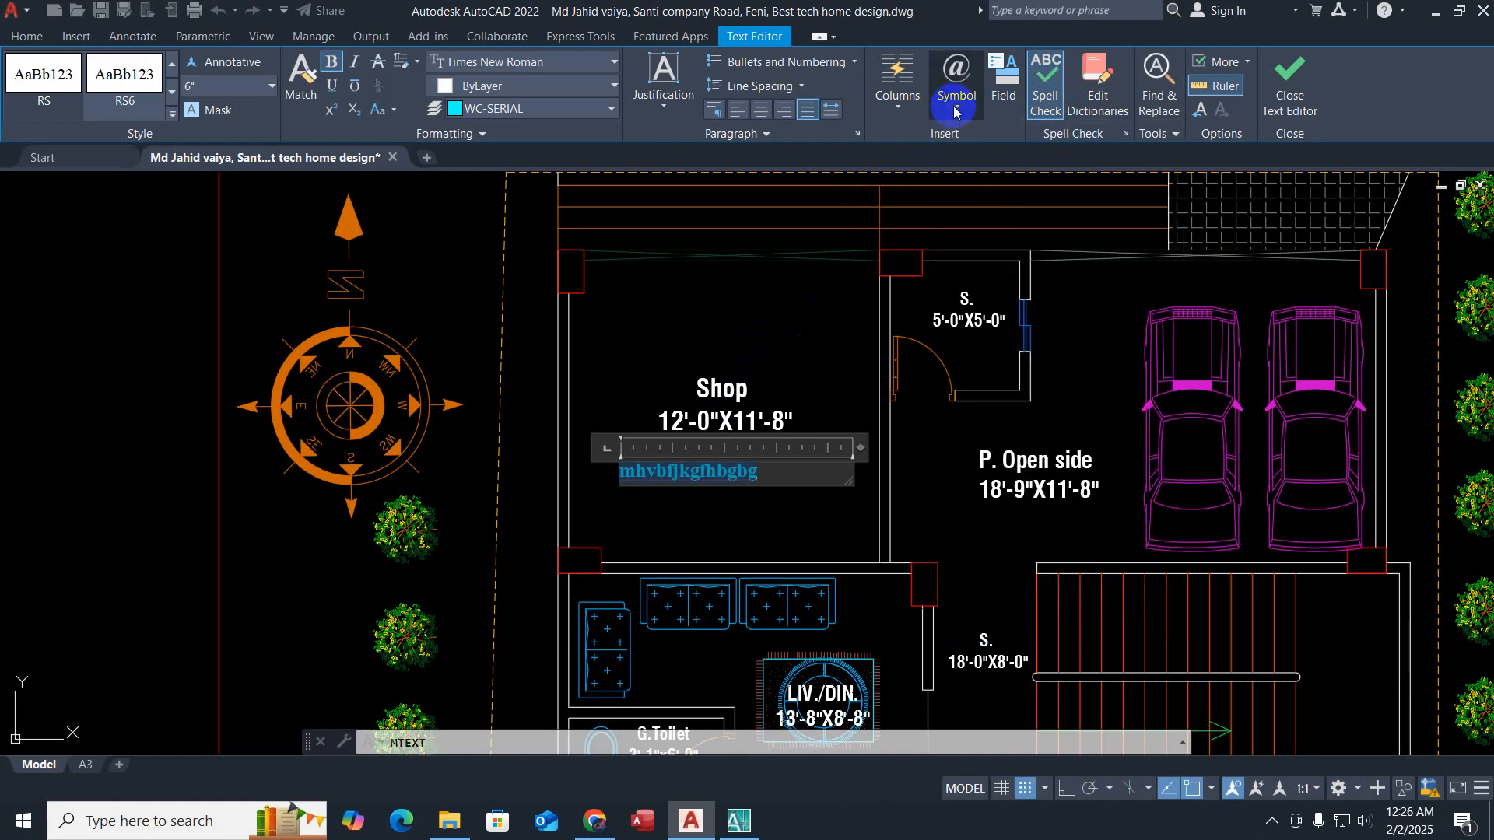
left_click(955, 112)
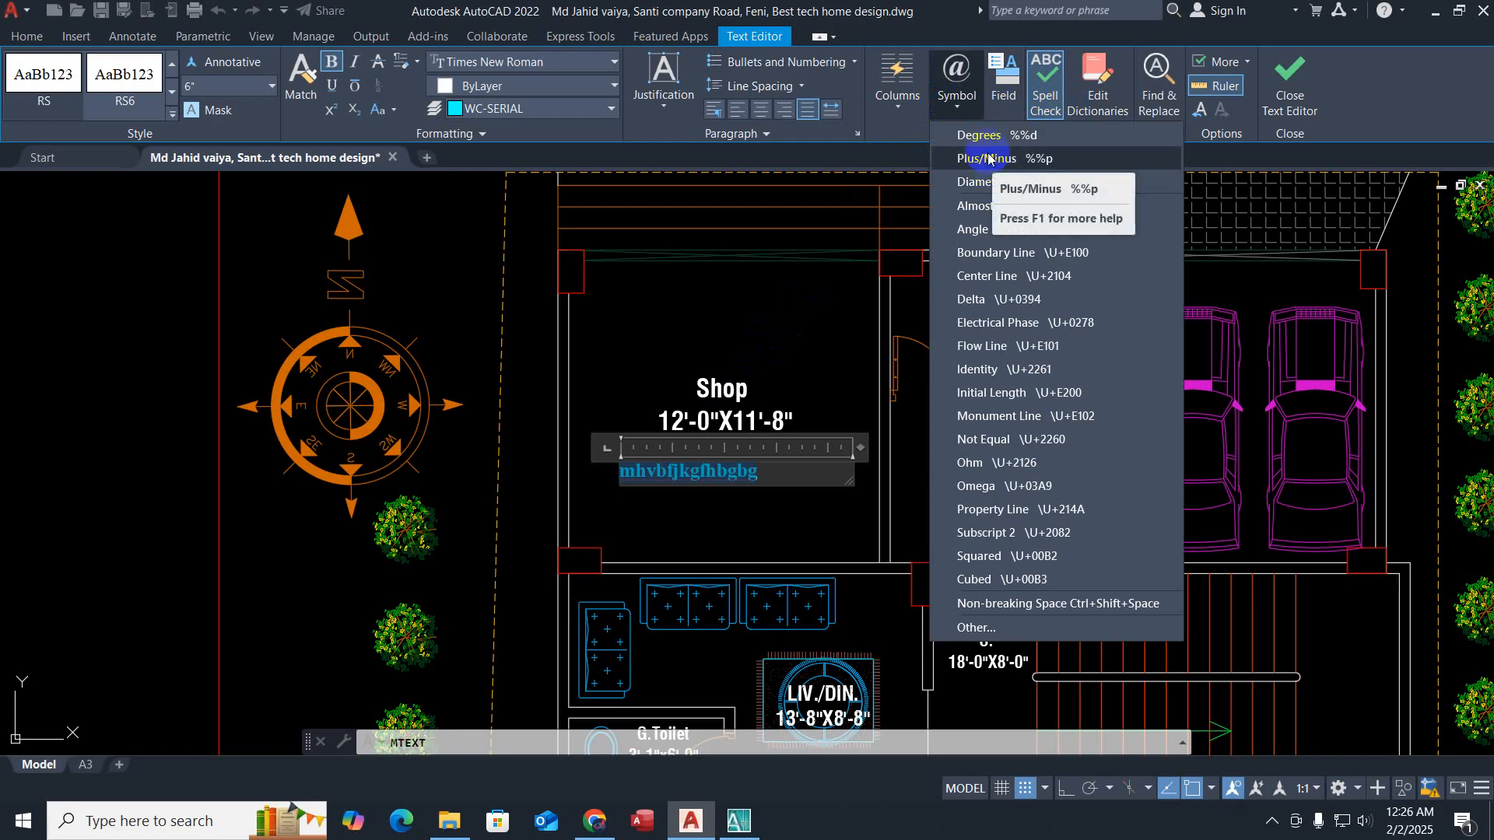
left_click(962, 110)
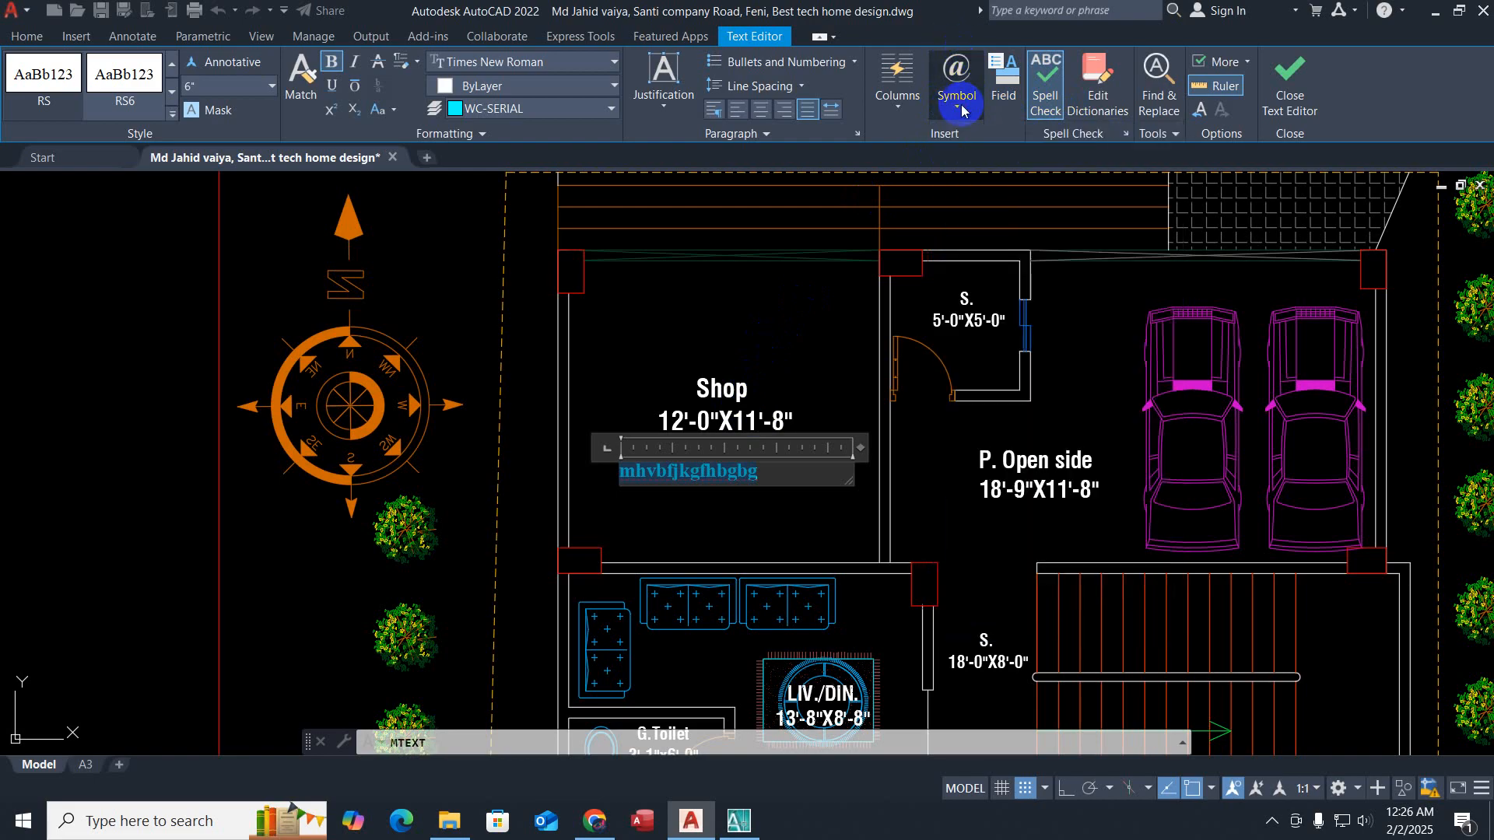
left_click(1291, 93)
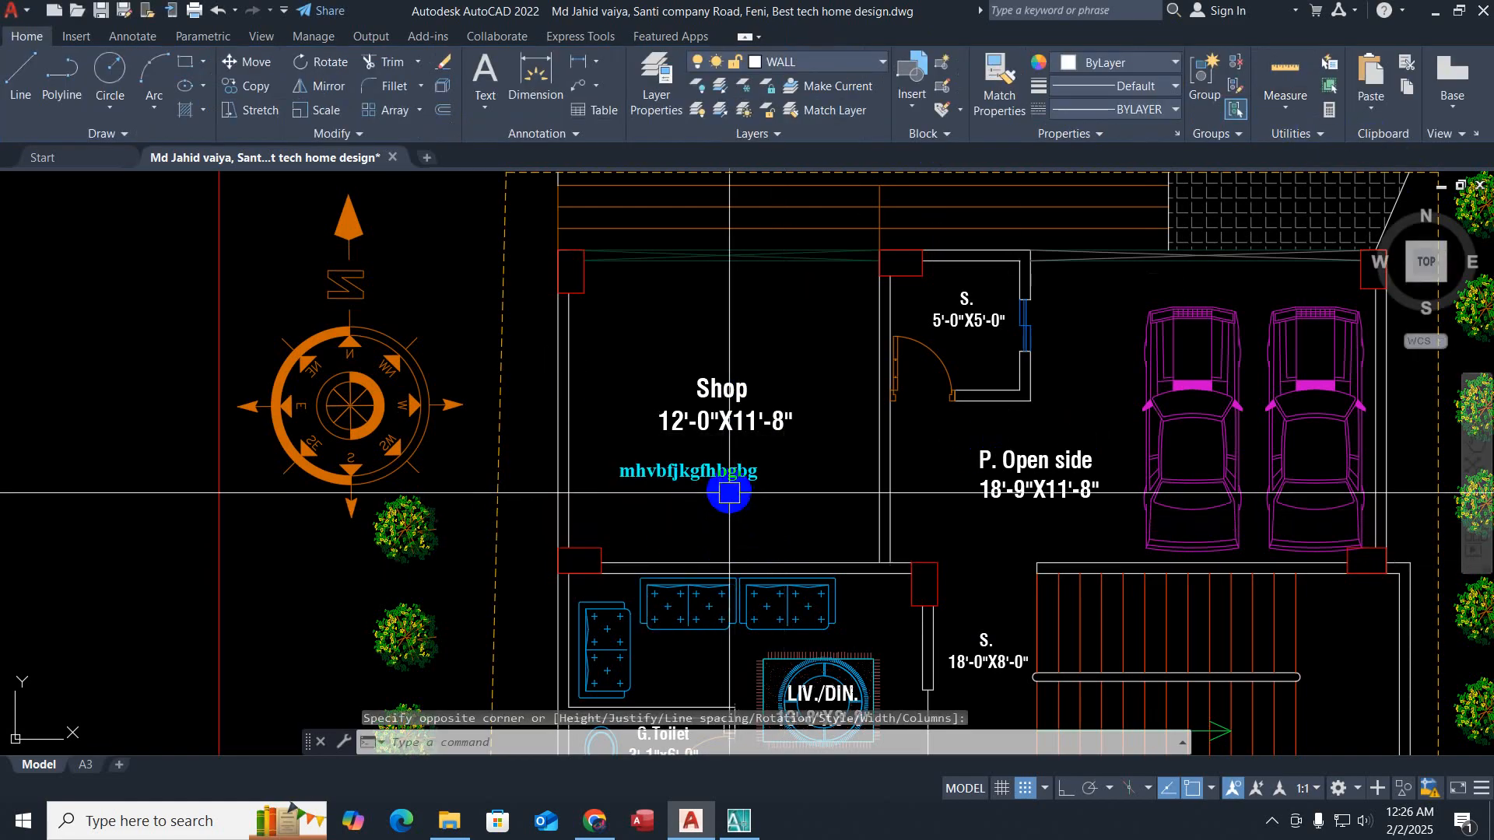
Step: Reopen the text below the Shop's size label and set the height of all its characters to 1'
double_click(704, 472)
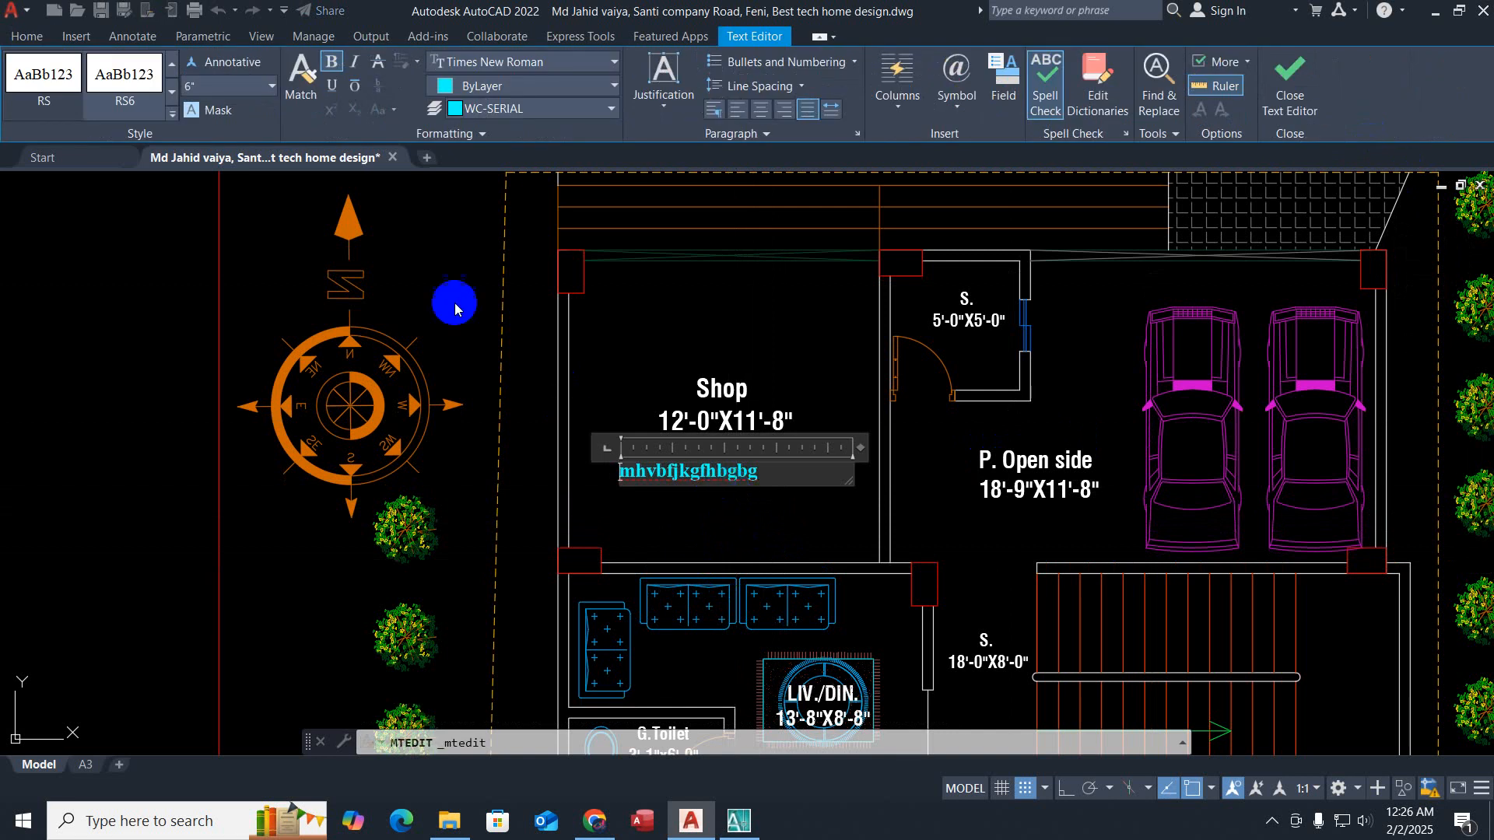
double_click(763, 475)
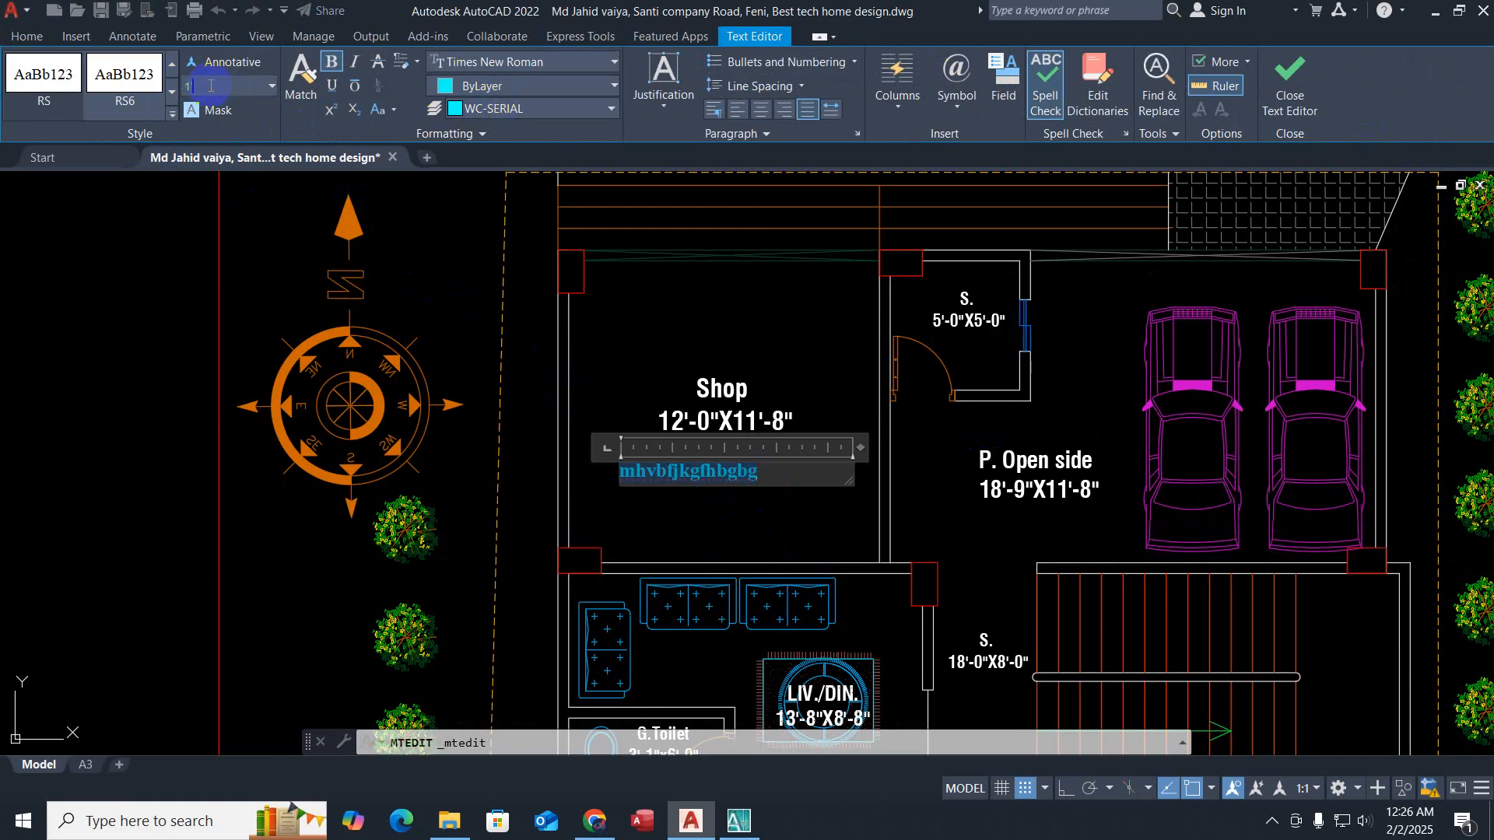
left_click(210, 86)
type("1")
key("Return")
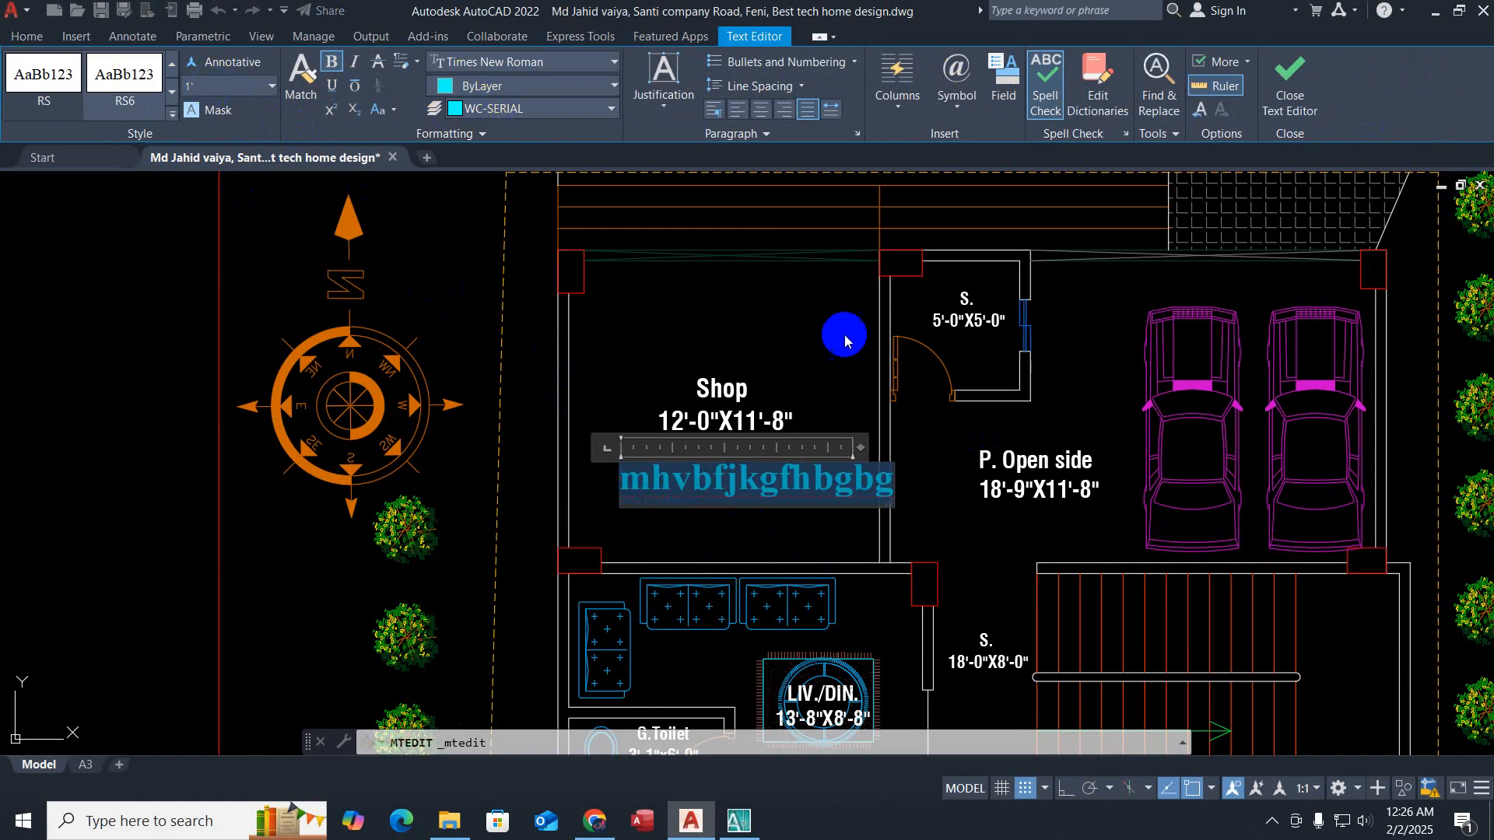
left_click(1287, 78)
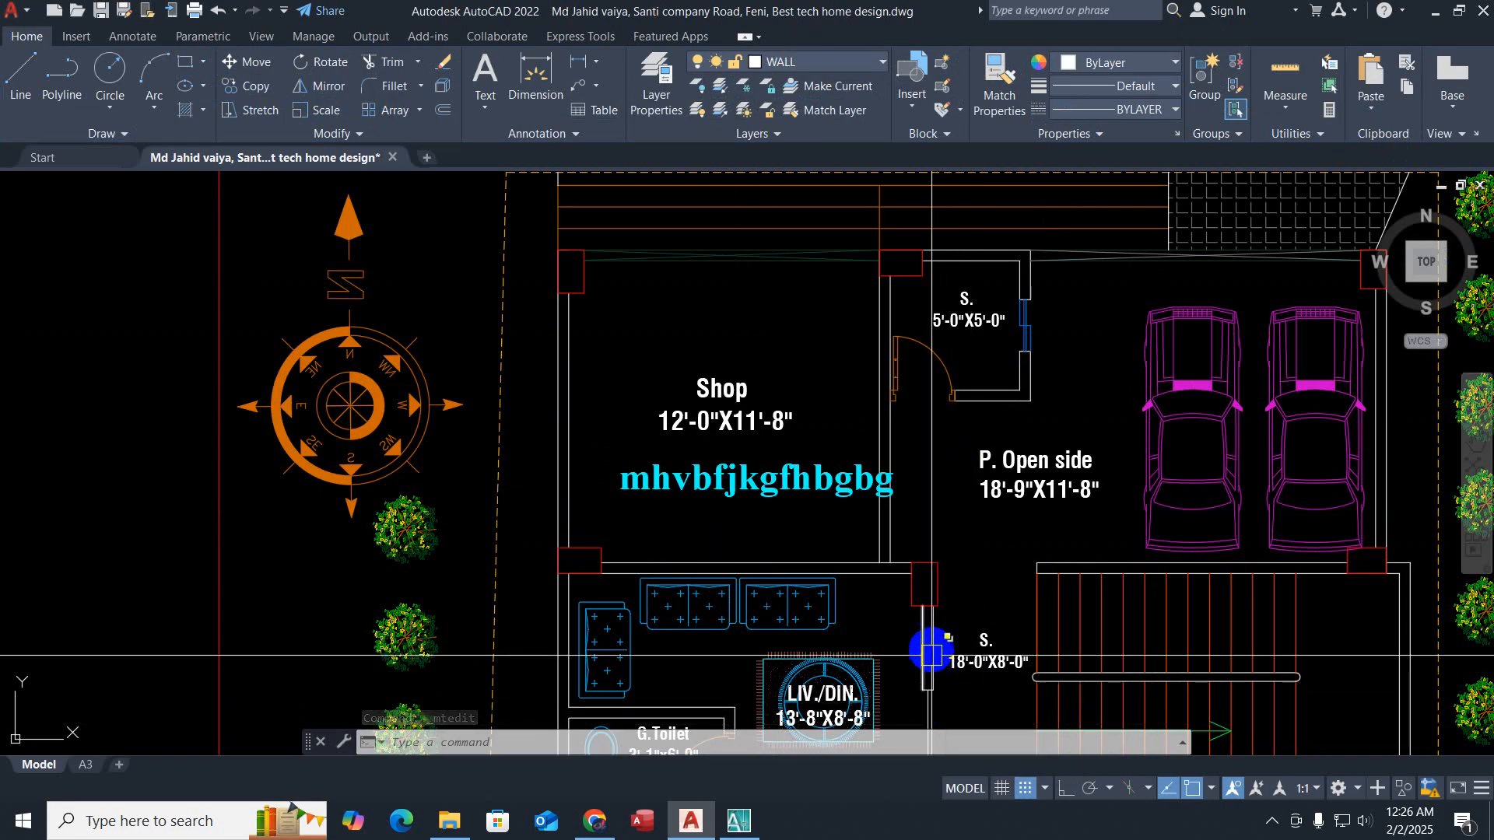
Step: Replace the entire content of the text below the Shop's size label with a person's first name
scroll(856, 506, "down", 3)
middle_click_drag(899, 590, 774, 446)
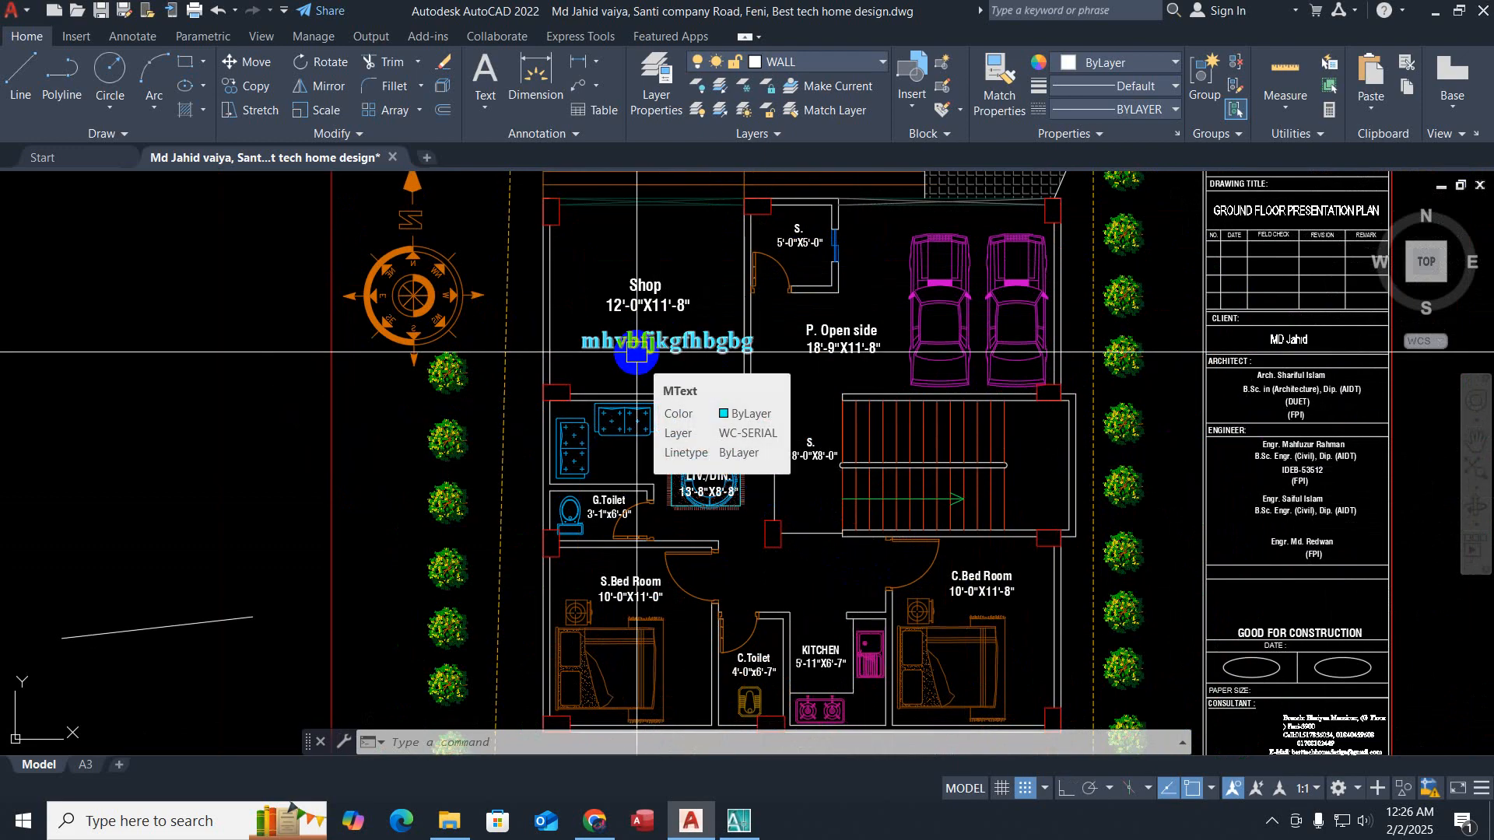
double_click(689, 340)
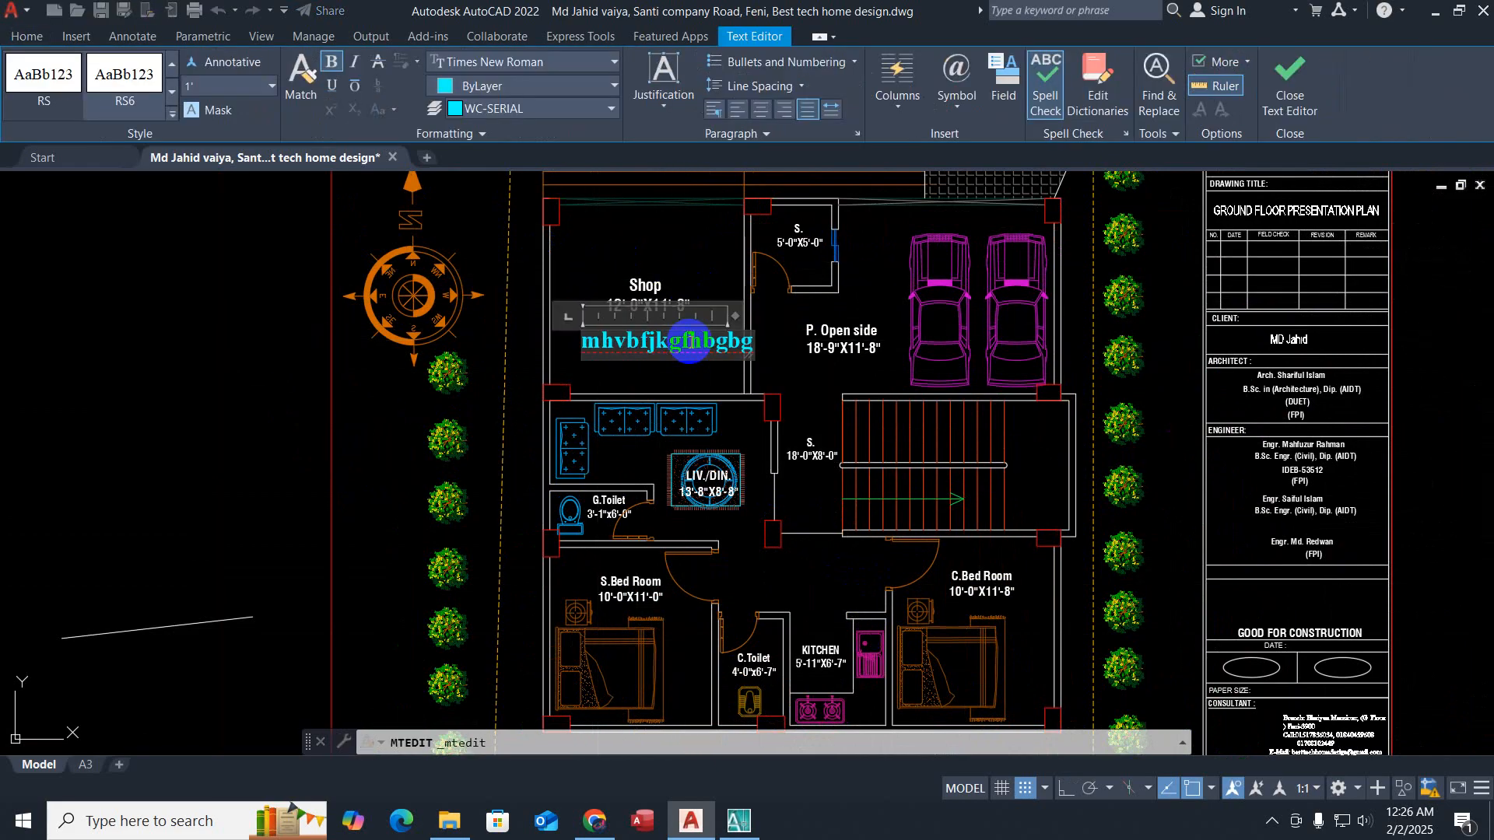
key("ctrl+a")
key("Delete")
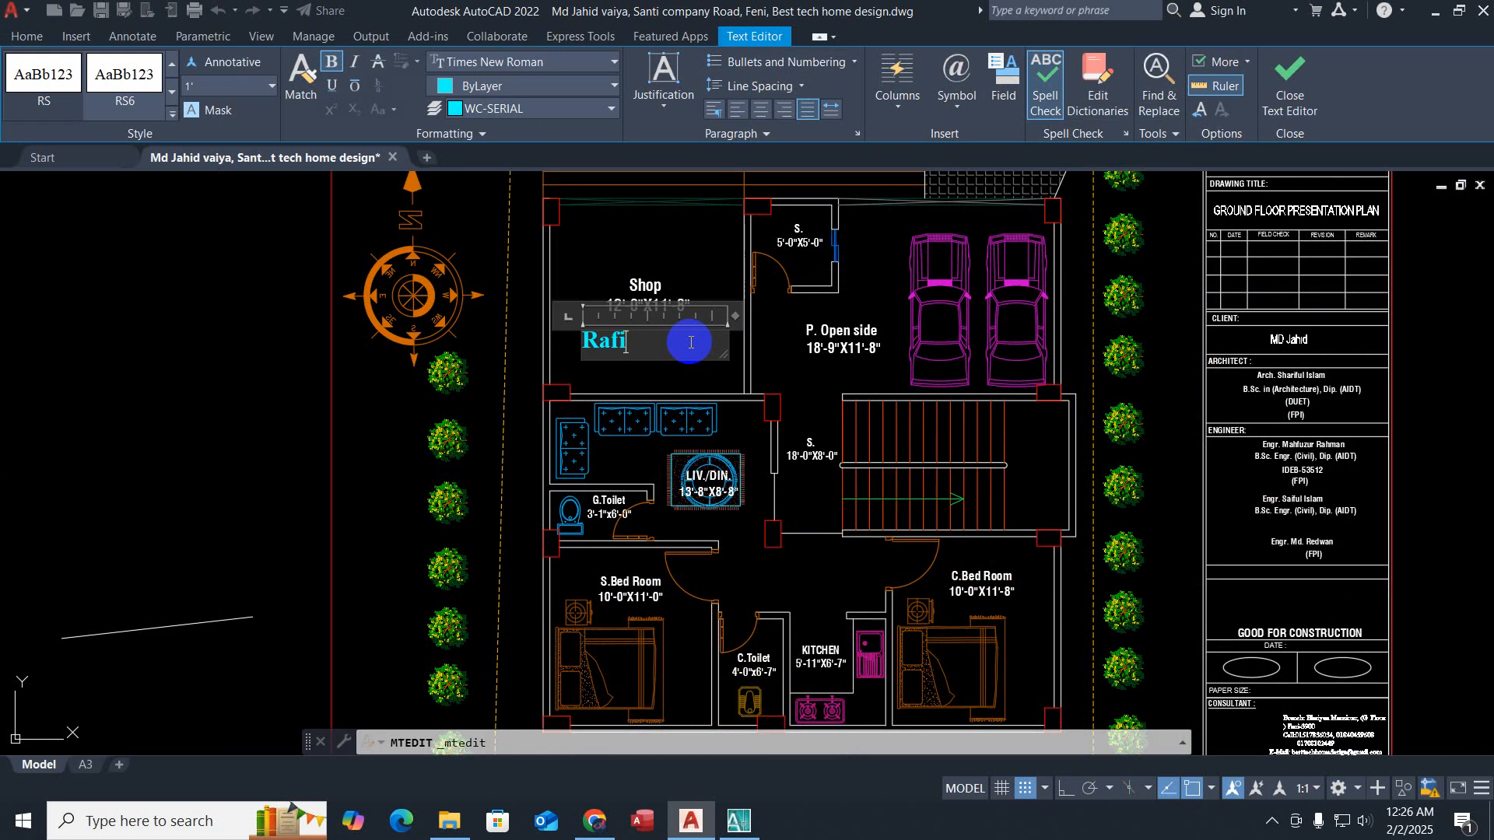
Step: Set the height of the name text inside the Shop to 8"
double_click(691, 343)
left_click(215, 87)
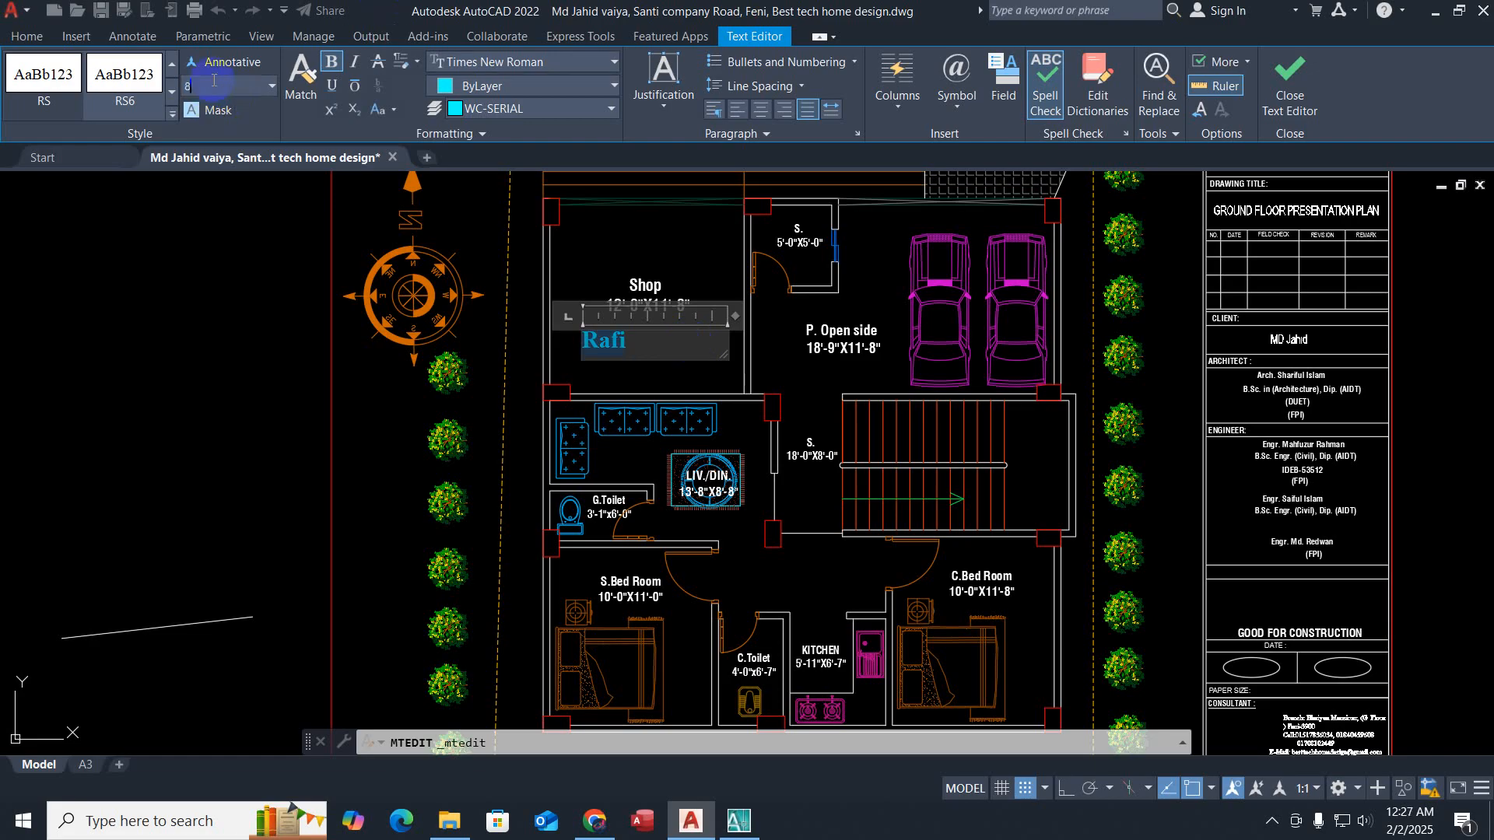
type("8")
key("Return")
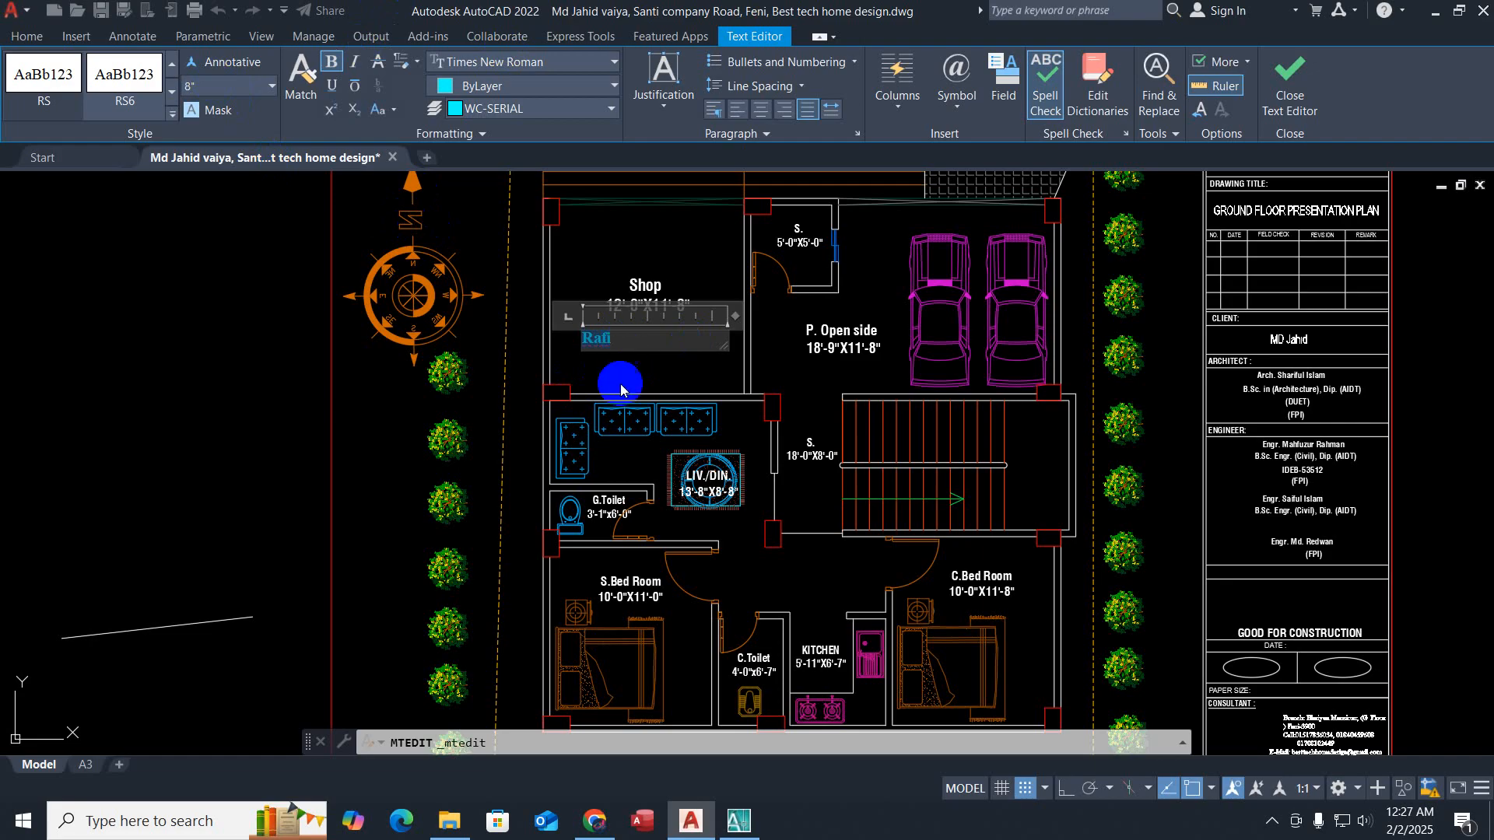
Step: Set the height of all the name text inside the Shop to 2' and finish editing it
left_click(661, 349)
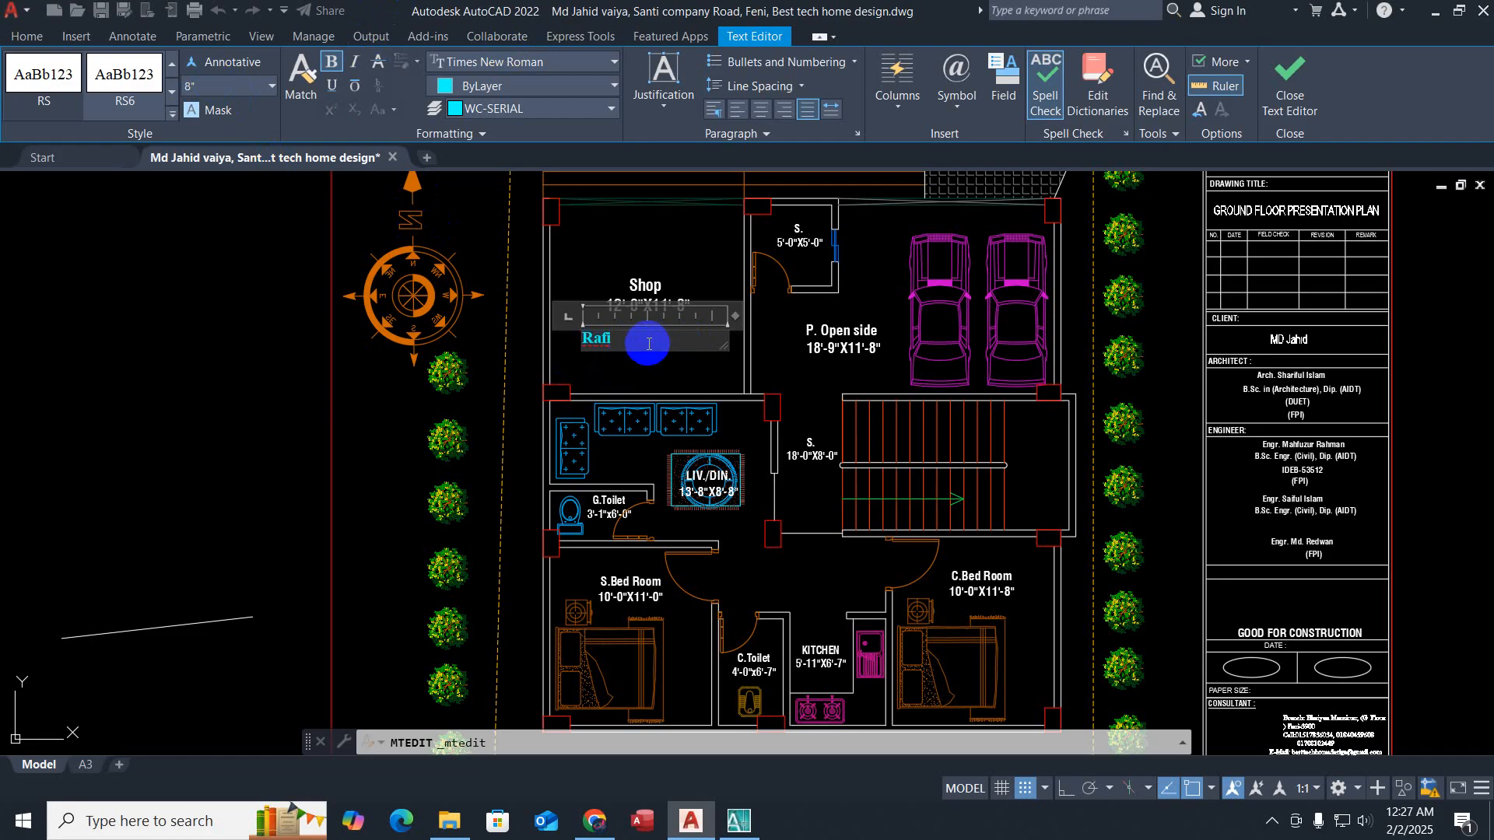
left_click_drag(650, 343, 511, 357)
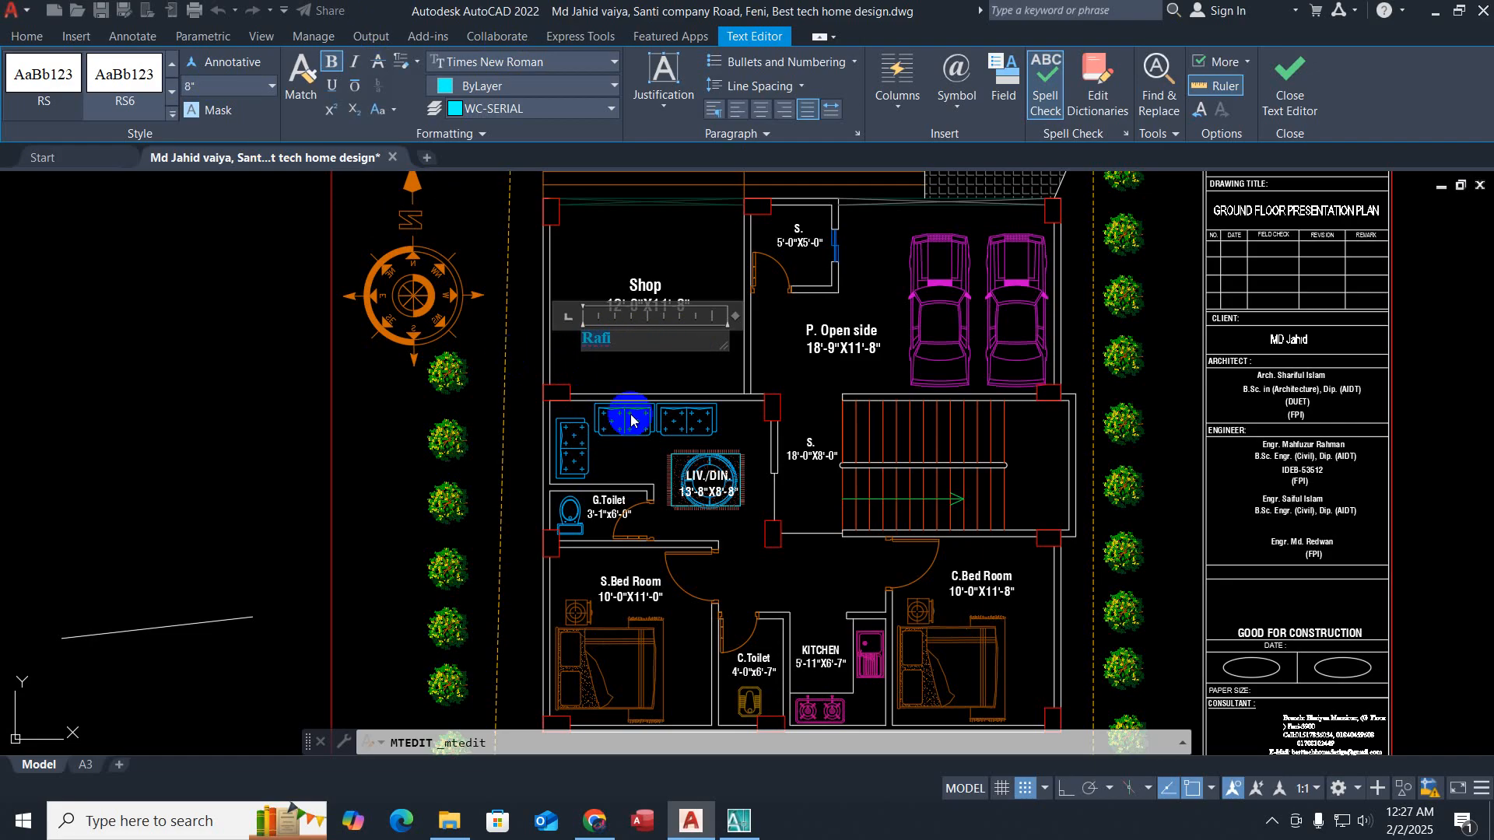
left_click(228, 89)
type("2'")
key("Return")
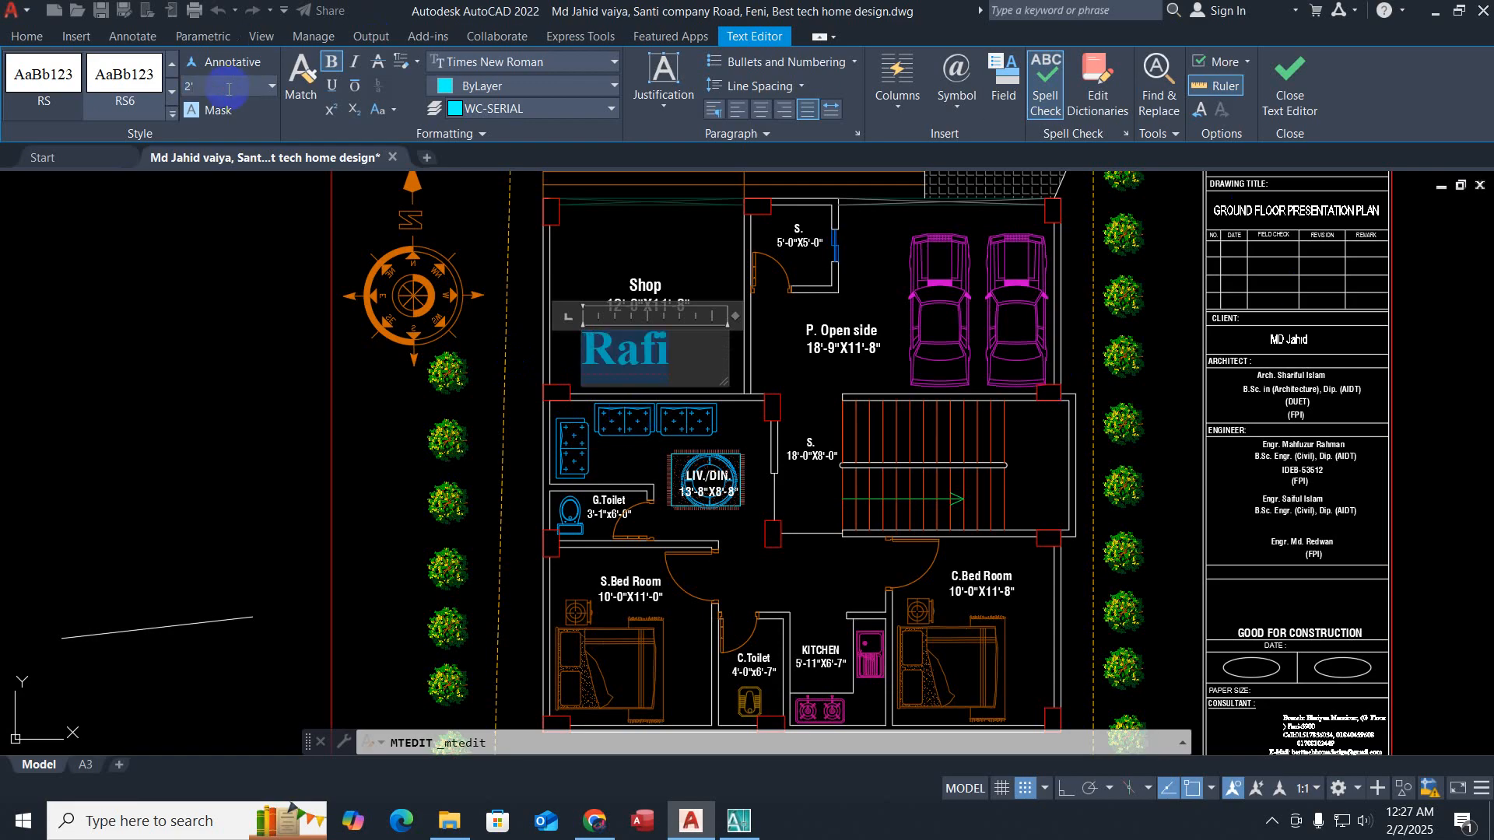
left_click(1289, 94)
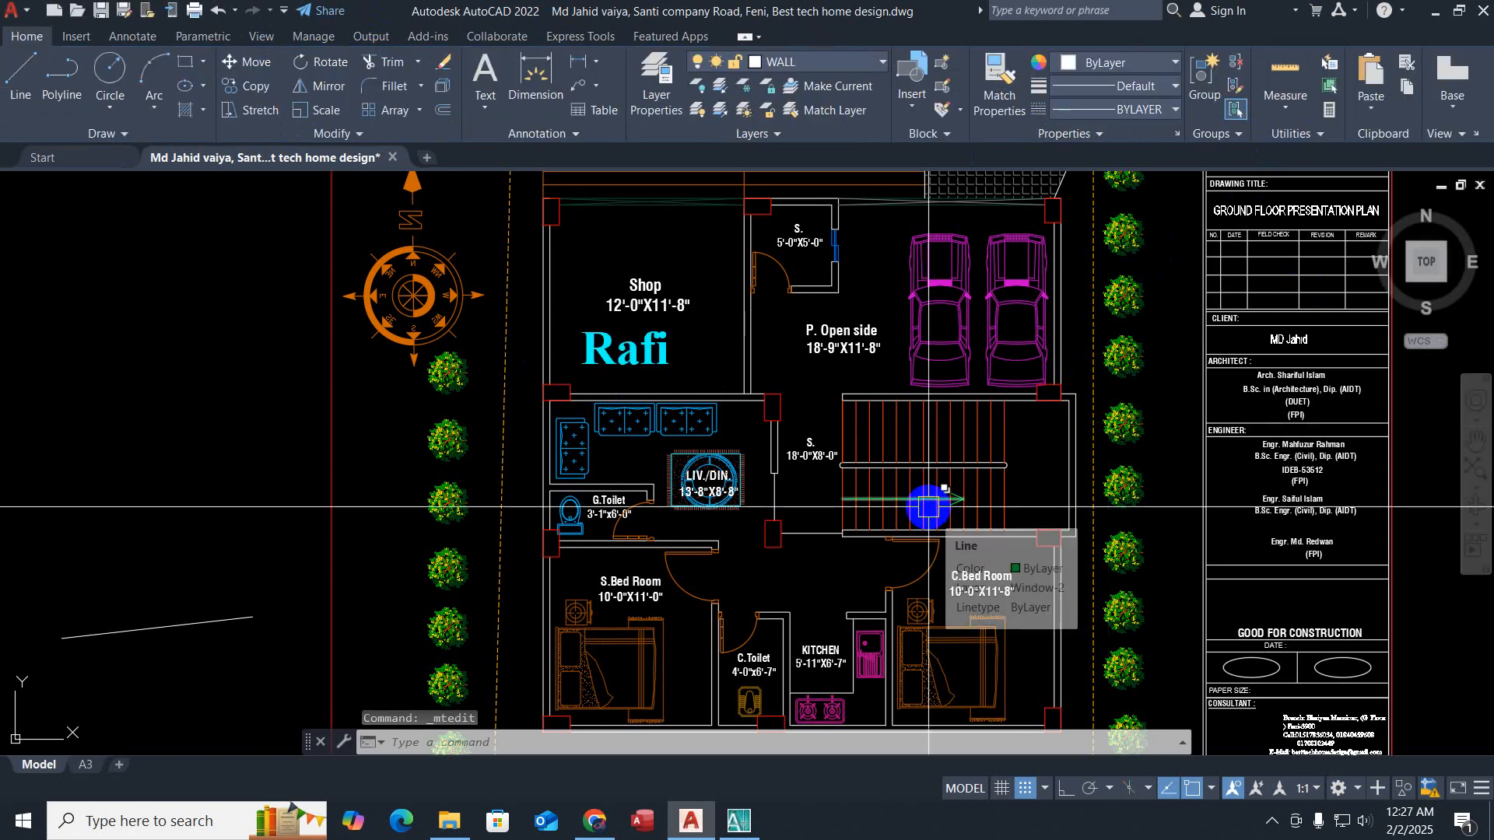
key("Escape")
key("Escape")
key("Escape")
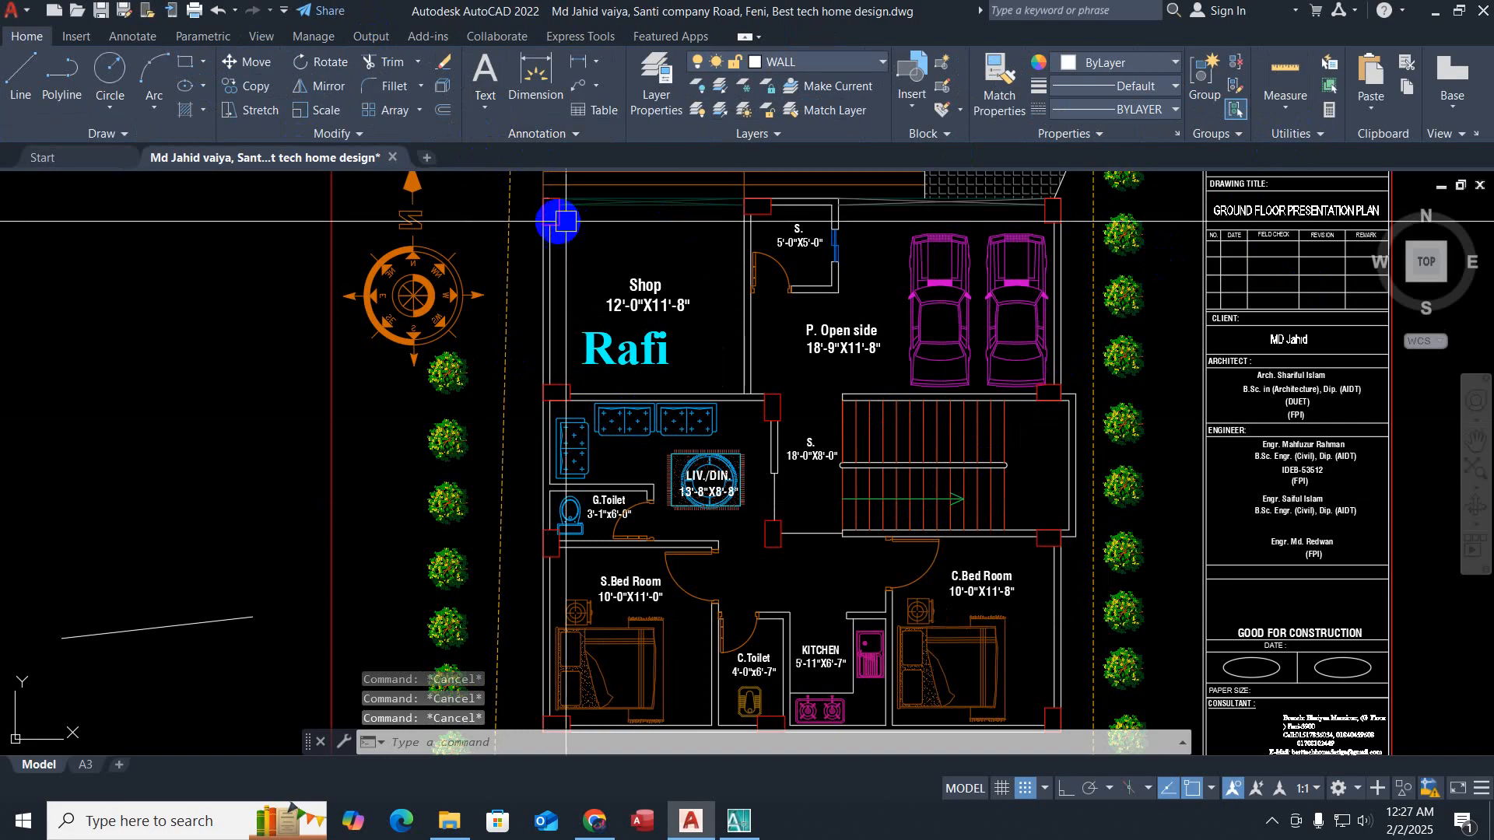
Step: Erase the name text below the Shop's size label
scroll(558, 327, "up", 2)
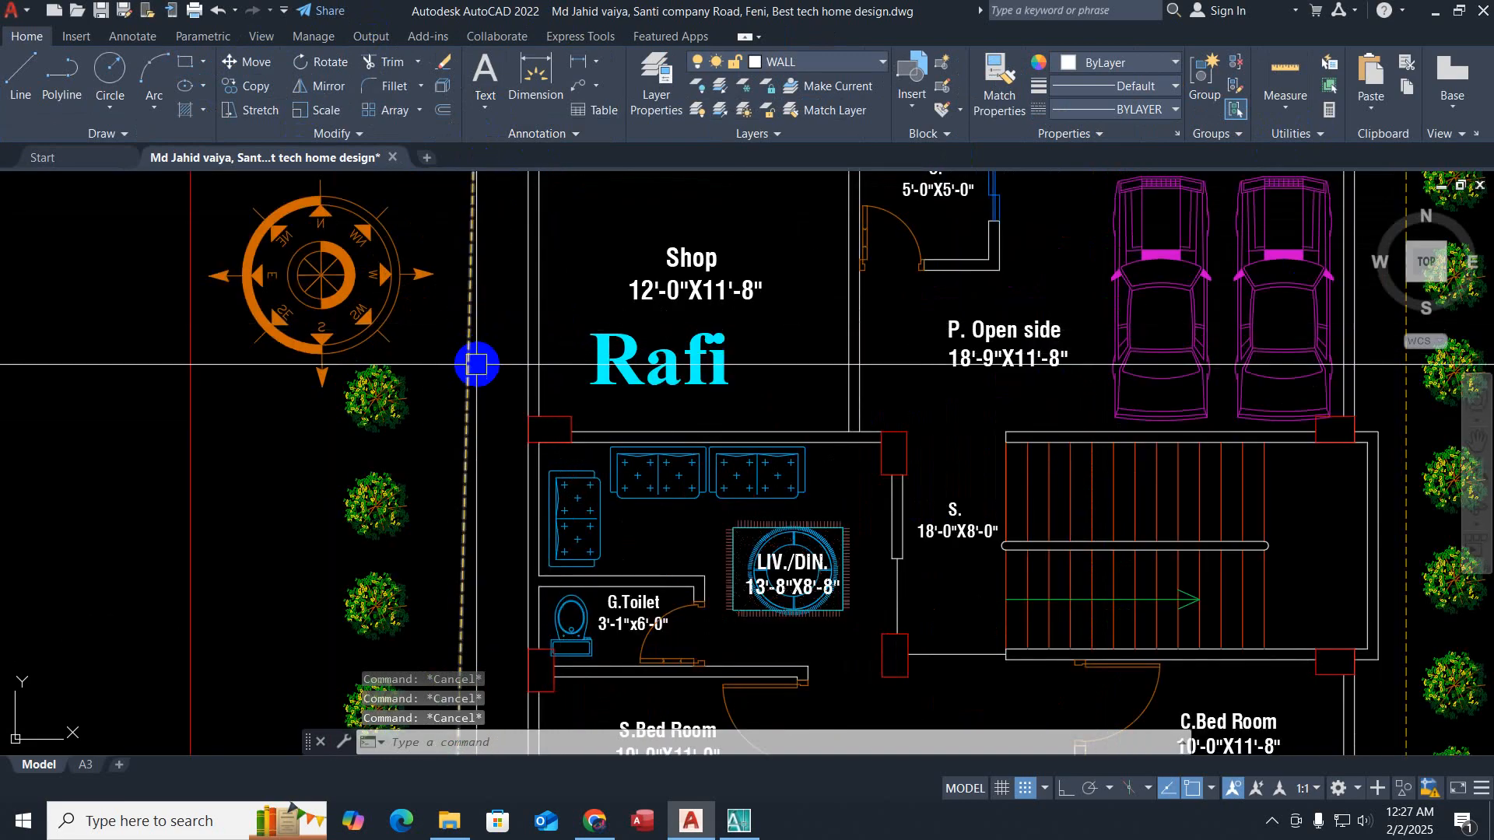
mouse_move(465, 350)
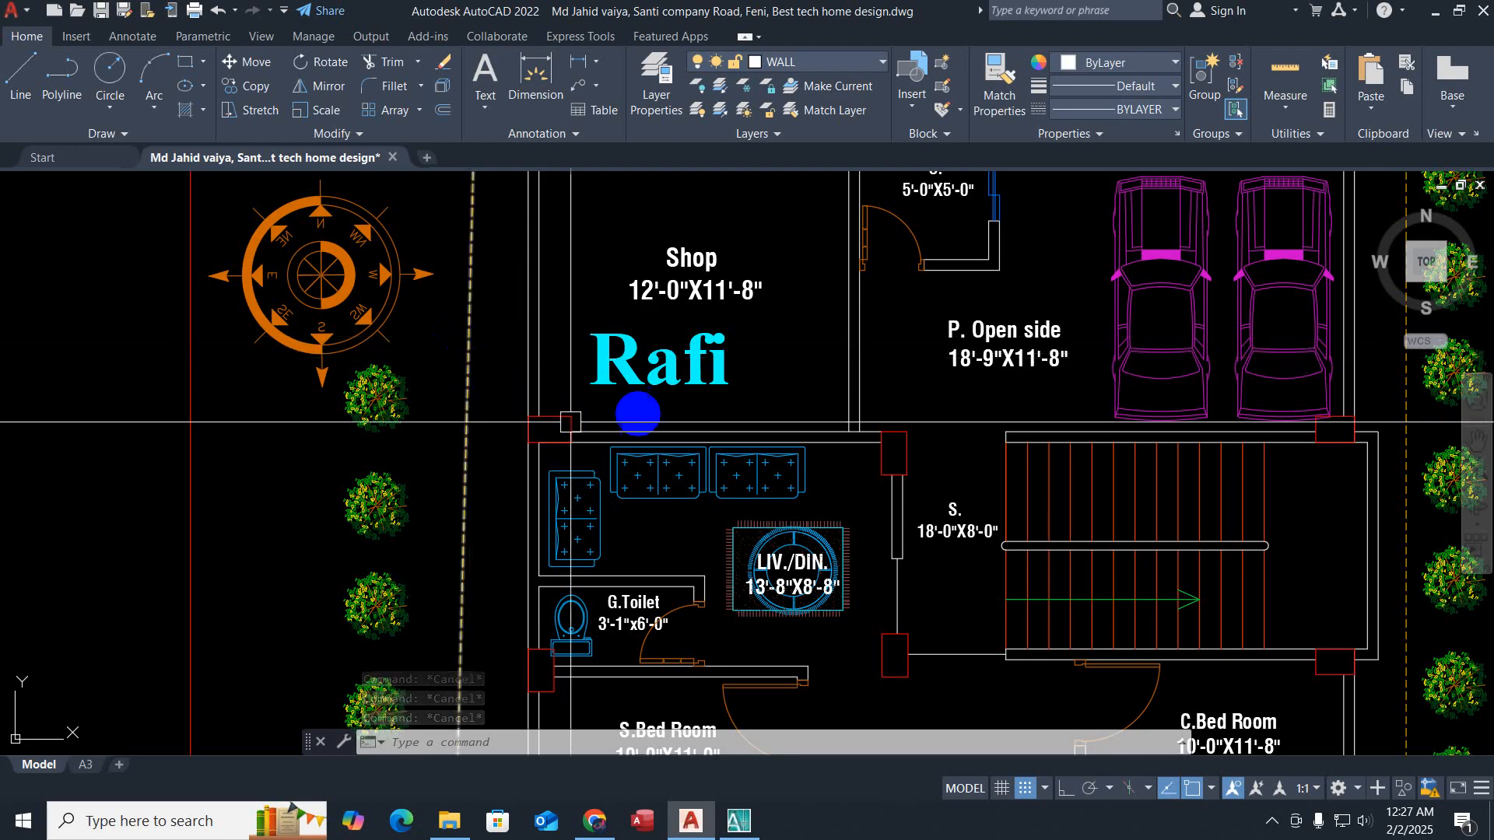
left_click(669, 380)
key("Delete")
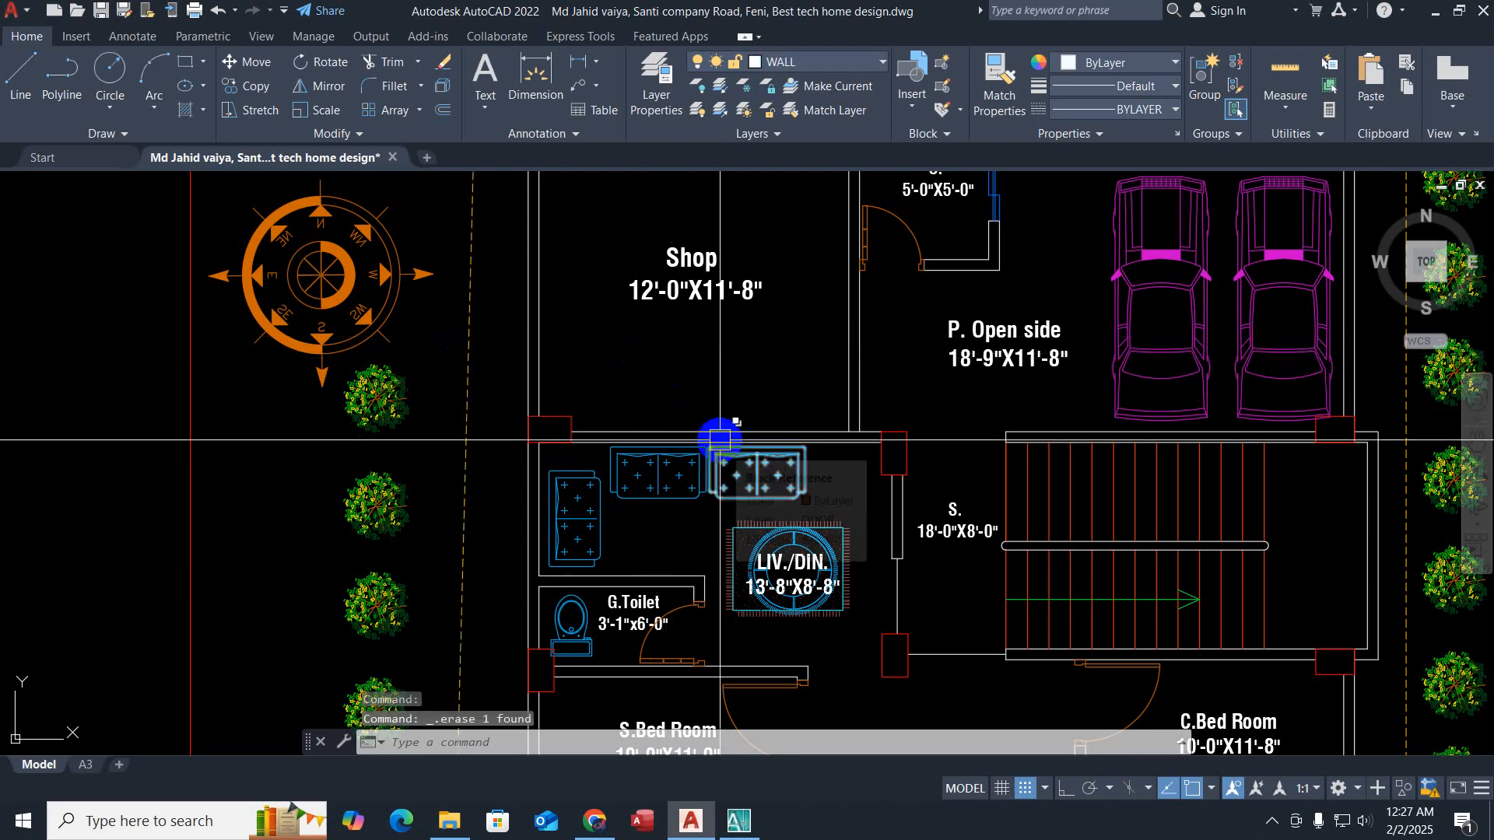
key("Escape")
key("Escape")
key("Escape")
Step: Erase the loose sloping line in the empty area outside the plan's red border
scroll(747, 469, "down", 2)
middle_click_drag(747, 469, 894, 330)
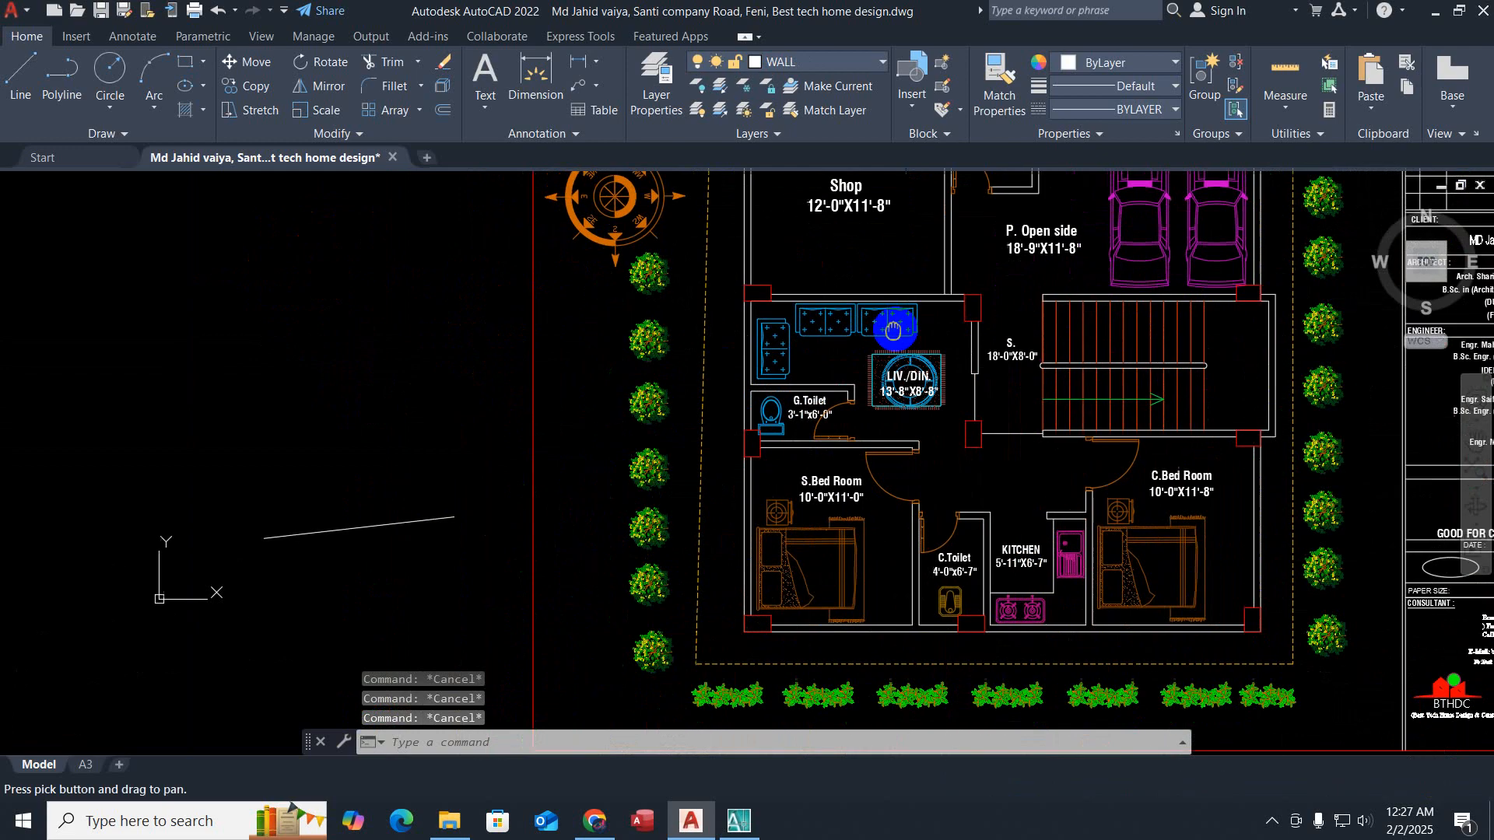
middle_click_drag(400, 456, 545, 476)
left_click(485, 555)
key("Delete")
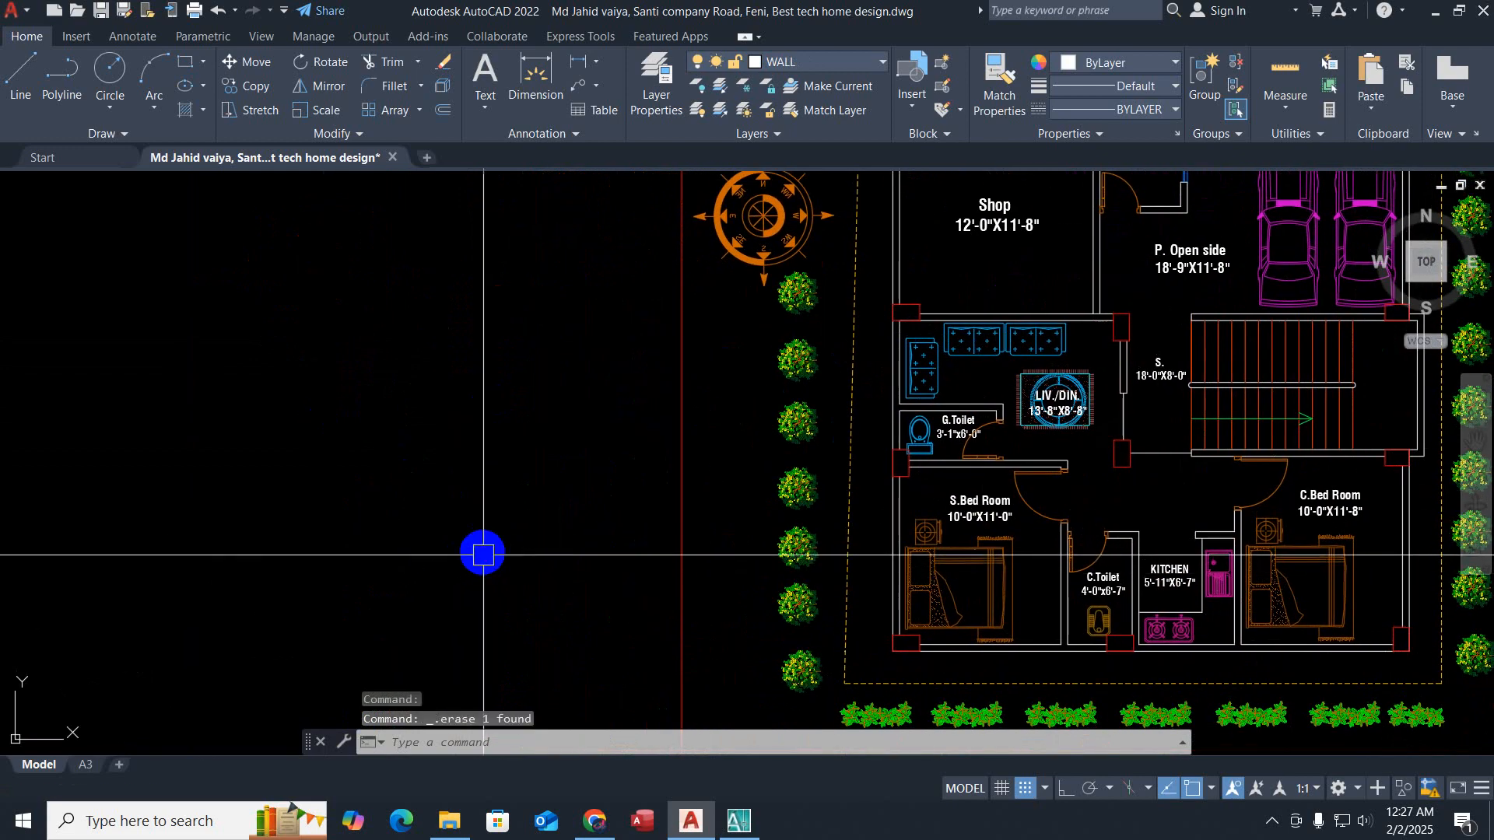
key("Escape")
key("Escape")
key("Escape")
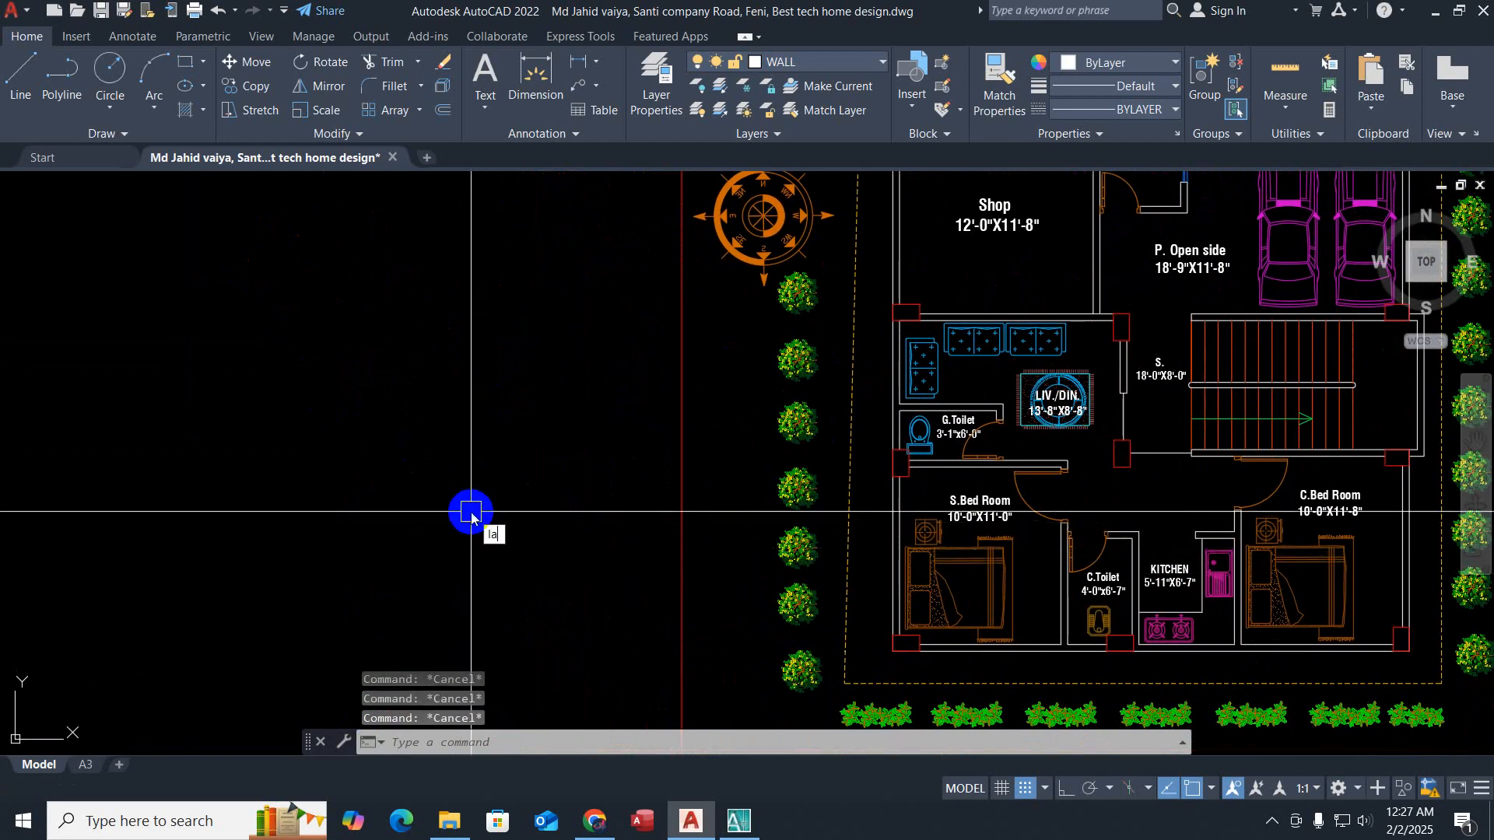
Step: Open the Layer Properties Manager to show the drawing's layers
type("la")
key("Return")
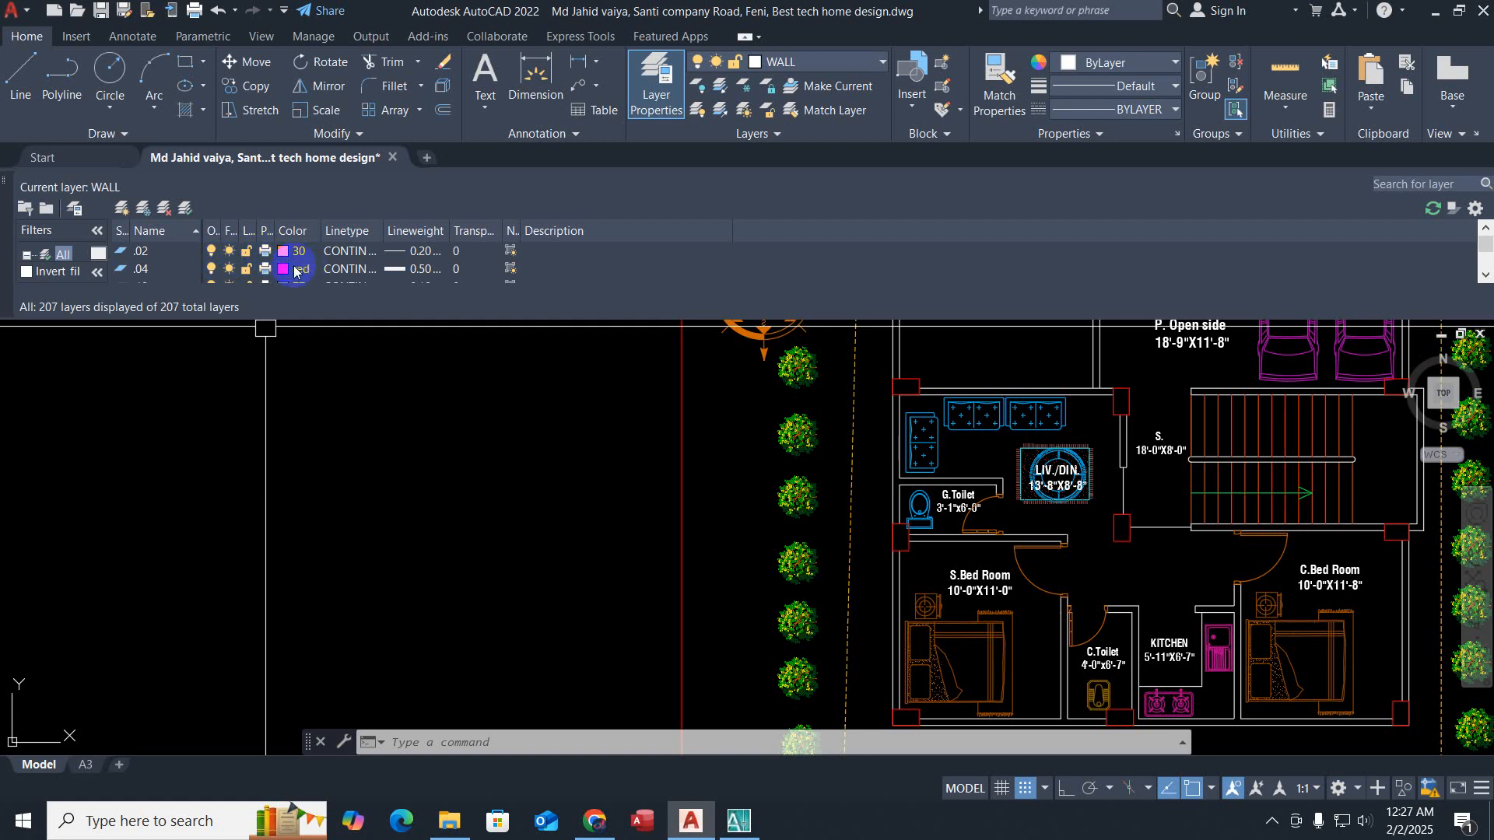
key("alt")
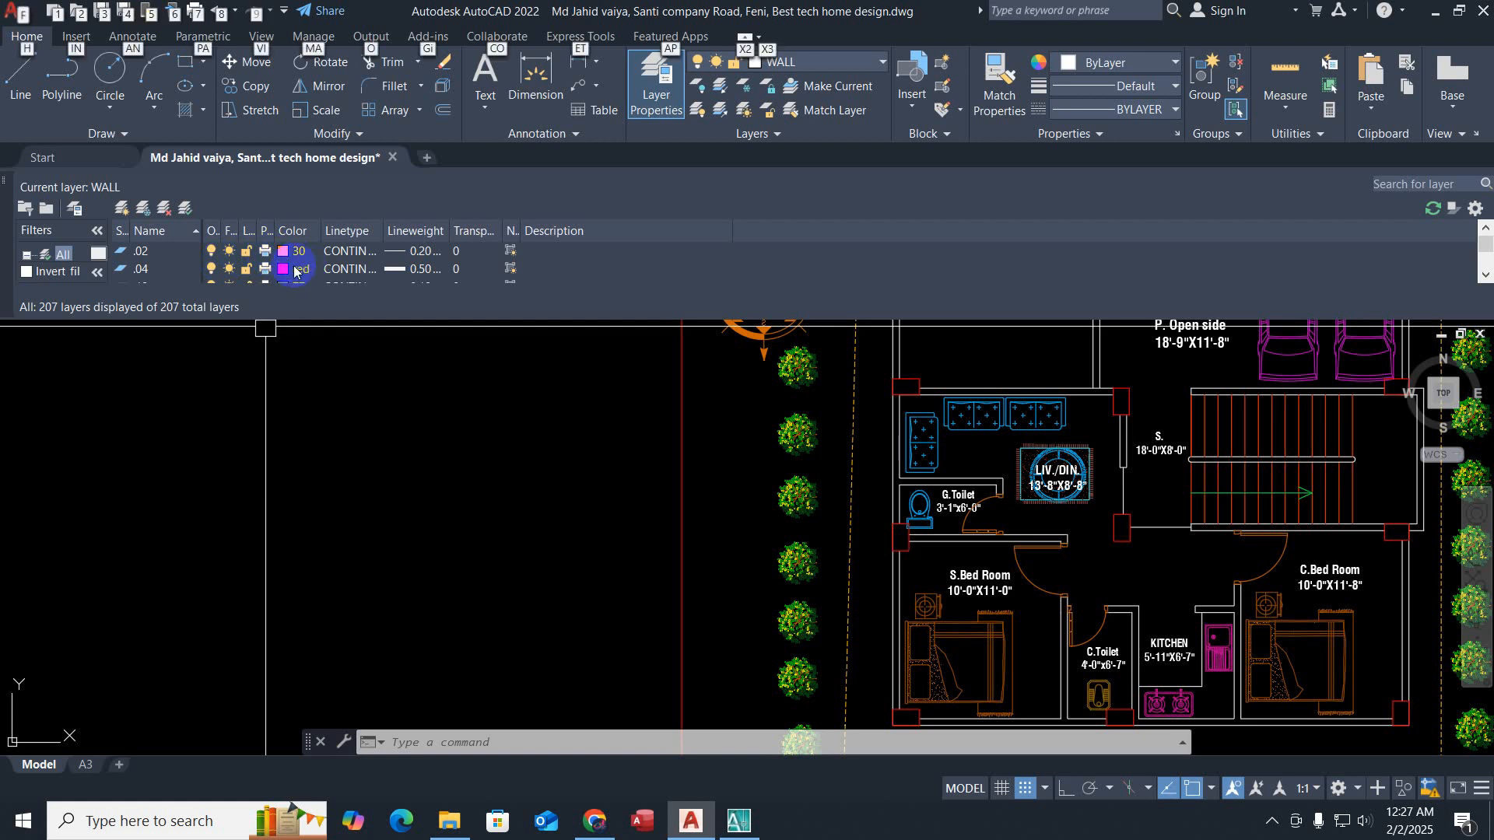
key("Escape")
key("Escape")
key("Escape")
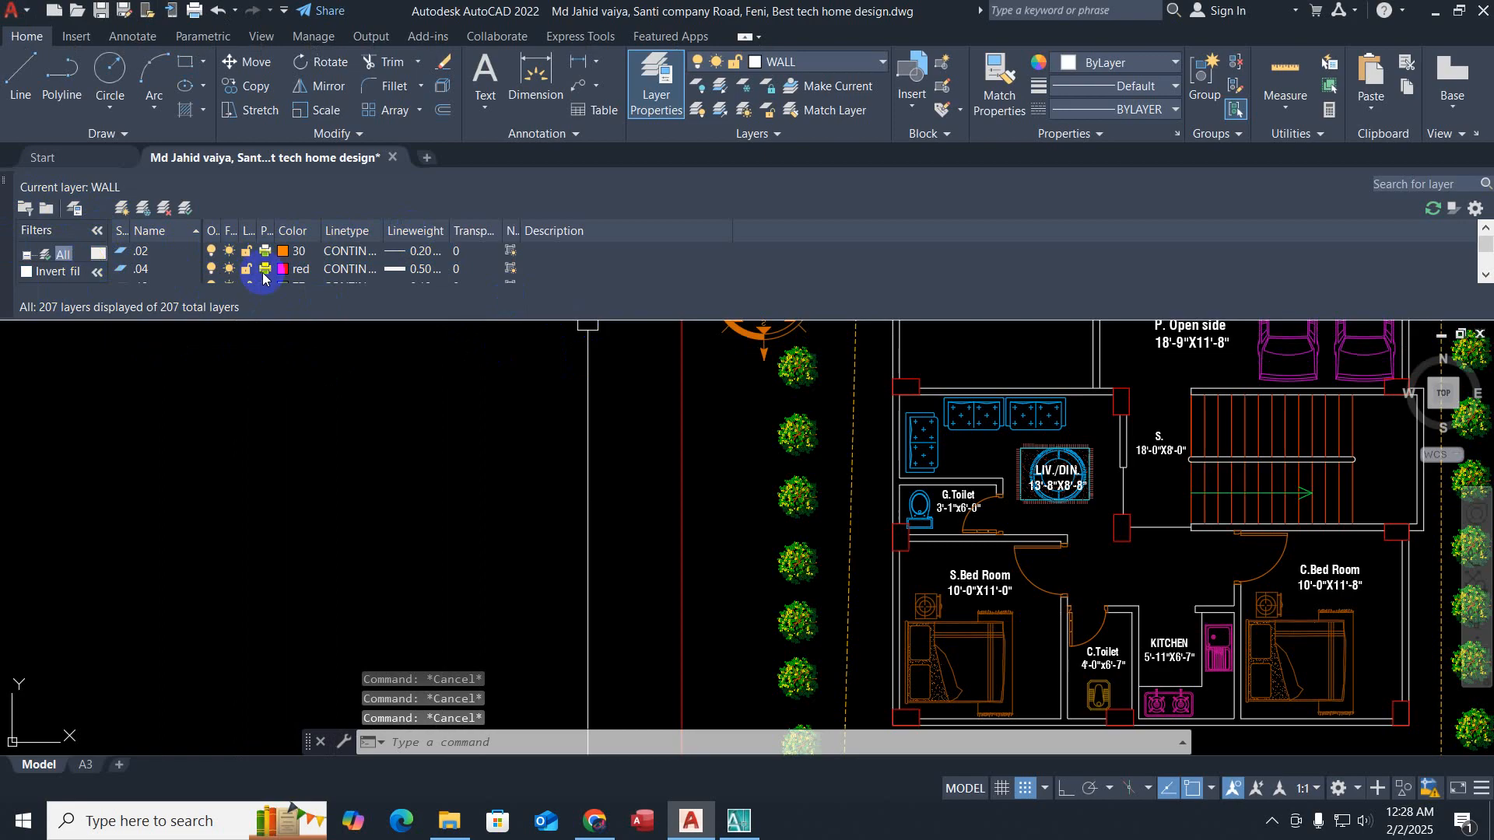
scroll(338, 271, "down", 1)
scroll(167, 249, "up", 1)
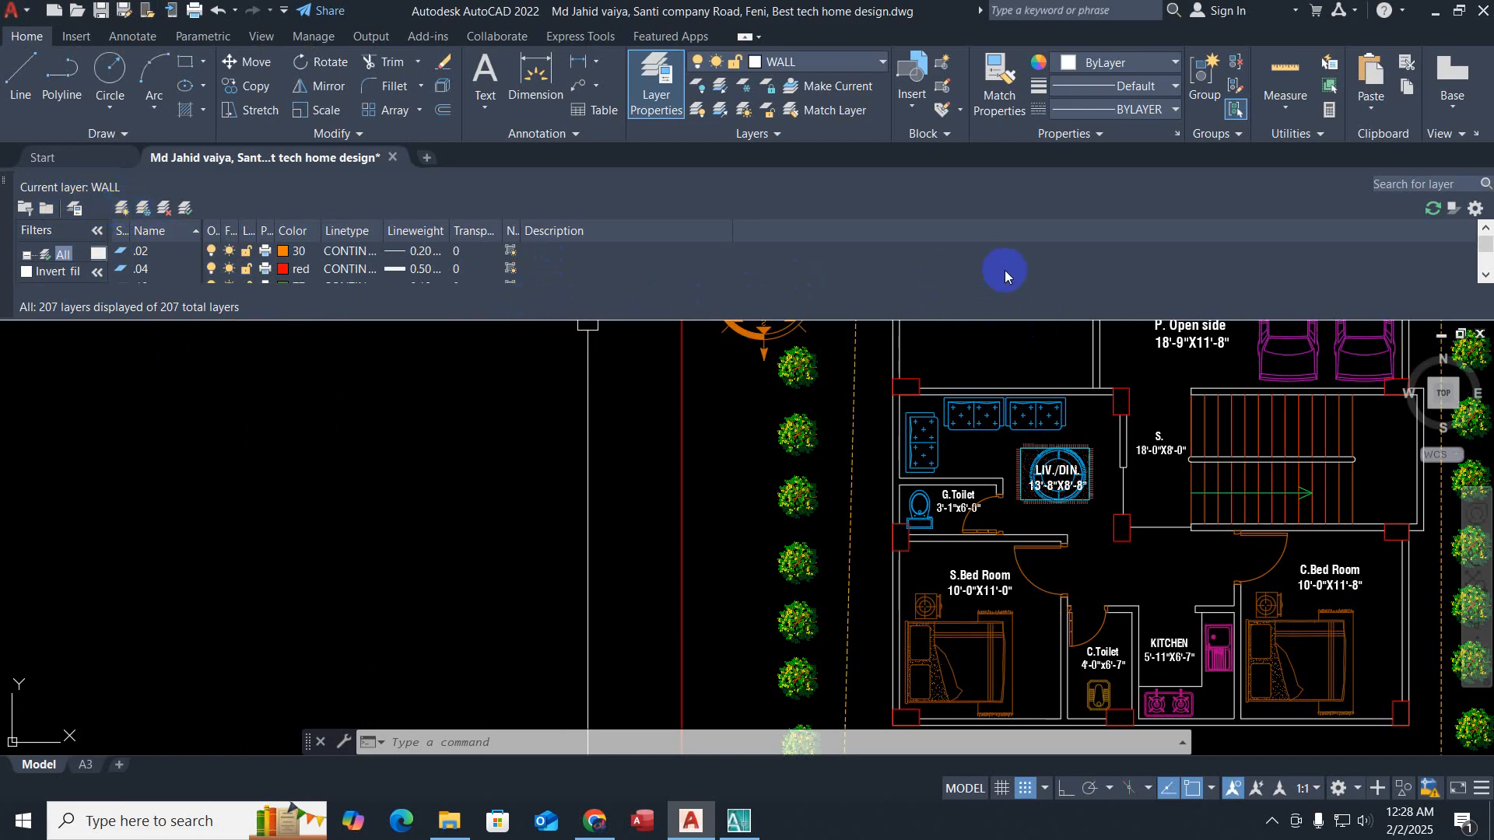
Step: Refresh the layer list, then view the Layer Settings and close them without making changes
left_click(1432, 208)
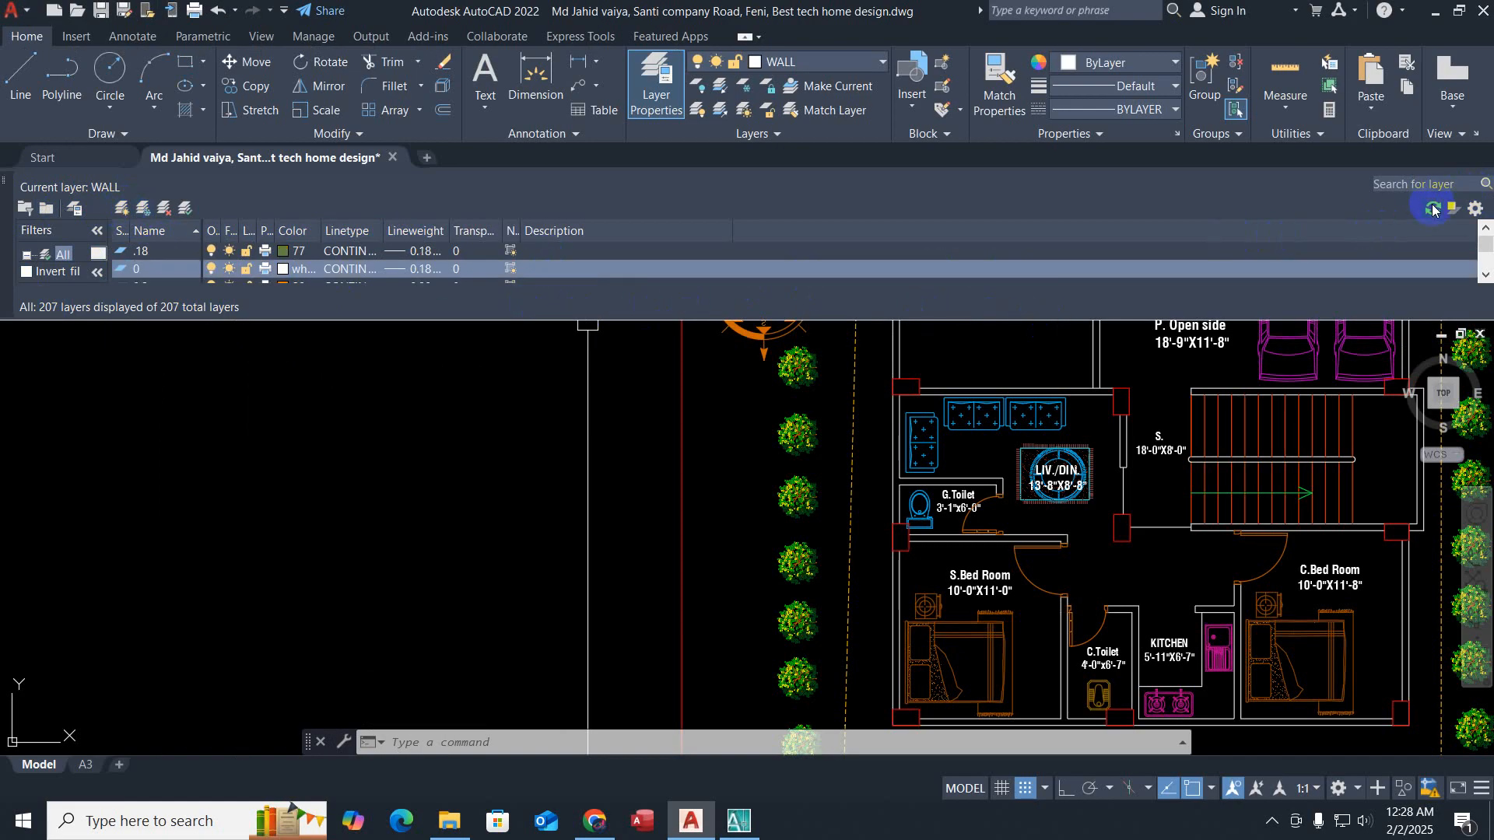
left_click(1476, 209)
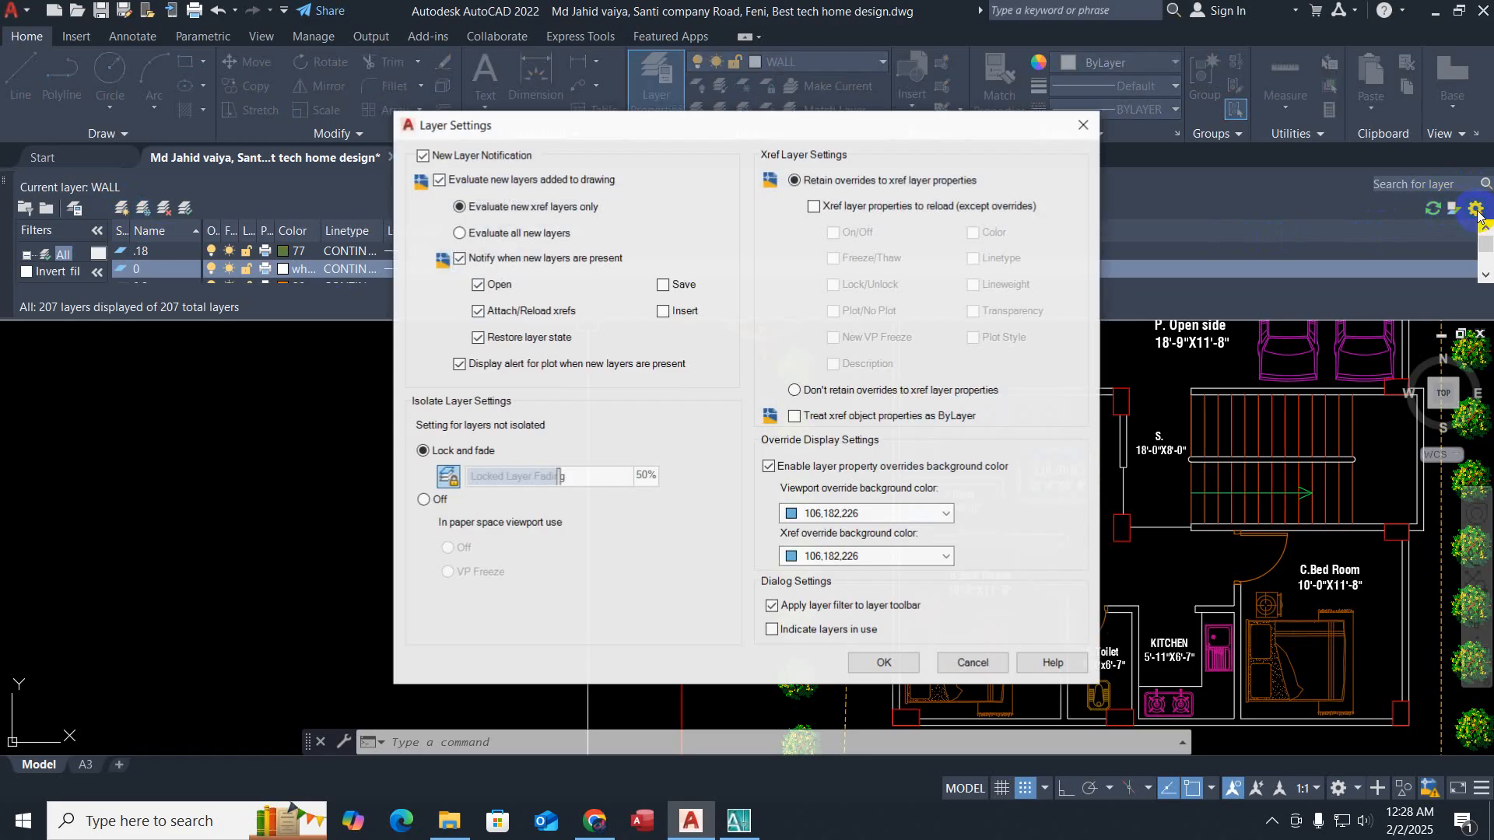
left_click(1080, 126)
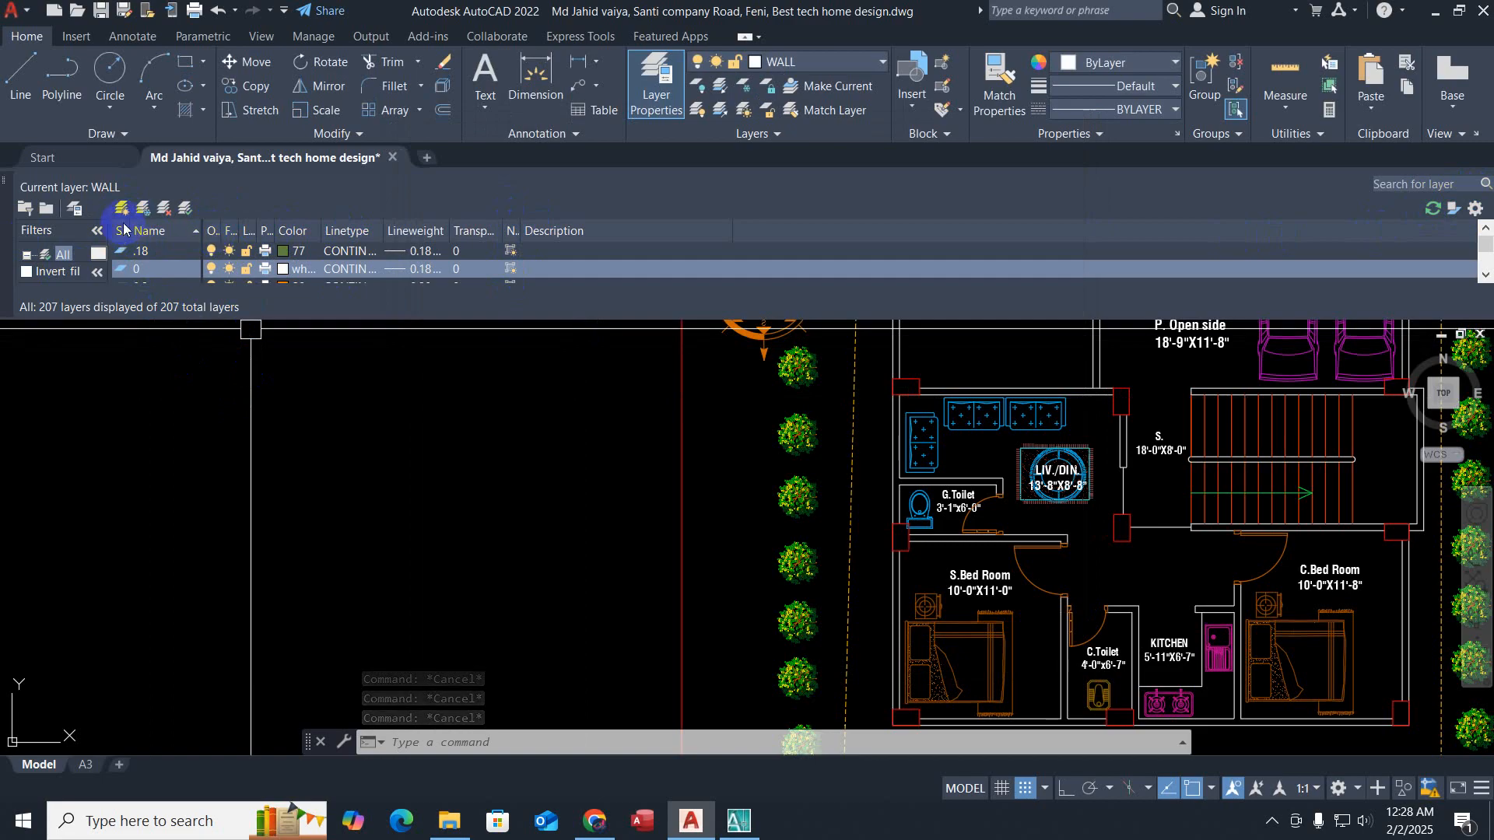
Step: Look through the names and properties of the drawing's layers, from layer .02 down to the wall layers
scroll(157, 267, "up", 1)
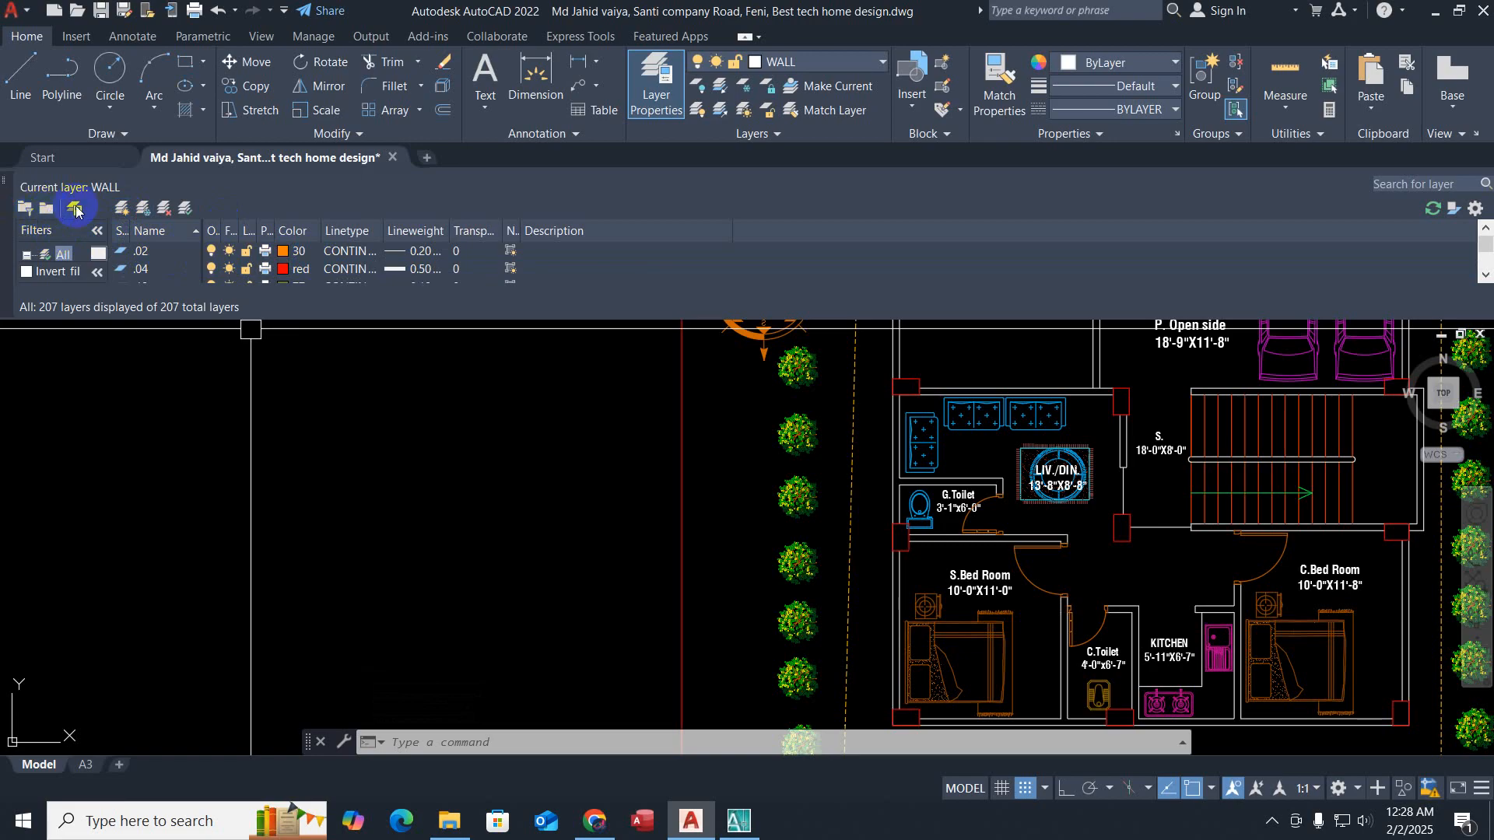
left_click(737, 274)
left_click(642, 249)
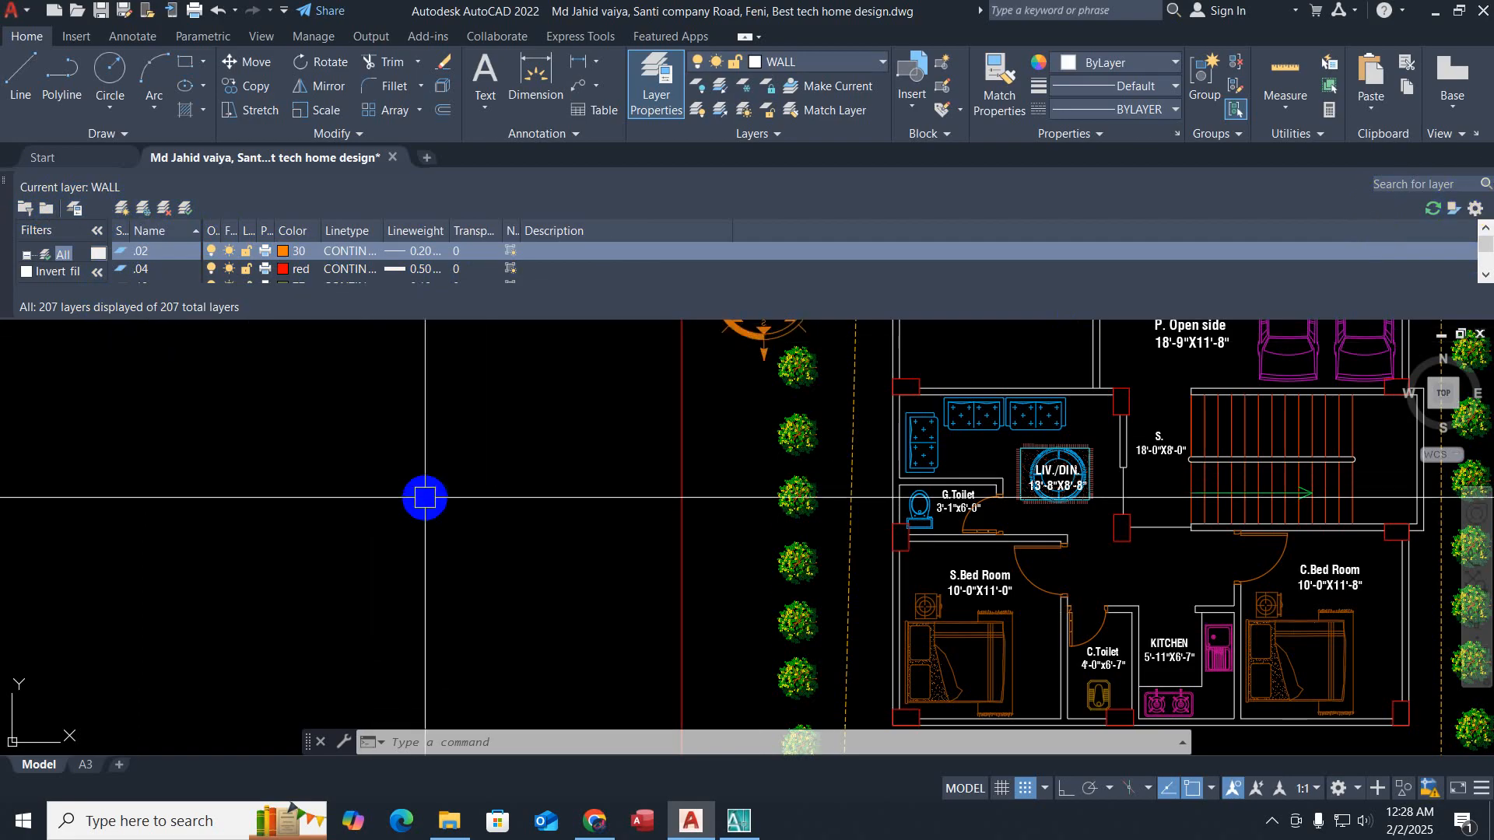
scroll(137, 265, "down", 1)
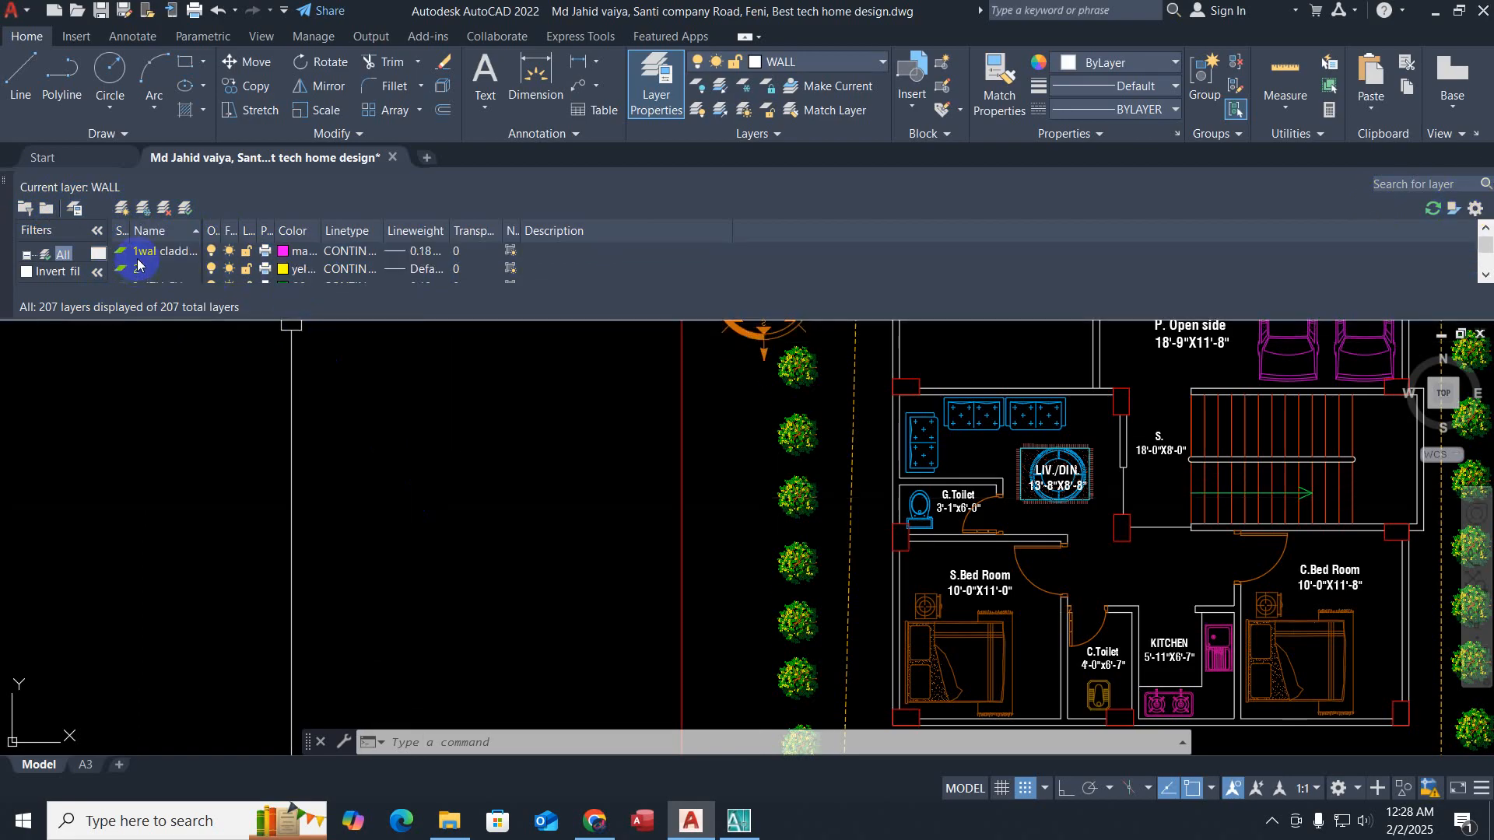
scroll(143, 266, "down", 1)
scroll(155, 270, "down", 2)
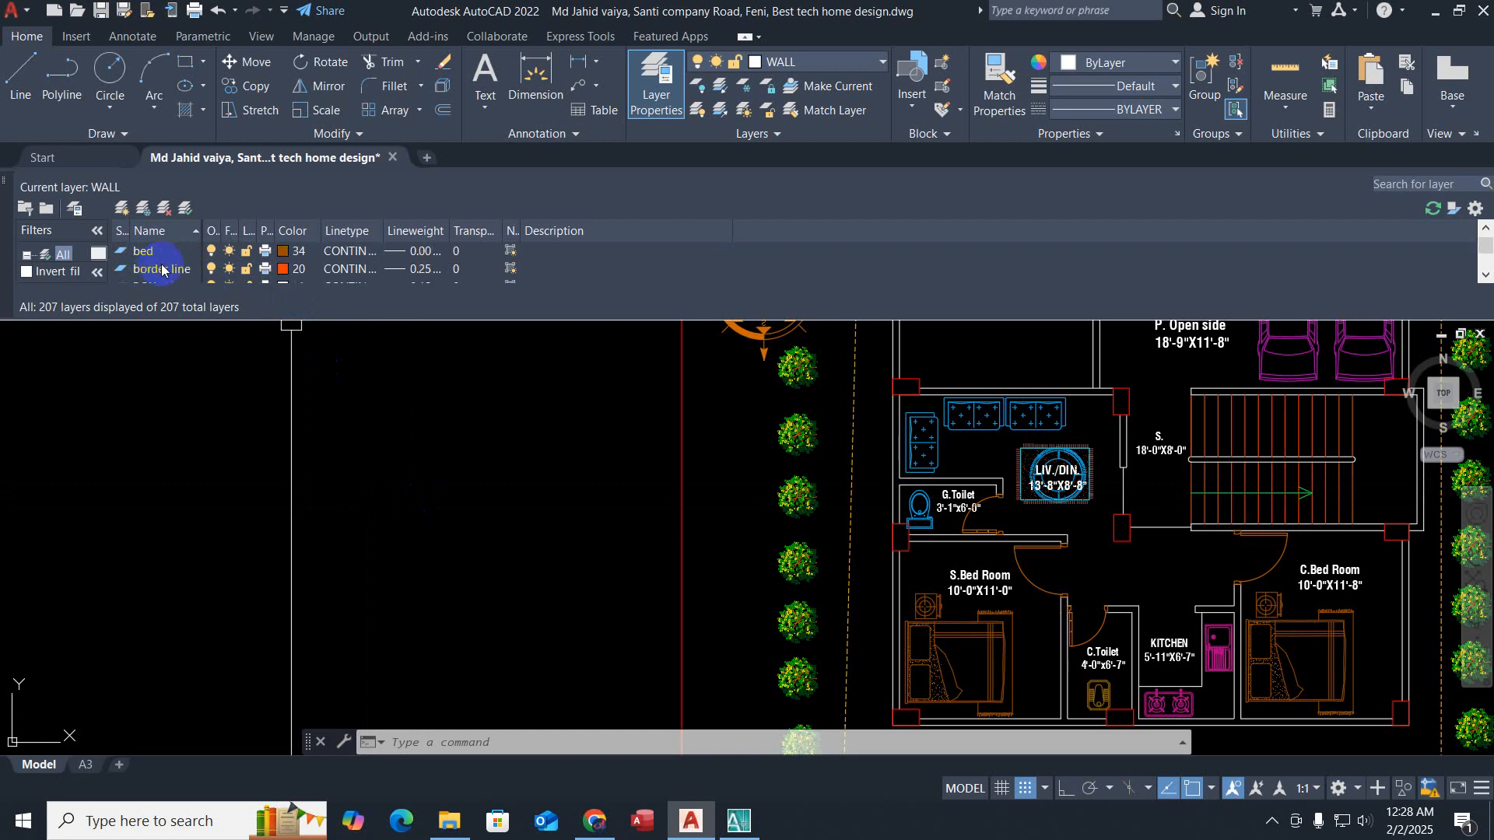
scroll(152, 264, "down", 3)
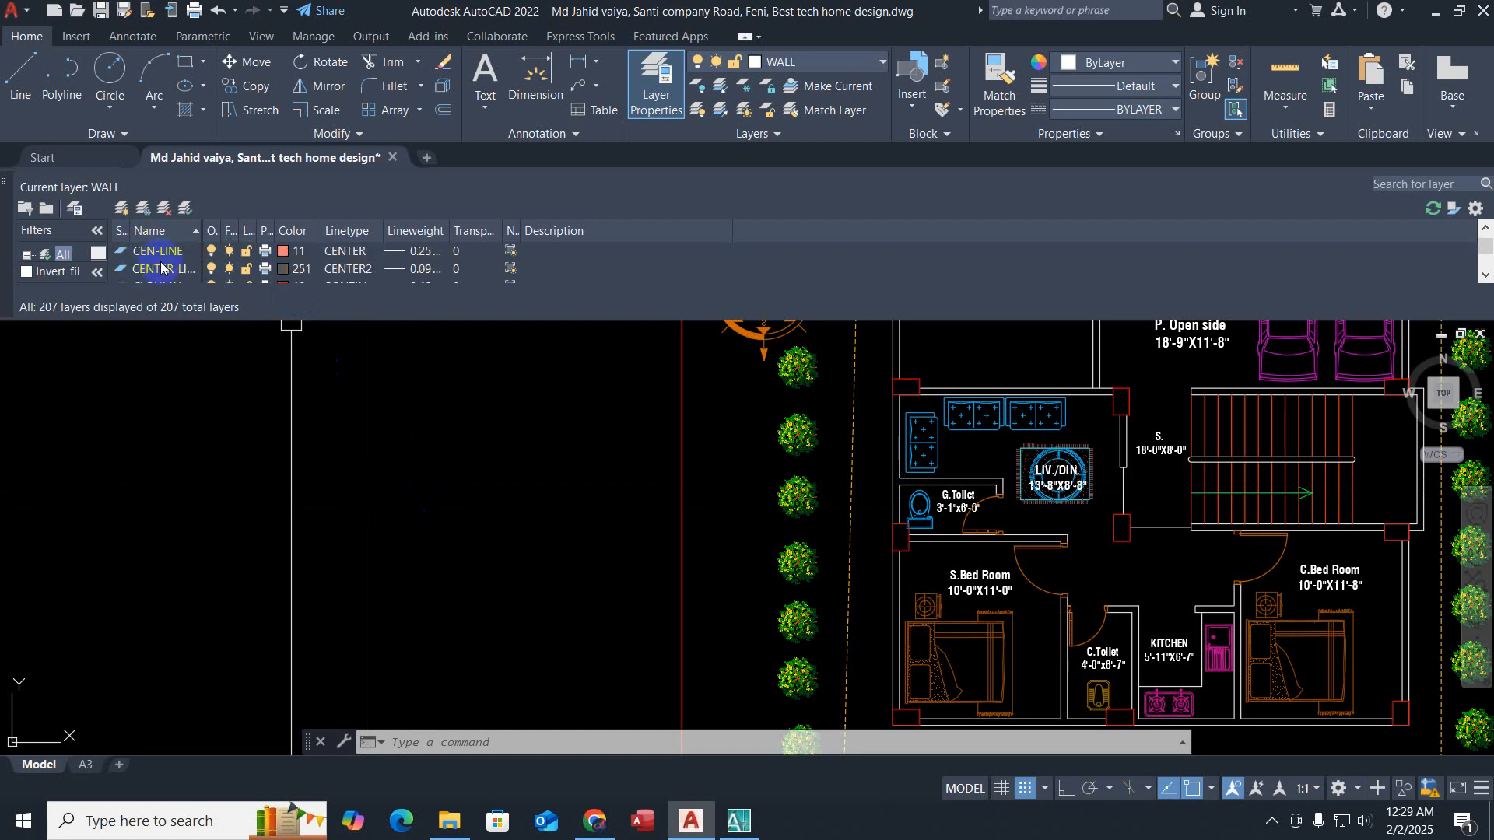
scroll(160, 276, "down", 2)
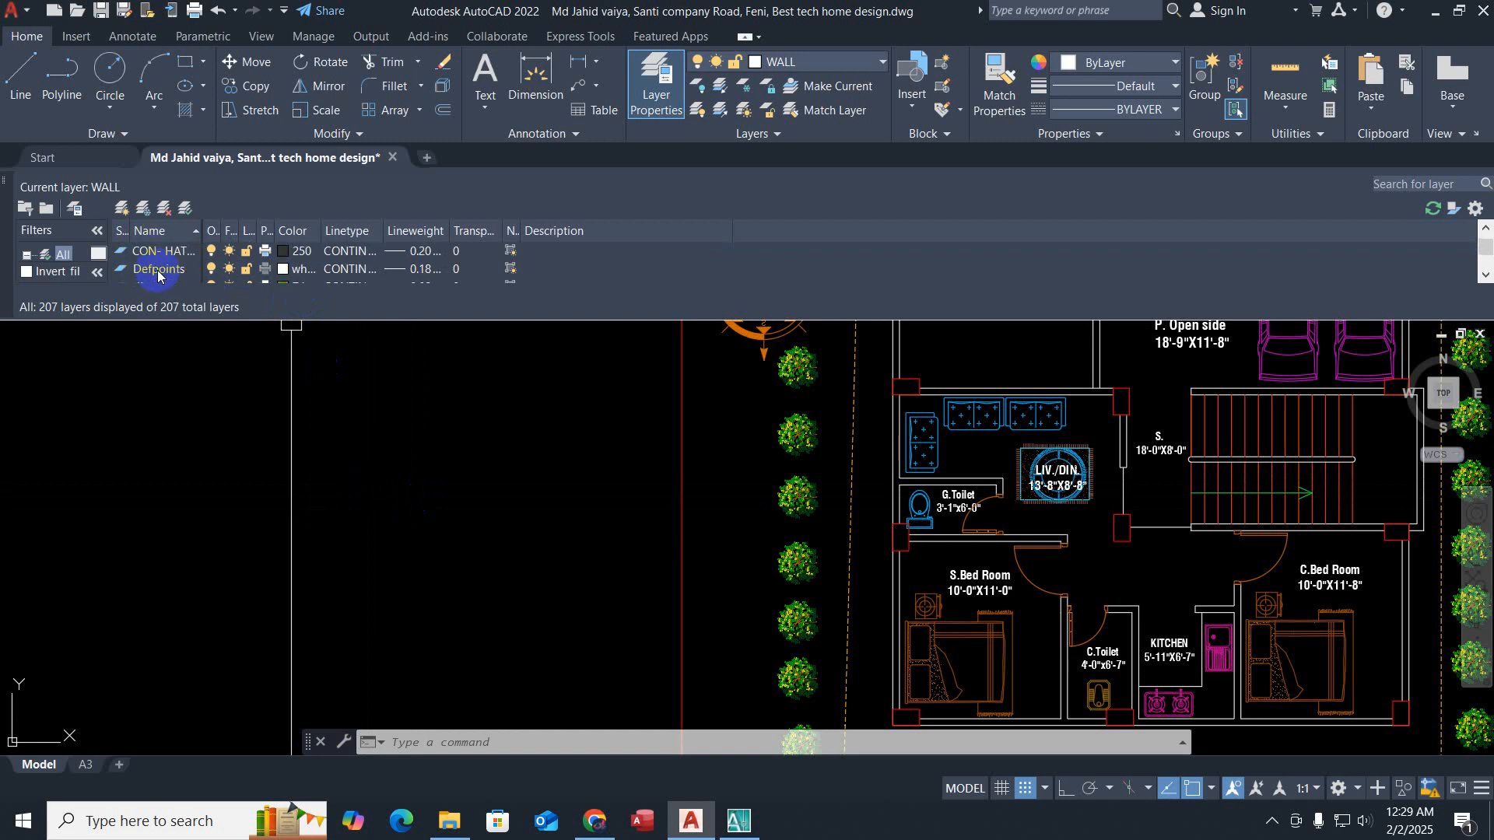
scroll(159, 272, "down", 5)
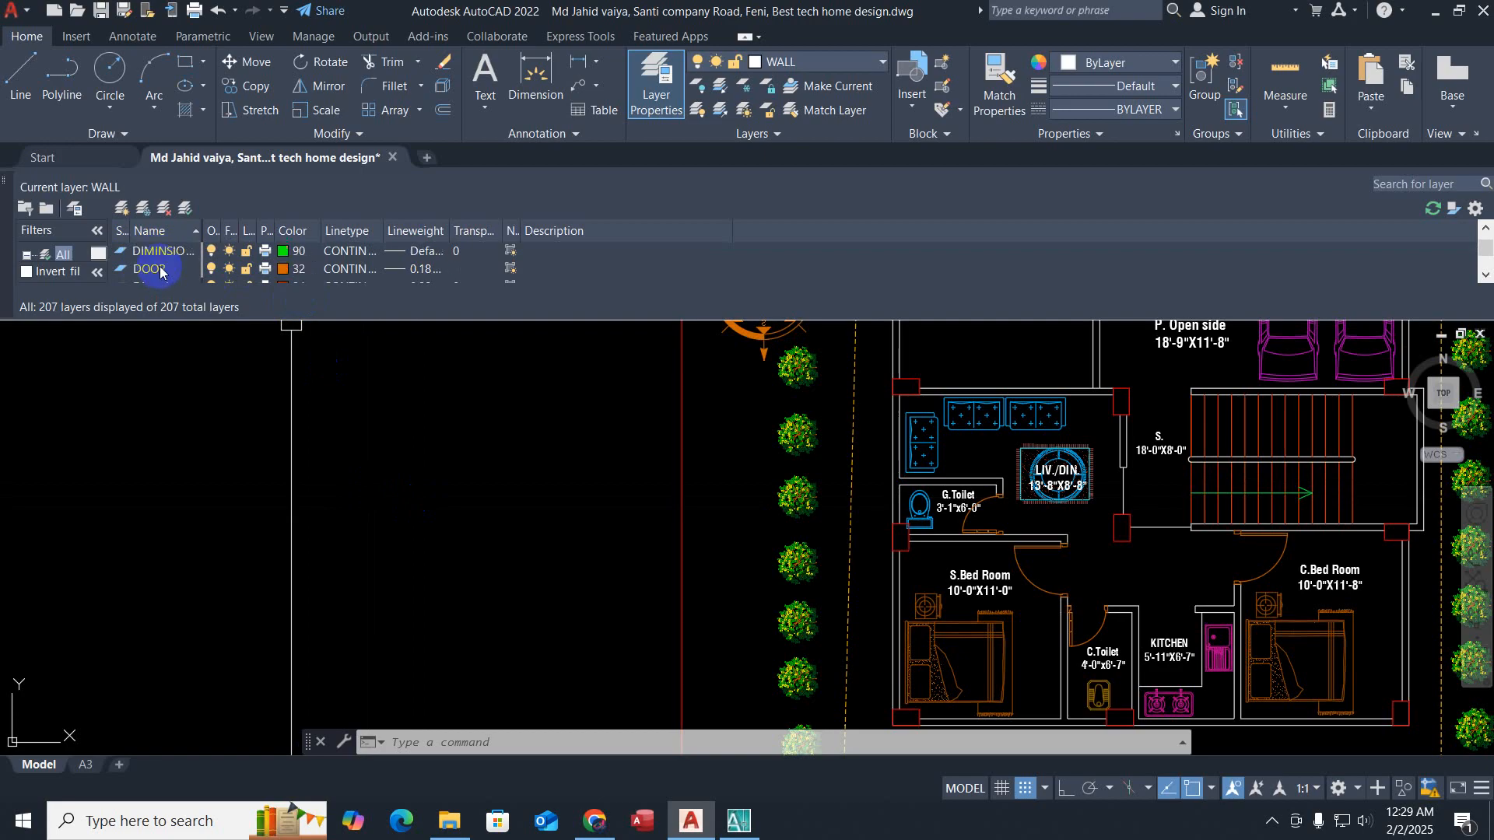
scroll(159, 271, "down", 2)
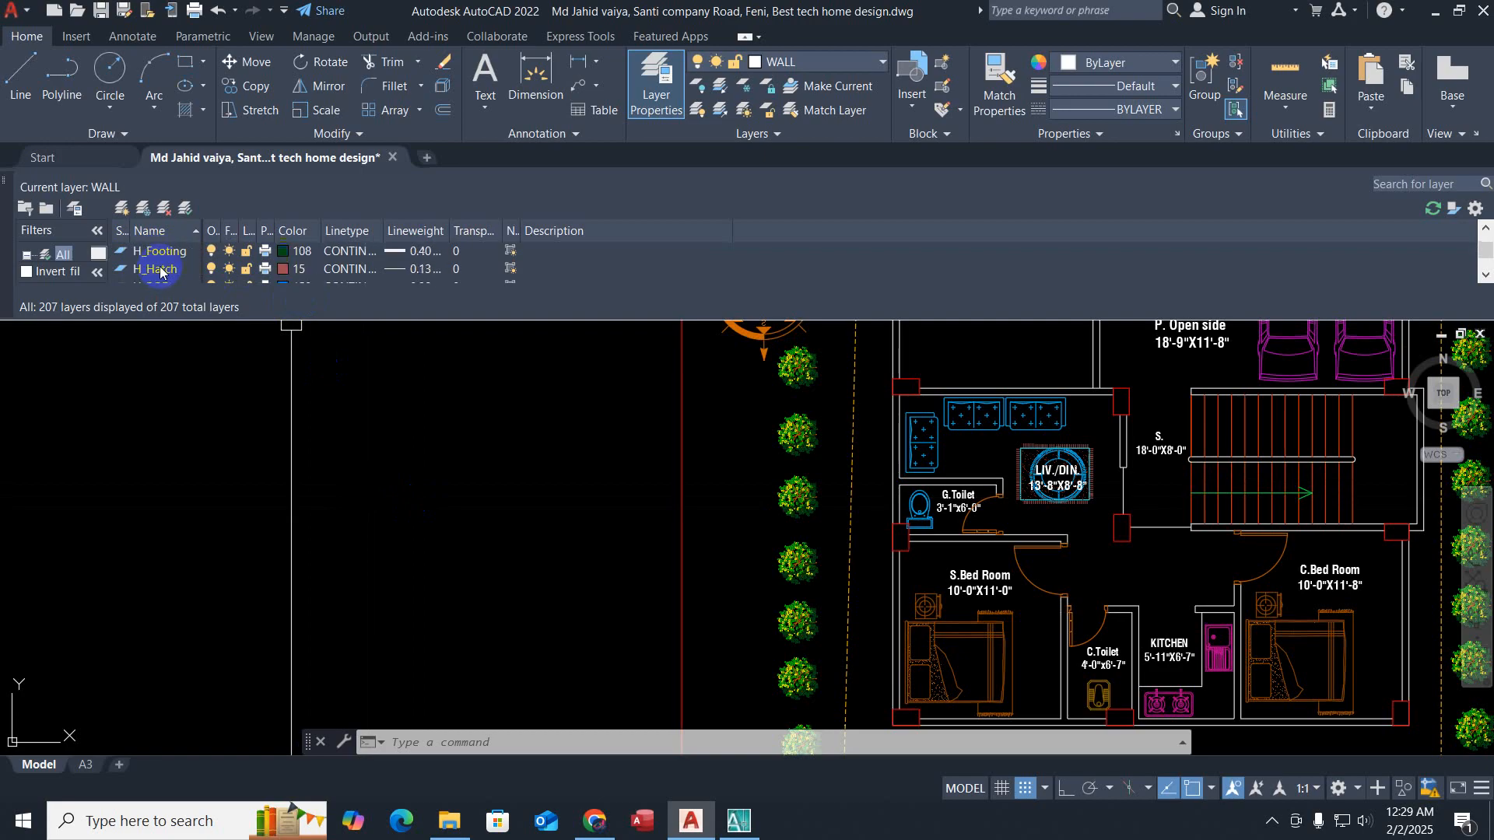
scroll(161, 276, "down", 2)
scroll(160, 277, "down", 2)
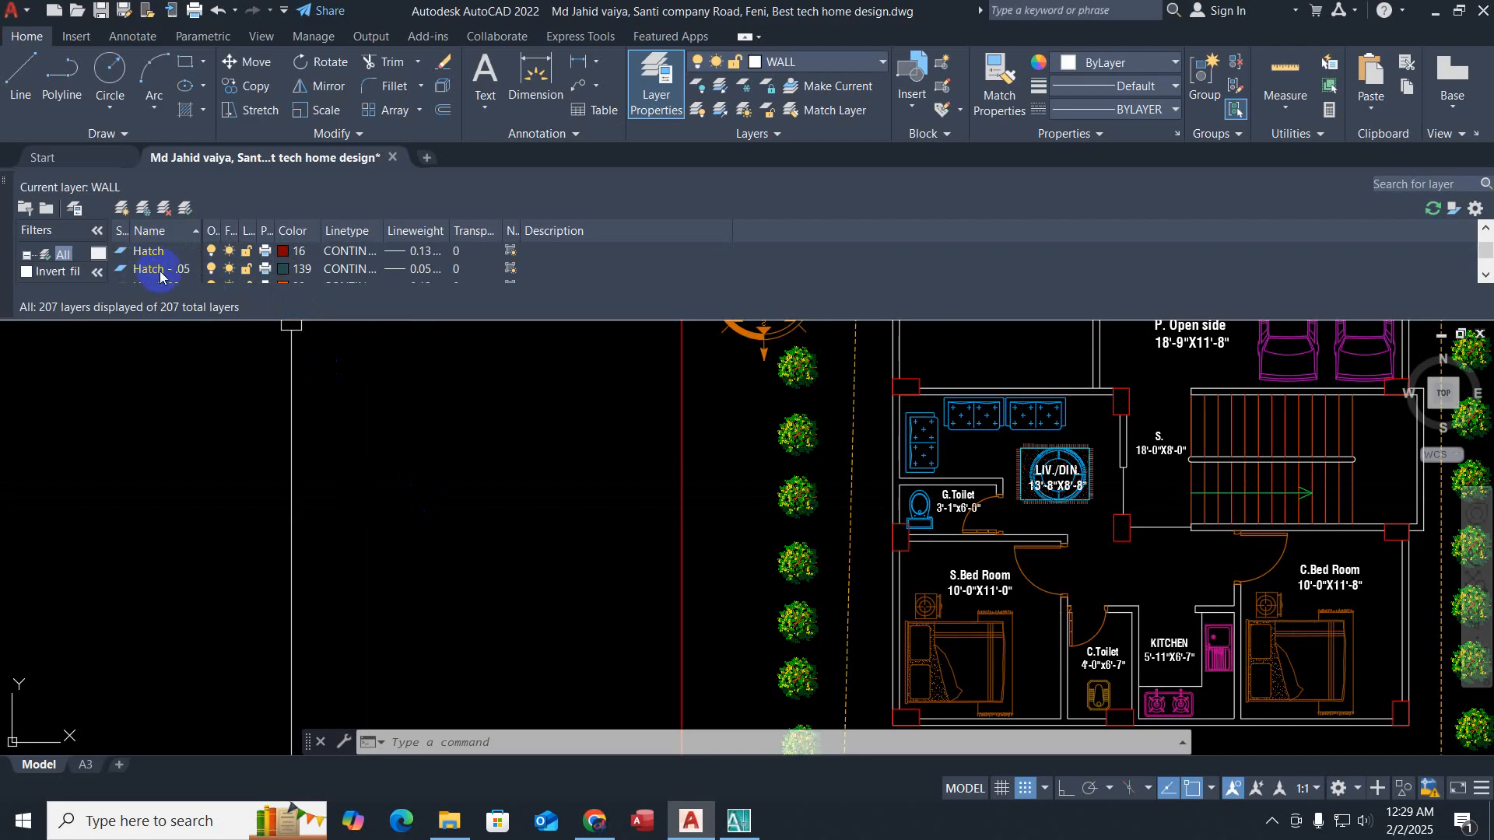
scroll(160, 276, "down", 3)
scroll(161, 274, "down", 5)
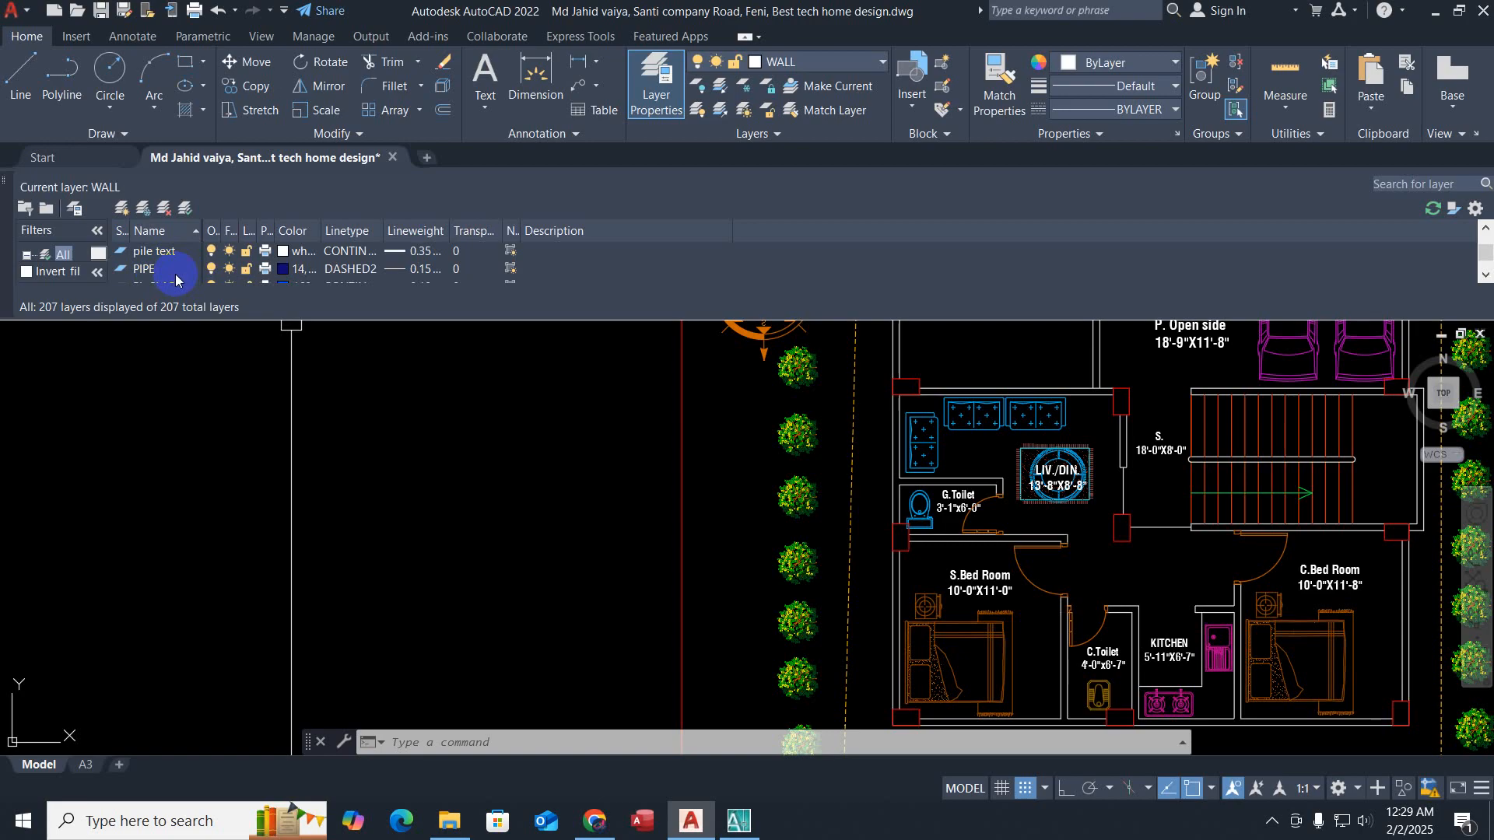
scroll(171, 276, "down", 4)
scroll(167, 276, "down", 6)
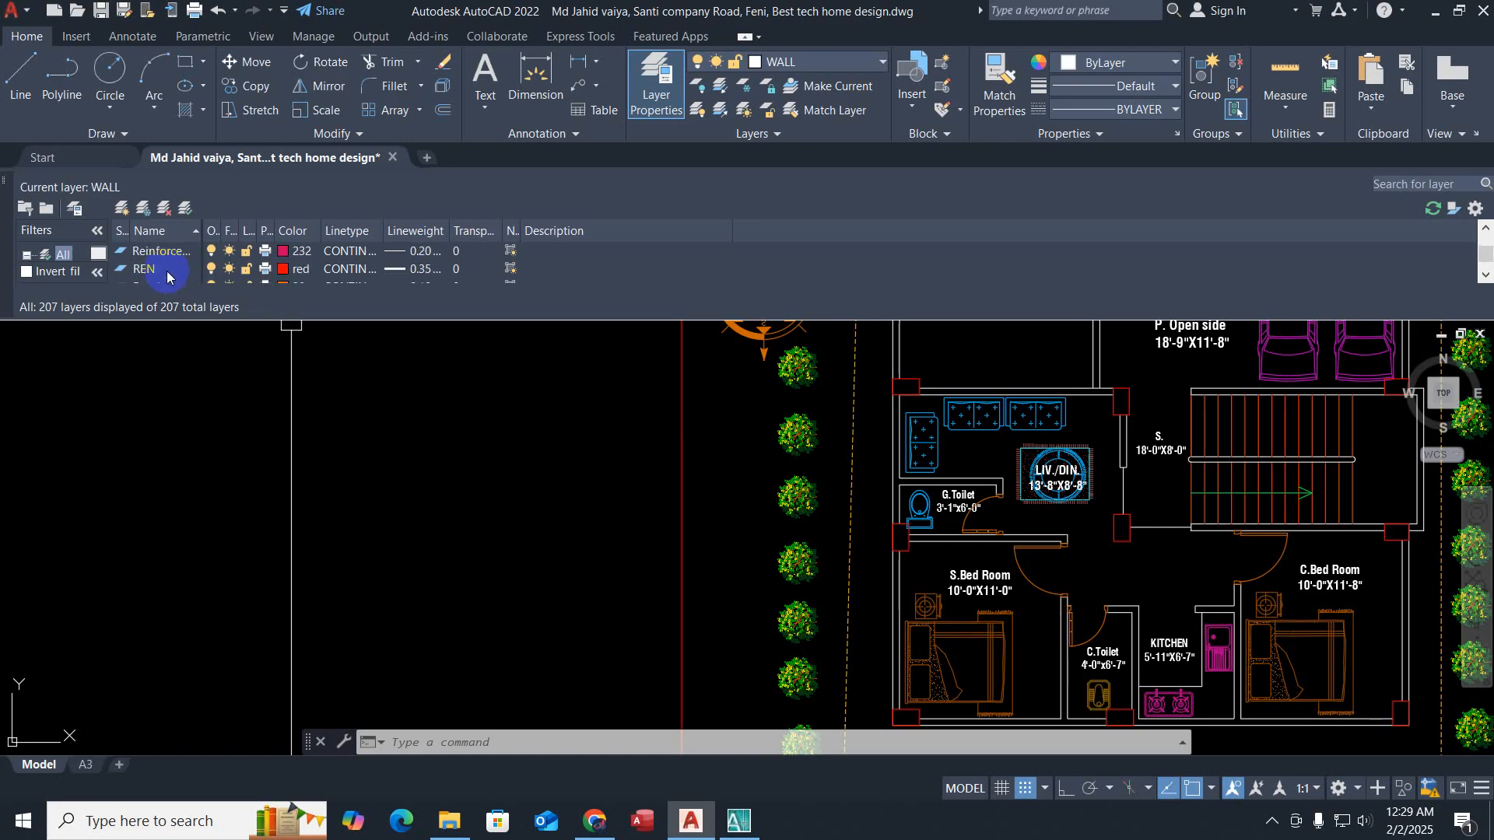
scroll(167, 276, "down", 5)
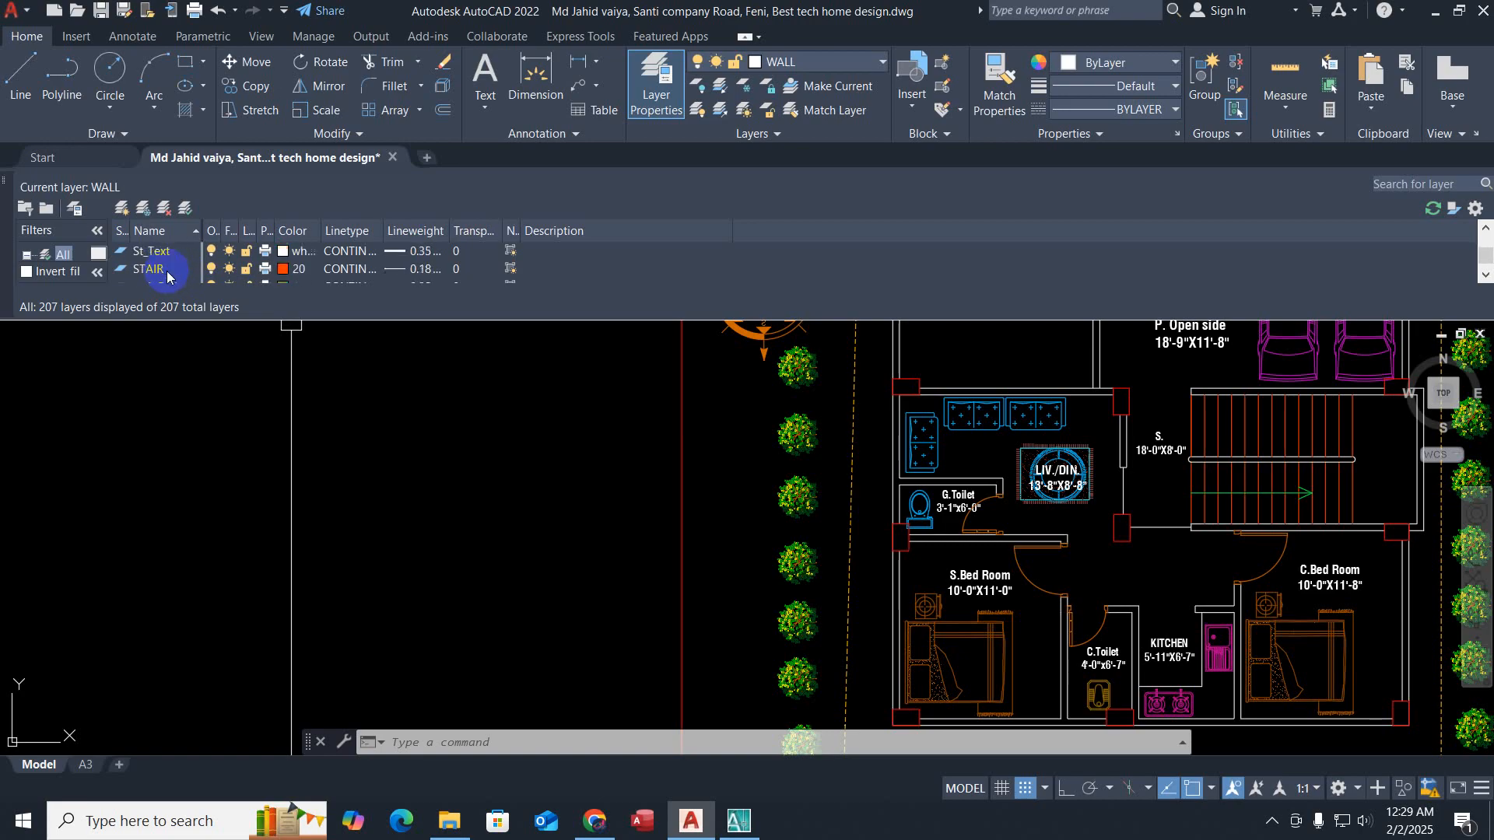
scroll(161, 269, "down", 5)
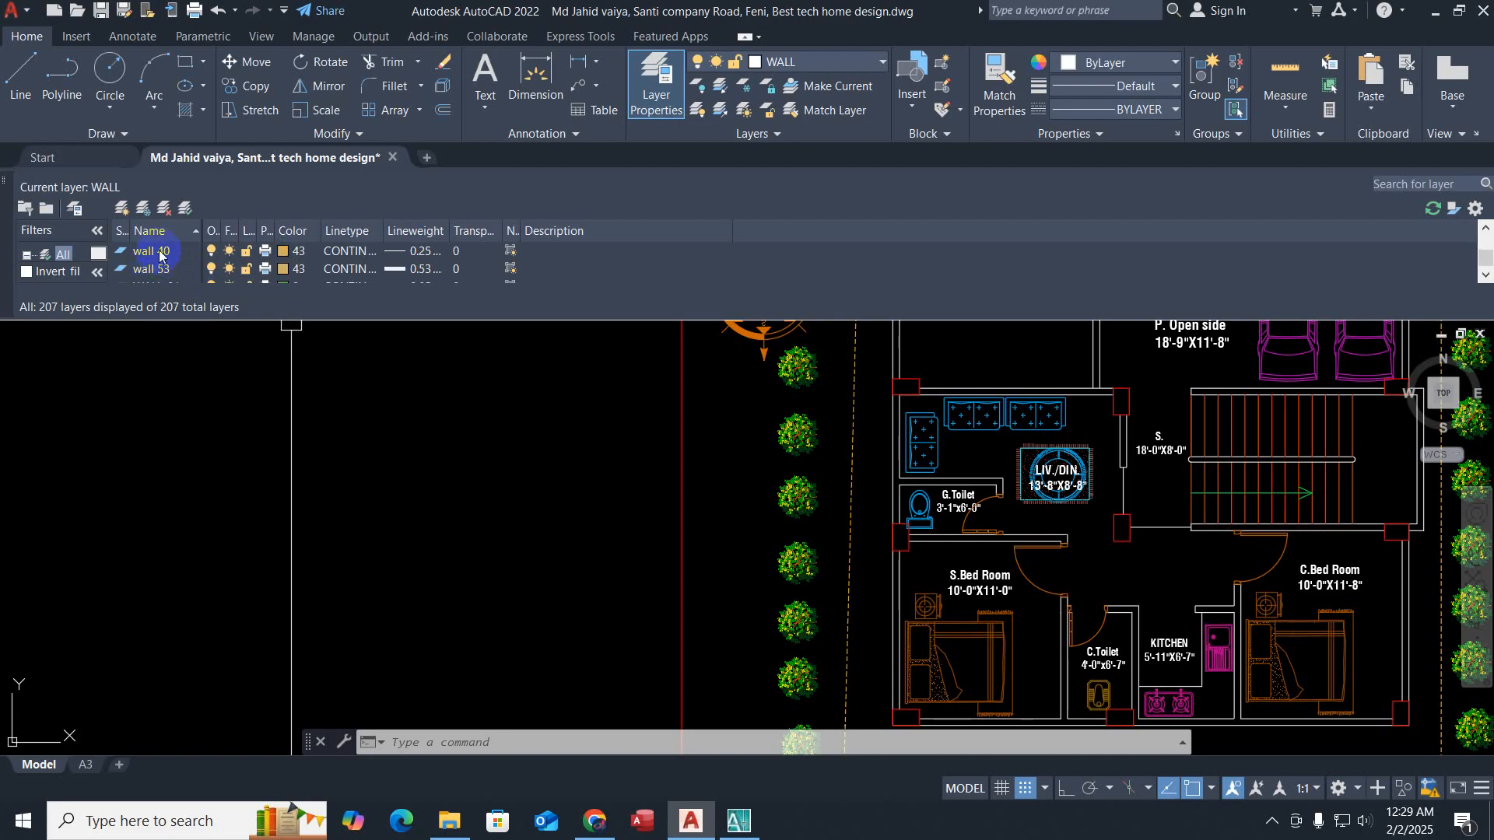
Step: View the loaded linetypes and the acad.lin linetypes available for layer wall 40, and close the dialogs and layer manager without changes
left_click(160, 253)
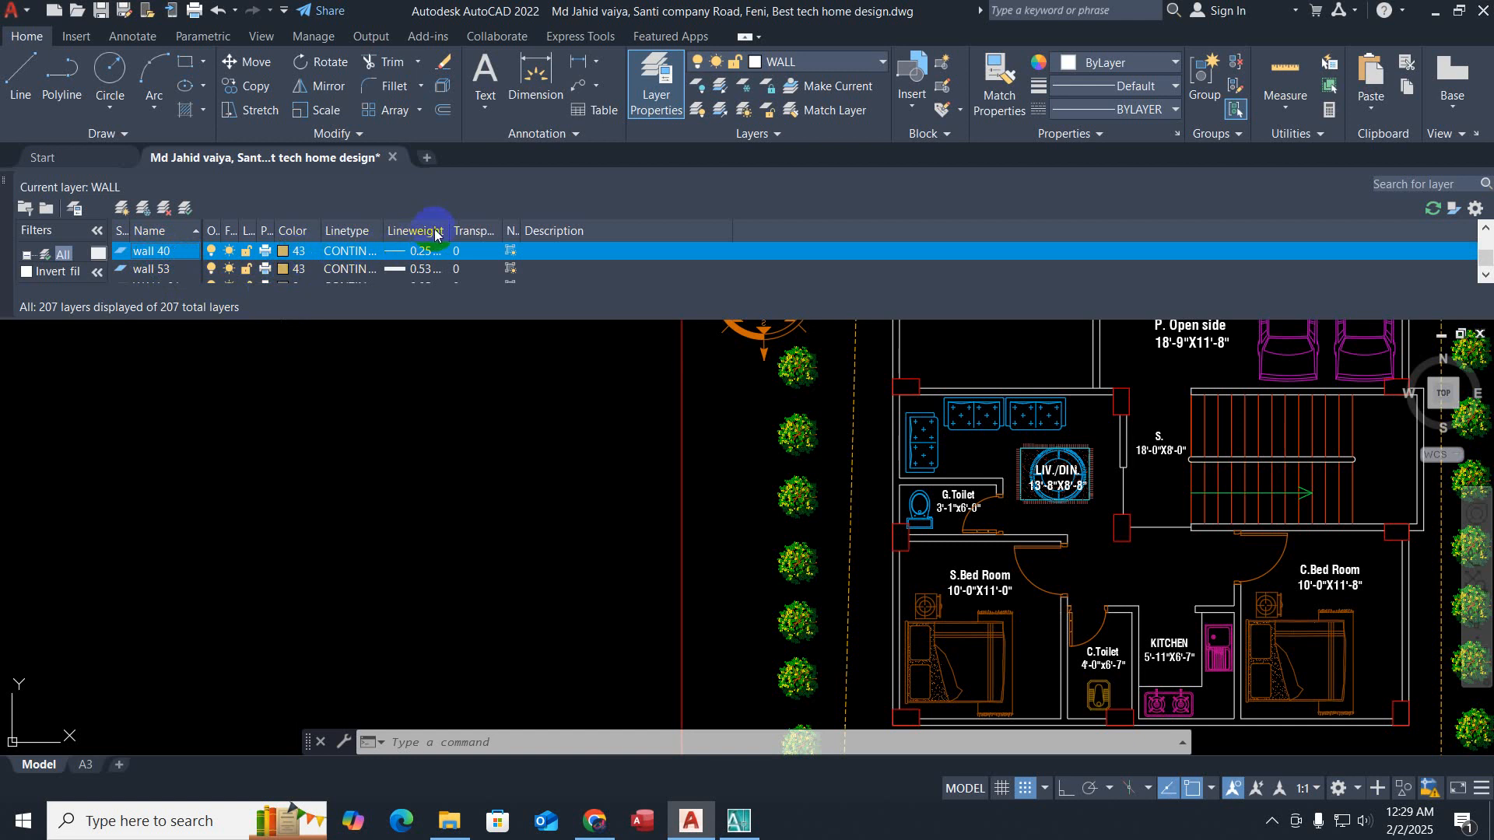
left_click(350, 258)
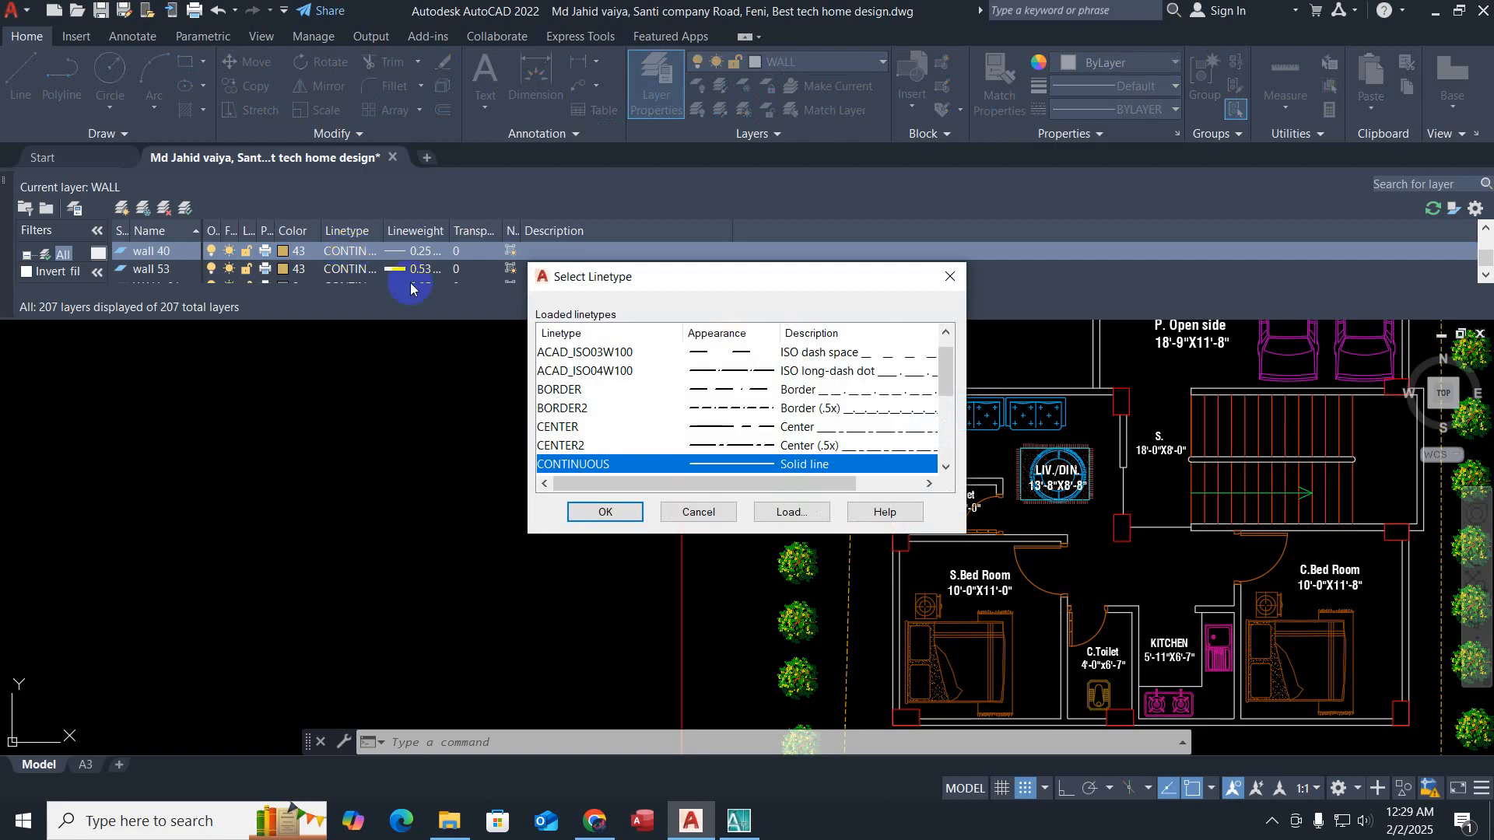
left_click(791, 513)
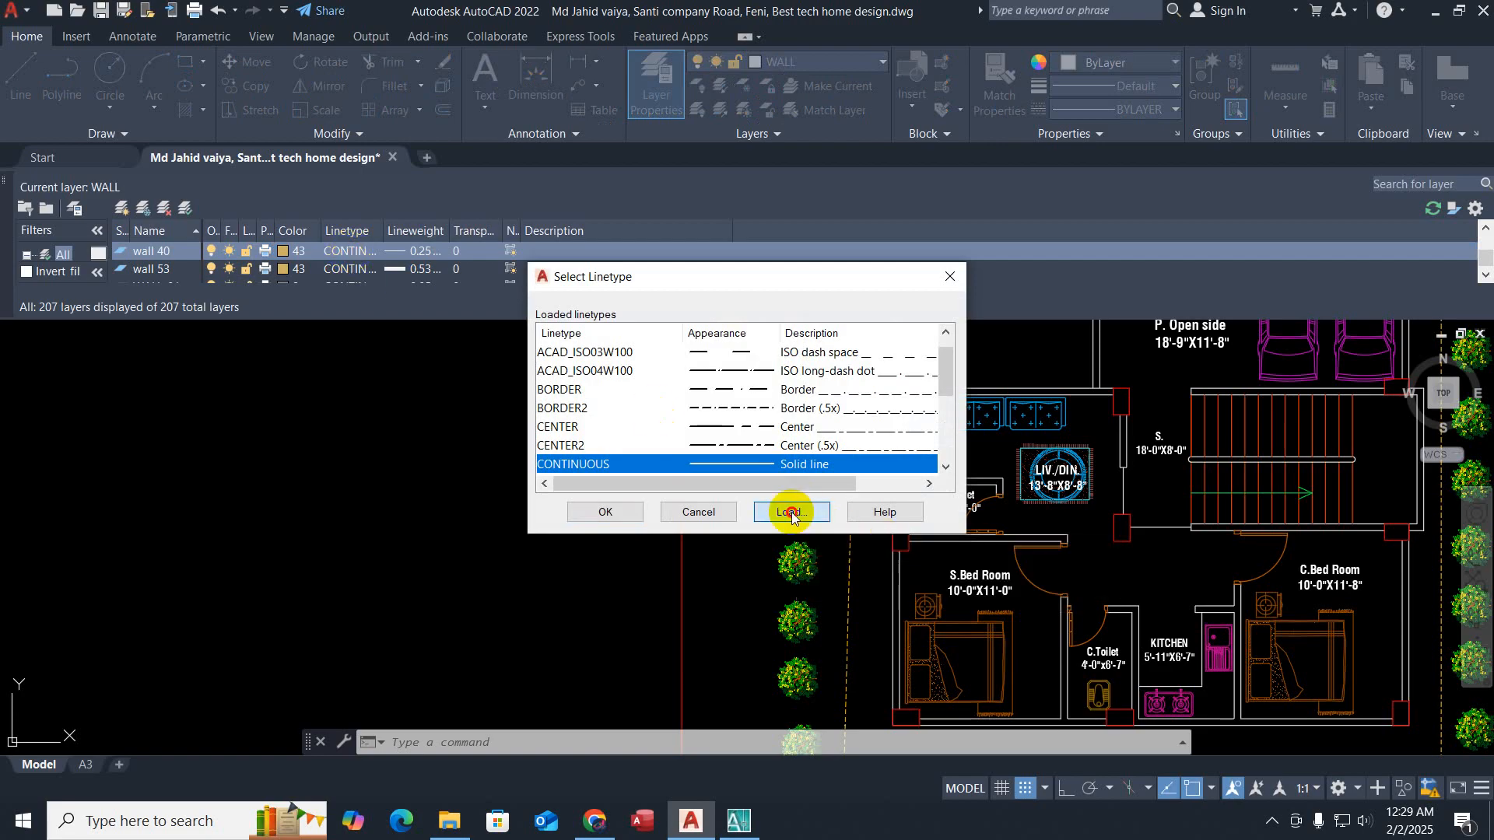
left_click_drag(839, 269, 1285, 313)
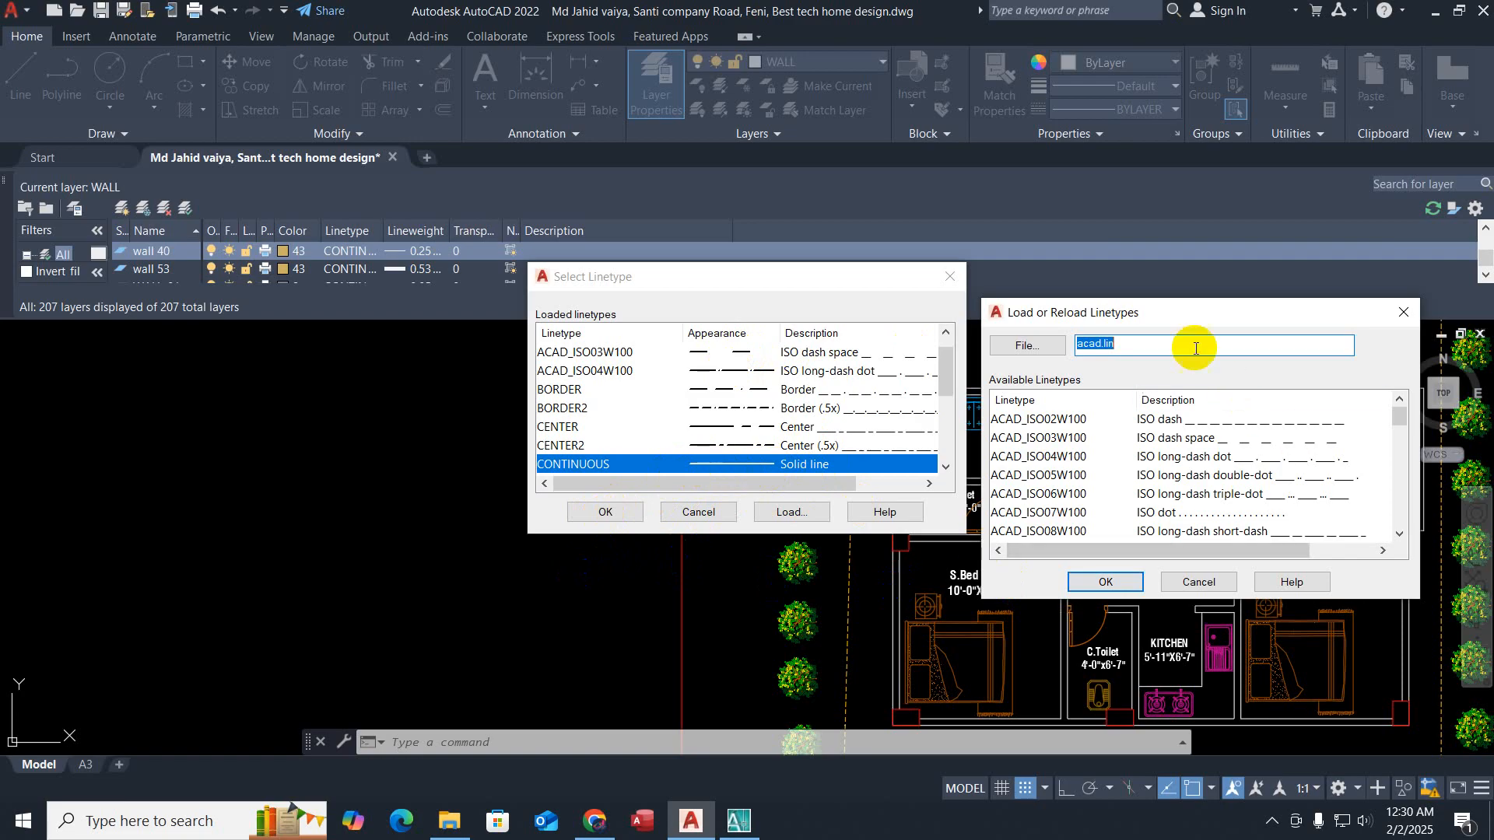
key("Escape")
key("Escape")
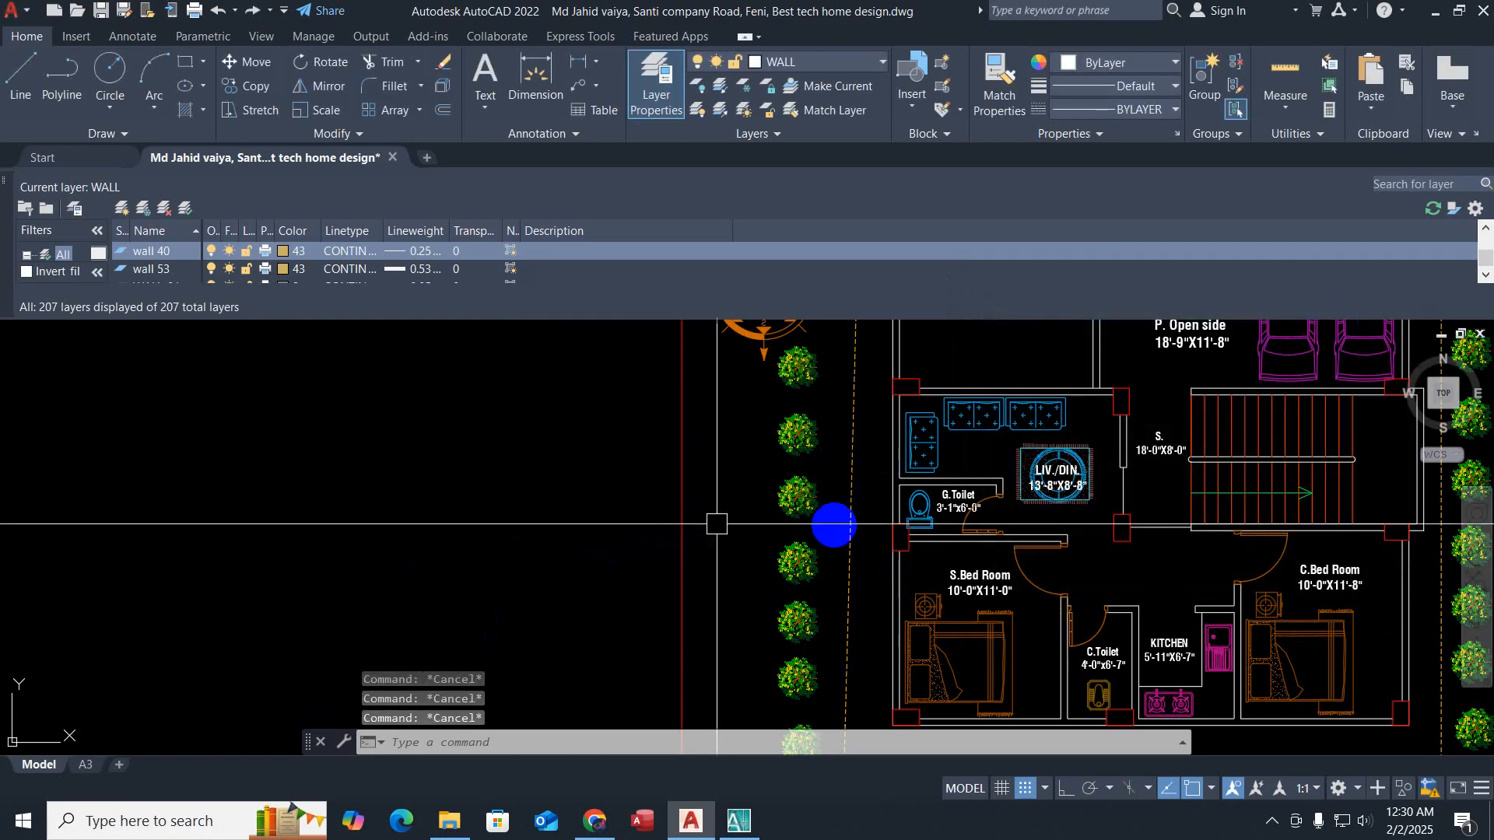
middle_click_drag(864, 535, 635, 550)
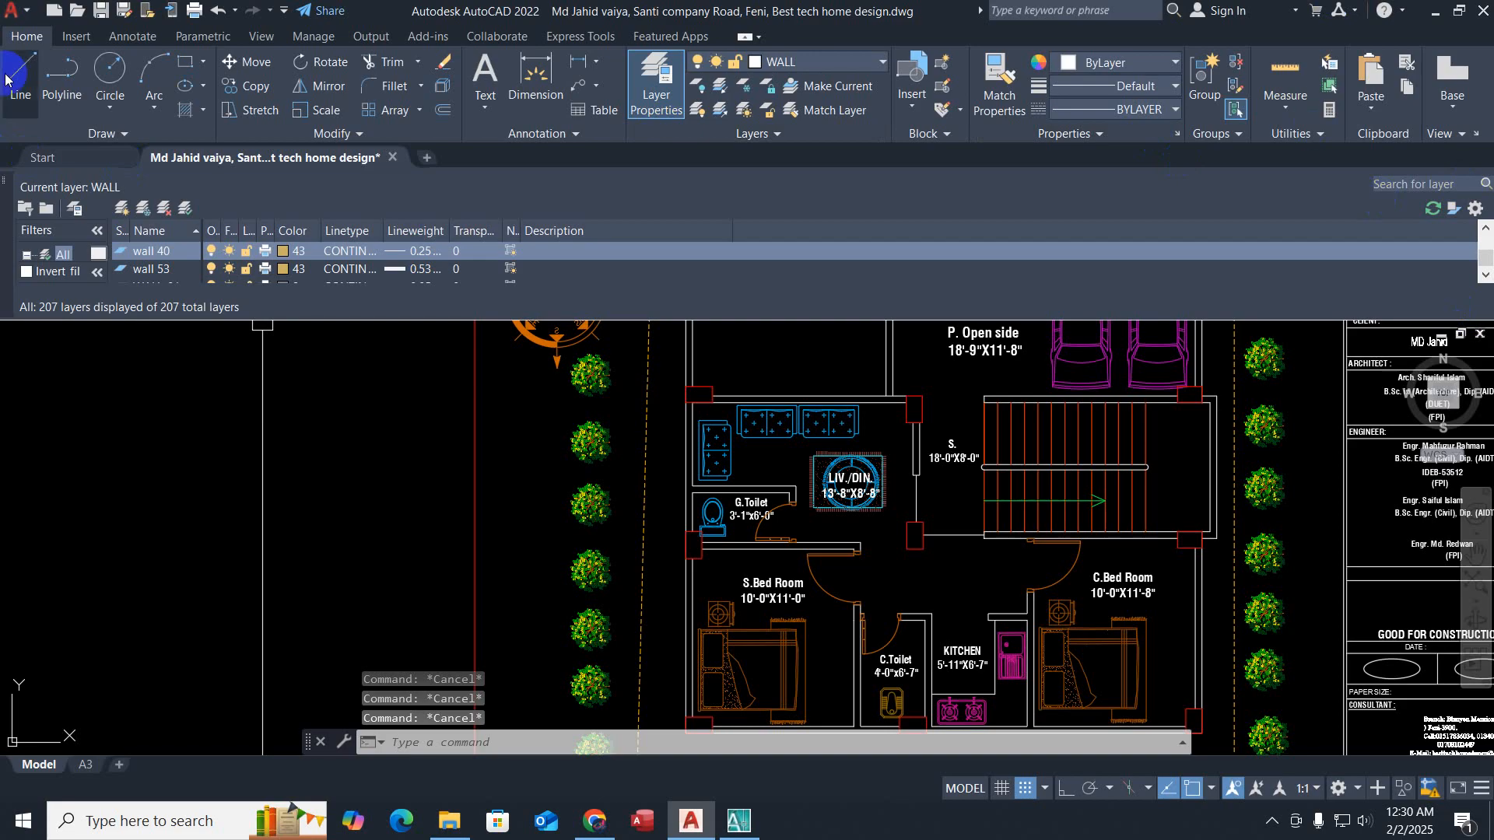
left_click(6, 184)
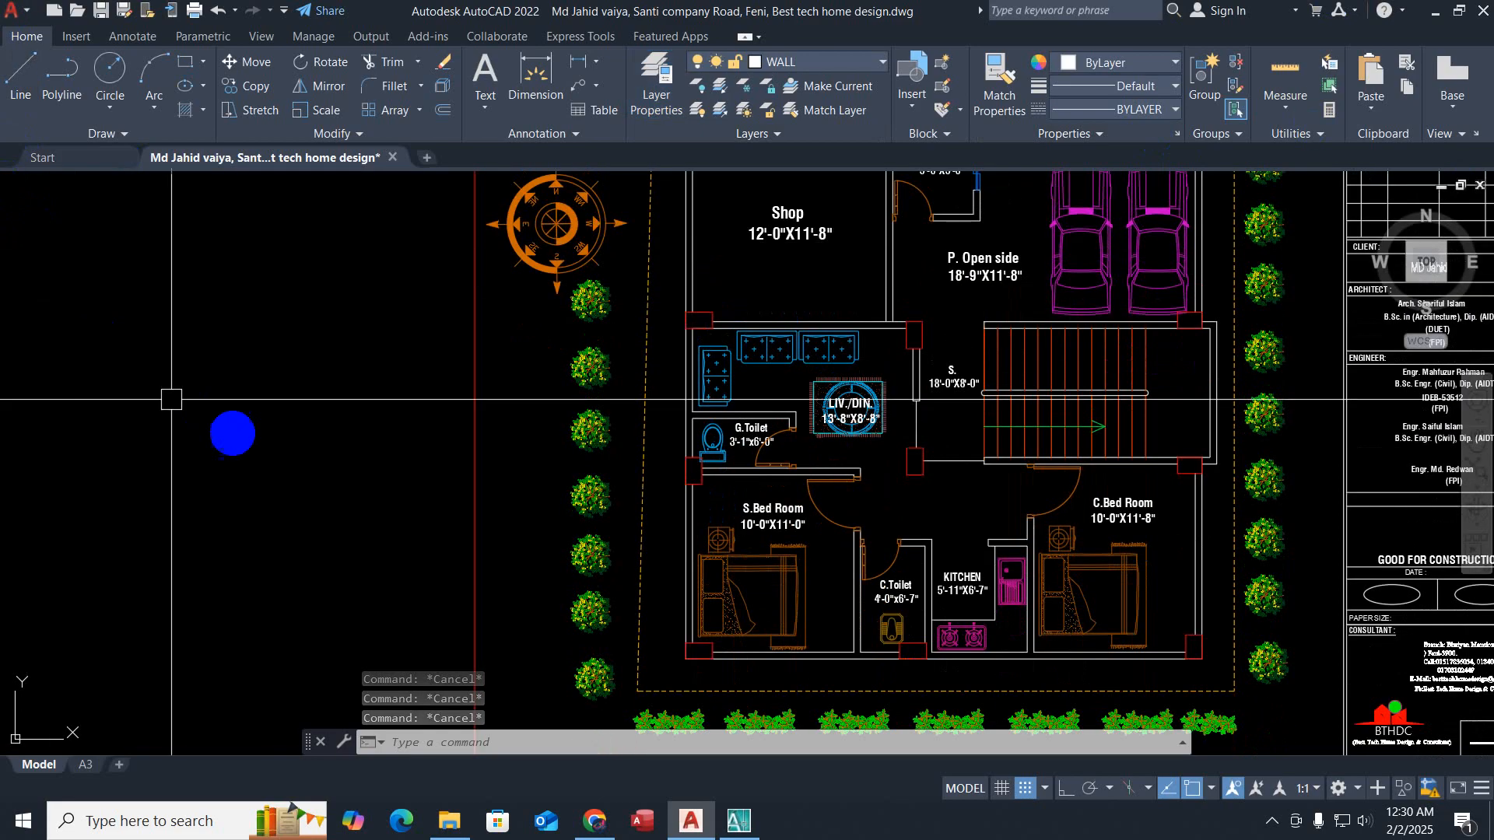
Step: View the properties of the dashed septic tank40 line beside the row of trees, and close them without changes
middle_click_drag(235, 486, 503, 488)
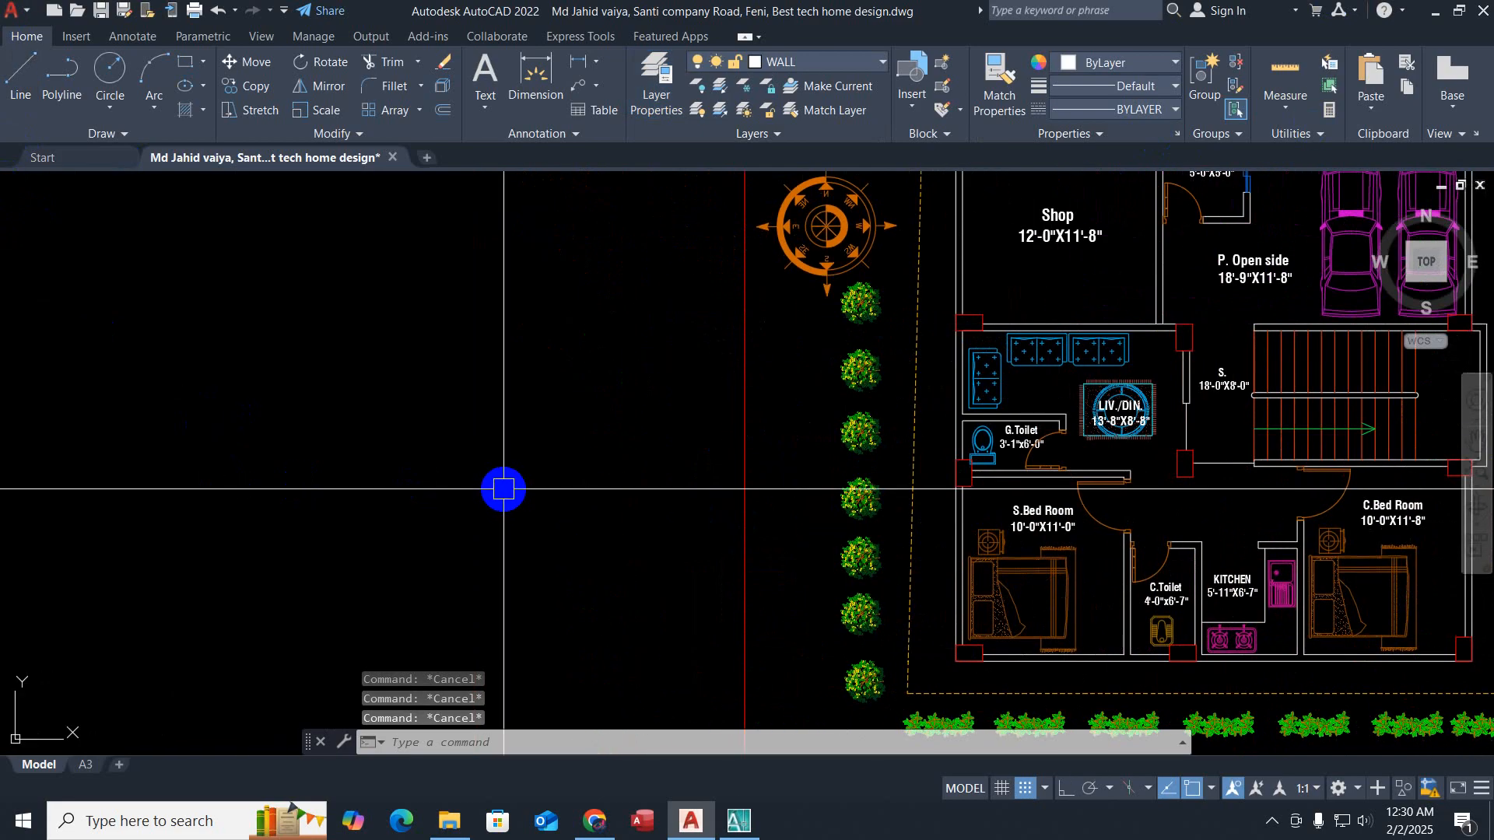
left_click(921, 444)
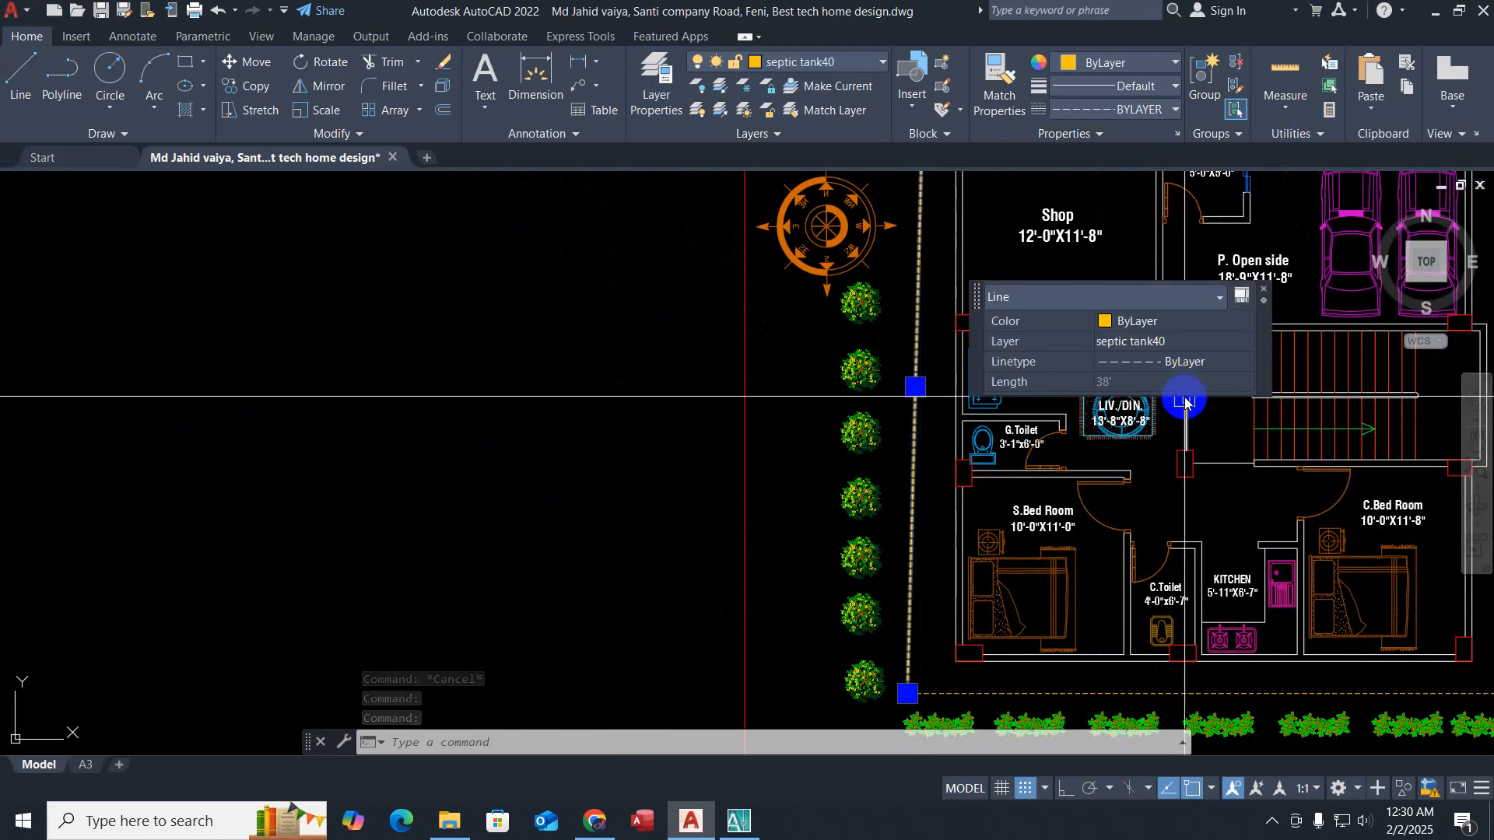
key("Escape")
key("Escape")
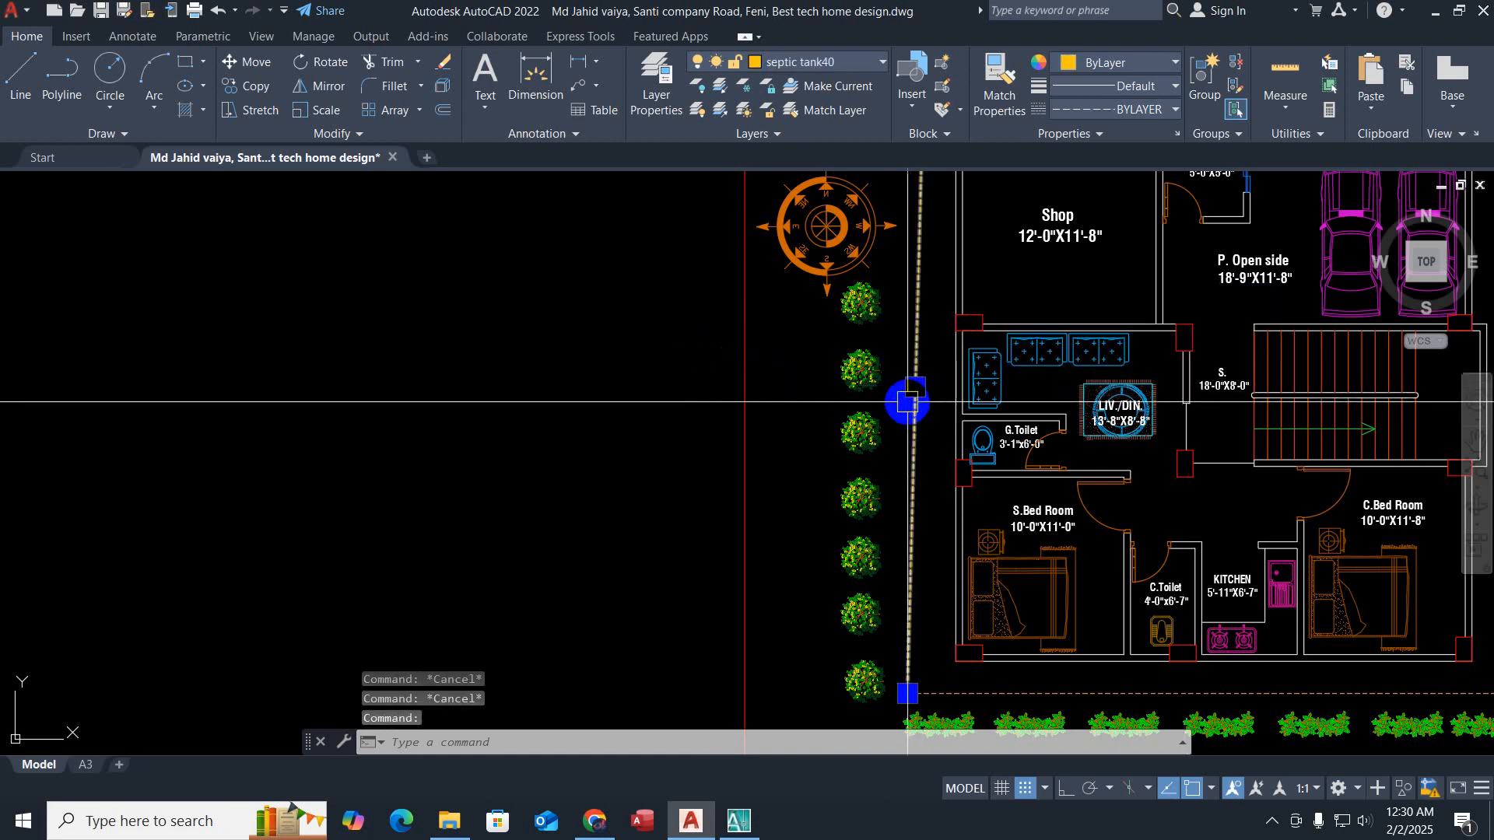
type("pr")
key("Return")
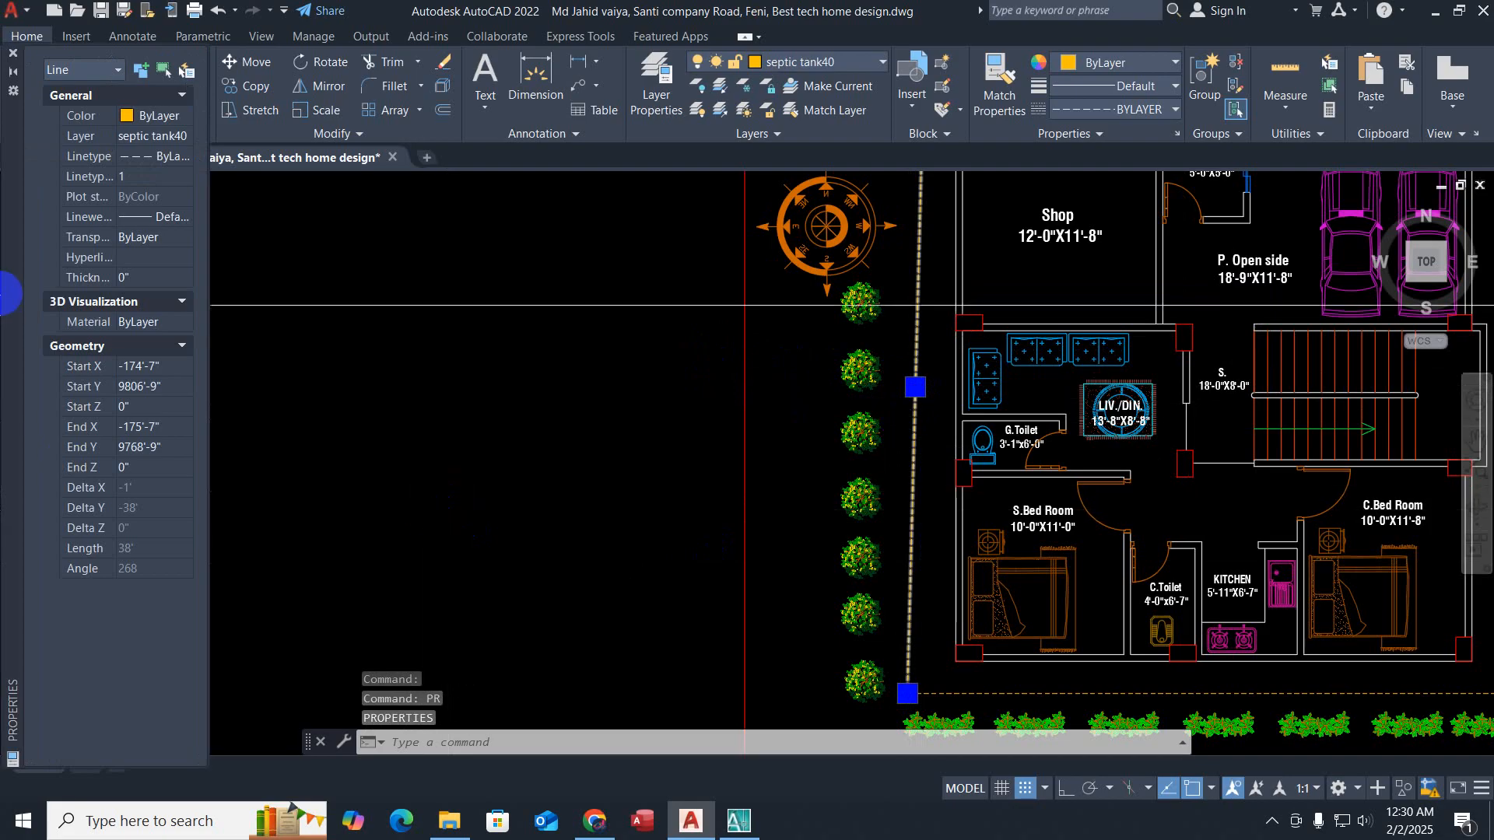
key("Escape")
key("Escape")
key("Escape")
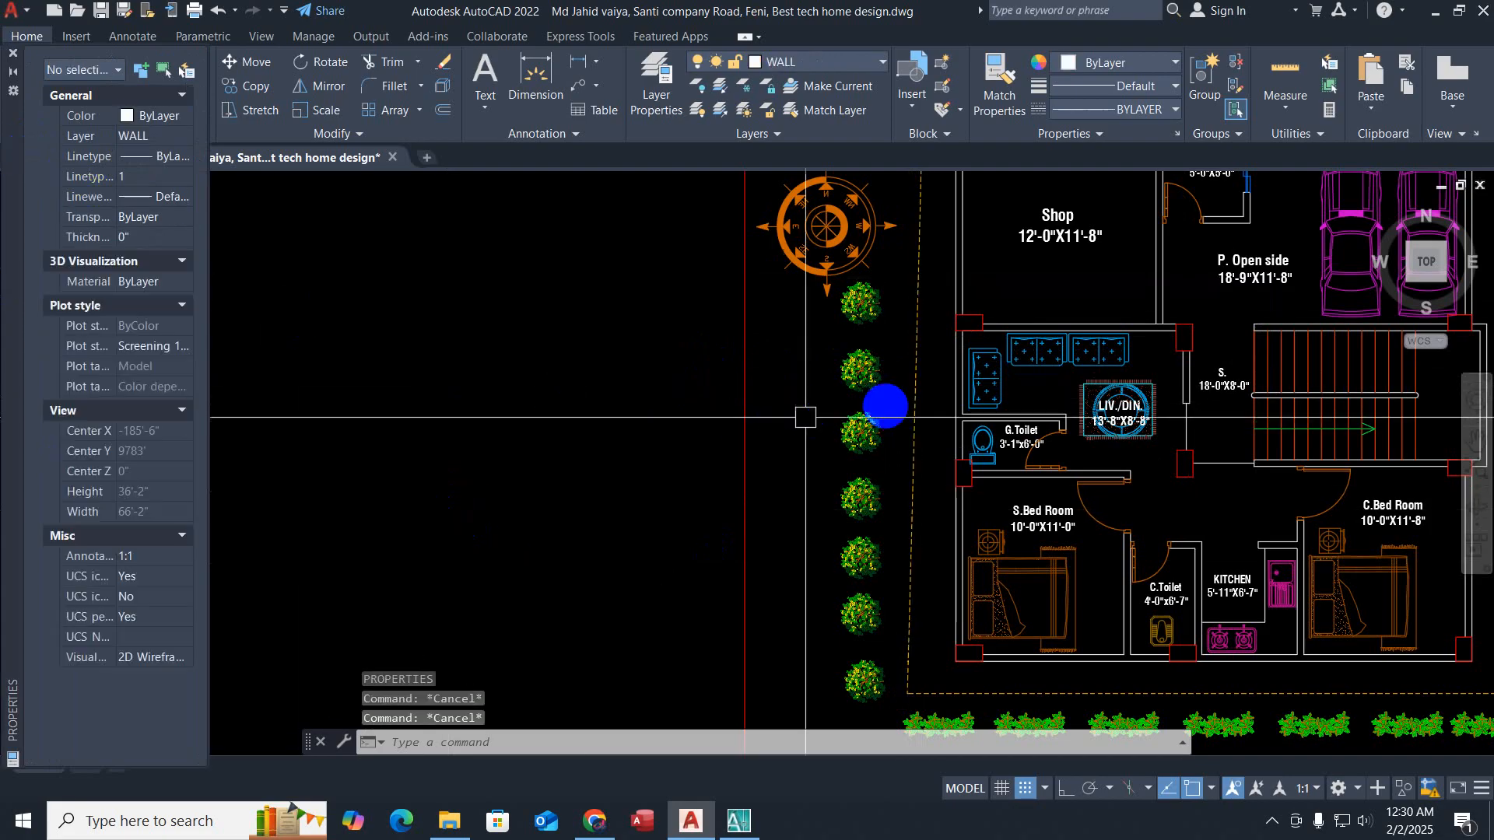
left_click(15, 52)
Step: Set the linetype scale of the dashed line beside the row of trees to 2
left_click(923, 370)
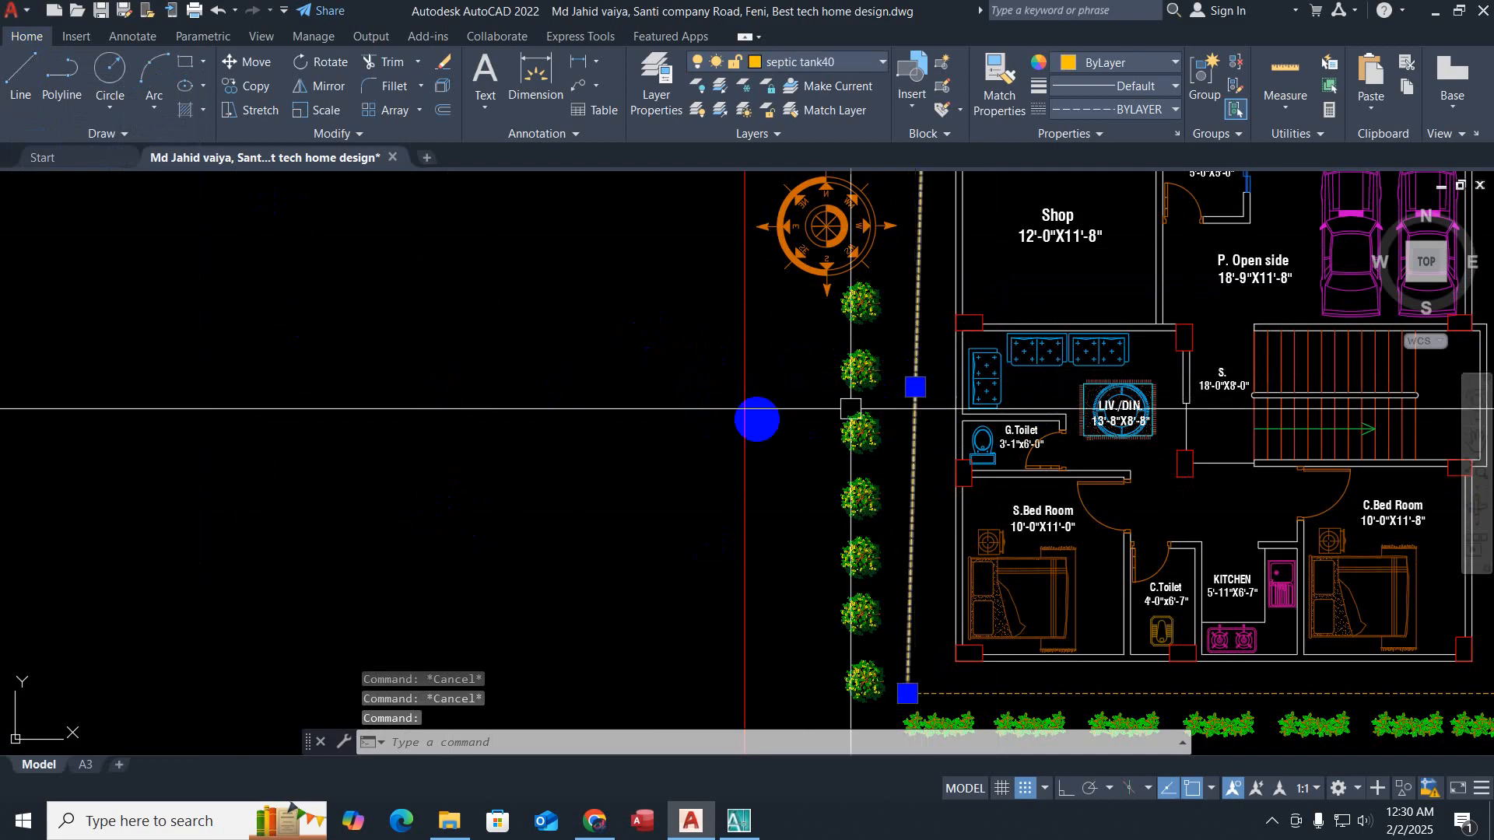
type("pr")
key("Return")
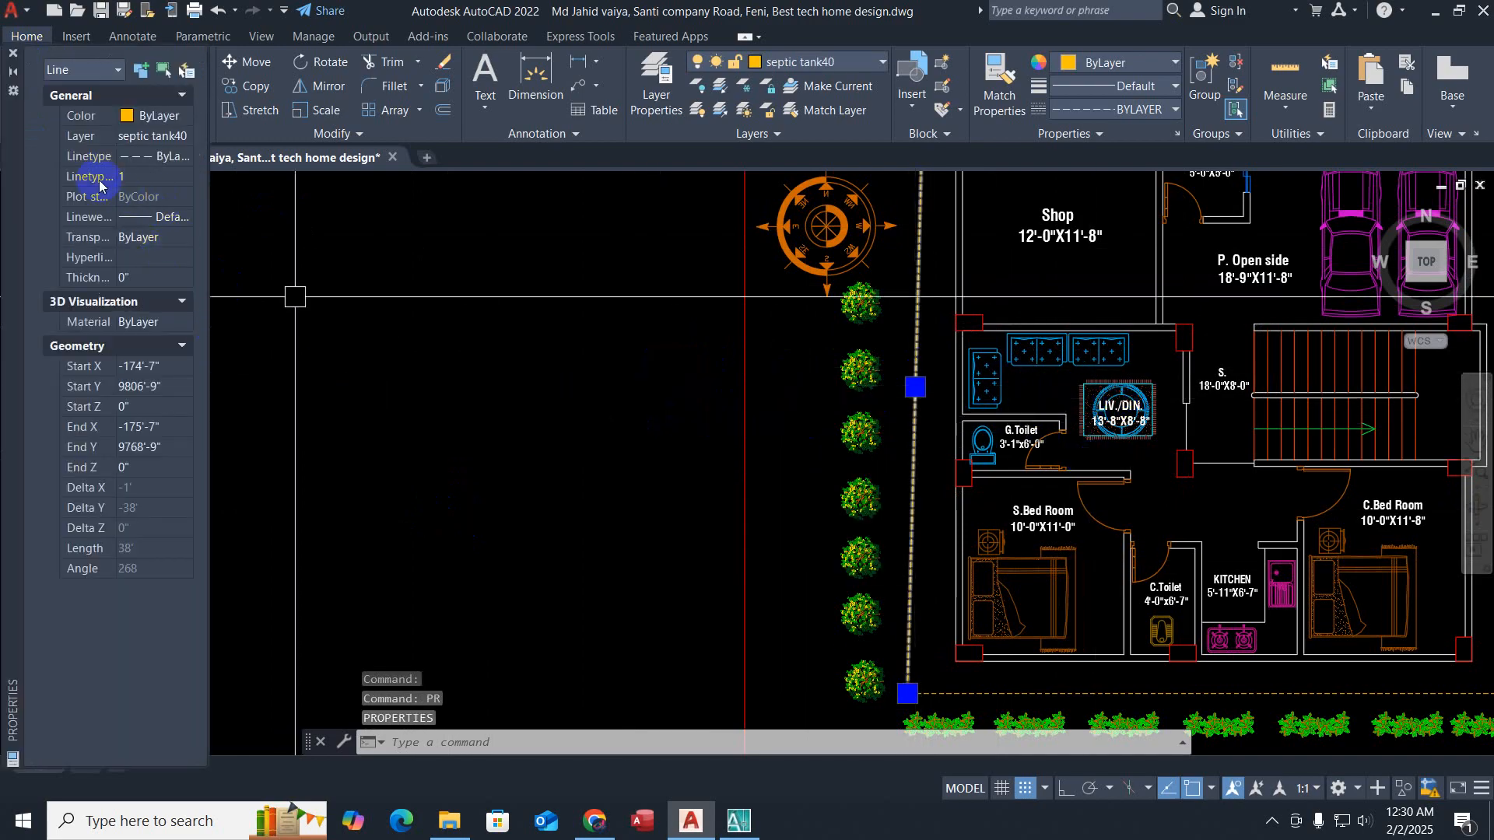
left_click(138, 178)
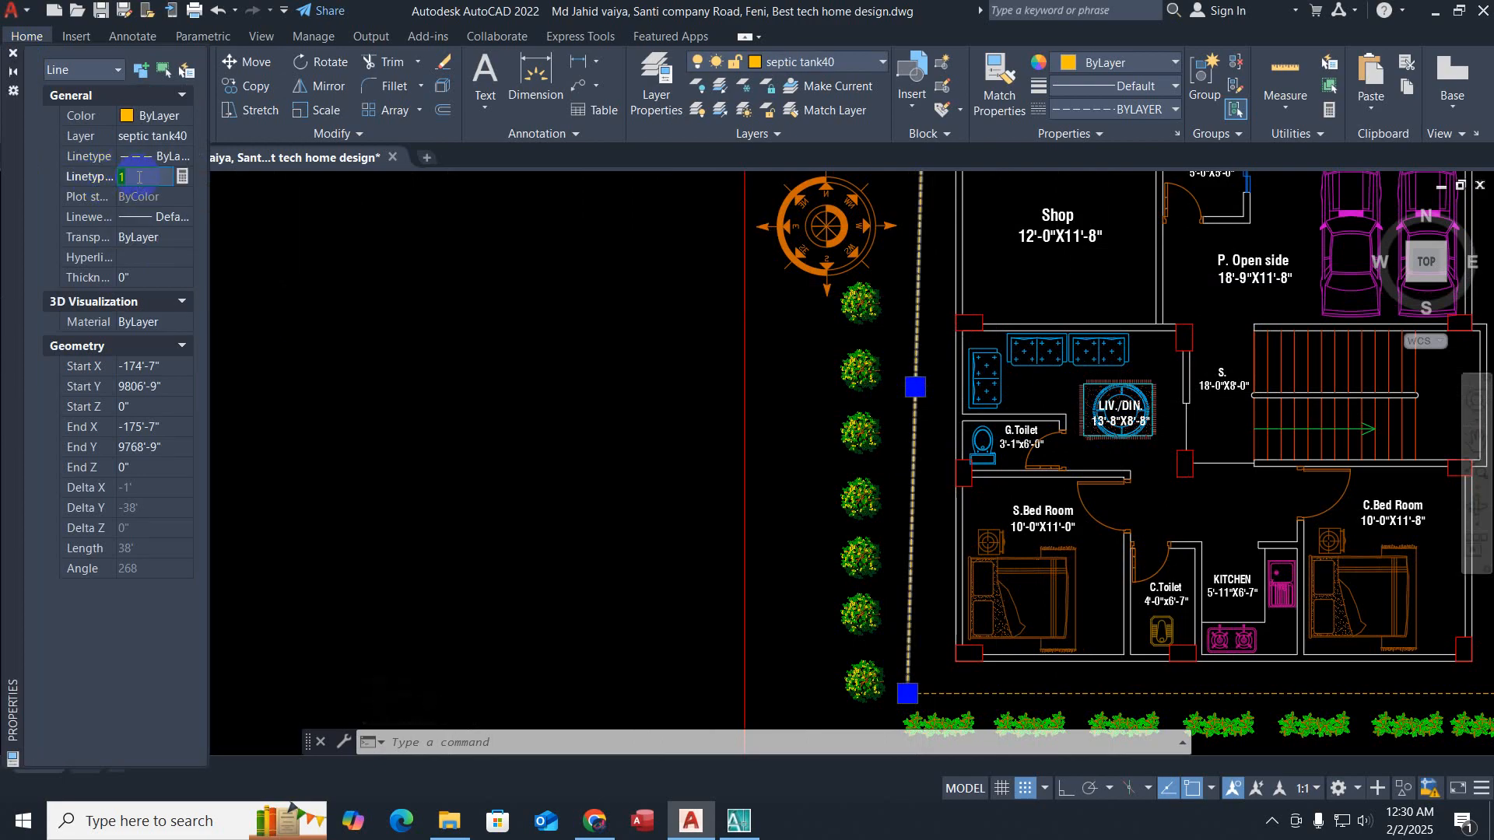
key("Return")
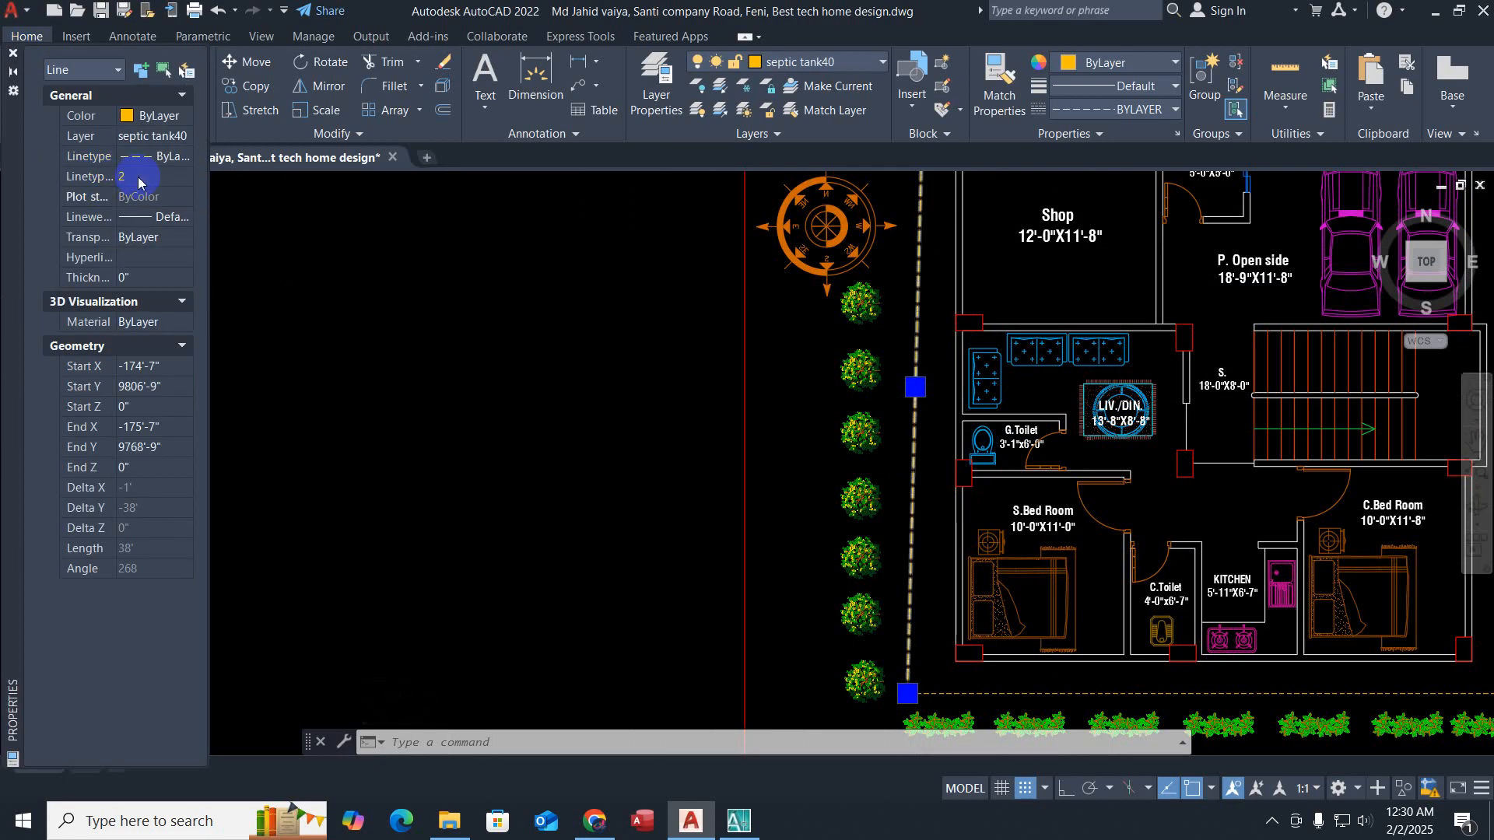
left_click(9, 53)
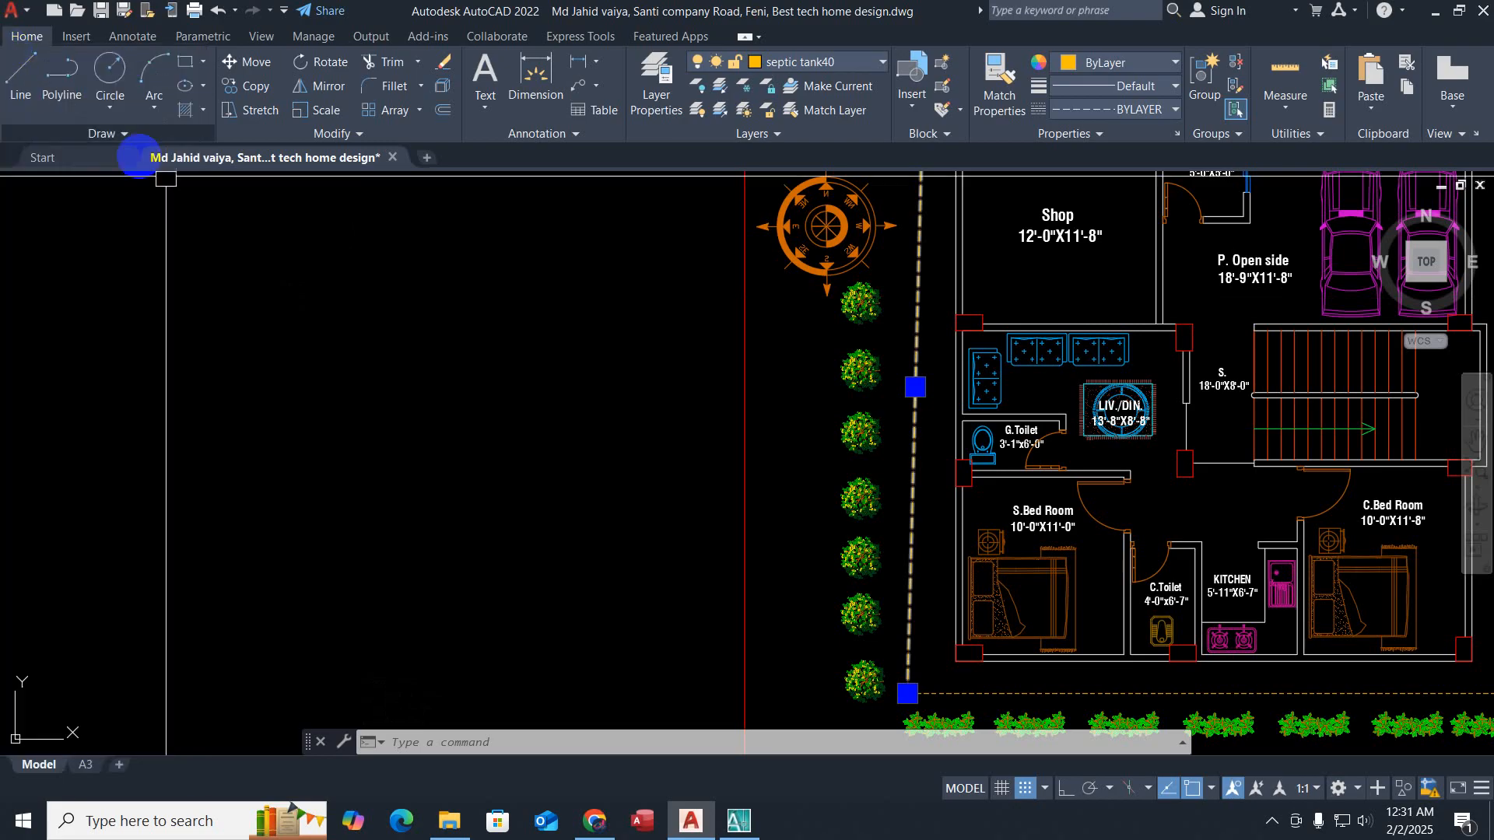
key("Escape")
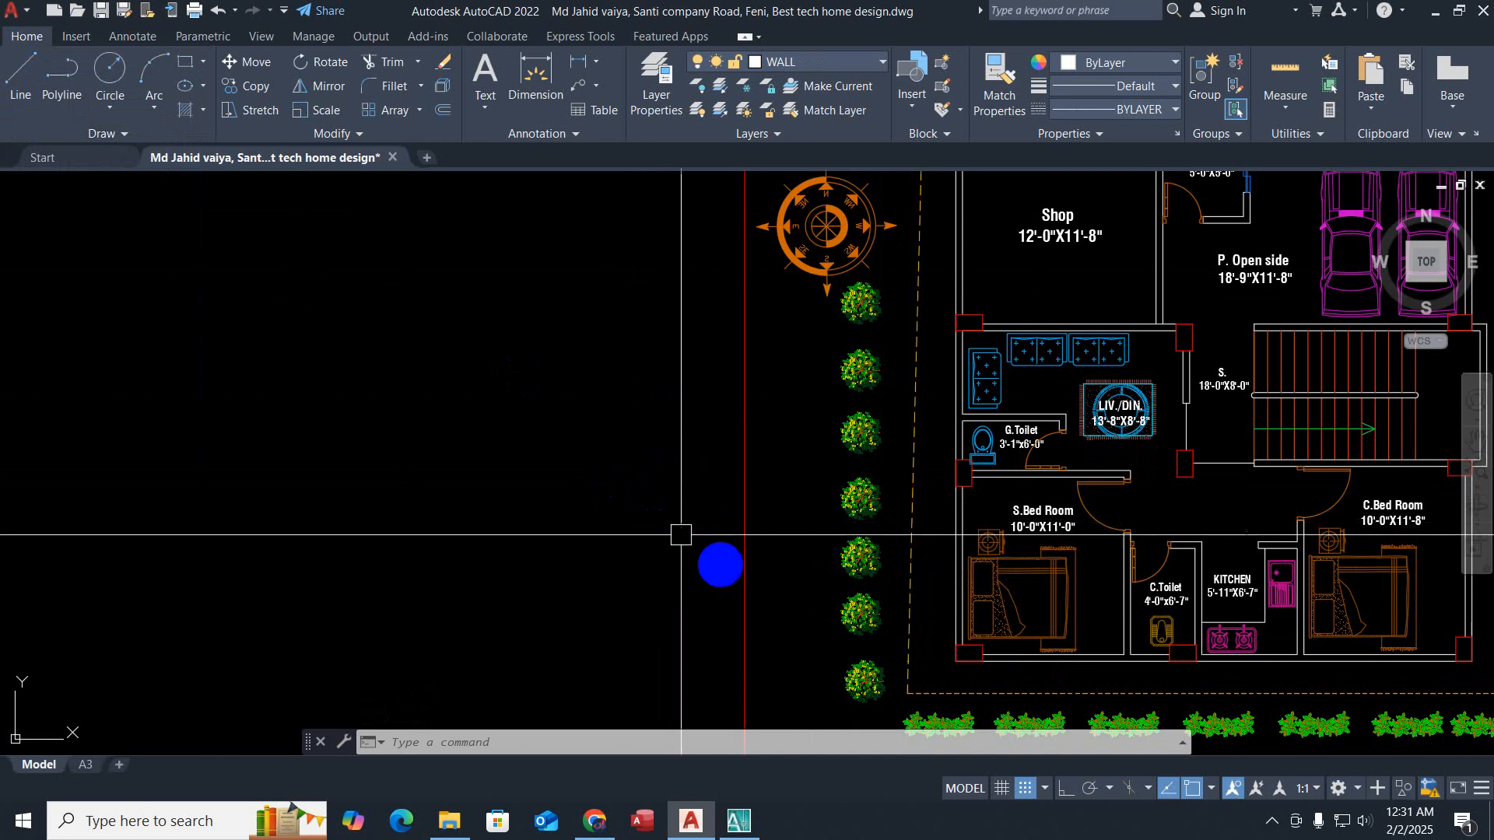
Step: Check the quick properties of the dashed line beside the trees and clear the selection
left_click(914, 467)
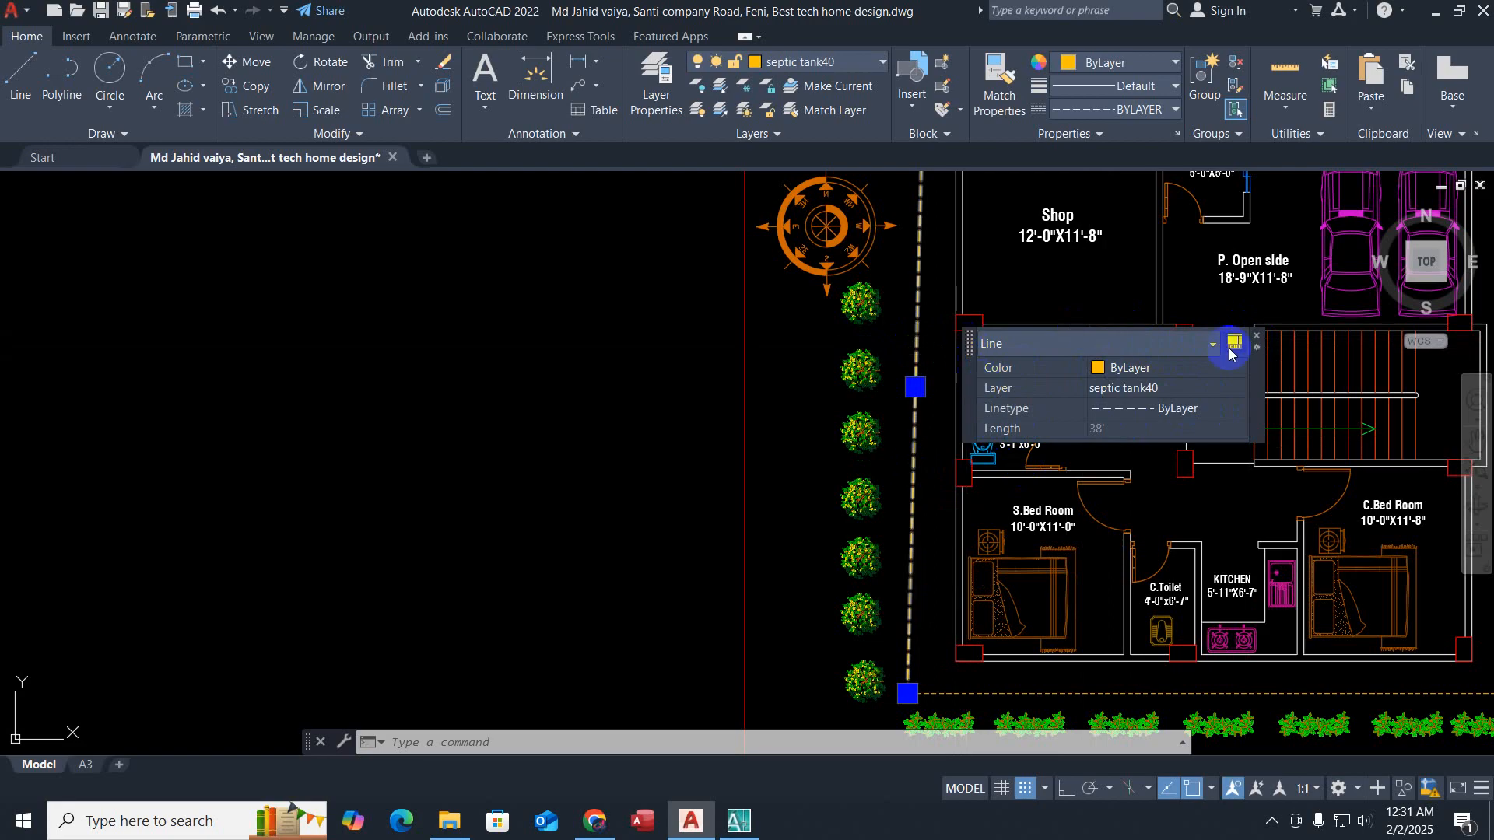
key("Escape")
key("Escape")
key("Escape")
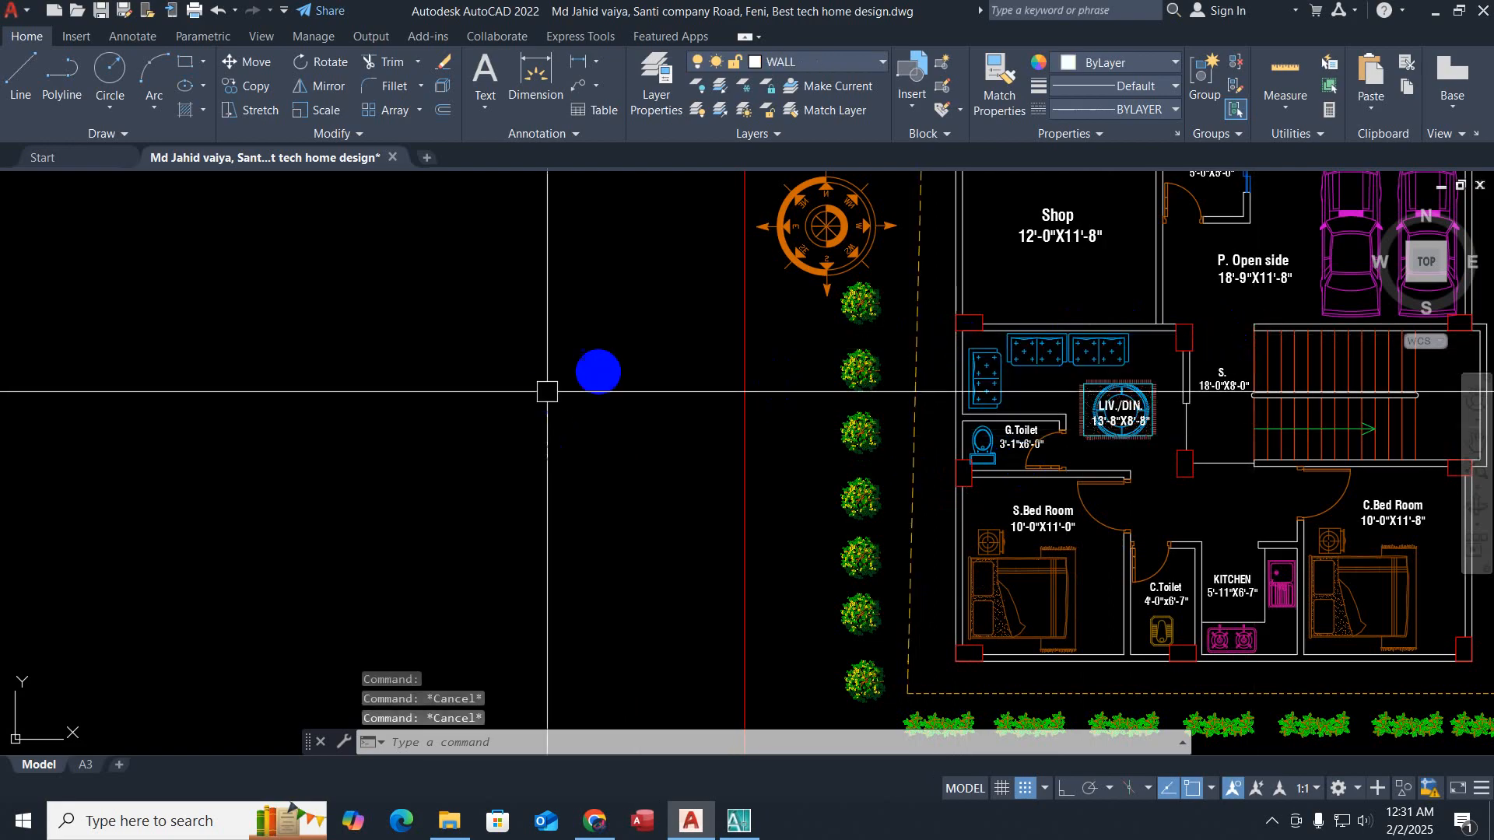
Step: Examine the ground floor presentation plan, from the bedrooms and kitchen up to the parking area and main entry
scroll(647, 436, "down", 3)
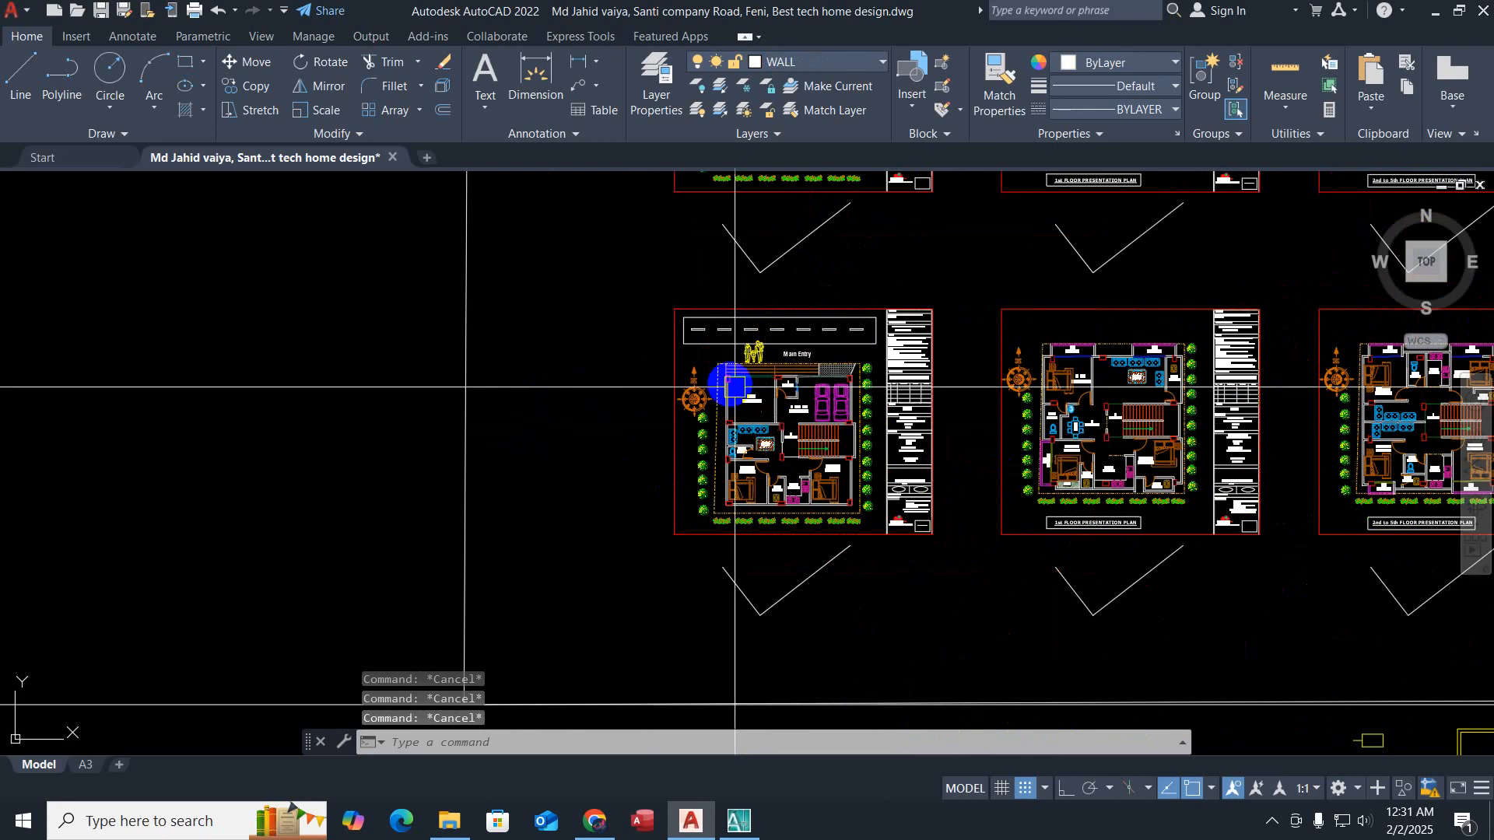
scroll(735, 385, "up", 2)
middle_click_drag(719, 436, 546, 437)
scroll(633, 490, "up", 3)
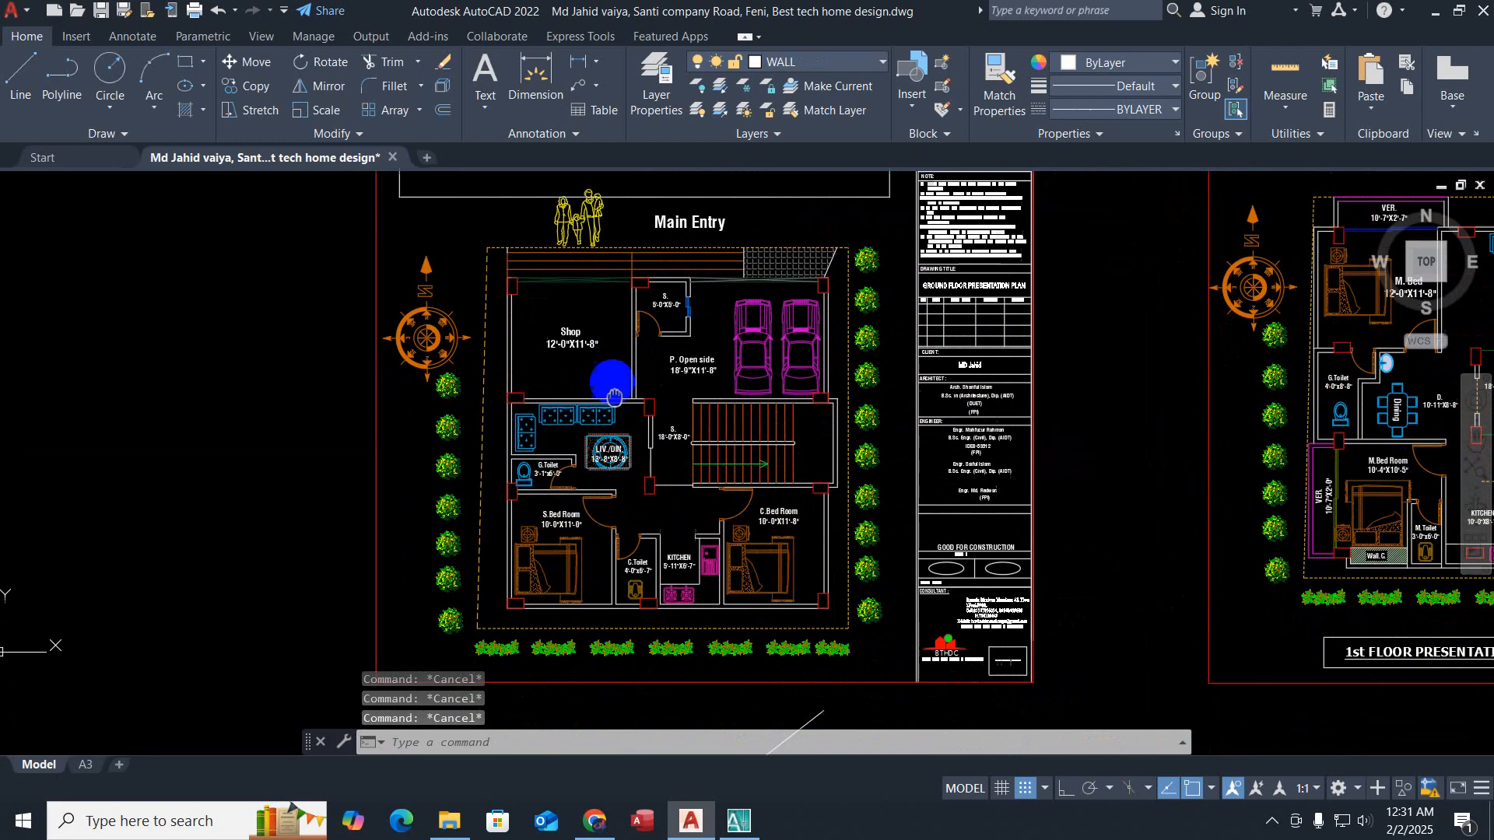
middle_click_drag(654, 546, 596, 489)
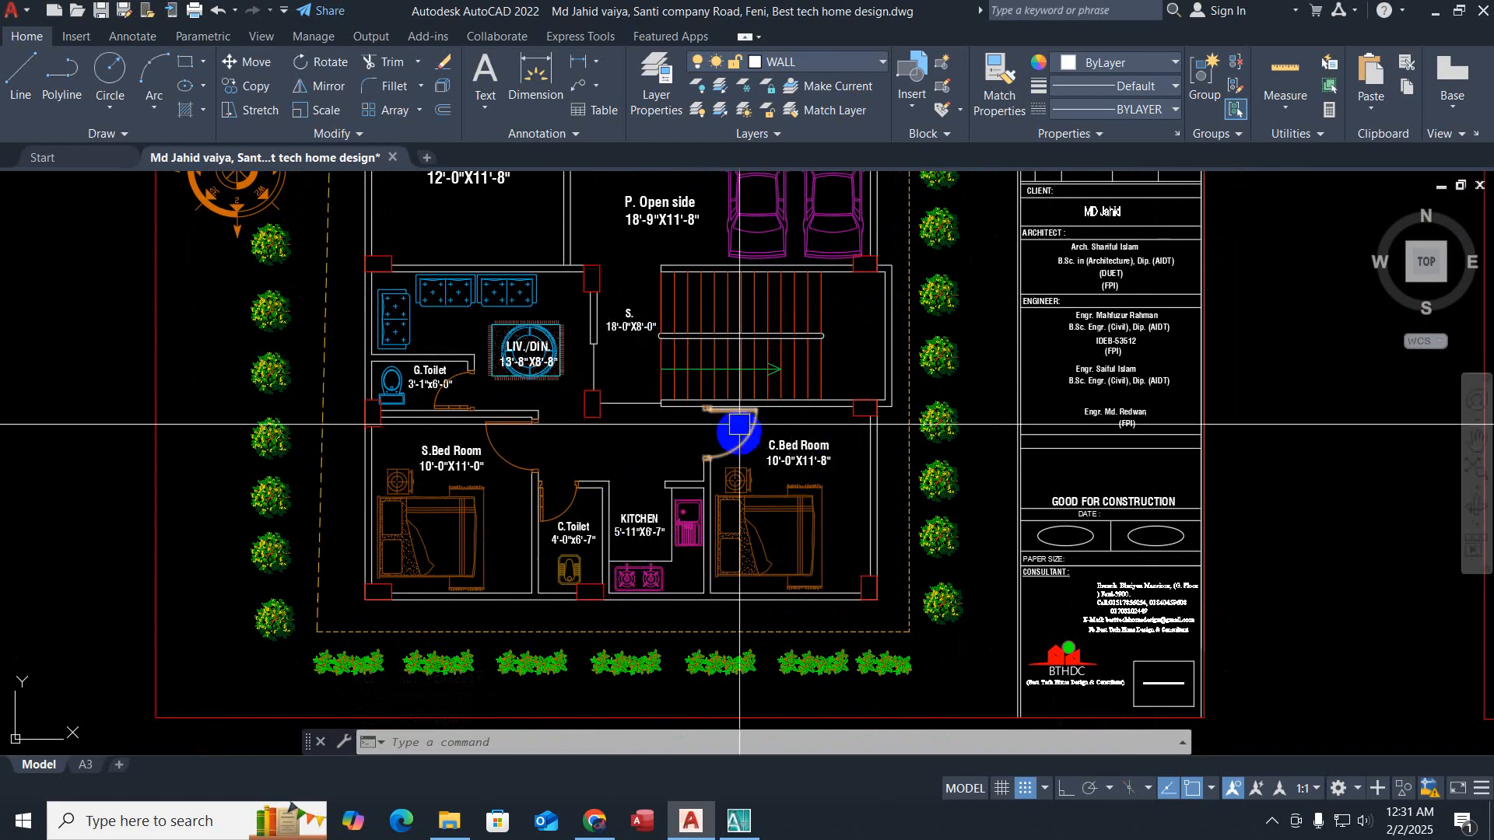
middle_click_drag(738, 426, 742, 563)
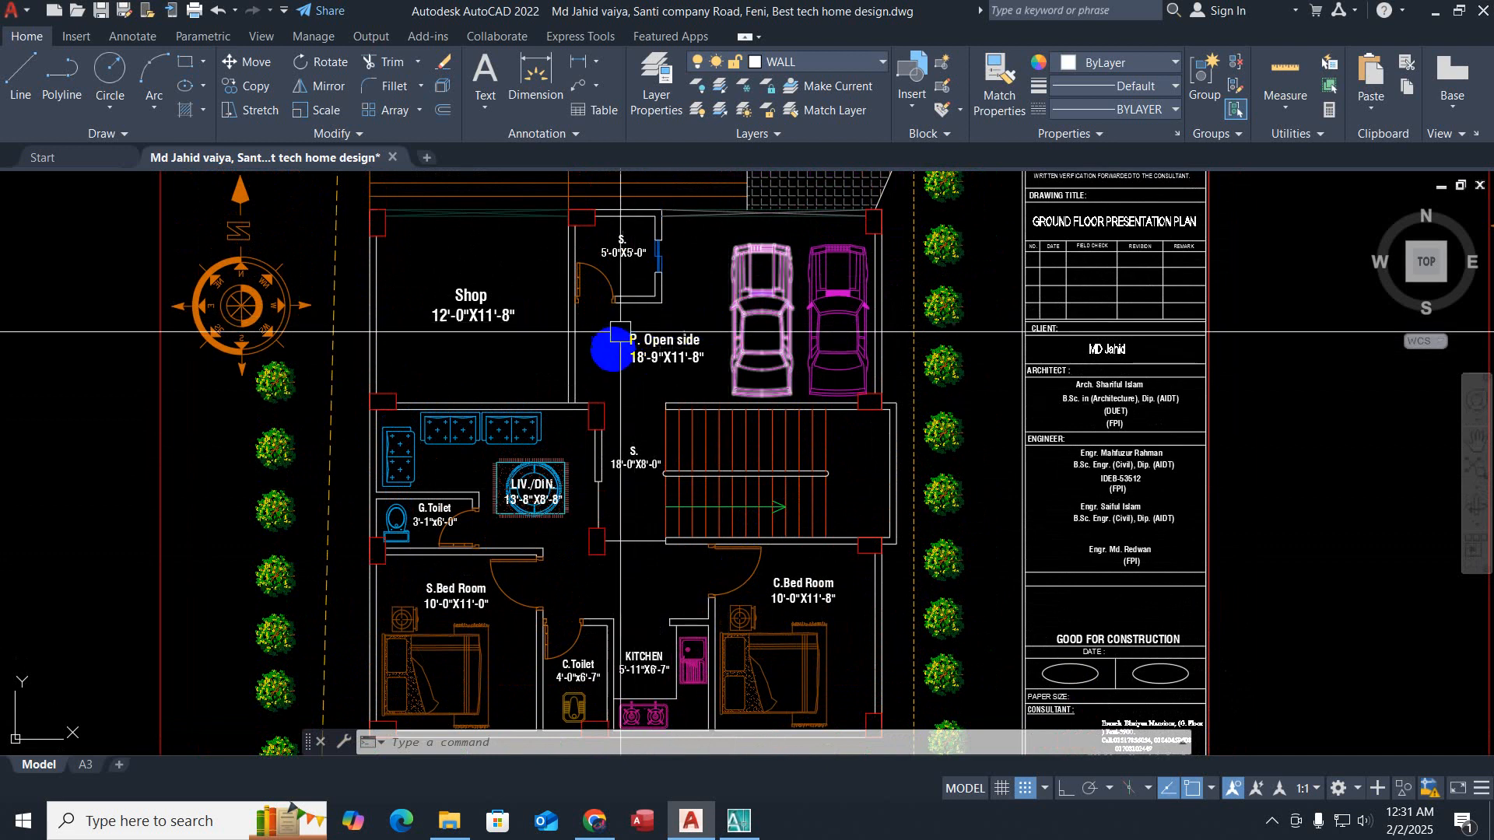
middle_click_drag(614, 344, 623, 405)
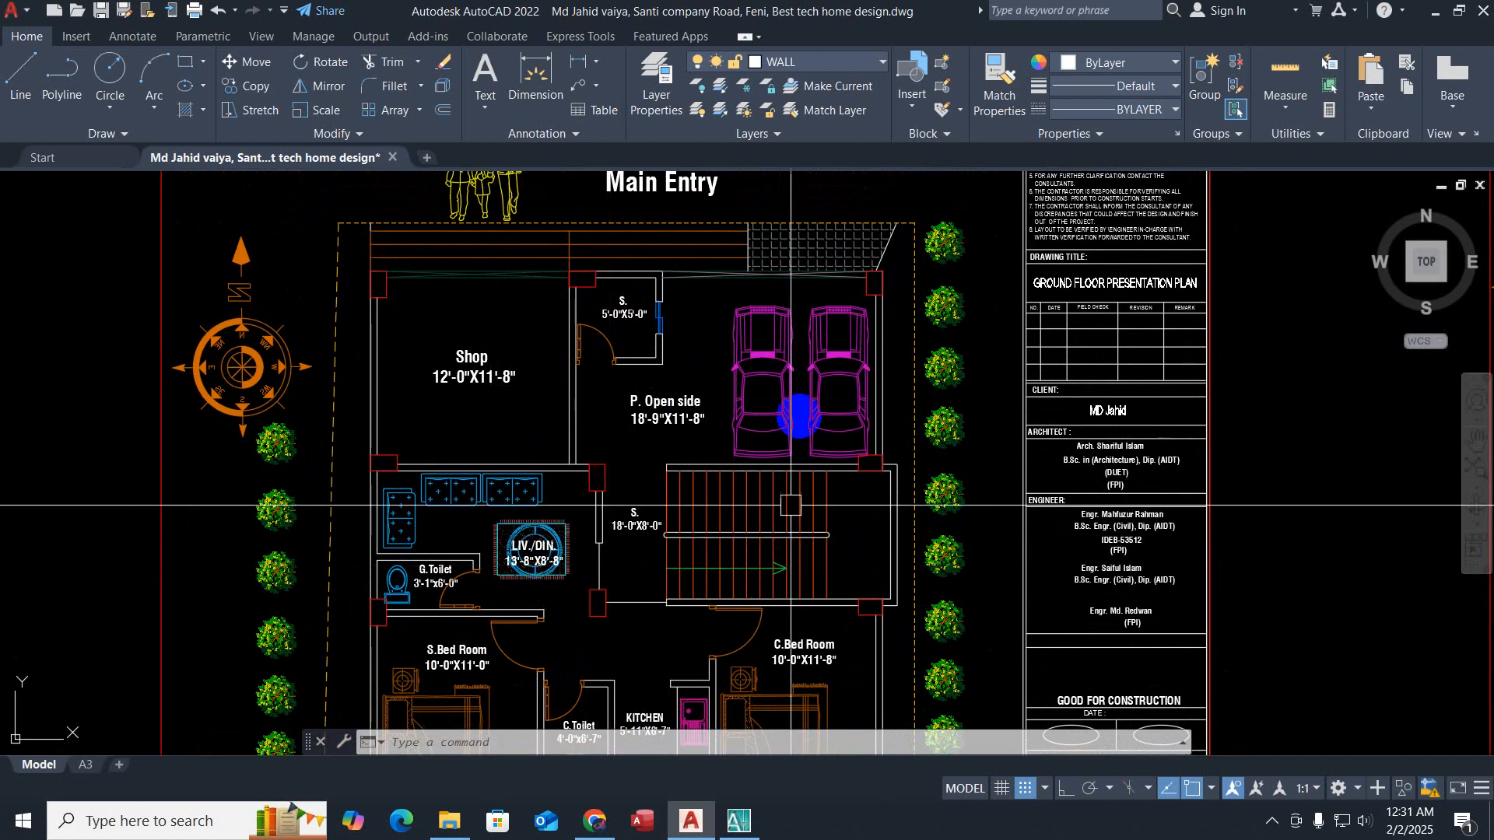
key("Escape")
key("Escape")
key("Escape")
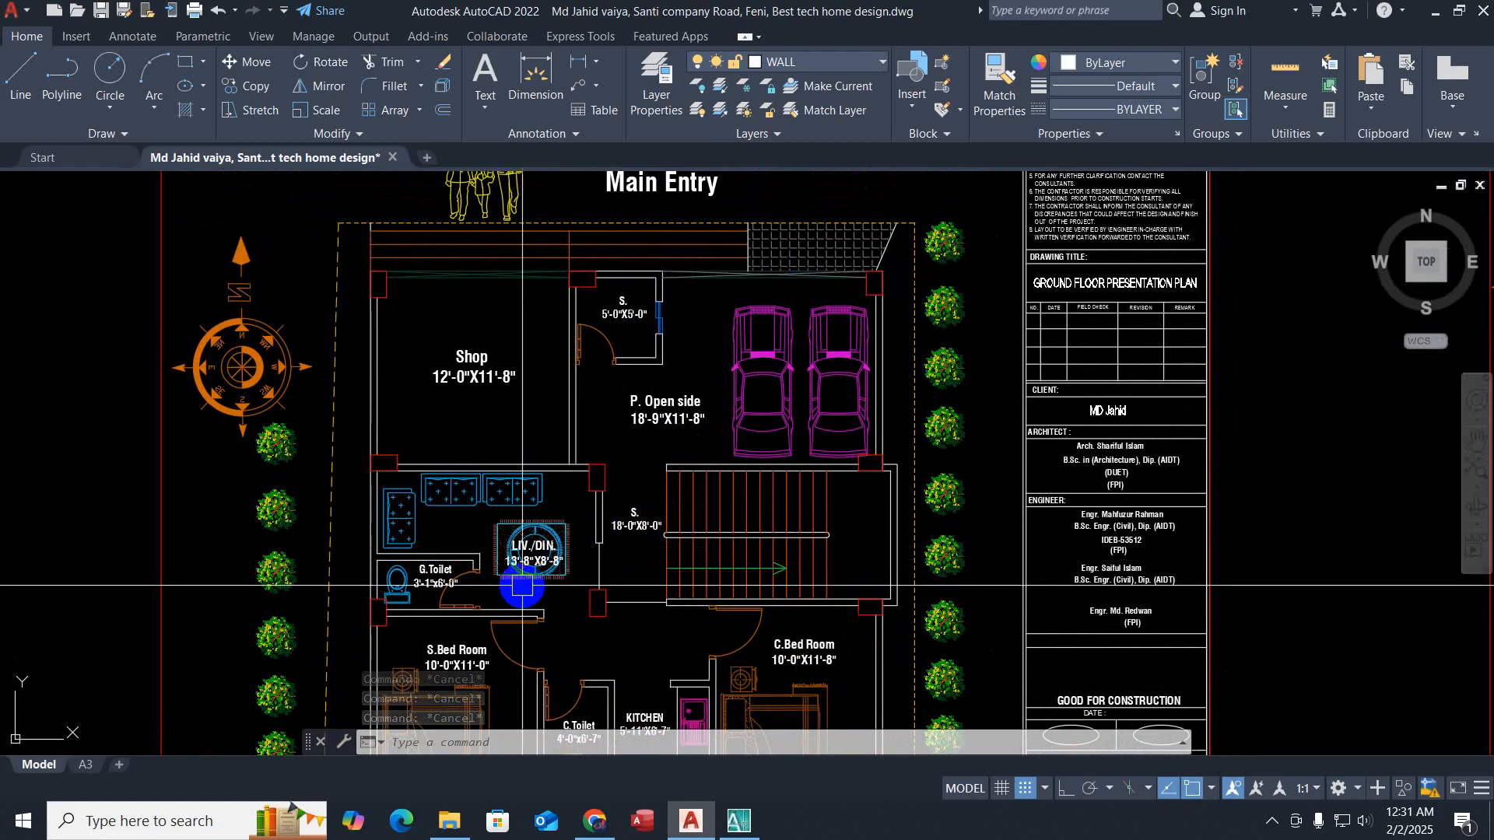
Step: Draw a rectangle in the empty area outside the ground floor plan's red border, level with the compass symbol
middle_click_drag(522, 585, 1158, 513)
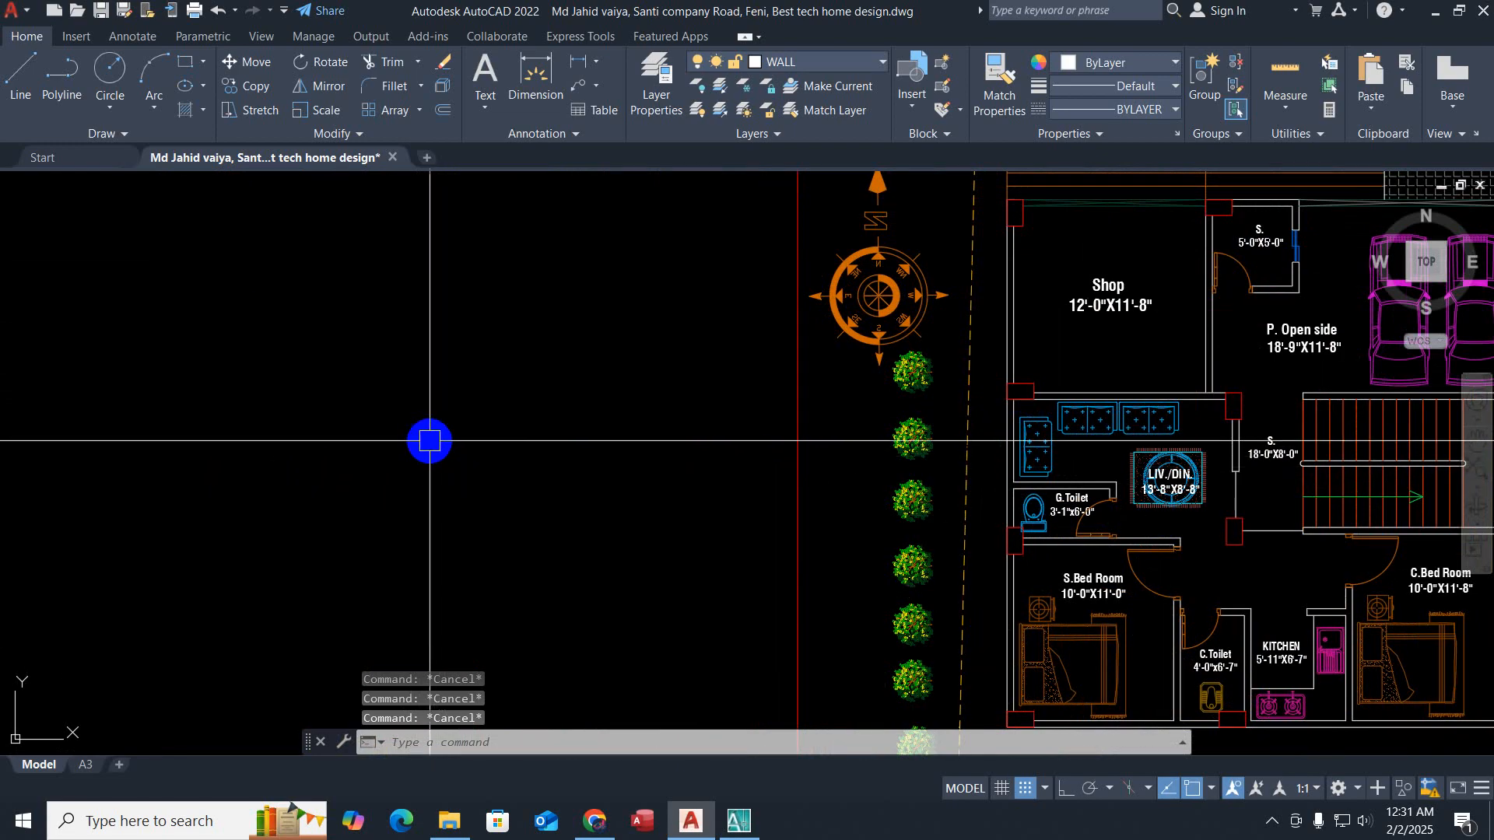
type("c")
key("Return")
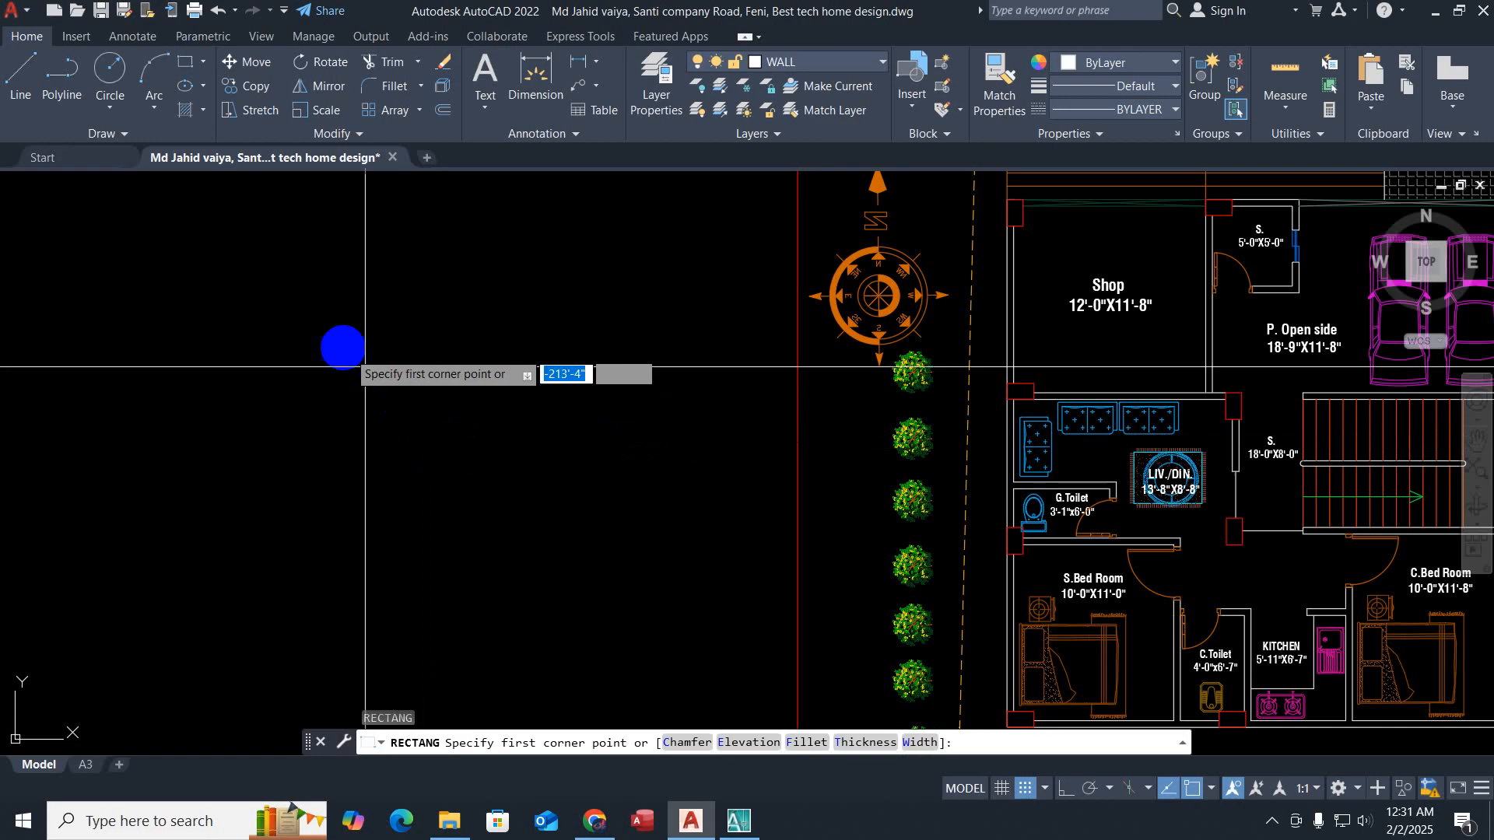
left_click(294, 327)
left_click(482, 451)
key("Escape")
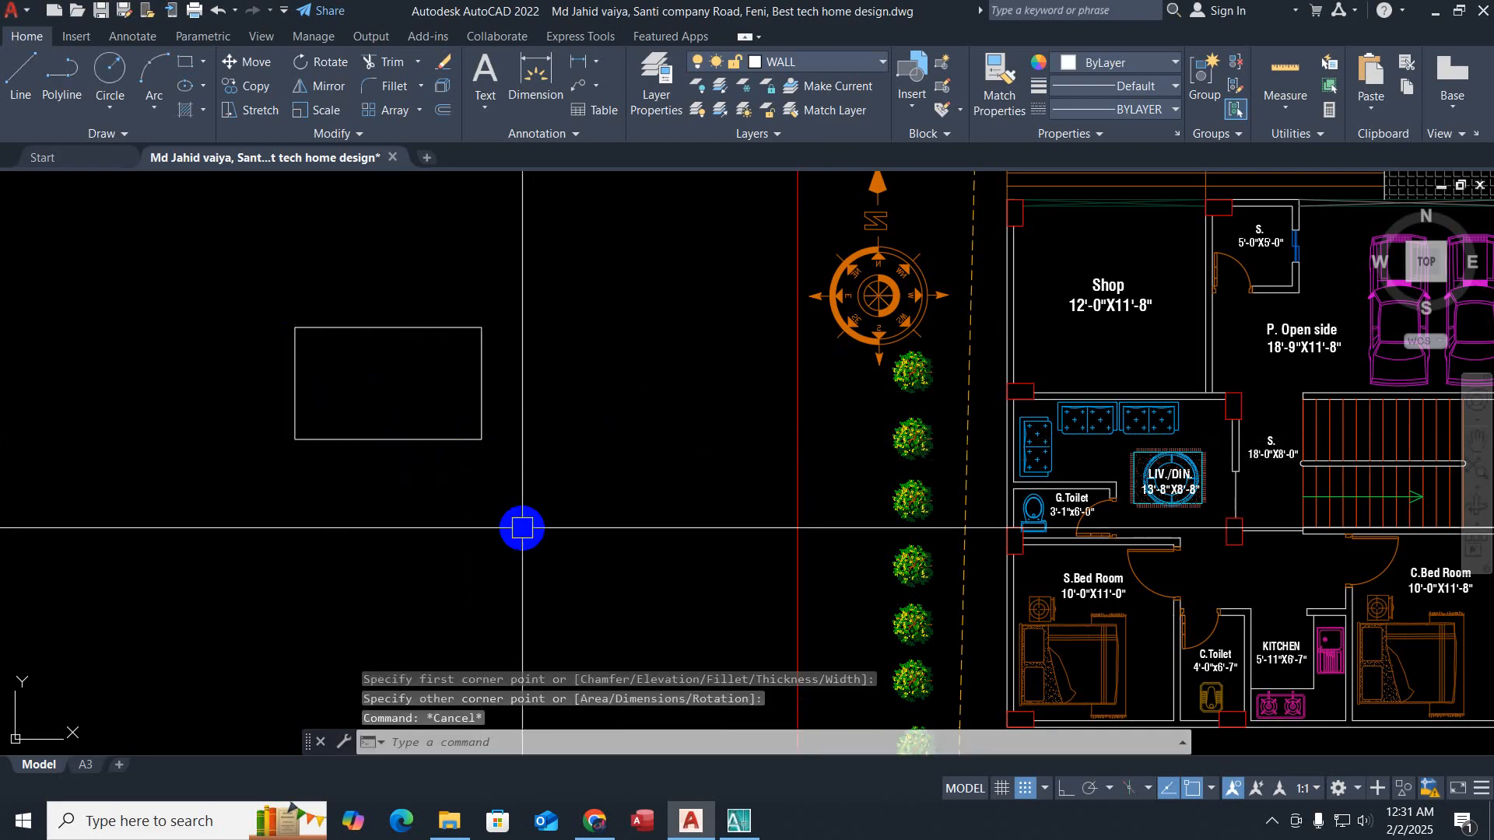
Step: Draw a circle below the rectangle's lower-right corner, without touching the rectangle
key("Escape")
type("c")
key("Return")
left_click(492, 512)
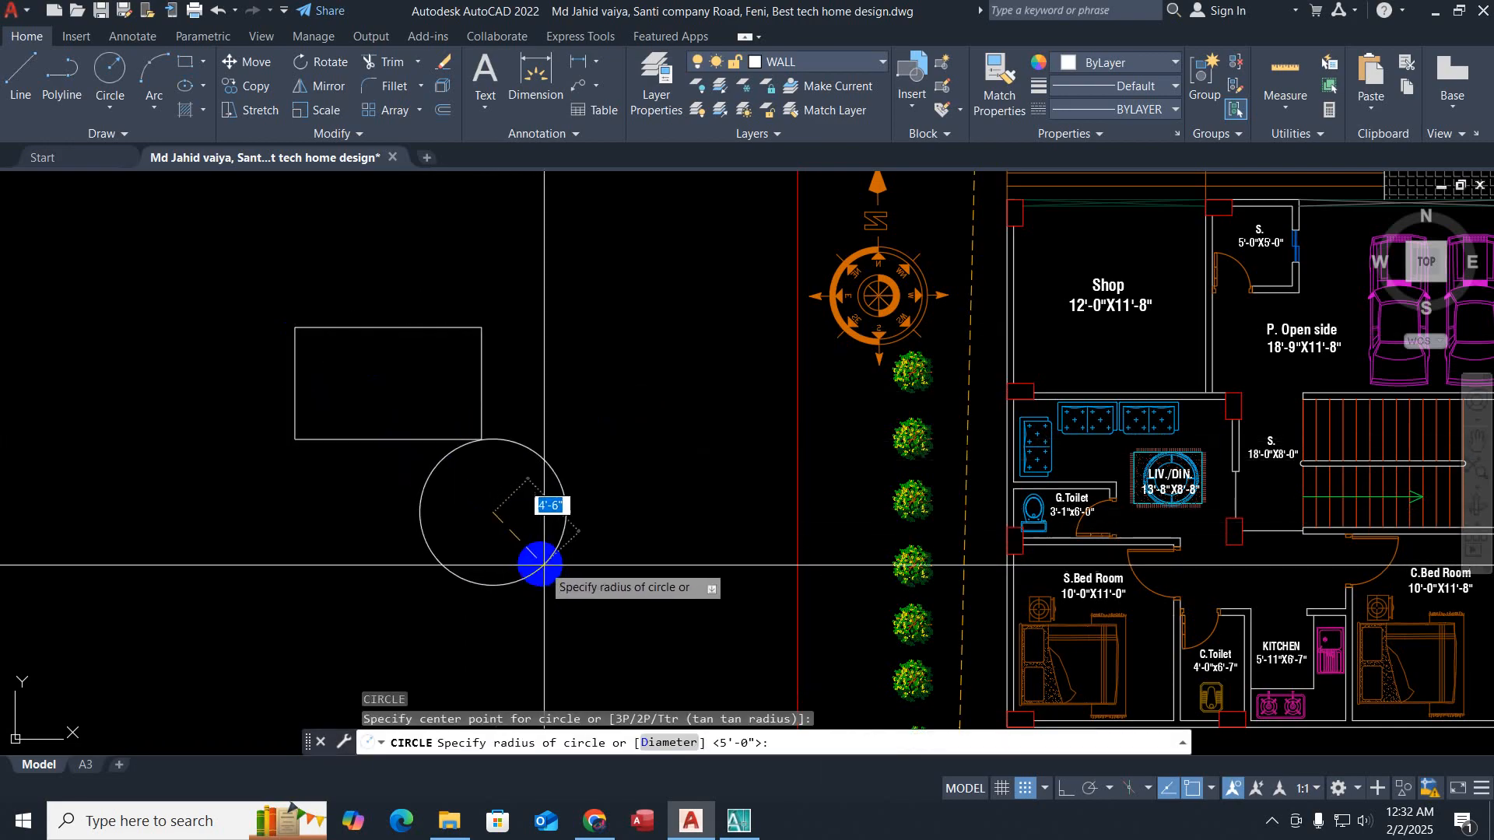
key("Return")
key("Escape")
key("Escape")
key("Escape")
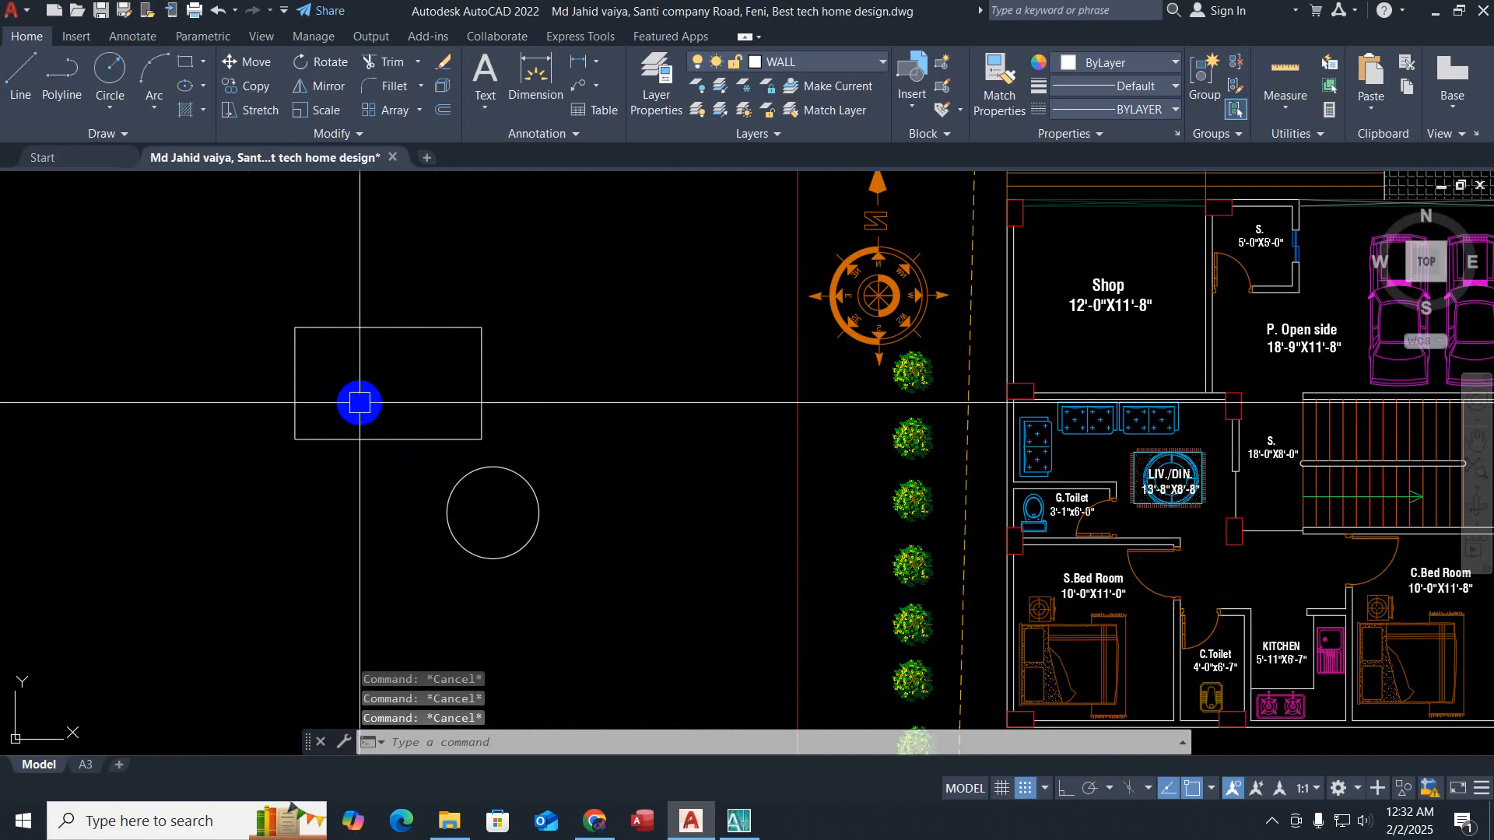
Step: Divide the rectangle in half with a vertical line from the midpoint of its top edge to its bottom edge
type("l")
key("Return")
left_click(388, 327)
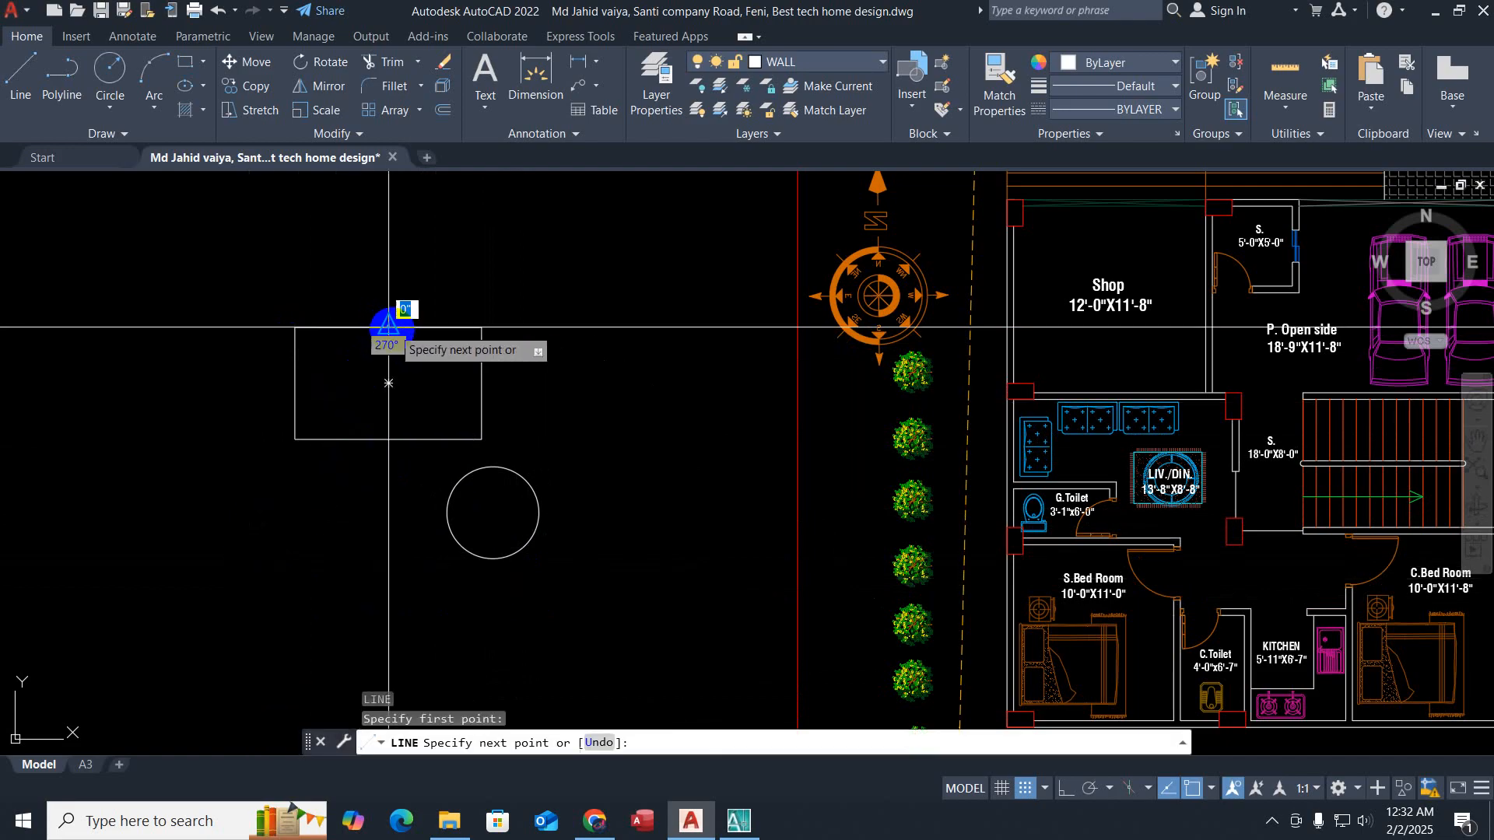
left_click(390, 440)
key("Escape")
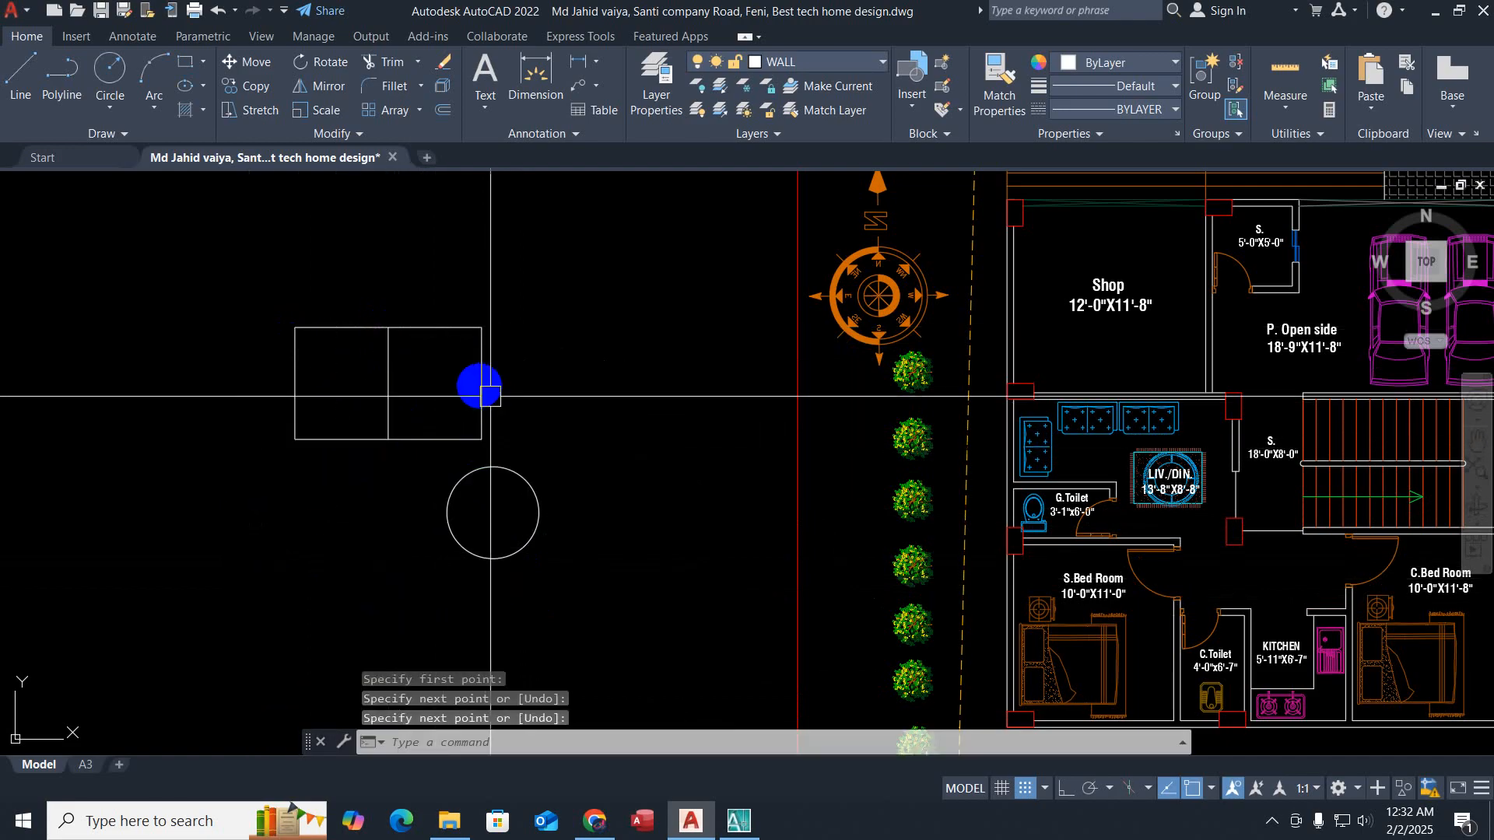
key("Escape")
key("Escape")
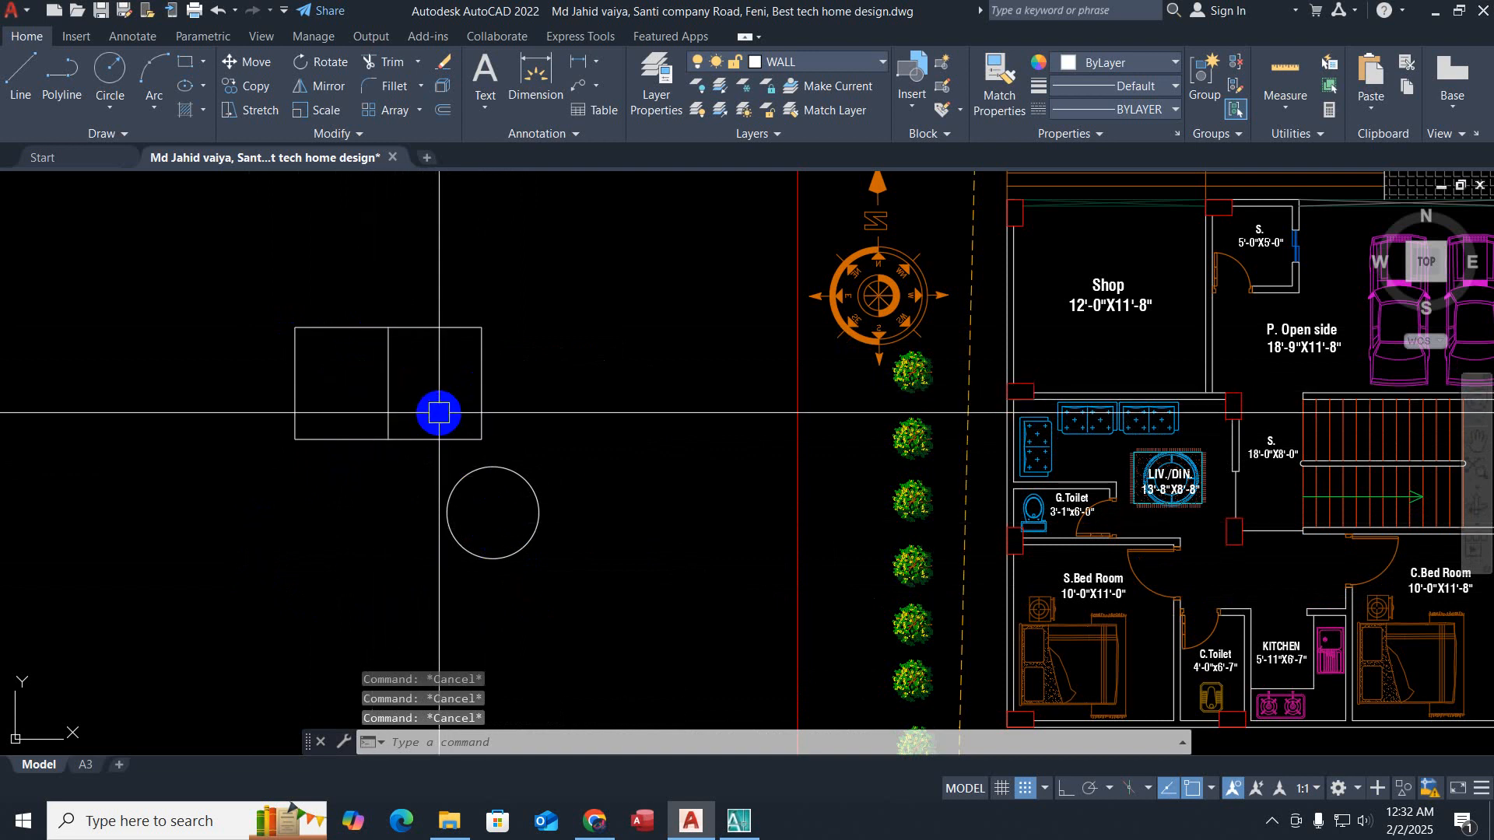
Step: Start a hatch in the left half of the rectangle and try the SOLID, ANGLE and ANSI32 patterns on it
key("Return")
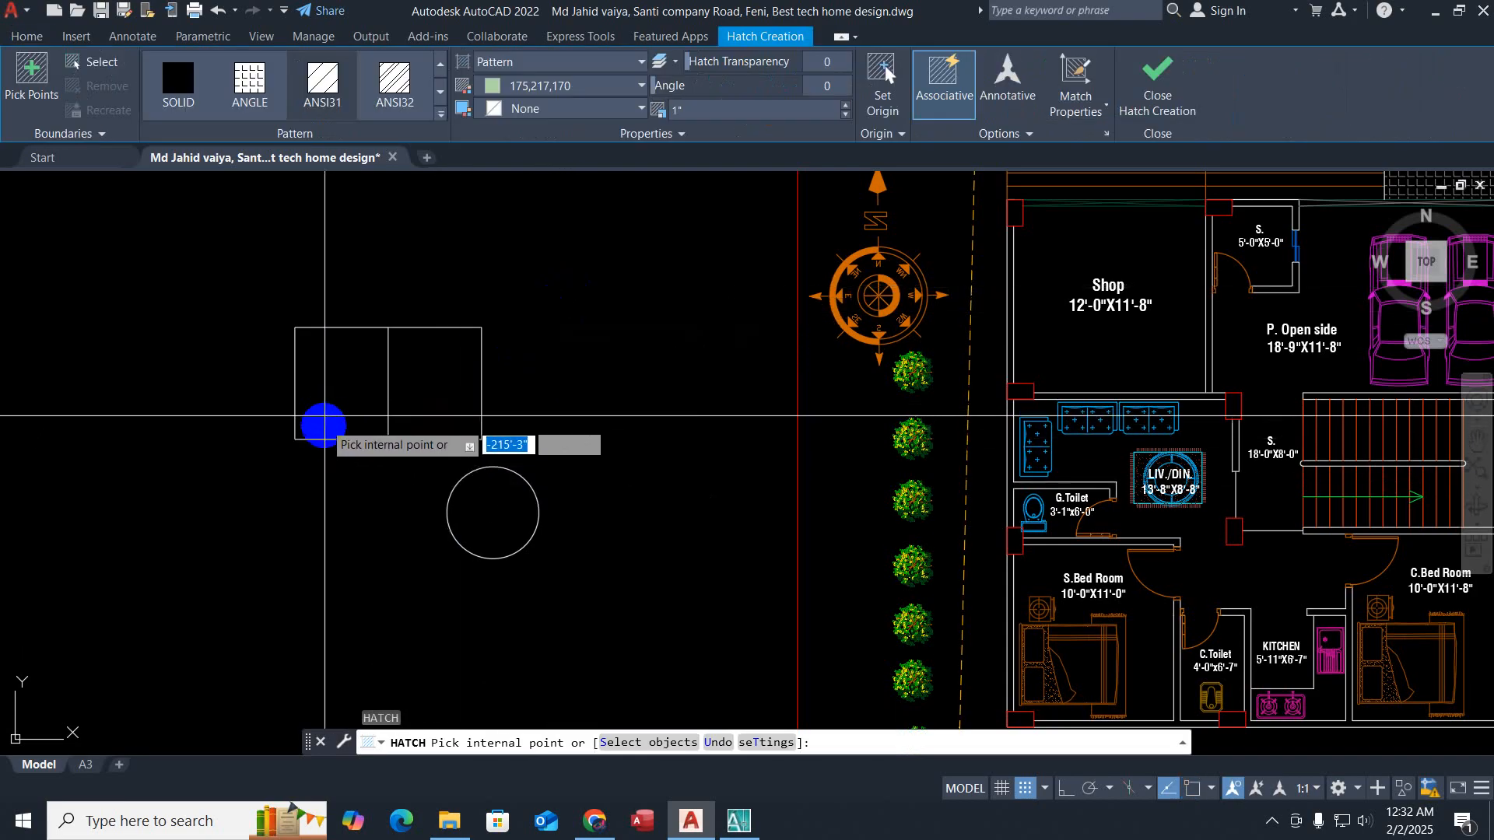
left_click(319, 410)
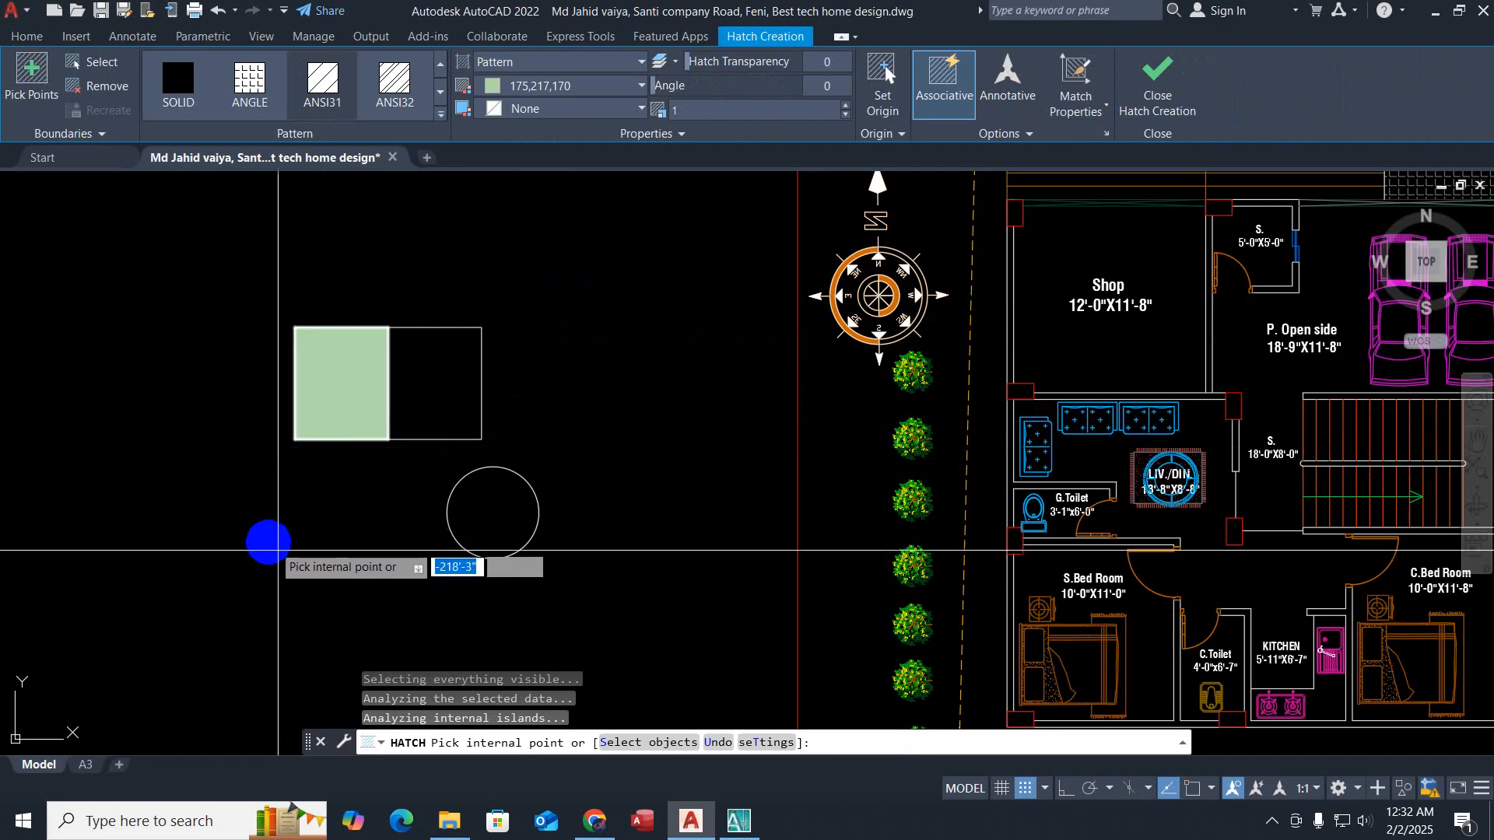
left_click(189, 95)
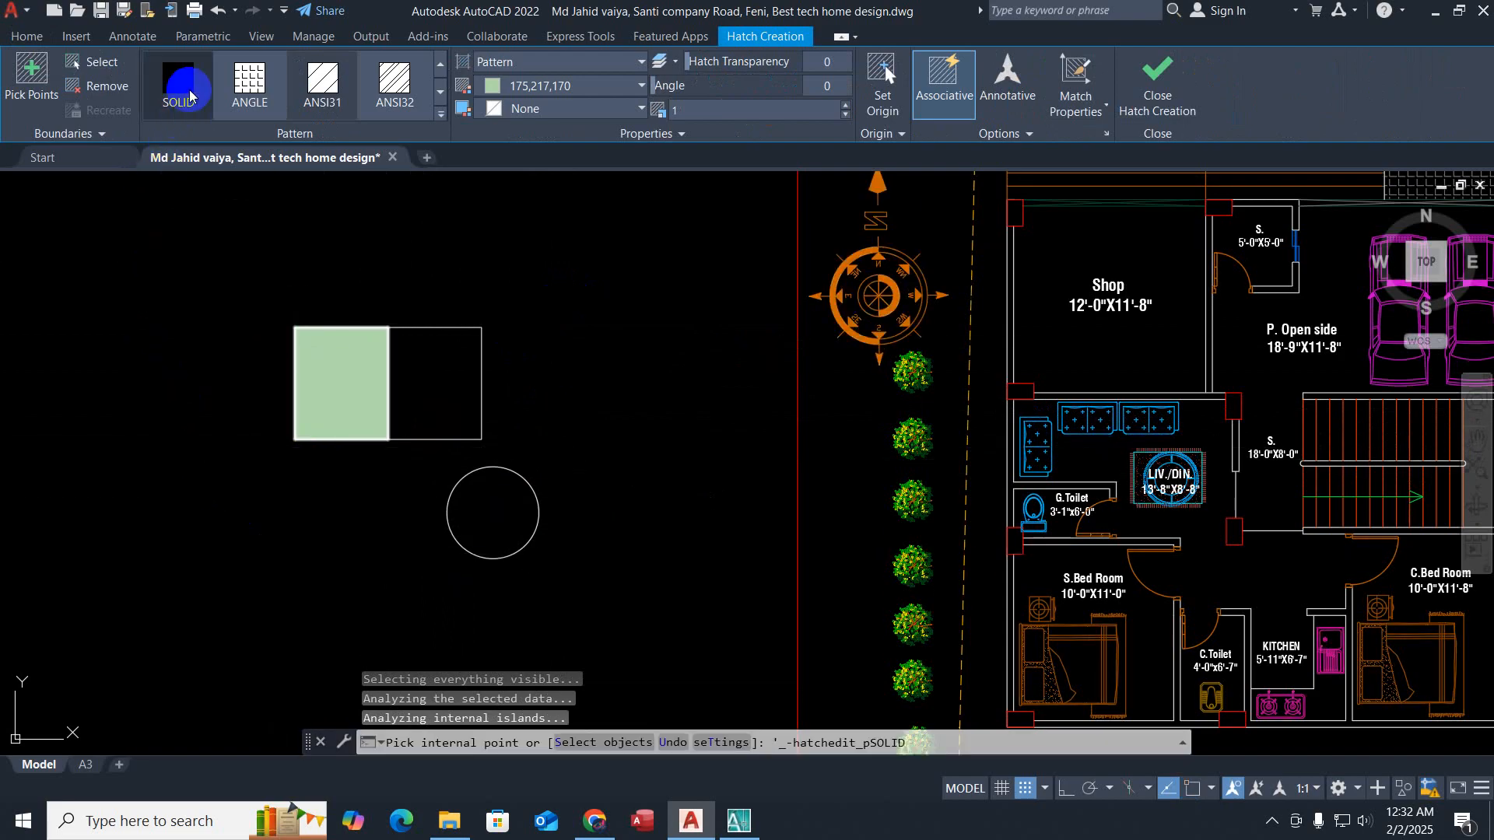
left_click(250, 88)
left_click(249, 87)
left_click(405, 90)
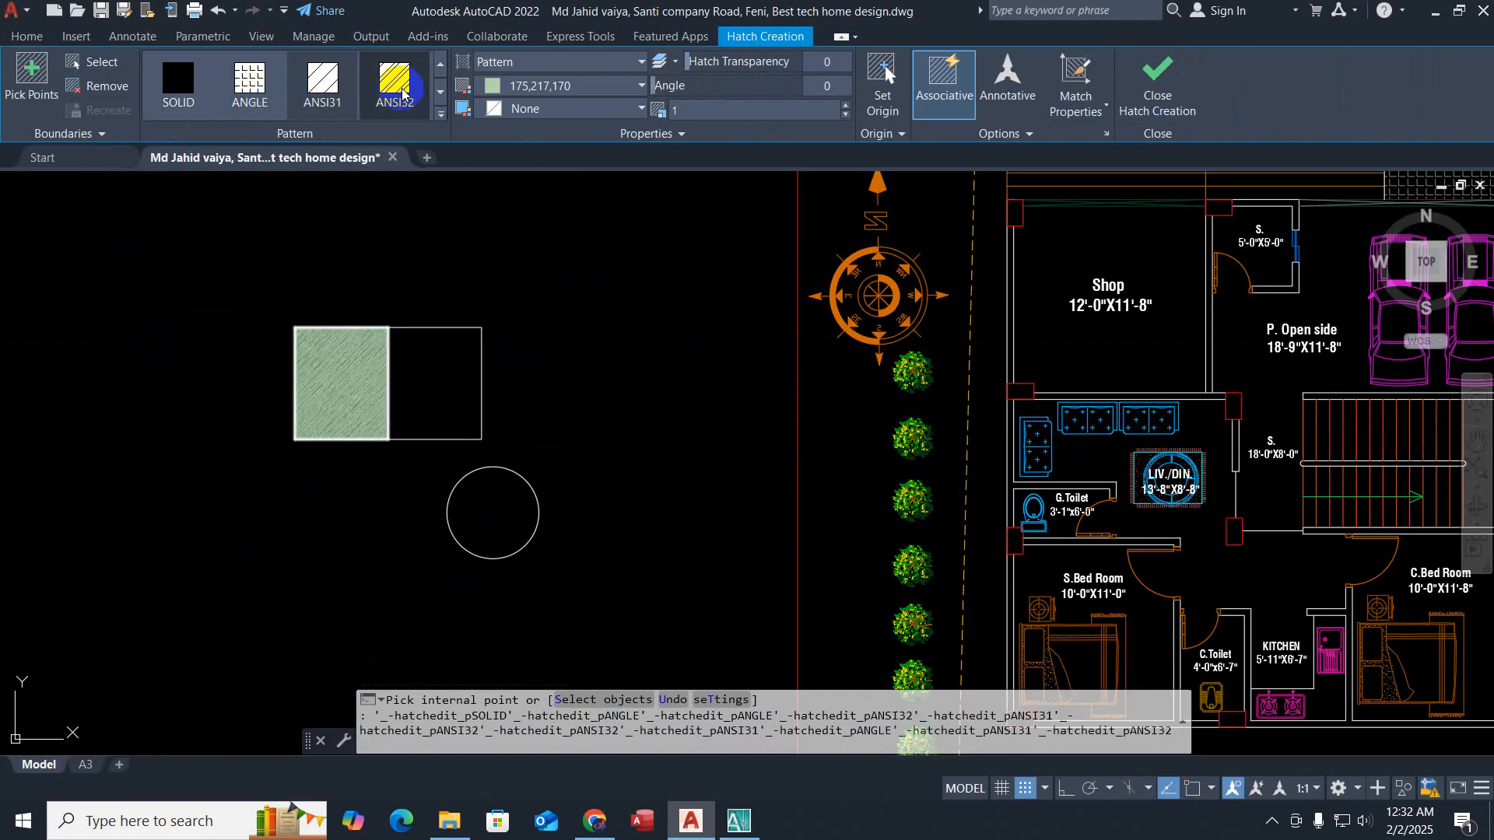
Step: Browse the further hatch patterns and choose ZIGZAG for the rectangle's left half
left_click(440, 94)
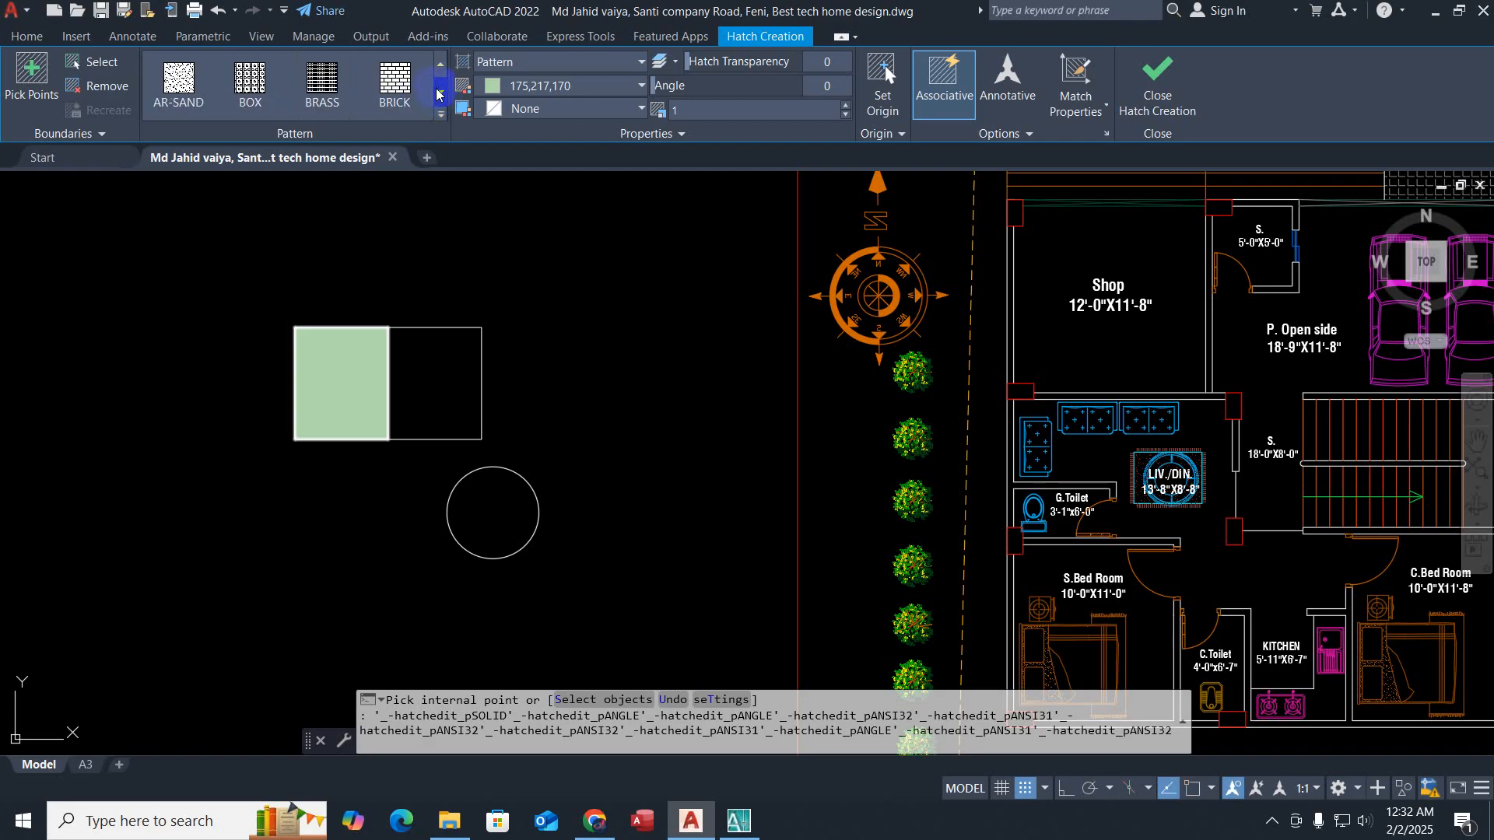
left_click(436, 94)
left_click(437, 94)
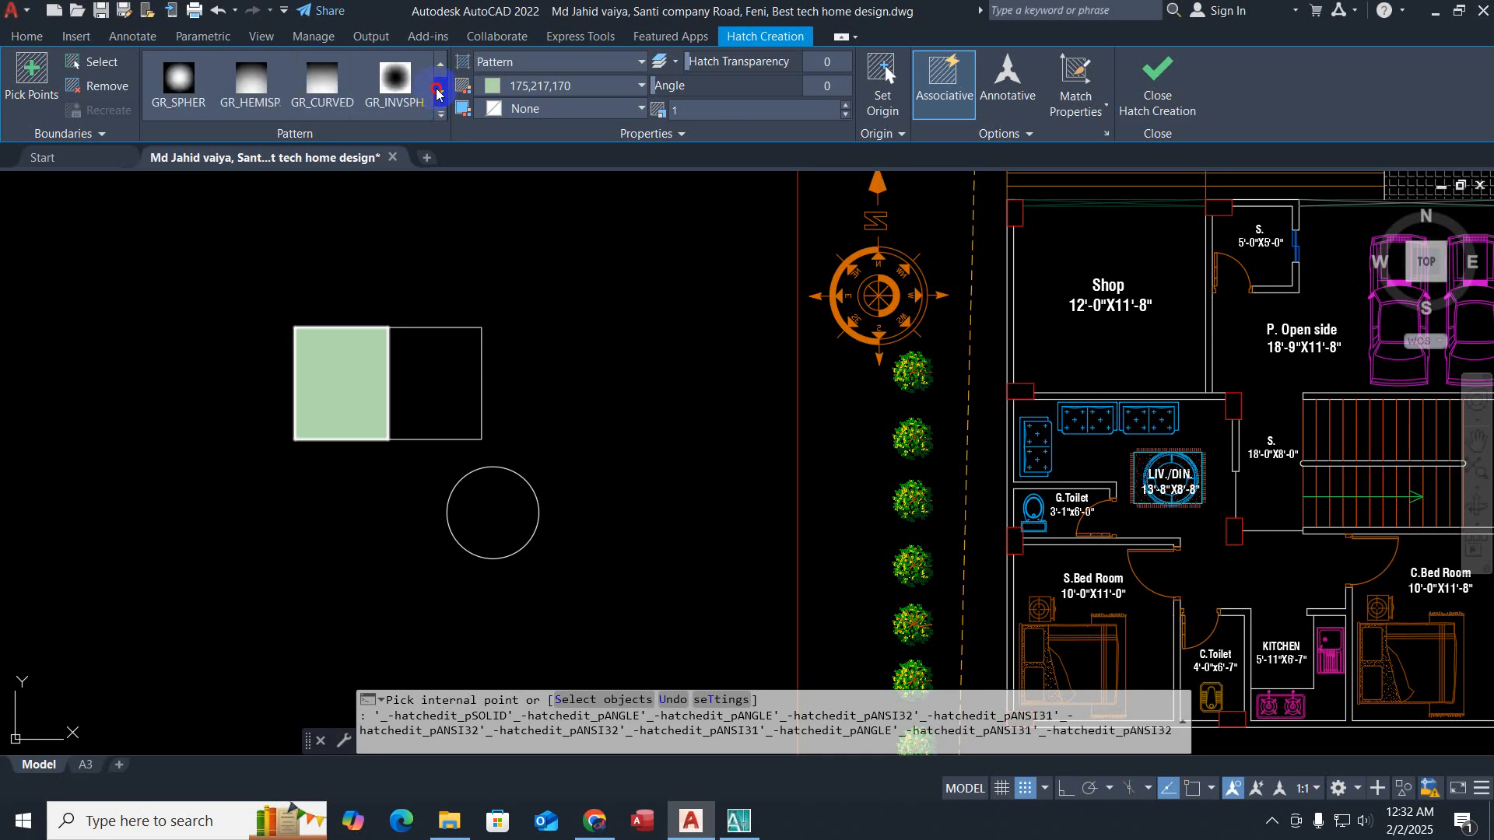
left_click(436, 93)
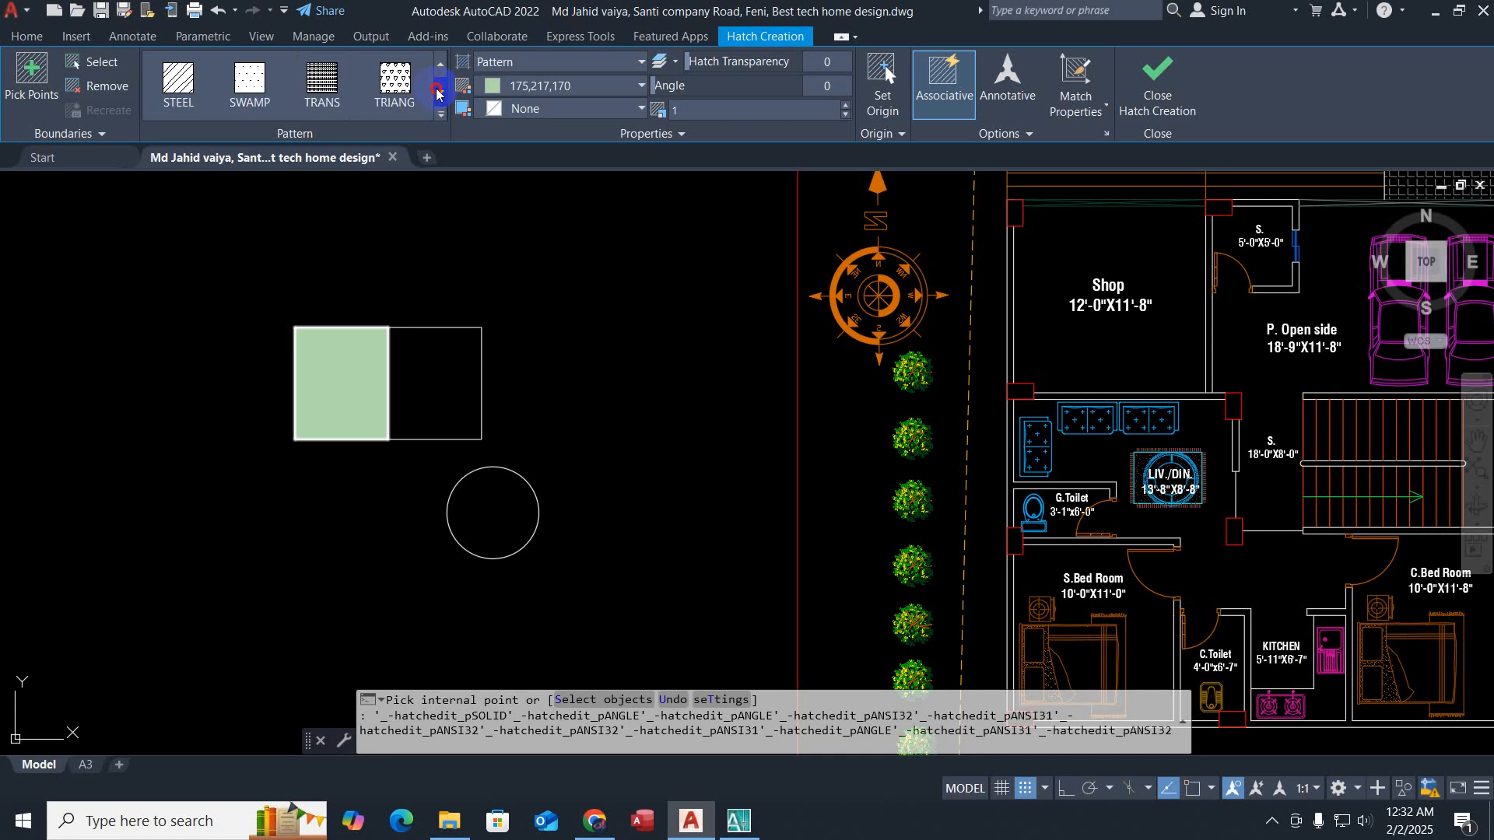
left_click(179, 81)
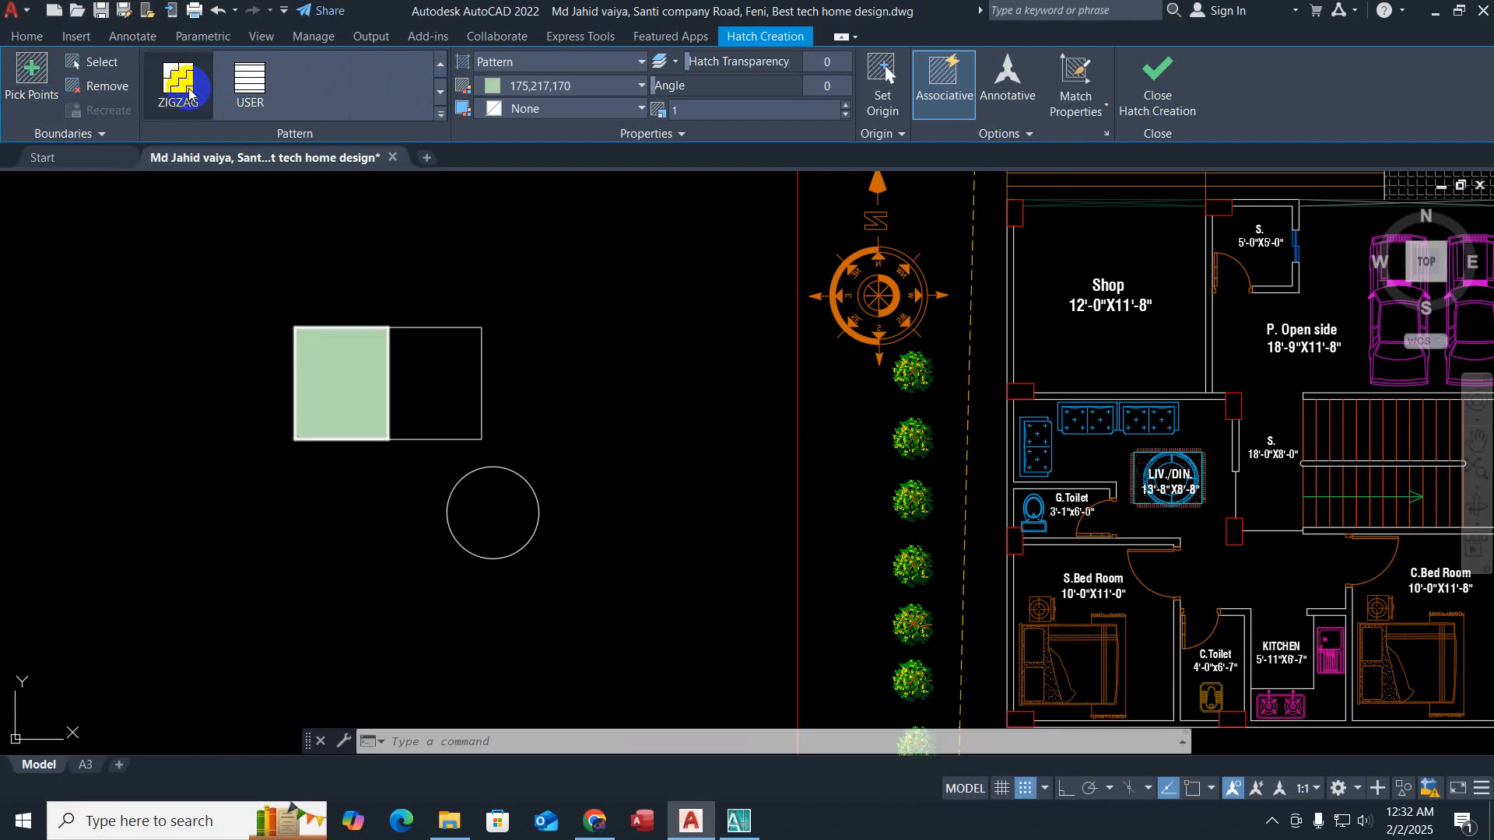
left_click(245, 82)
left_click(181, 84)
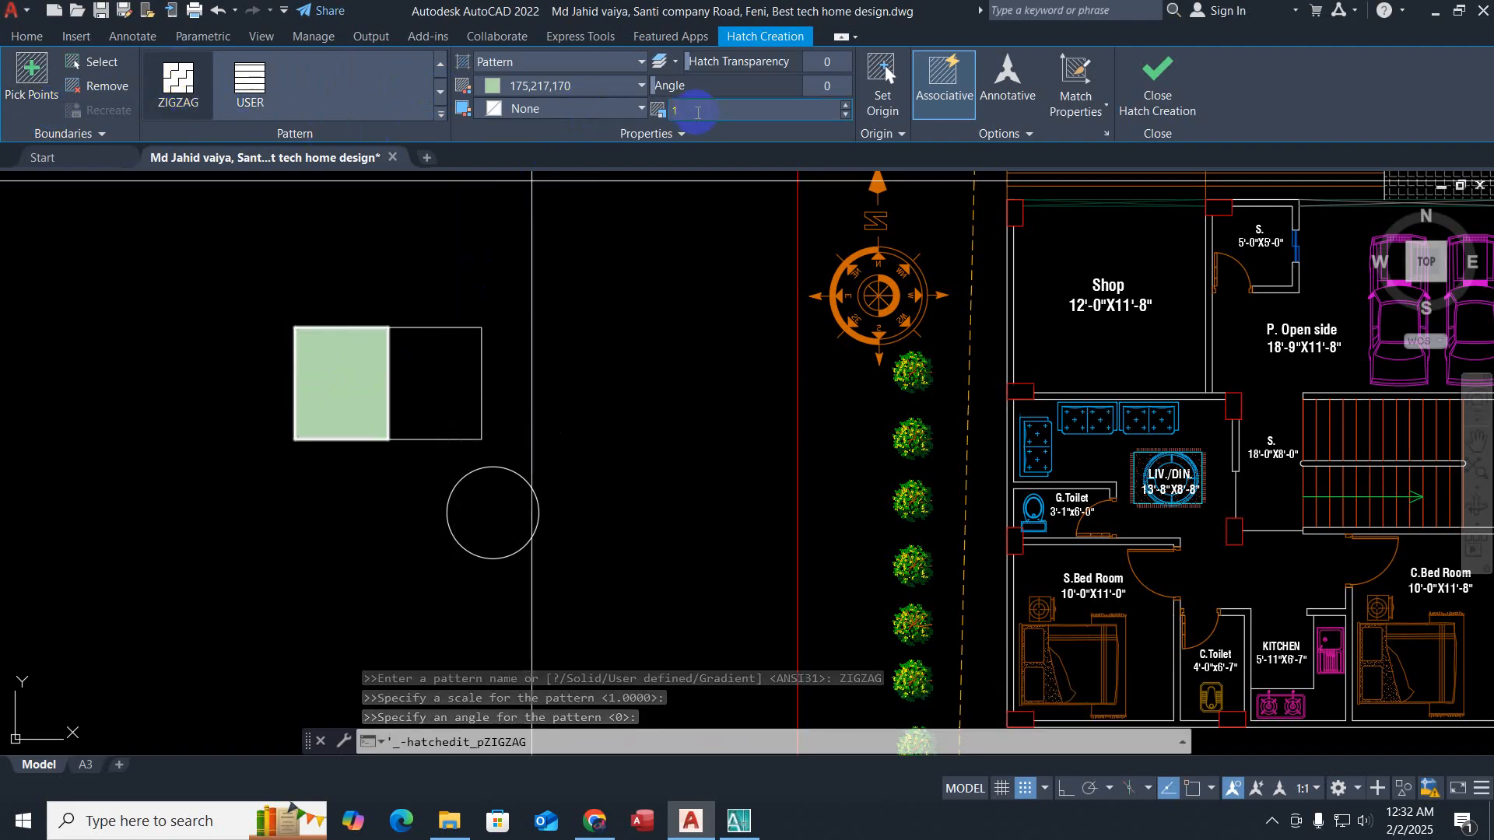
Step: Set the ZIGZAG hatch scale to 20, increase it to 50, and finish the hatch
left_click(697, 113)
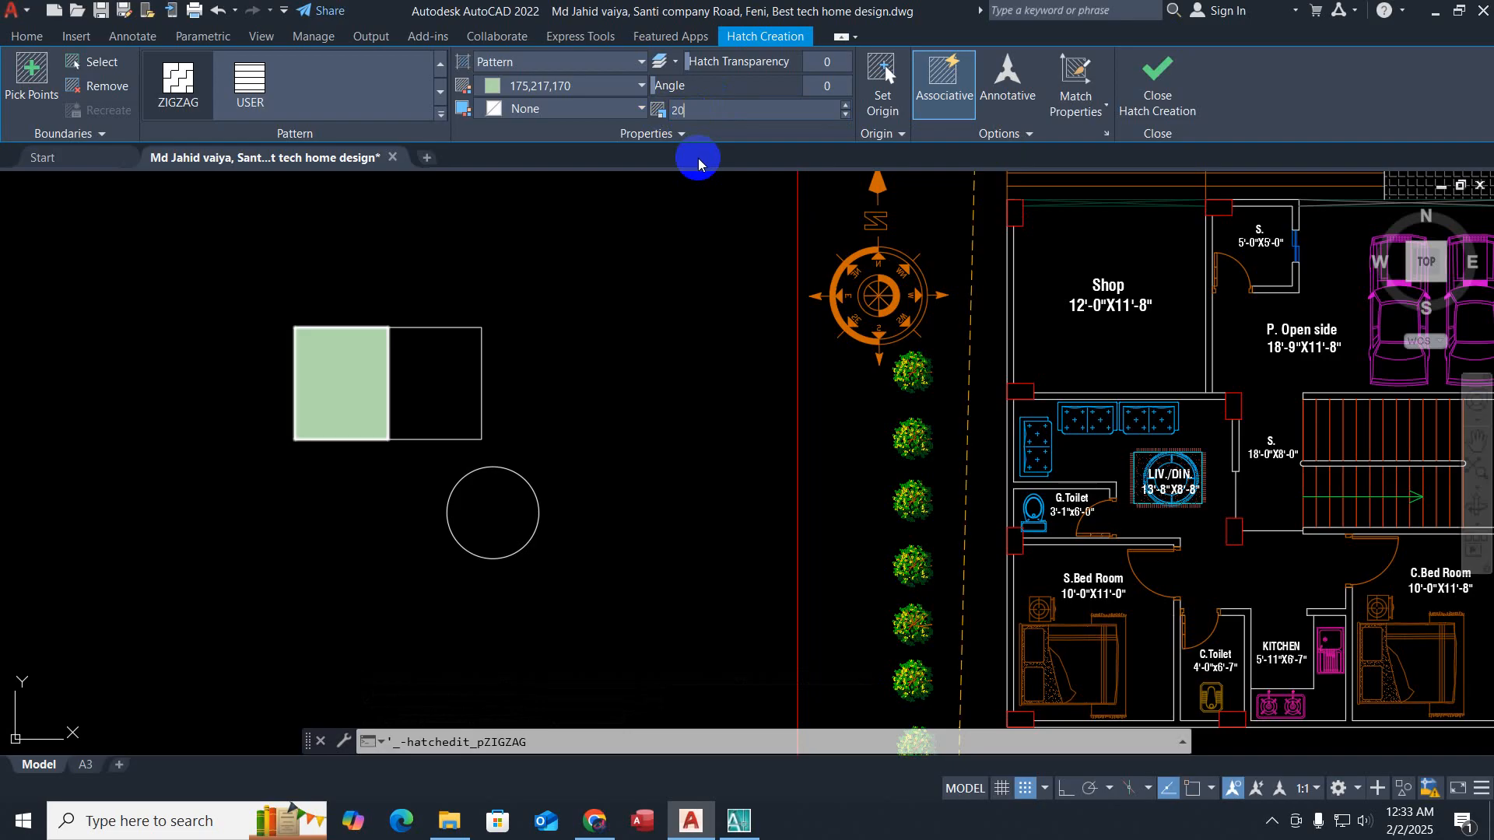
key("Return")
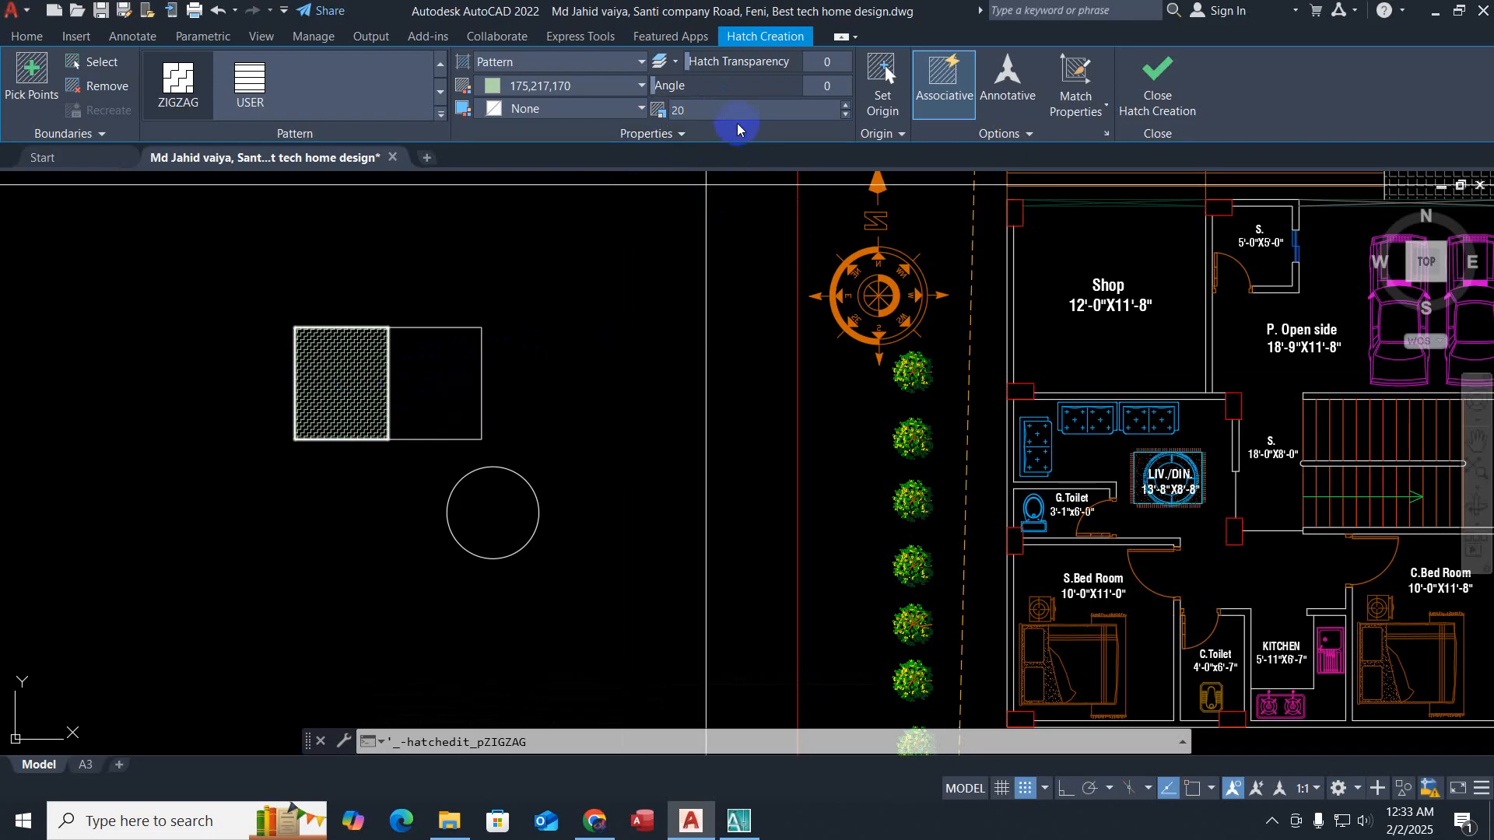
left_click(713, 115)
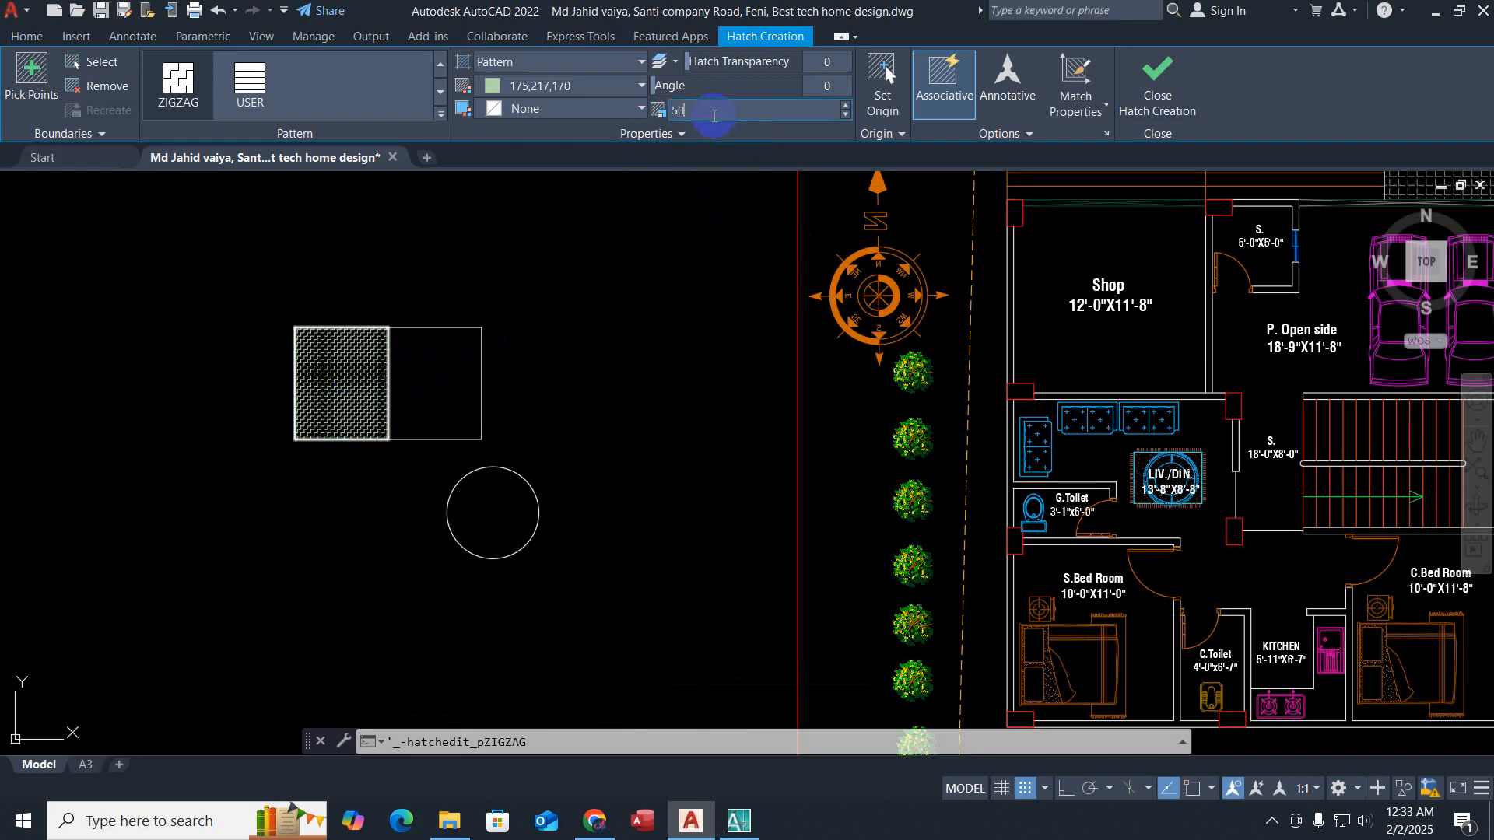
type("50")
key("Return")
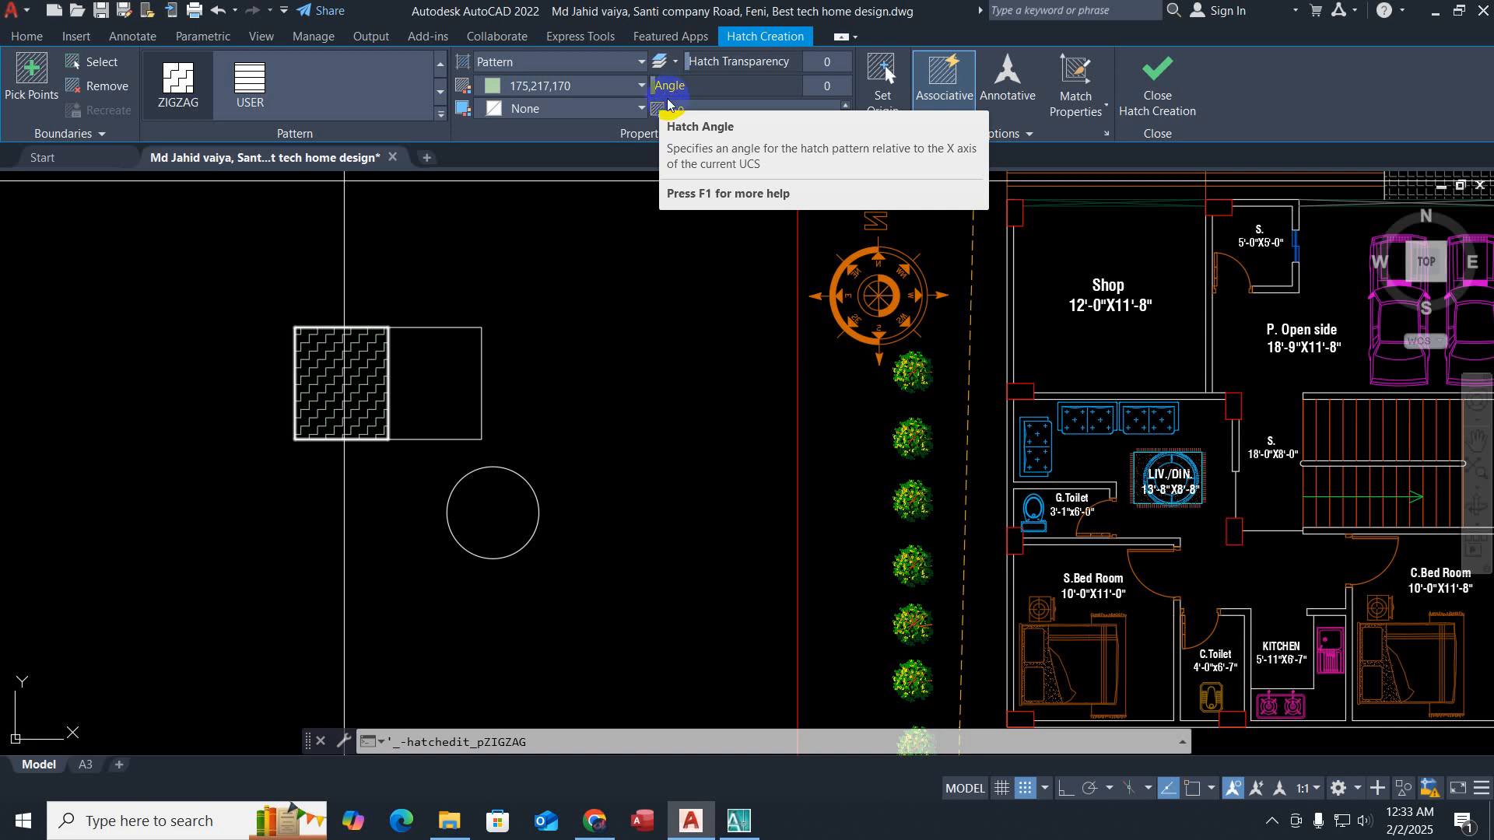
left_click(1156, 93)
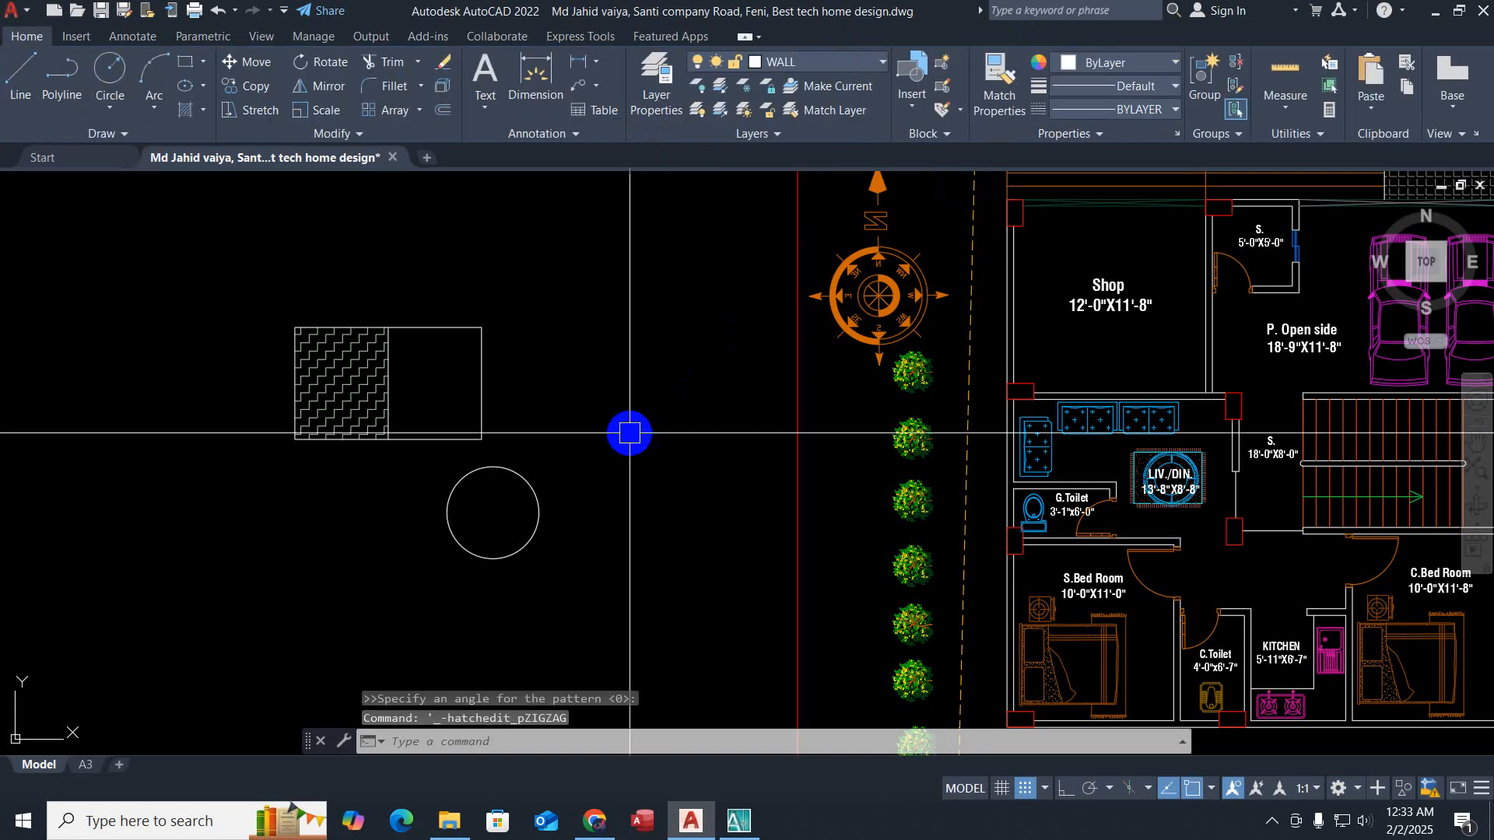
key("Escape")
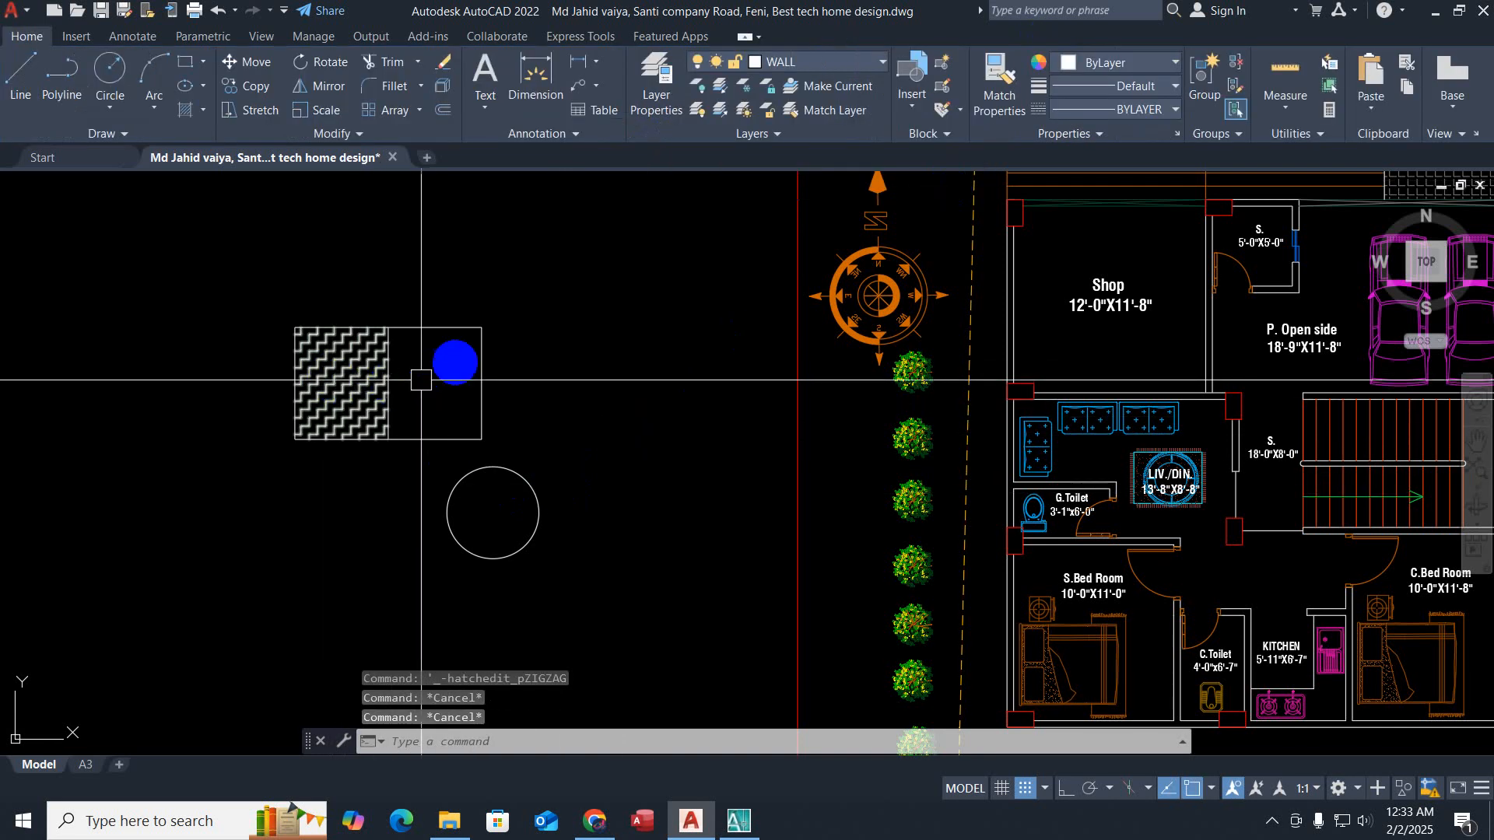
key("Escape")
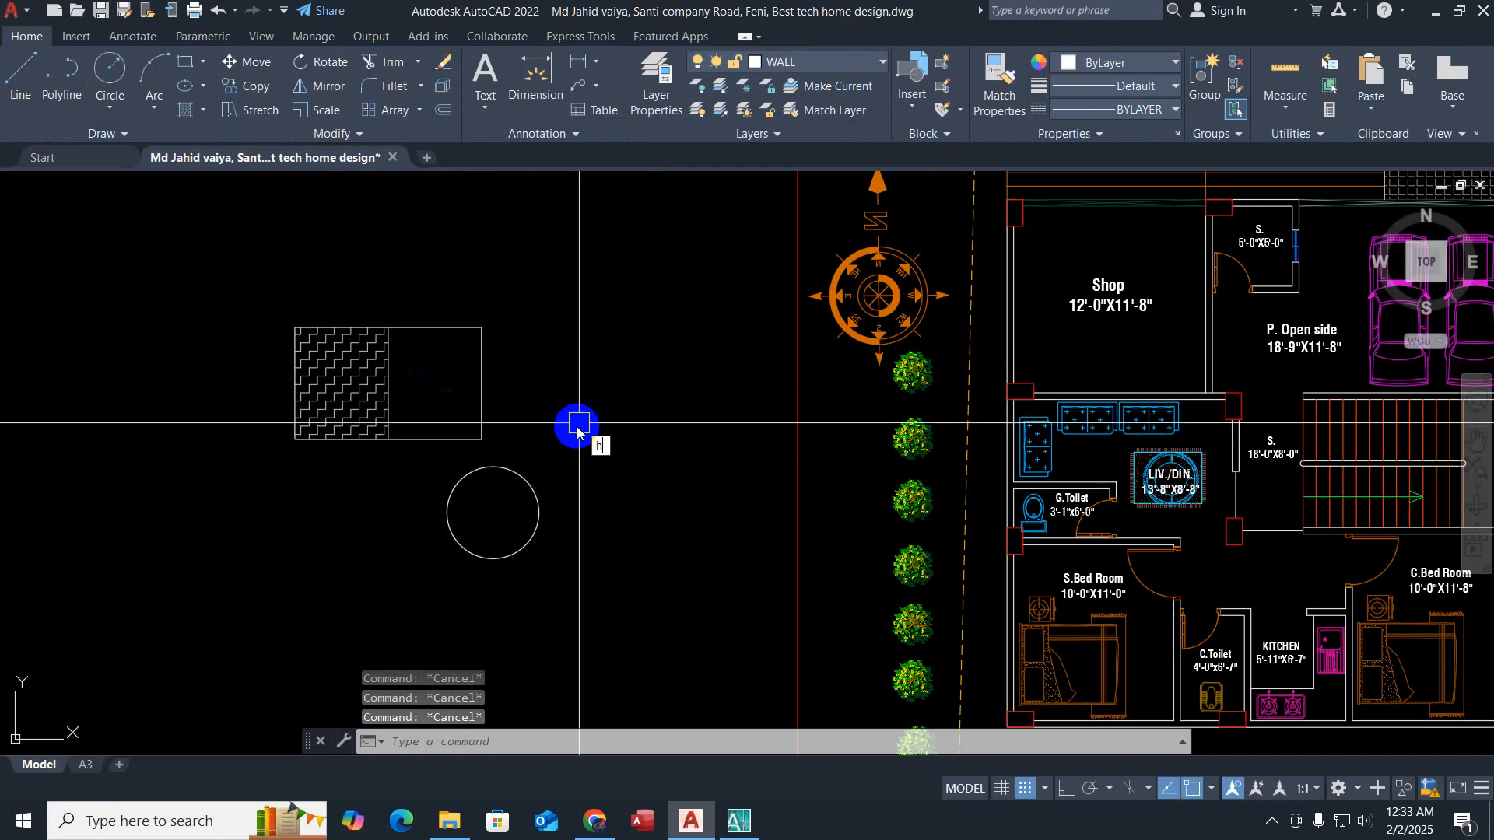
Step: Start a hatch in the rectangle's right half and try the GRATE, GR_SPHER, GR_HEMISP, GR_CURVED and GR_INVSPH patterns
key("Return")
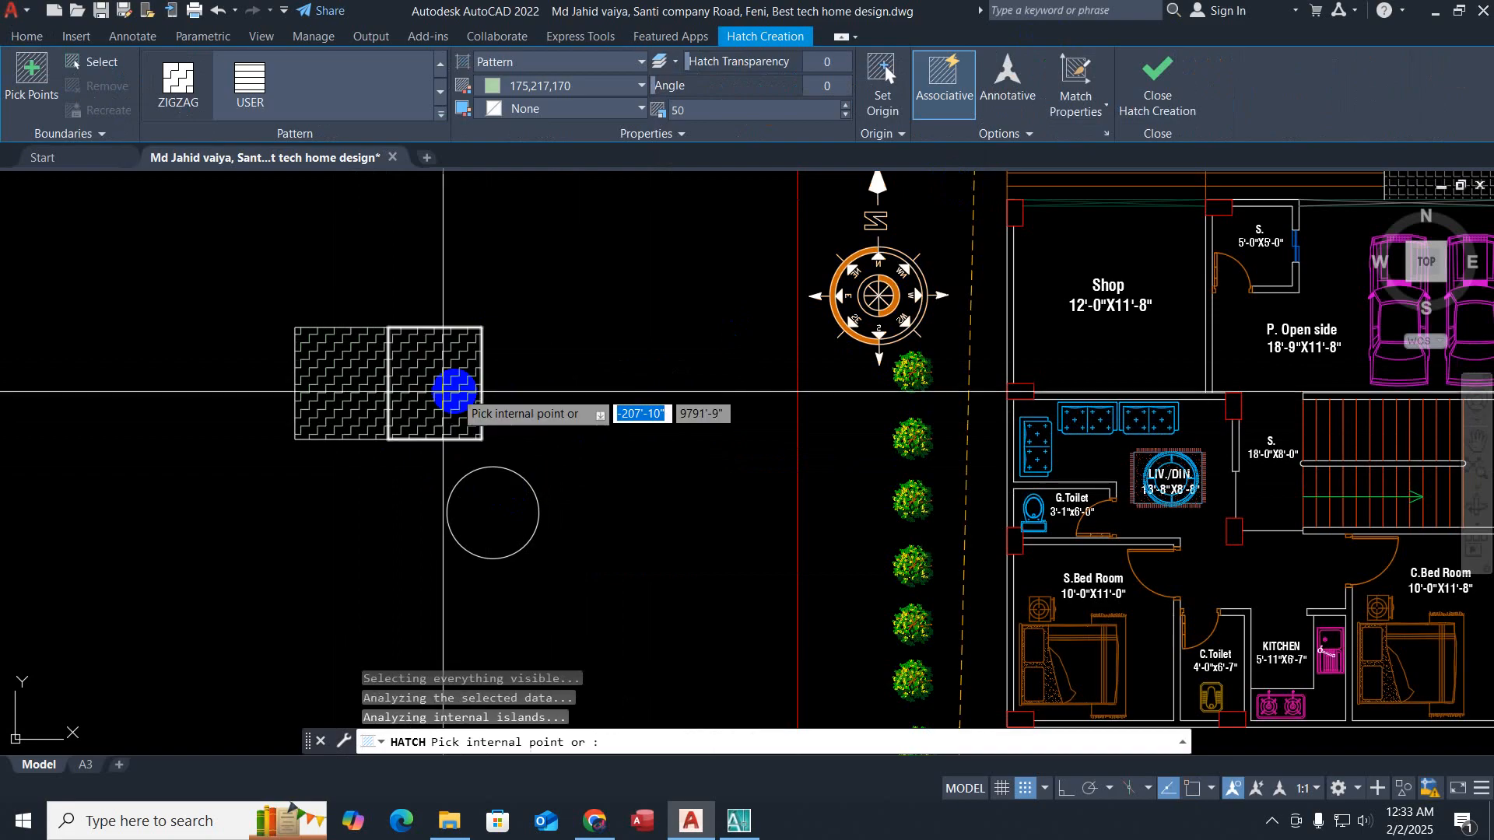
left_click(455, 393)
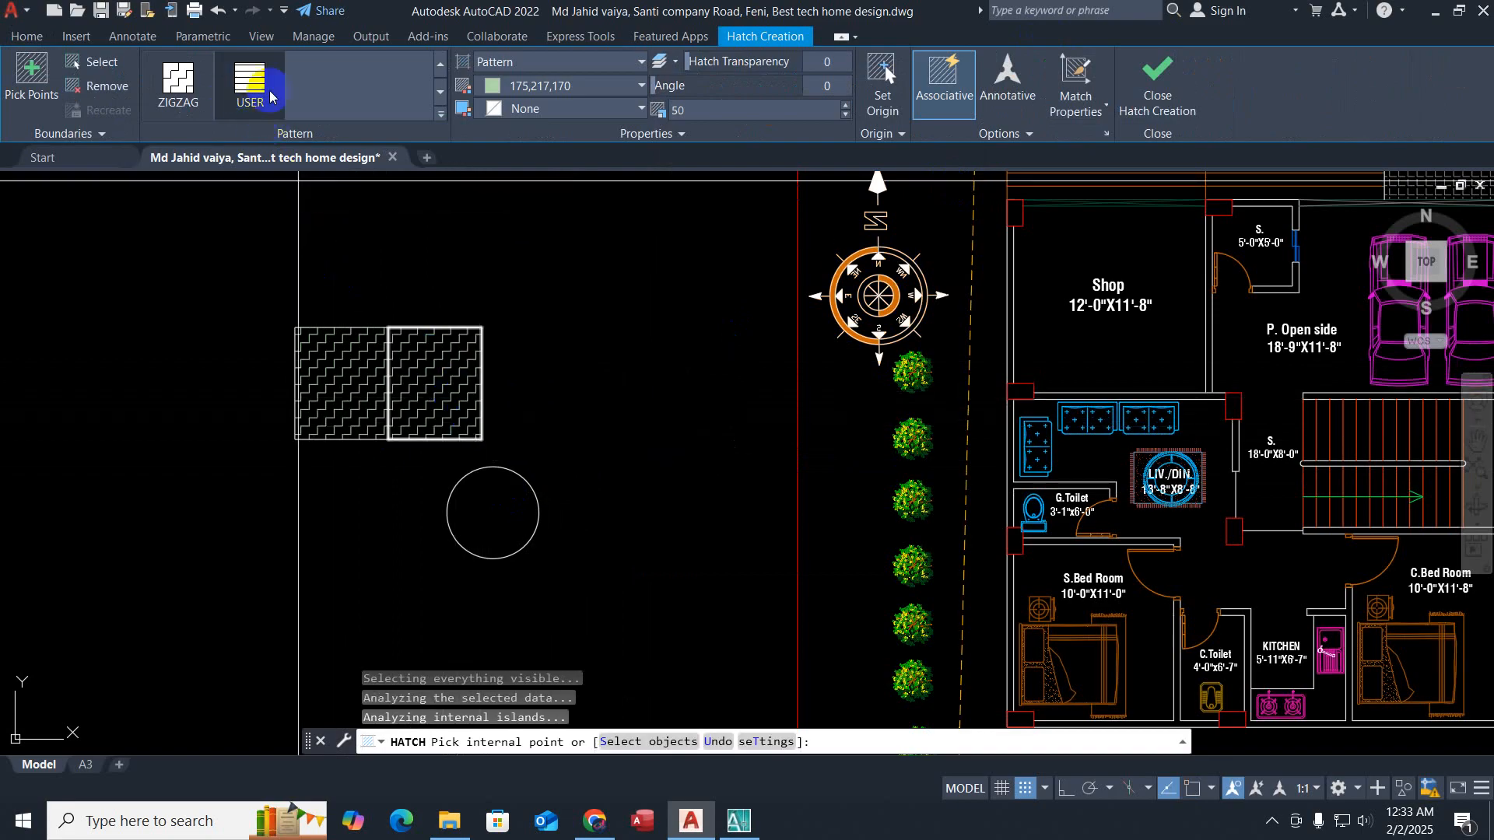
left_click(442, 68)
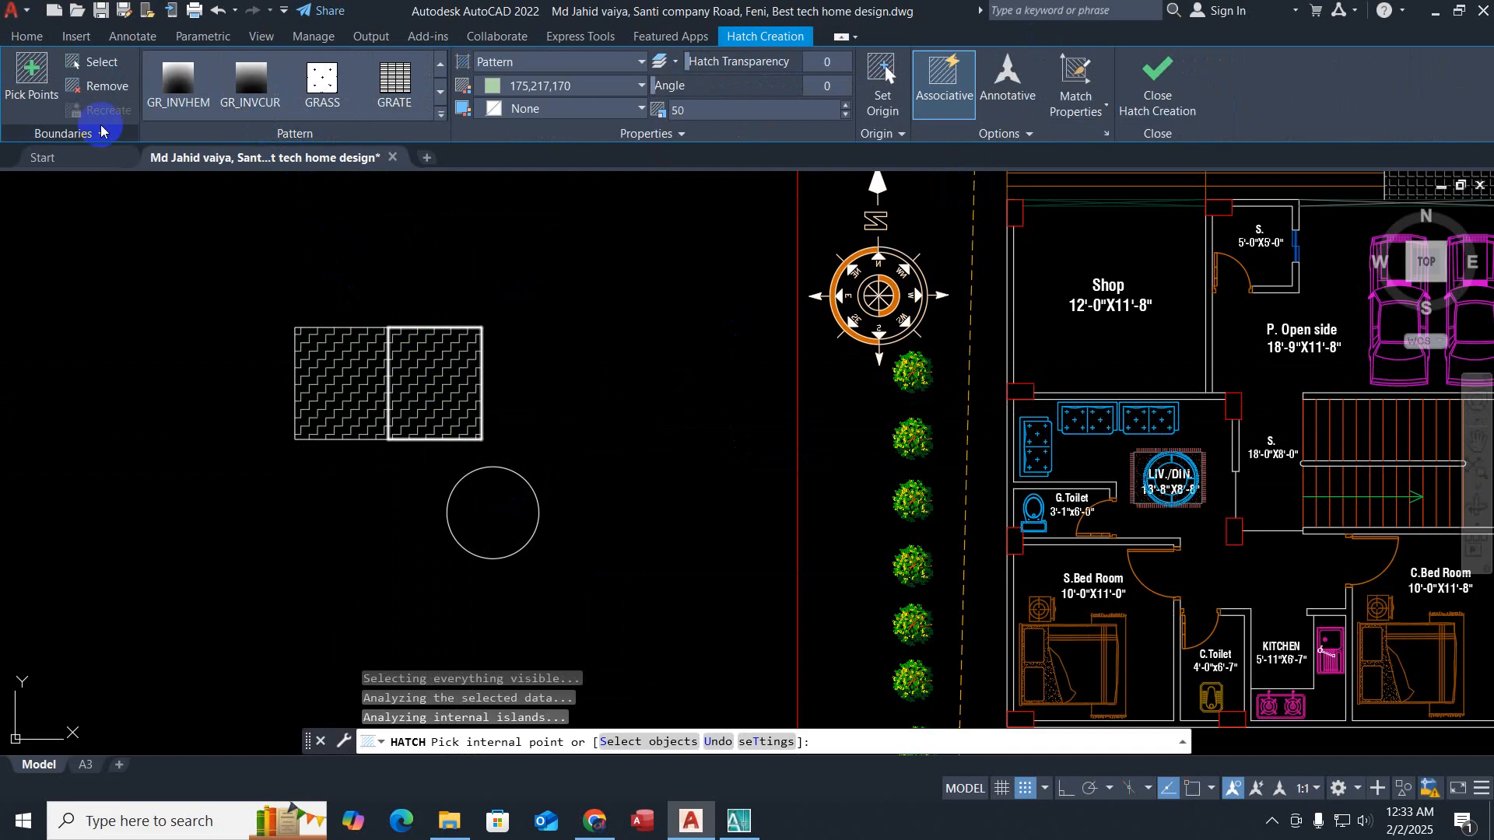
left_click(394, 79)
left_click(441, 70)
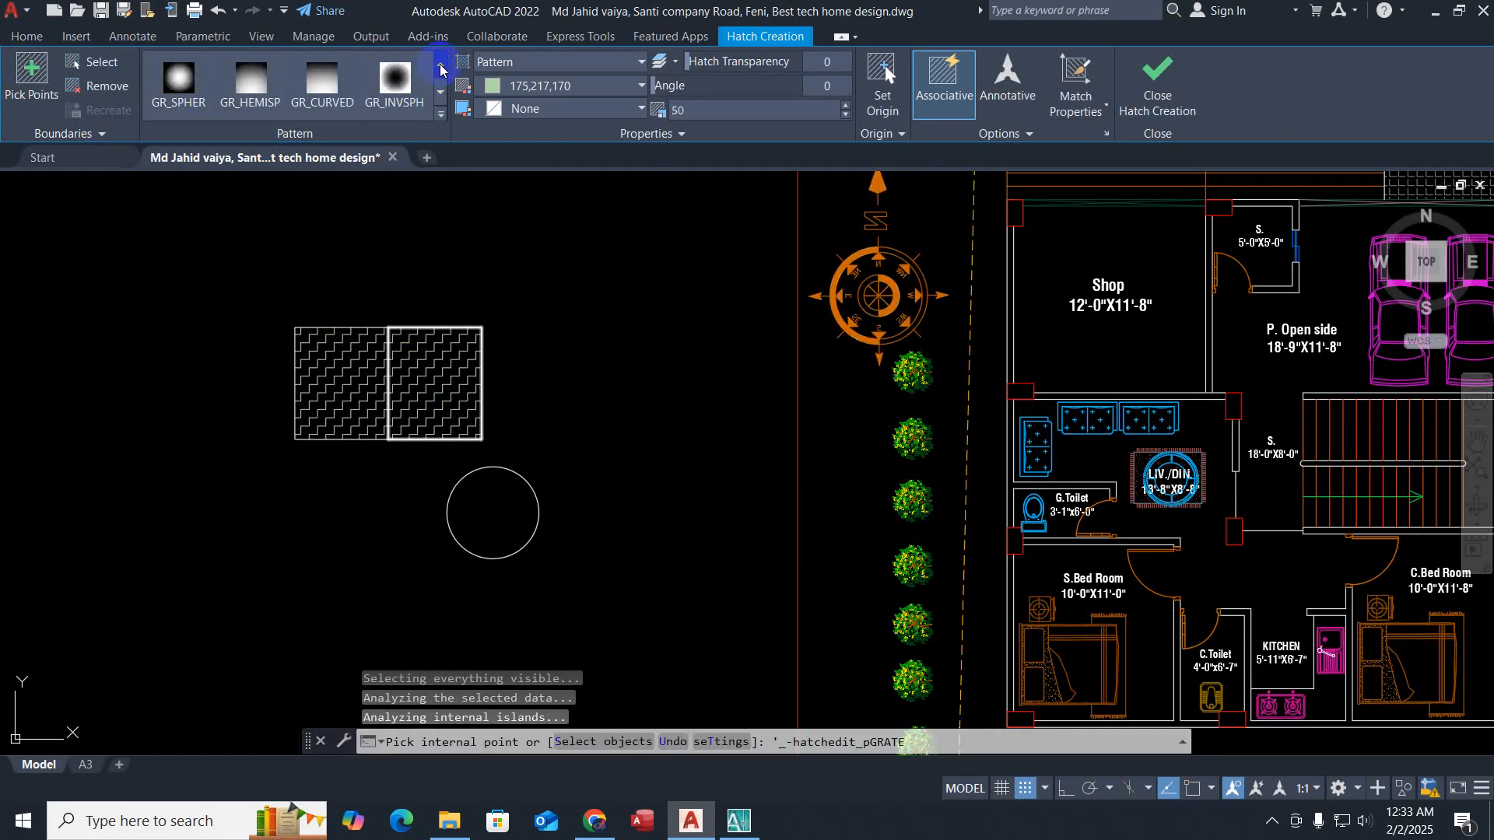
left_click(192, 93)
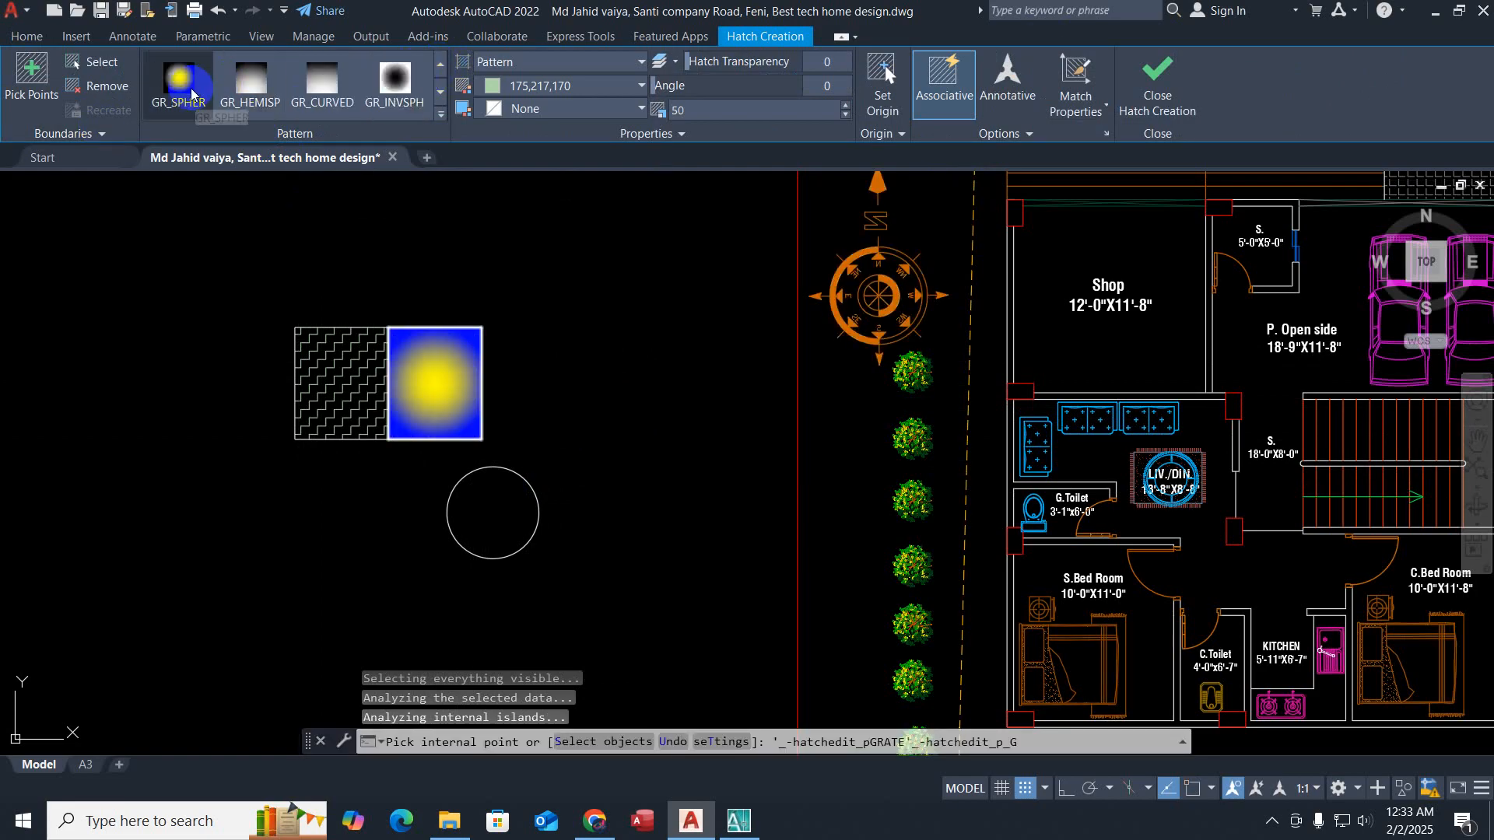
left_click(262, 81)
left_click(304, 94)
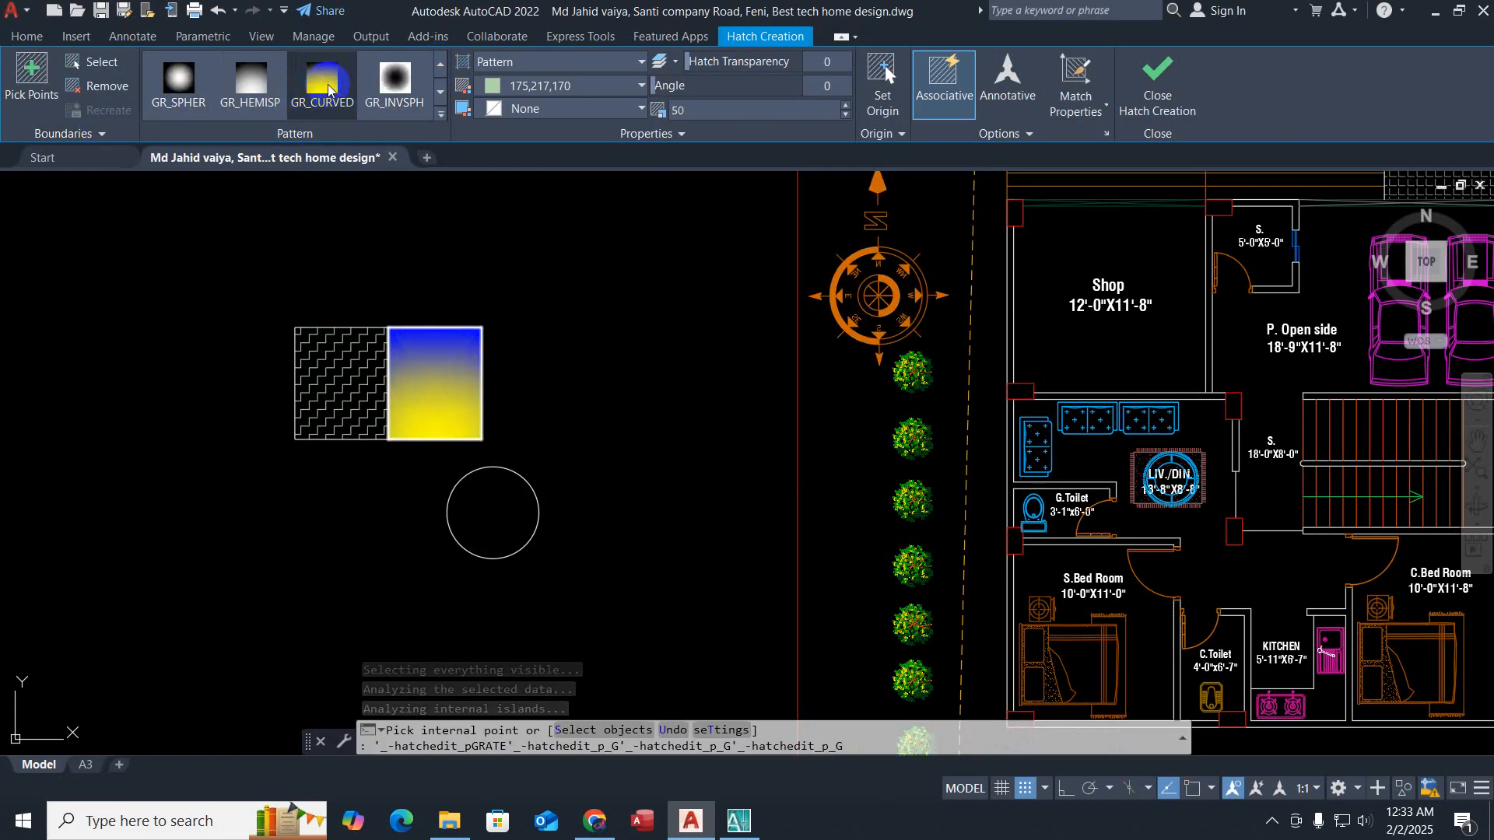
left_click(381, 85)
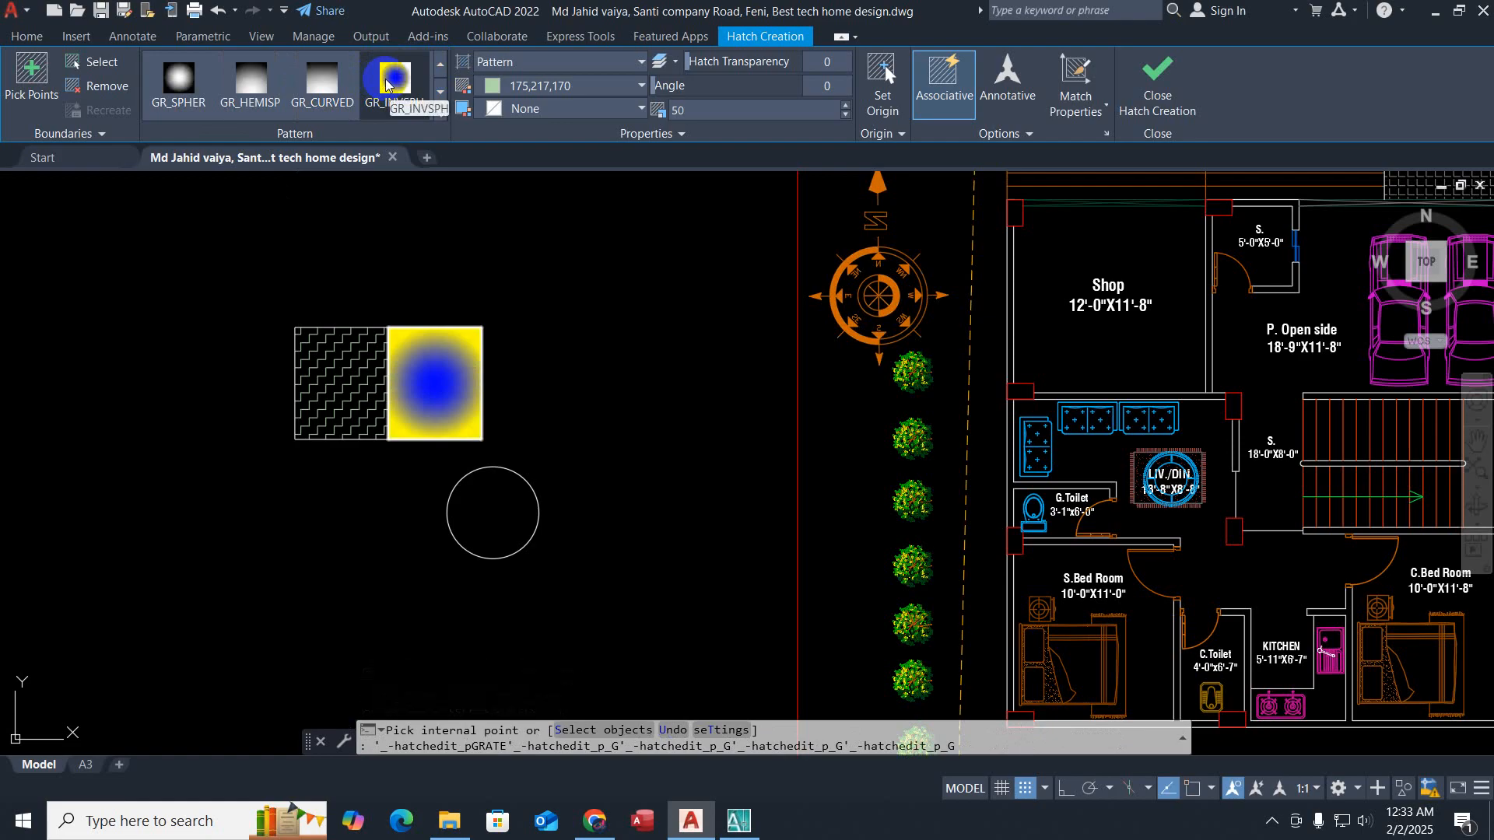
Step: Make the right half's hatch a SOLID fill, colour it Blue, and finish the hatch
left_click(440, 67)
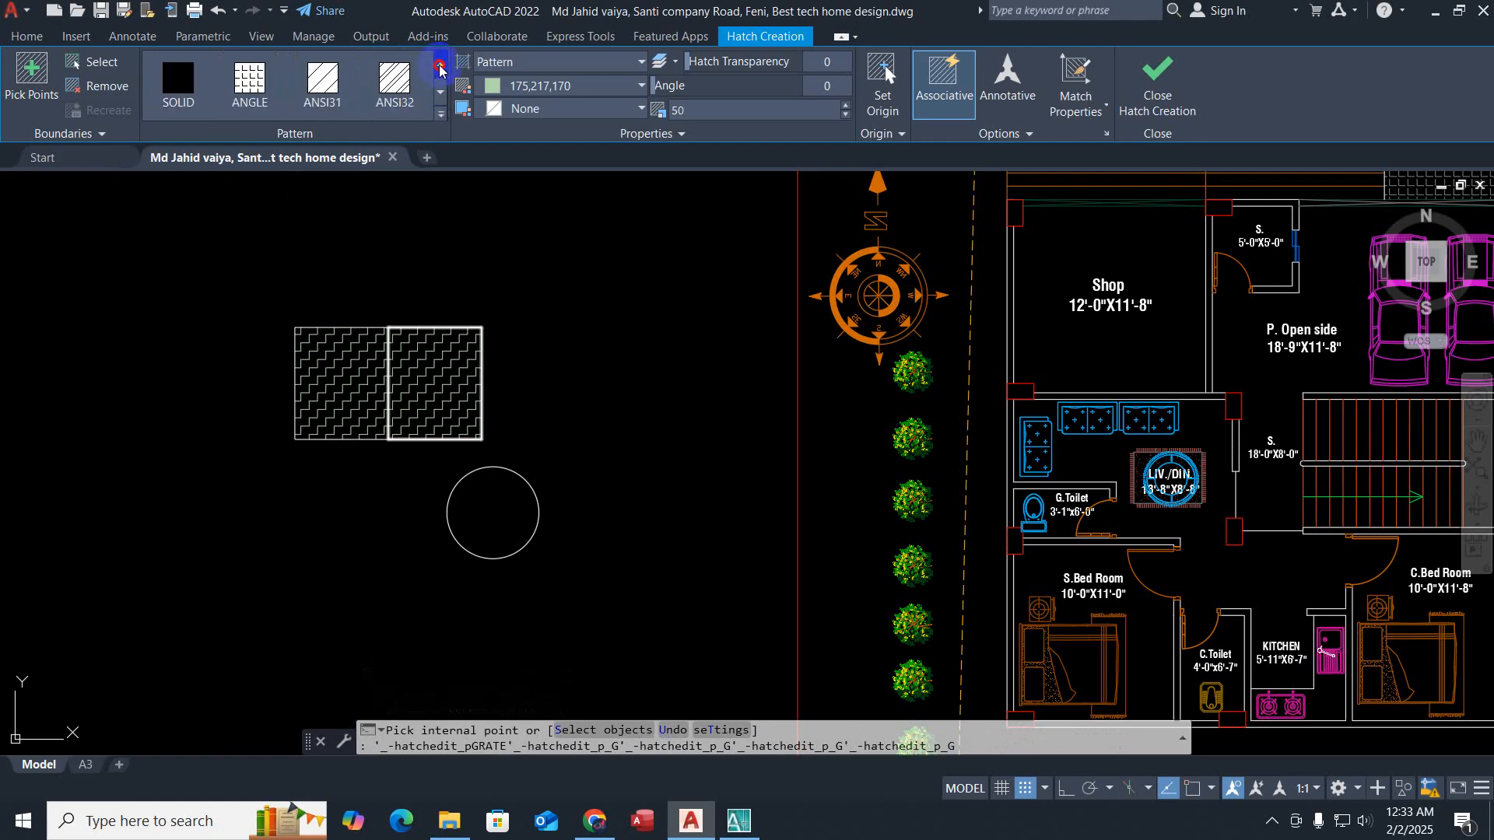
left_click(185, 86)
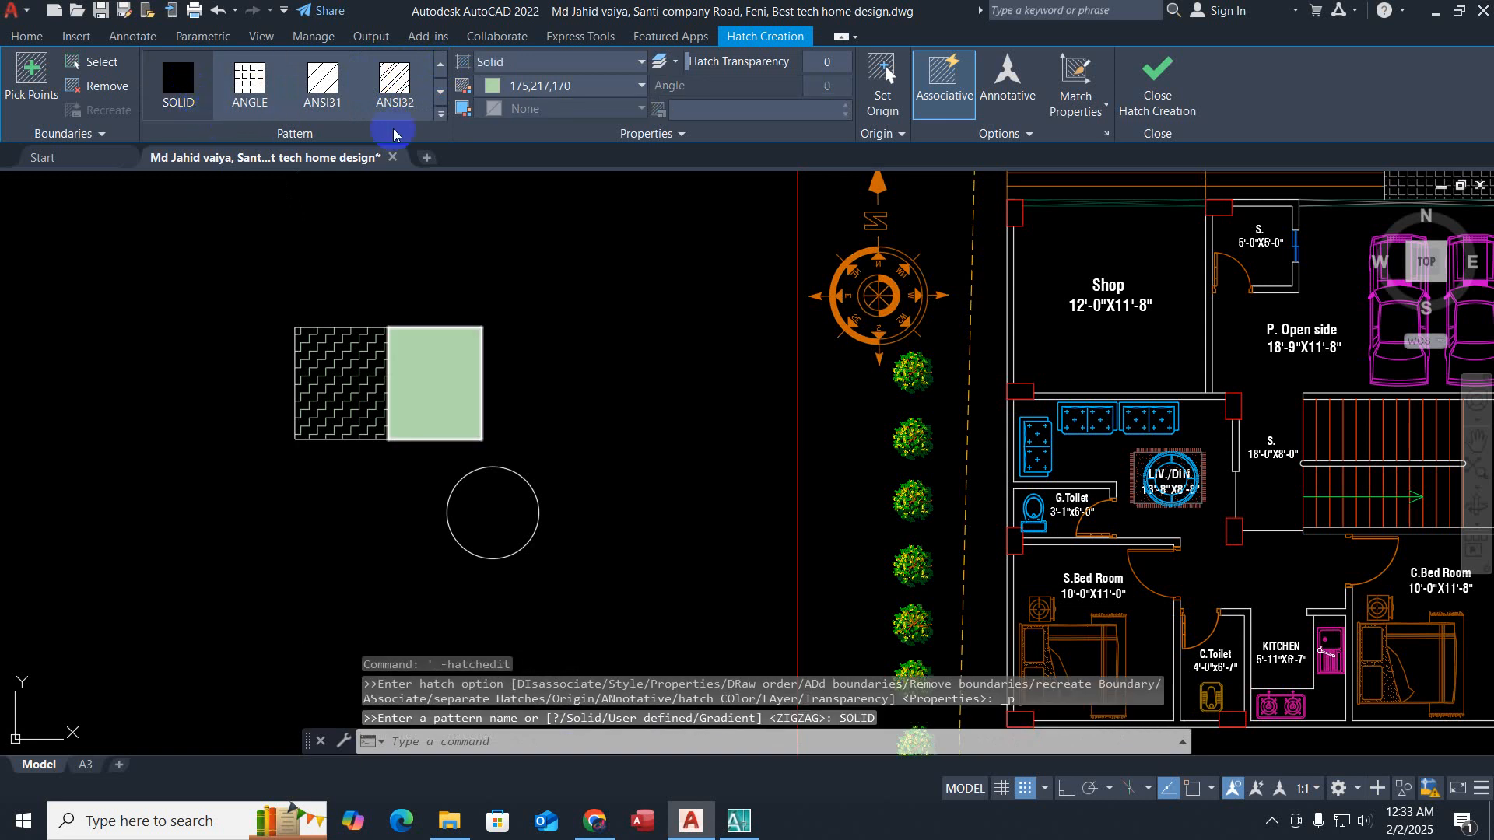
left_click(539, 87)
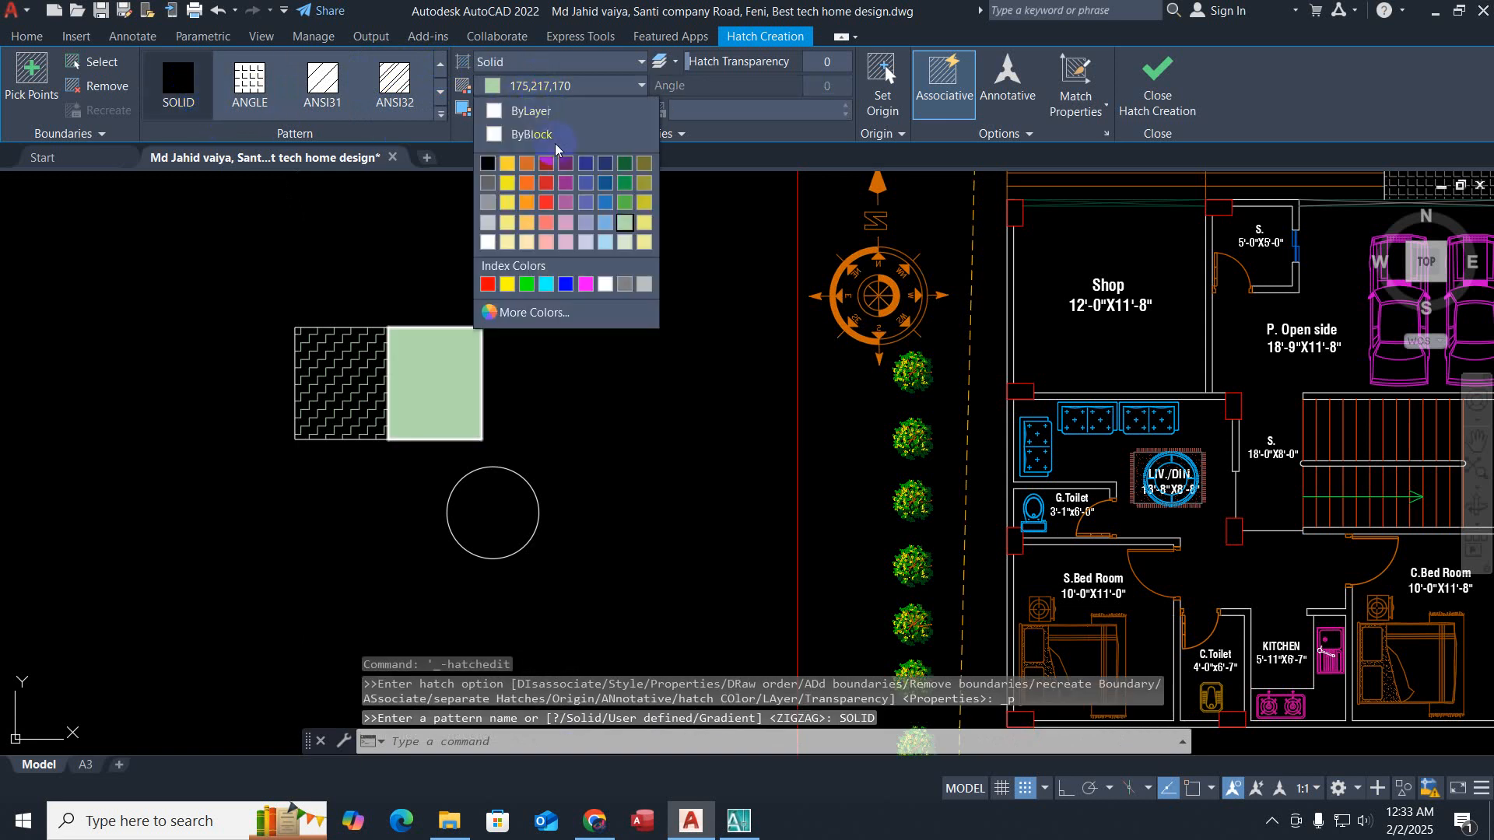
left_click(565, 284)
left_click(1162, 74)
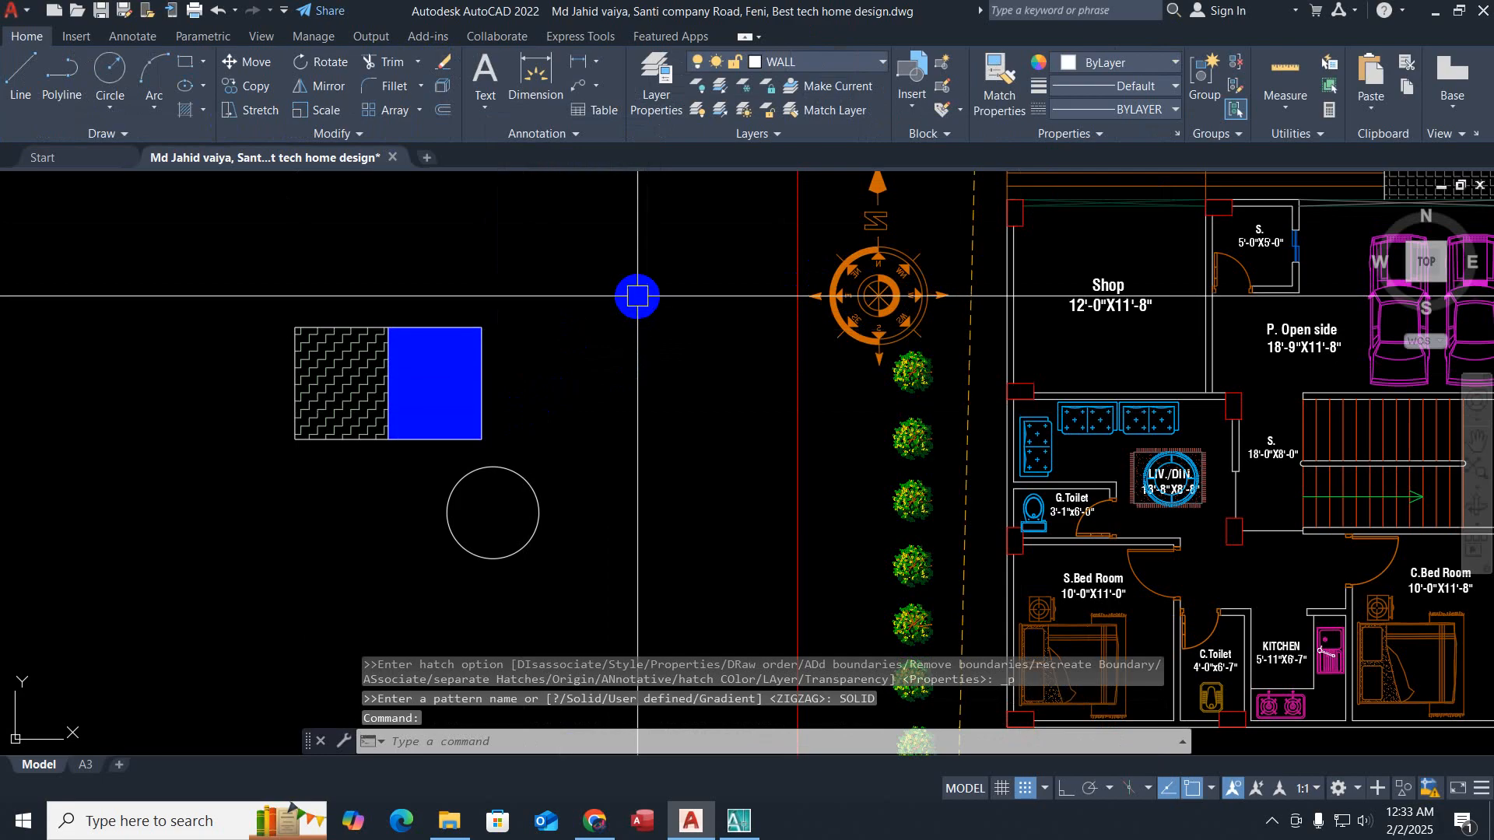
key("Escape")
key("Escape")
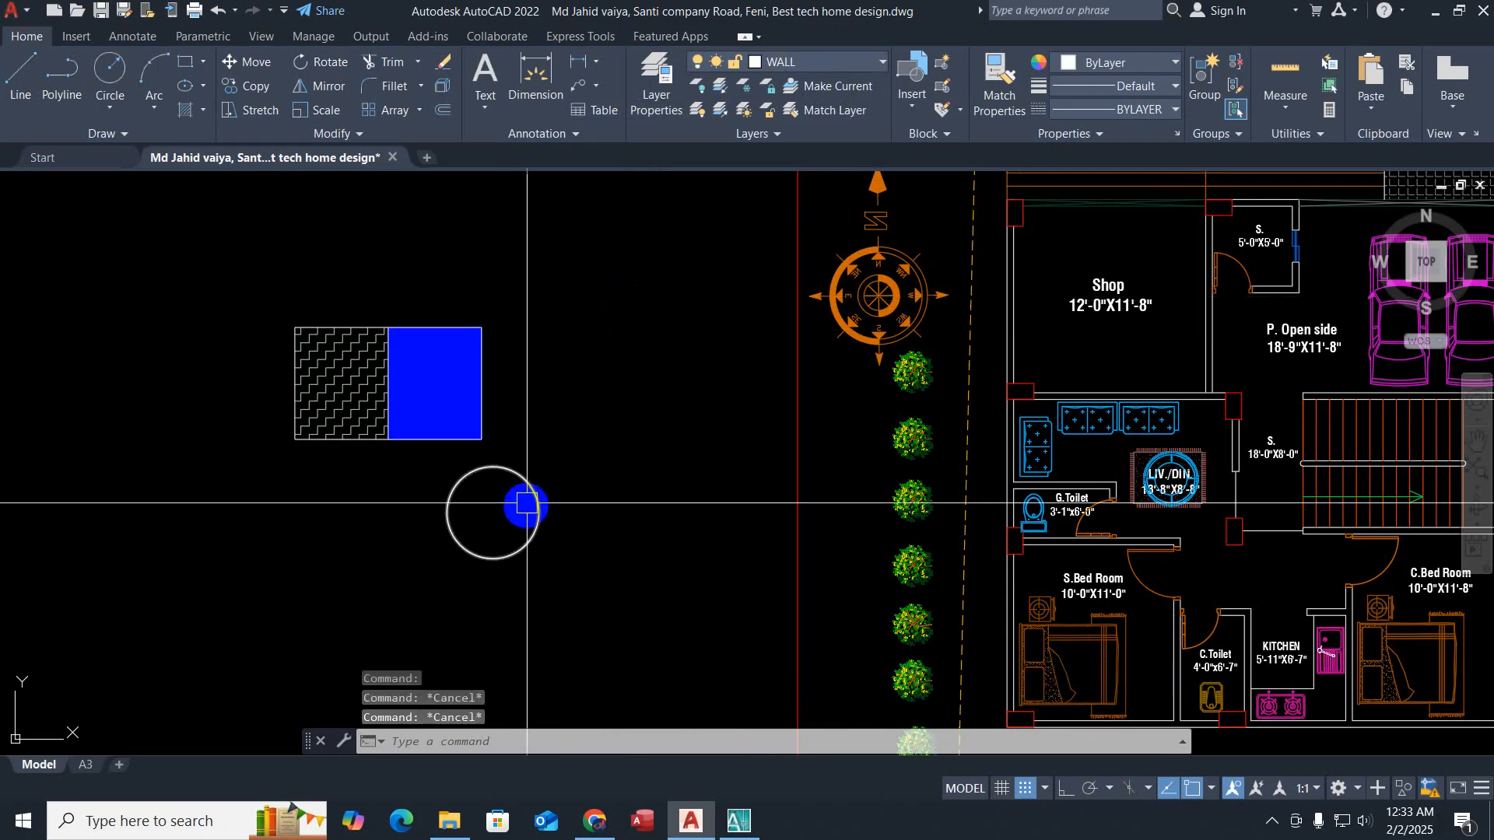
left_click(540, 512)
key("Escape")
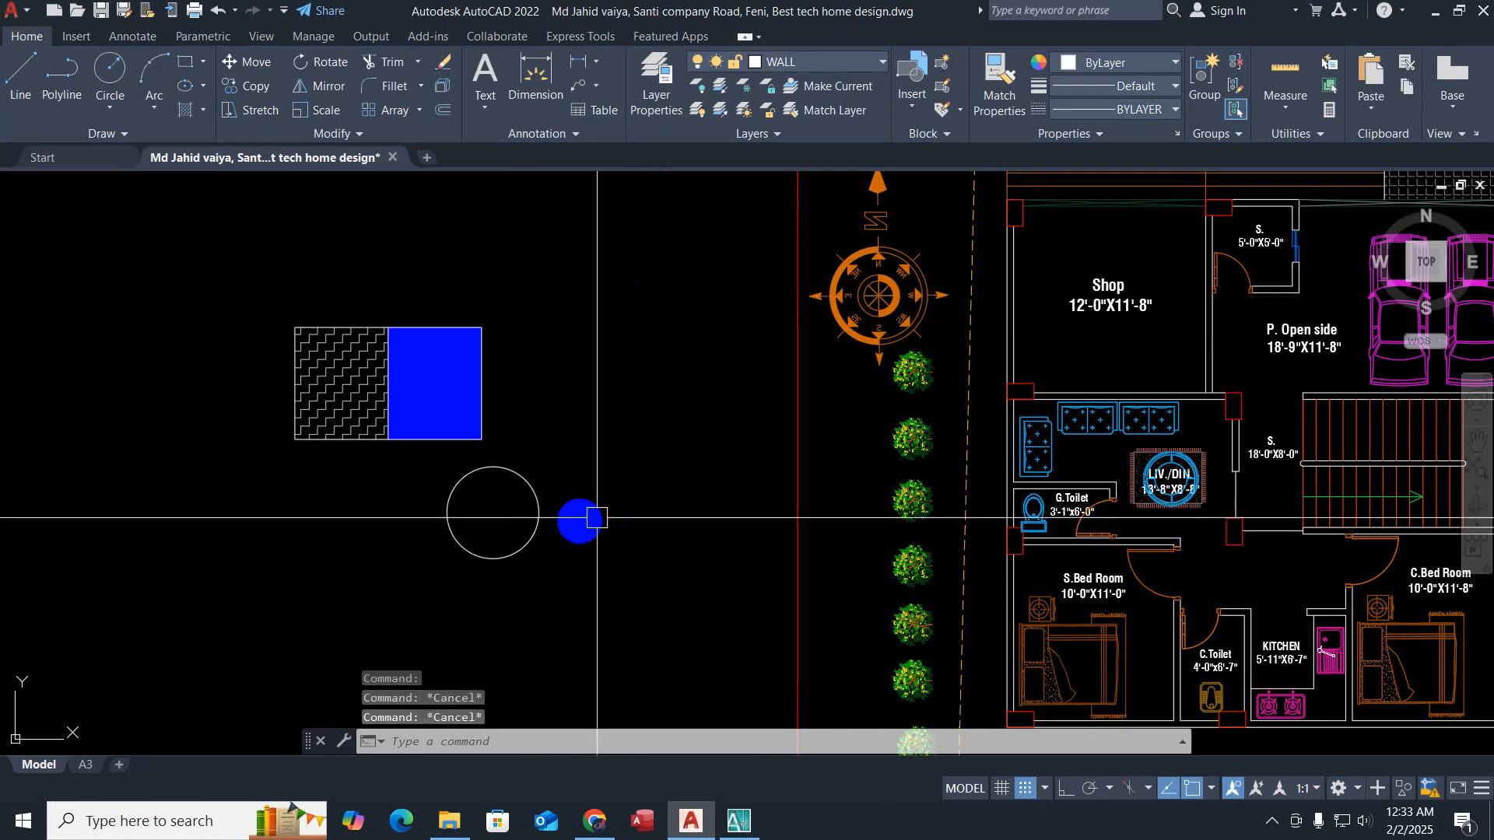
Step: Hatch the inside of the circle below the rectangle with the ANGLE pattern in blue and finish the hatch
middle_click_drag(493, 510, 527, 455)
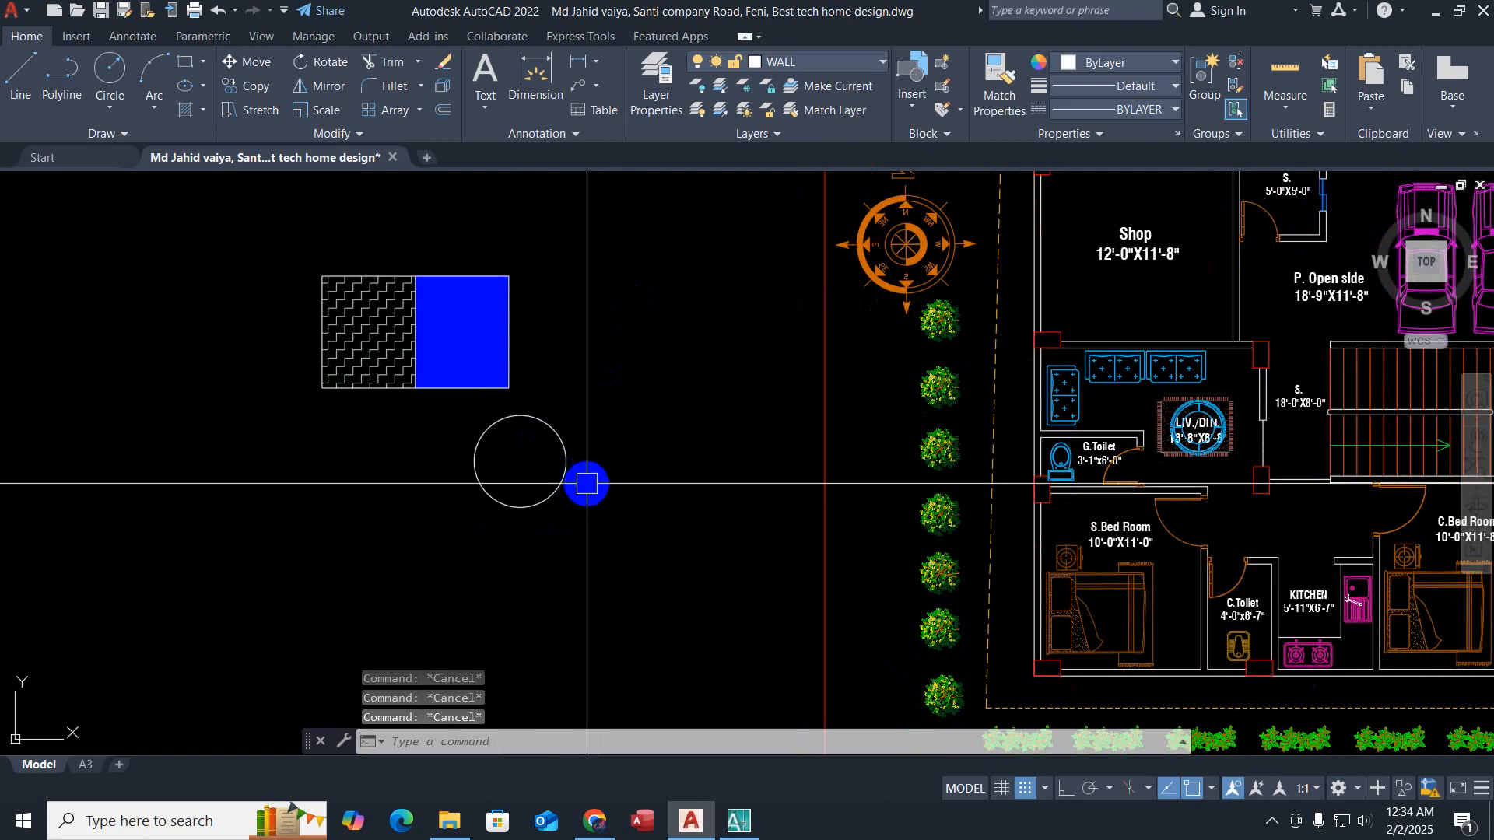
scroll(587, 476, "down", 2)
middle_click_drag(575, 540, 590, 487)
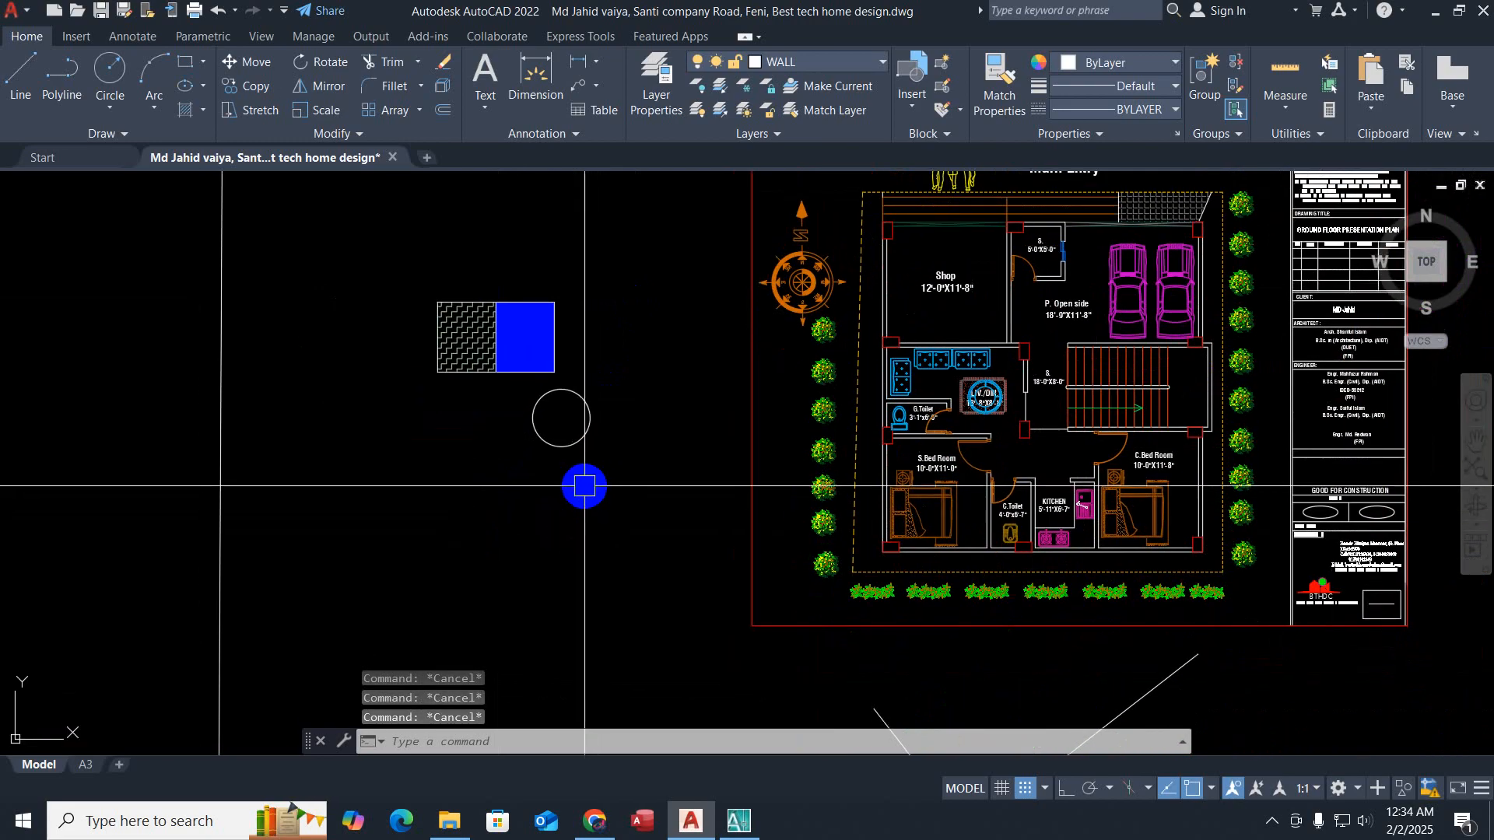
scroll(568, 424, "up", 4)
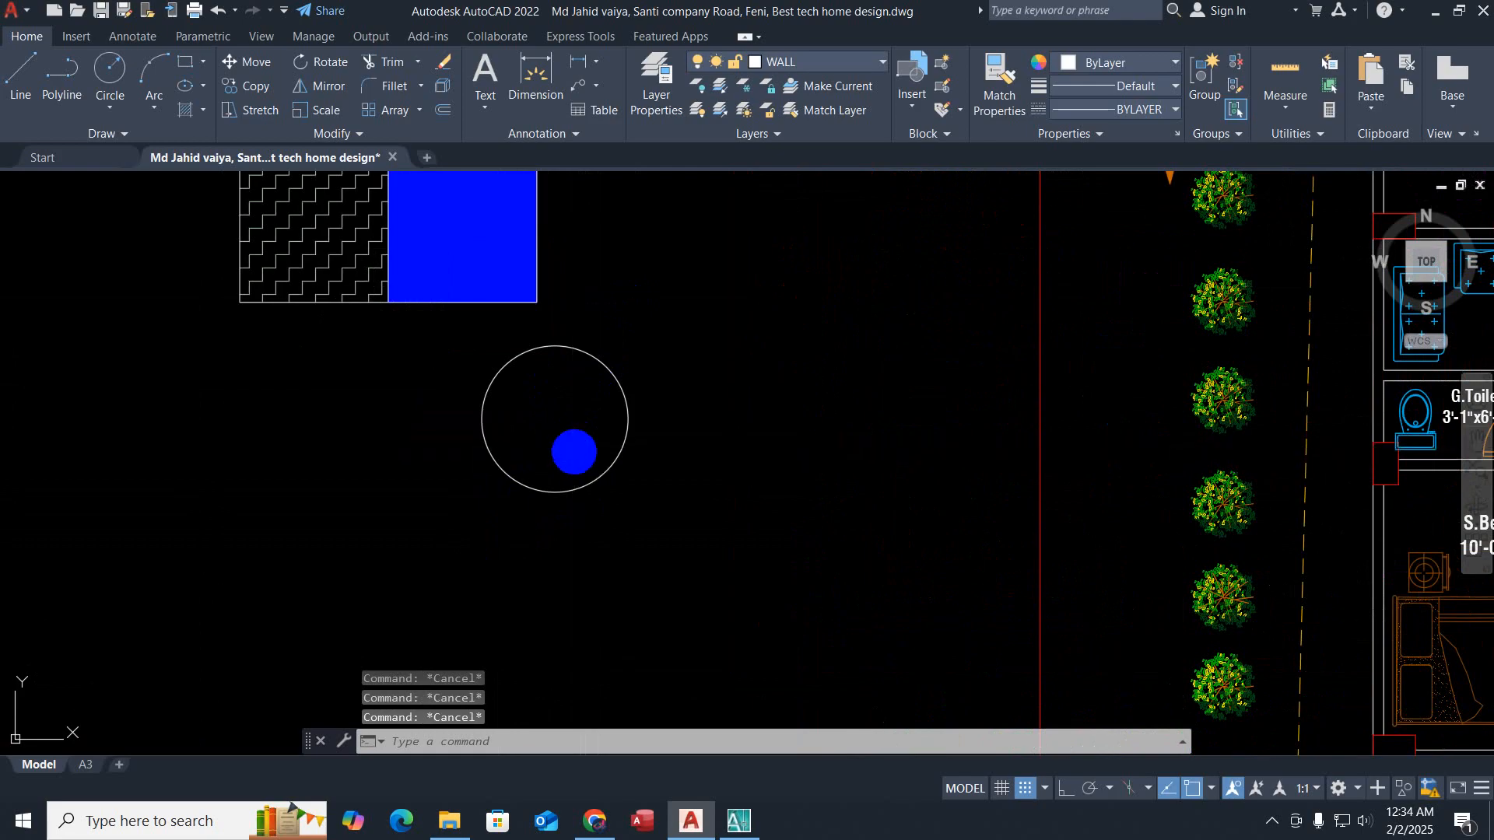
type("h")
key("Return")
left_click(567, 454)
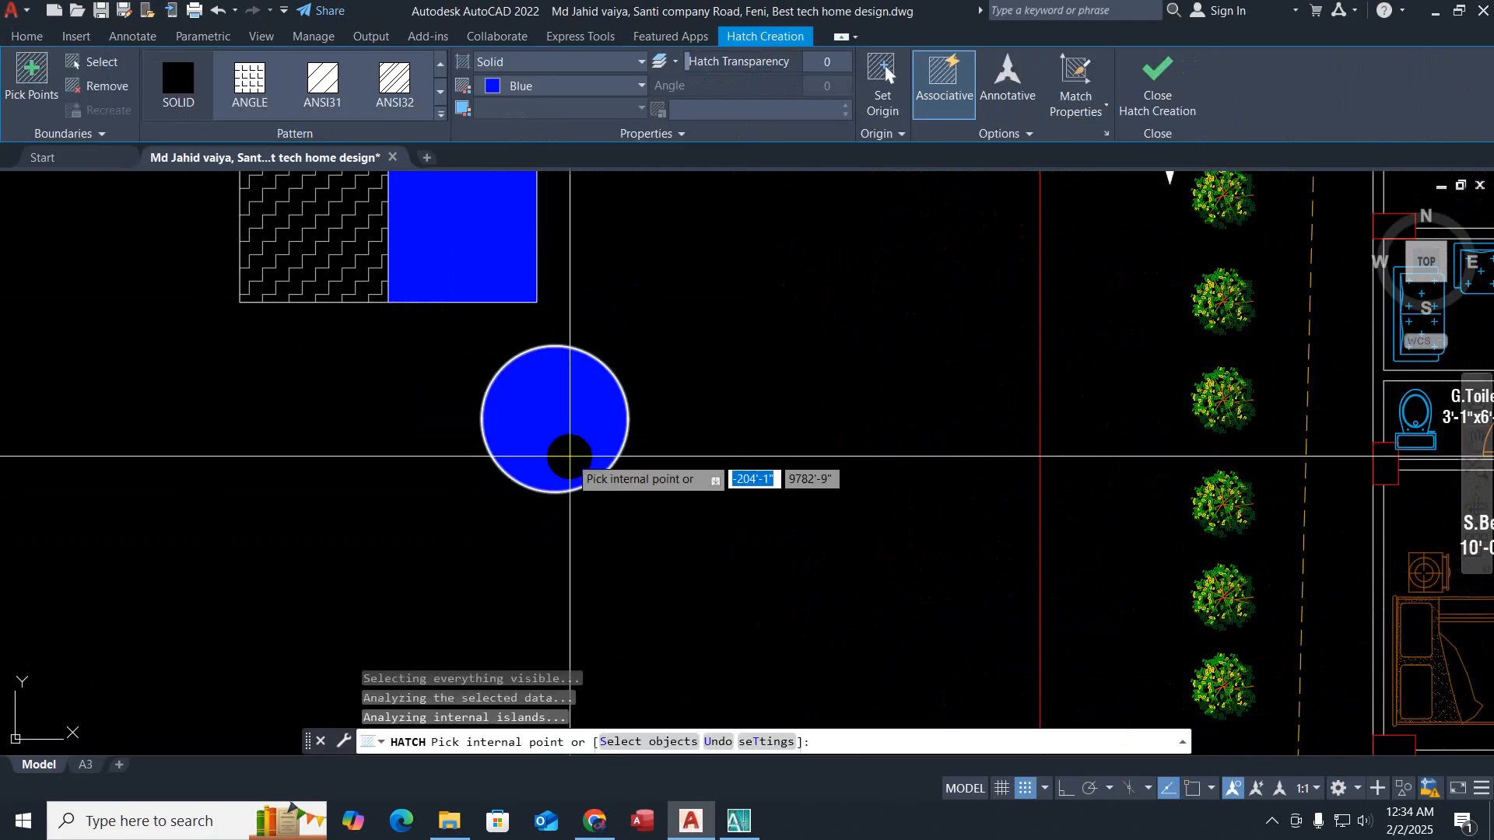
left_click(249, 82)
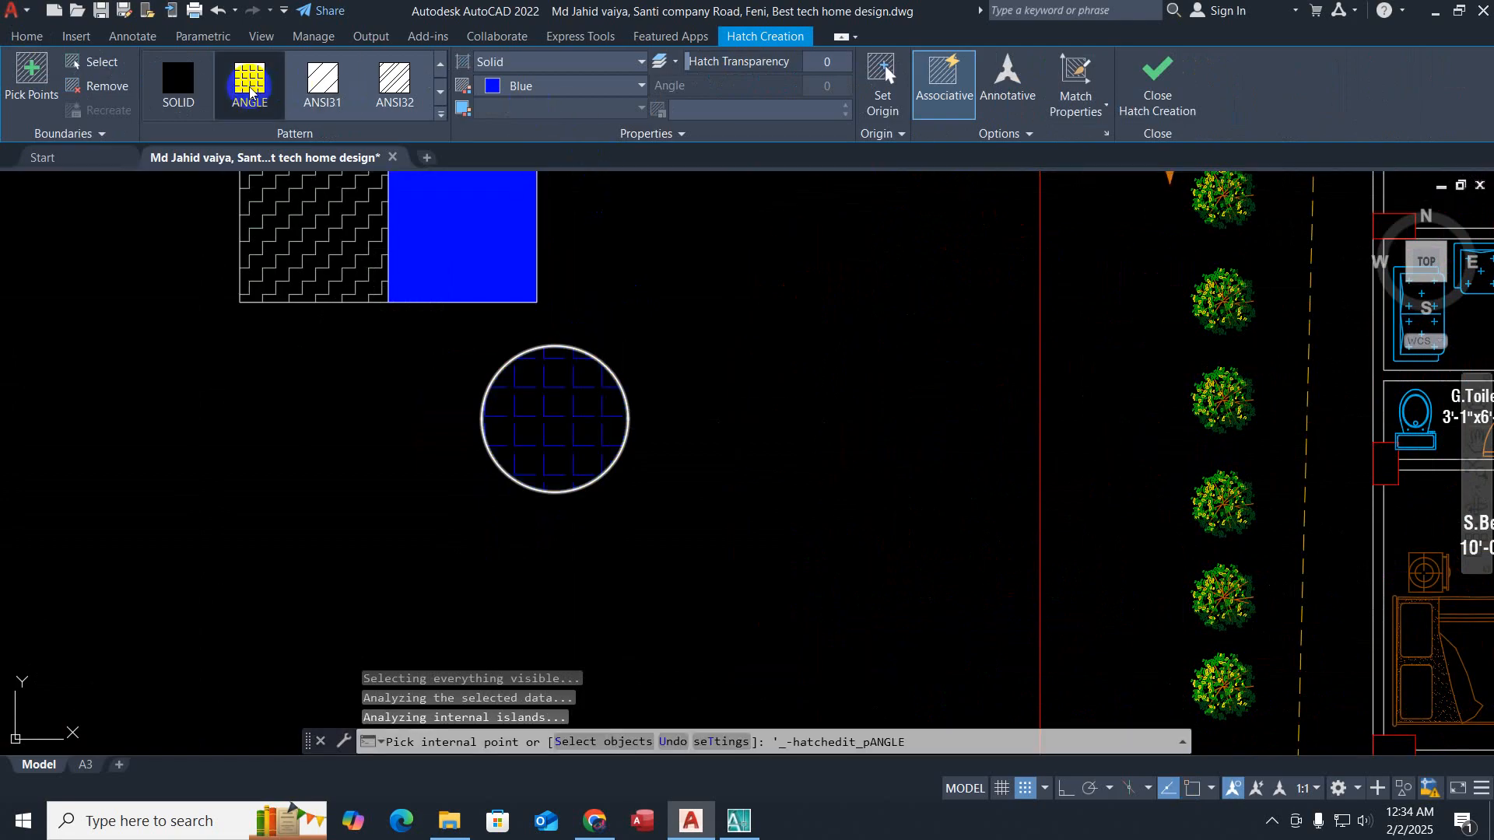
left_click(1157, 78)
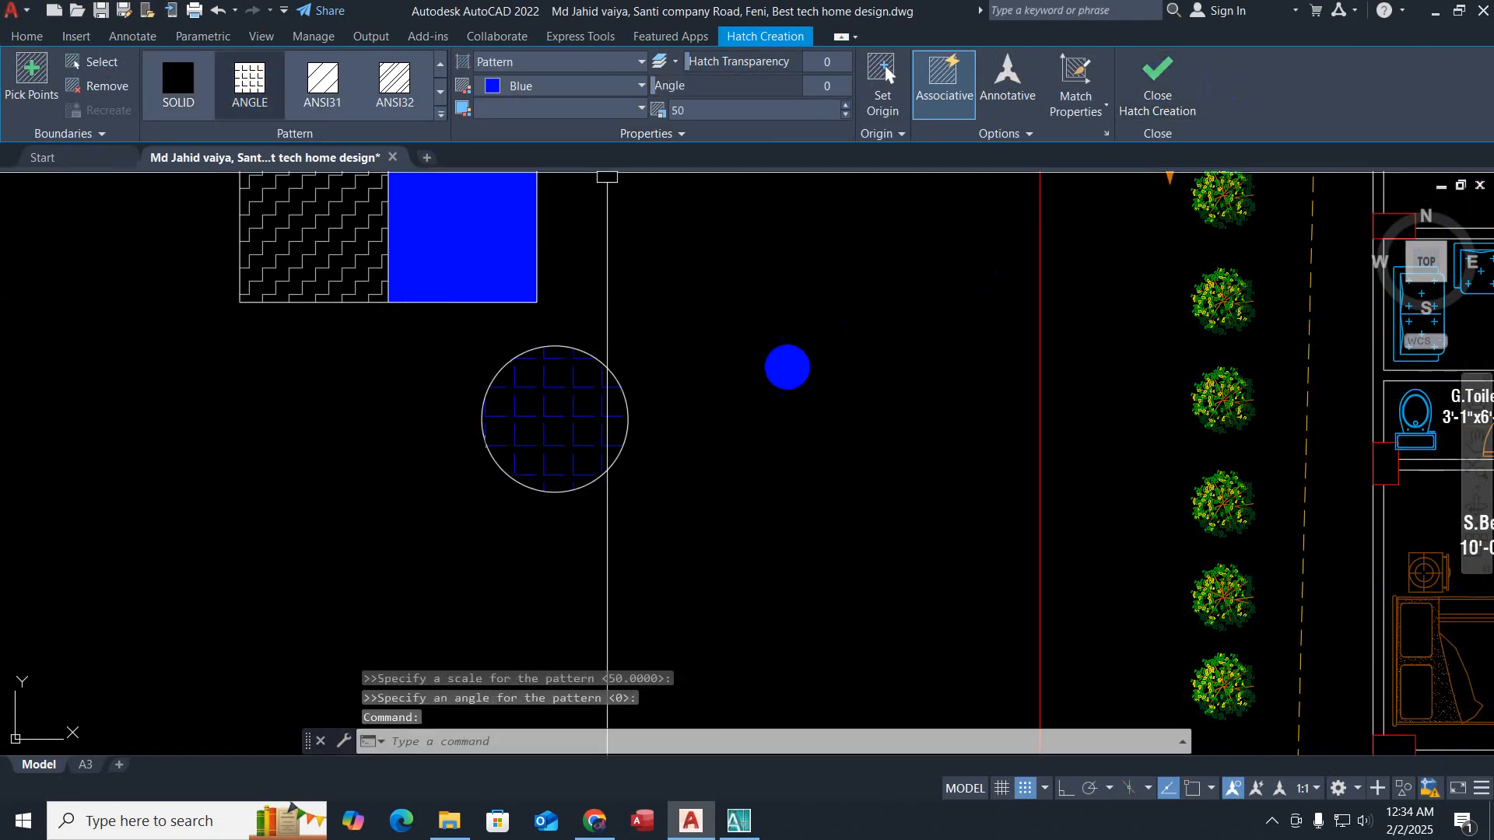
Step: Leave the hatch command and review the ground, 1st and 2nd to 5th floor presentation plan sheets
key("Escape")
key("Escape")
scroll(724, 518, "down", 4)
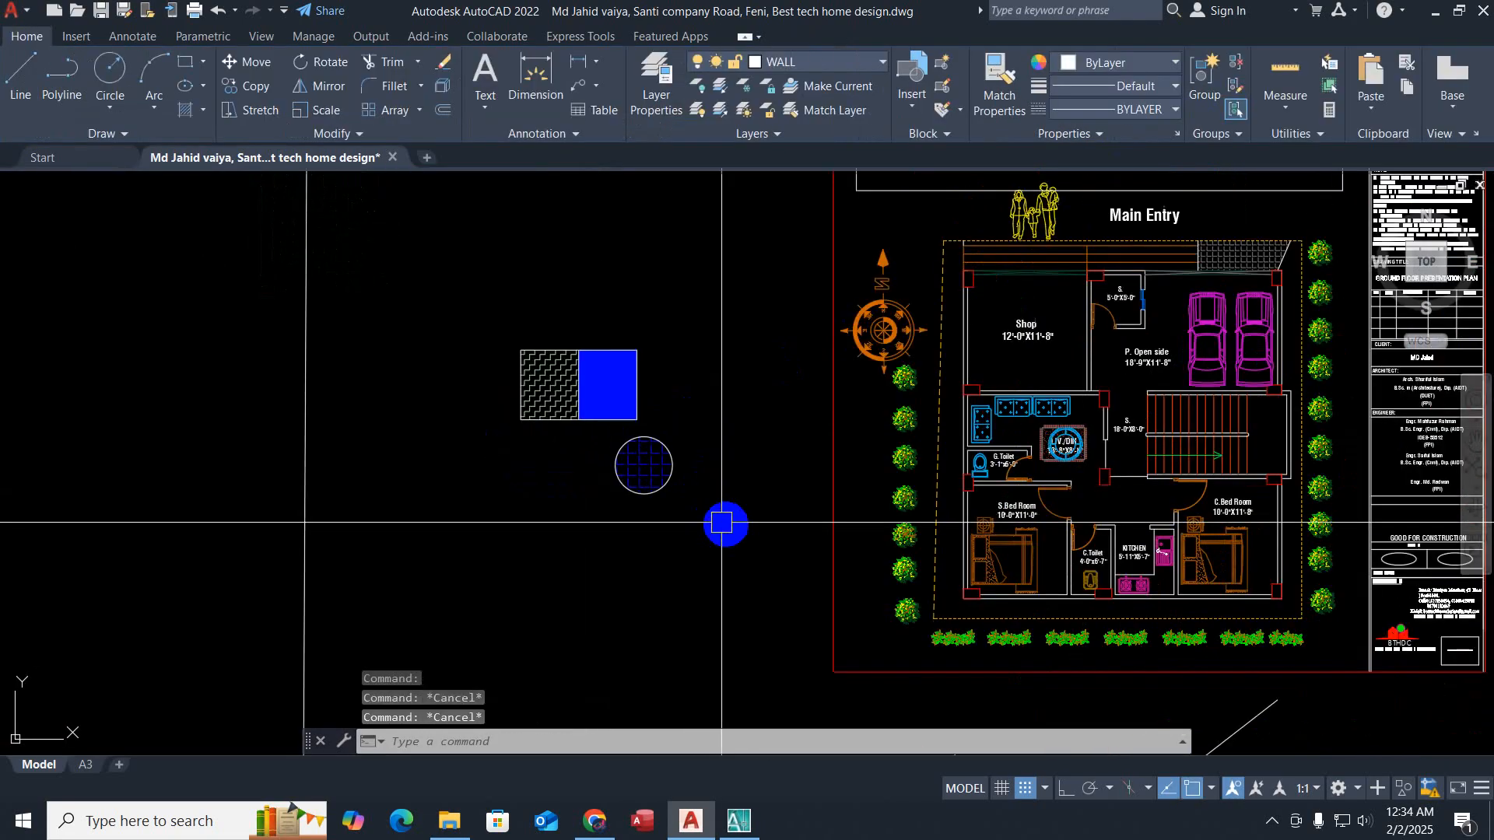
middle_click_drag(724, 517, 656, 495)
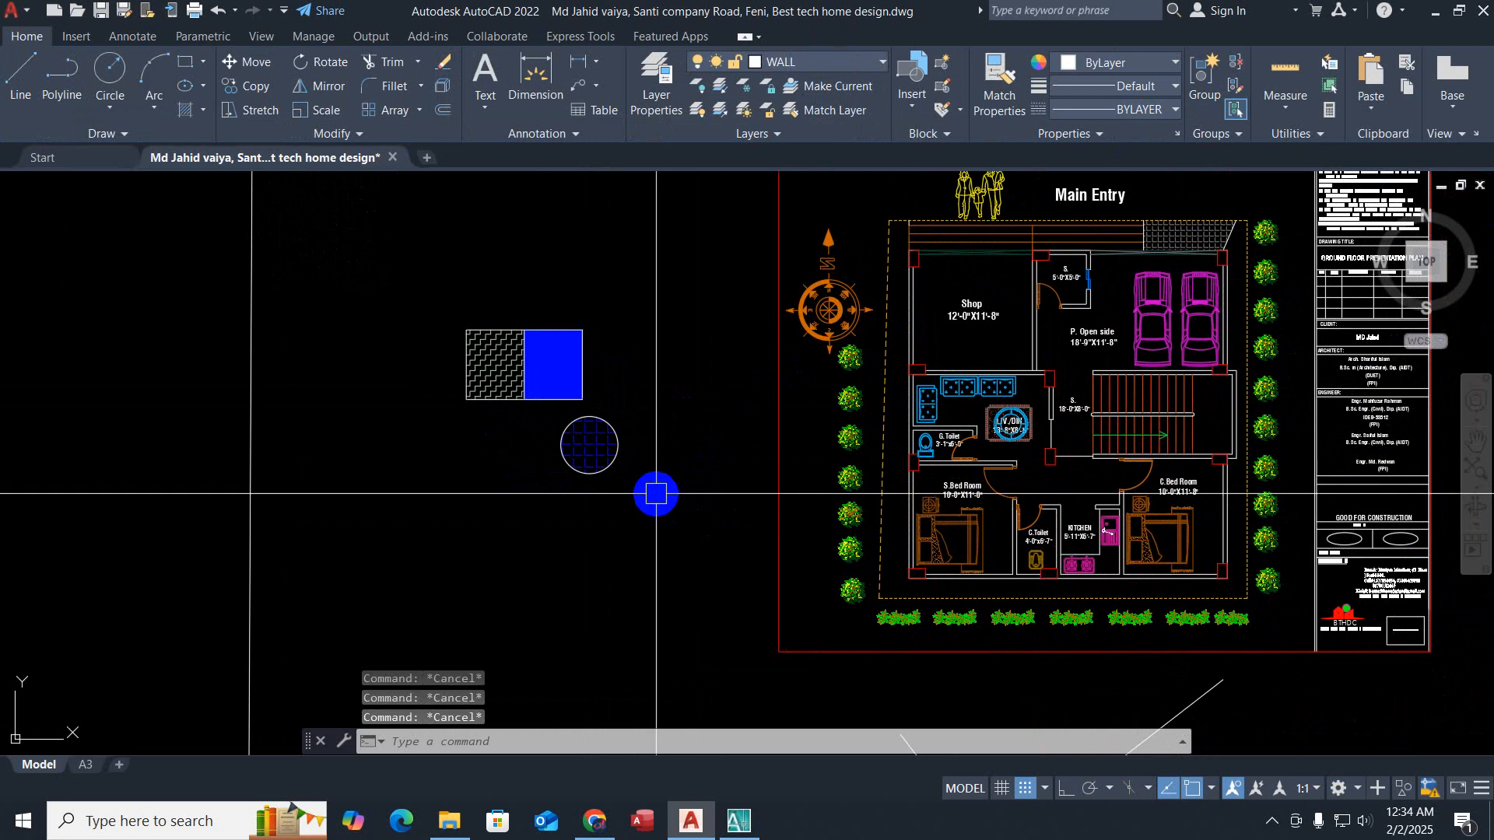
middle_click_drag(766, 552, 127, 547)
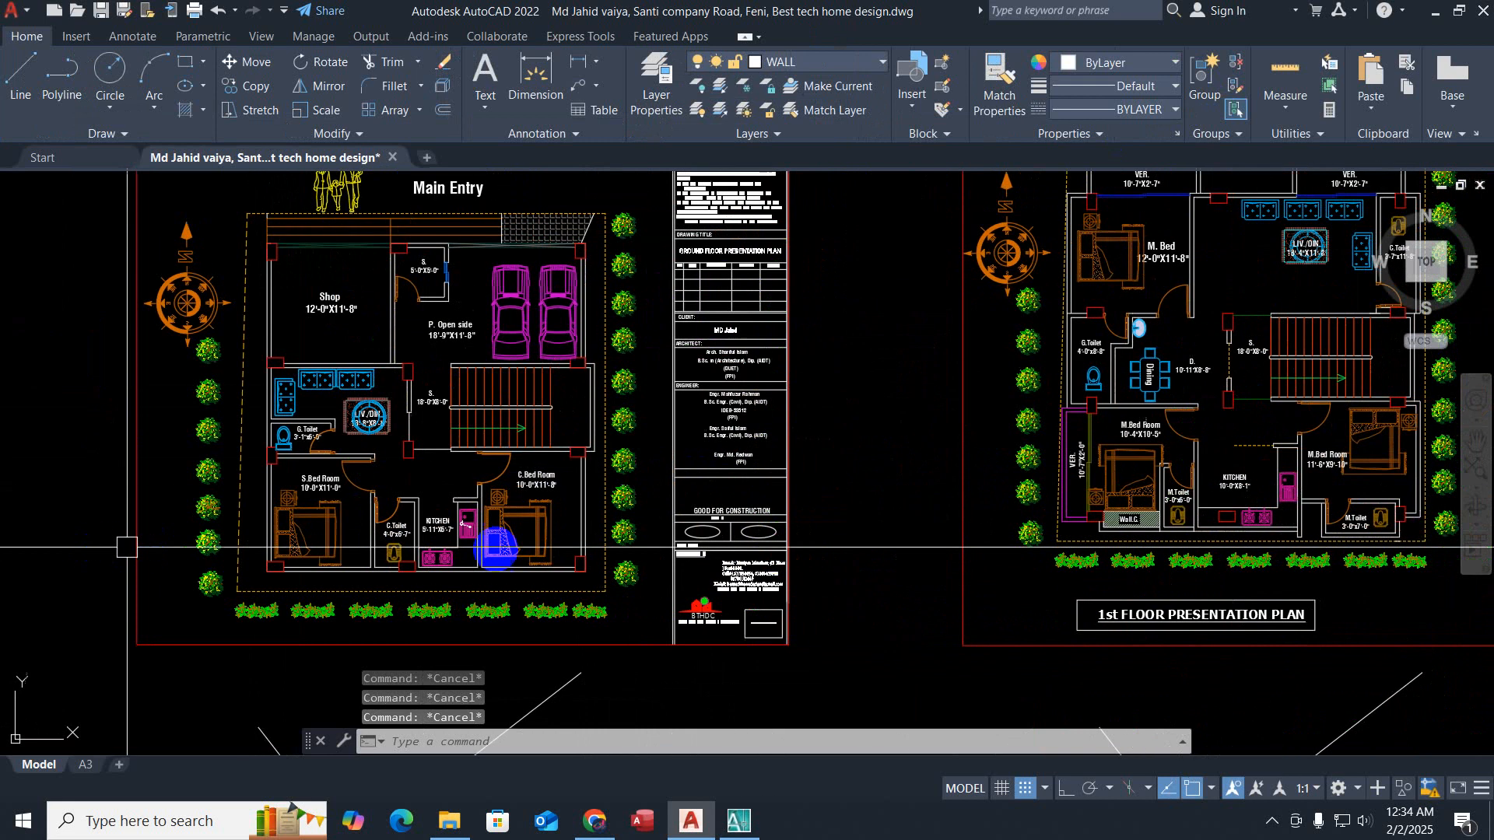
scroll(498, 547, "down", 2)
middle_click_drag(824, 562, 410, 591)
middle_click_drag(533, 567, 376, 523)
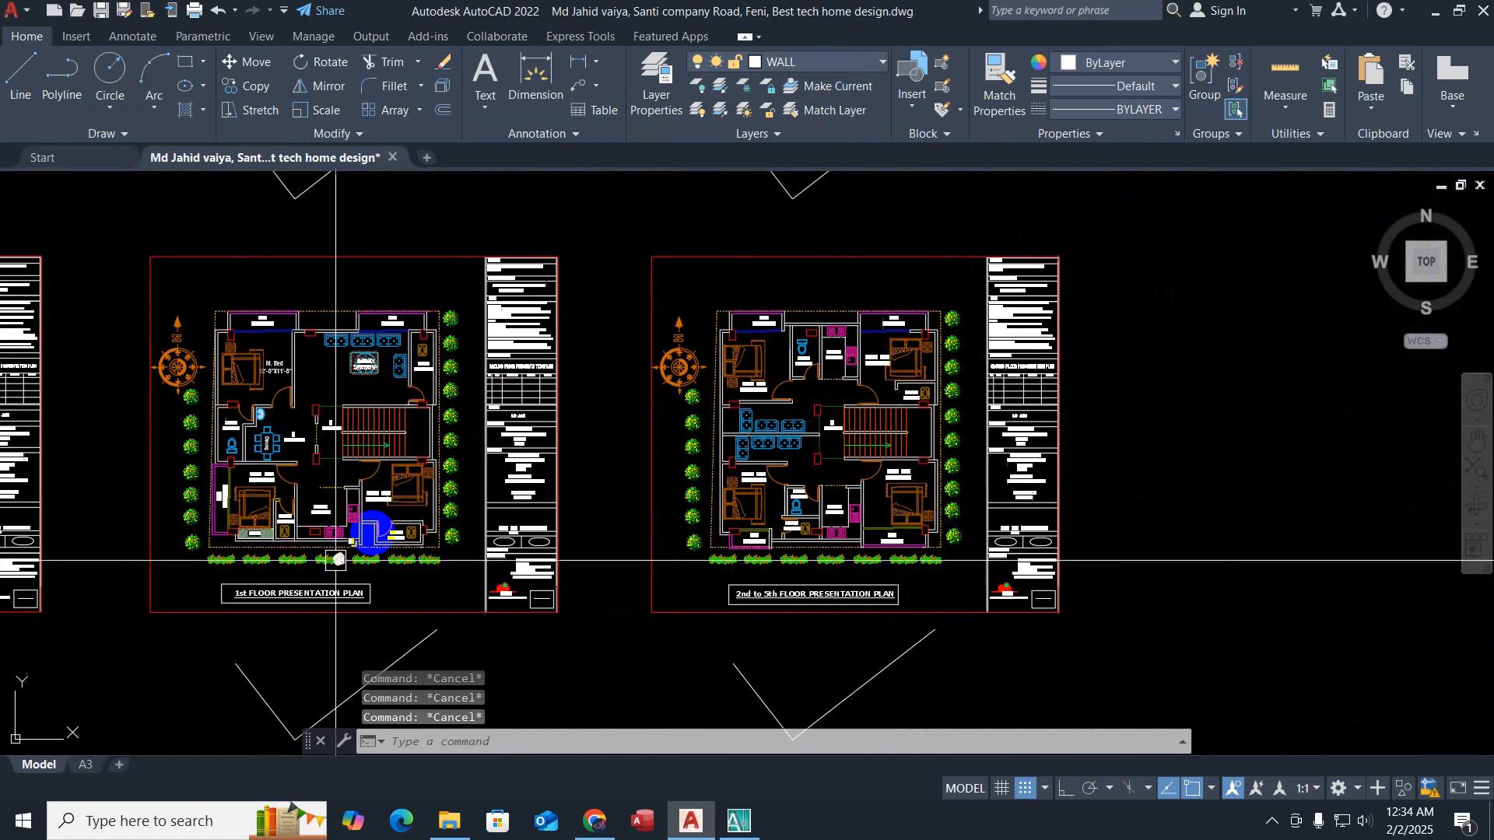
middle_click_drag(675, 480, 471, 475)
scroll(562, 416, "up", 4)
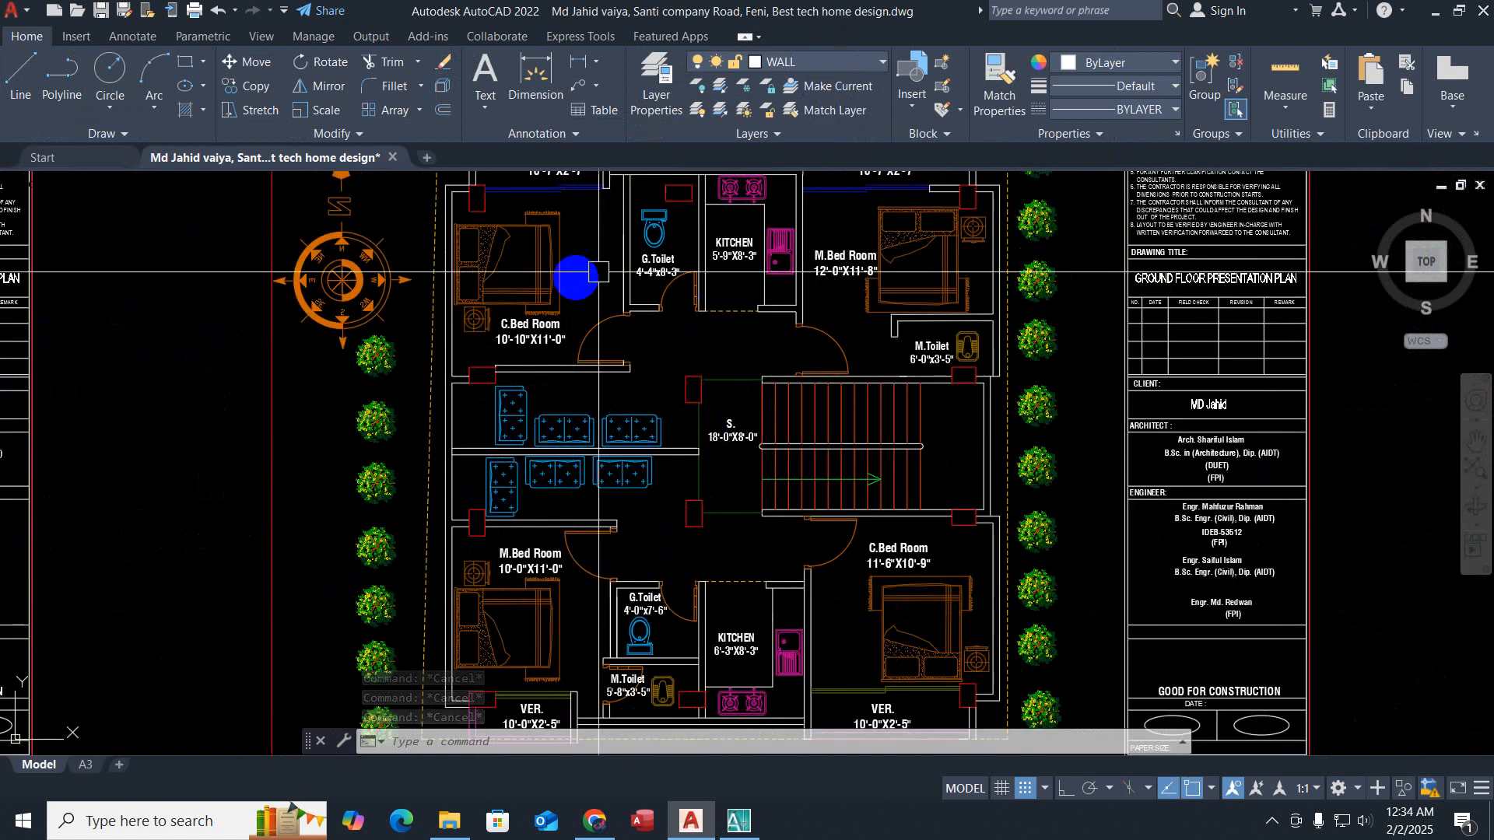
scroll(697, 463, "down", 4)
mouse_move(710, 537)
middle_mouse_down()
mouse_move(893, 443)
mouse_move(995, 445)
middle_mouse_up()
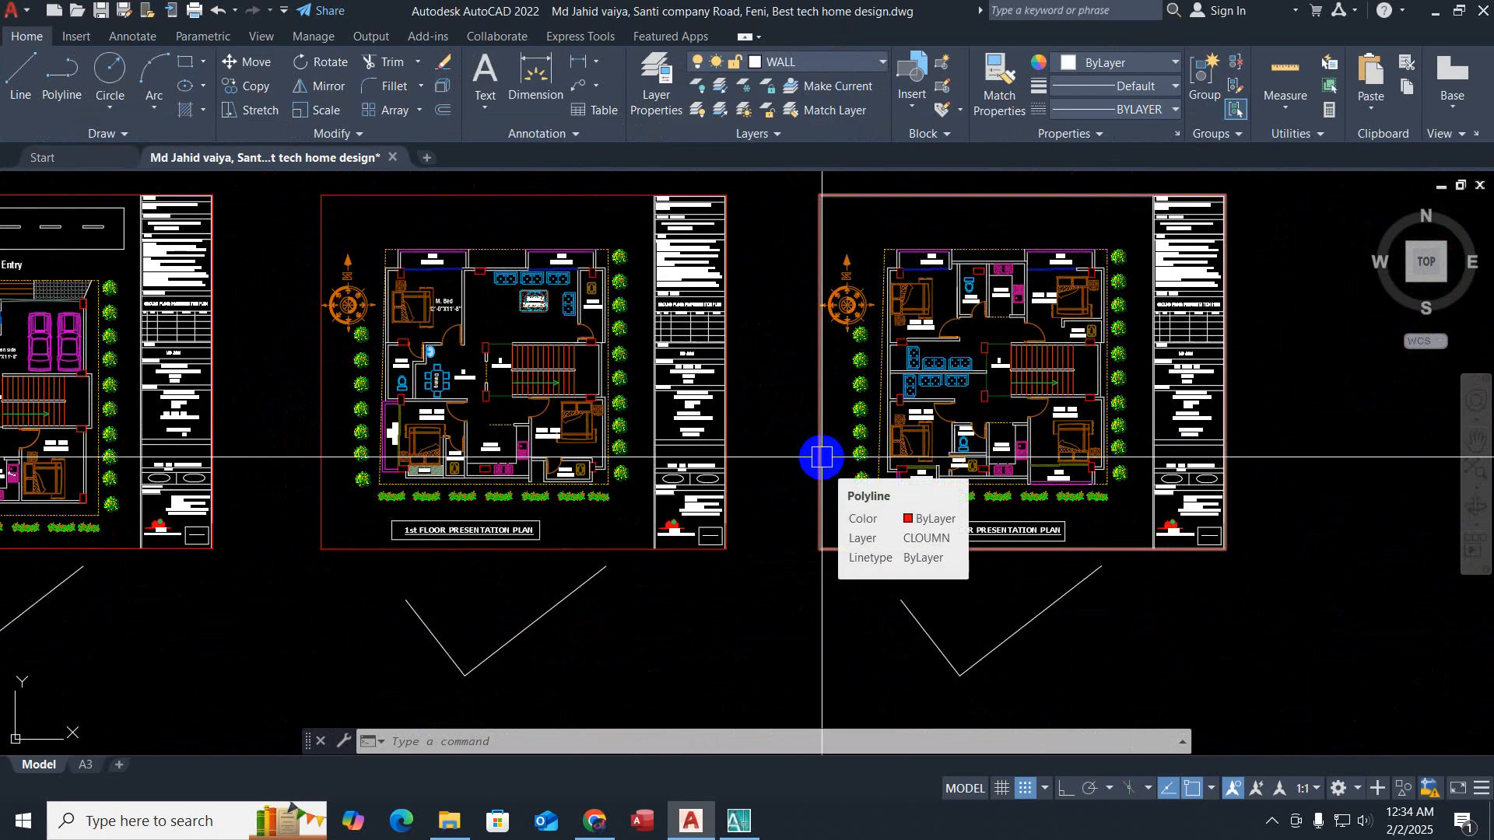
scroll(790, 480, "down", 6)
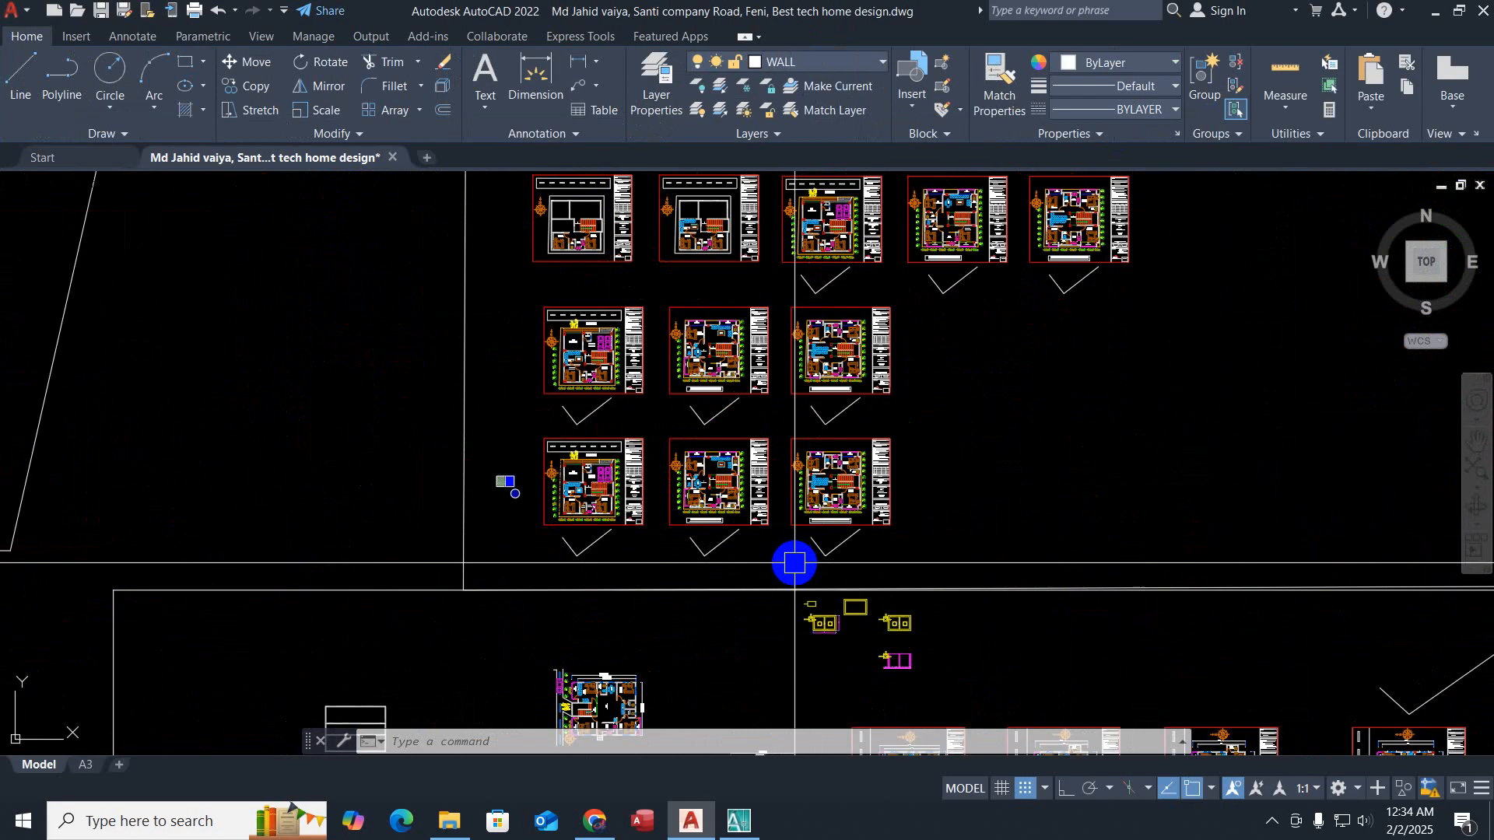
Step: Find the Footing & Column Schedule sheet among the structural drawings and examine the reinforcement bars in column C-1's sketch
mouse_move(888, 543)
middle_mouse_down()
mouse_move(652, 358)
mouse_move(608, 299)
middle_mouse_up()
mouse_move(737, 459)
middle_mouse_down()
mouse_move(648, 333)
mouse_move(769, 566)
mouse_move(653, 268)
middle_mouse_up()
scroll(777, 557, "down", 2)
scroll(722, 437, "up", 4)
mouse_move(566, 480)
middle_mouse_down()
mouse_move(674, 526)
mouse_move(998, 535)
middle_mouse_up()
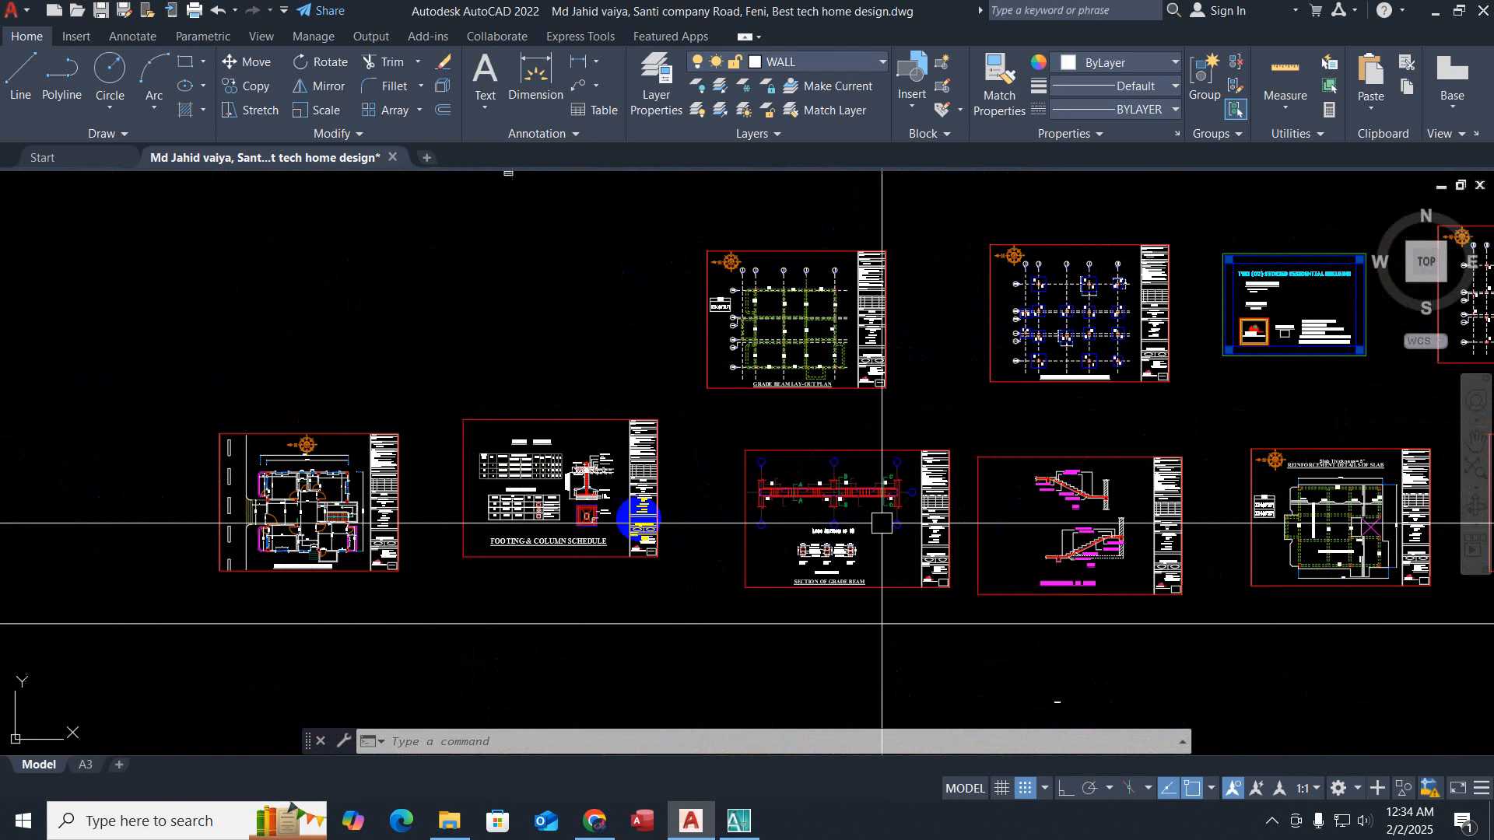
scroll(255, 489, "up", 6)
middle_click_drag(880, 526, 323, 433)
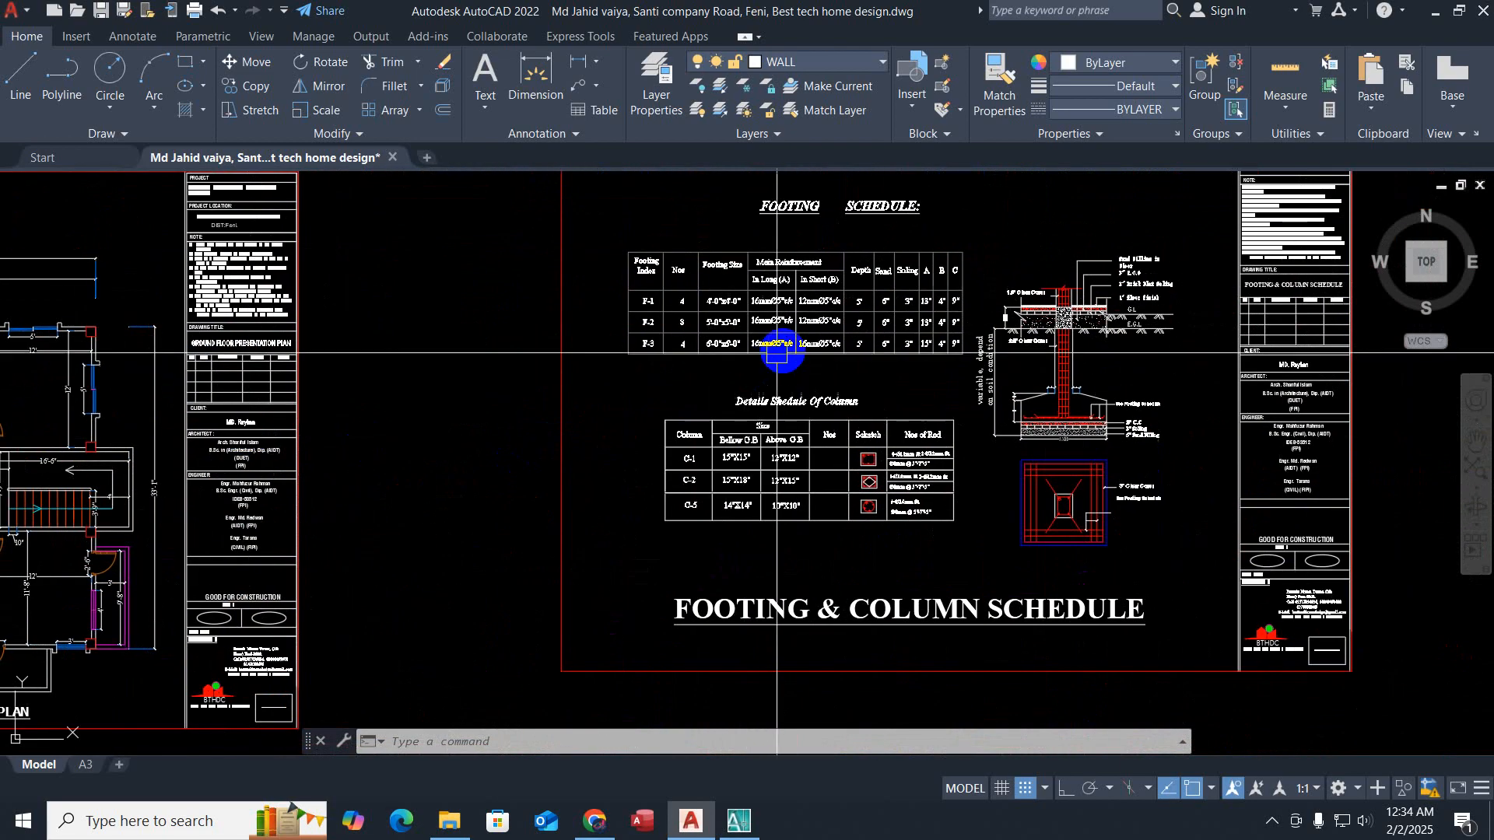
scroll(780, 355, "up", 2)
mouse_move(698, 374)
middle_mouse_down()
mouse_move(554, 376)
mouse_move(395, 413)
middle_mouse_up()
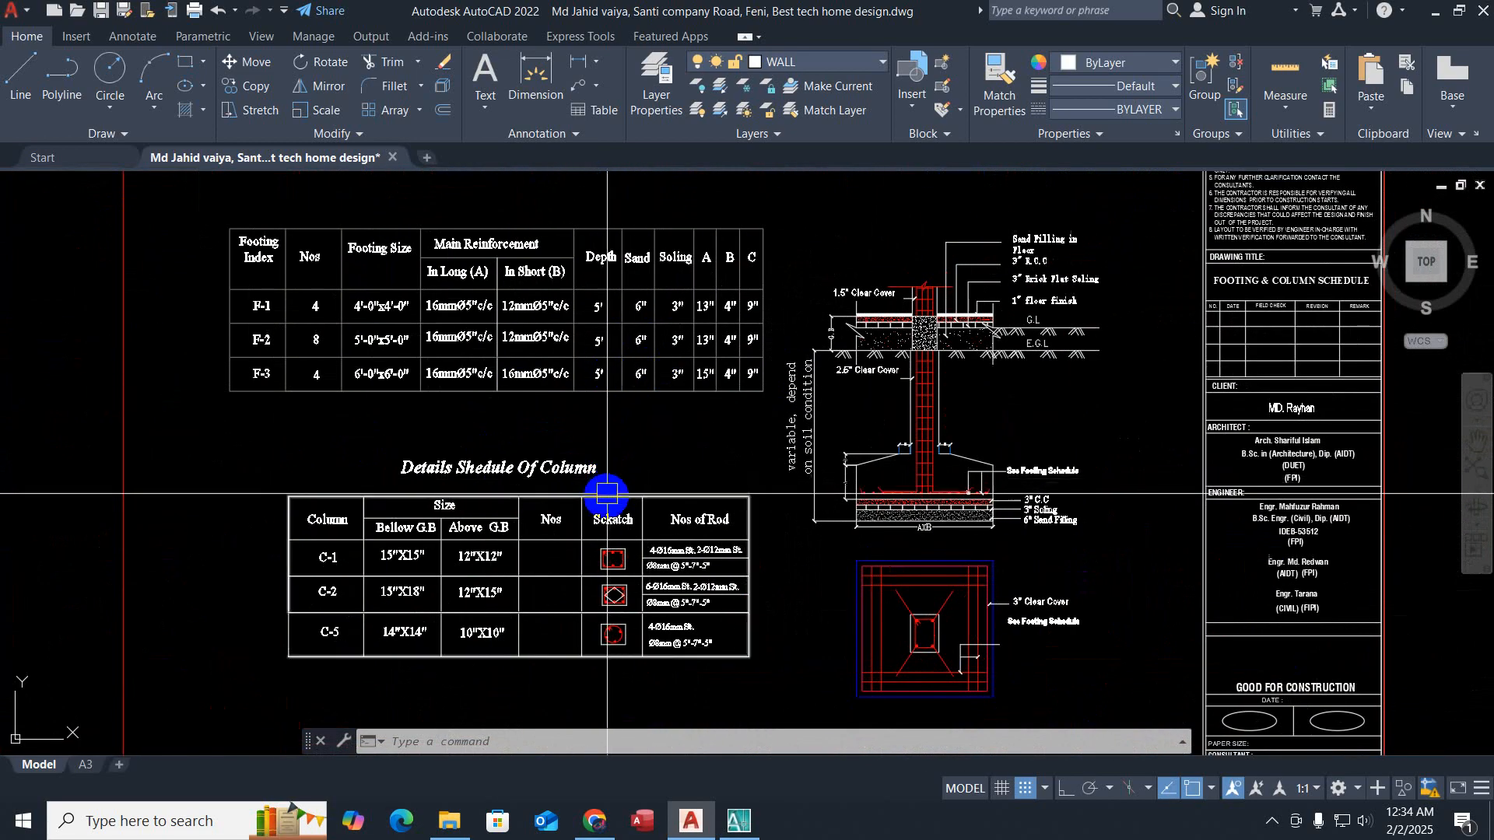
scroll(557, 627, "up", 8)
middle_click_drag(861, 351, 747, 500)
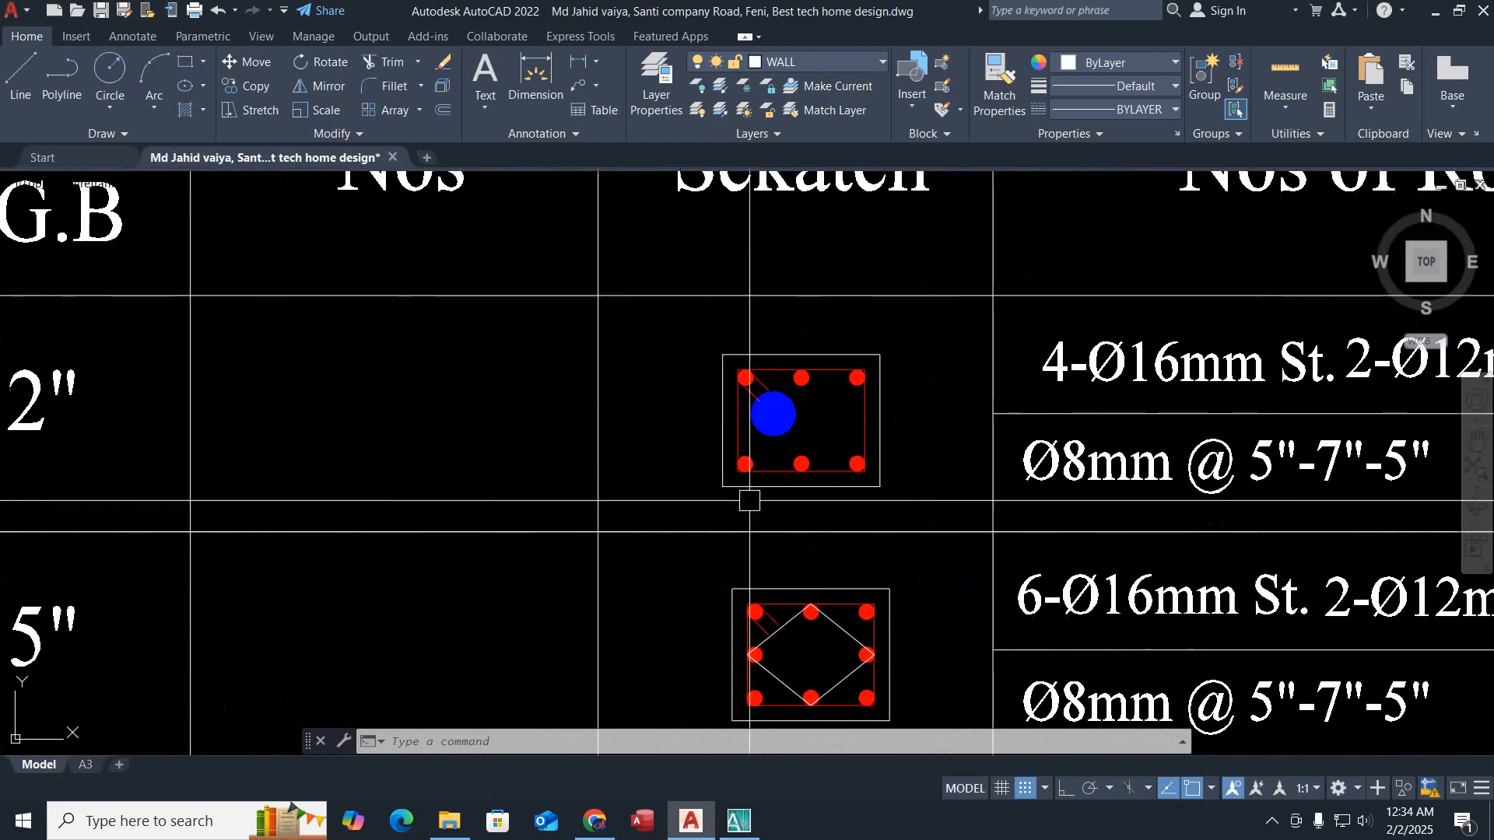
scroll(823, 378, "up", 2)
scroll(823, 377, "up", 2)
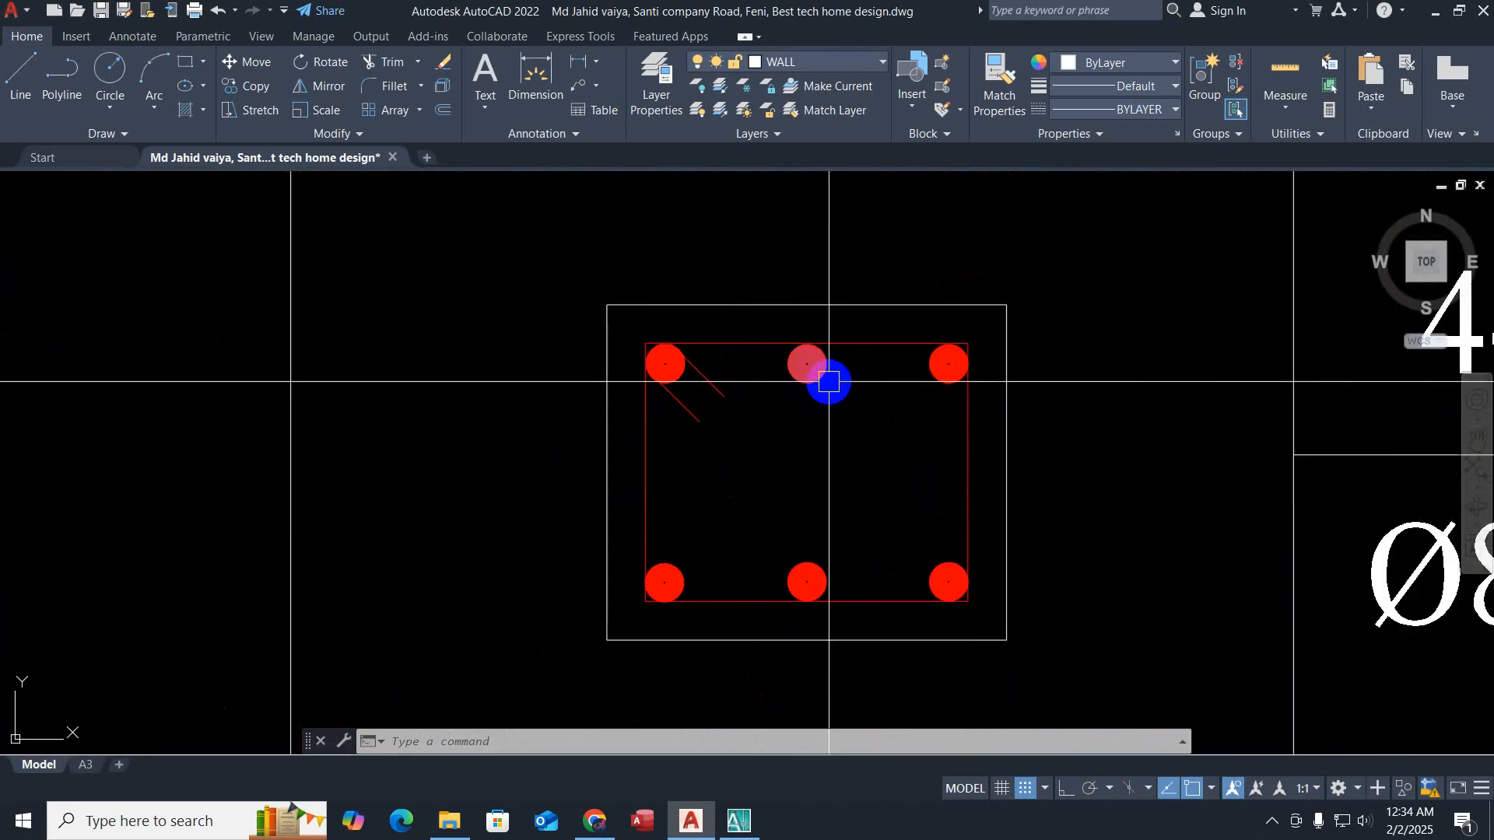
Step: Draw a donut with a 2" inside diameter and a 5" outside diameter just outside the C-1 column section's upper right corner
key("Escape")
key("Escape")
key("Escape")
middle_click_drag(1070, 410, 861, 423)
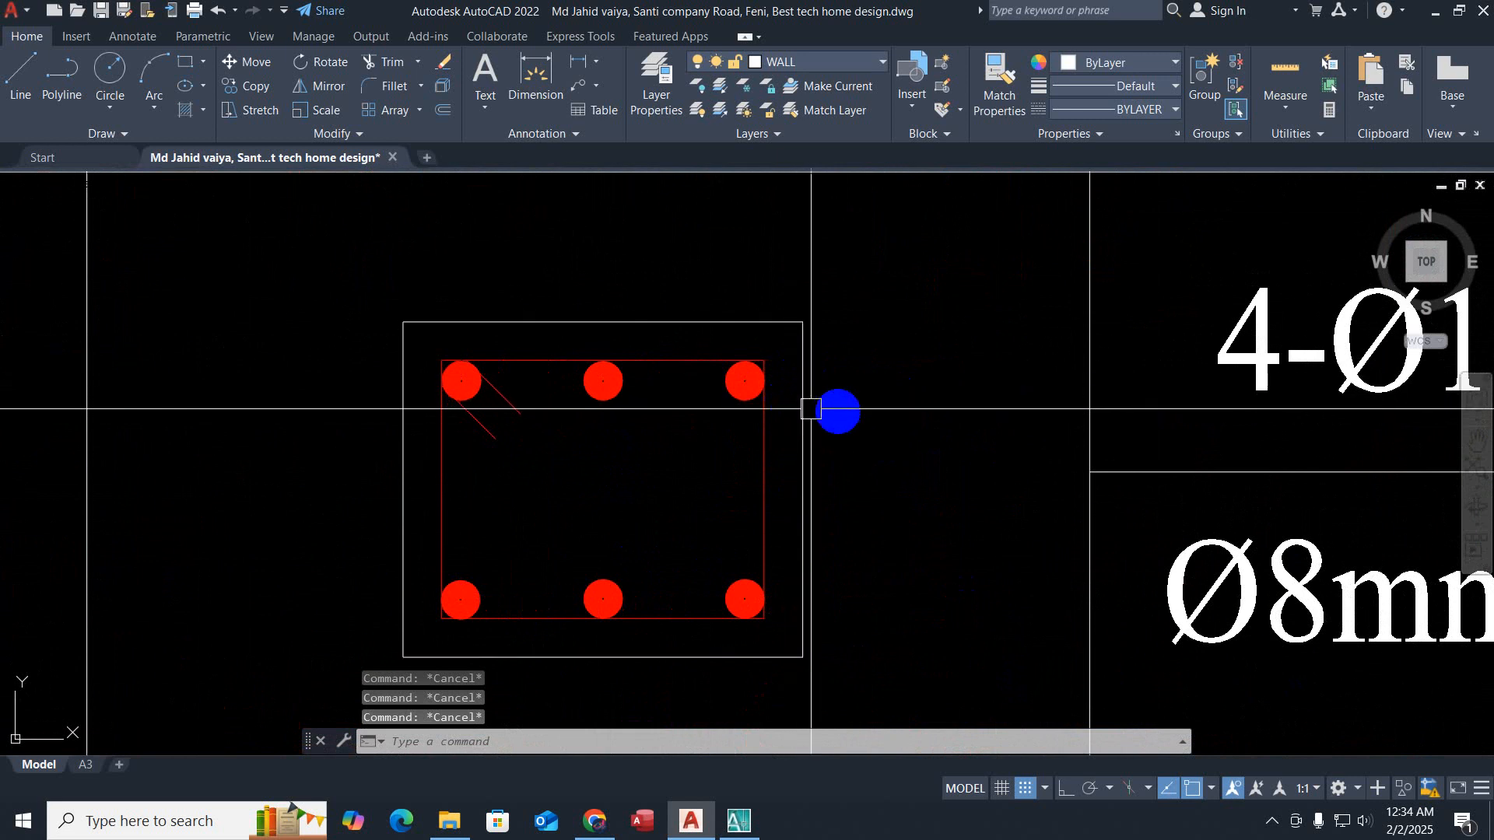
type("o")
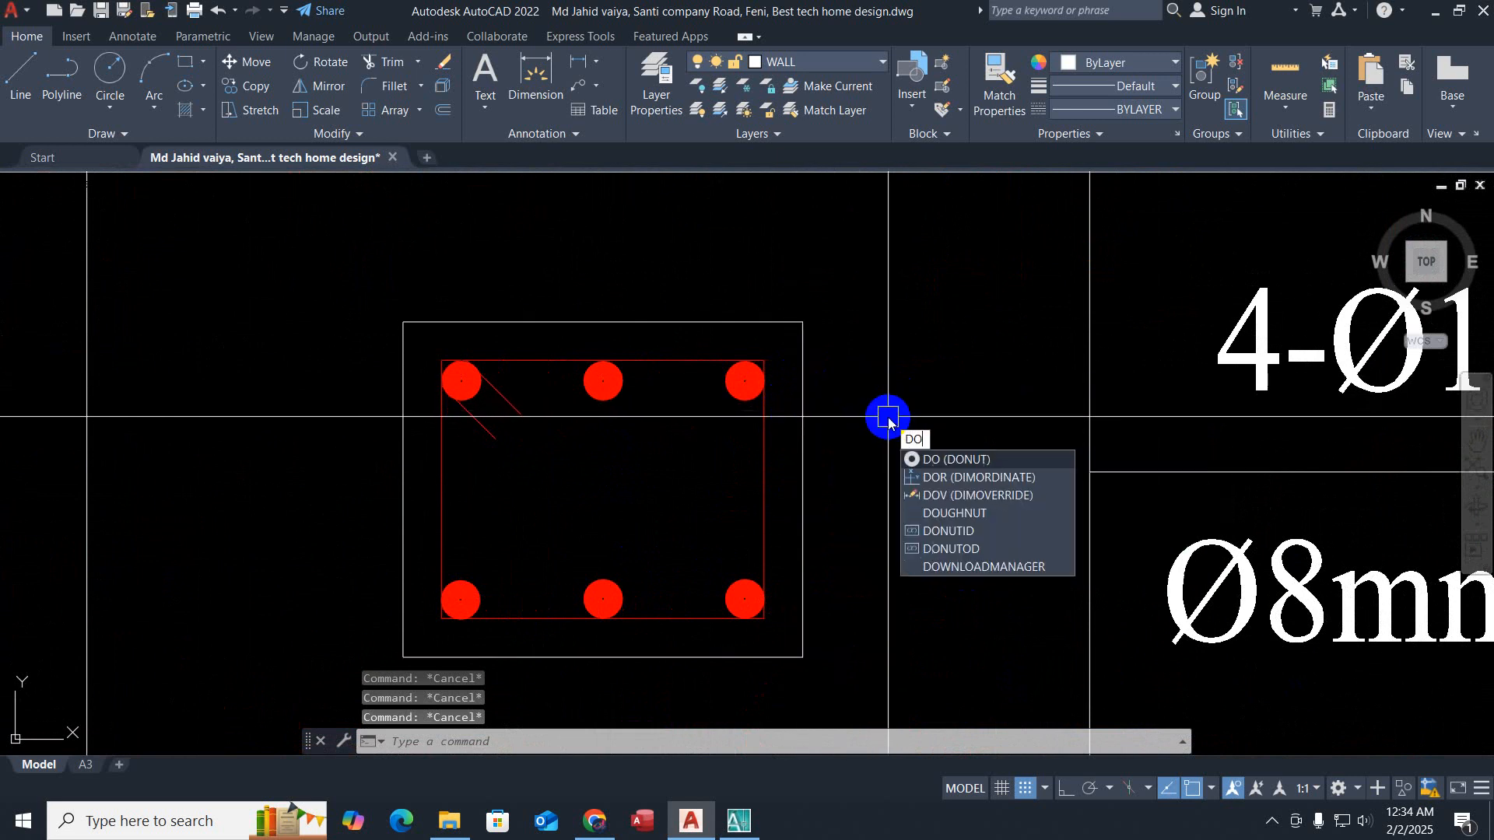
key("Return")
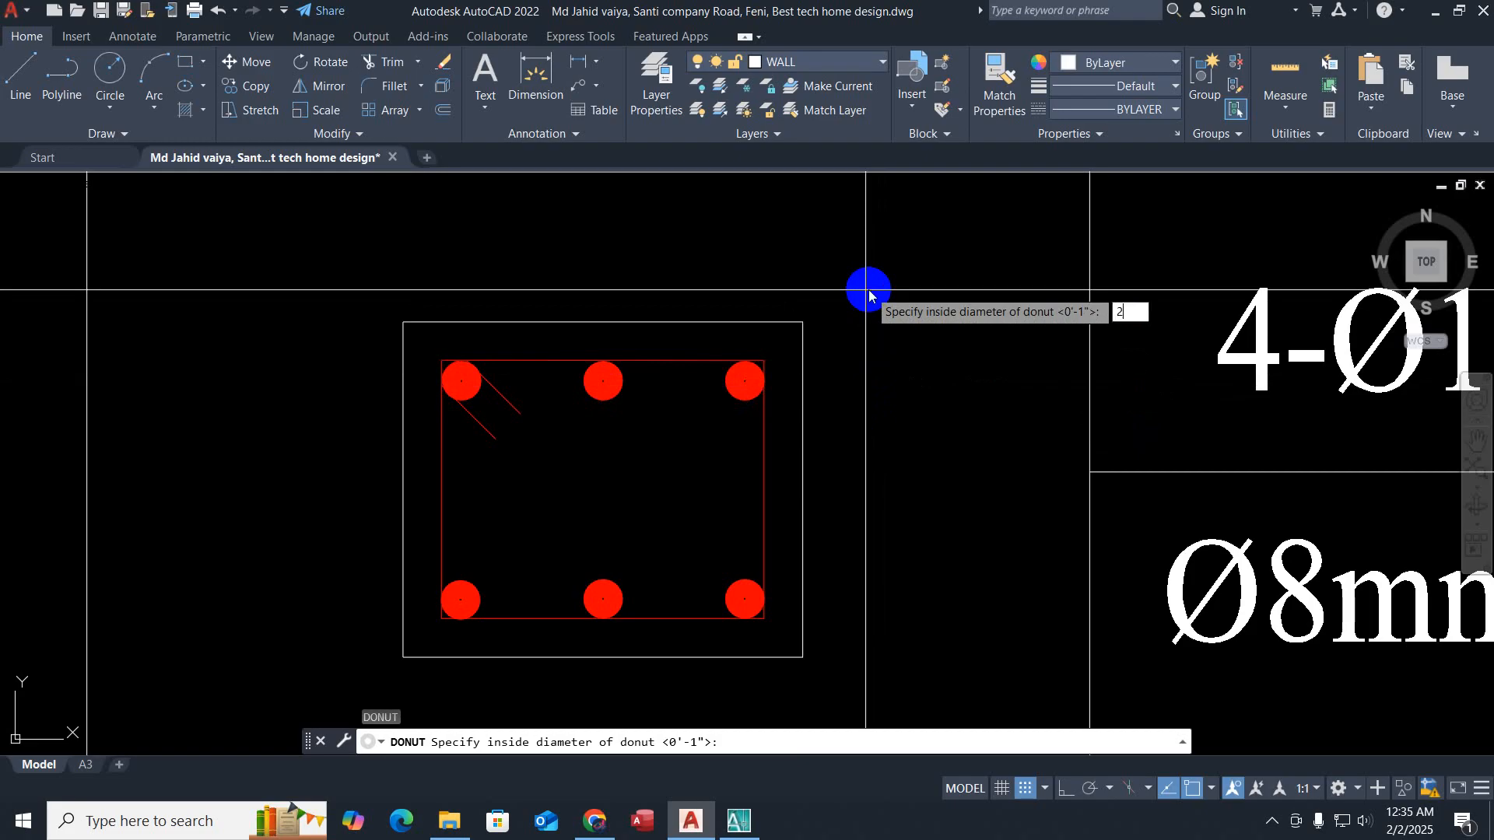
key("Return")
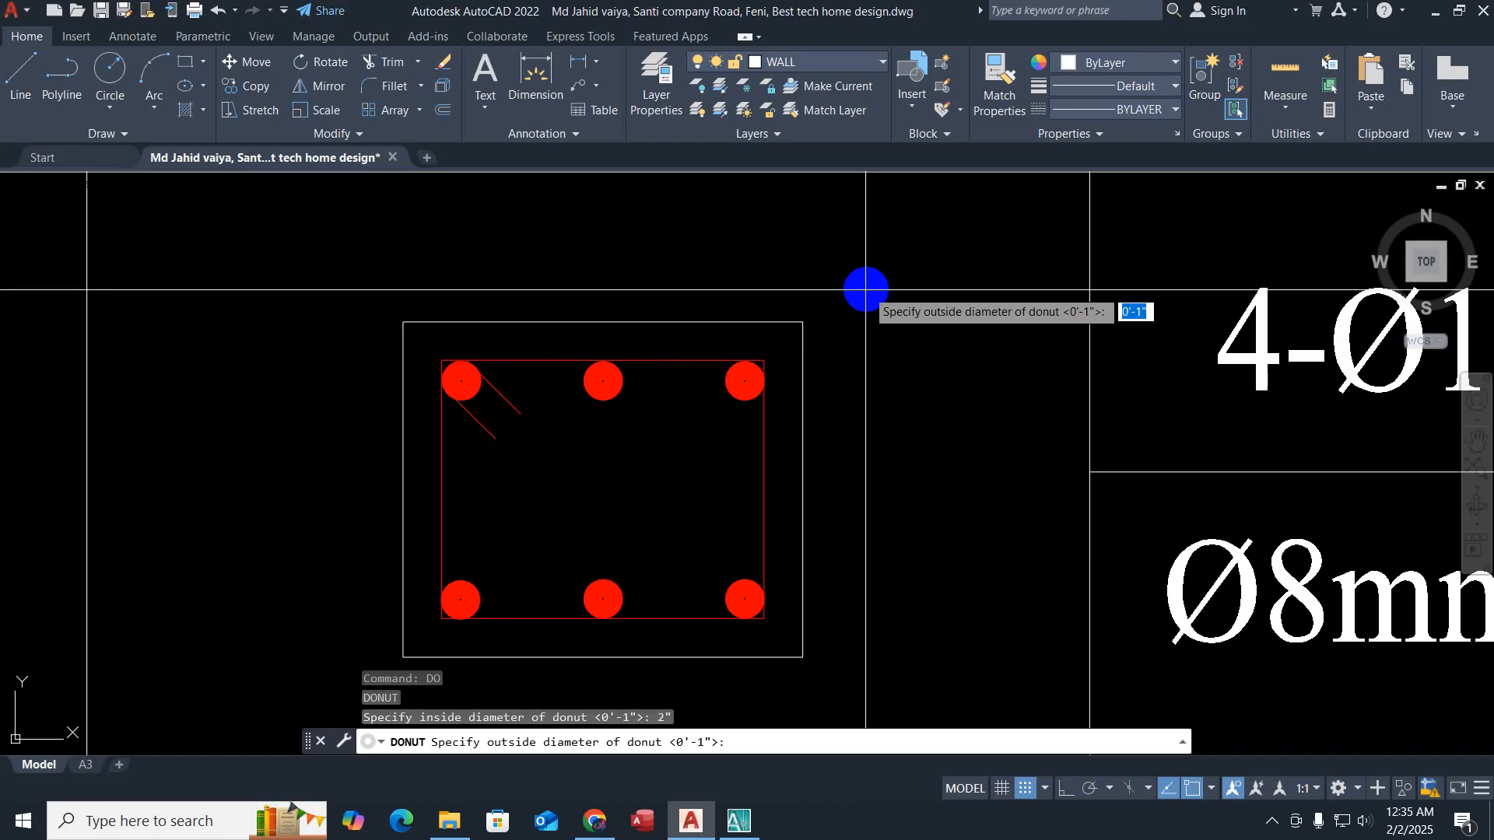
key("Return")
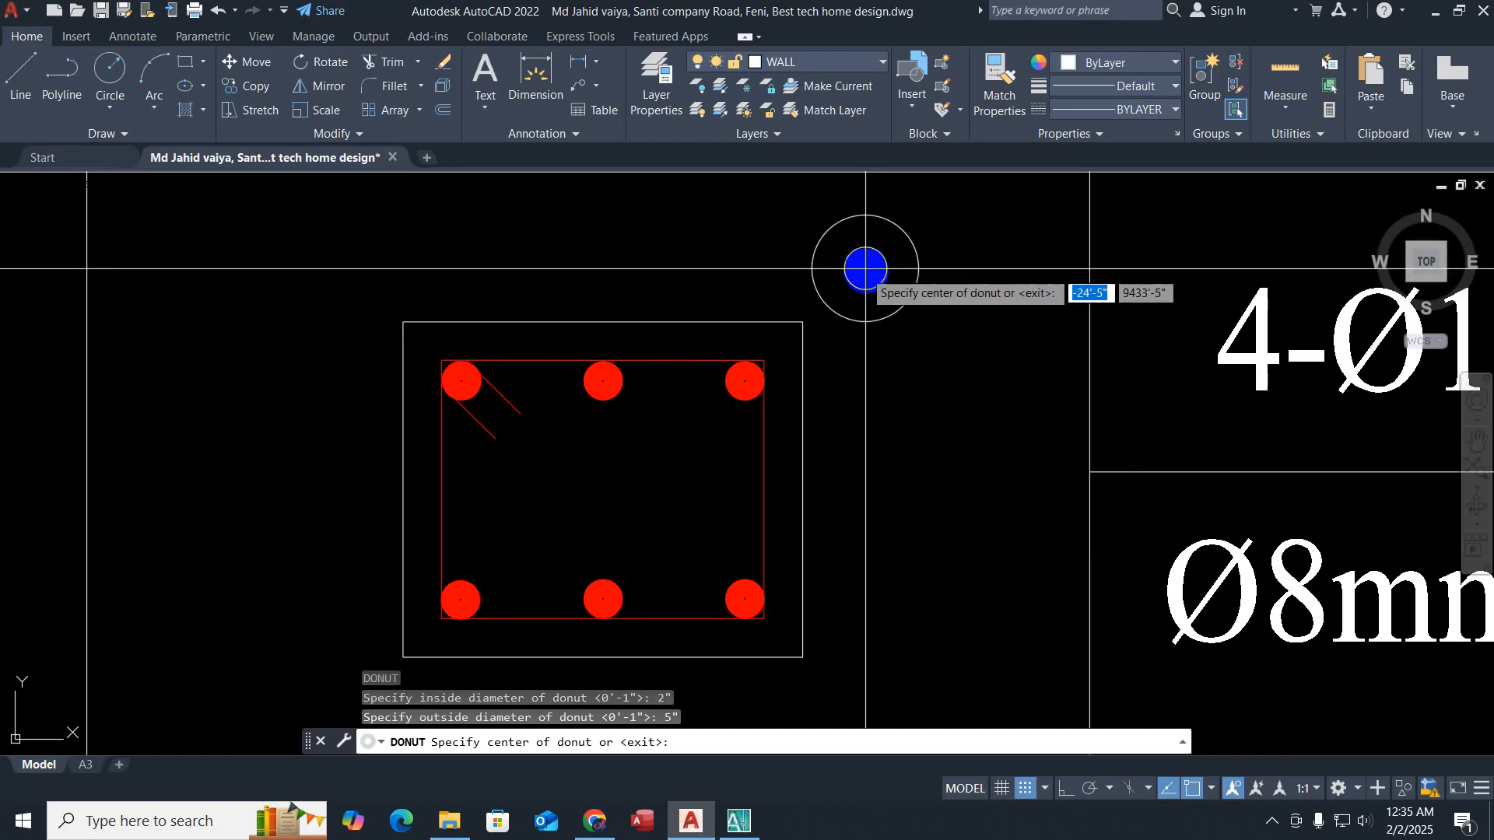
left_click(908, 290)
key("Escape")
key("Escape")
scroll(922, 305, "up", 5)
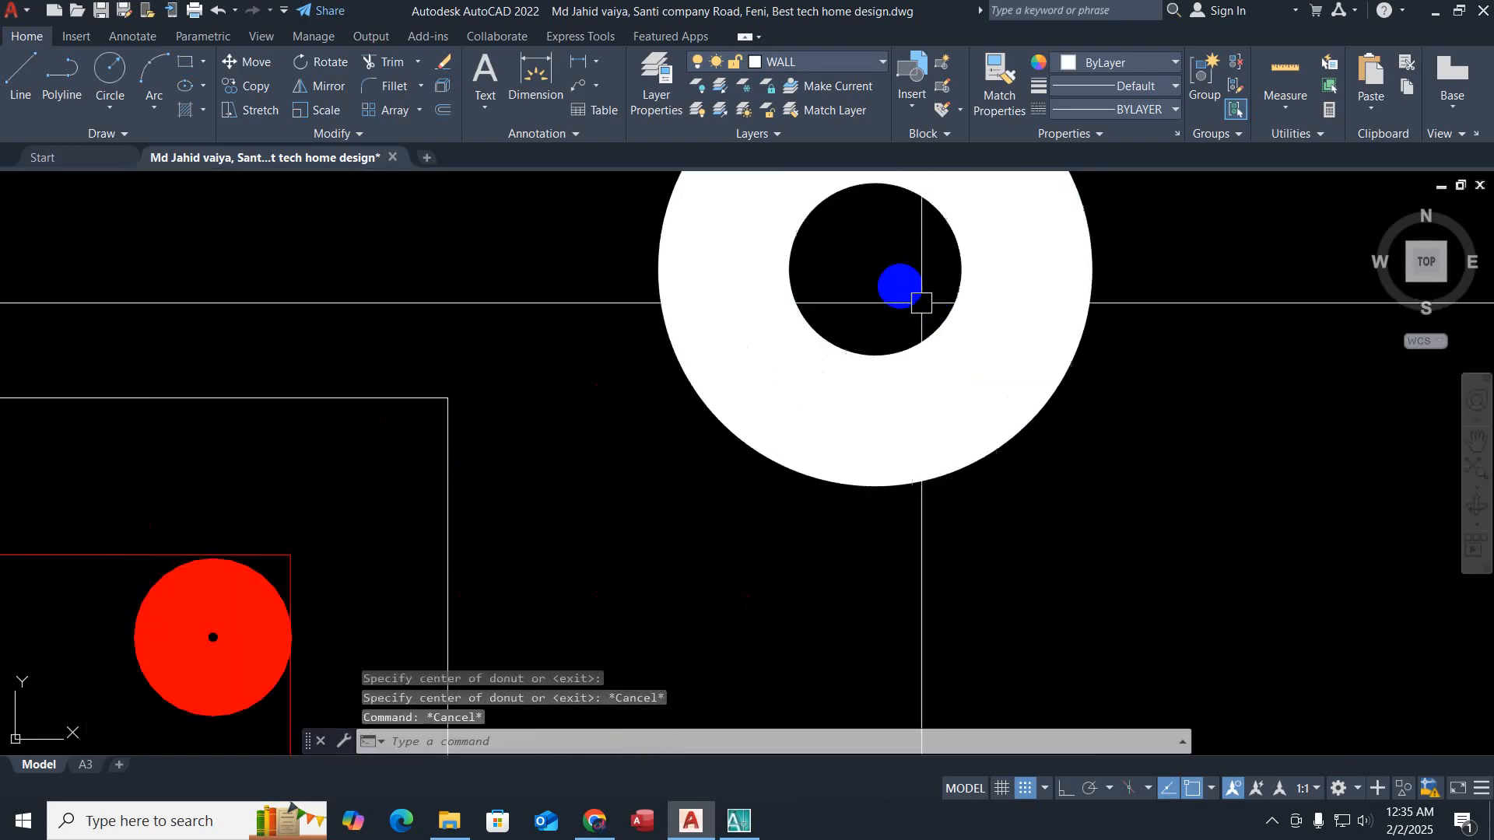
scroll(893, 299, "down", 4)
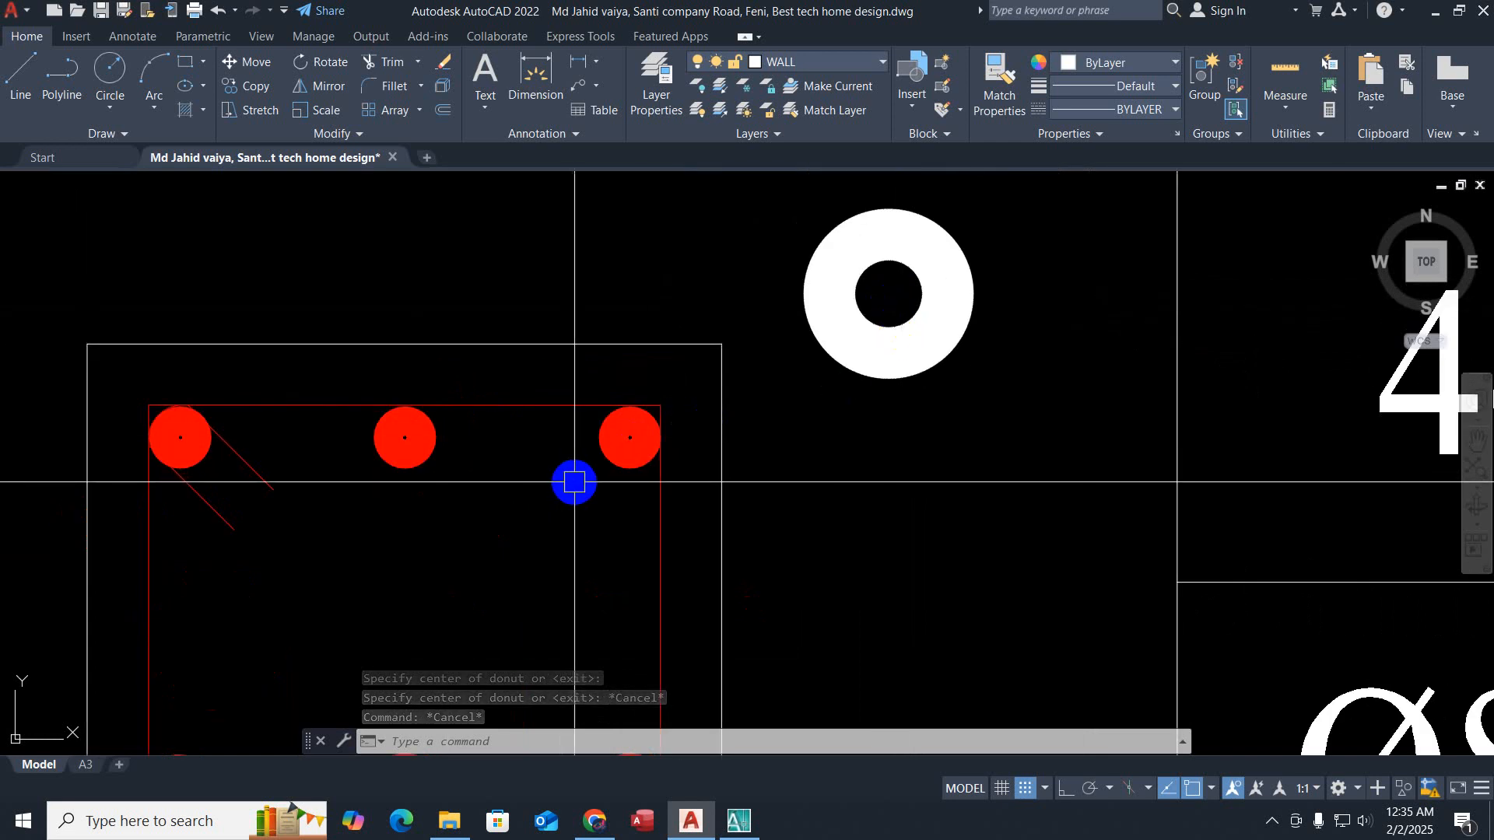
scroll(599, 490, "down", 3)
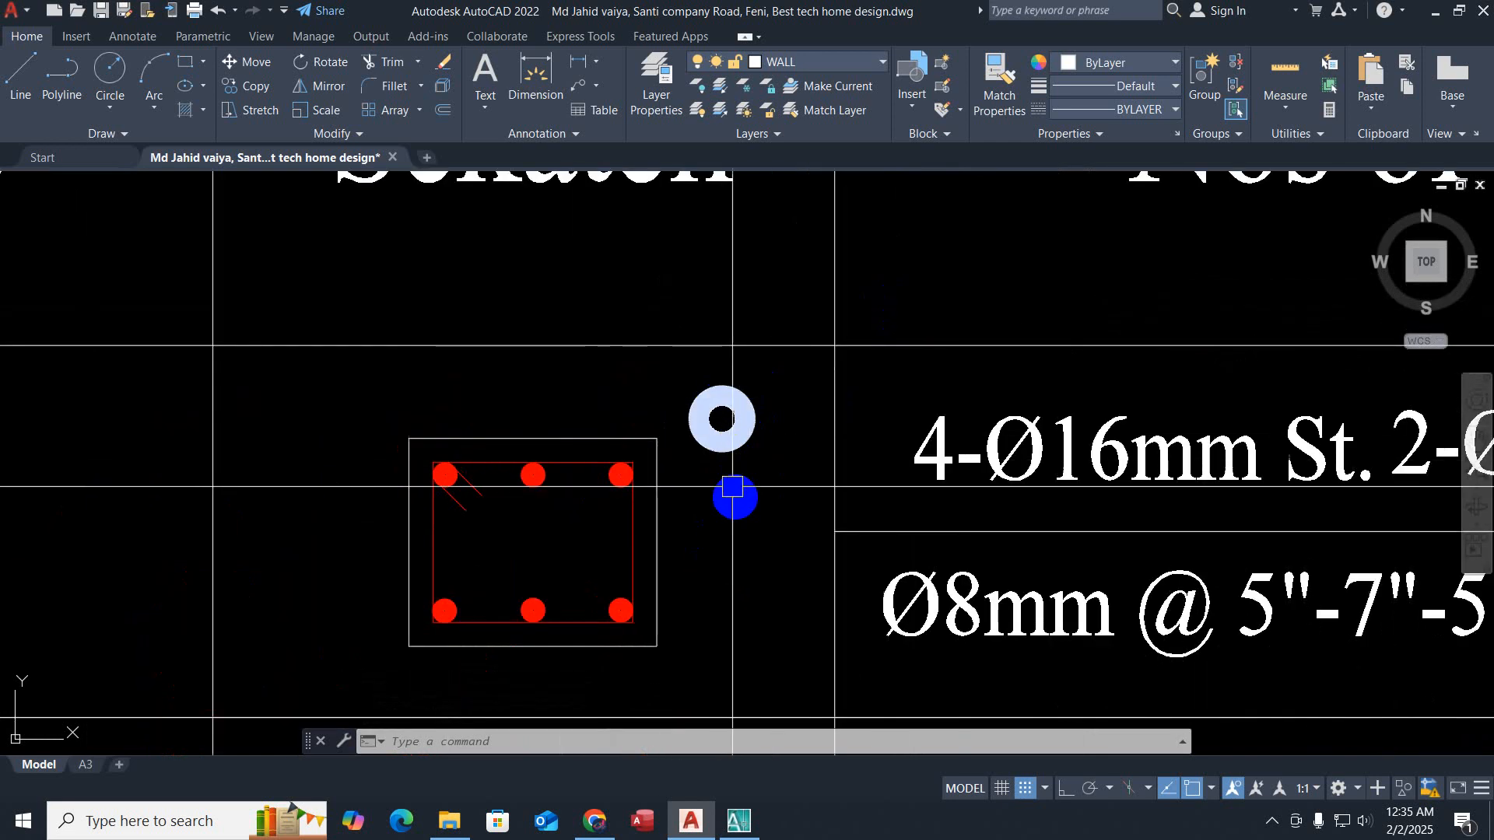
middle_click_drag(739, 506, 793, 424)
key("Escape")
key("Escape")
key("Escape")
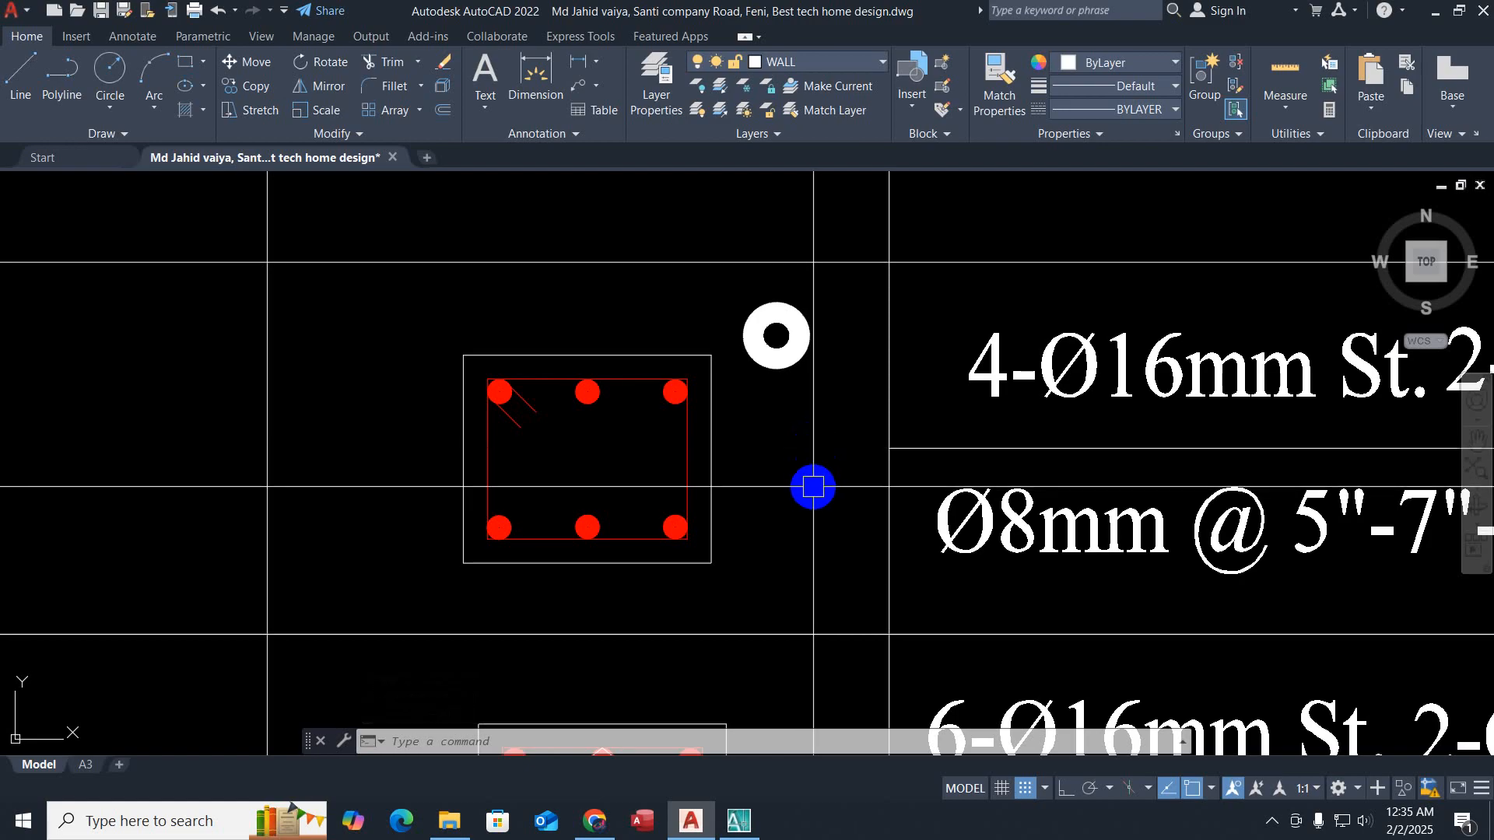
key("Escape")
key("Escape")
key("Escape")
type("do")
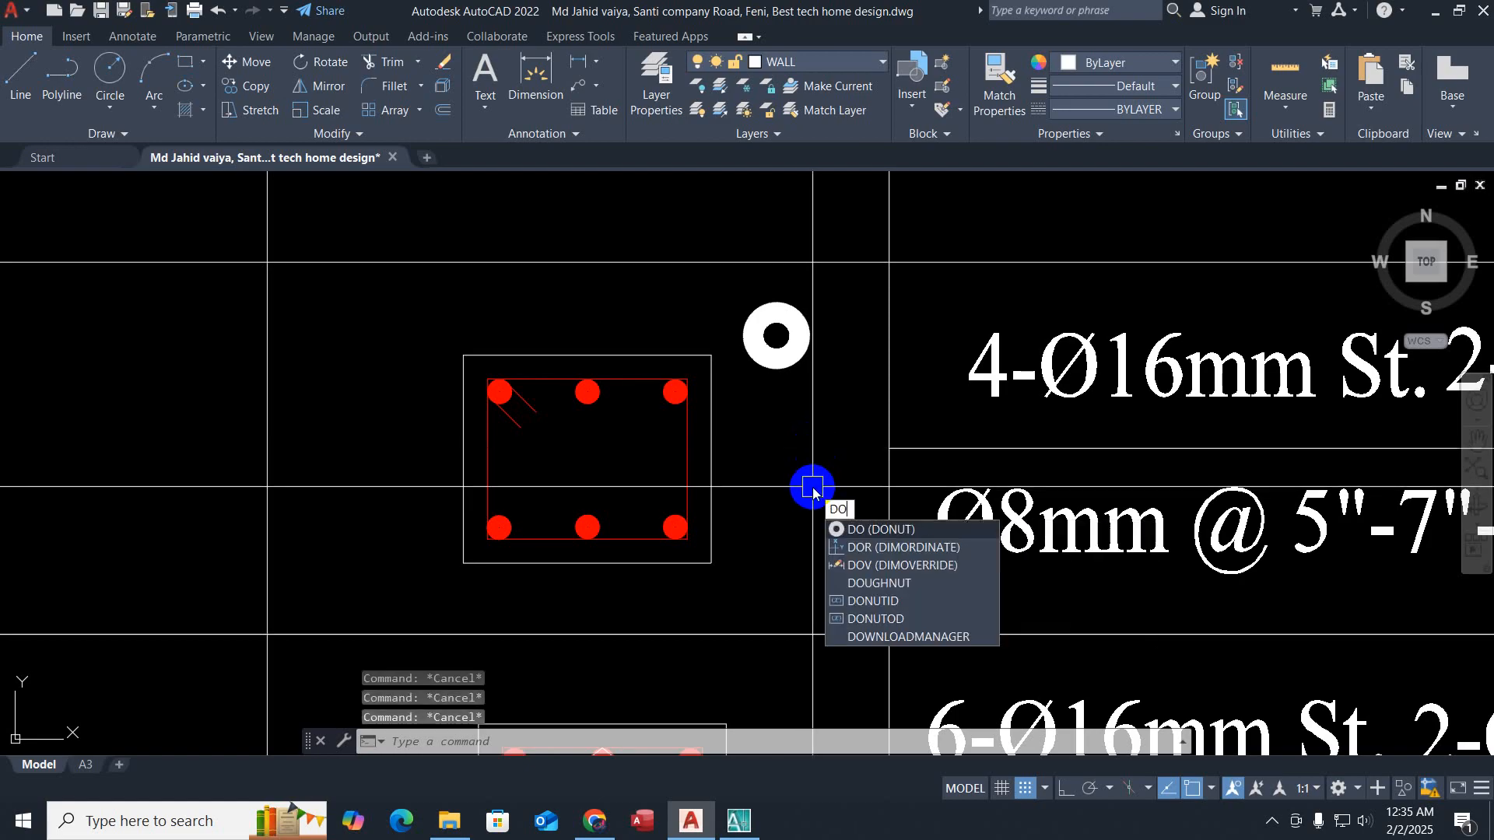
key("Return")
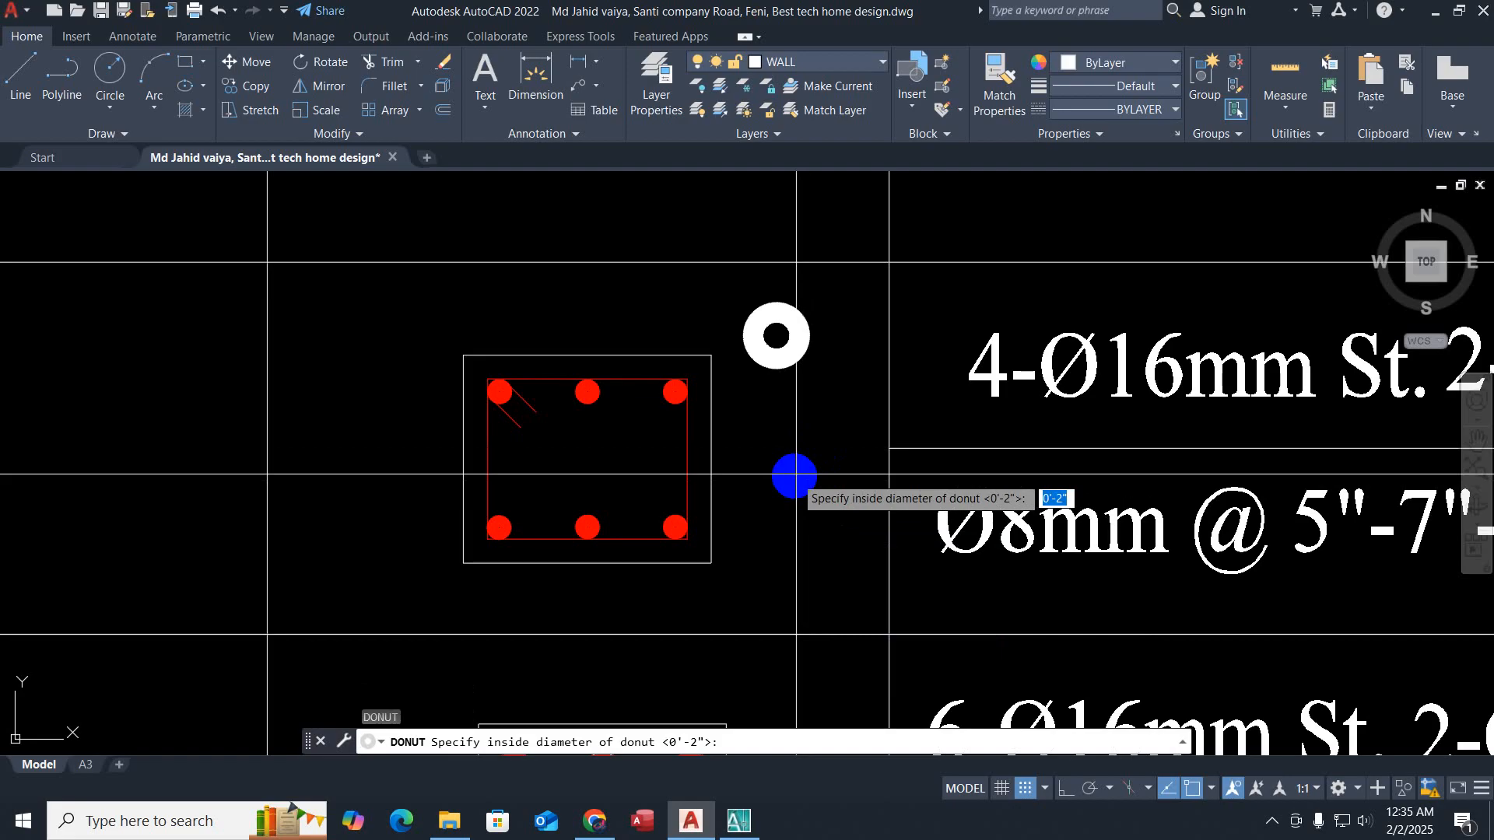
left_click(796, 475)
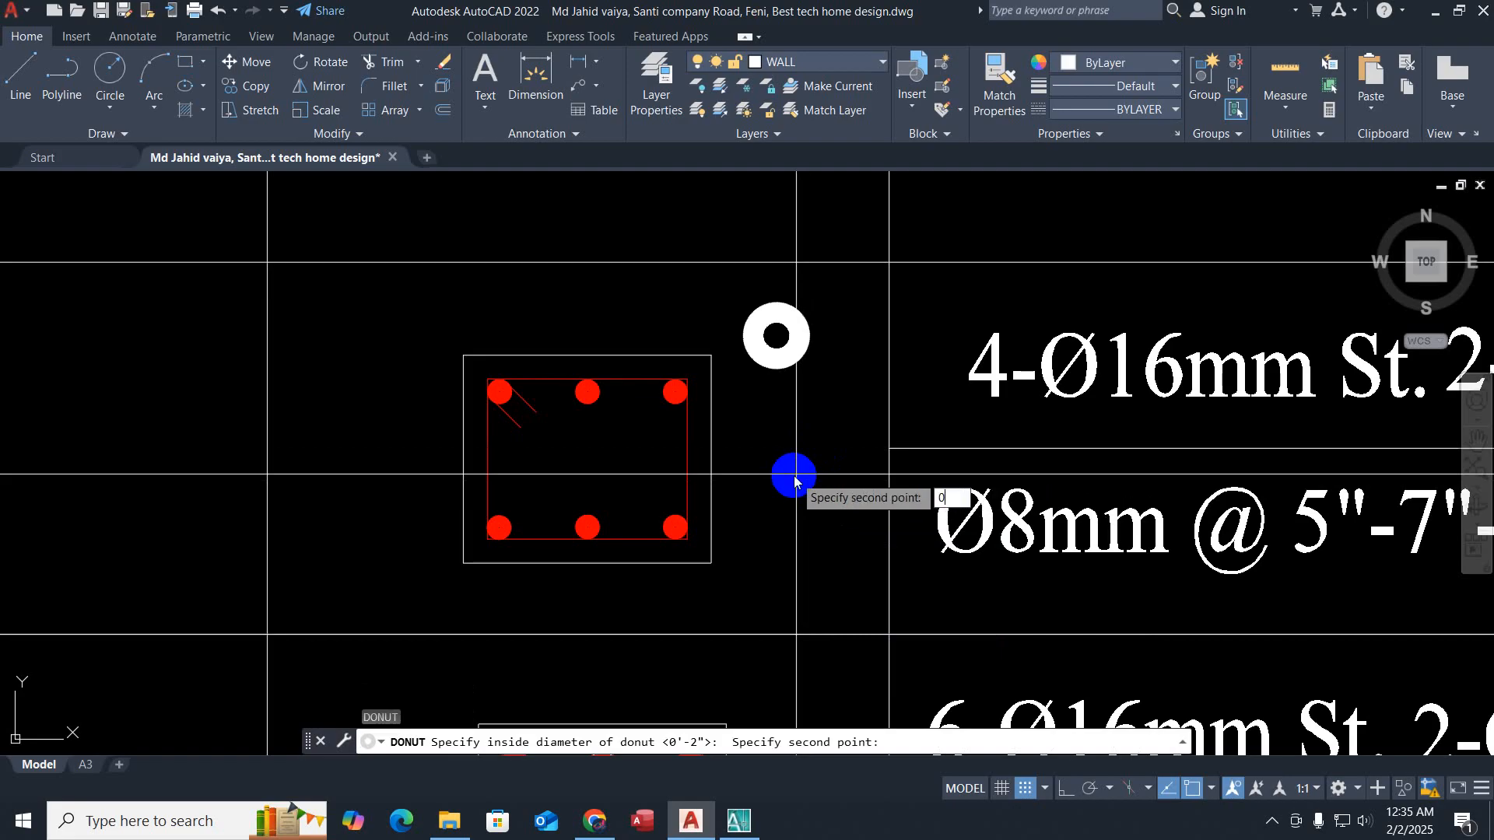
key("Return")
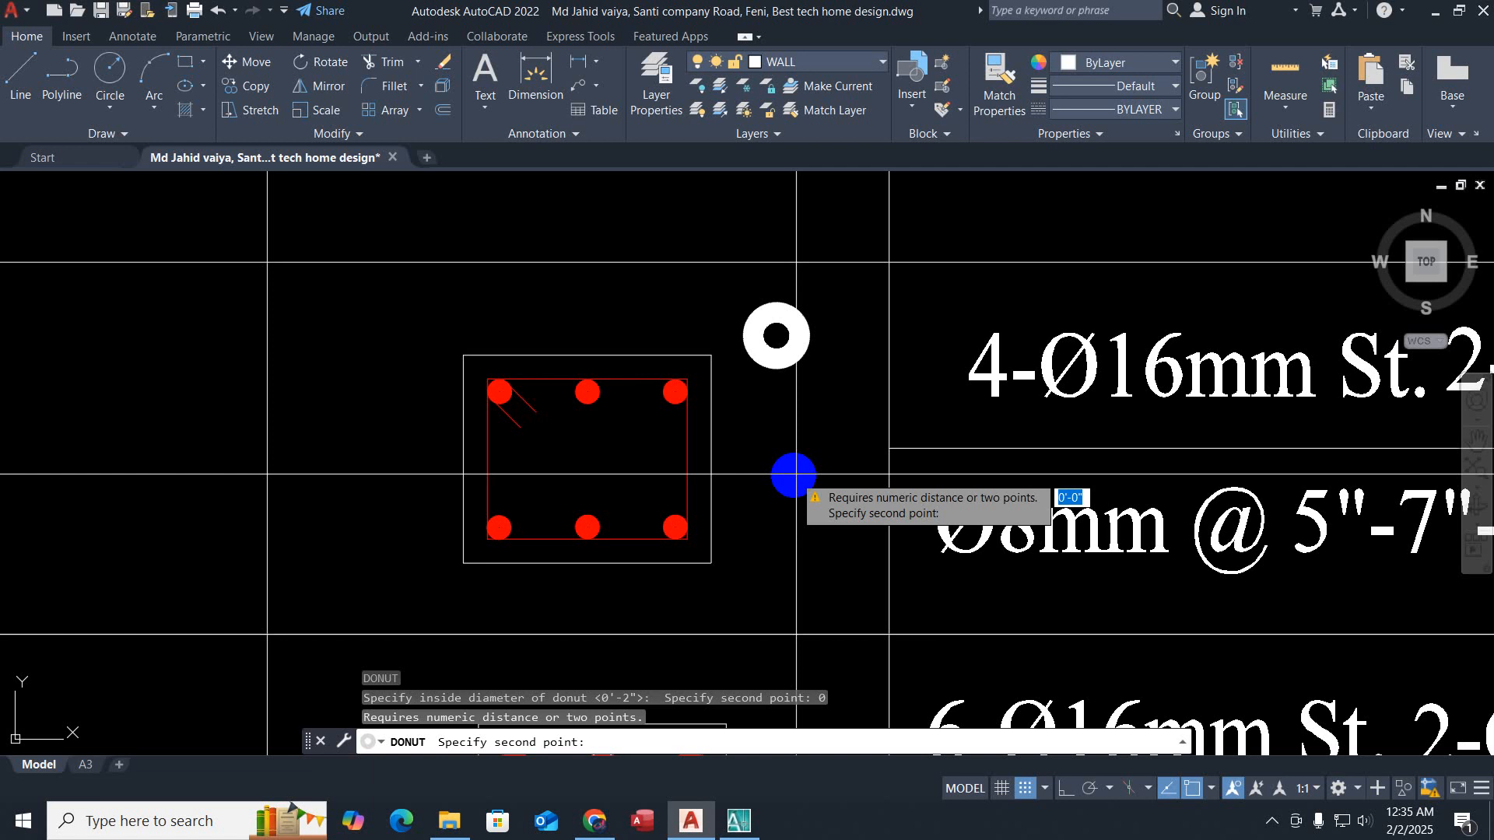
key("Escape")
key("Escape")
key("Escape")
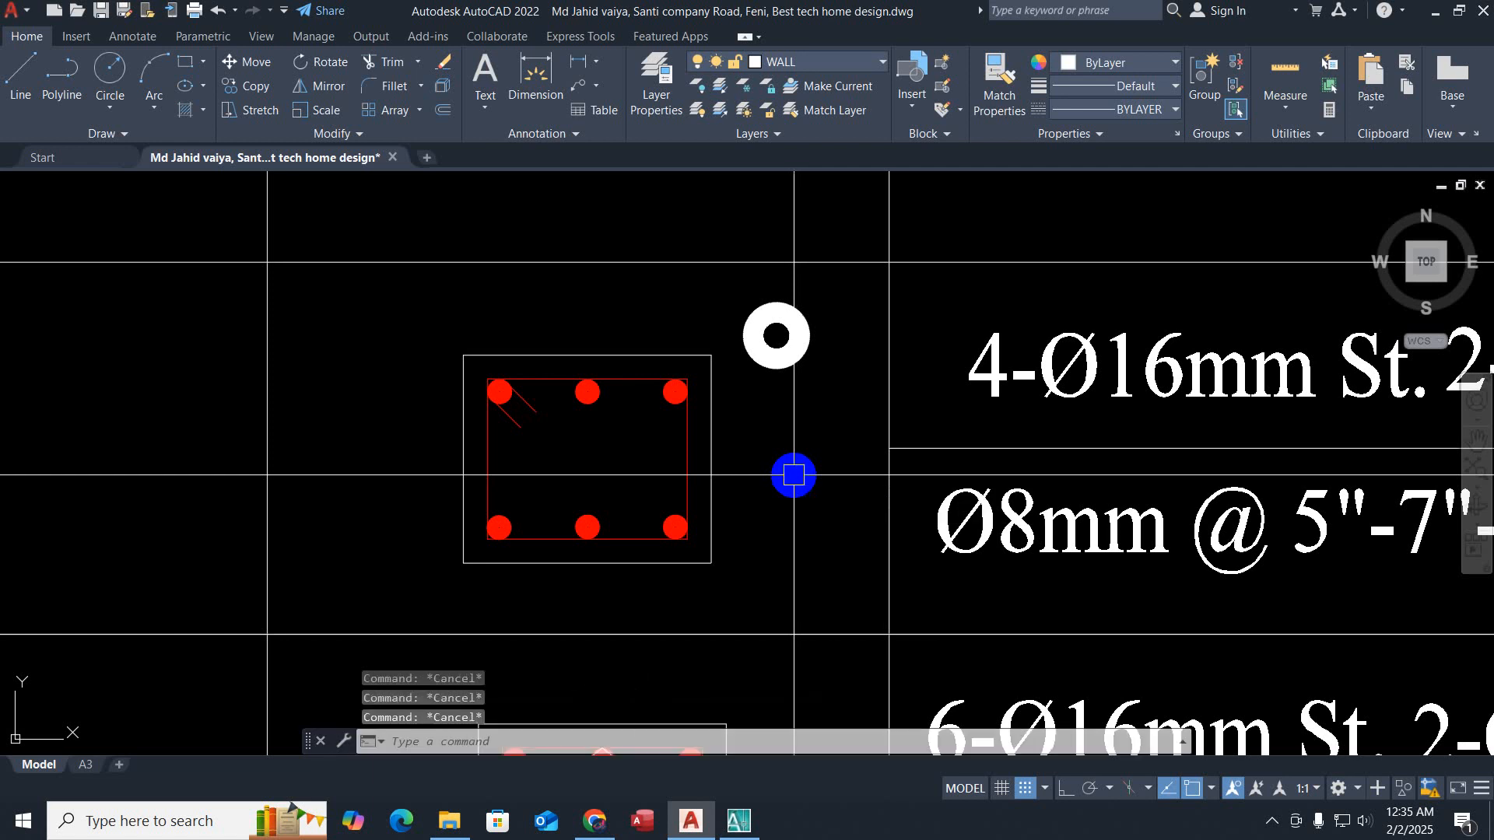
Step: Draw a solid donut with inside diameter 0 and outside diameter 1" on the right side of C-1's red tie, above the lower right bar
type("do")
key("Return")
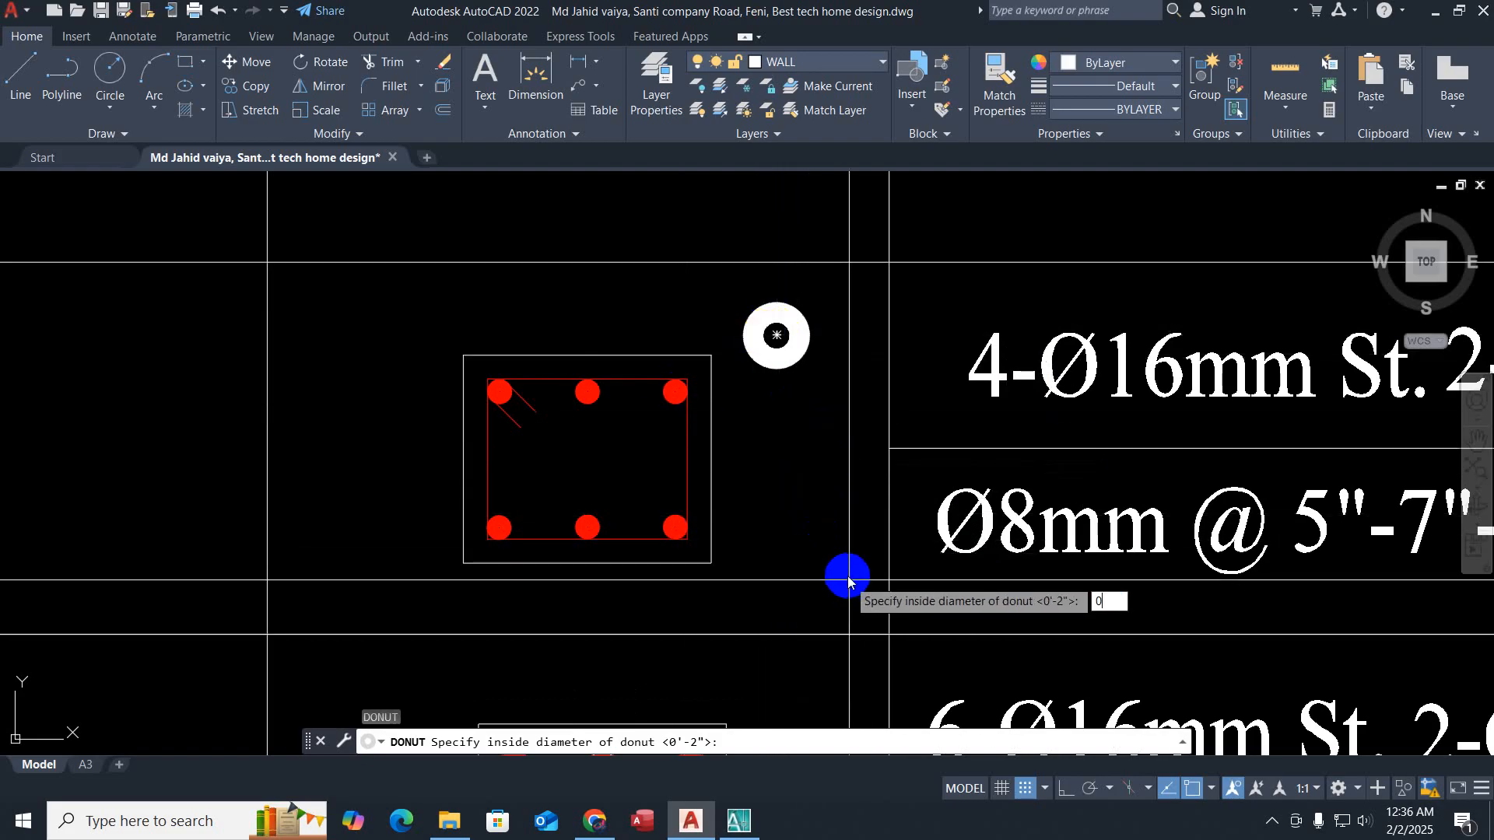
type("0")
key("Return")
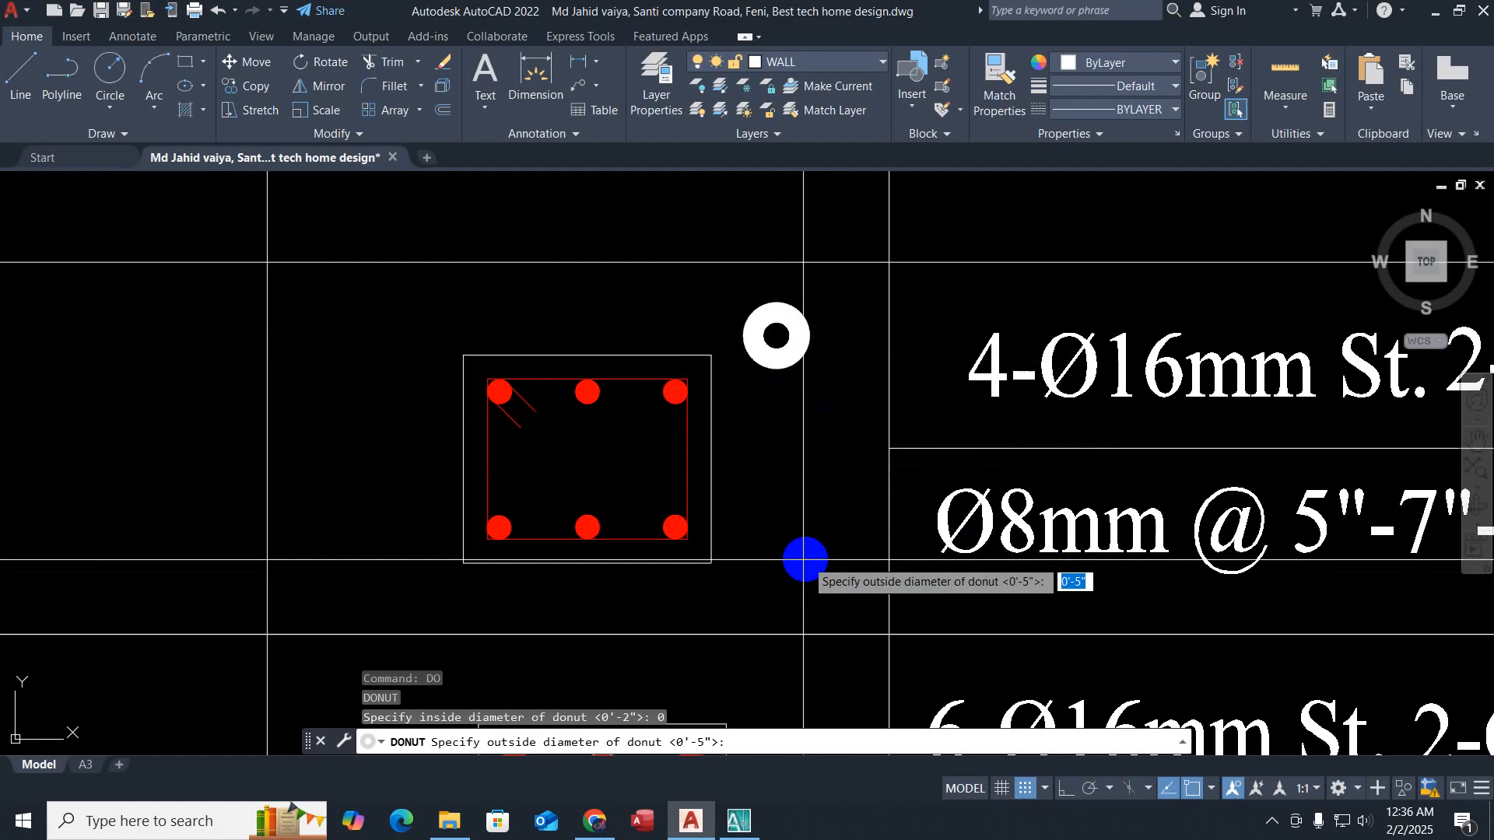
key("Return")
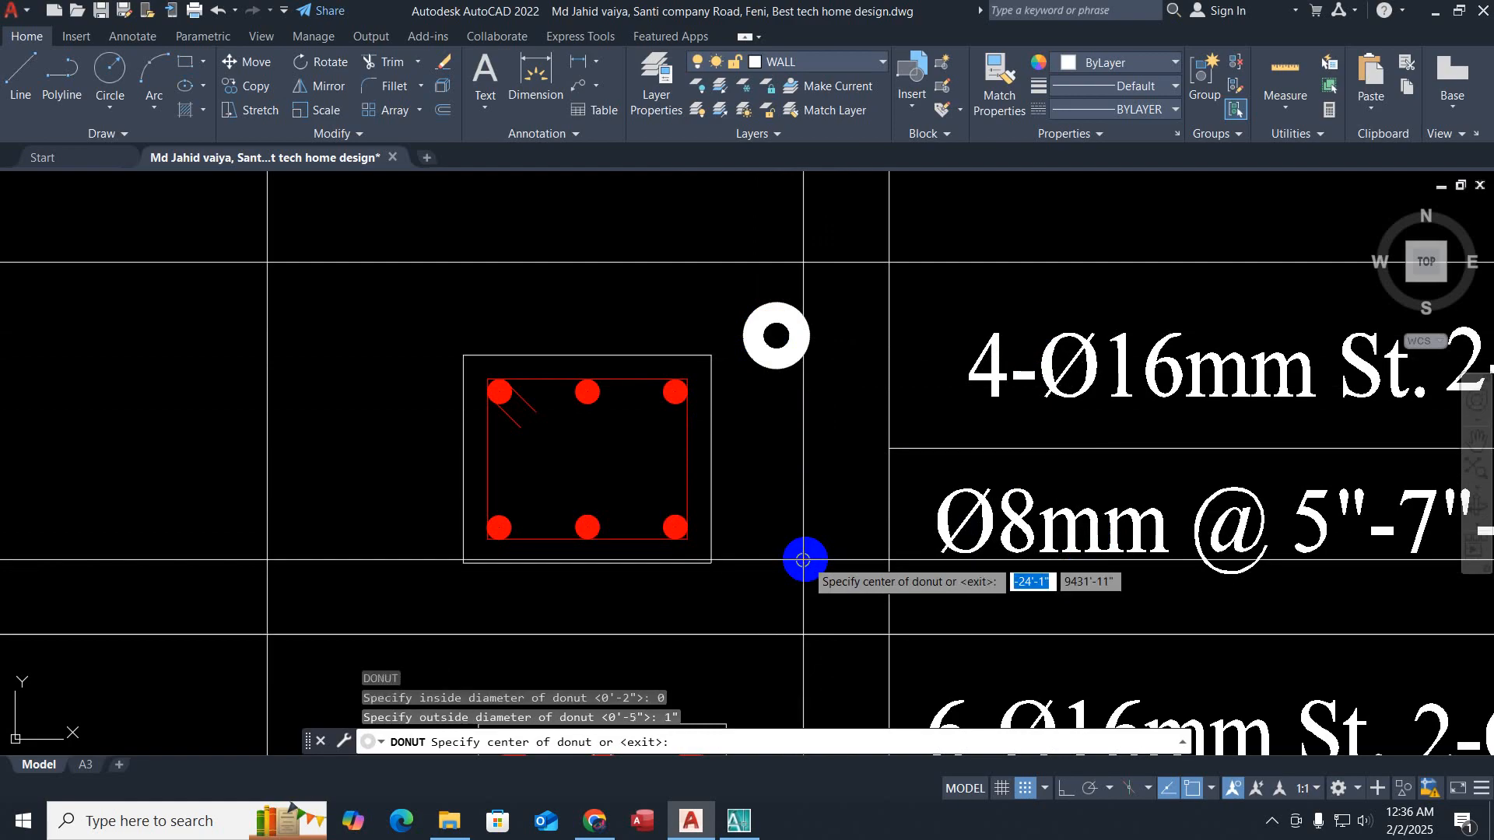
scroll(657, 524, "up", 4)
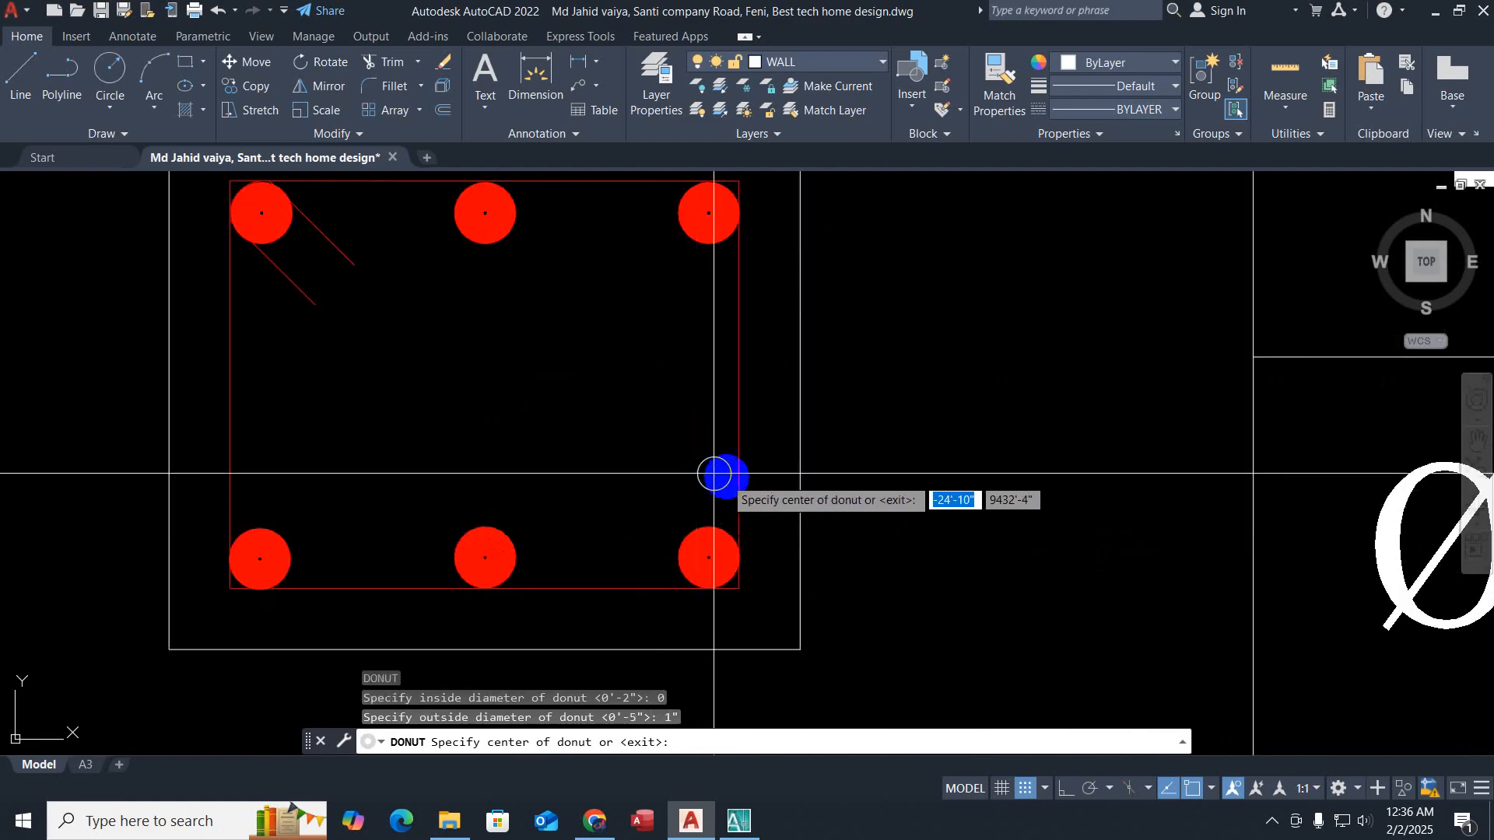
left_click(739, 473)
key("Escape")
key("Escape")
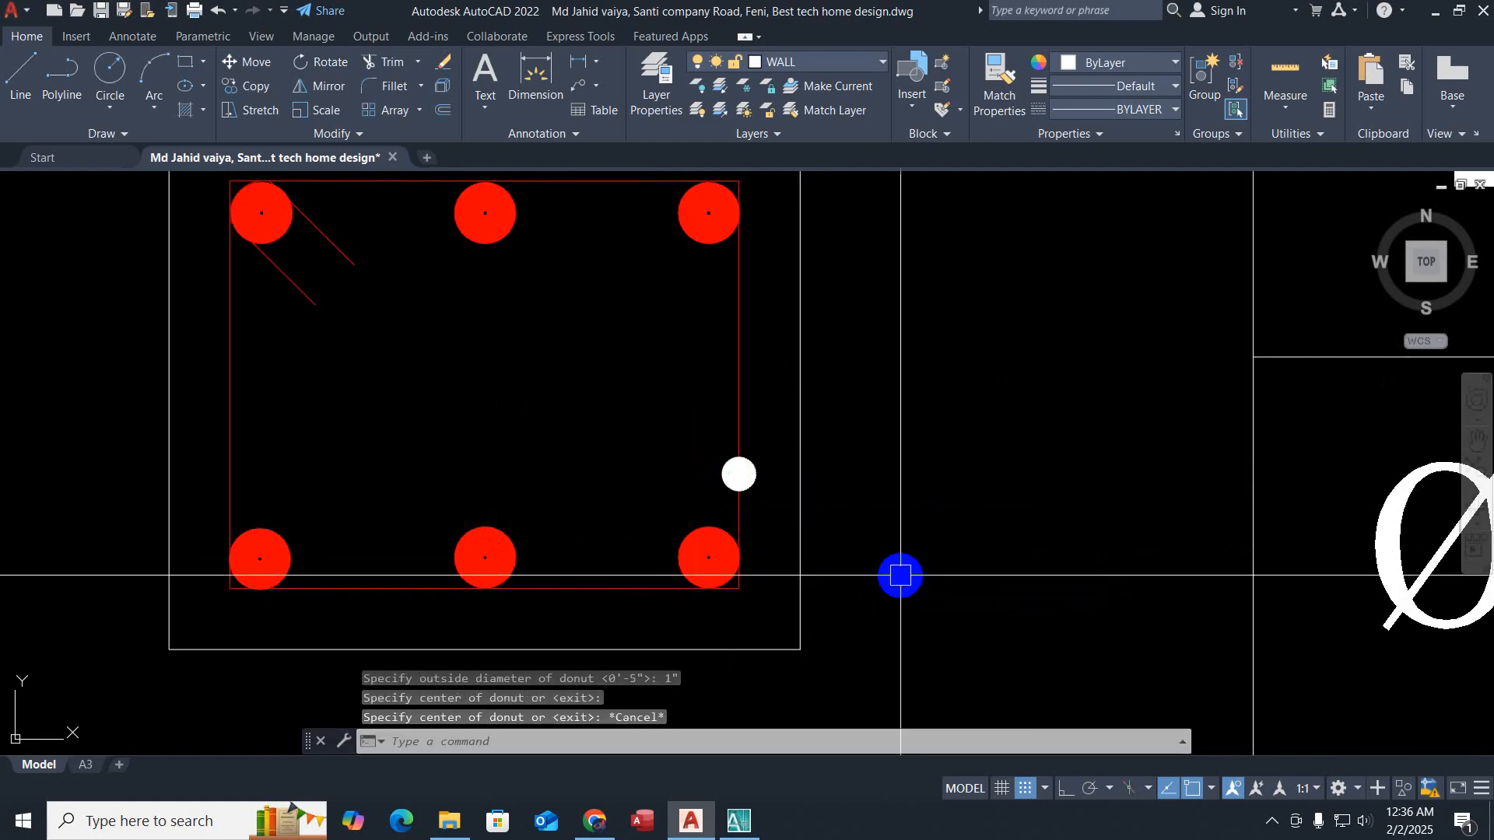
Step: Draw a horizontal line about 3" long from the small solid donut on C-1's tie towards the inside of the section
scroll(900, 577, "down", 4)
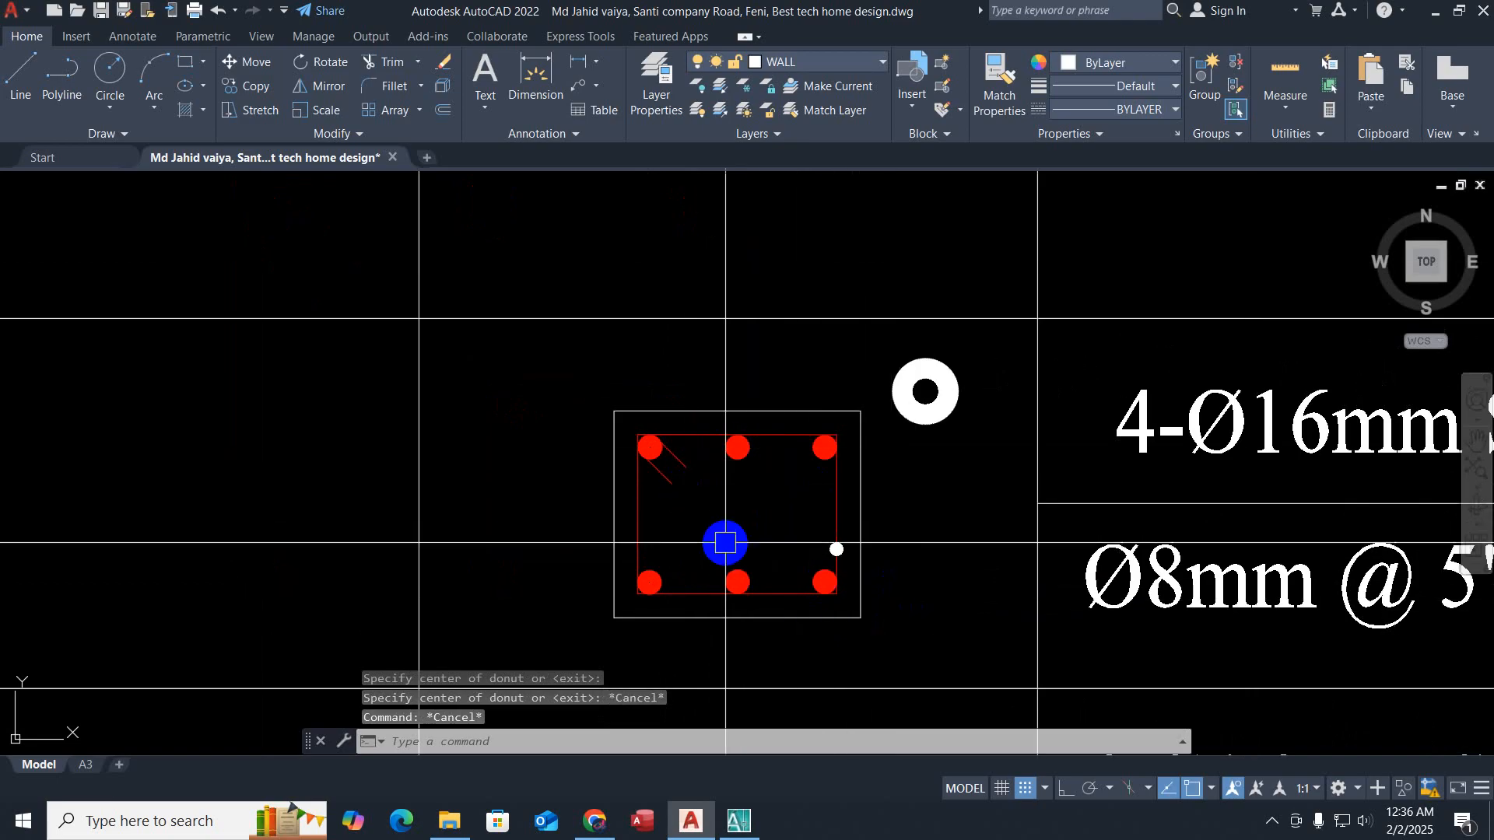
key("Escape")
key("Escape")
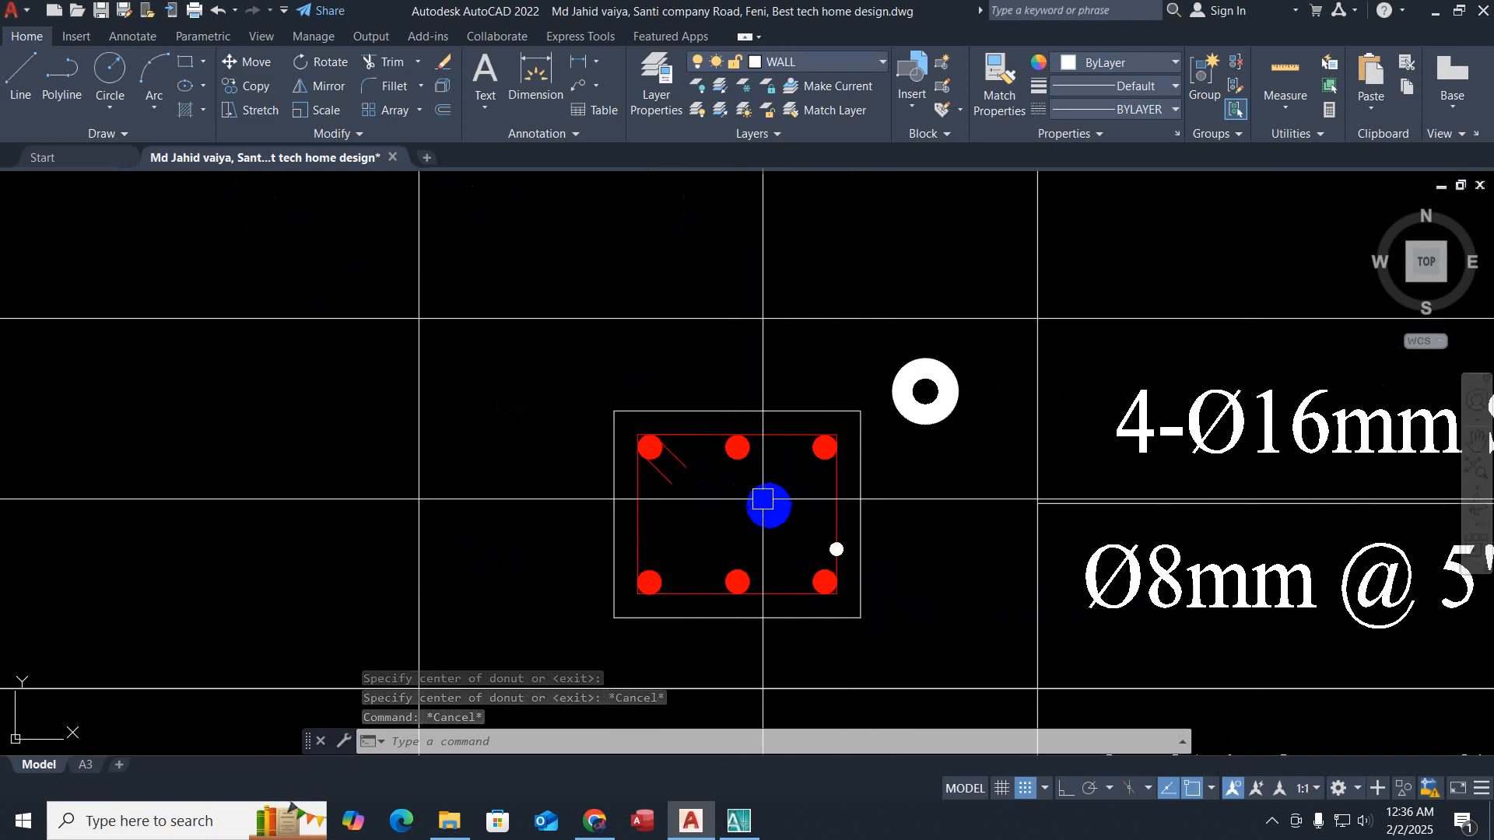
scroll(817, 529, "up", 4)
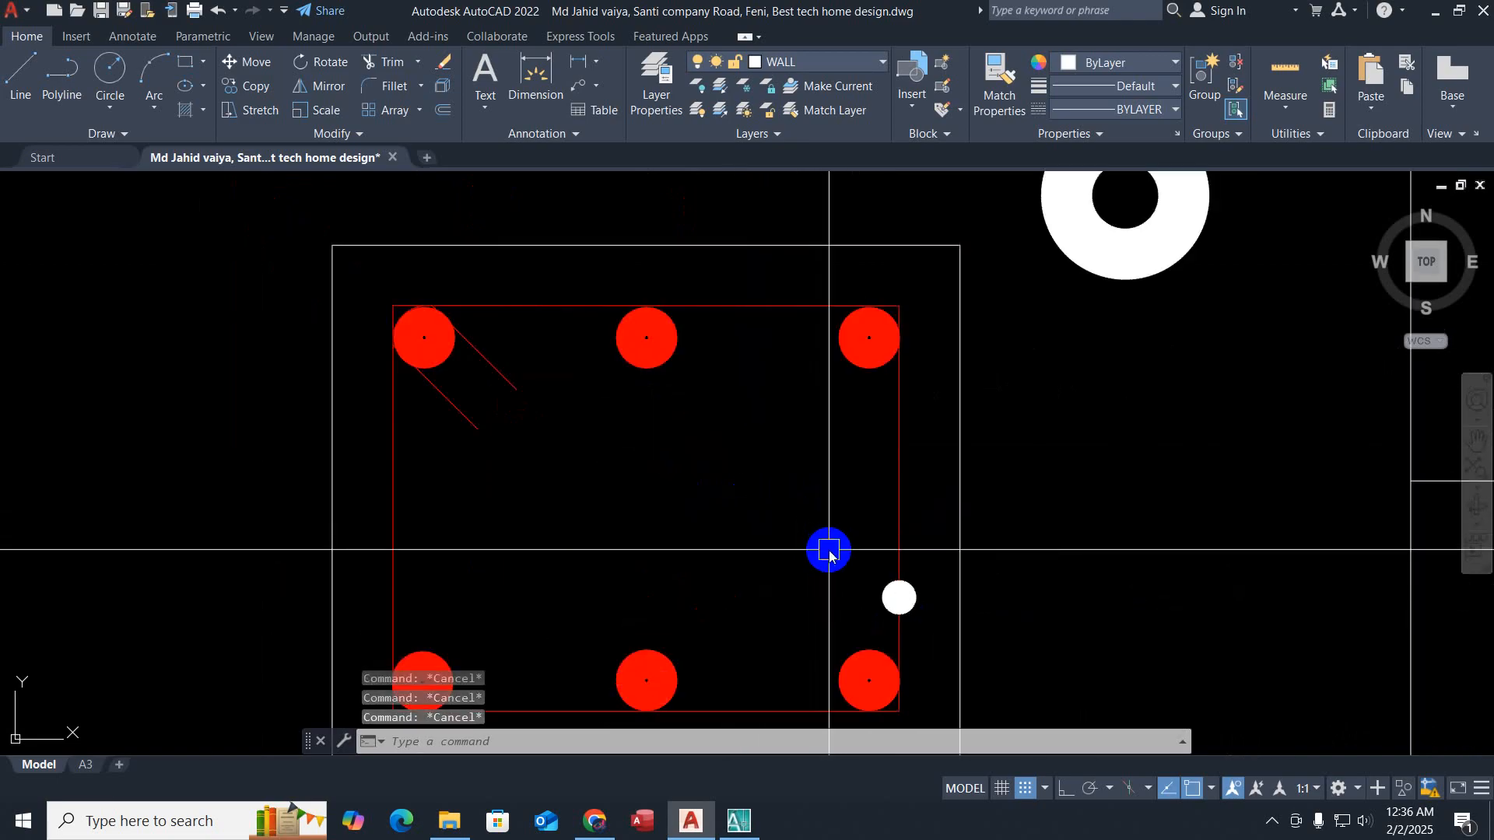
type("l")
key("Return")
left_click(900, 589)
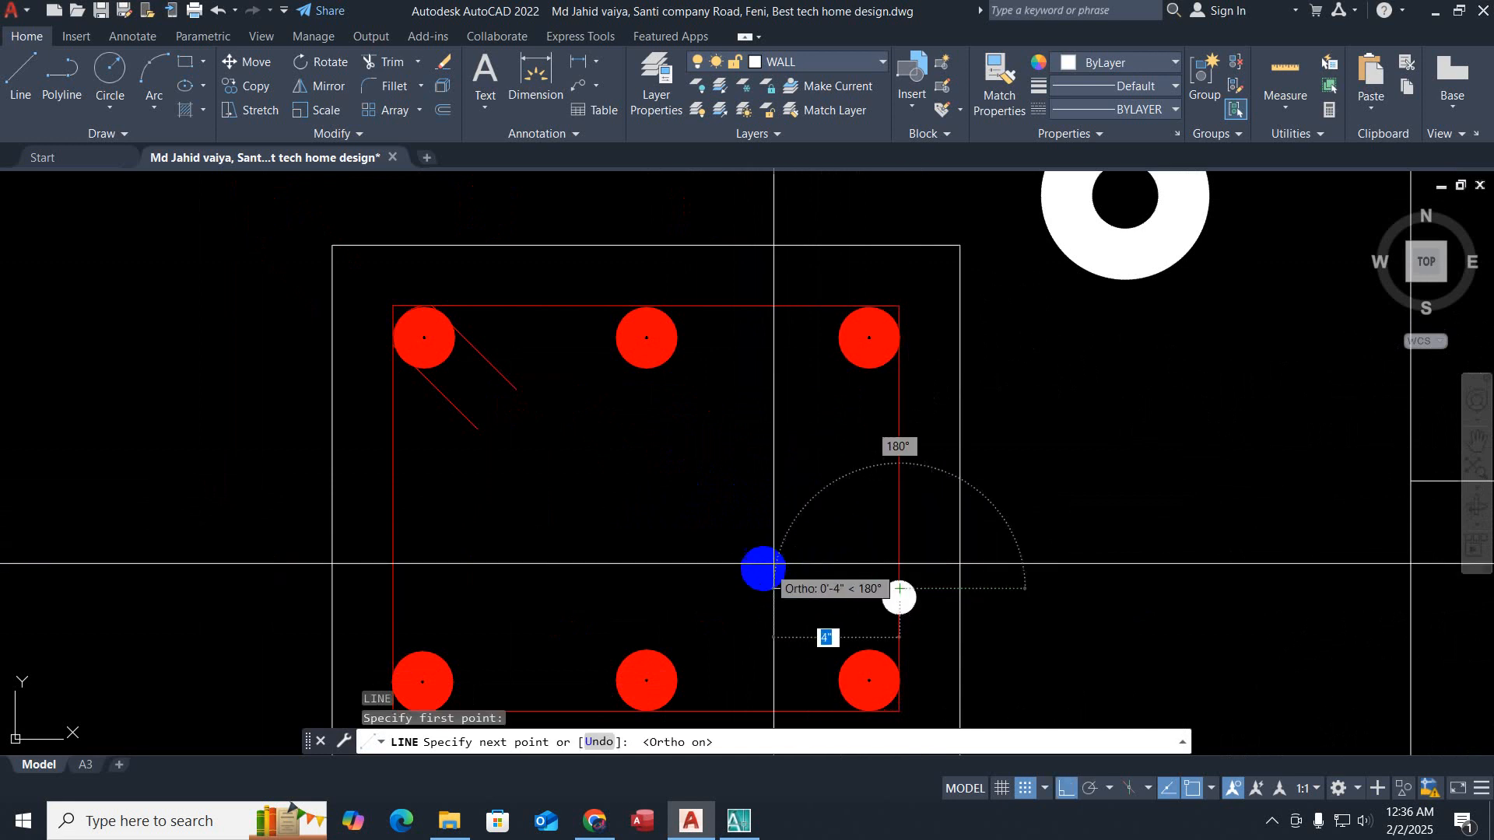
key("F8")
key("F8")
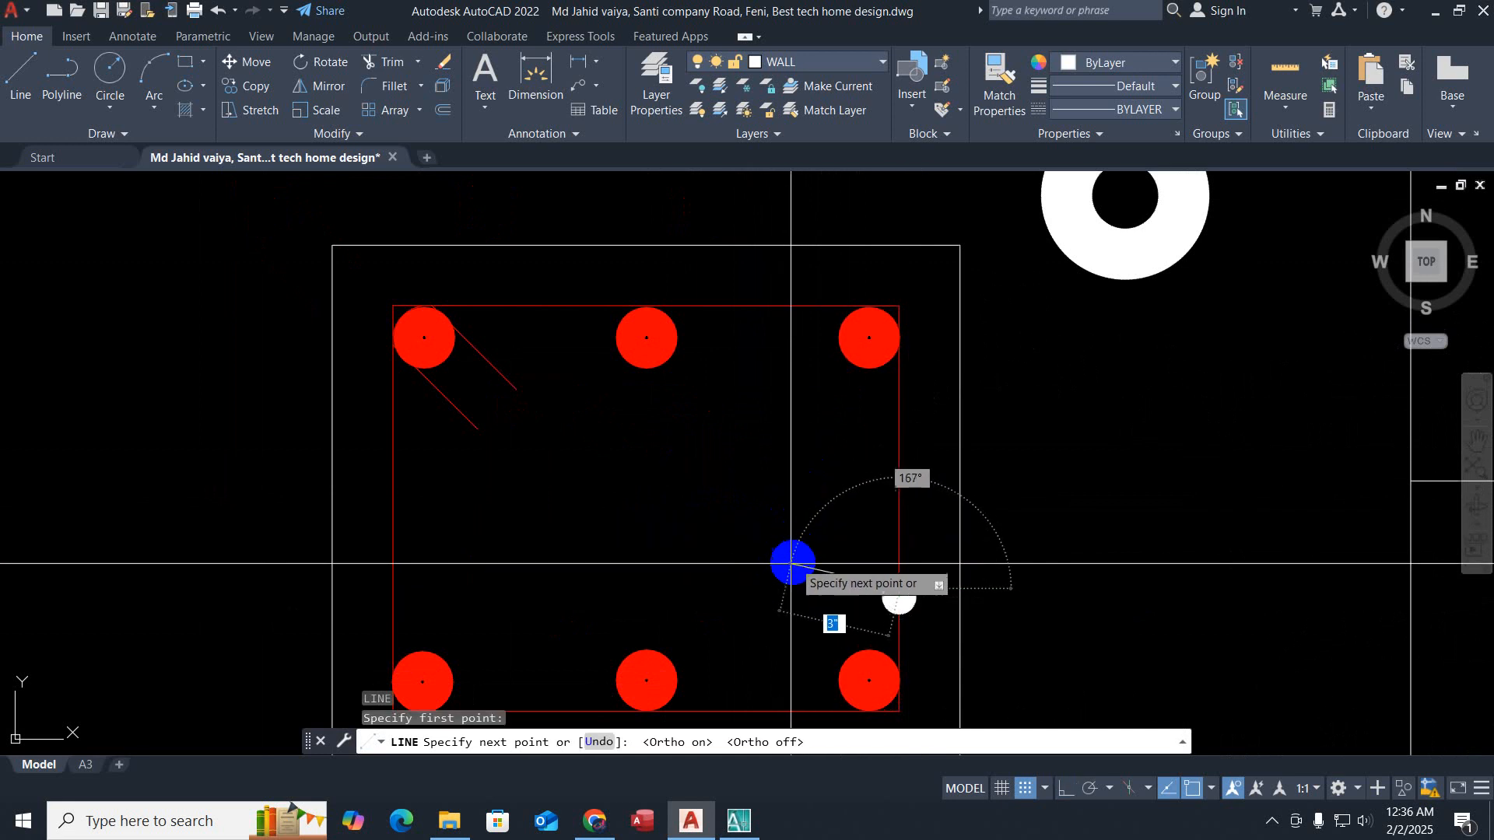
left_click(794, 589)
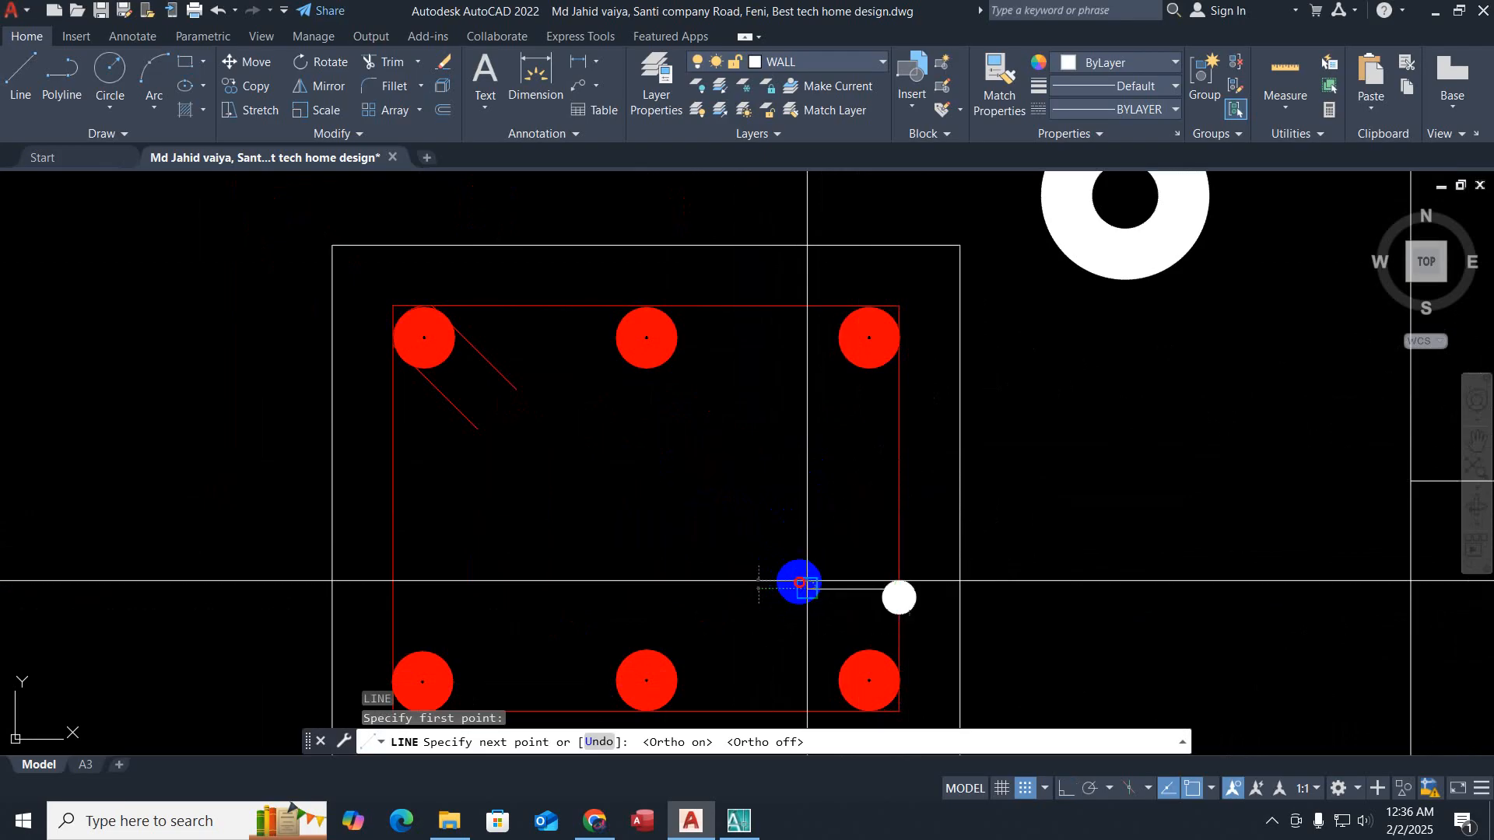
key("Escape")
key("Escape")
Step: Erase the small solid donut on the right side of C-1's tie together with the short line beside it
left_click(900, 598)
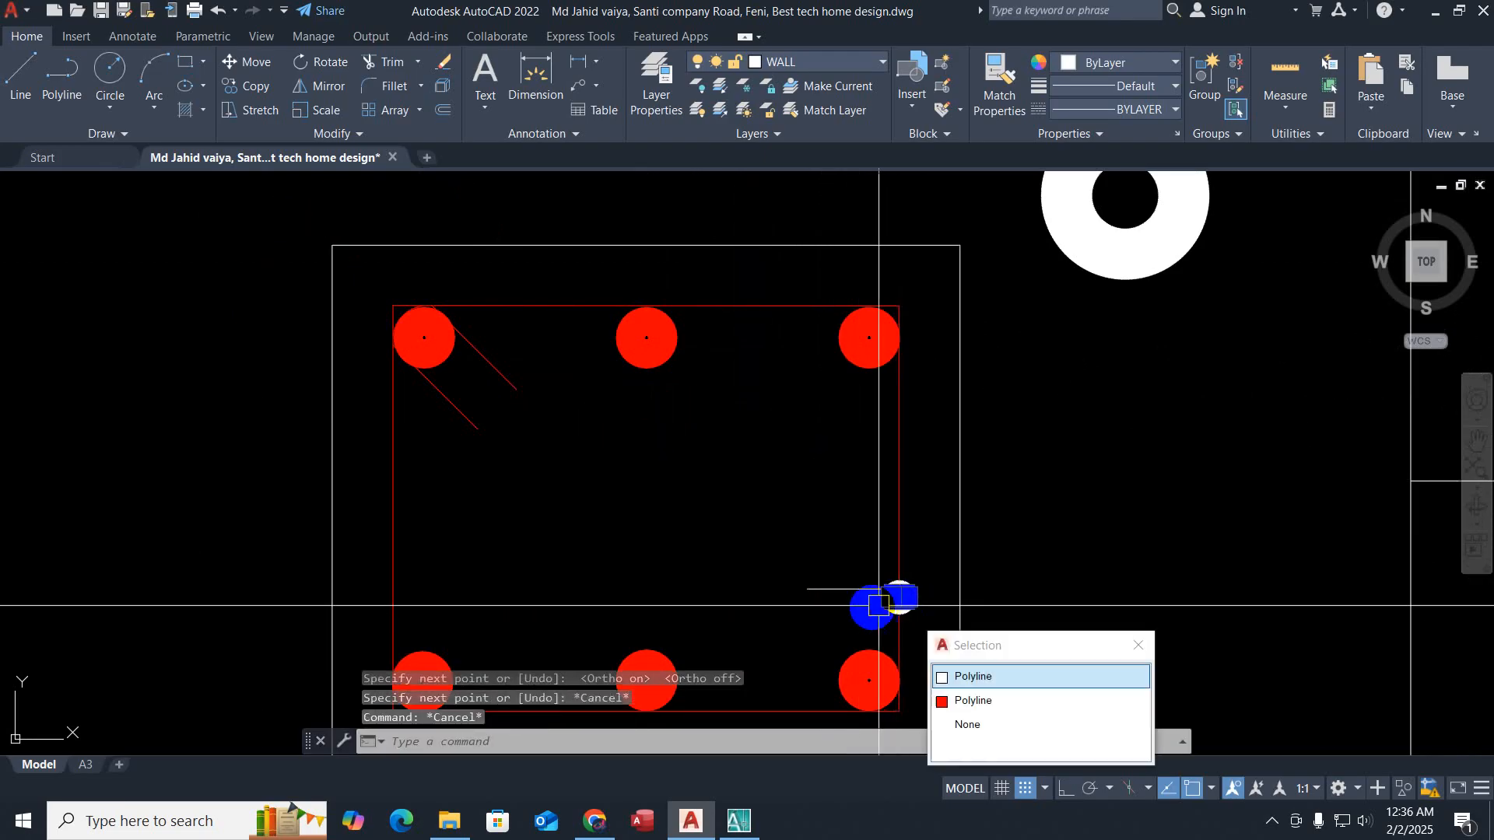
key("Delete")
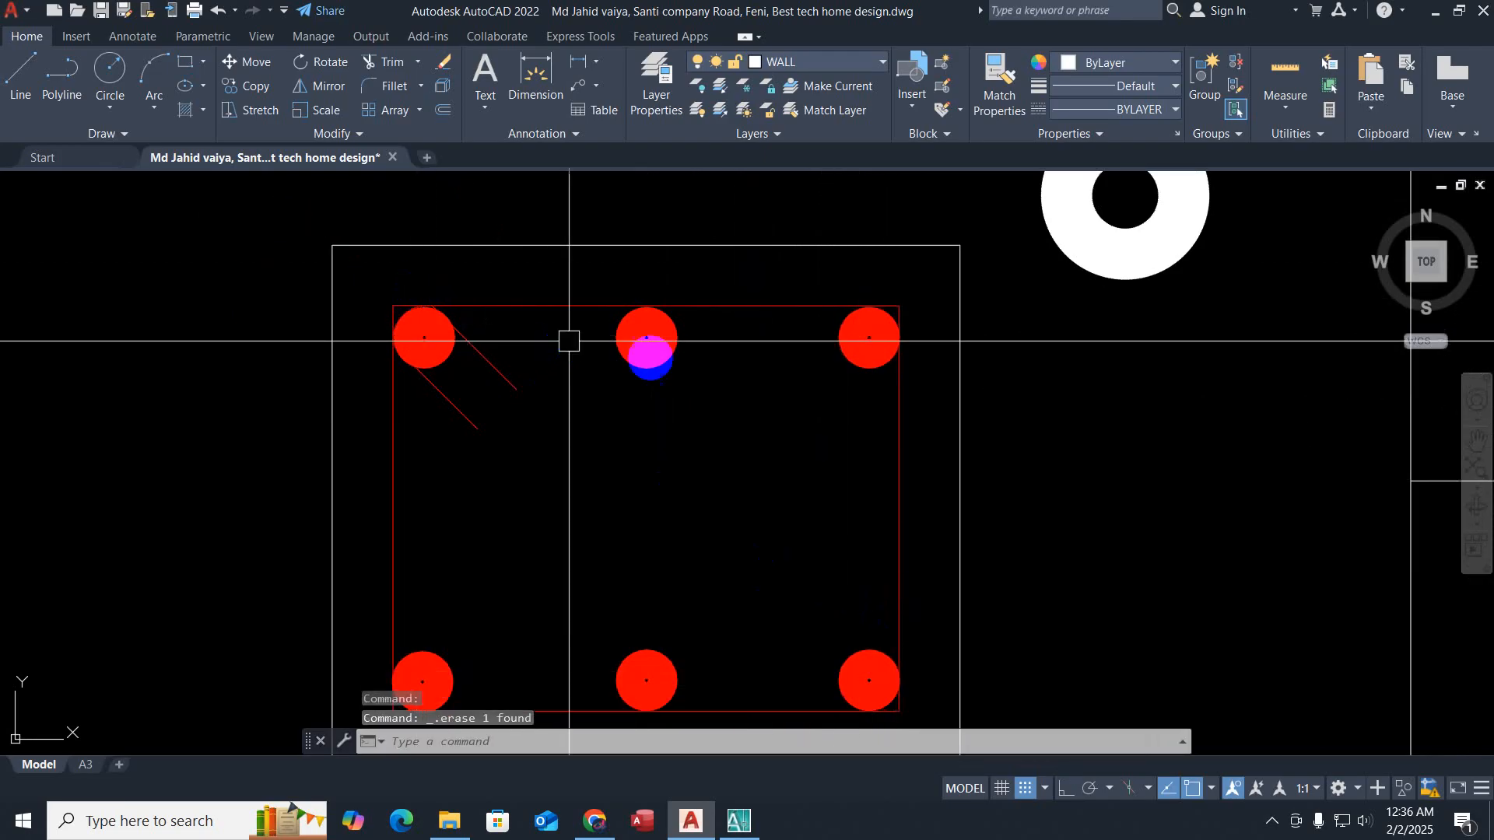
left_click(703, 346)
left_click(630, 382)
key("Escape")
key("Escape")
key("Escape")
scroll(746, 506, "down", 8)
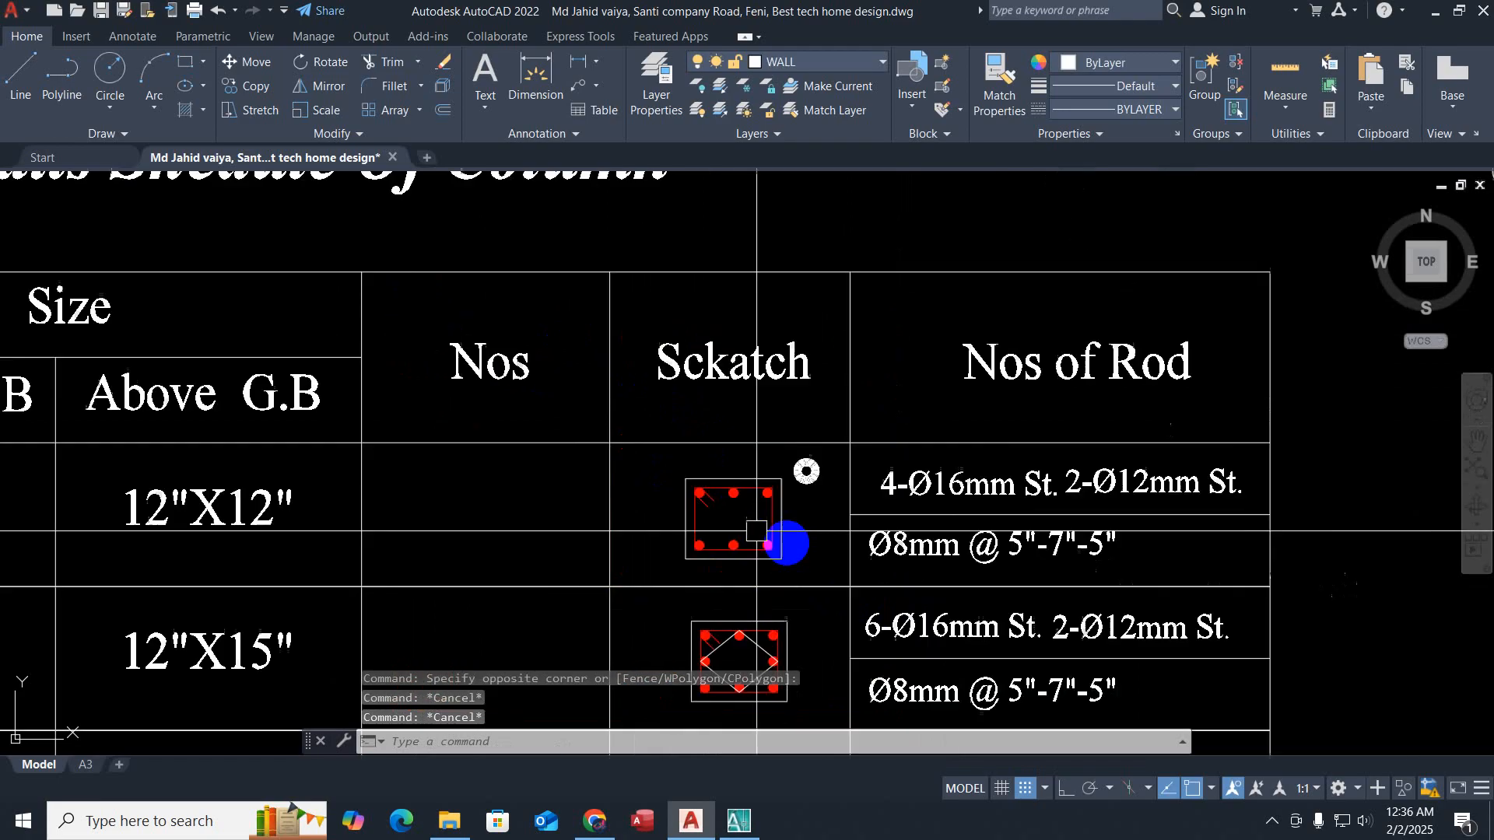
Step: Erase the ring-shaped donut just outside the C-1 column section's upper right corner
scroll(776, 432, "up", 2)
scroll(776, 433, "up", 2)
left_click(760, 390)
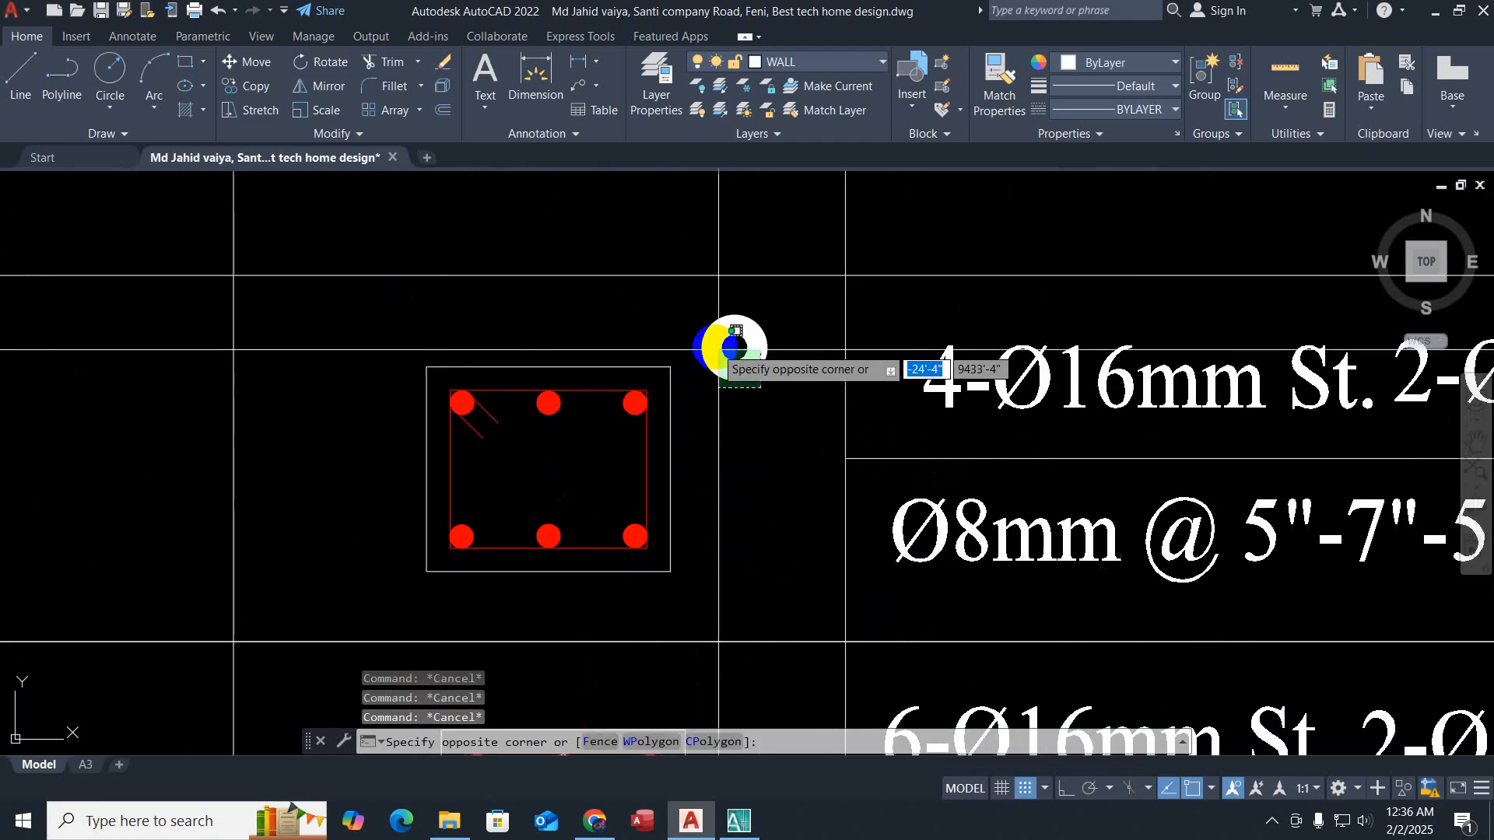
left_click(715, 346)
key("Delete")
scroll(785, 471, "down", 6)
scroll(876, 518, "down", 2)
key("Escape")
key("Escape")
Step: Copy C-1's "Ø8mm @ 5"-7"-5"" rod note to the empty area beside the column schedule
scroll(723, 319, "up", 8)
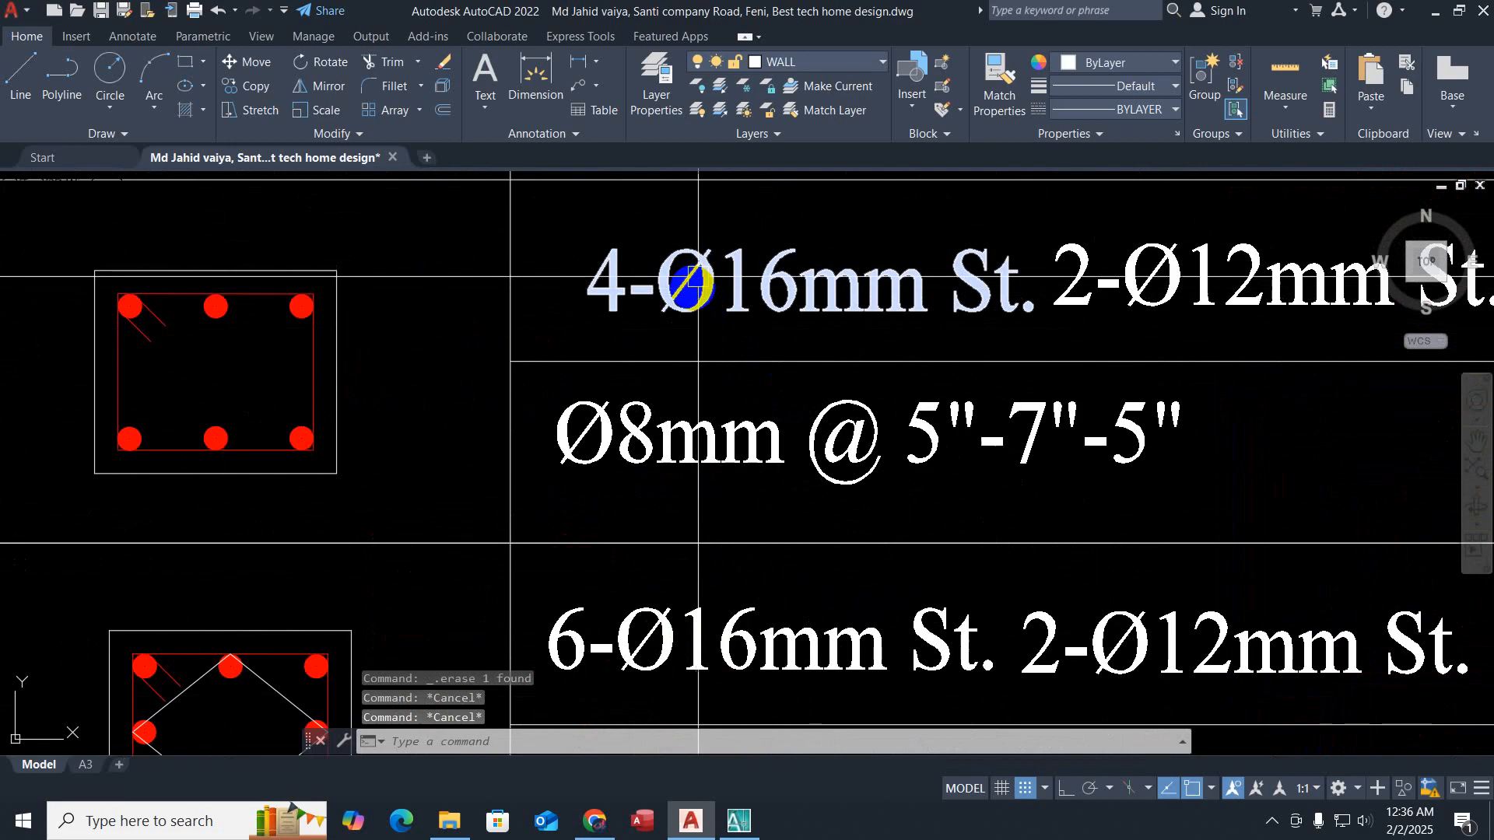
scroll(723, 380, "down", 5)
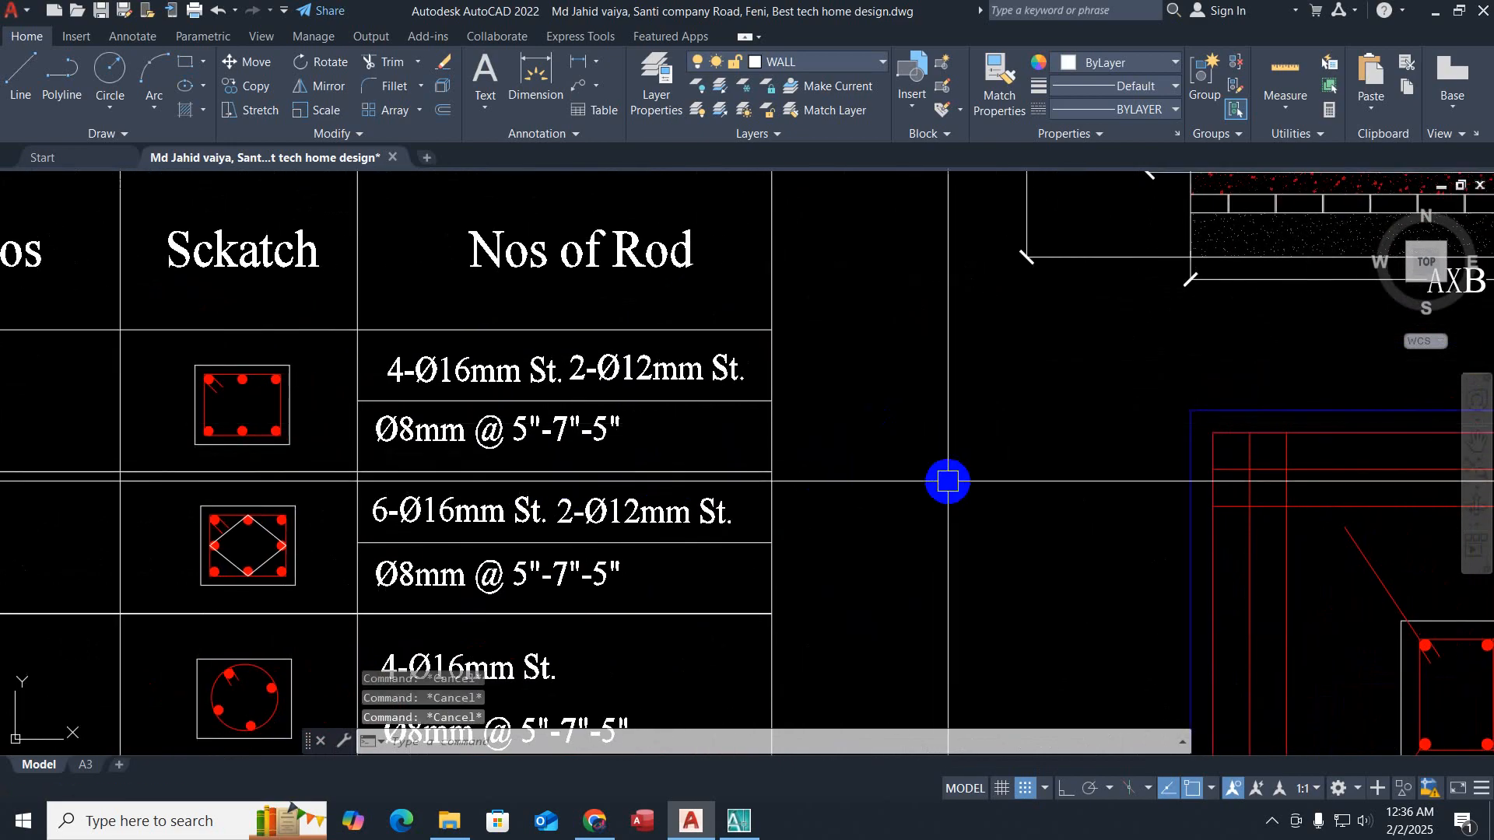
left_click(635, 424)
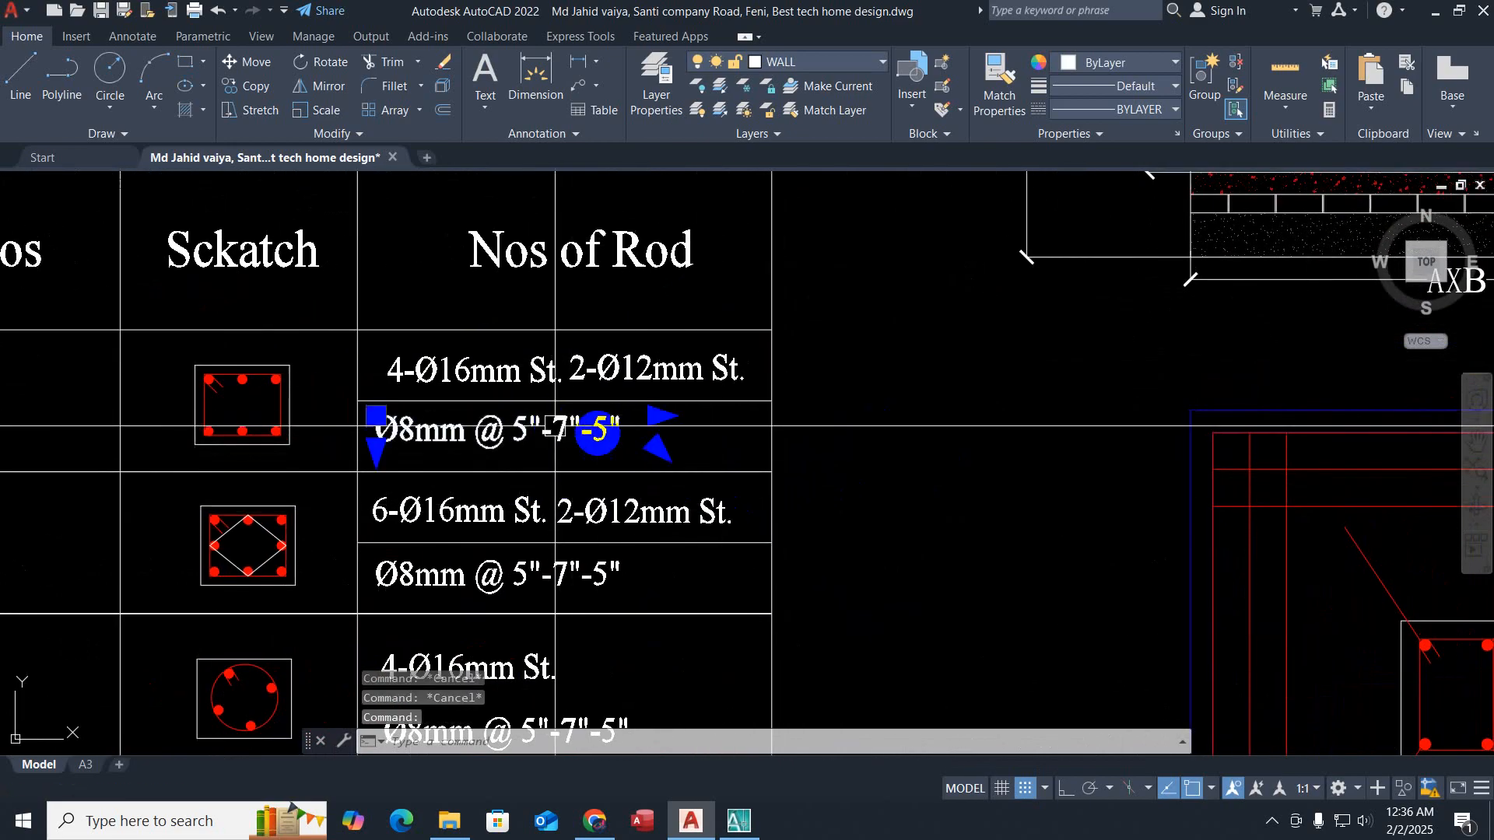
type("o")
key("Return")
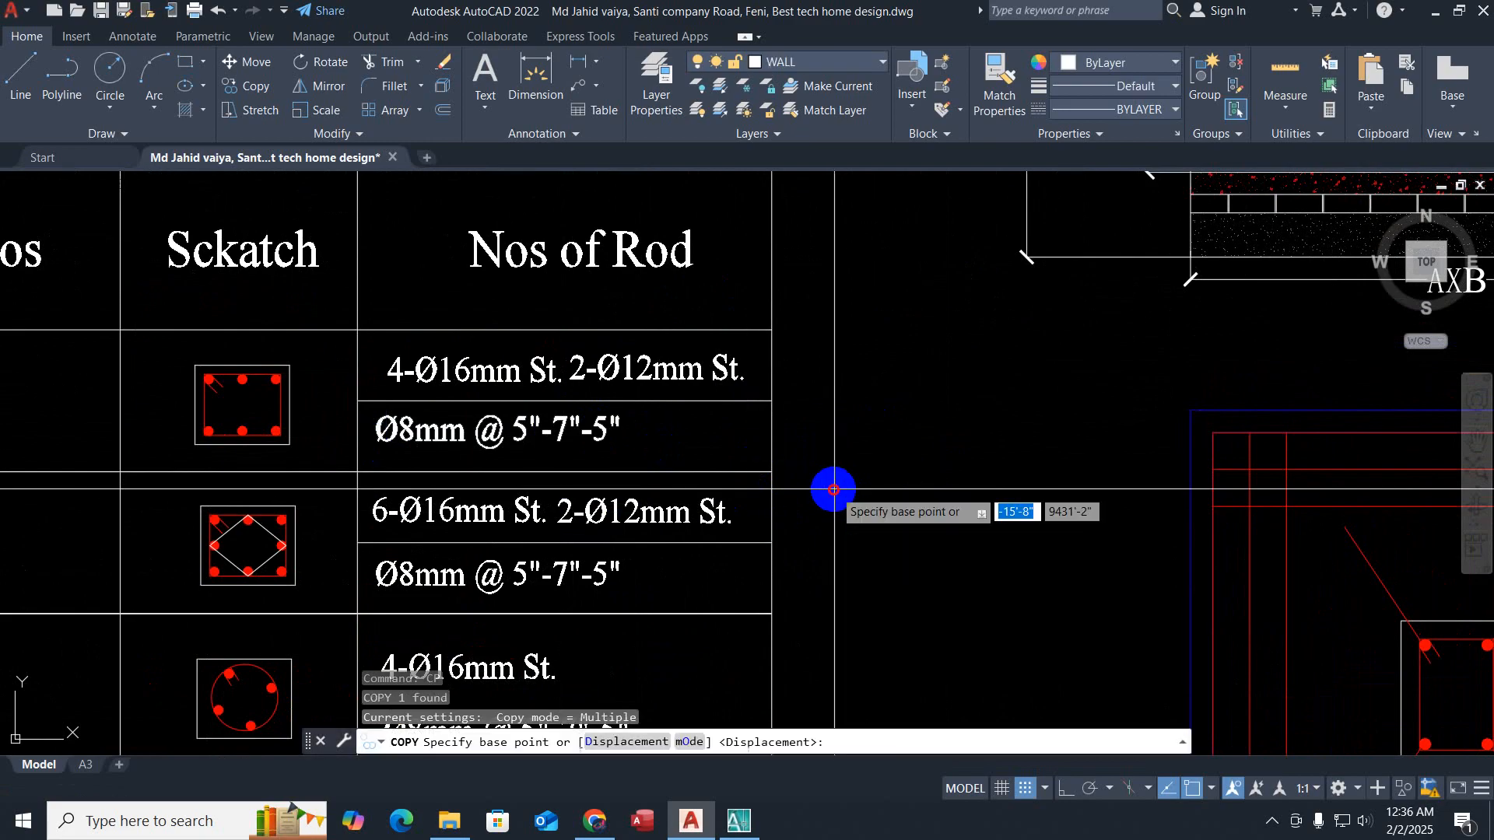
left_click(834, 489)
left_click(1250, 506)
key("Escape")
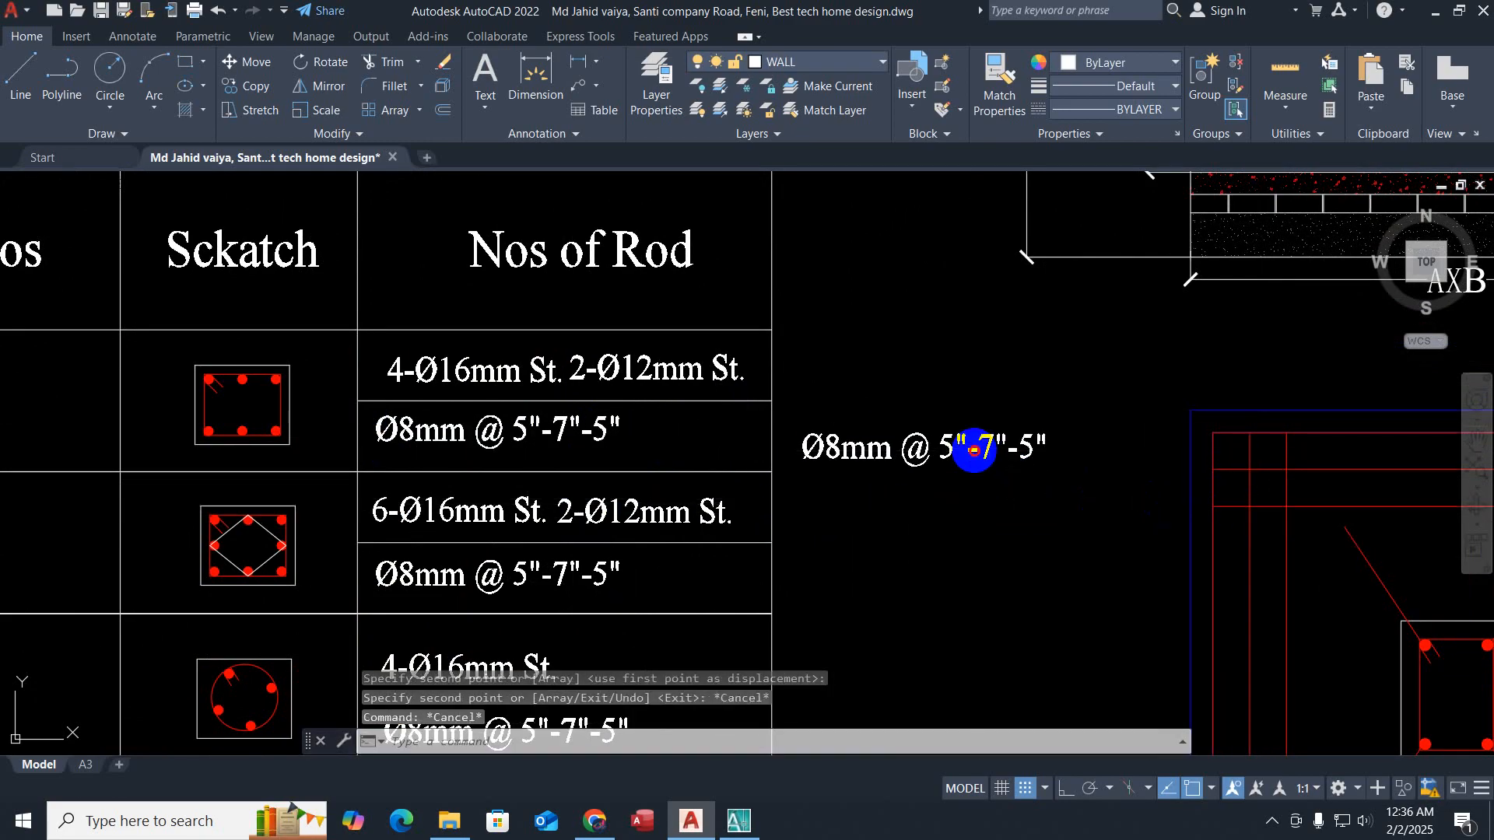
Step: Replace the copied note's text with "Ø 4-16mm", creating the diameter symbol from the %%c code
double_click(974, 451)
key("BackSpace")
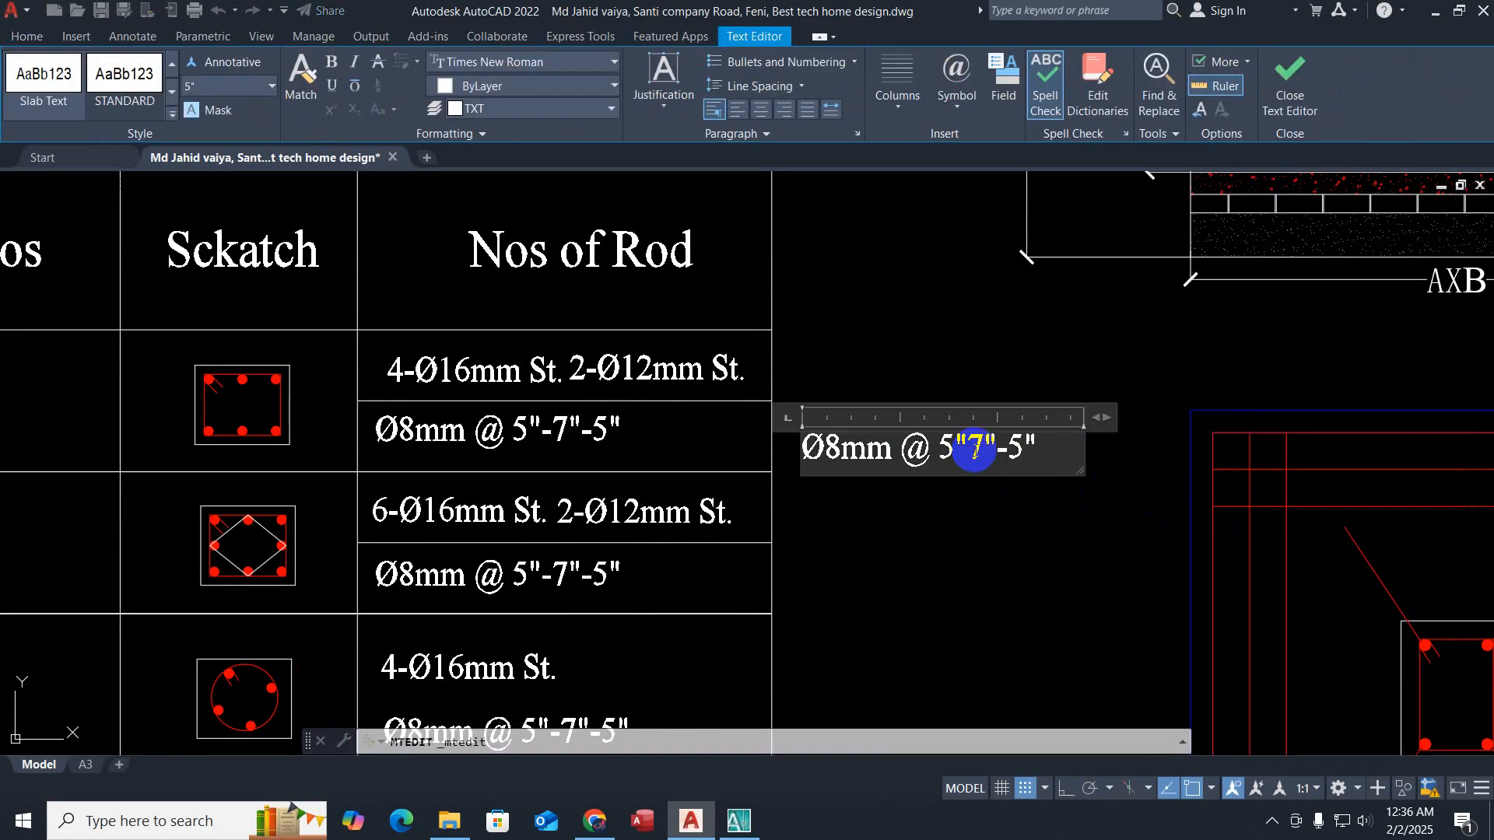
key("ctrl+a")
key("BackSpace")
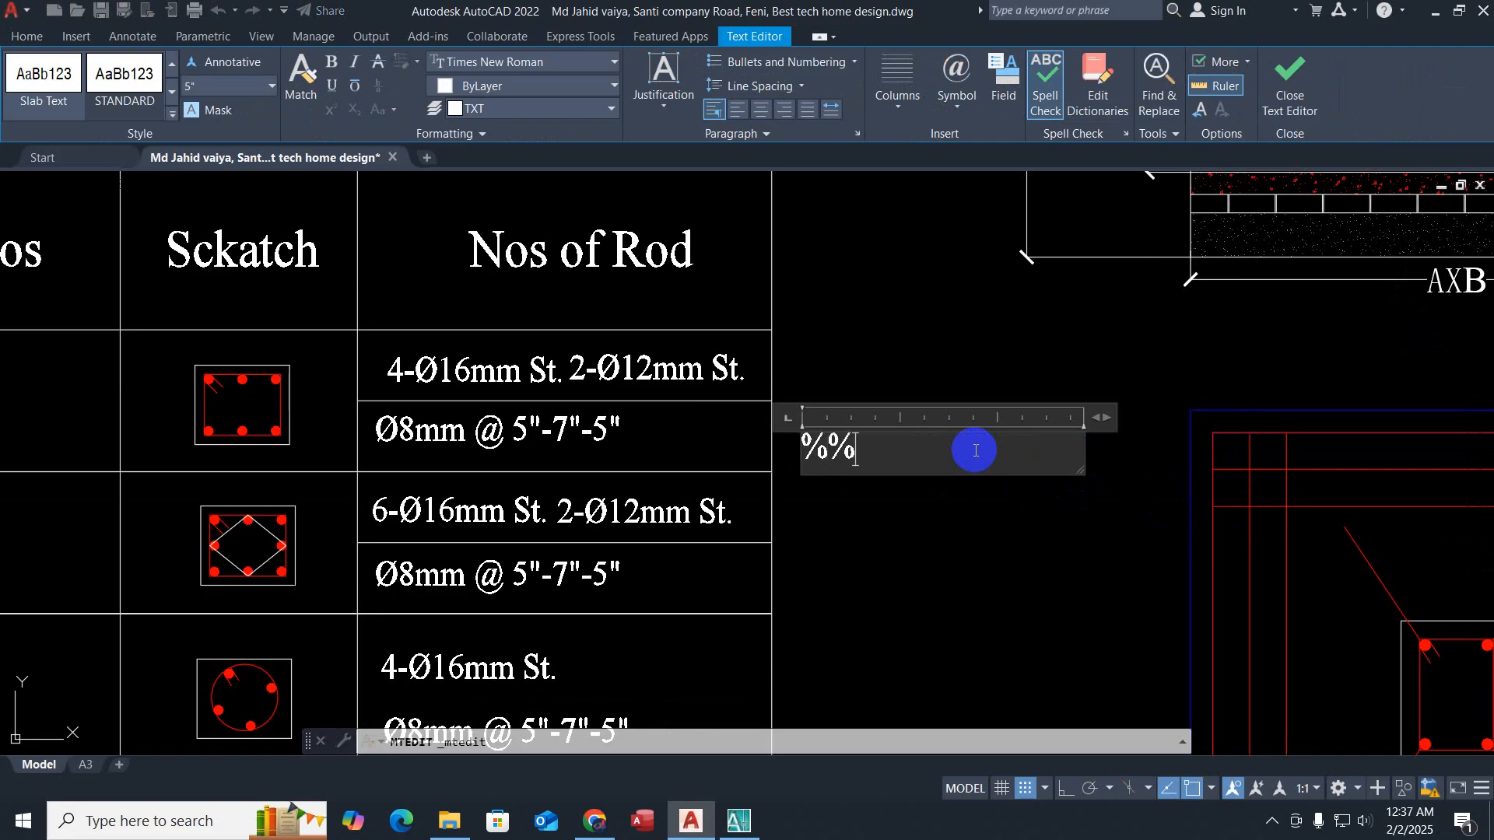
type("c")
key("Tab")
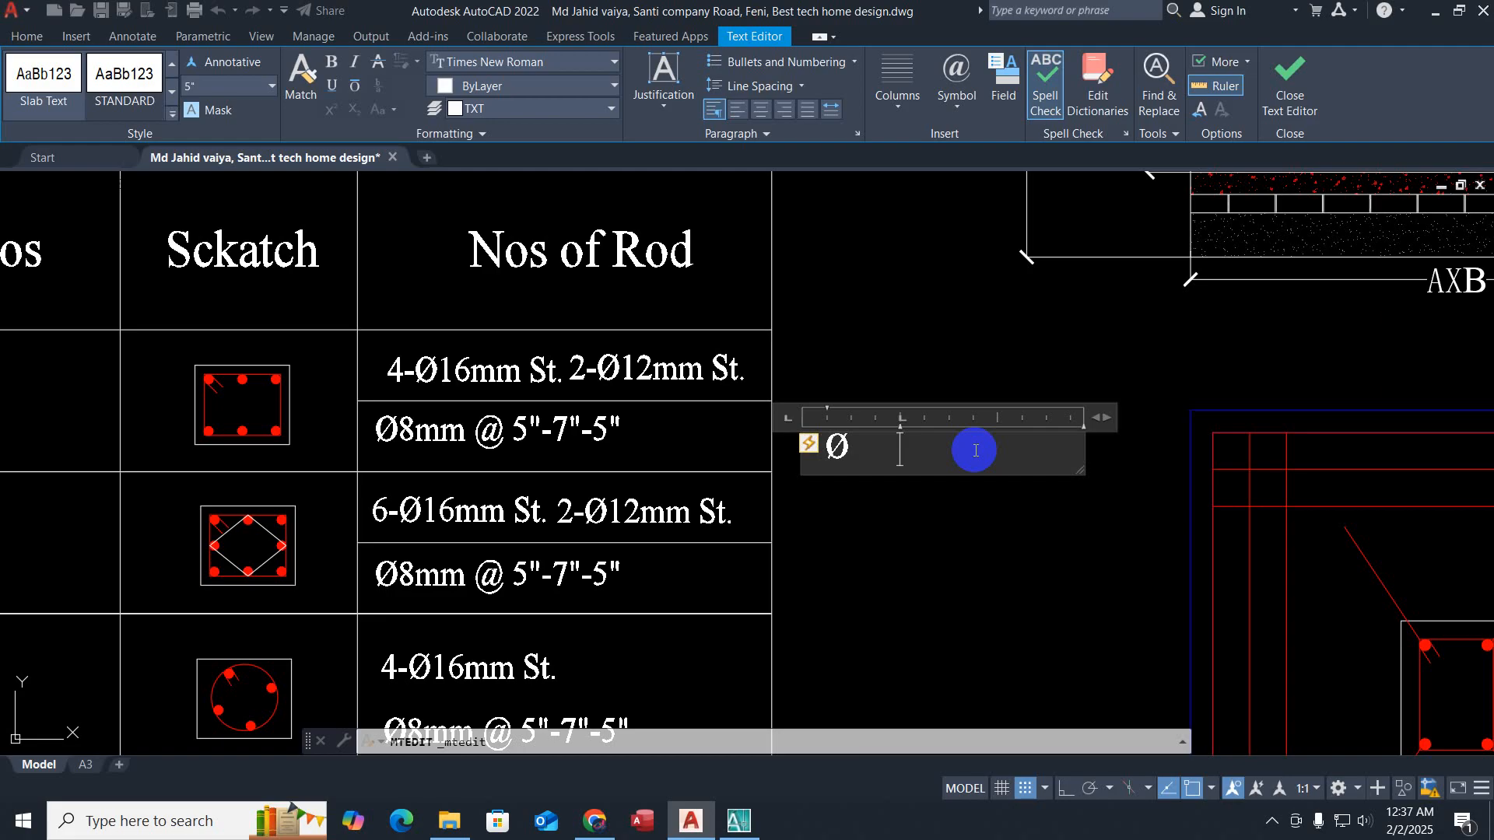
key("BackSpace")
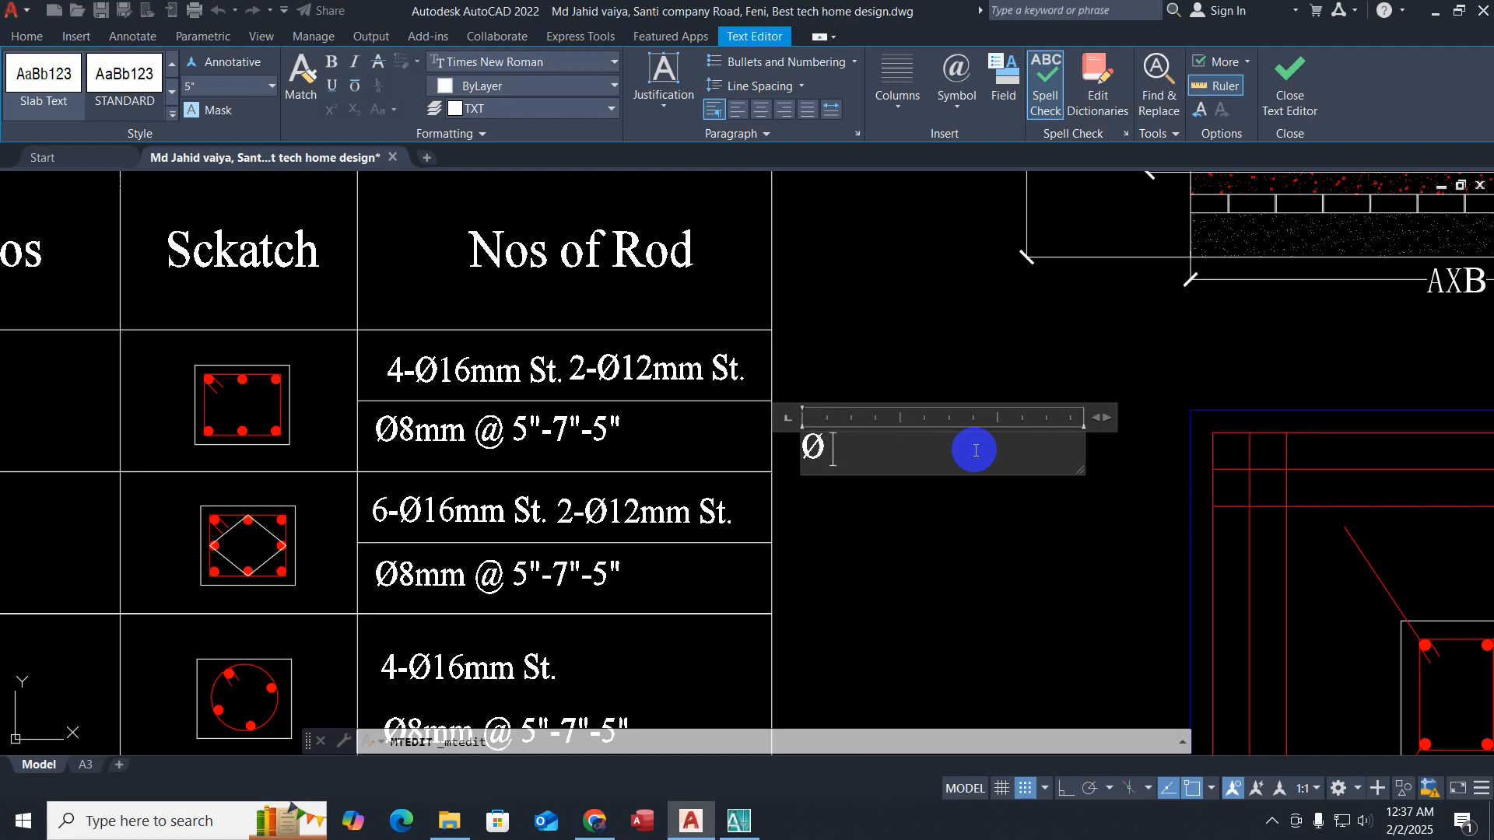
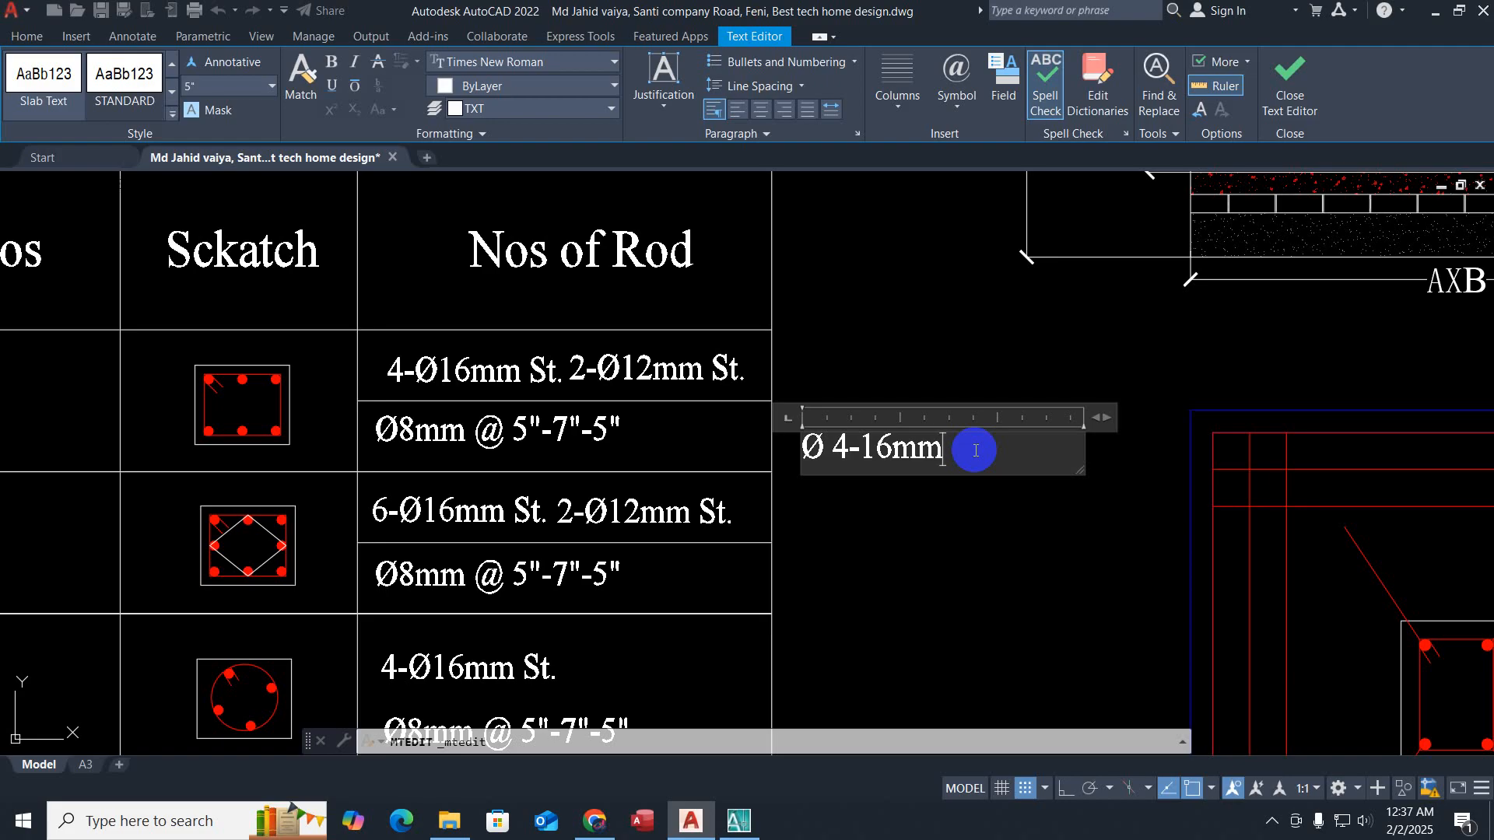
Step: Close the text editor without saving the changes and erase the copied rod note
key("Escape")
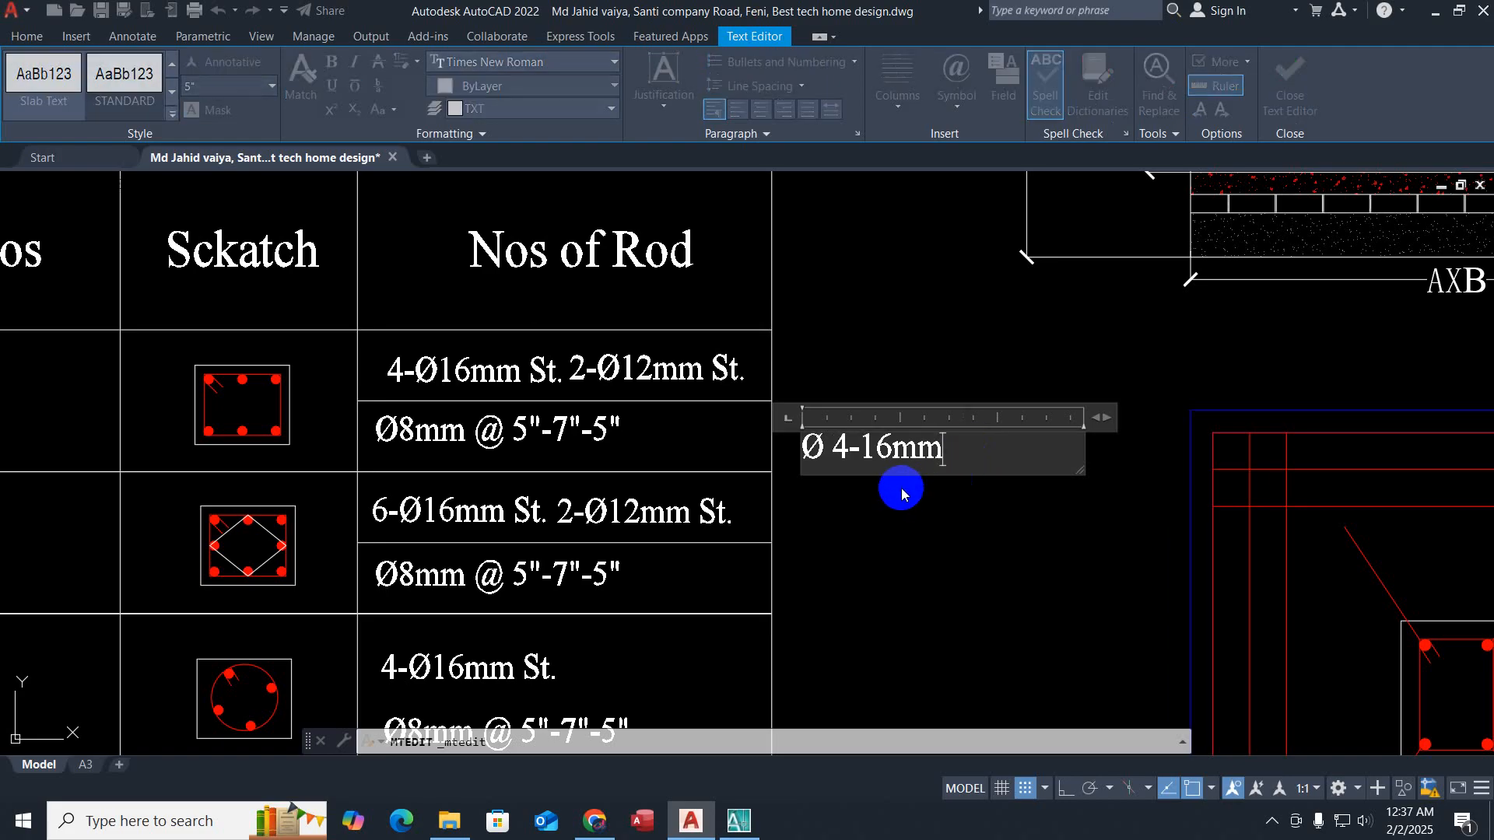
left_click(952, 317)
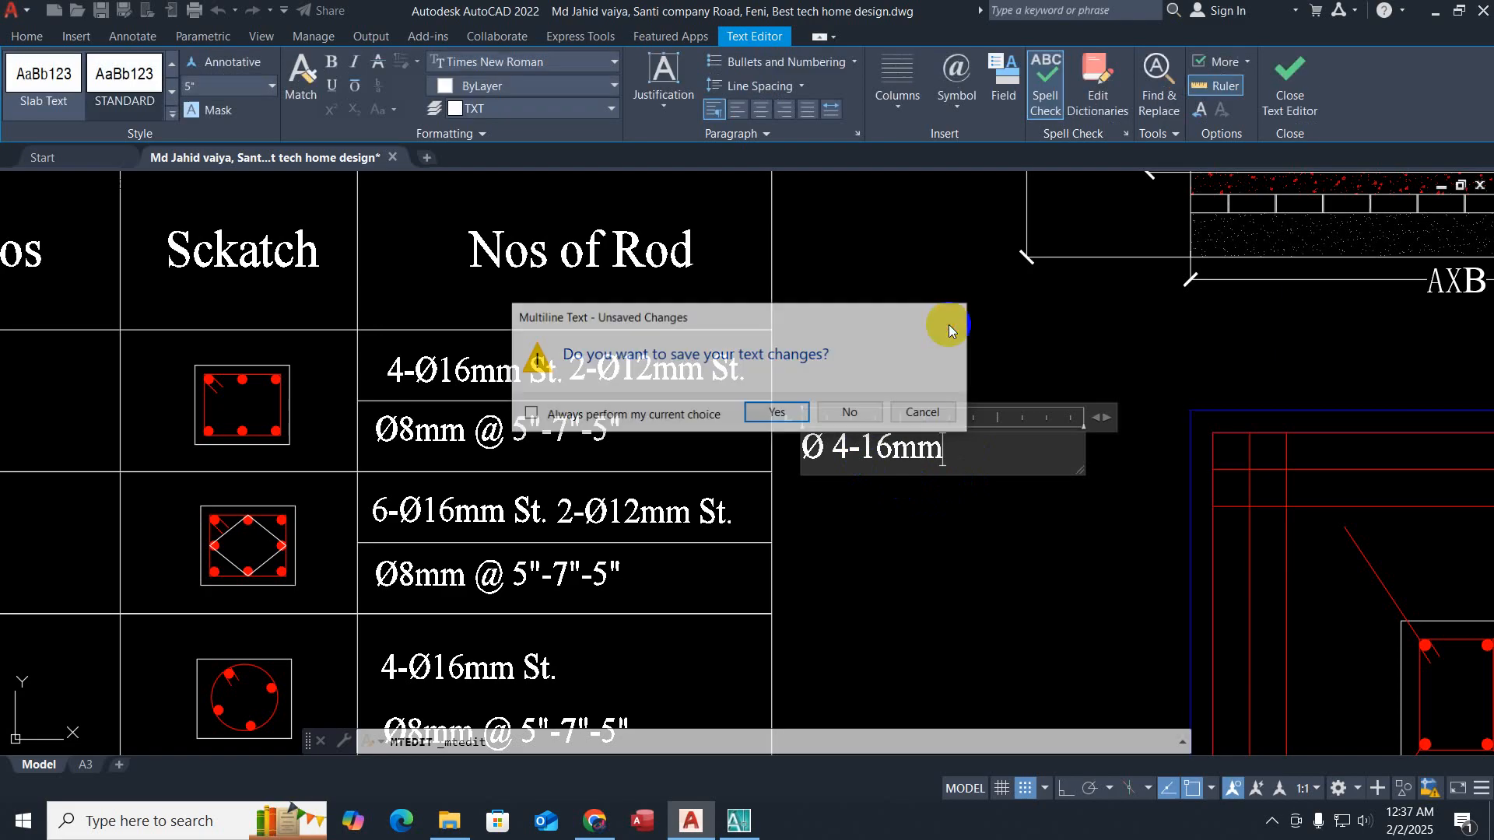
key("Escape")
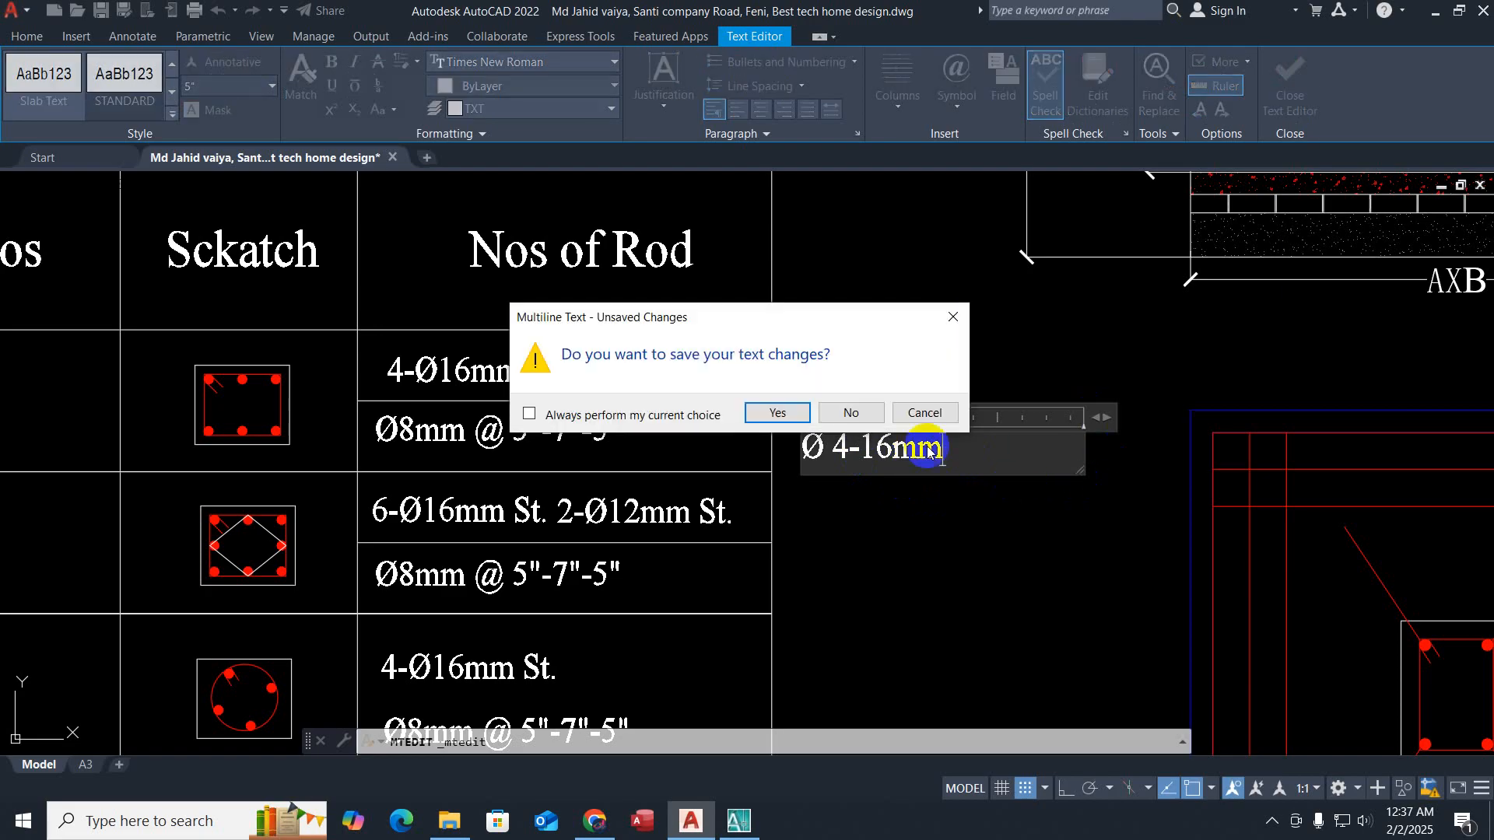
left_click(865, 419)
left_click(930, 460)
key("Delete")
Step: Examine the footing section's C.C, soling and sand filling layers, the ground-level hatching, and the Footing & Column Schedule sheet
scroll(855, 521, "down", 2)
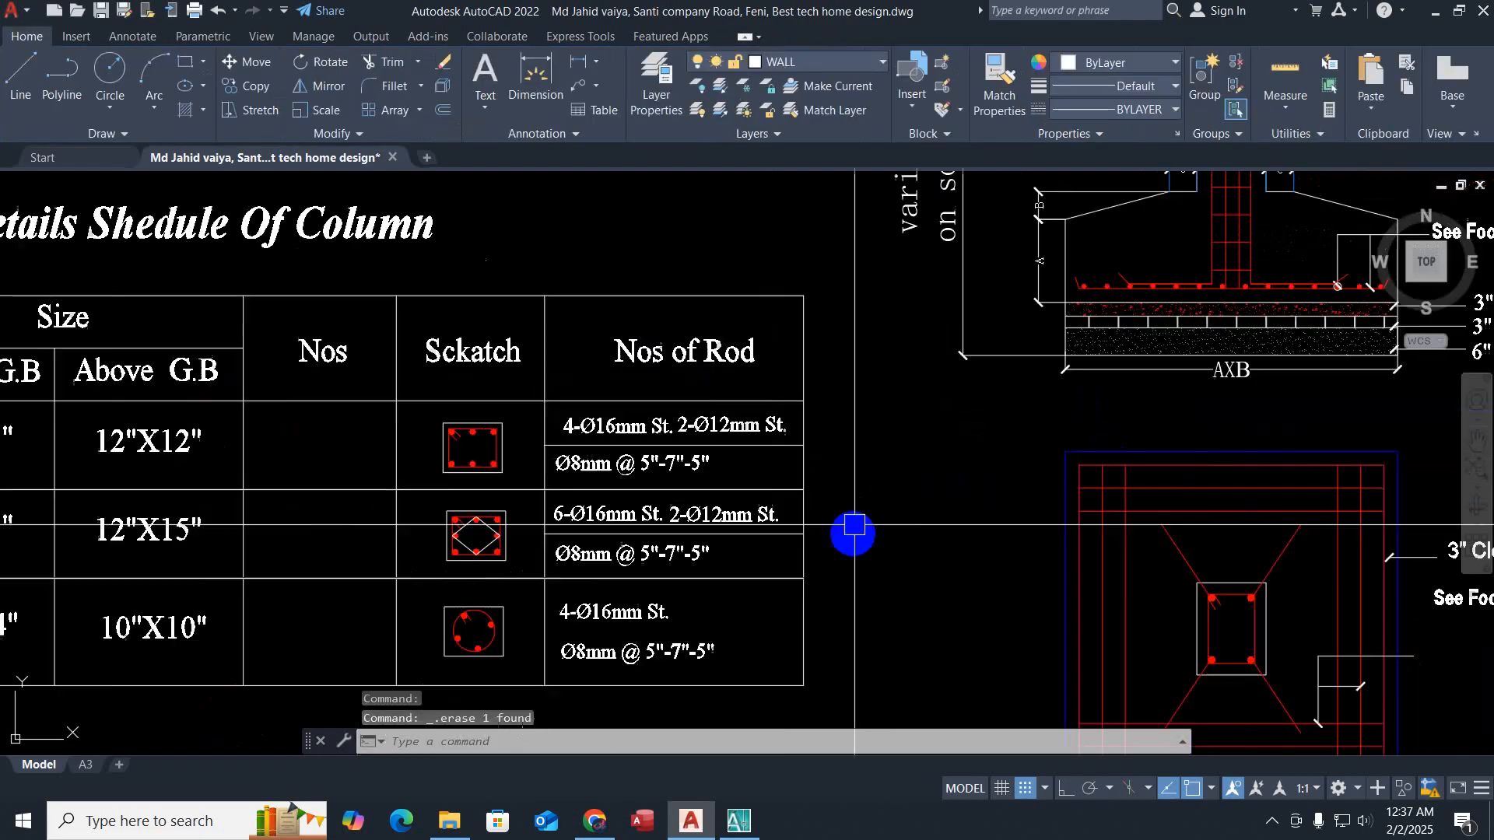
scroll(853, 533, "down", 3)
scroll(740, 590, "up", 3)
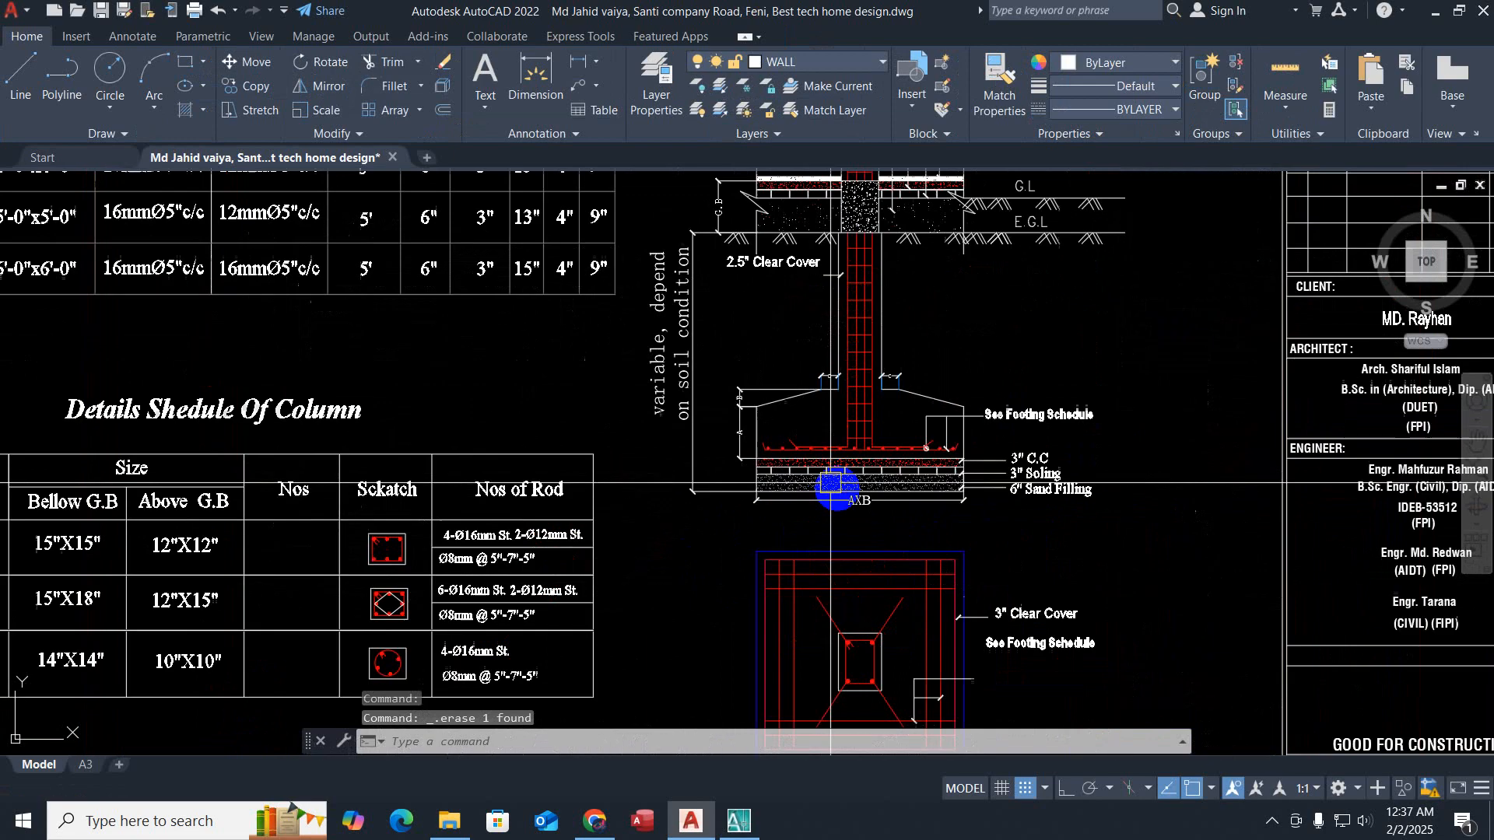
scroll(830, 484, "up", 3)
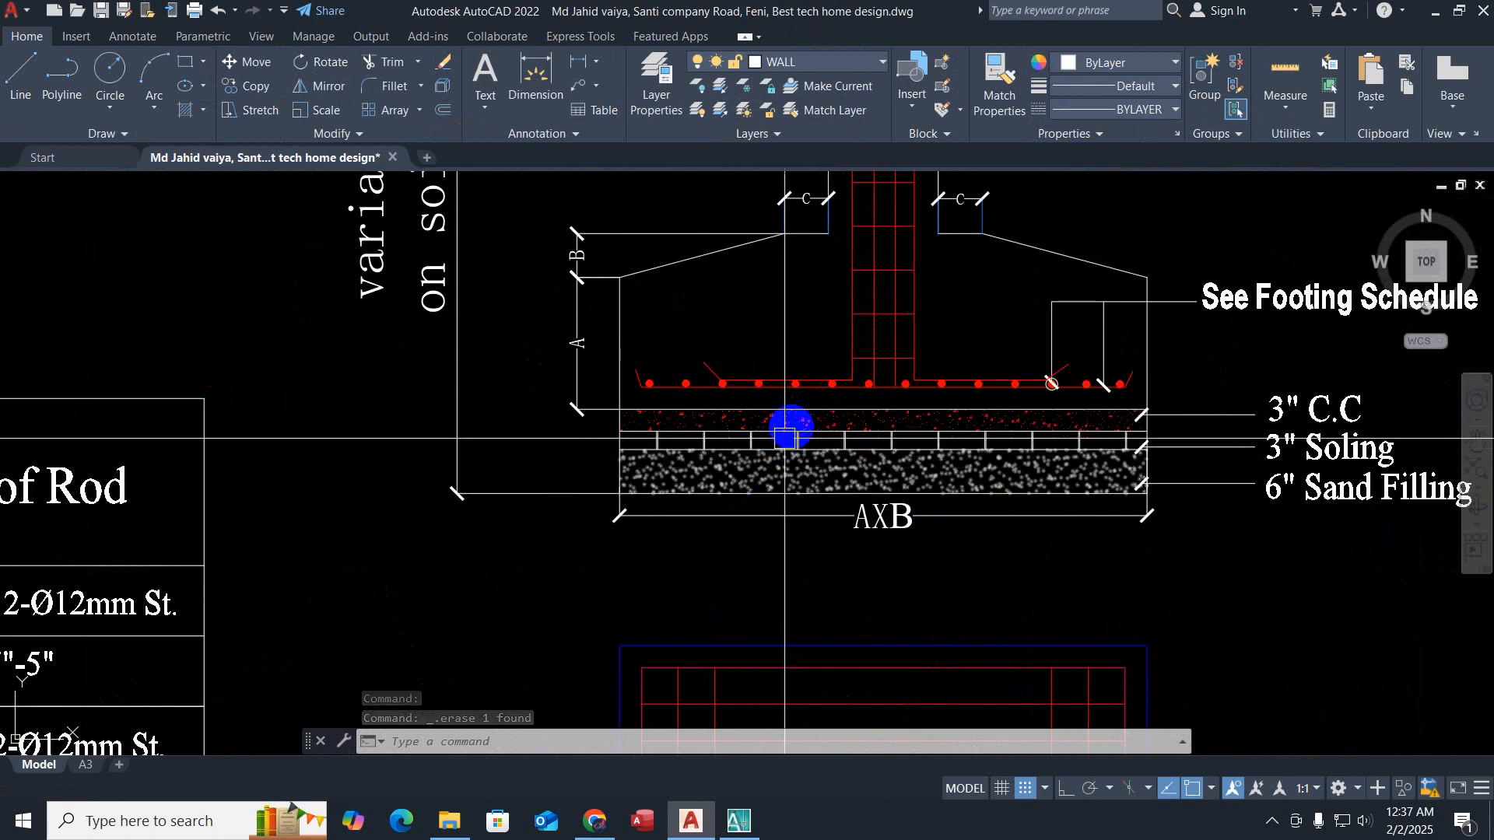
scroll(785, 438, "up", 3)
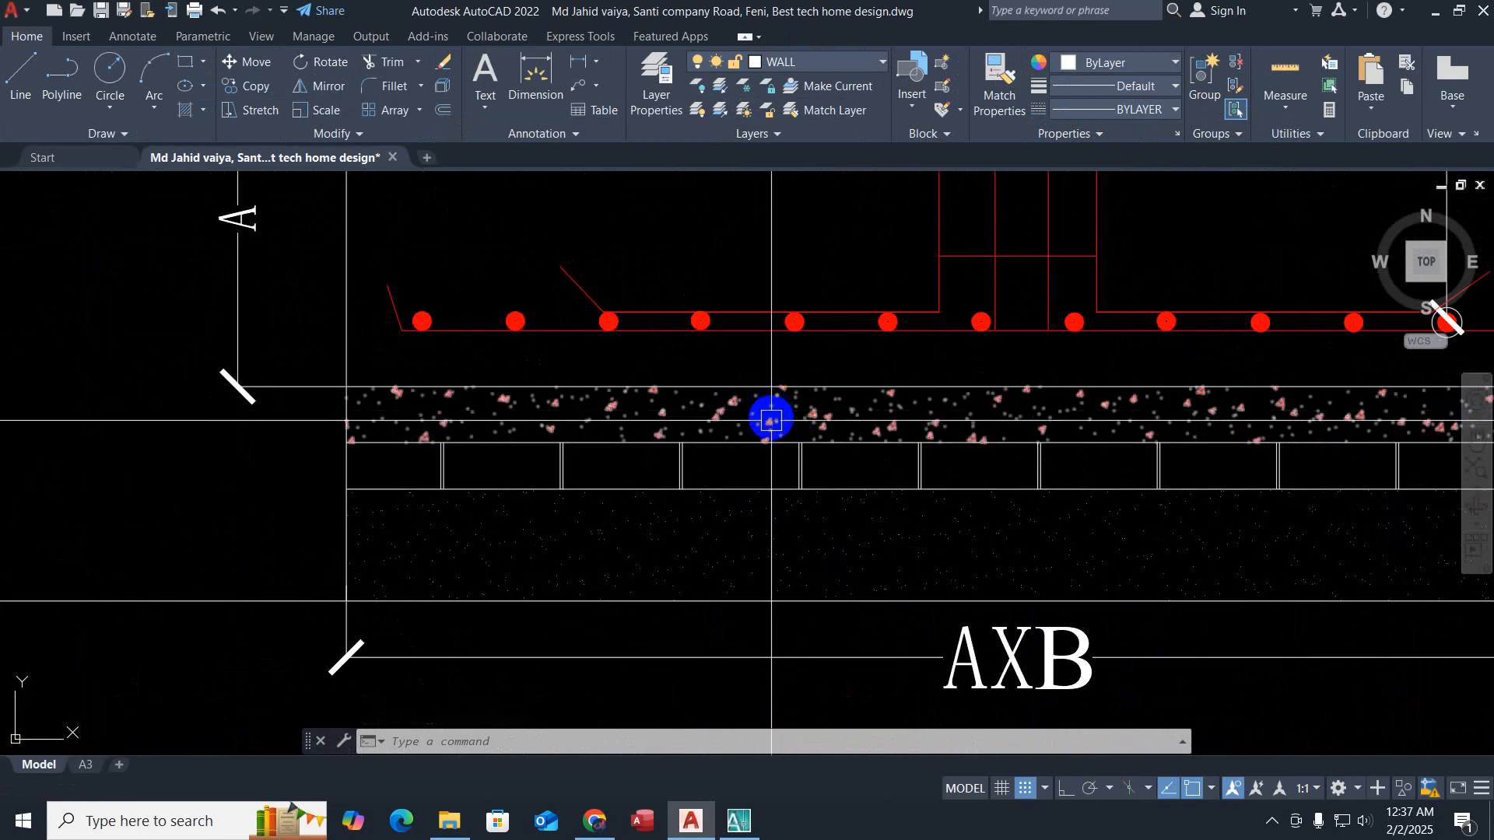
scroll(781, 453, "down", 4)
middle_click_drag(563, 493, 807, 637)
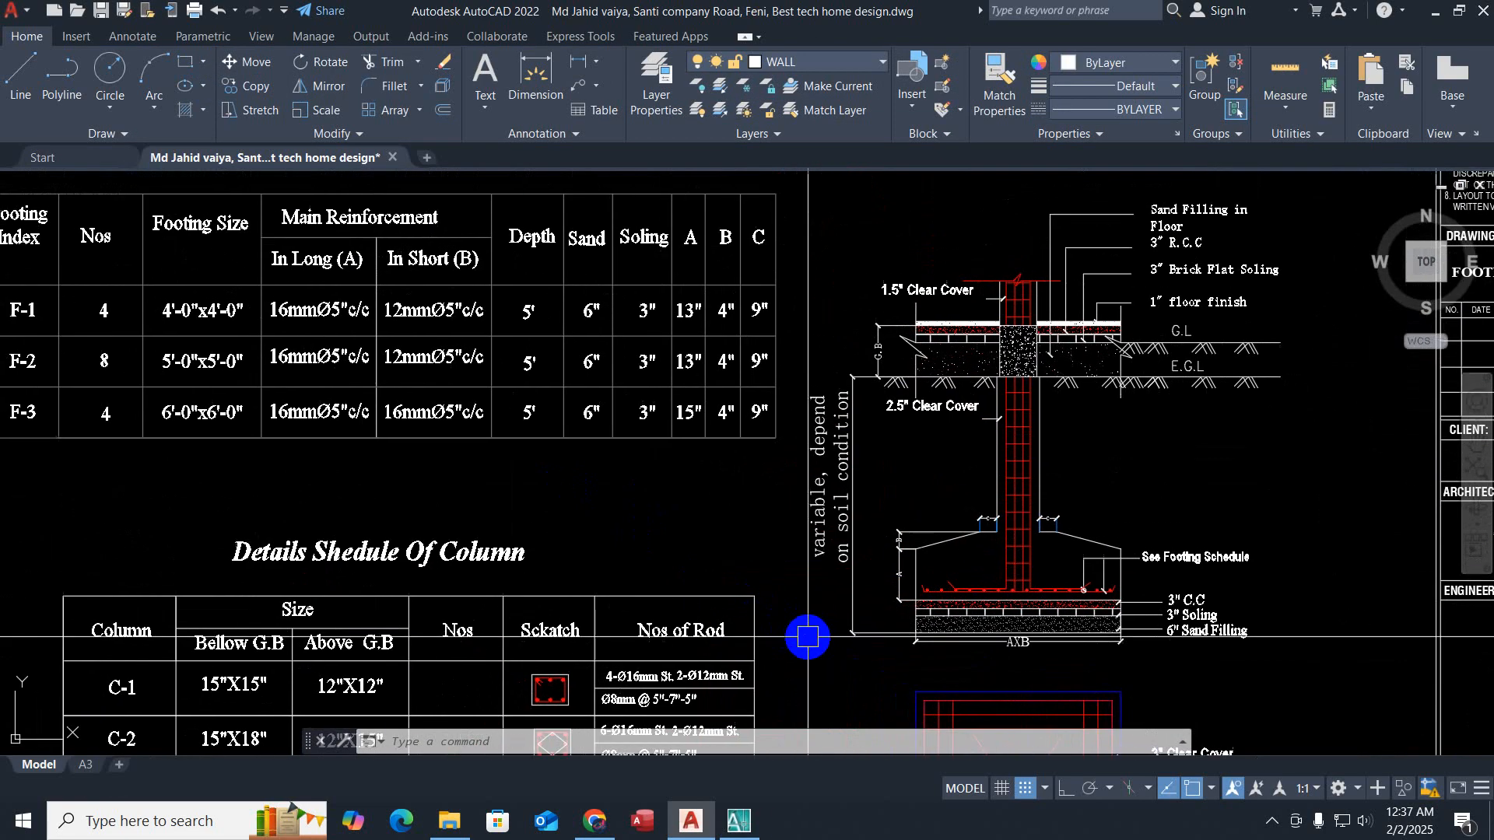
scroll(895, 375, "up", 5)
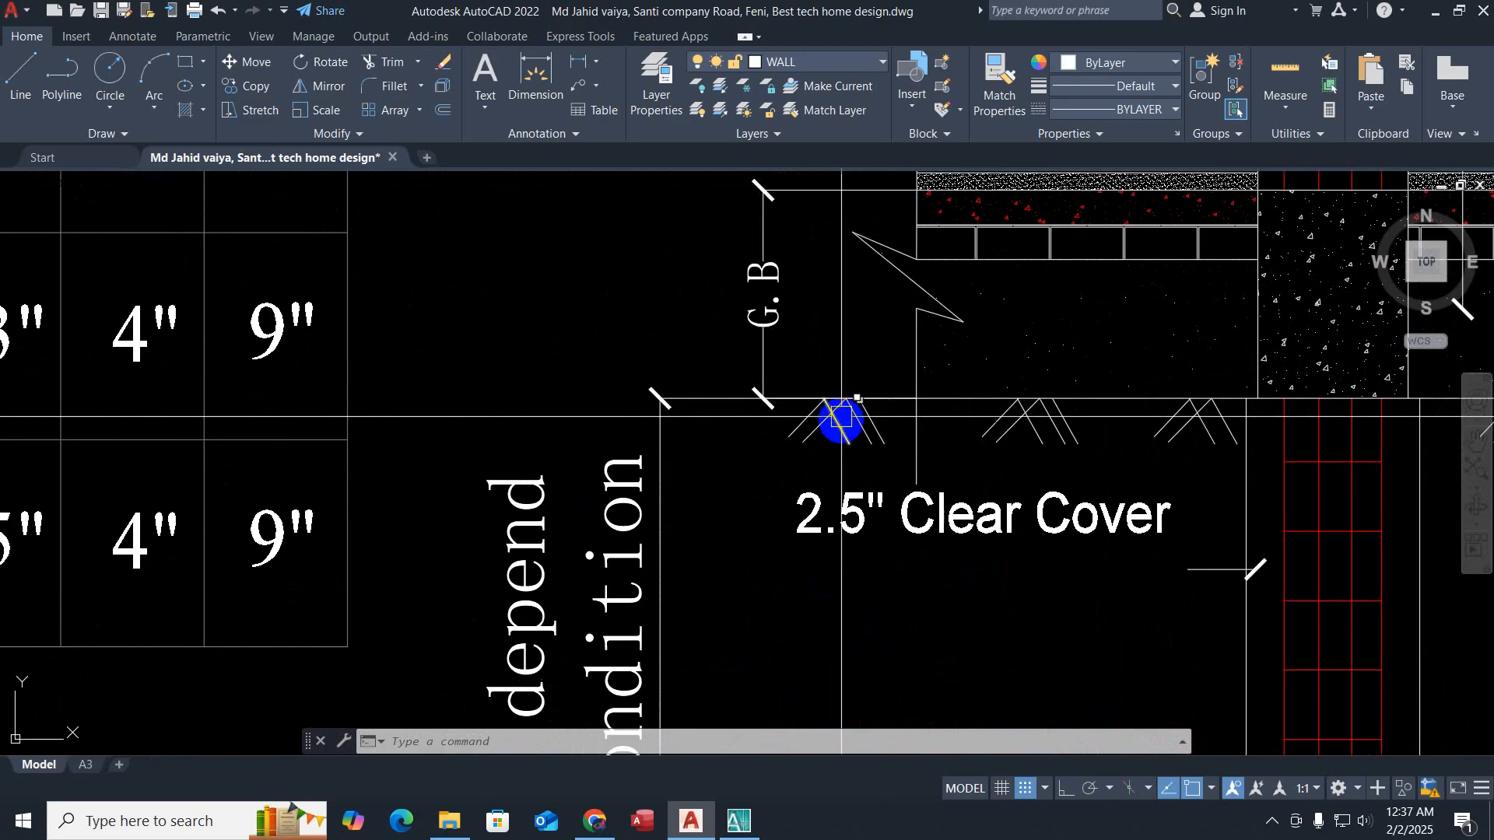
scroll(807, 466, "down", 4)
middle_click_drag(757, 571, 1100, 583)
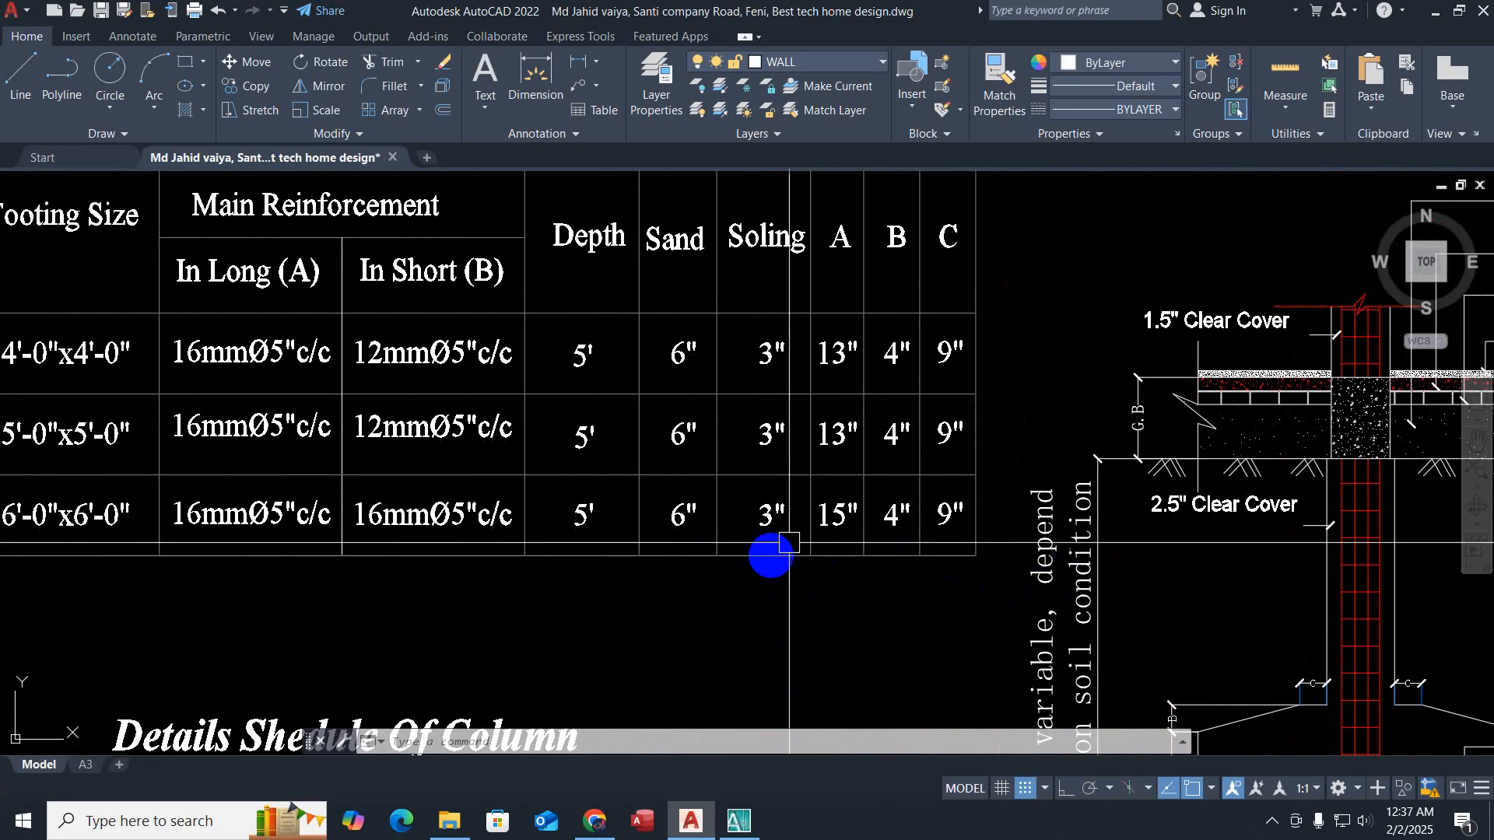
scroll(782, 553, "down", 4)
scroll(661, 563, "down", 4)
middle_click_drag(850, 601, 783, 398)
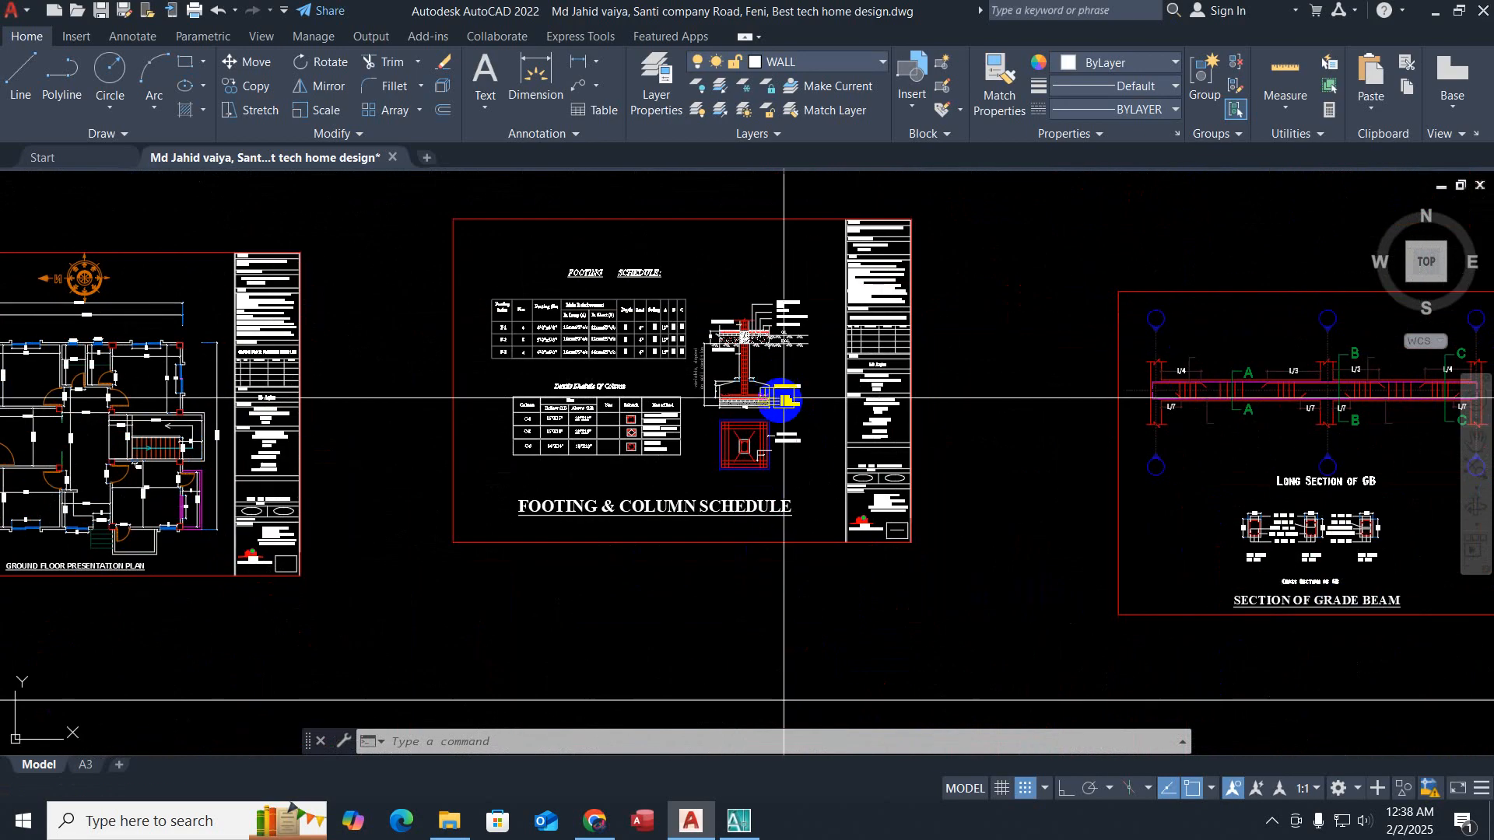
scroll(784, 398, "up", 4)
scroll(586, 503, "down", 4)
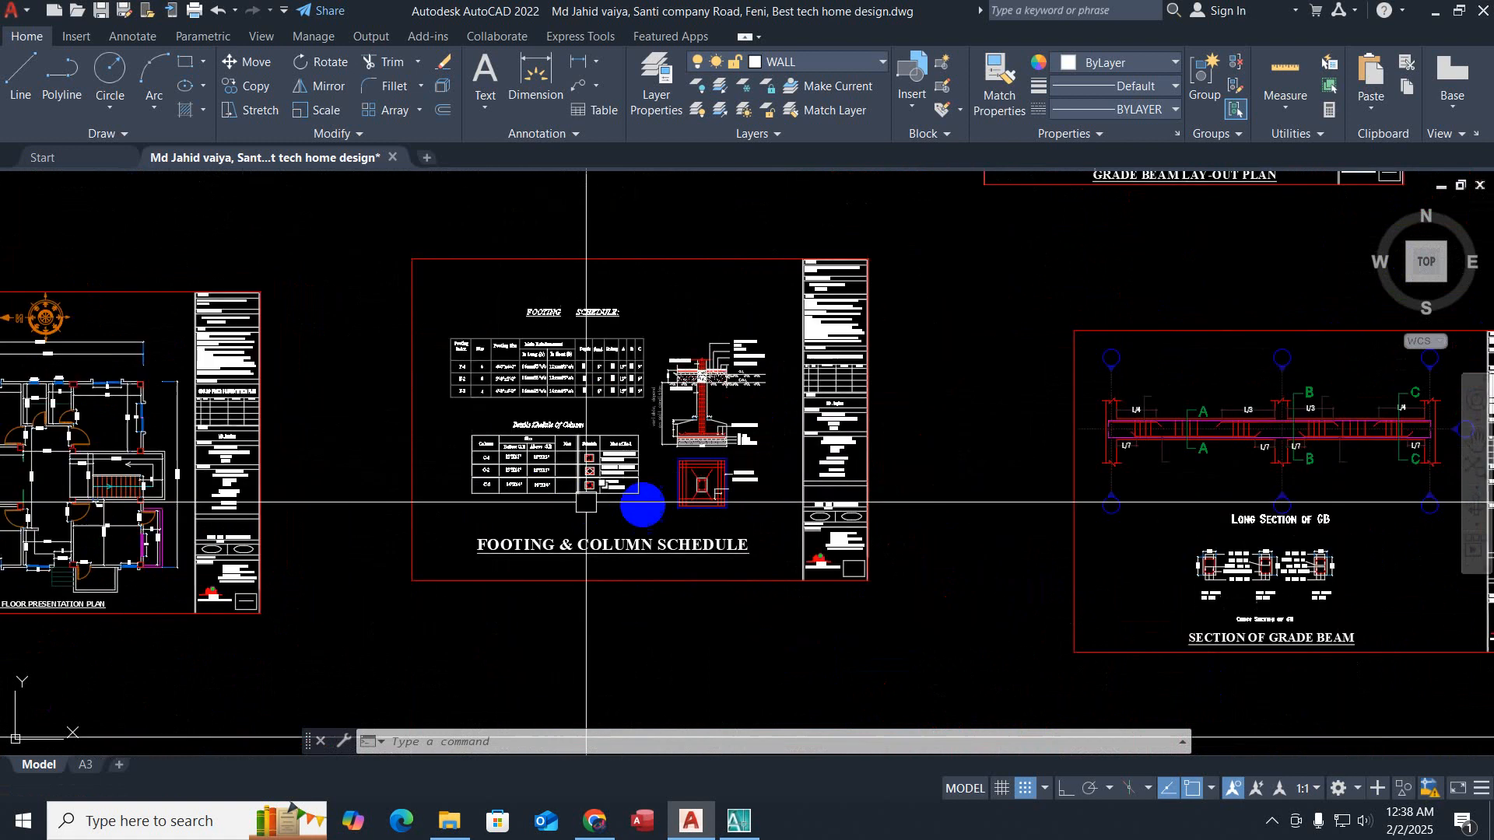
Step: Erase the selected object at the left end of the beam in the Long Section of GB
middle_click_drag(1009, 459, 644, 460)
scroll(656, 443, "up", 5)
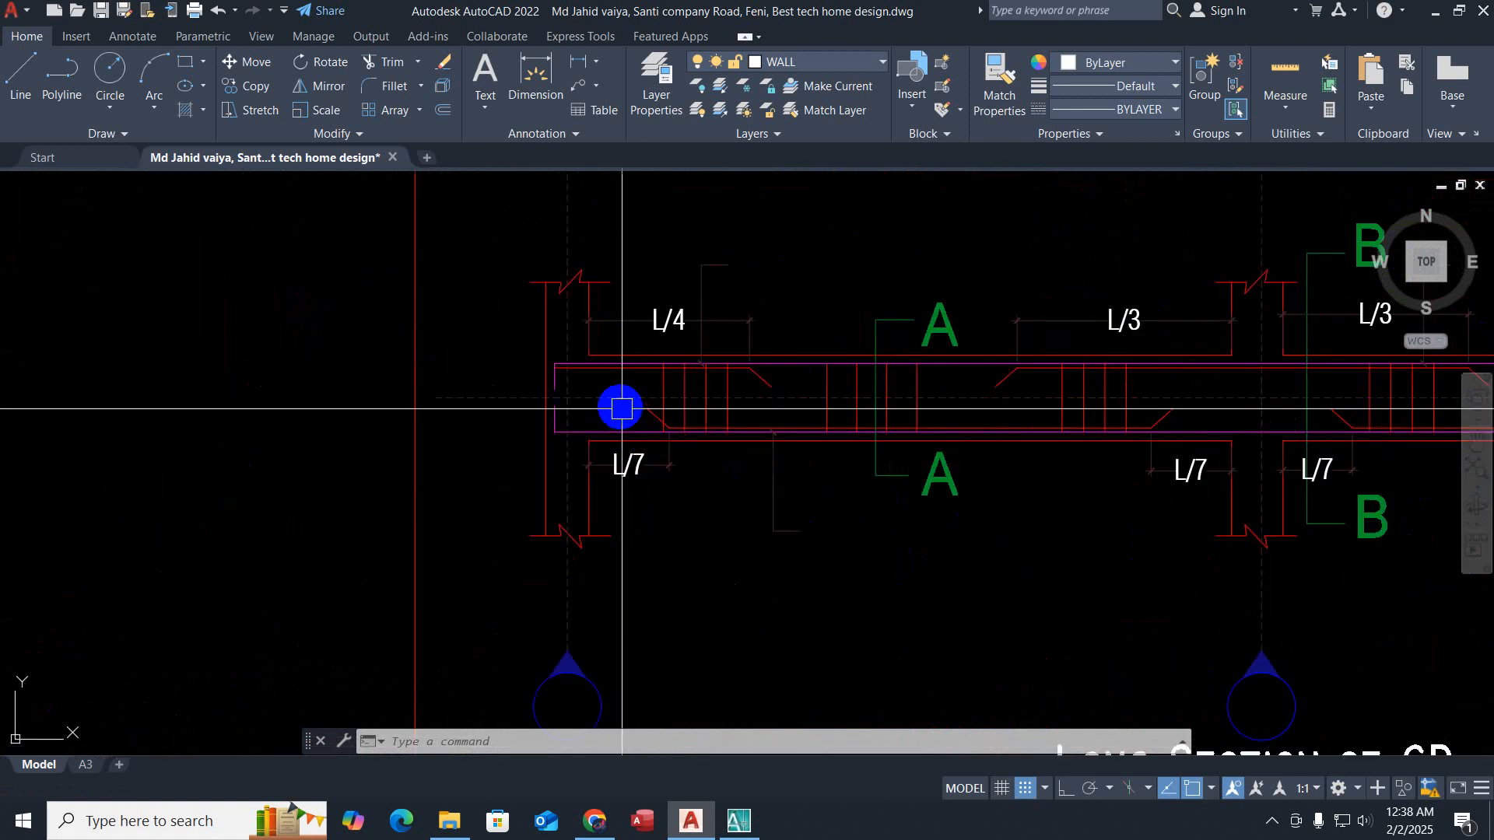
scroll(615, 386, "up", 3)
scroll(522, 371, "up", 3)
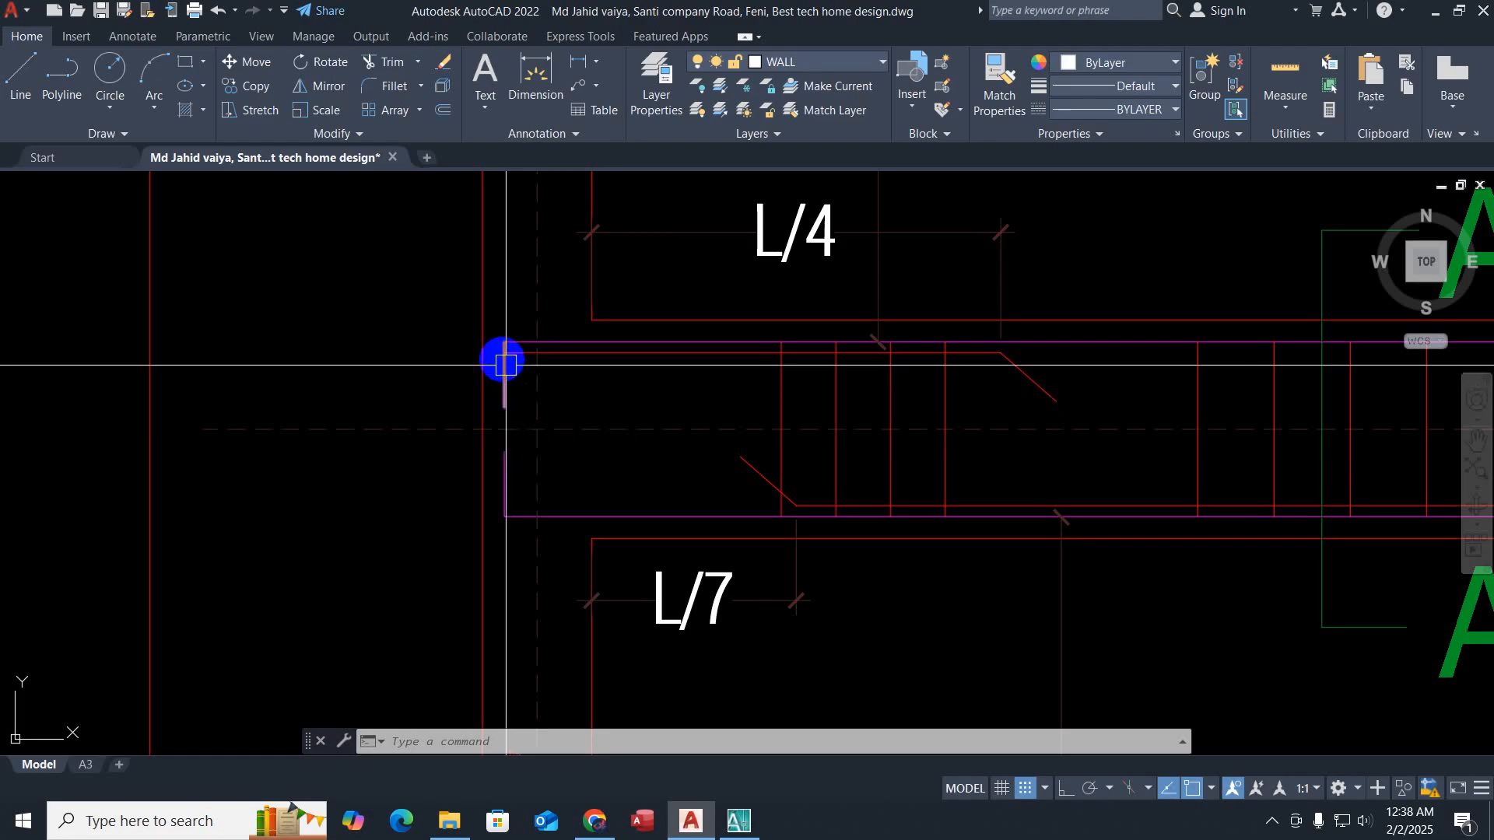
left_click(504, 374)
left_click(600, 453)
key("Delete")
key("Escape")
Step: Examine the reinforcement bars, stirrups and outline in the Long Section of GB, selecting and deselecting its upper lines
scroll(641, 427, "down", 4)
middle_click_drag(832, 429, 461, 433)
scroll(438, 410, "up", 4)
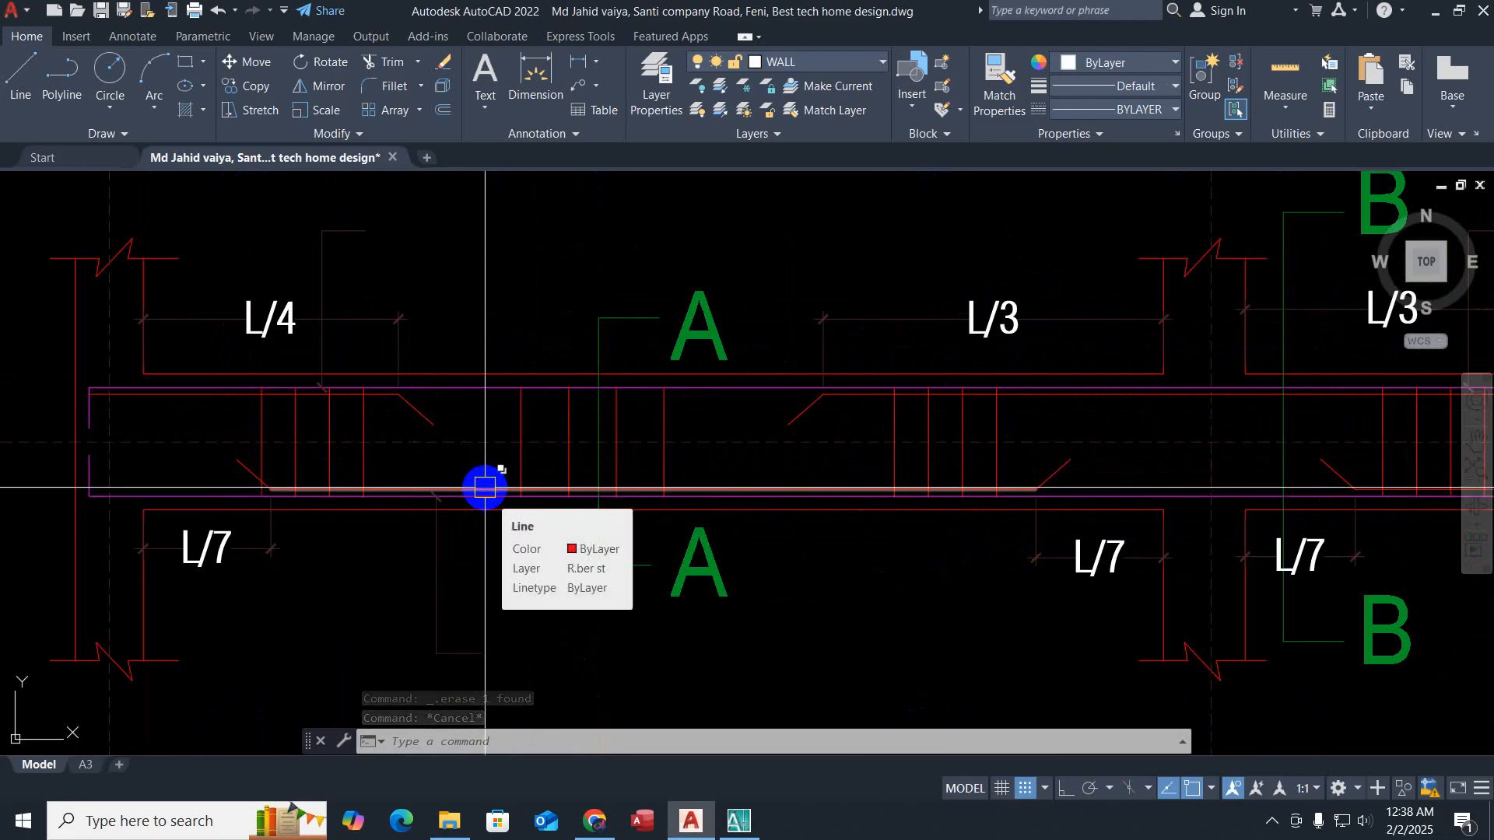
key("Escape")
left_click(450, 389)
key("Escape")
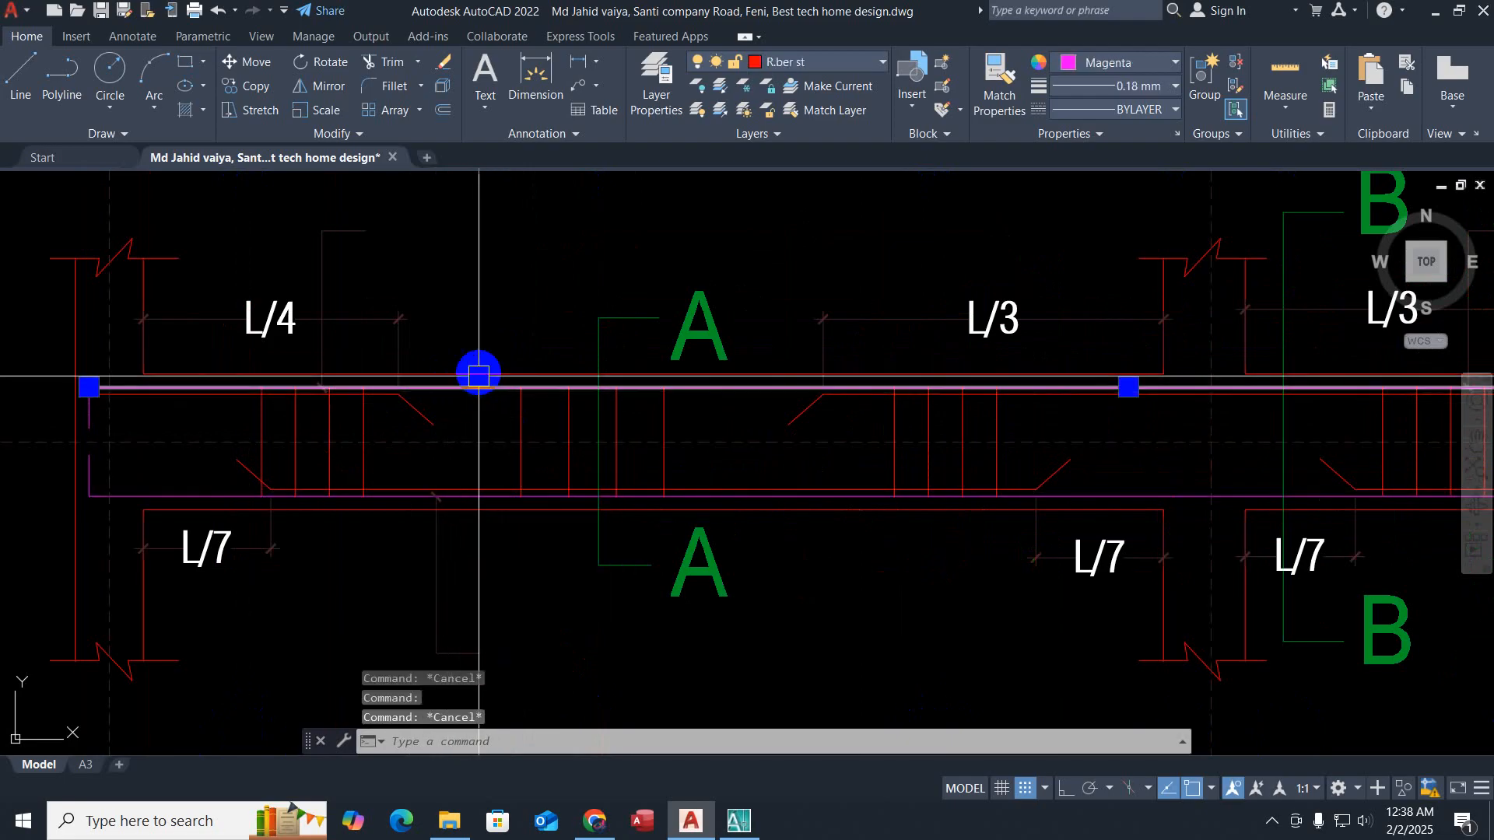
left_click(477, 371)
key("Escape")
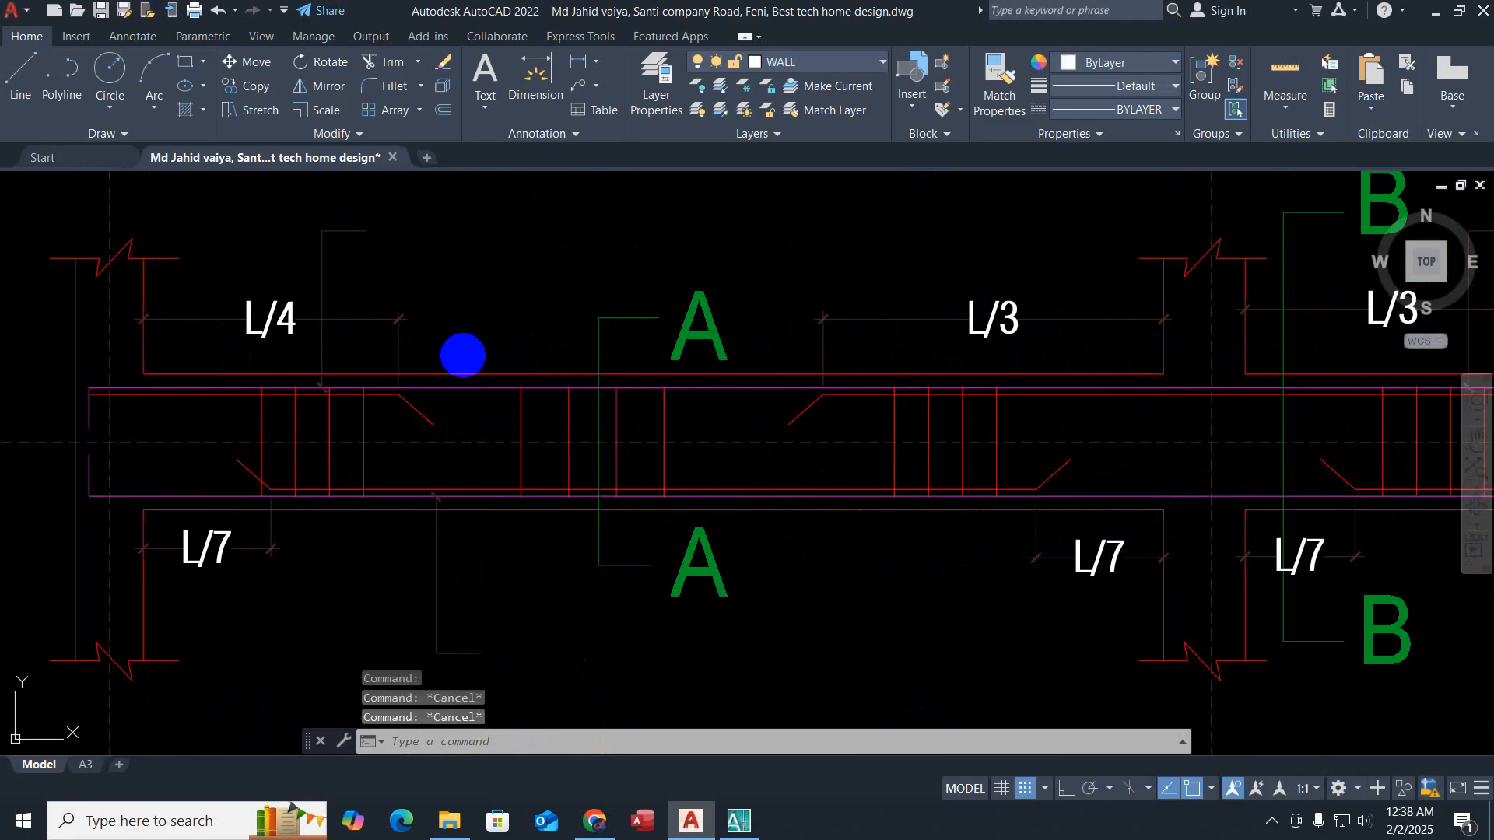
scroll(464, 394, "up", 3)
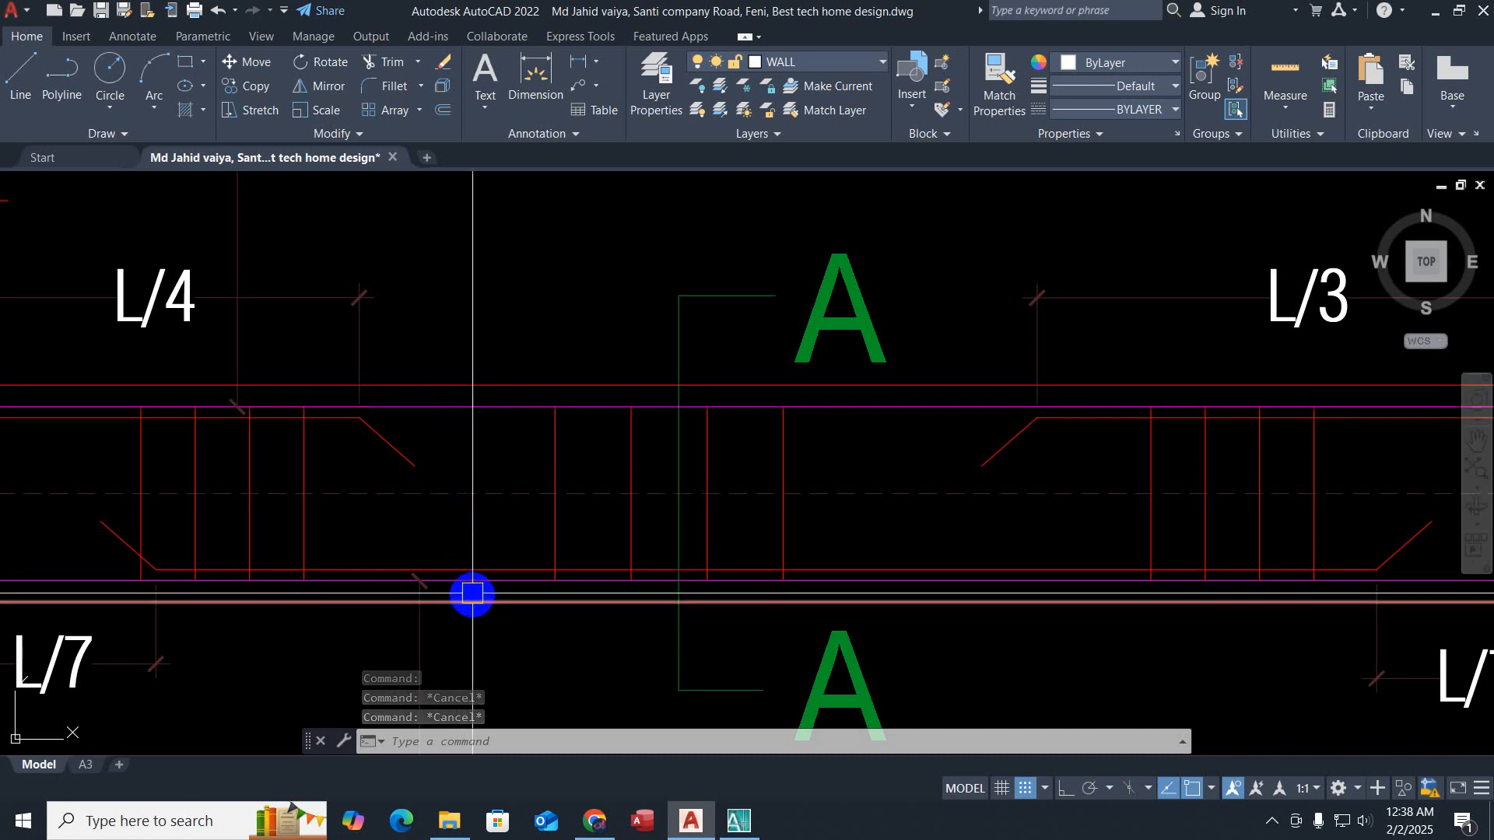
scroll(340, 429, "down", 3)
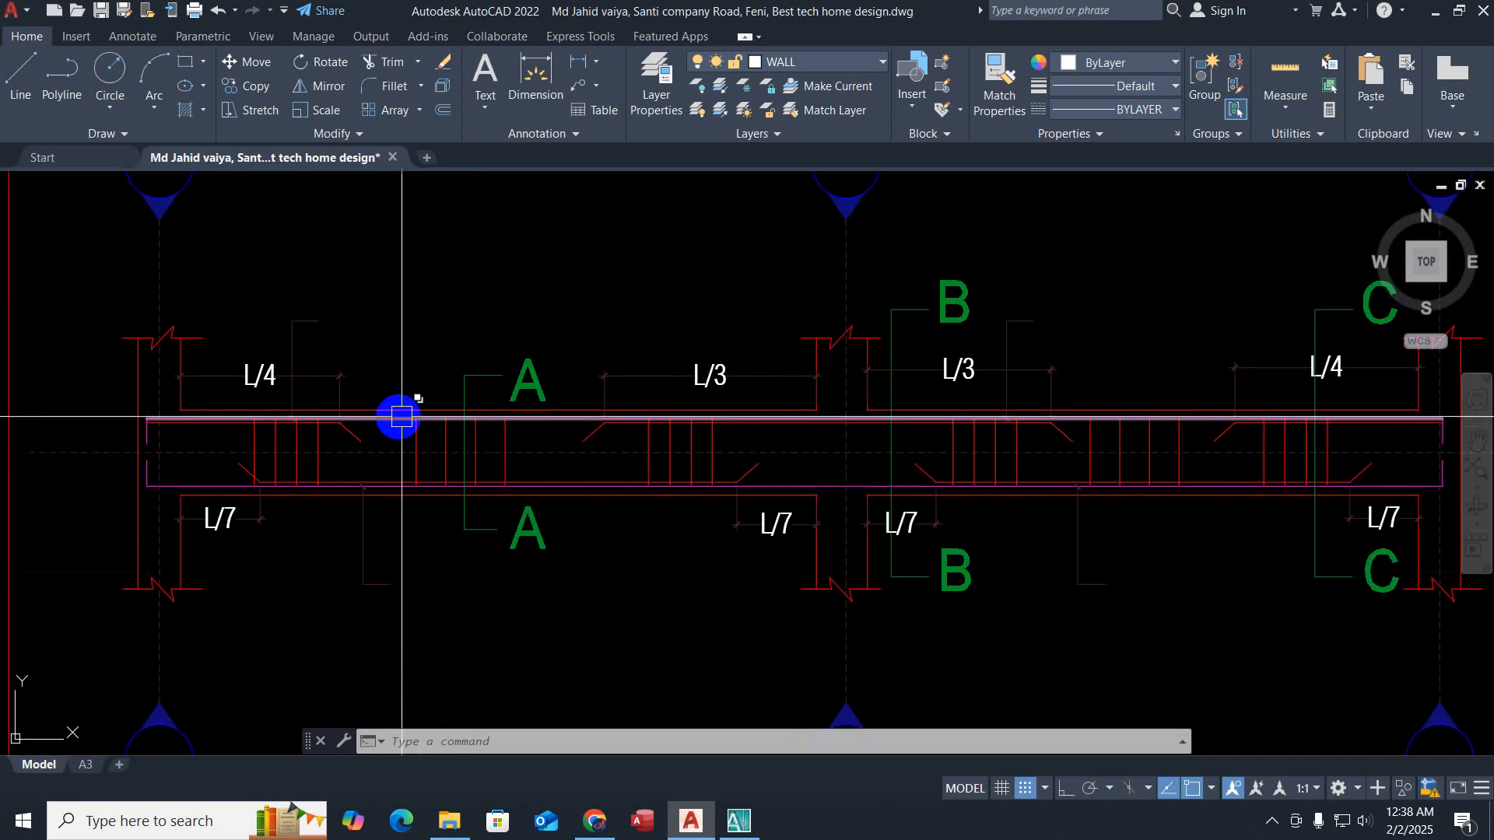
scroll(394, 420, "down", 2)
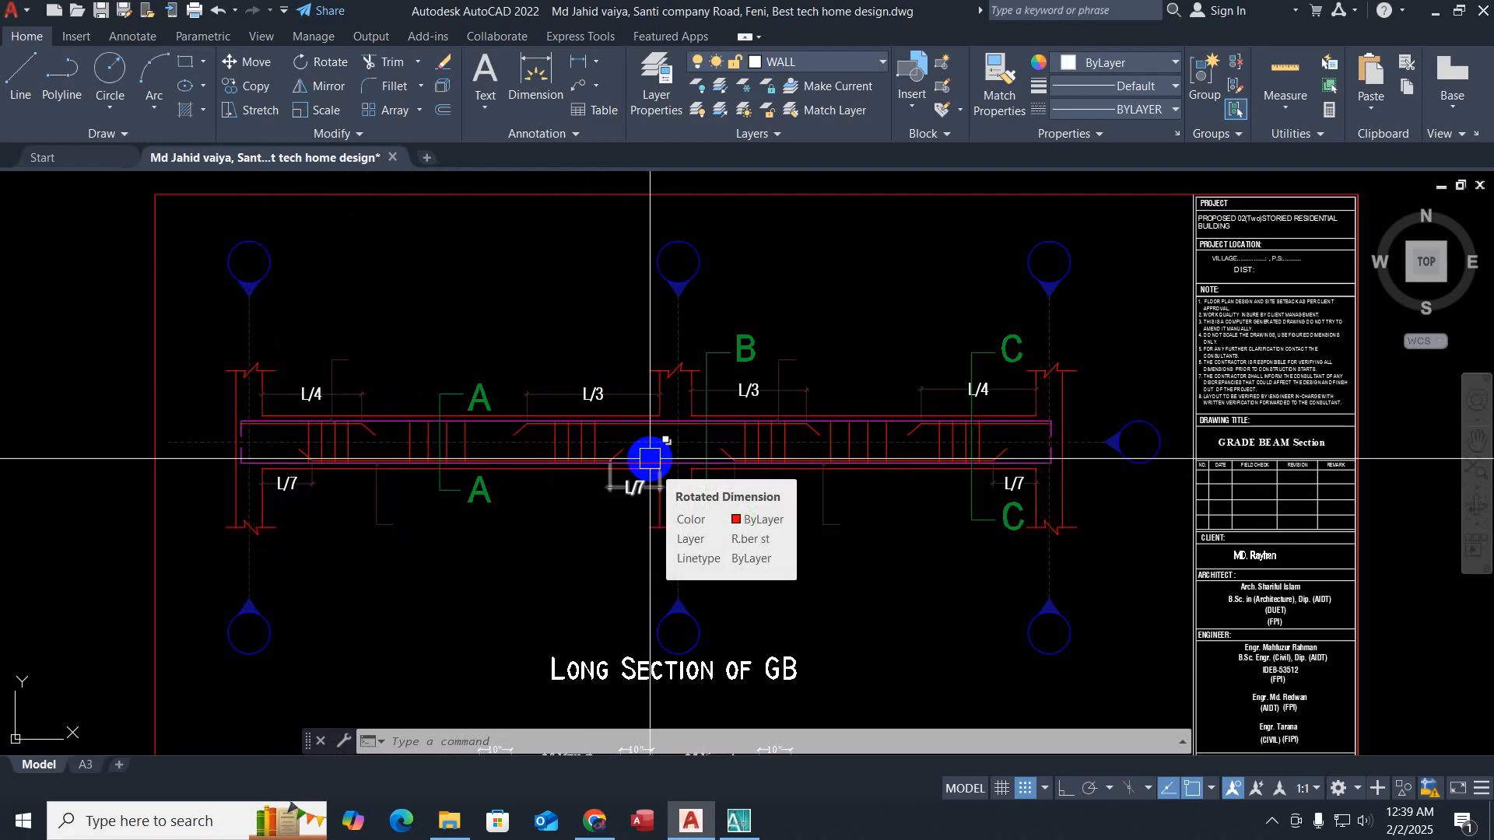
Step: Examine the grade beam cross sections A-A, B-B and C-C with their rod notes below the Long Section of GB
scroll(700, 529, "down", 5)
scroll(604, 641, "up", 7)
key("Escape")
key("Escape")
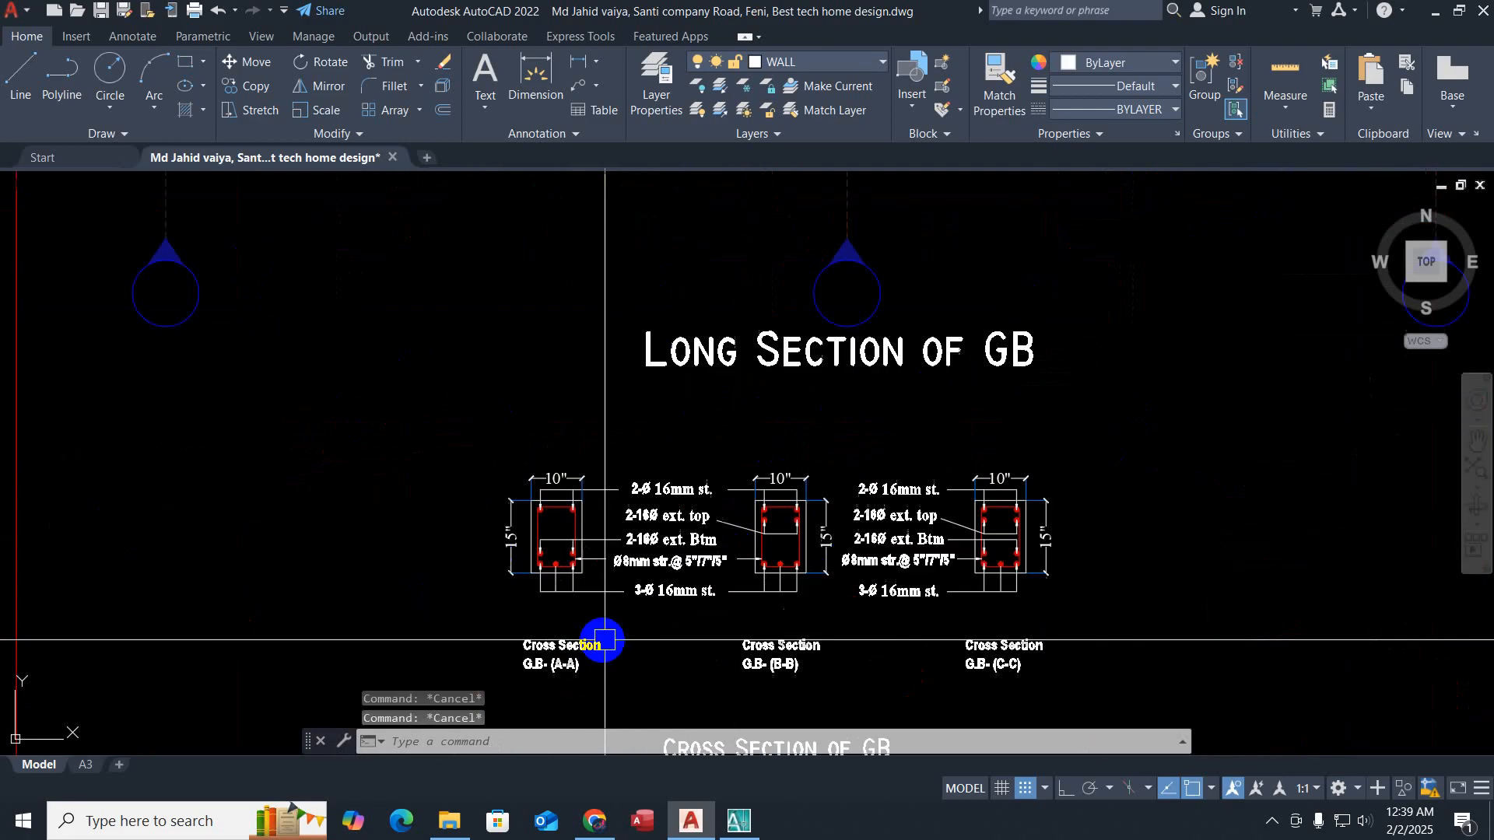
scroll(568, 580, "up", 2)
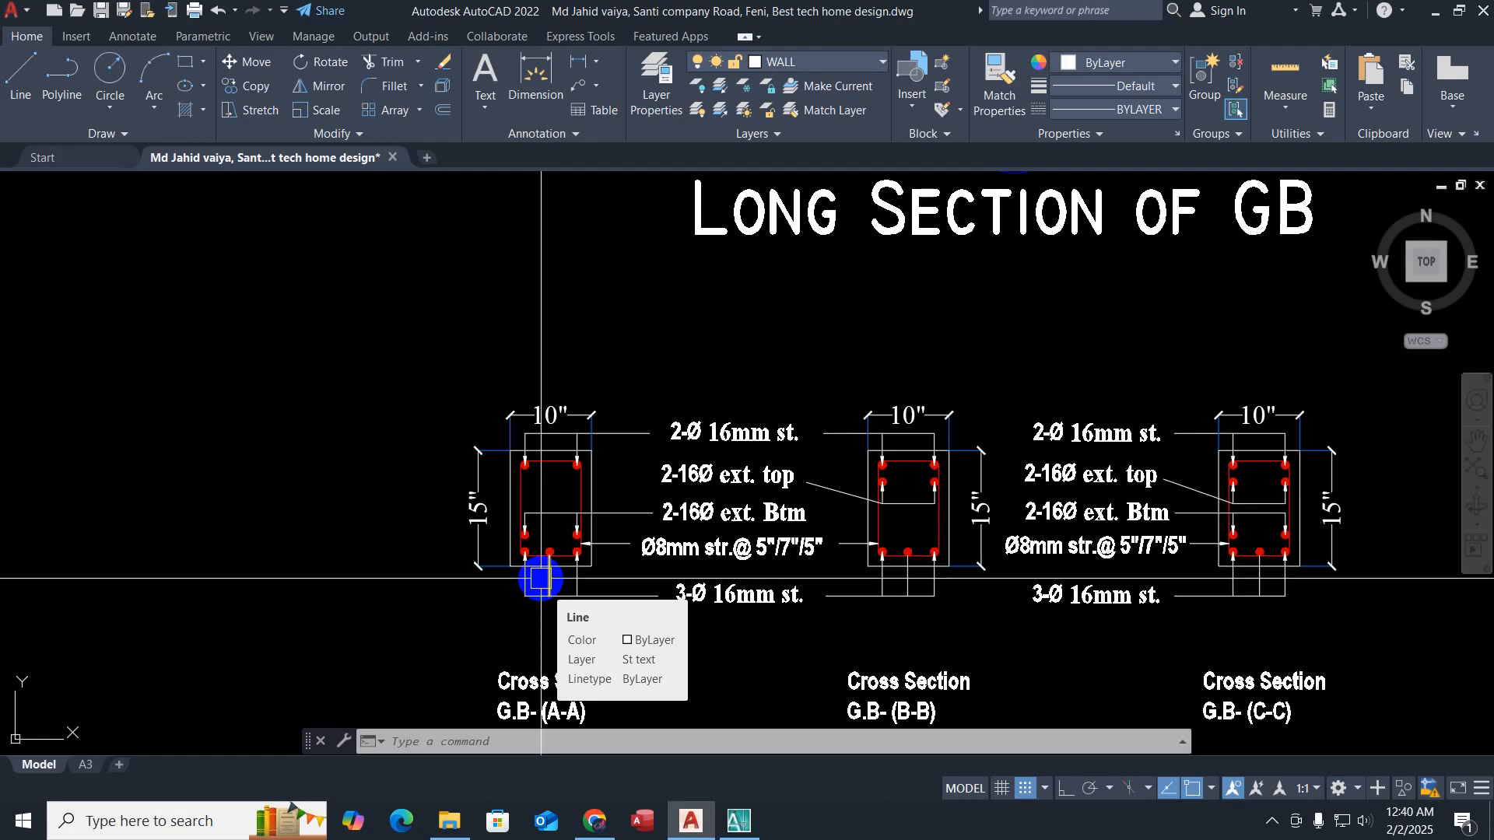
scroll(541, 578, "down", 6)
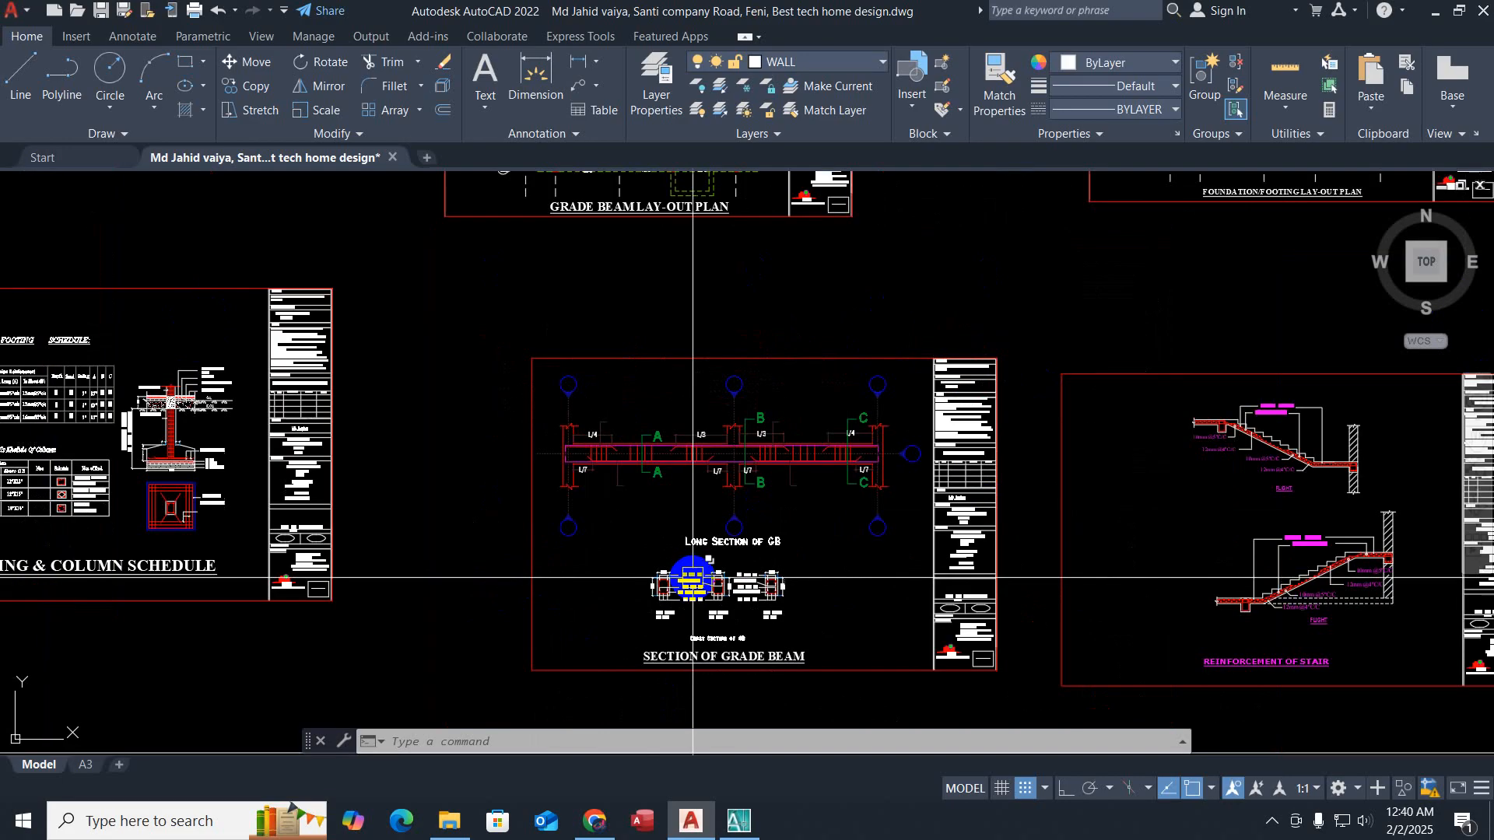
scroll(729, 590, "up", 6)
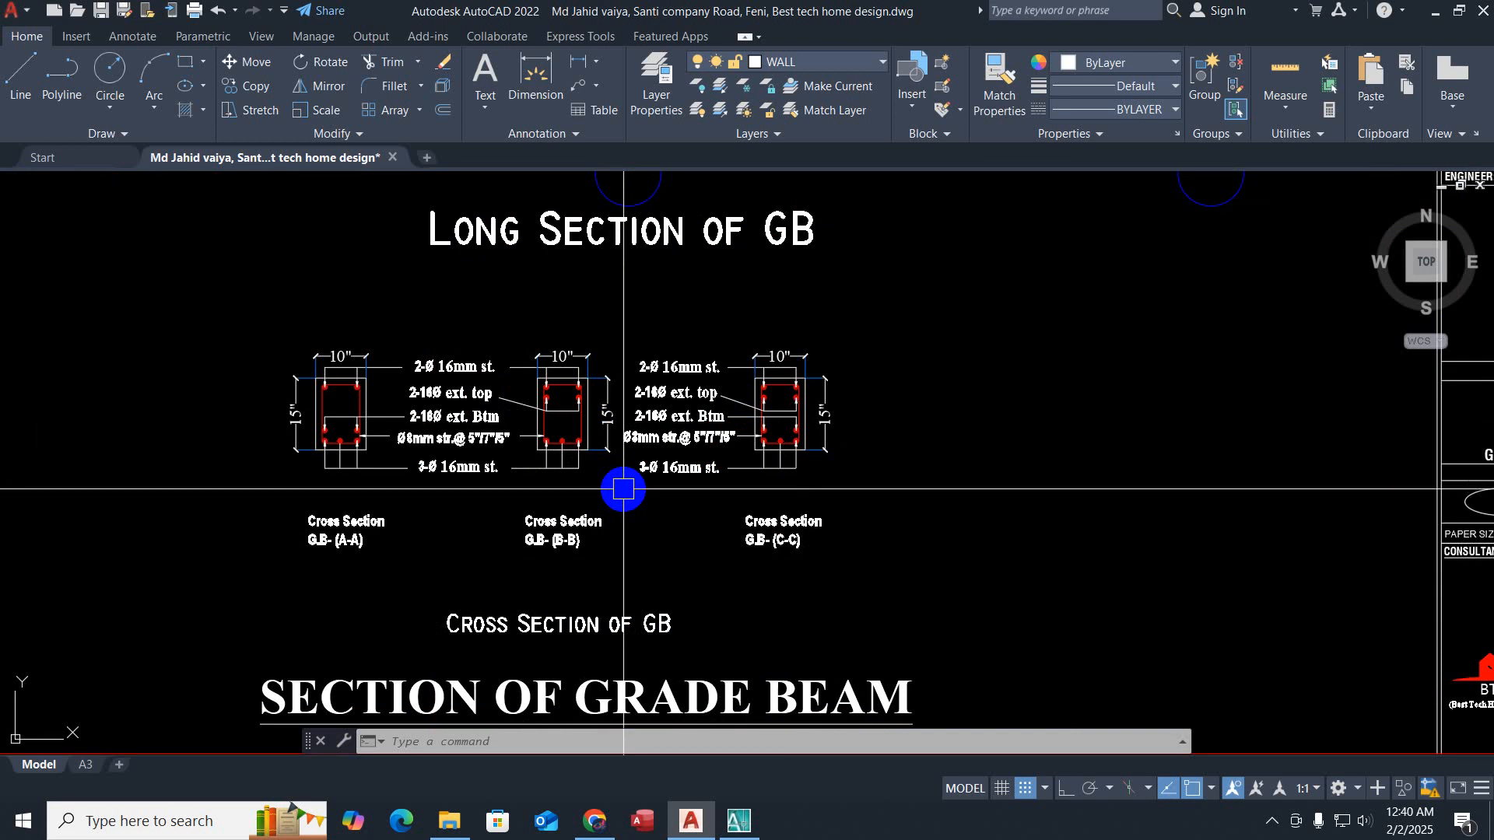
key("Escape")
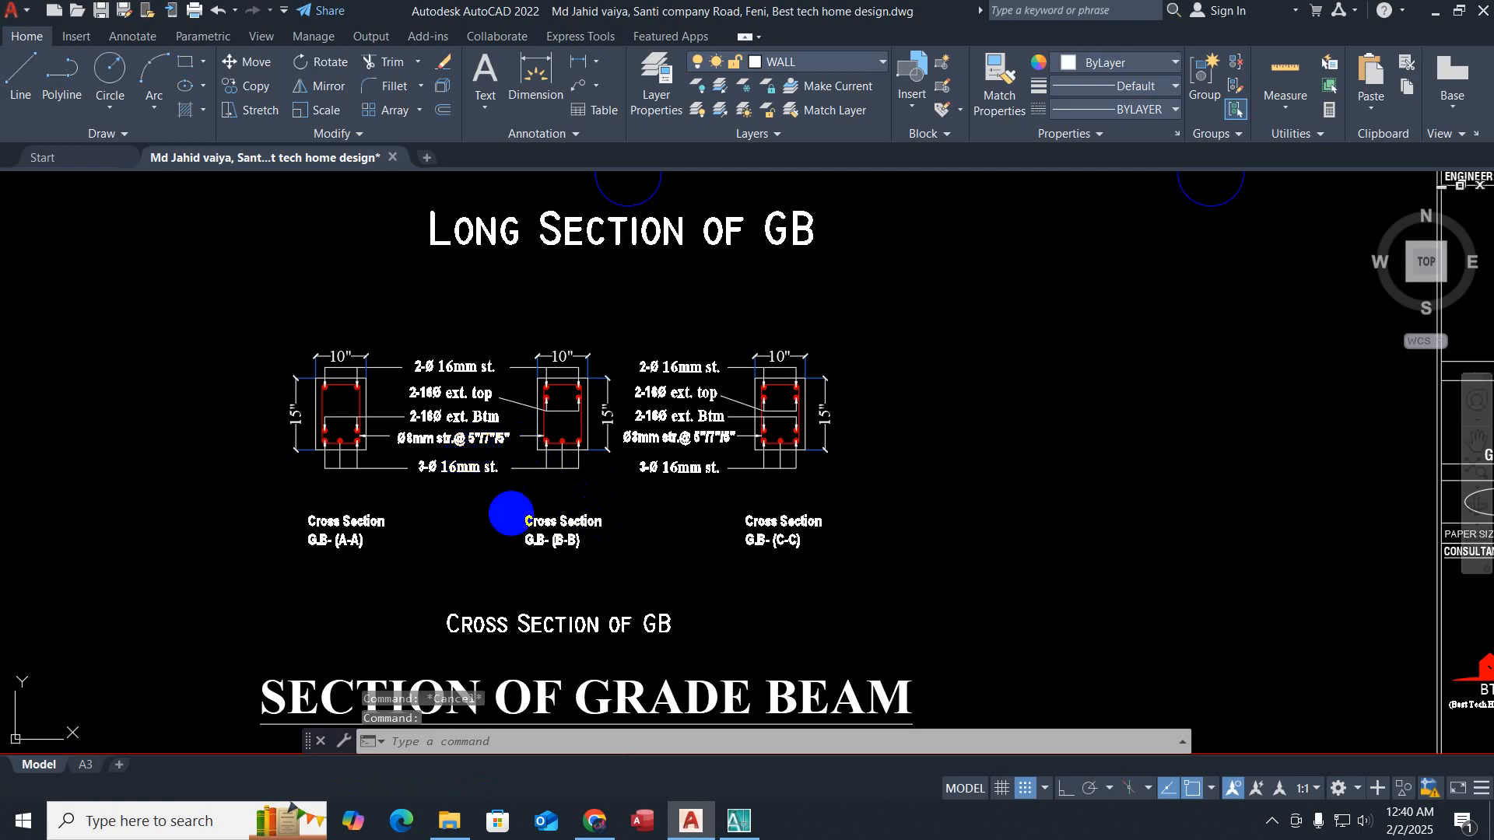
key("Escape")
Step: Examine the Cross Section of SB-1 details A-A and B-B on the slab beam section sheet
scroll(801, 513, "down", 8)
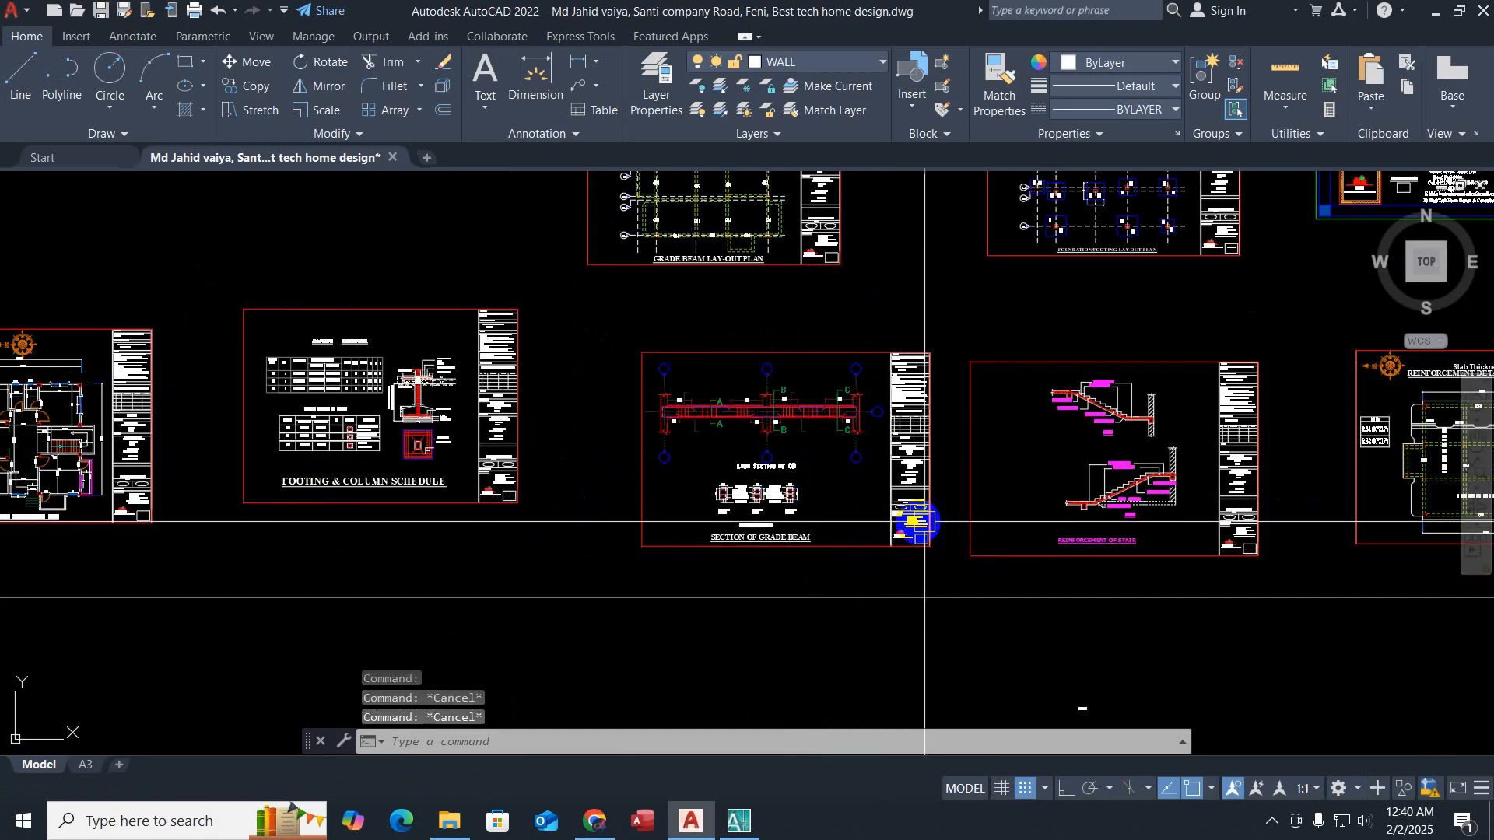
mouse_move(918, 517)
middle_mouse_down()
mouse_move(357, 622)
mouse_move(93, 493)
middle_mouse_up()
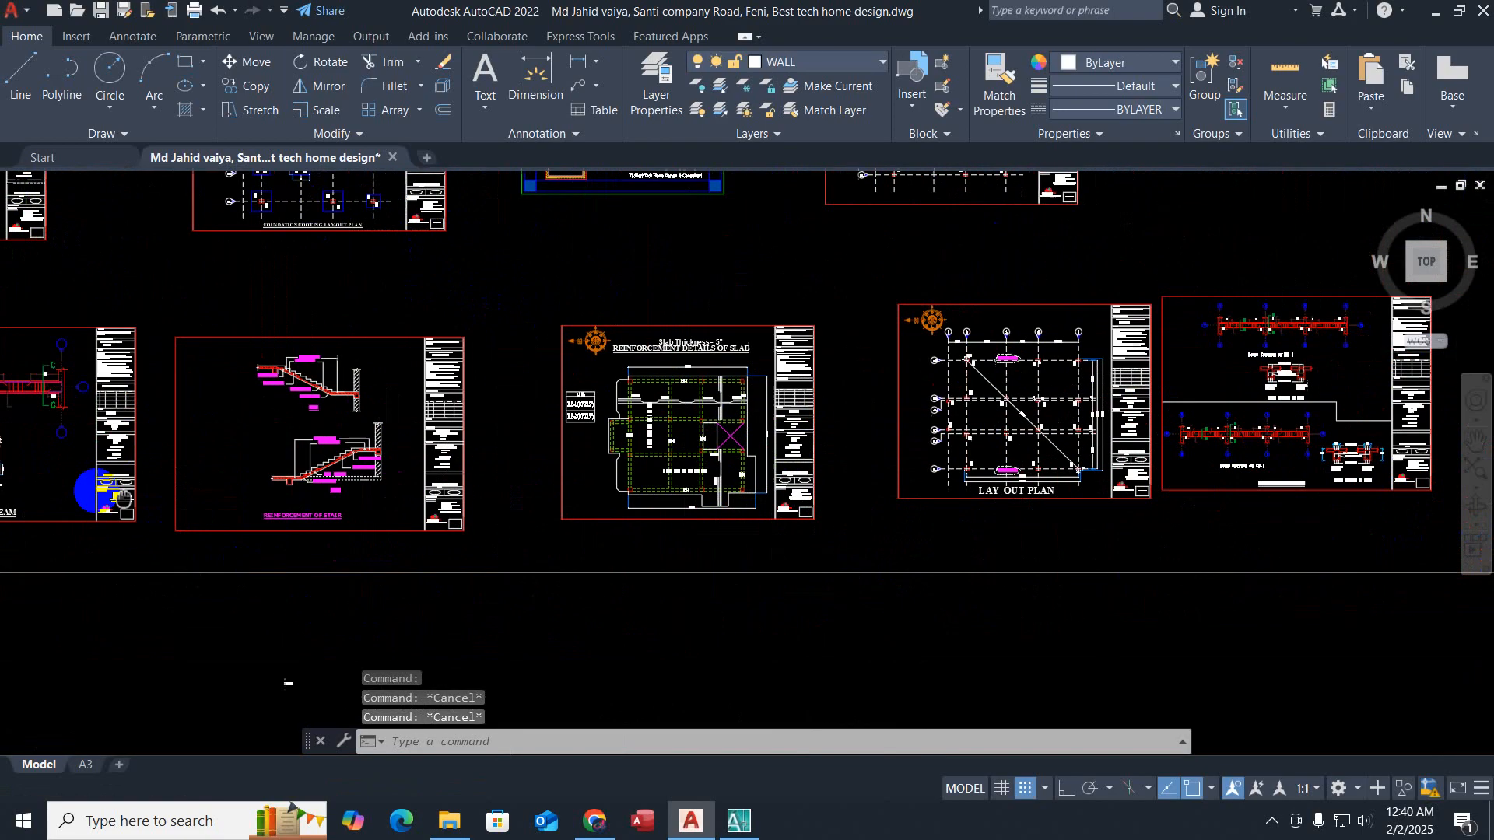
middle_click_drag(1050, 427, 557, 477)
scroll(728, 432, "up", 4)
scroll(745, 407, "up", 6)
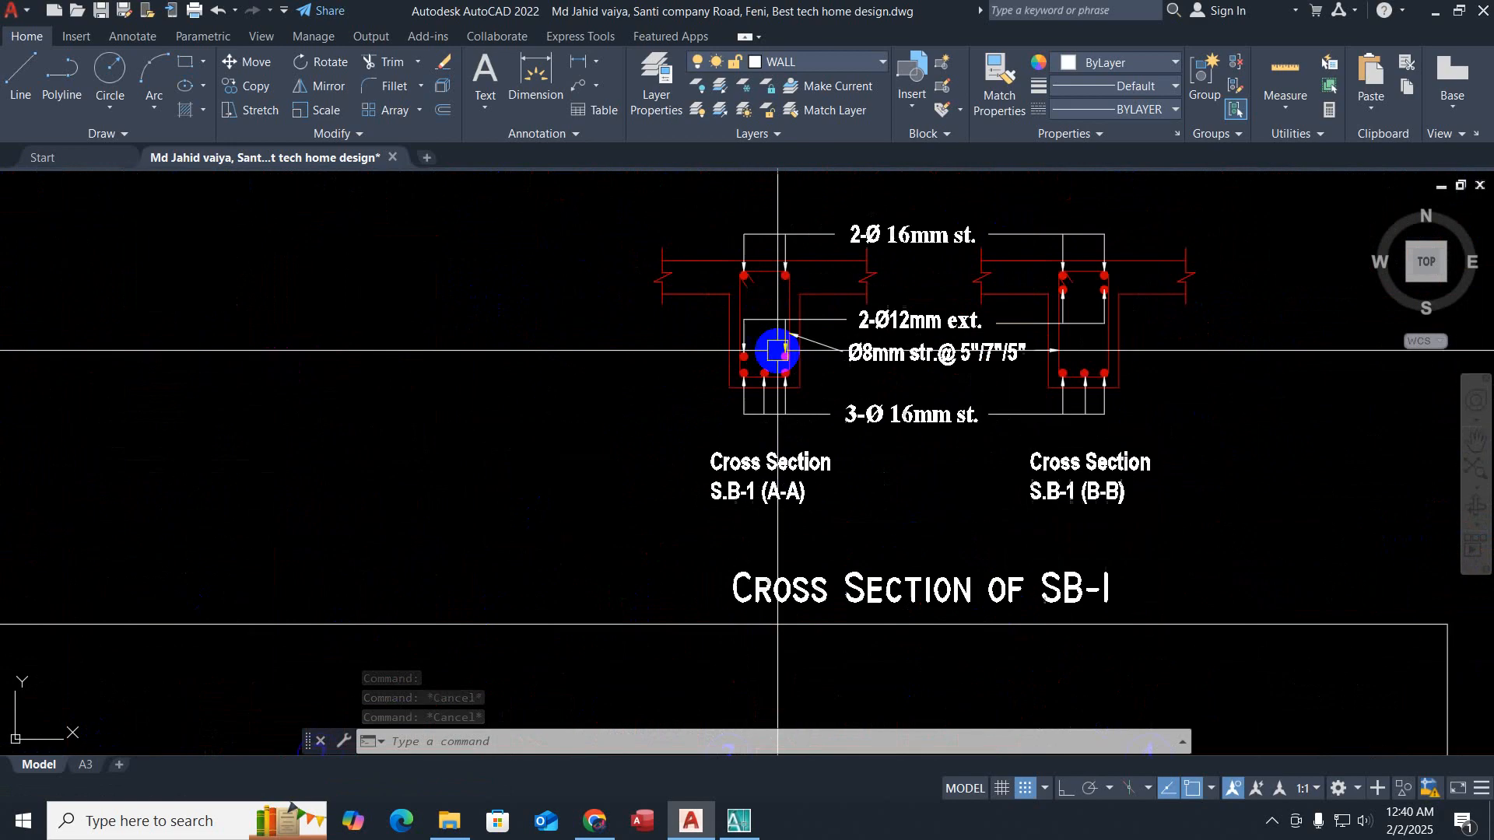
middle_click_drag(724, 393, 527, 496)
scroll(879, 370, "up", 2)
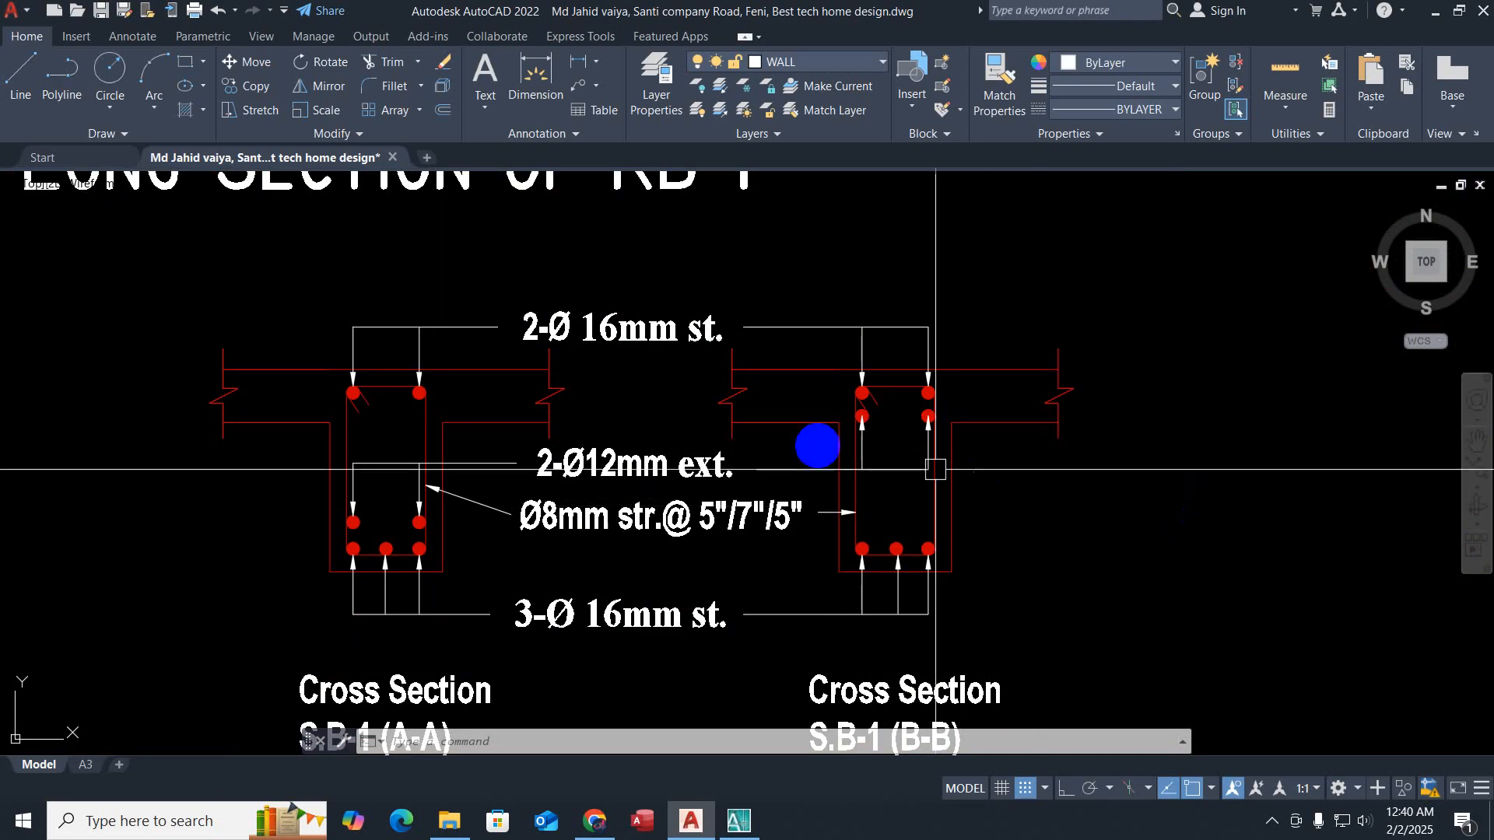
mouse_move(835, 465)
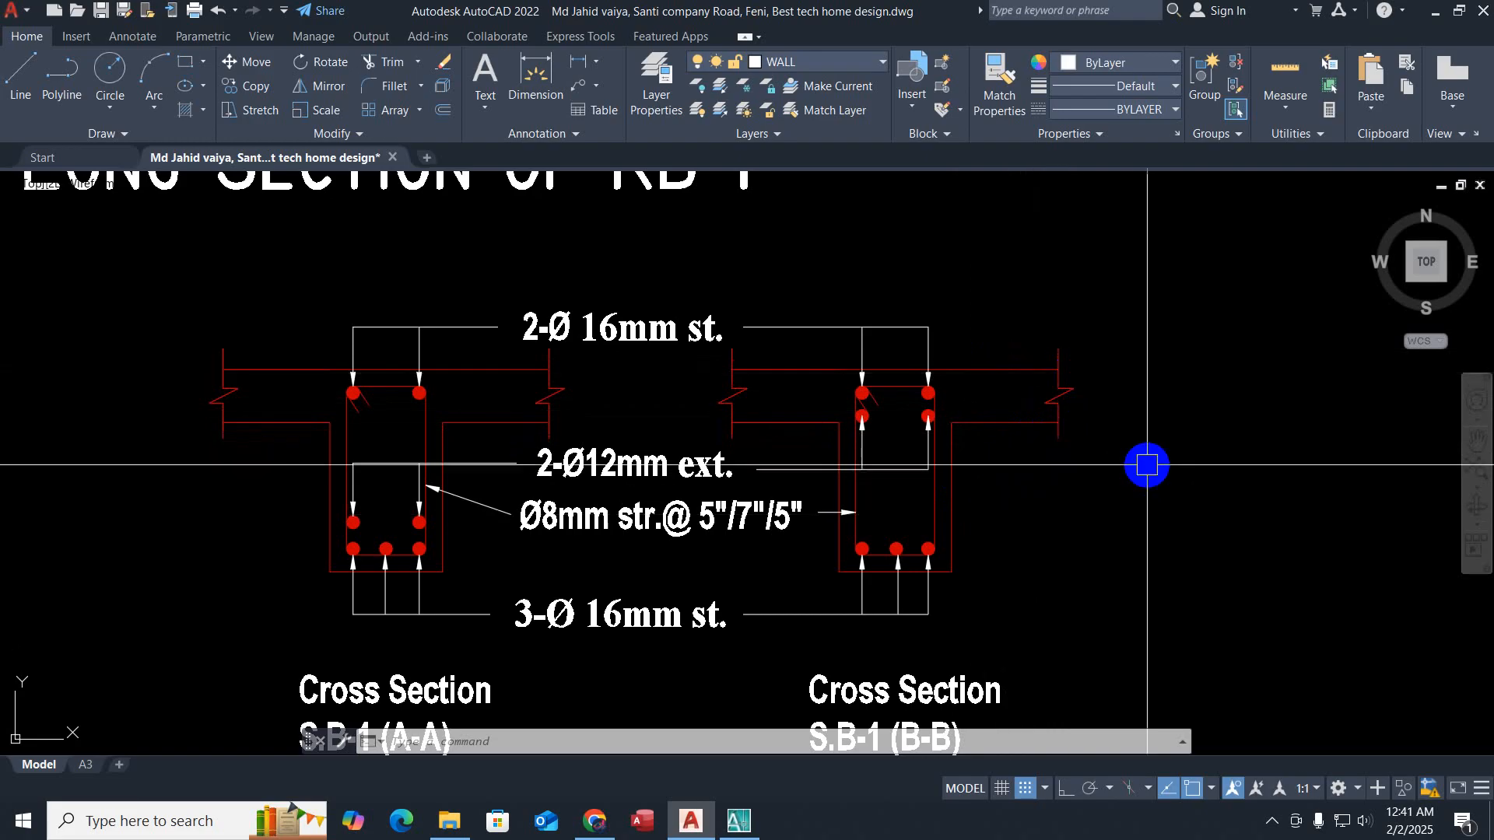
Step: Start a break-line symbol beside cross section S.B-1 (B-B) with a vertical line about 1'-6" long and a short horizontal segment
key("Escape")
key("Escape")
key("Escape")
type("l")
key("Return")
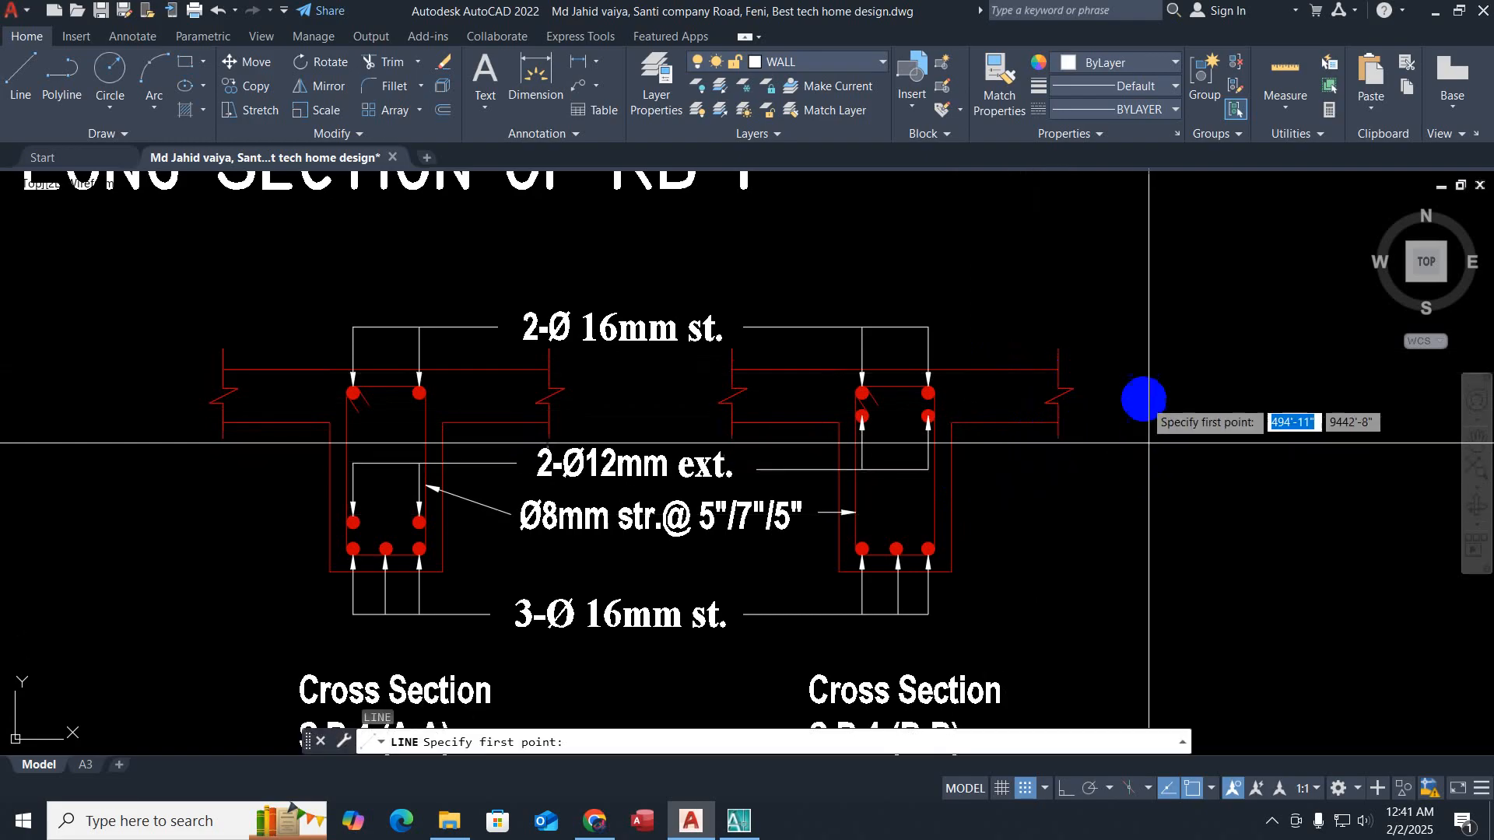
left_click(1144, 403)
key("F8")
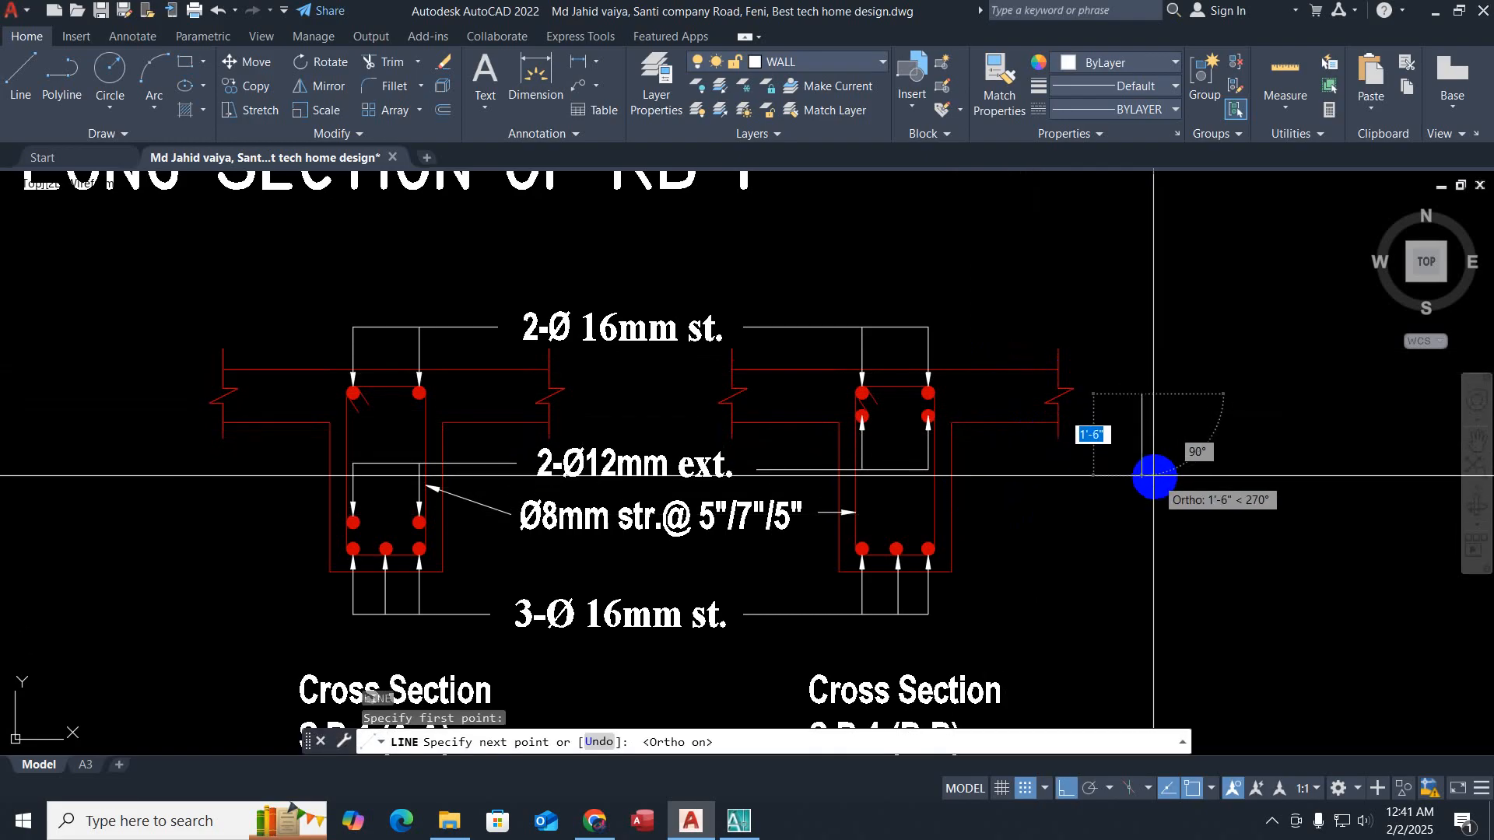
left_click(1173, 472)
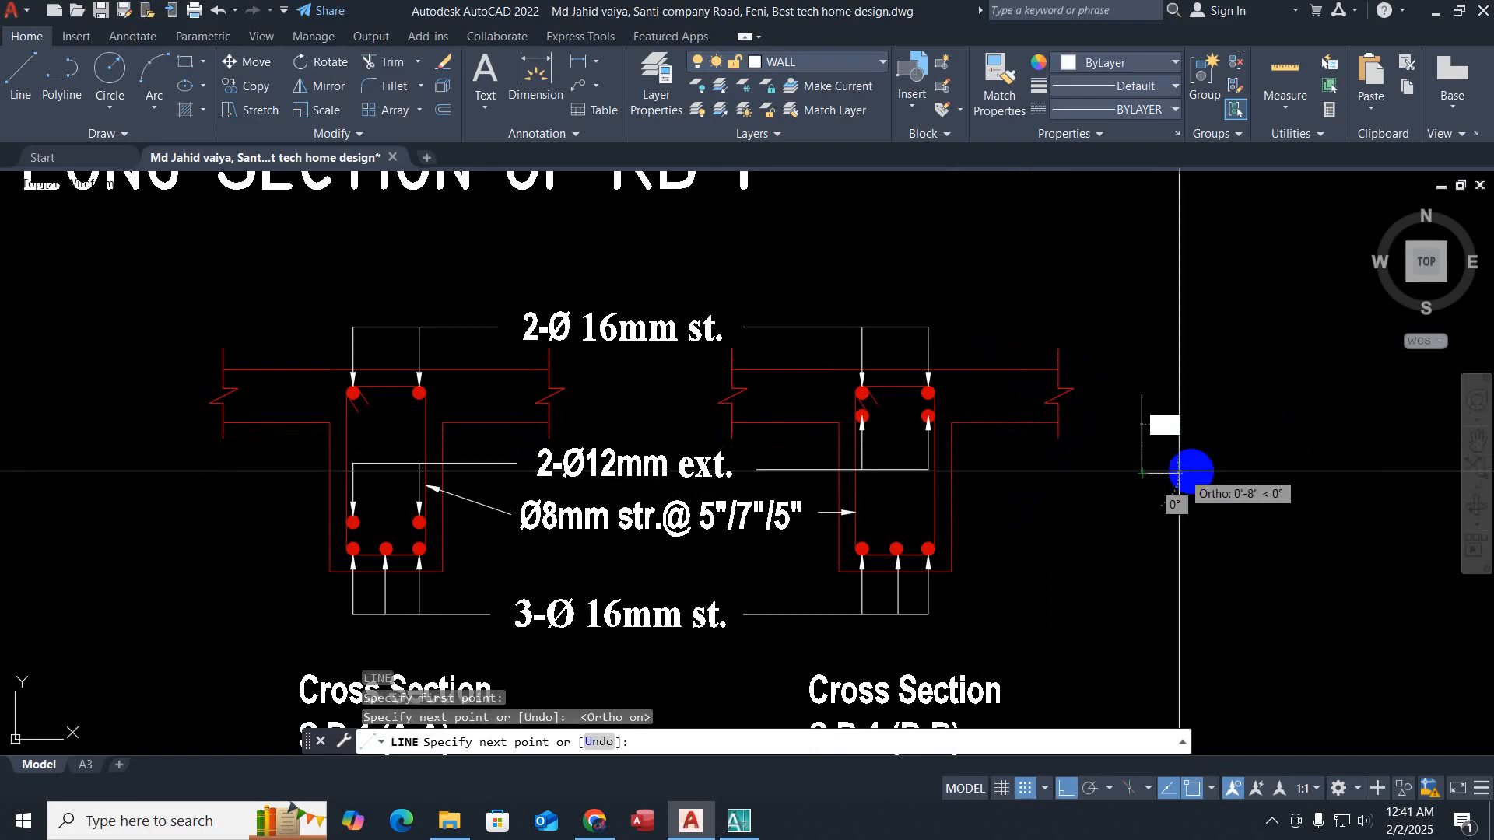
left_click(1220, 480)
Step: Complete the break-line symbol with Ortho off, adding a diagonal segment, a short horizontal return and a vertical line downward
key("F8")
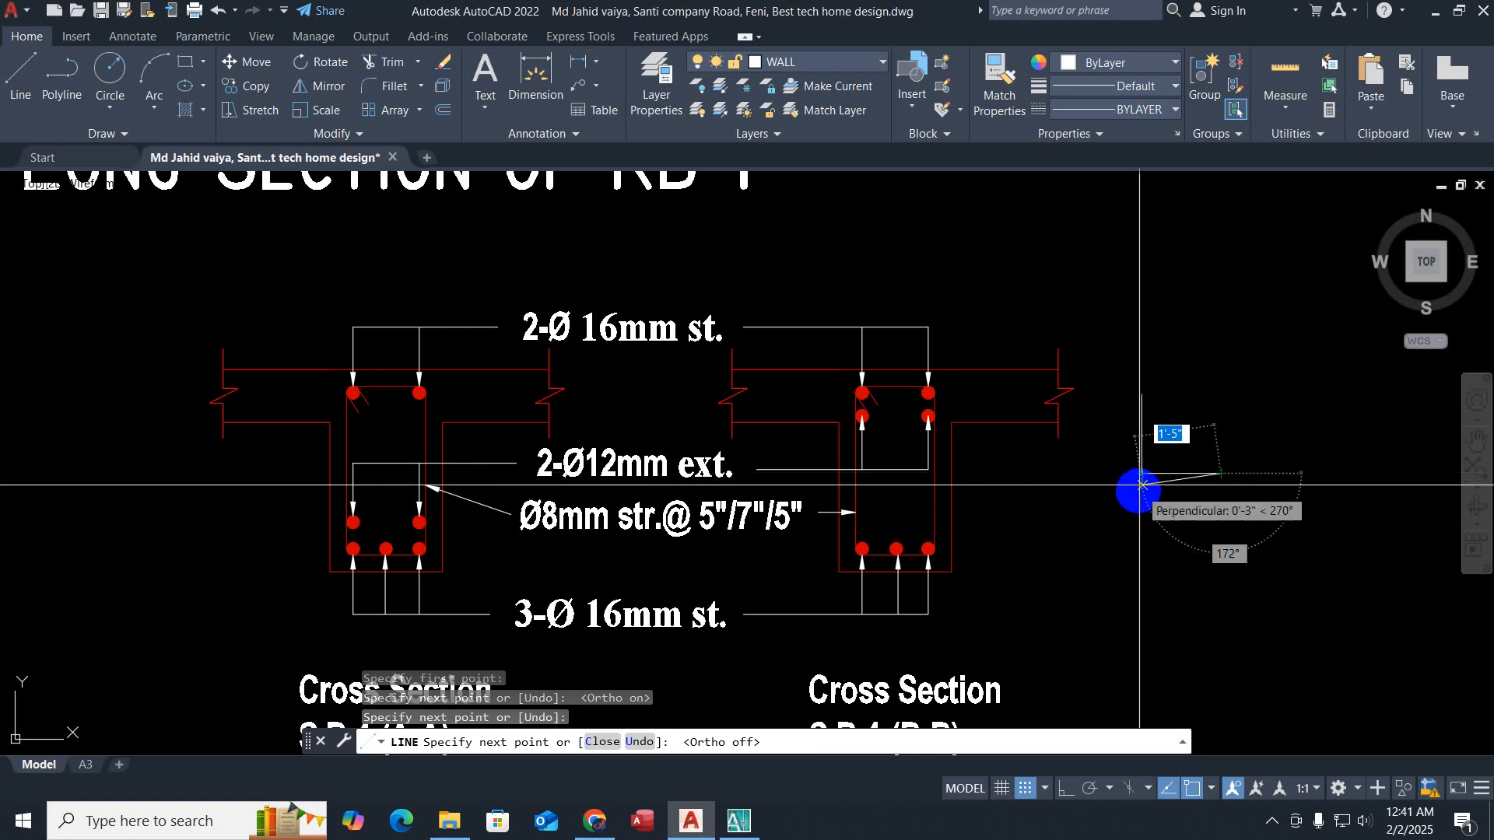
left_click(1100, 511)
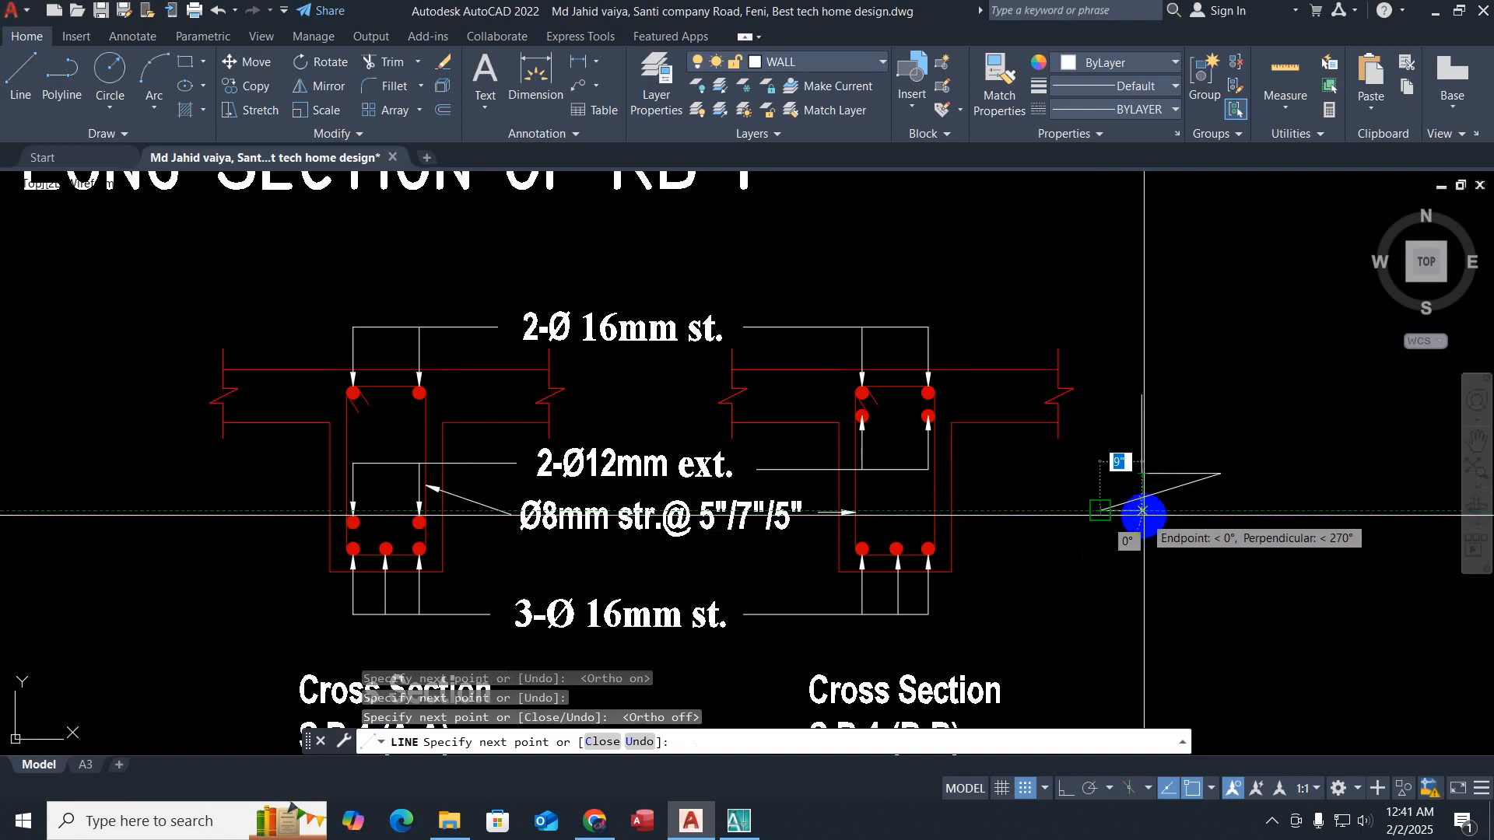
left_click(1141, 512)
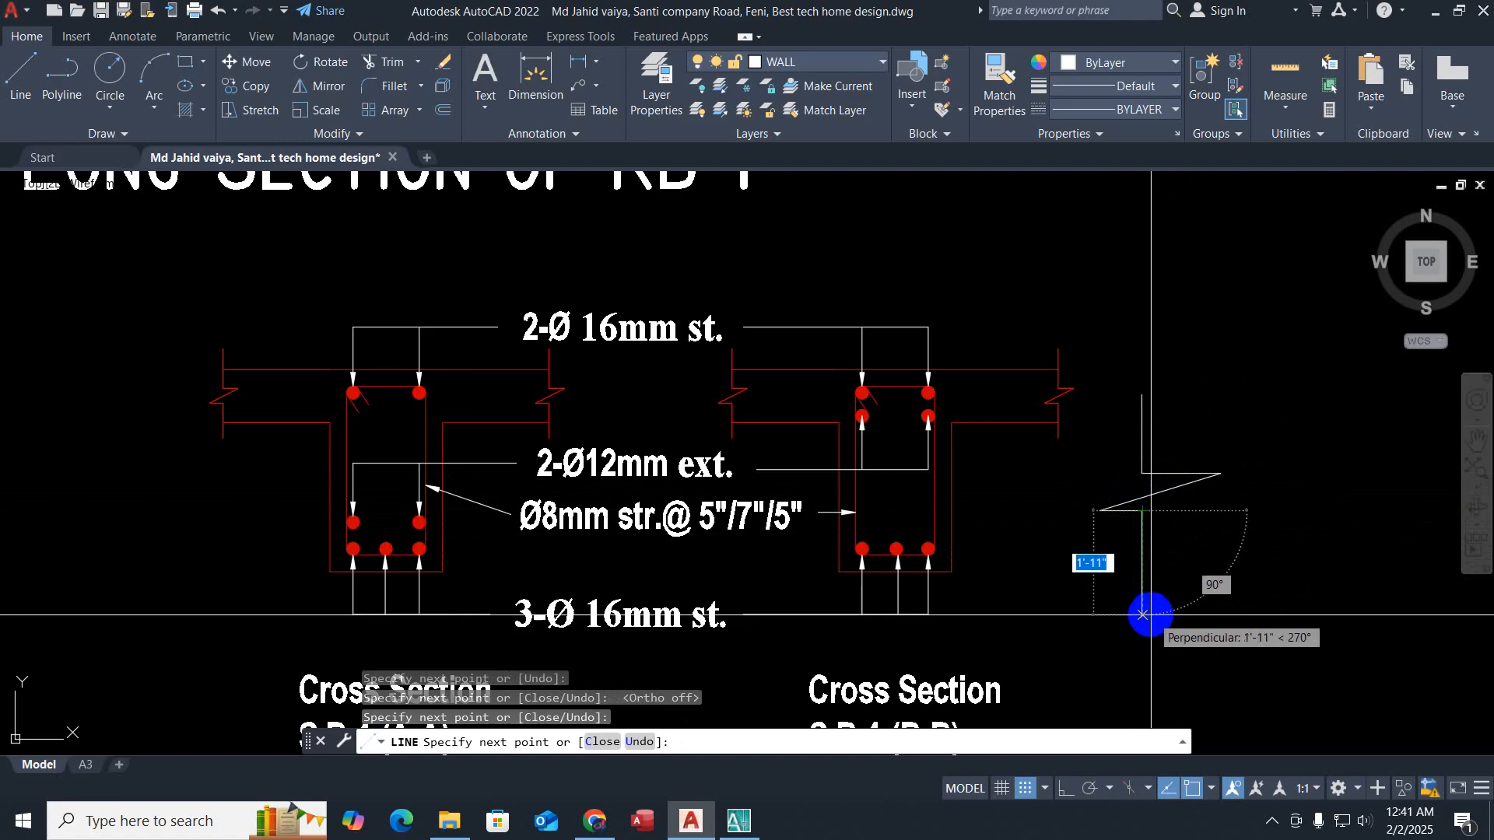
left_click(1142, 591)
key("Return")
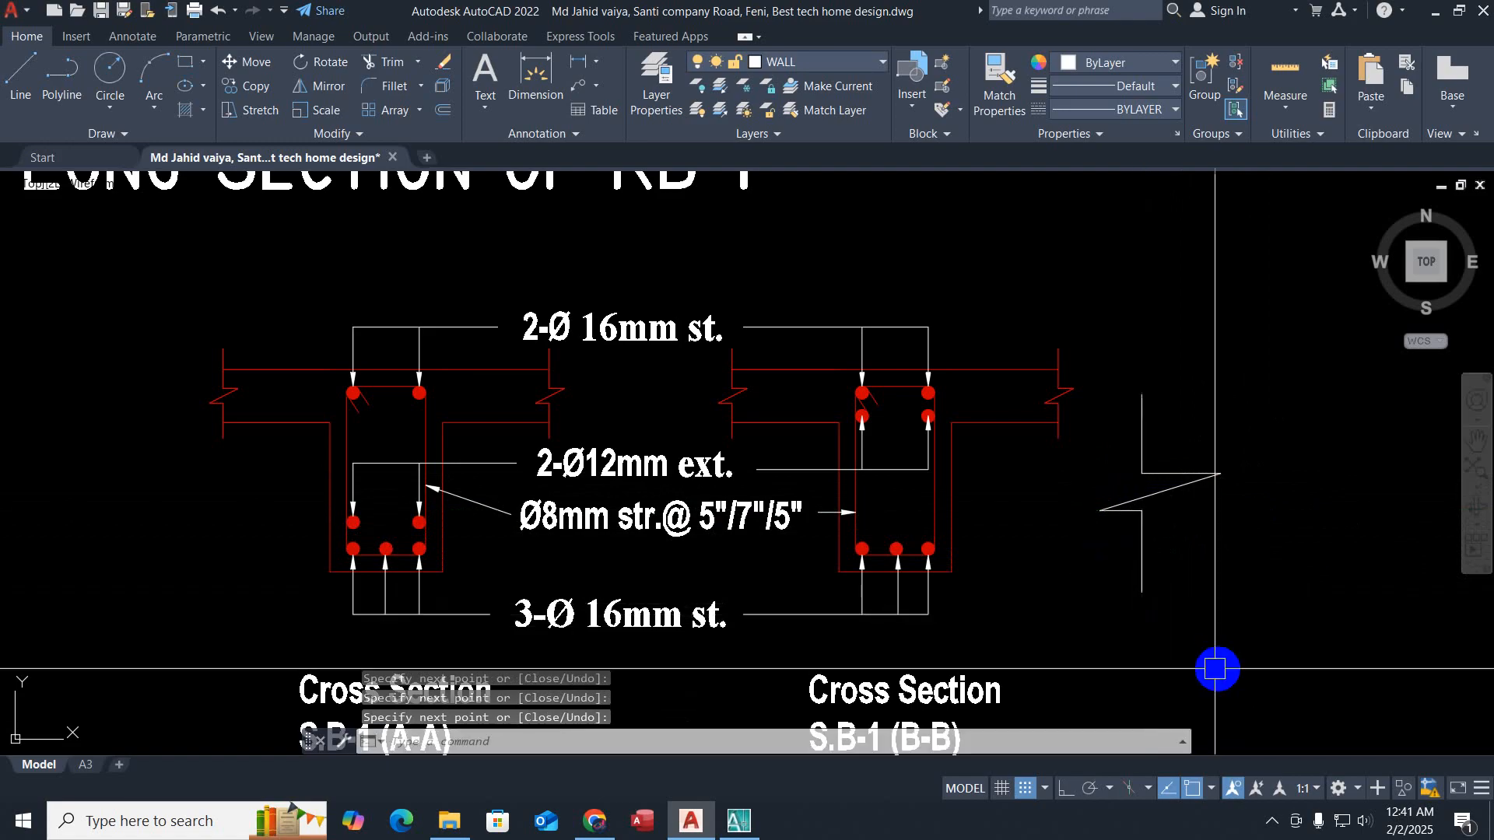
key("Escape")
key("Escape")
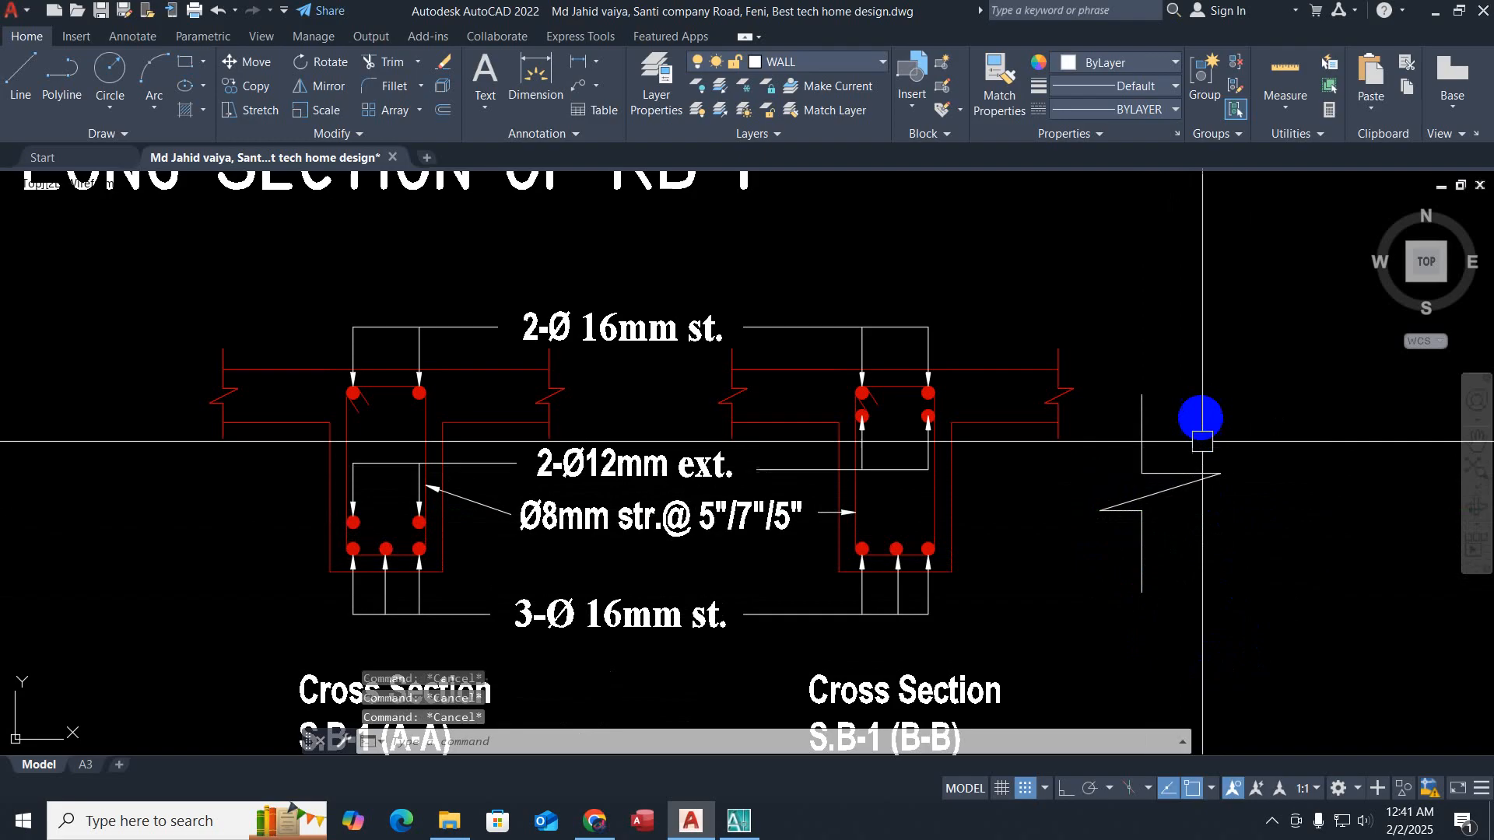
Step: Erase the sample break-line symbol beside cross section S.B-1 (B-B)
left_click(1199, 399)
left_click(1123, 574)
key("Delete")
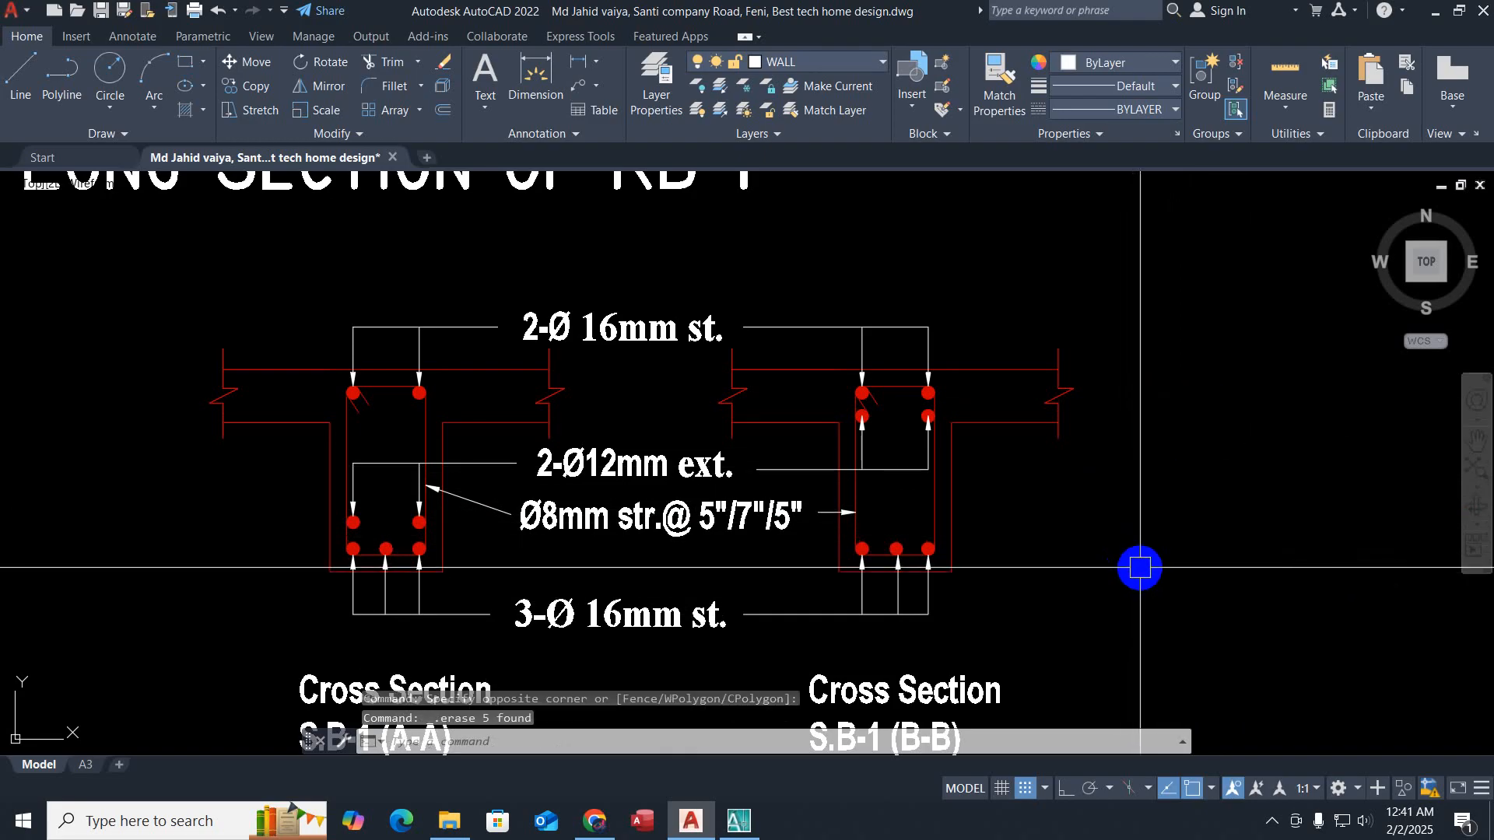
key("Escape")
key("Escape")
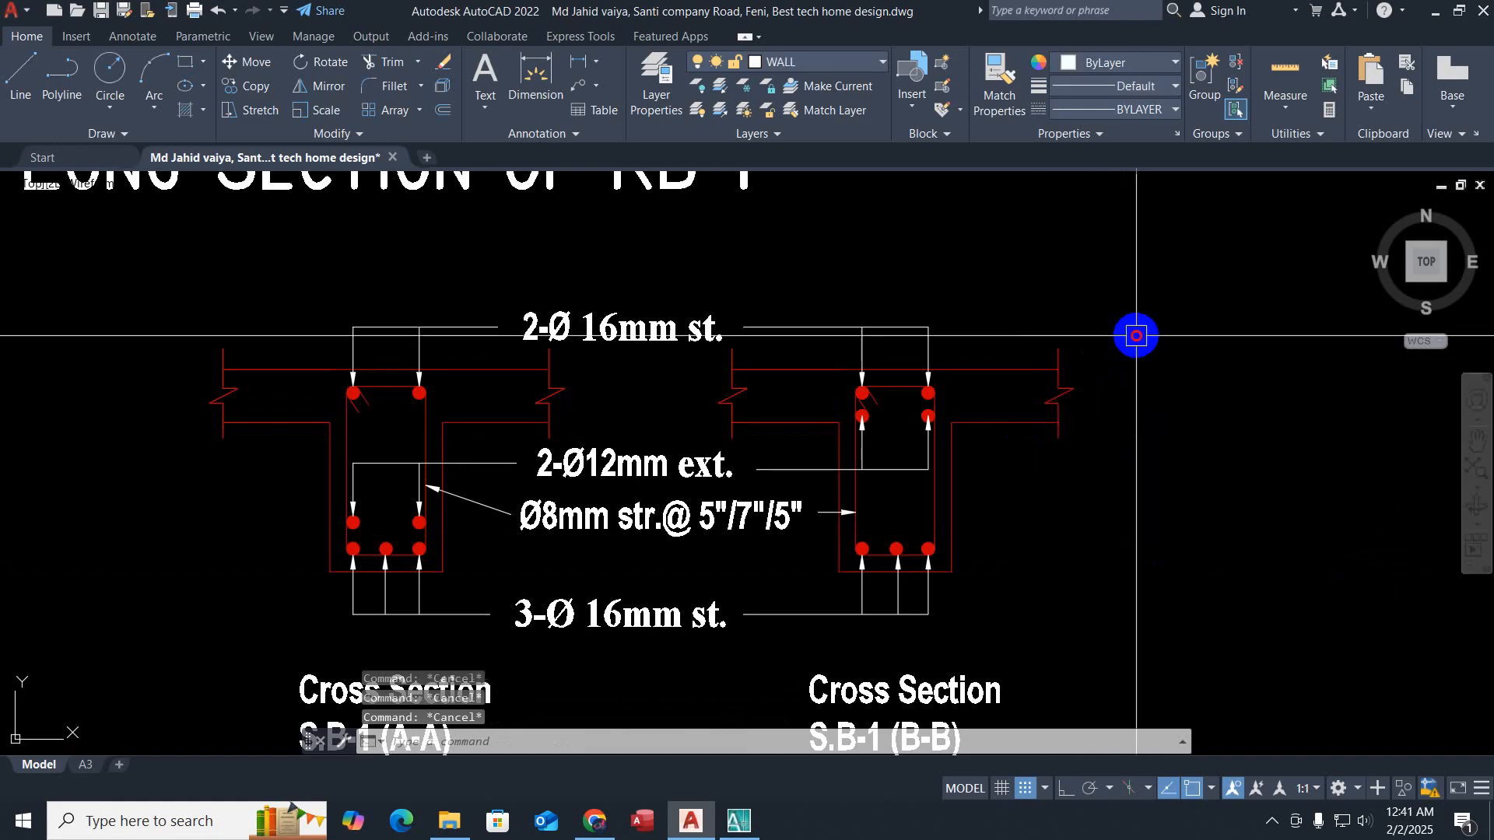
Step: Select the slab lines and break symbol beside beam S.B-1 (B-B) to inspect them, and clear the selection
left_click(1135, 336)
left_click(1040, 450)
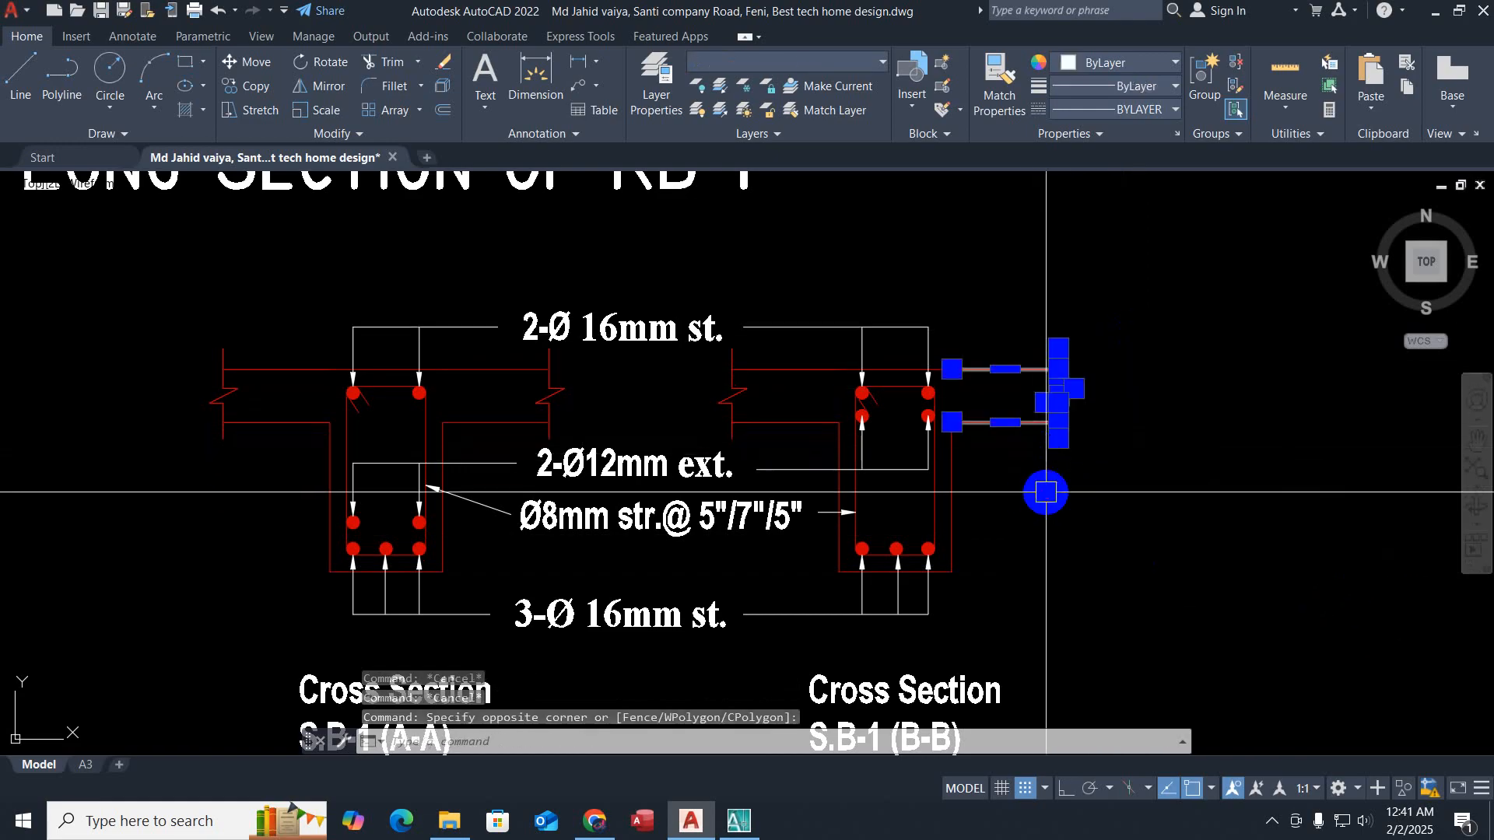
key("Escape")
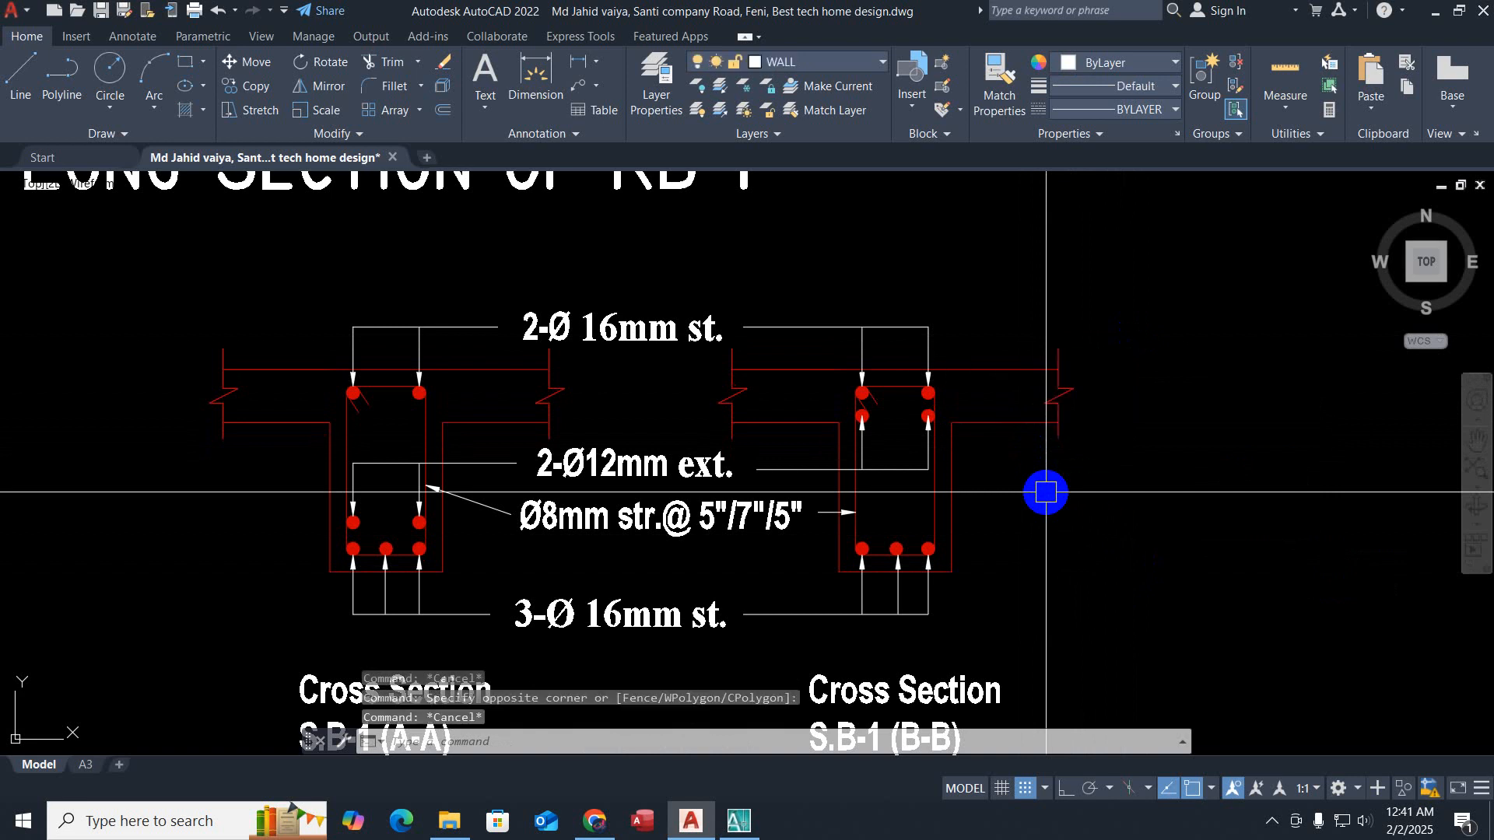
key("Escape")
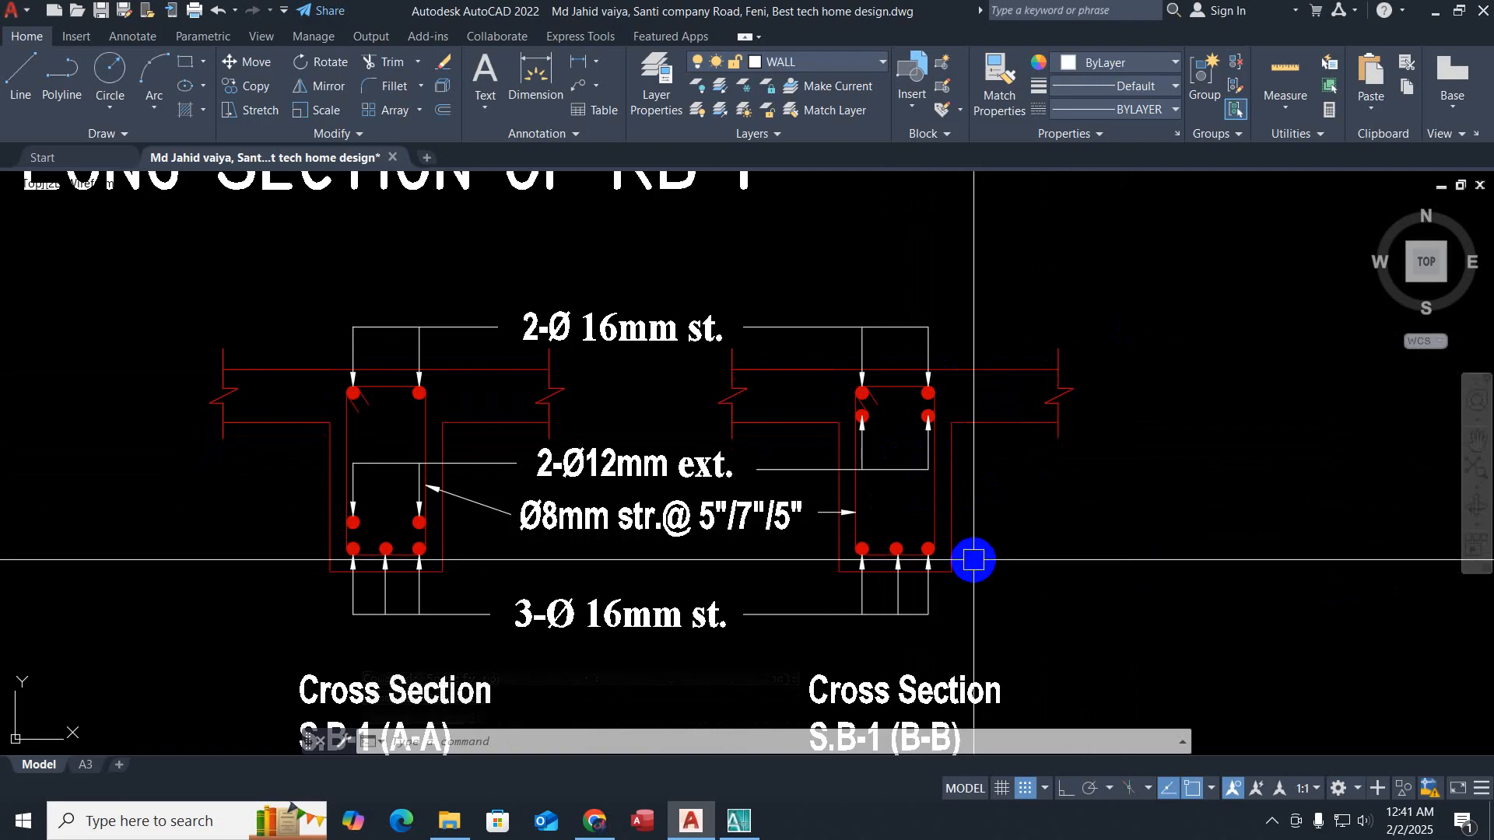
Step: Compare the grade beam's A-A cross section with the slab beam cross sections under the Long Section of RB-1
scroll(973, 559, "down", 8)
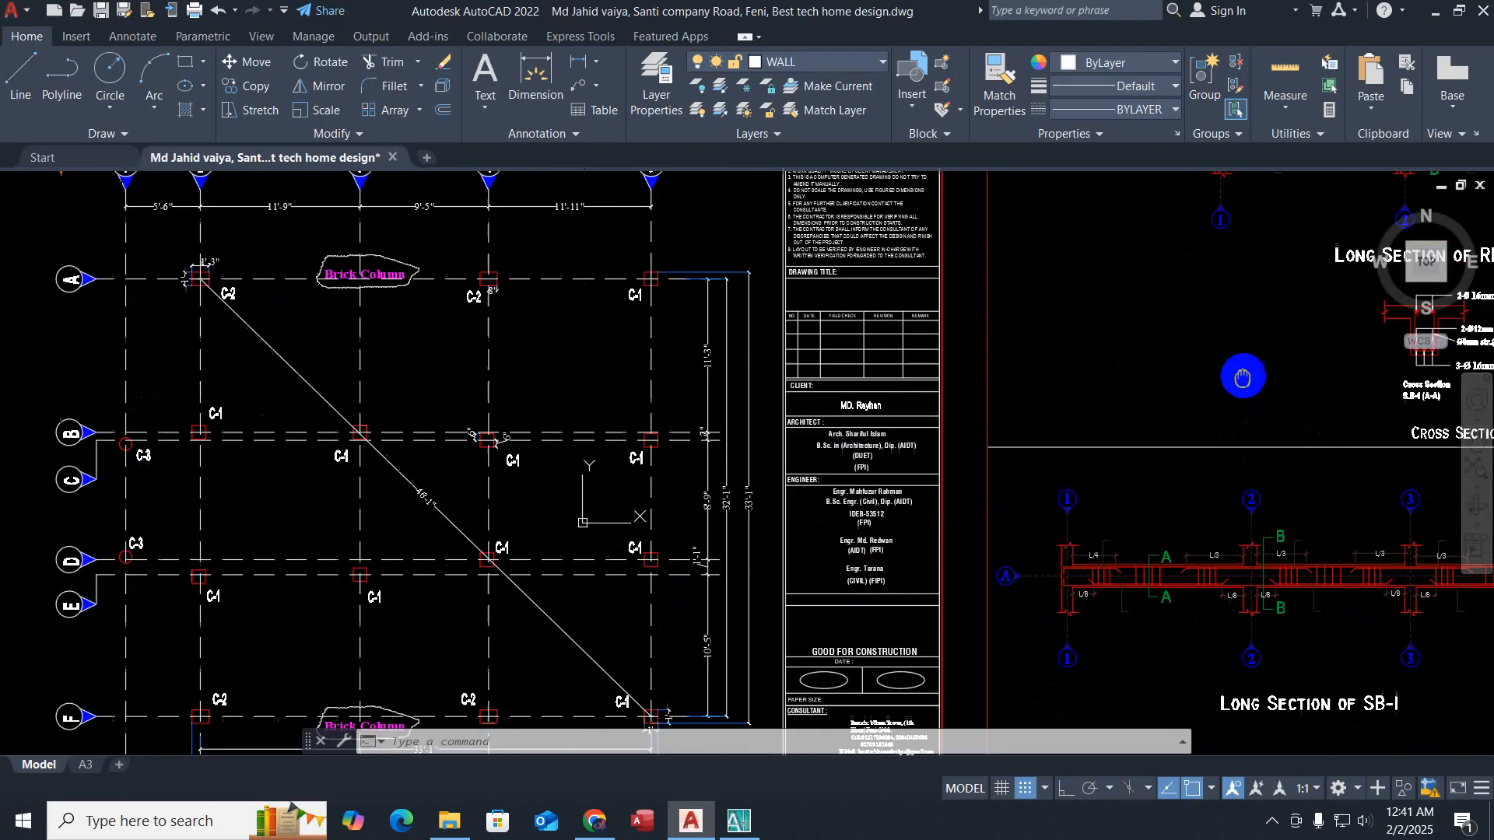
middle_click_drag(626, 549, 1427, 512)
middle_click_drag(734, 617, 1412, 540)
scroll(718, 523, "up", 10)
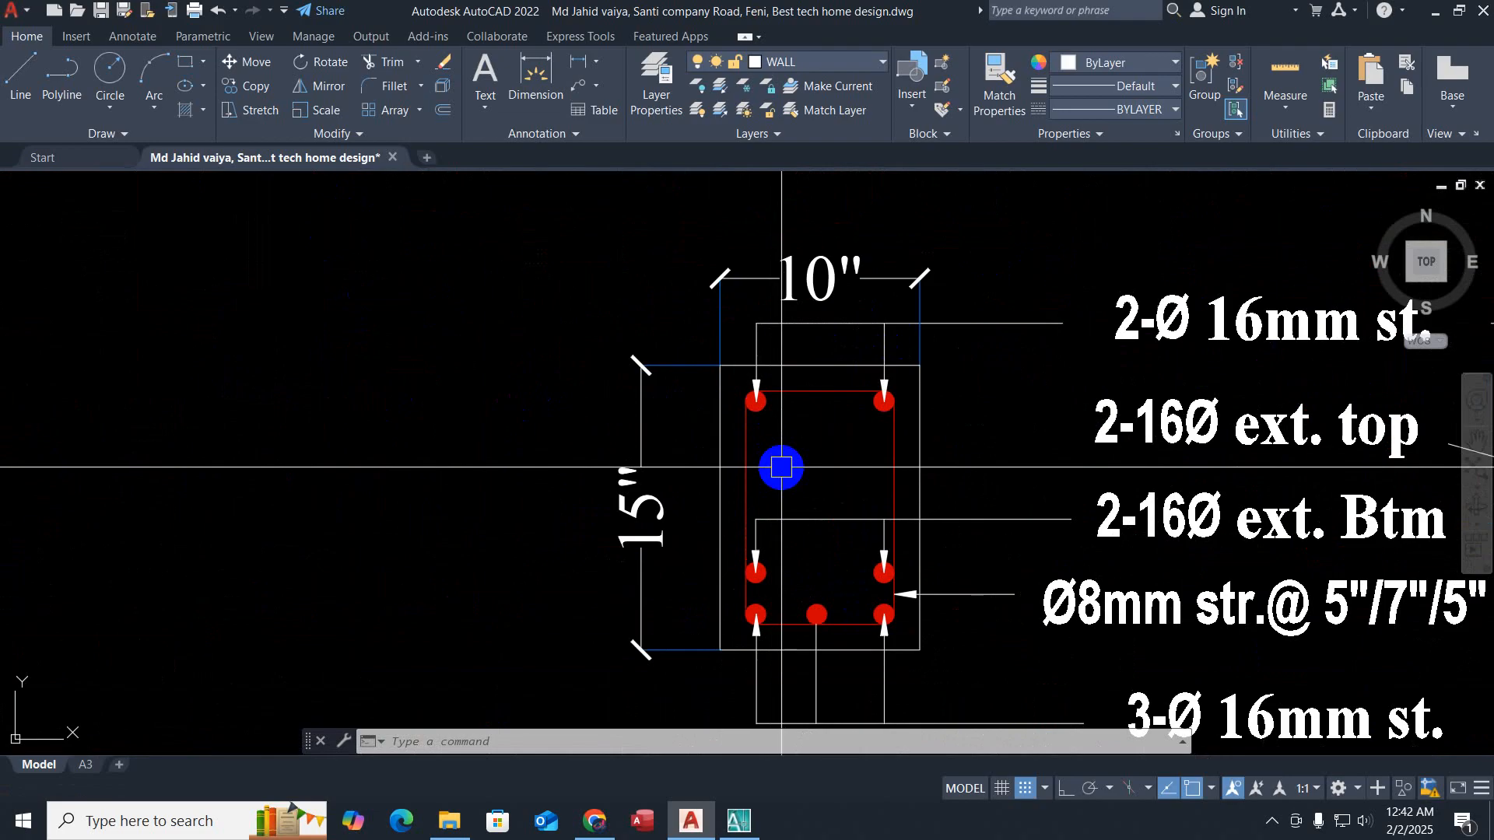
scroll(834, 487, "down", 7)
middle_click_drag(902, 517, 166, 530)
scroll(417, 529, "down", 5)
middle_click_drag(788, 529, 59, 566)
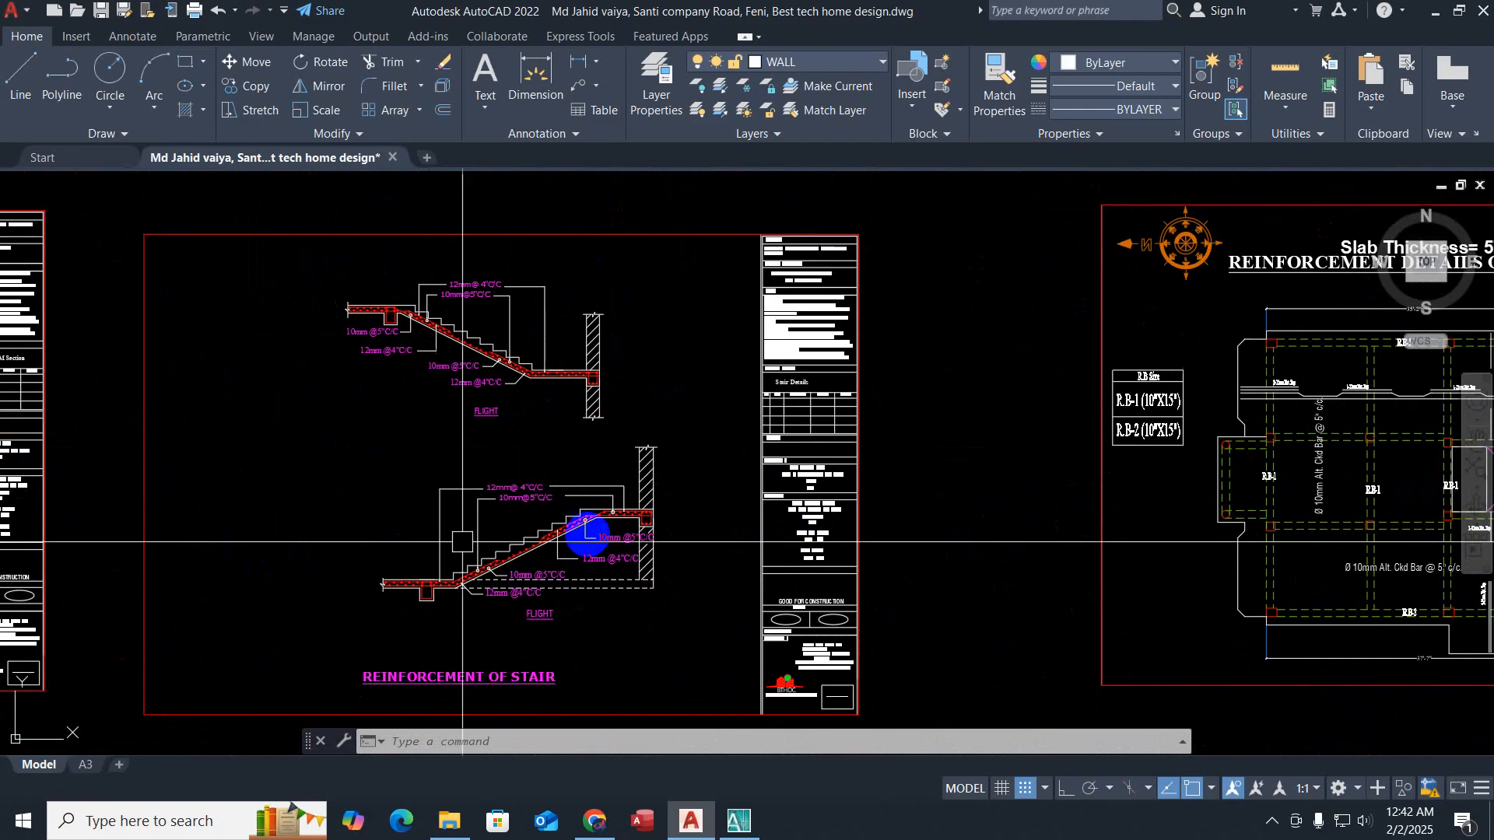
scroll(607, 534, "down", 5)
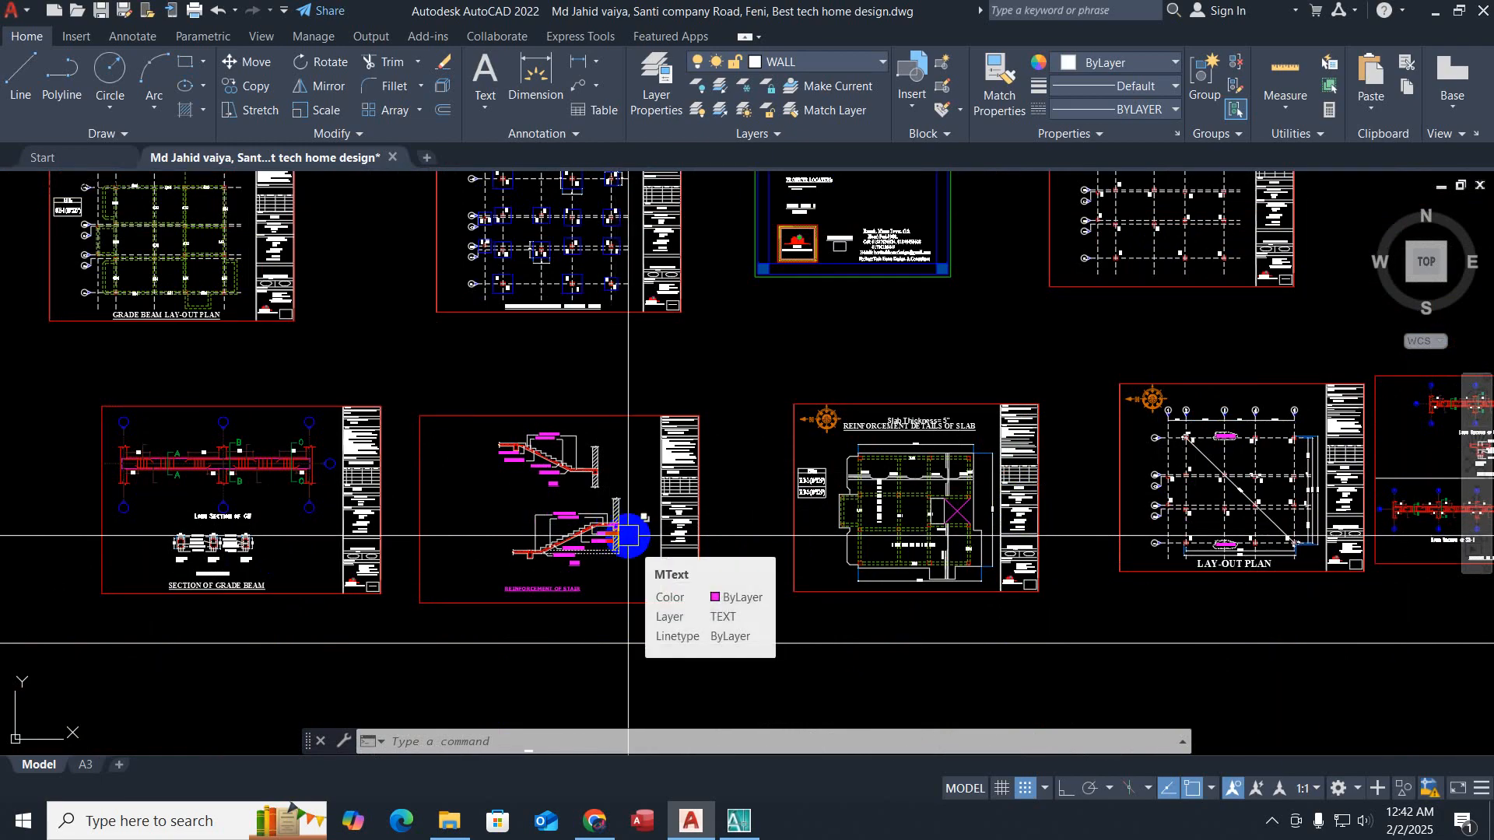
middle_click_drag(903, 526, 314, 535)
scroll(945, 464, "up", 10)
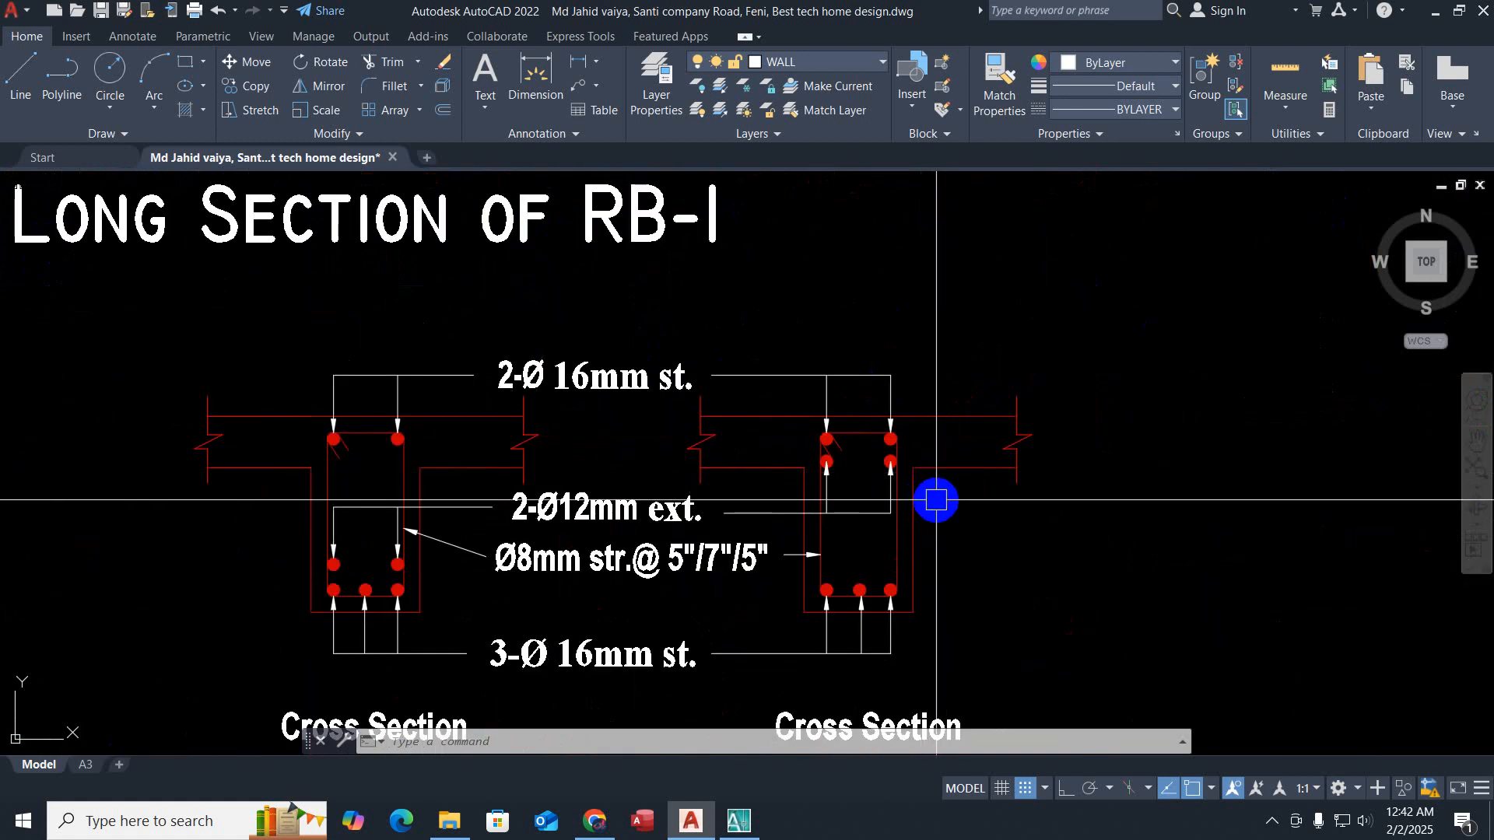
scroll(936, 500, "down", 8)
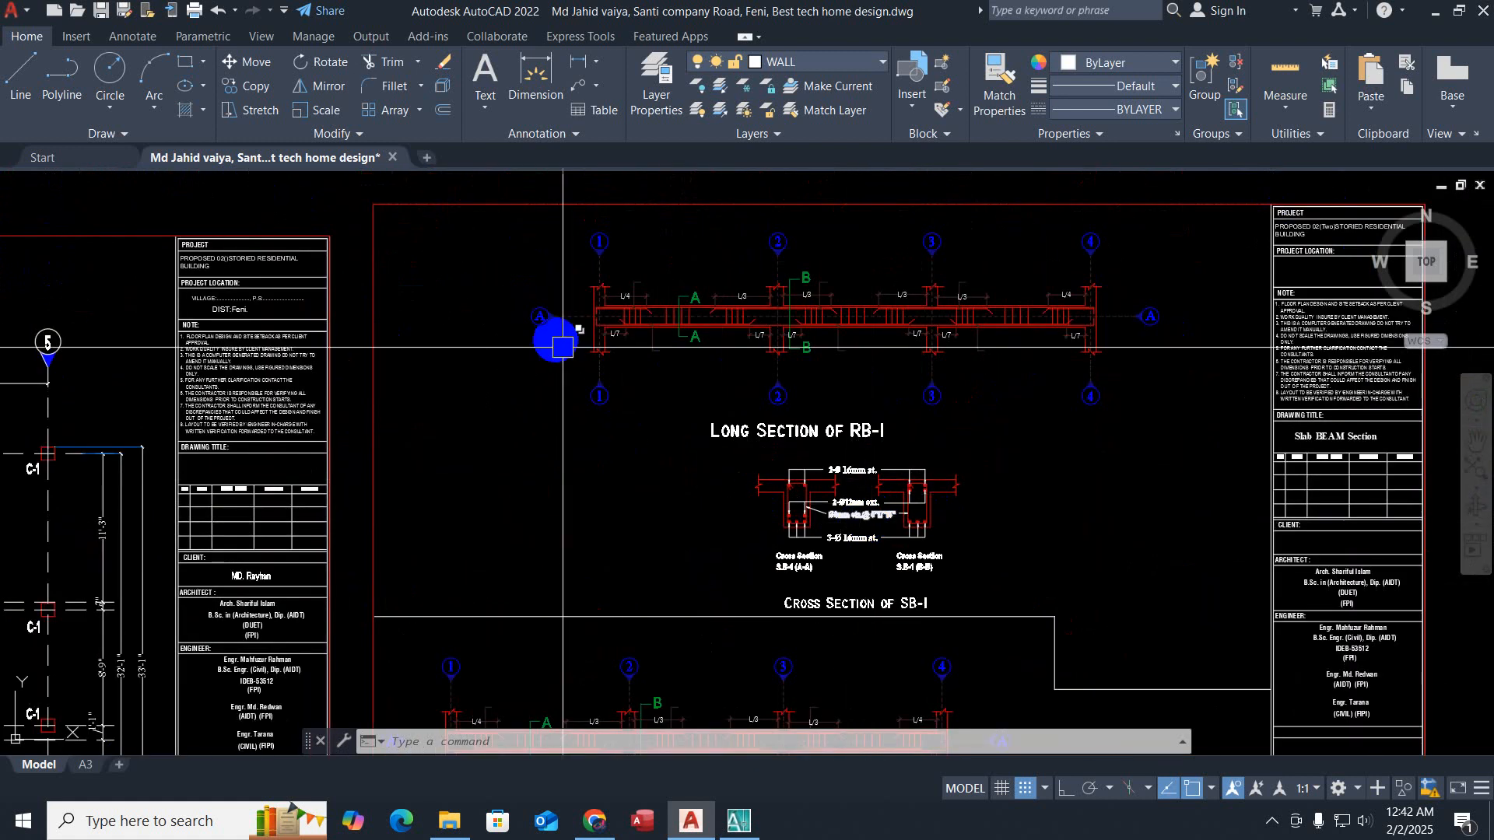
Step: Examine the Long Section of RB-1 and the bar arrangement in cross sections S.B-1 (A-A) and S.B-1 (B-B)
scroll(629, 294, "up", 5)
scroll(629, 294, "up", 6)
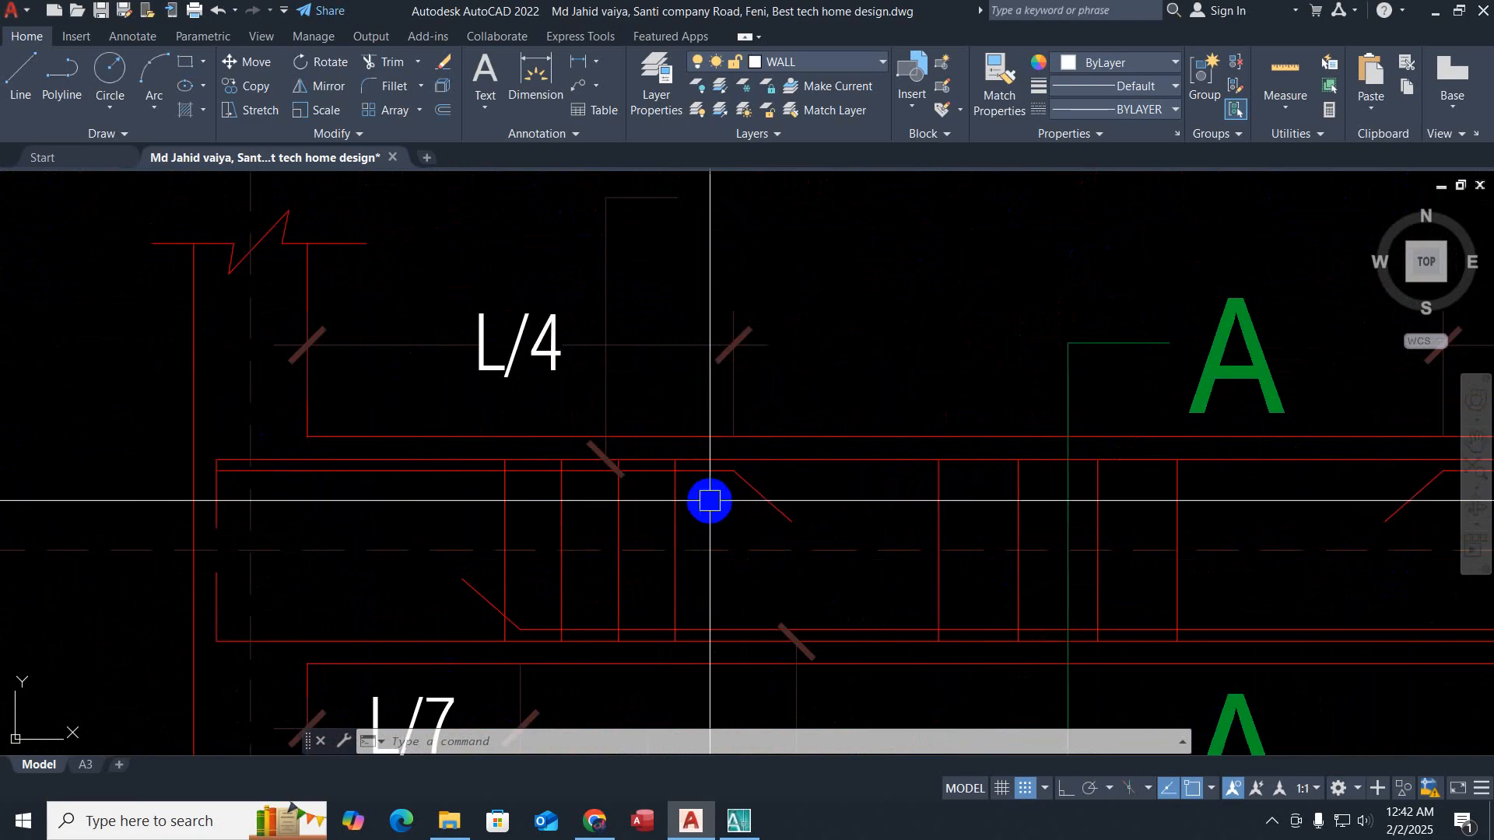
scroll(710, 501, "down", 7)
middle_click_drag(743, 591, 548, 280)
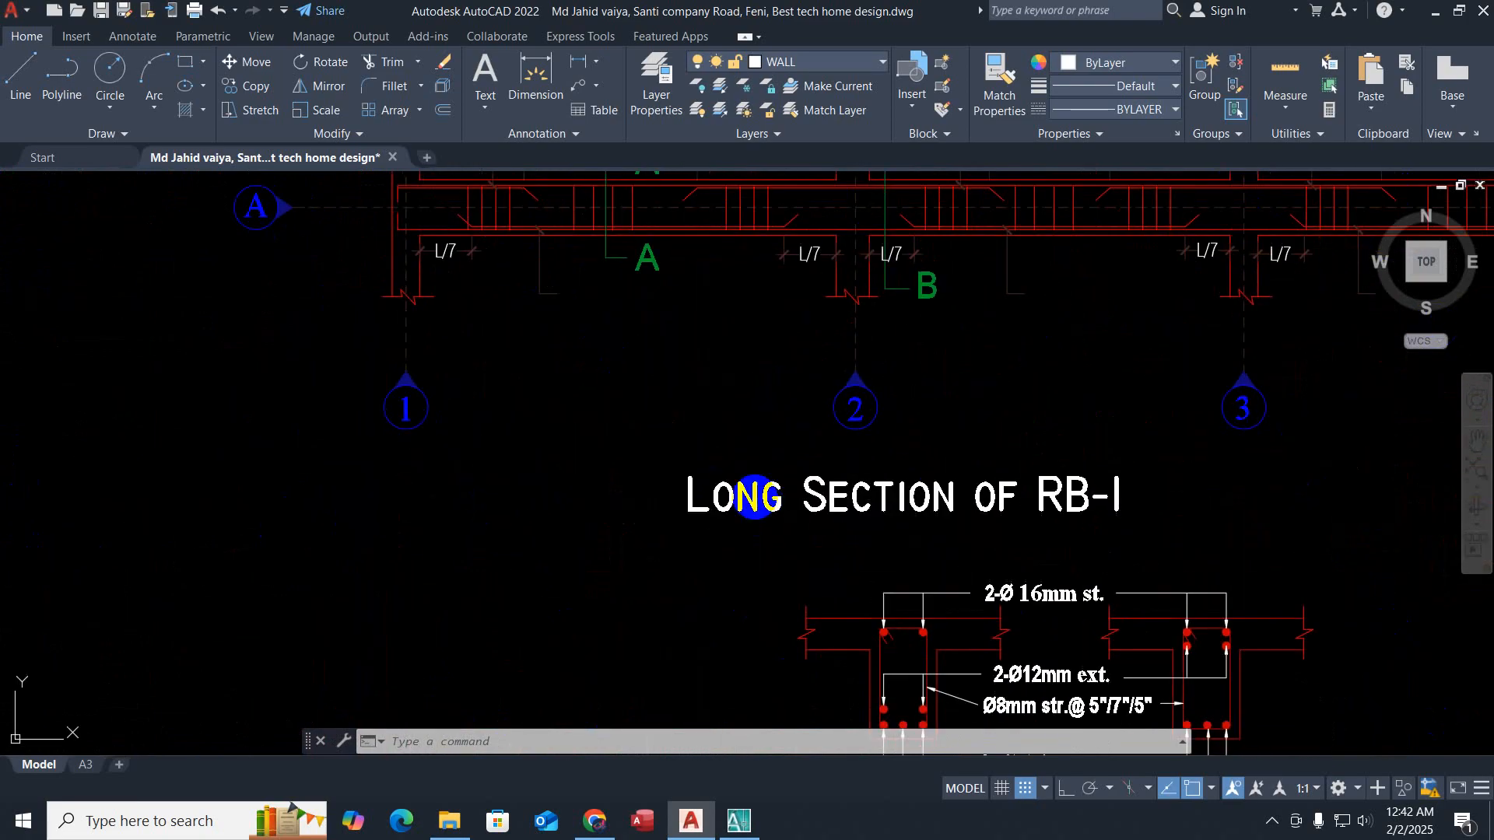
middle_click_drag(754, 498, 530, 185)
scroll(1003, 387, "up", 5)
scroll(985, 460, "down", 5)
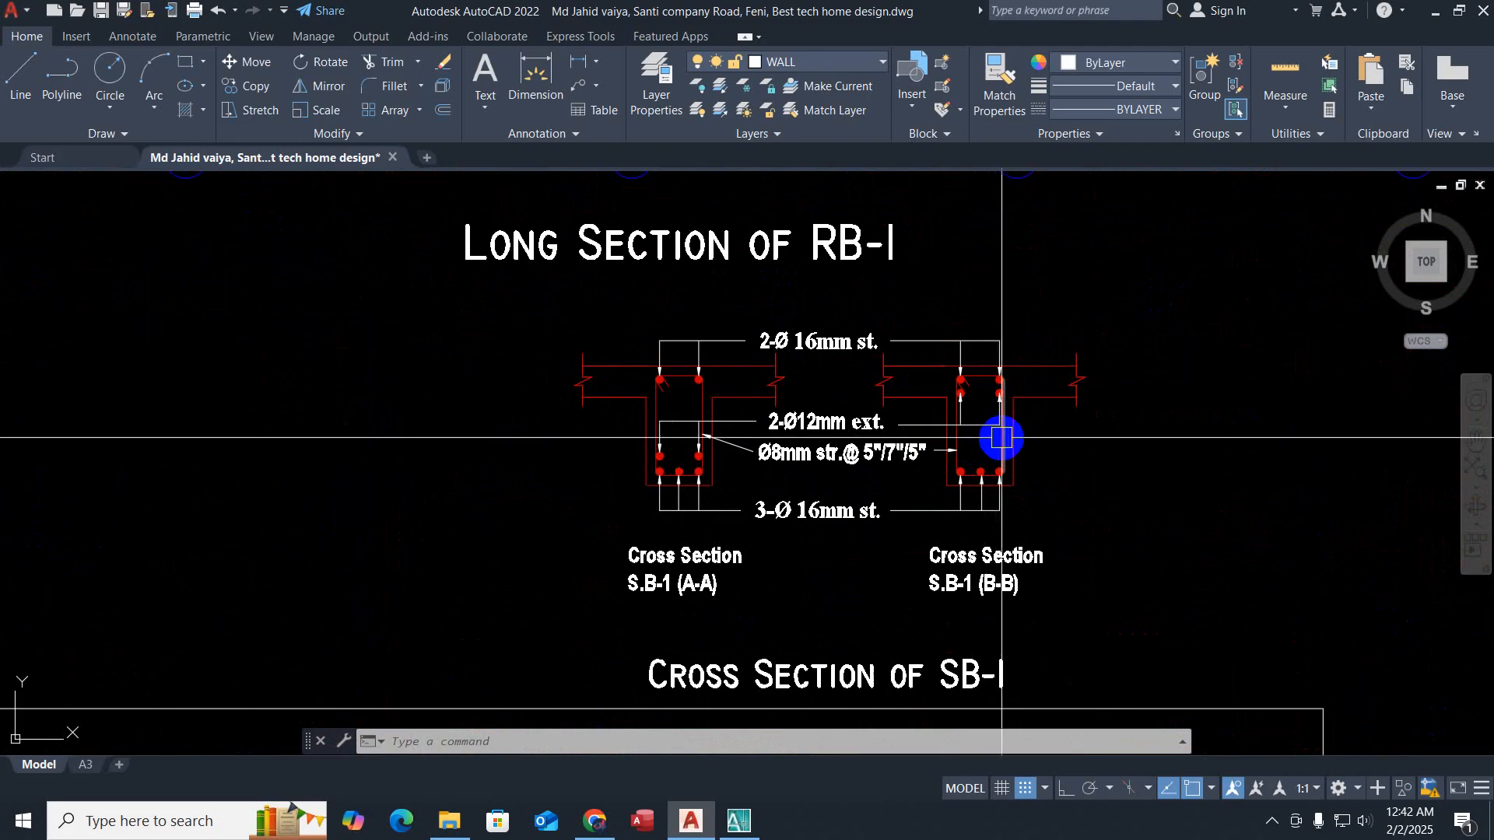
scroll(980, 439, "up", 7)
scroll(864, 476, "down", 3)
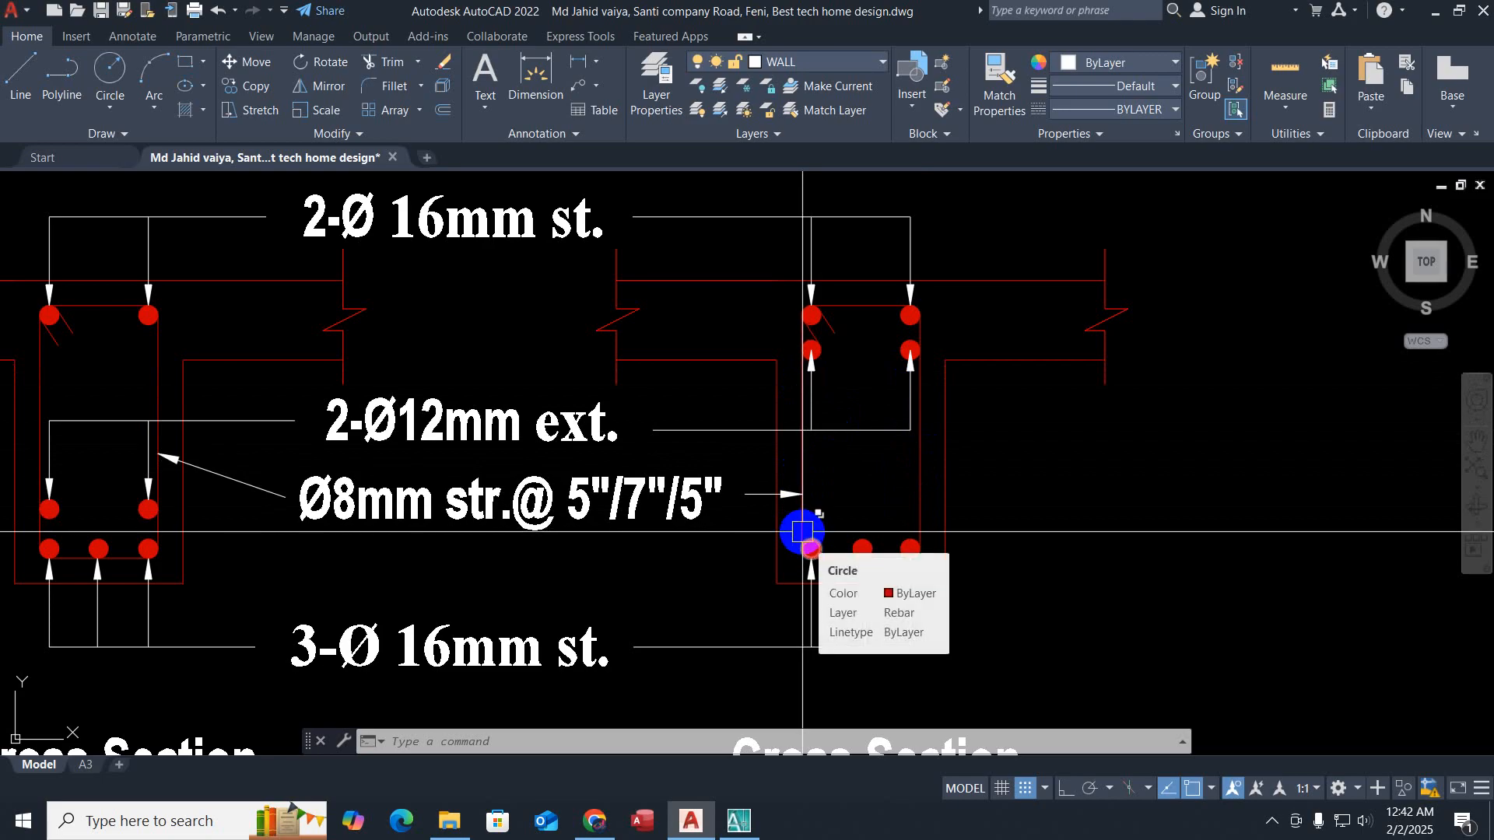
key("Escape")
key("Escape")
key("Escape")
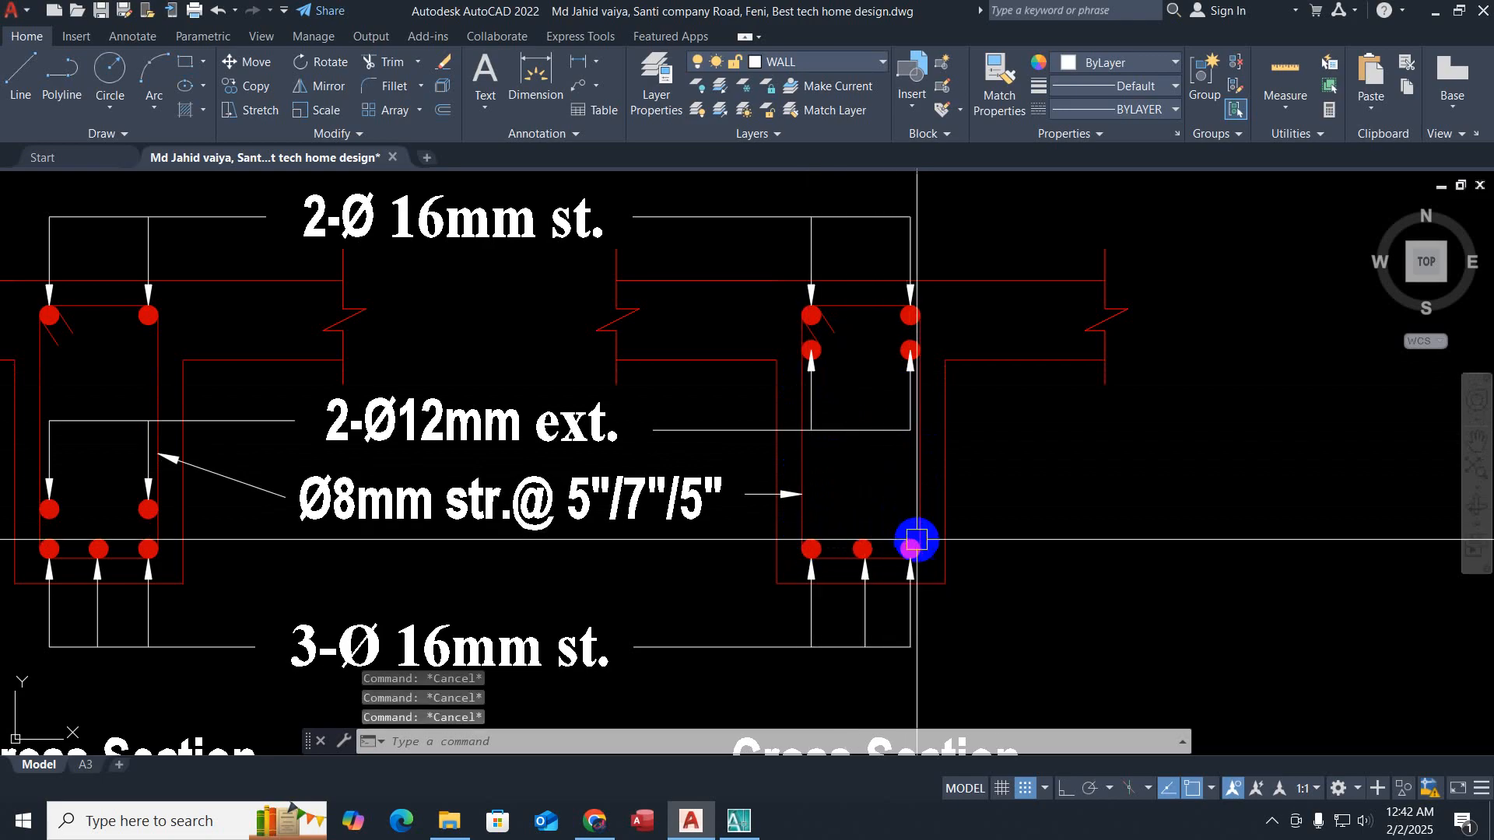
Step: Copy the two outer lower bars of cross section S.B-1 (B-B) straight upward four times with Ortho on, forming extra bar rows along both sides
scroll(915, 533, "up", 2)
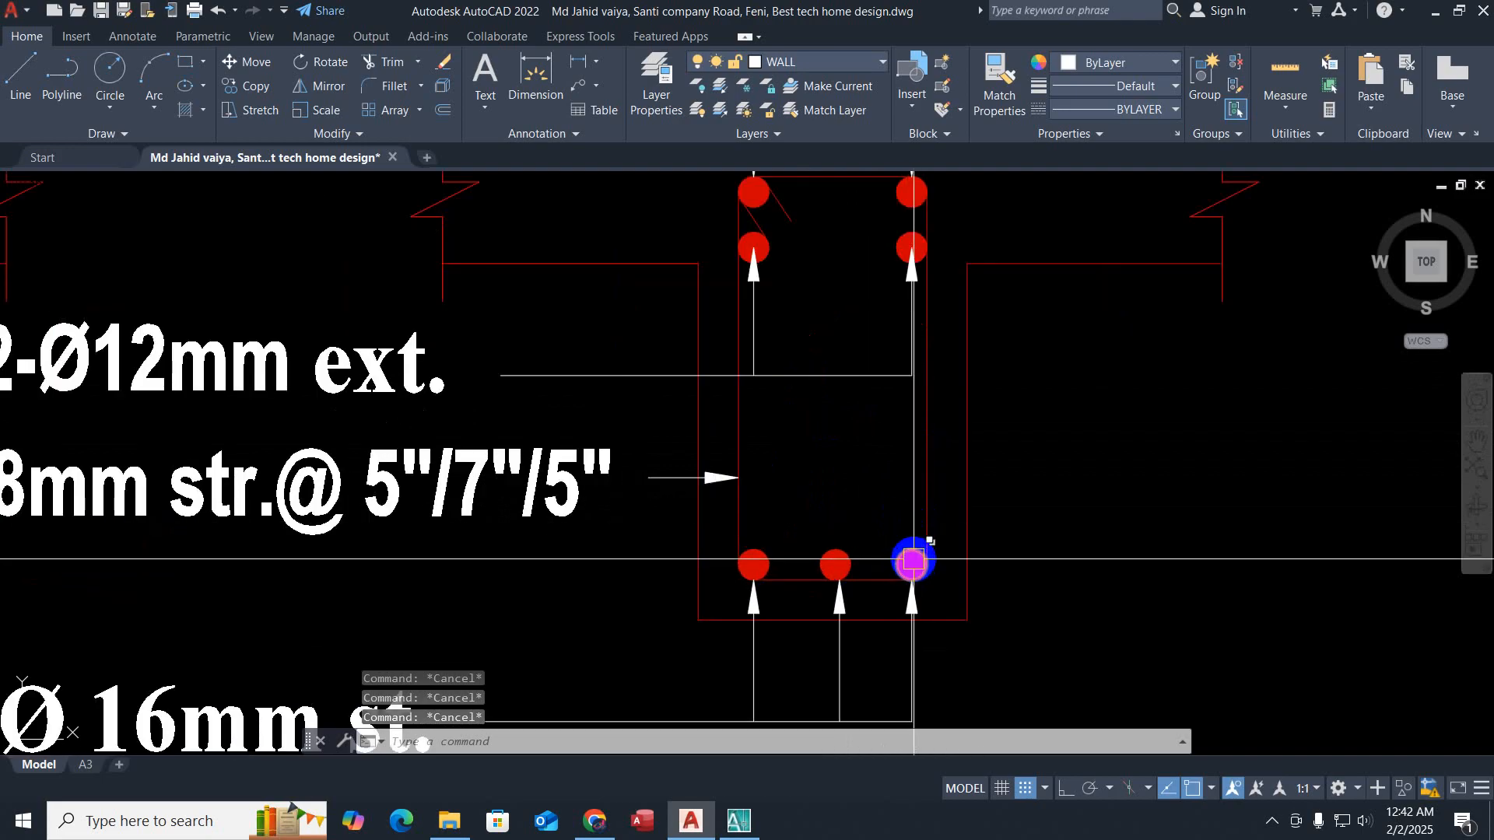
left_click(895, 533)
scroll(895, 533, "up", 2)
left_click(918, 537)
left_click(890, 604)
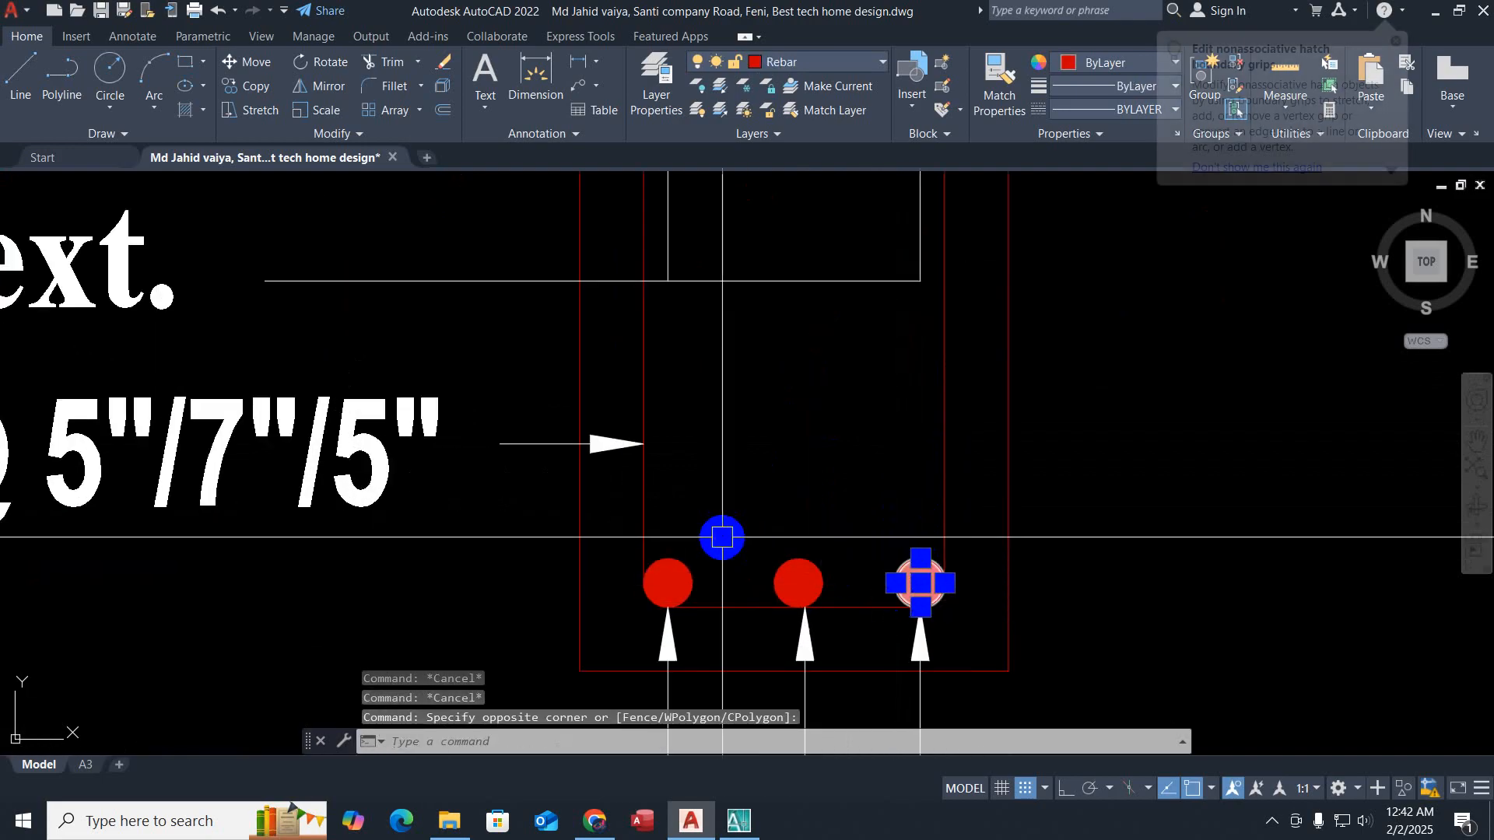
left_click(714, 538)
left_click(685, 582)
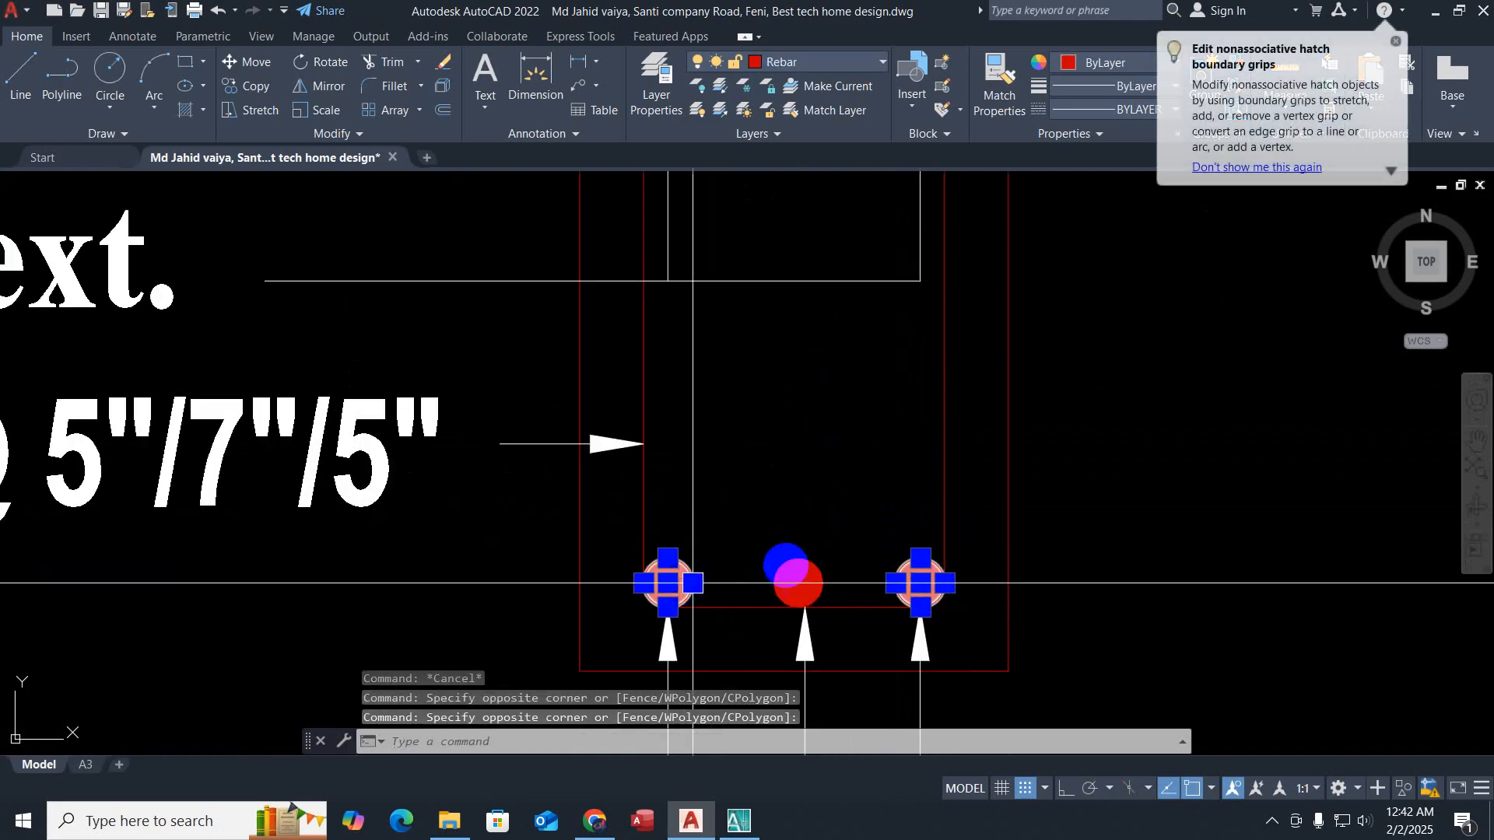
type("cond p")
key("Return")
scroll(1141, 560, "down", 4)
left_click(1143, 544)
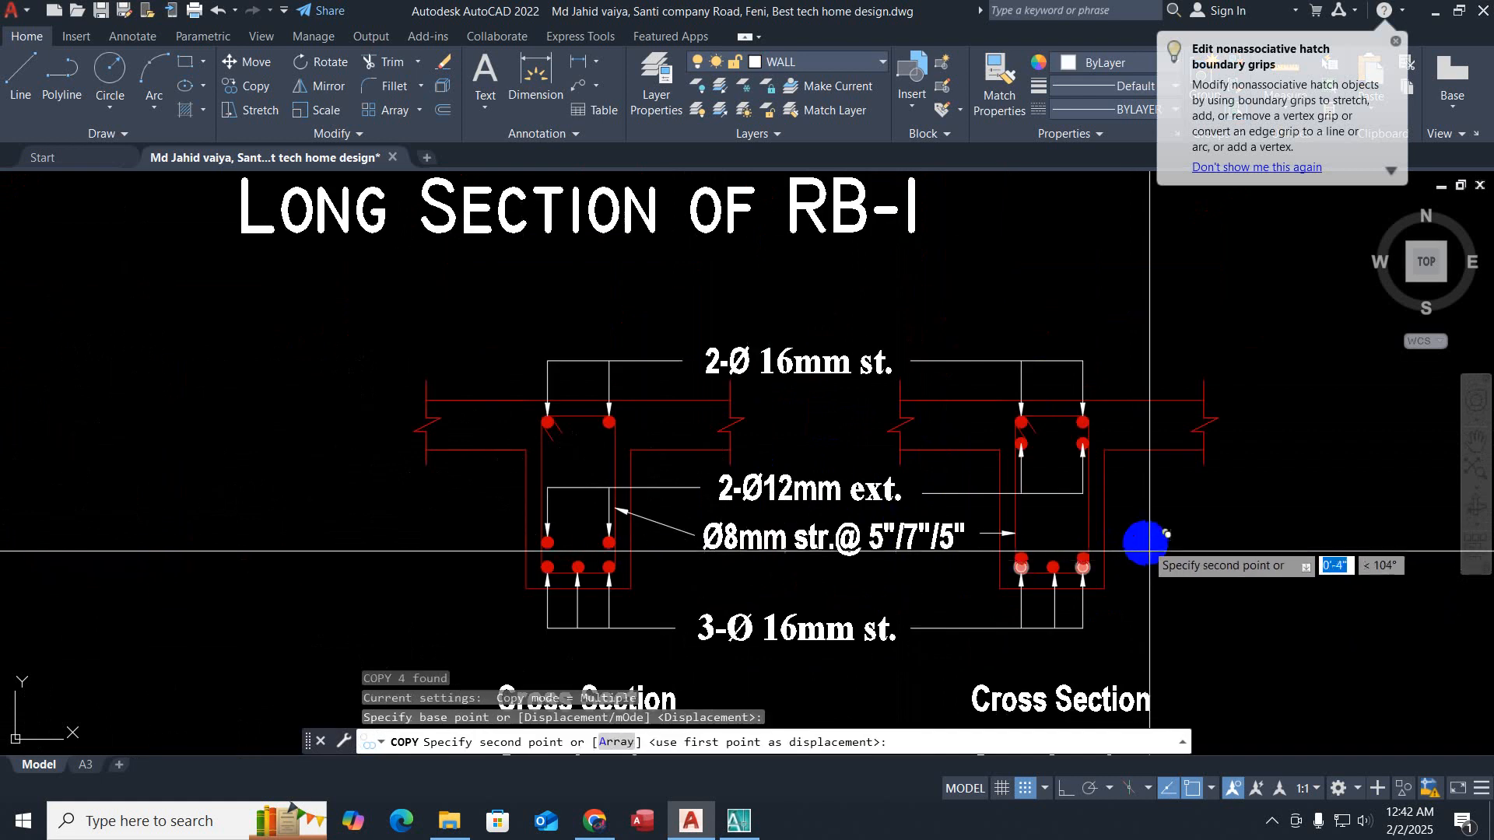
key("F8")
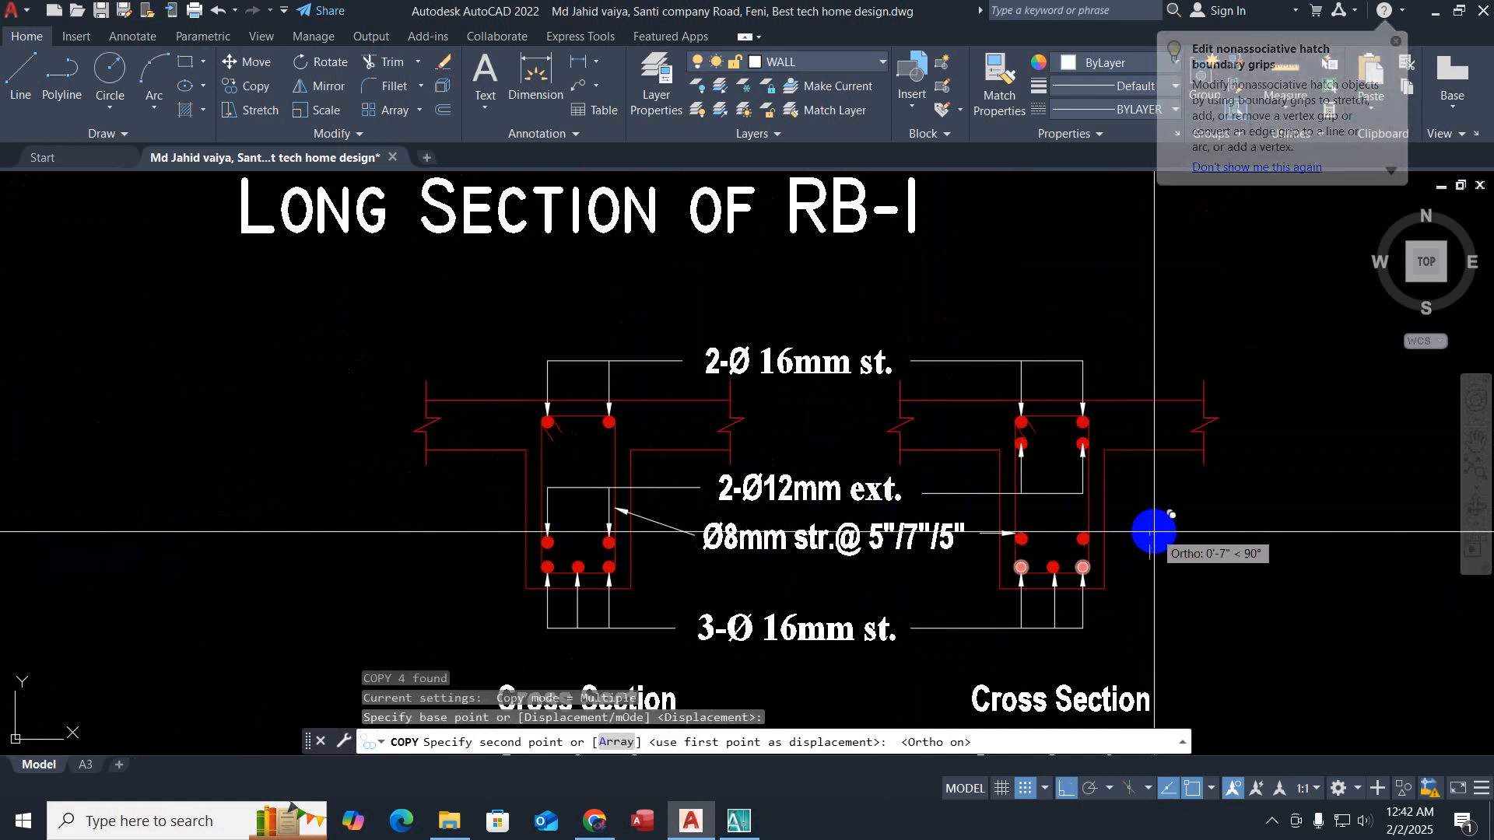
left_click(1150, 524)
left_click(1154, 514)
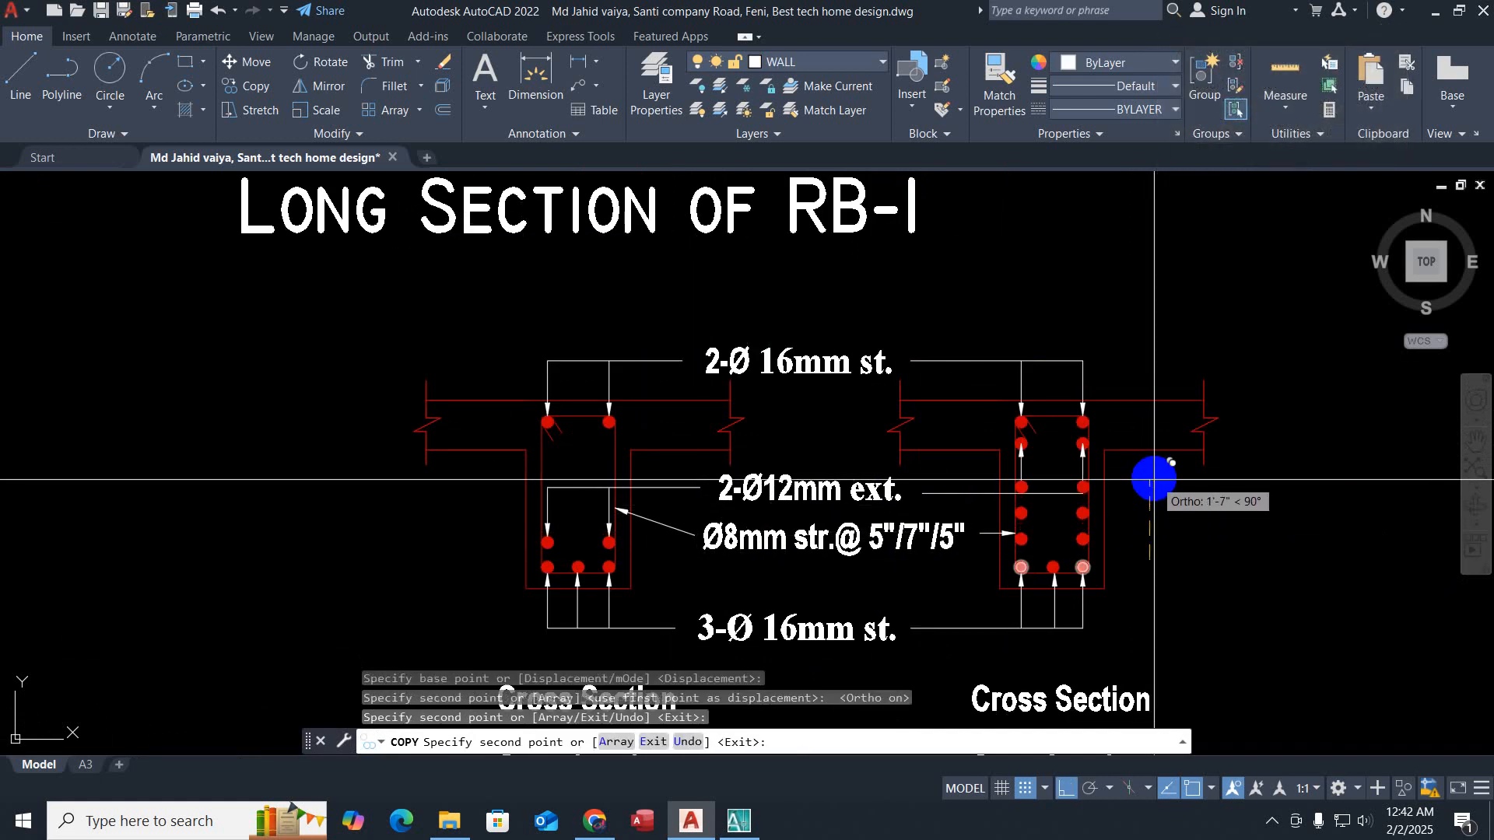
left_click(1153, 478)
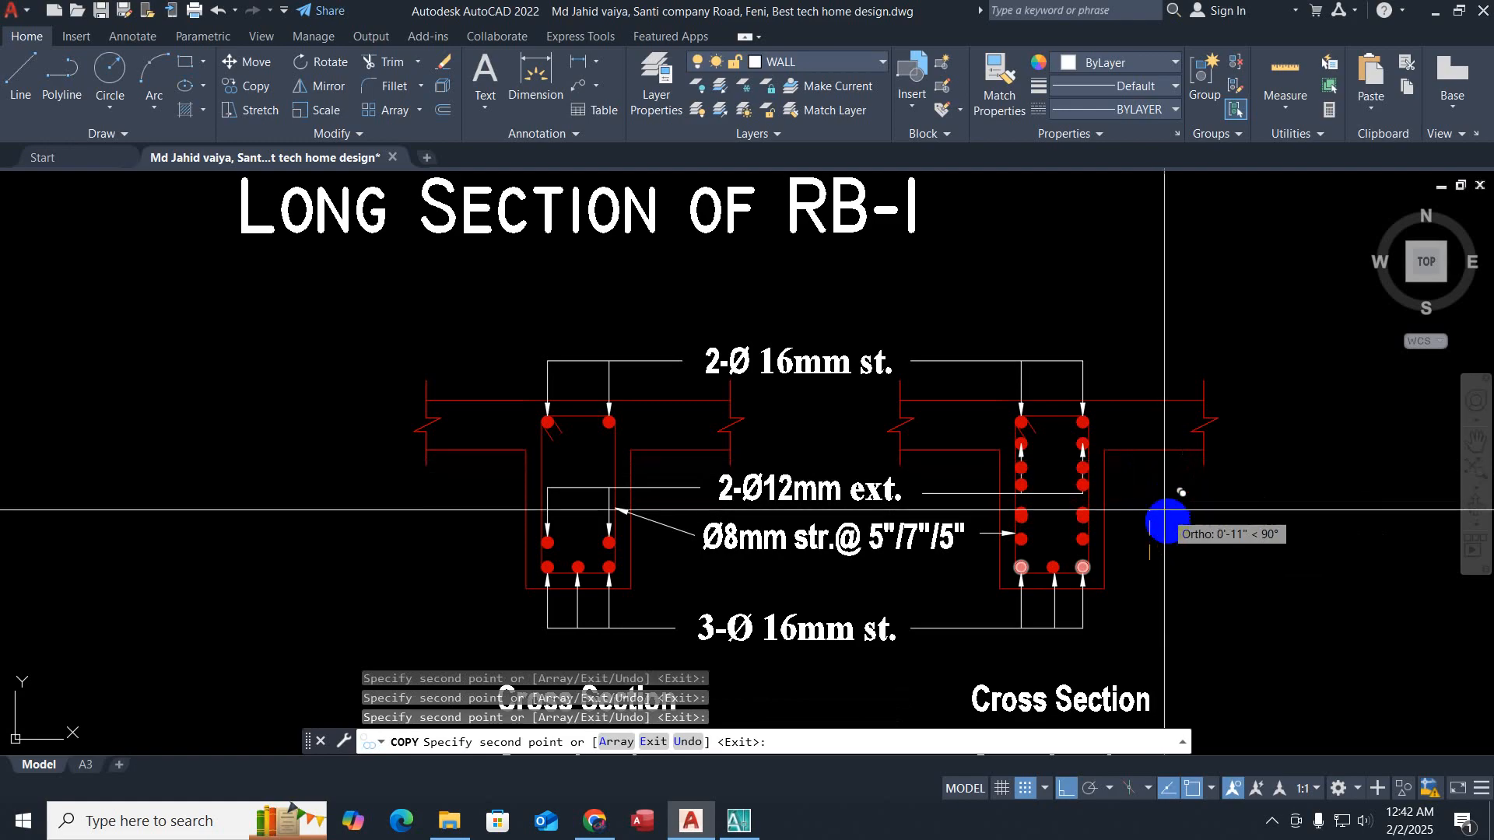
key("Escape")
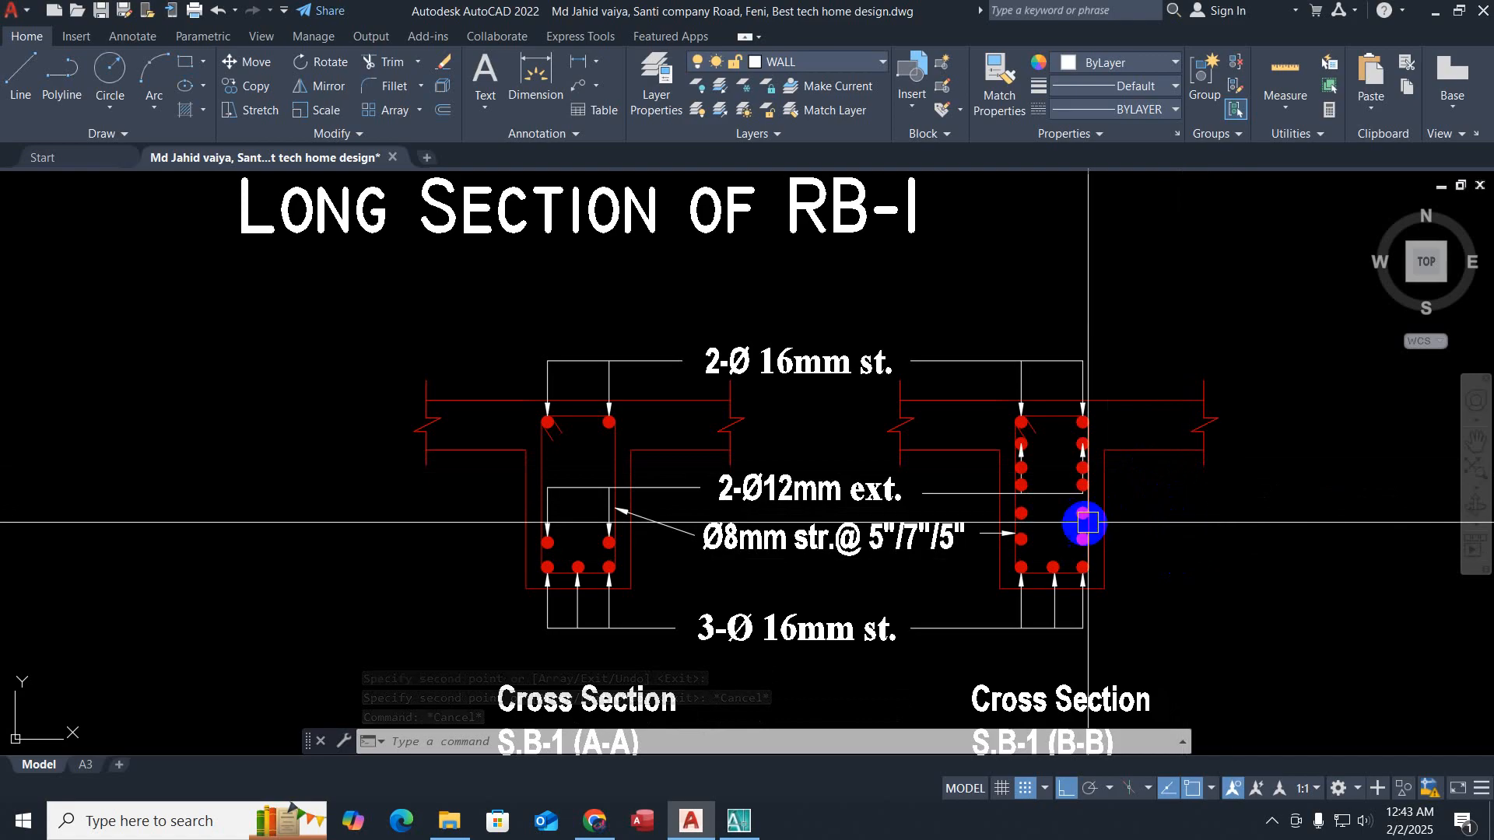
Step: Inspect the upper longitudinal bar line in the Long Section of RB-1 between grids 1 and 2, and clear the selection
scroll(1124, 569, "down", 8)
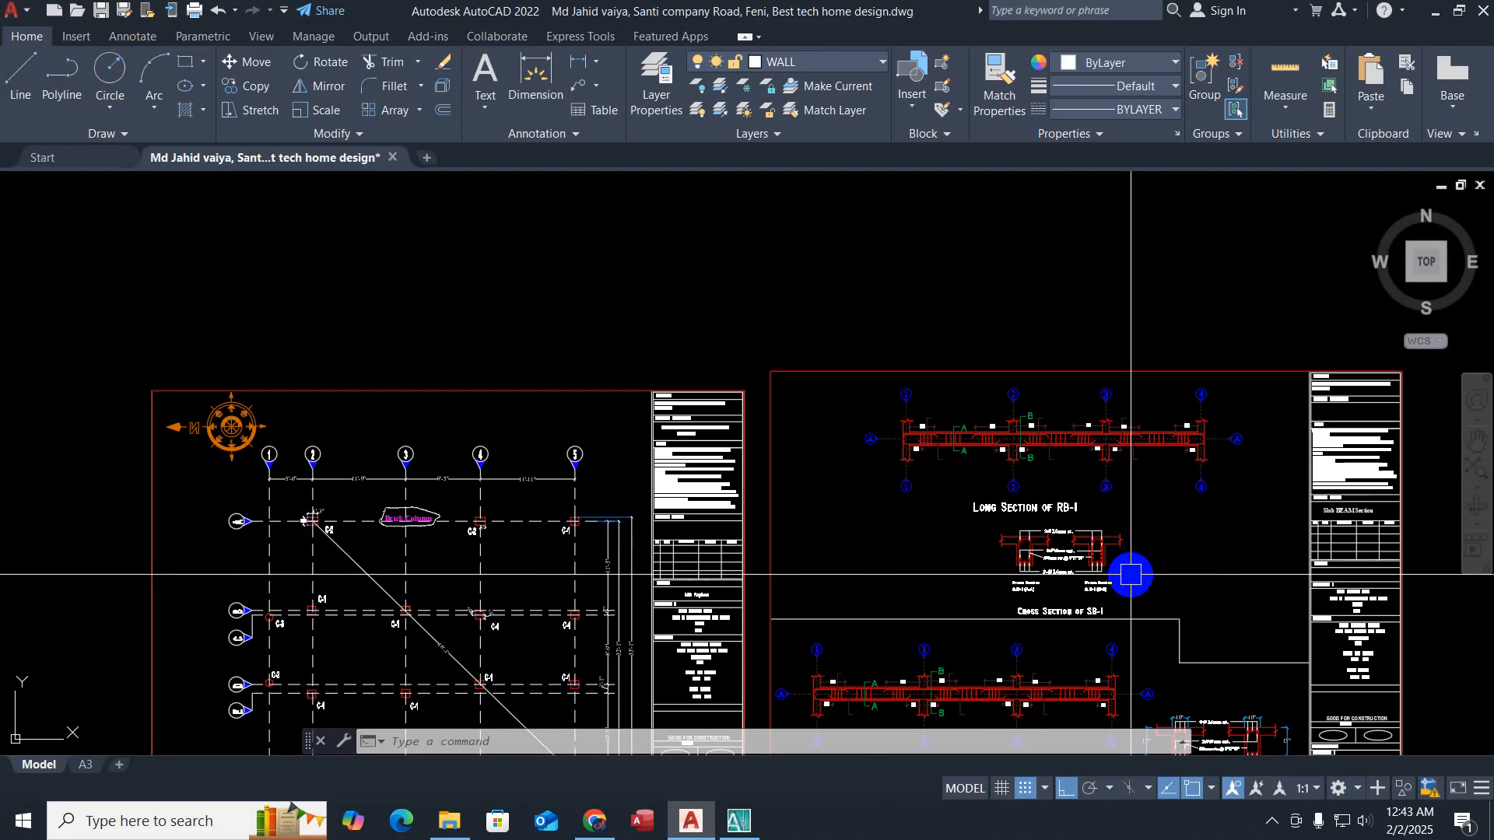
scroll(957, 455, "up", 8)
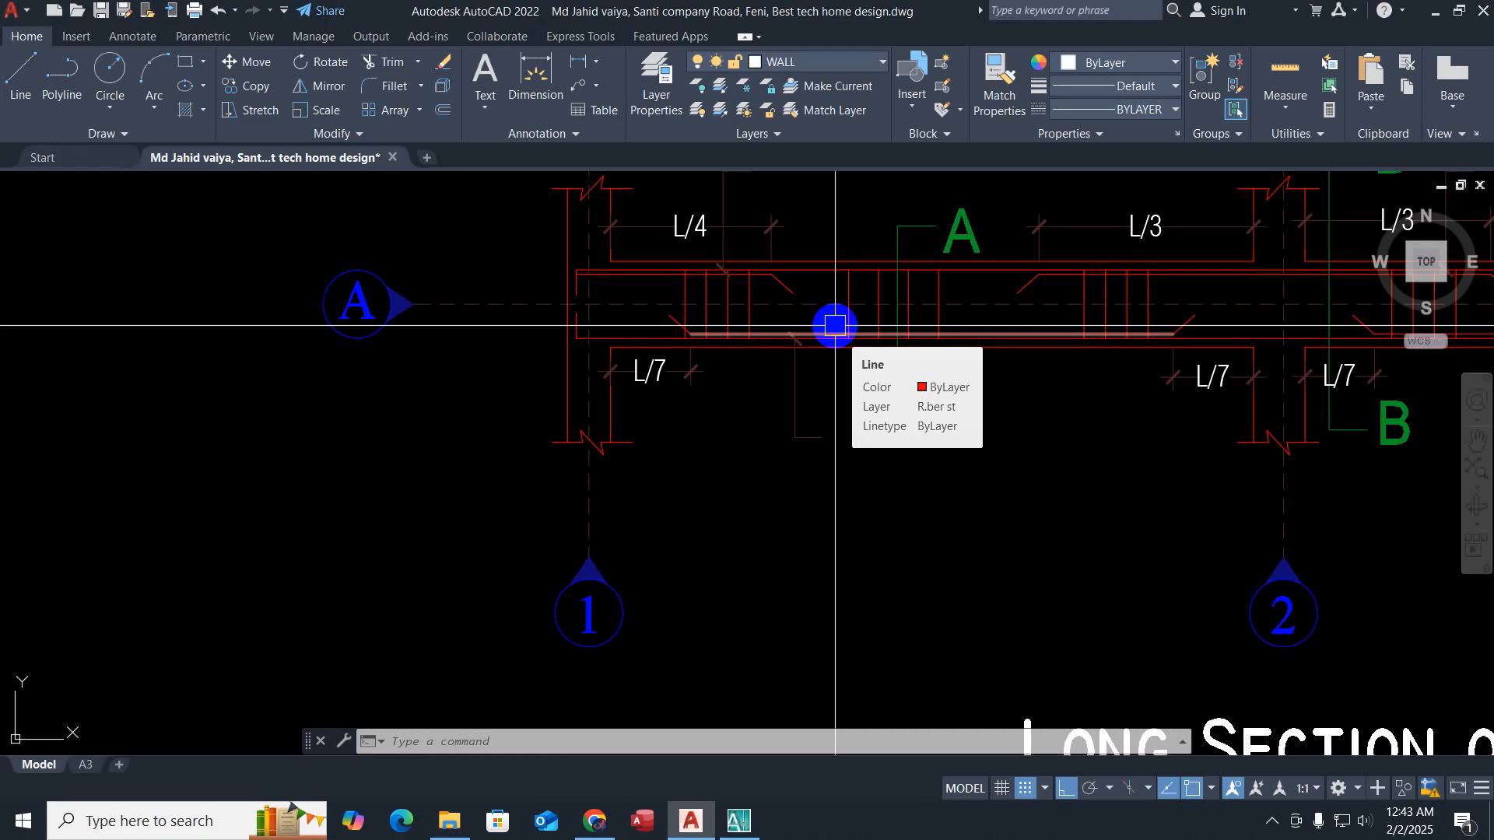
scroll(813, 265, "up", 4)
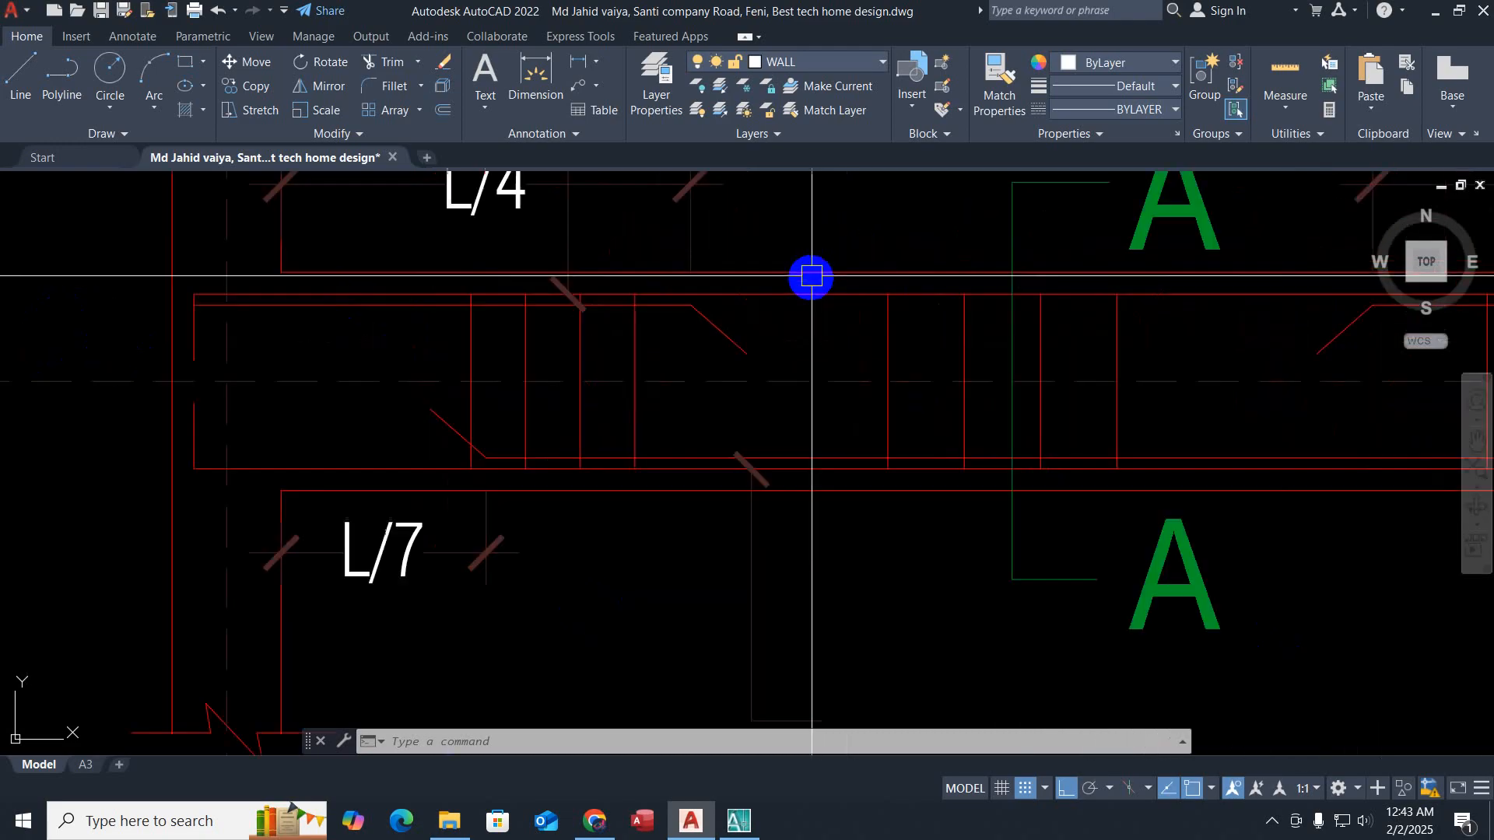
left_click(811, 289)
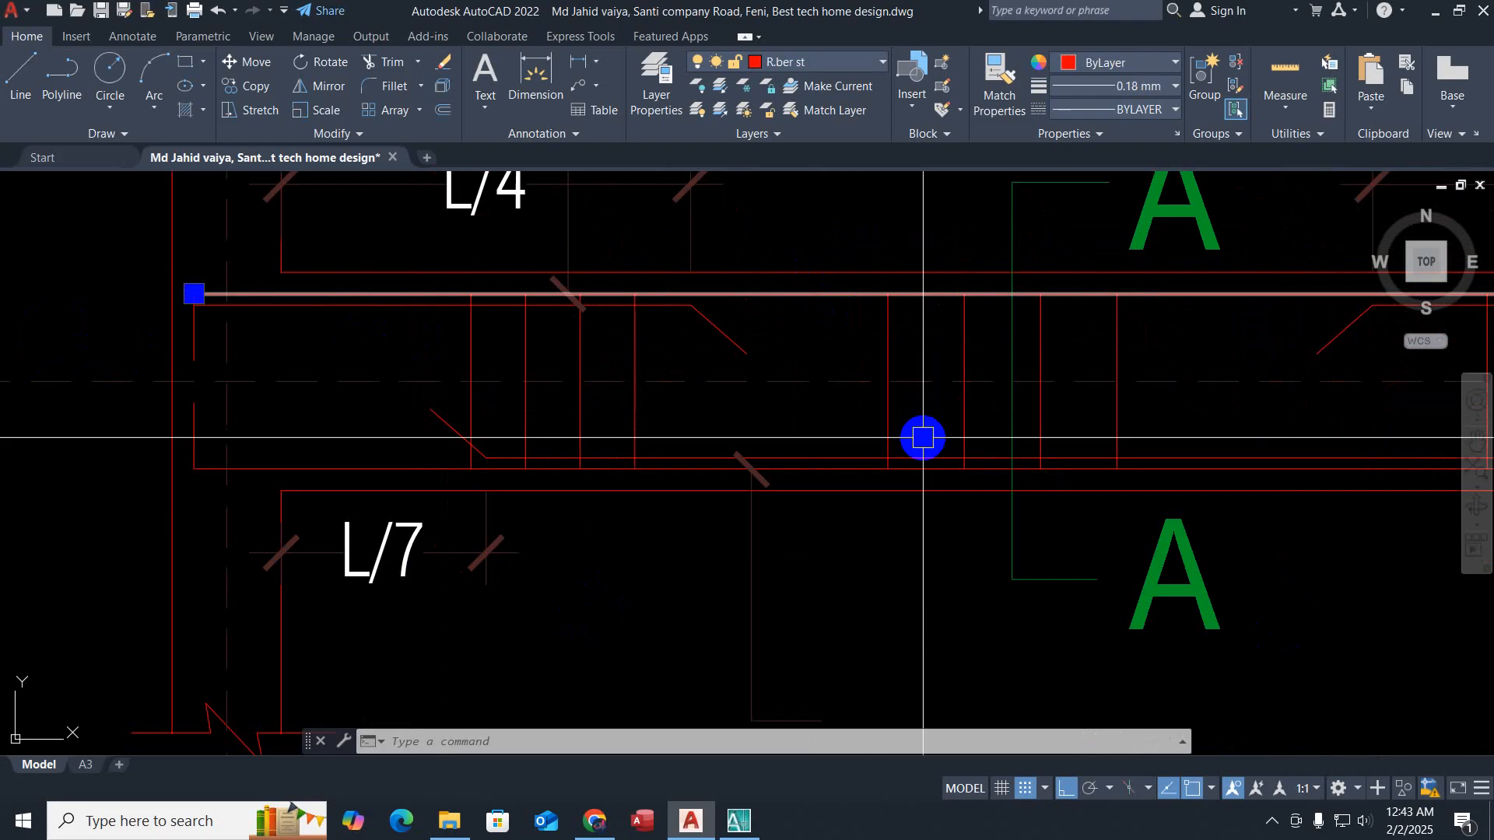
scroll(888, 380, "down", 8)
key("Escape")
middle_click_drag(951, 483, 656, 290)
key("Escape")
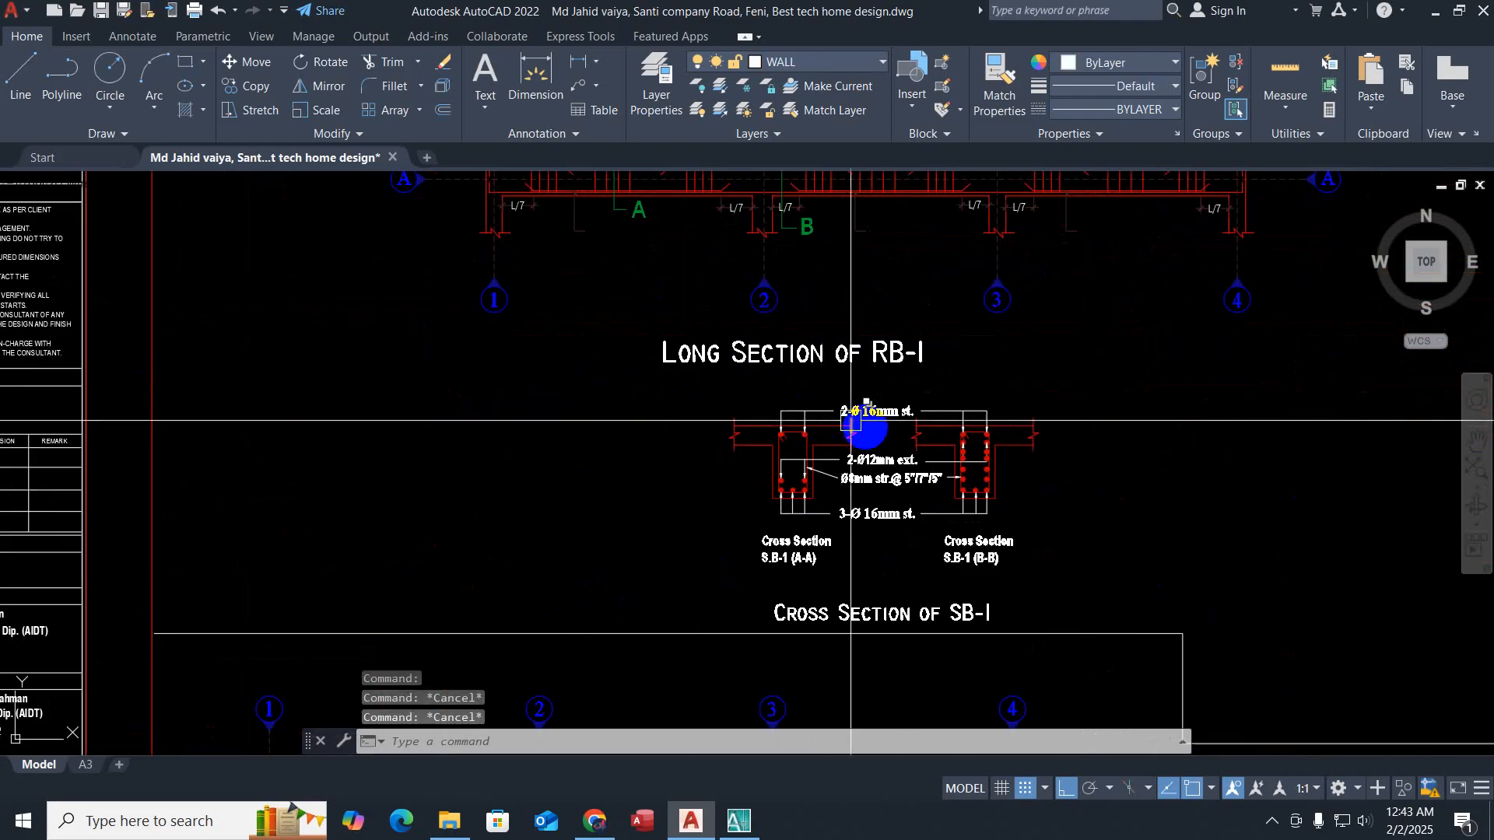
Step: Compare both S.B-1 cross sections and inspect the stirrup hook line beside the upper-left bar of section A-A, clearing the selection
scroll(850, 420, "up", 6)
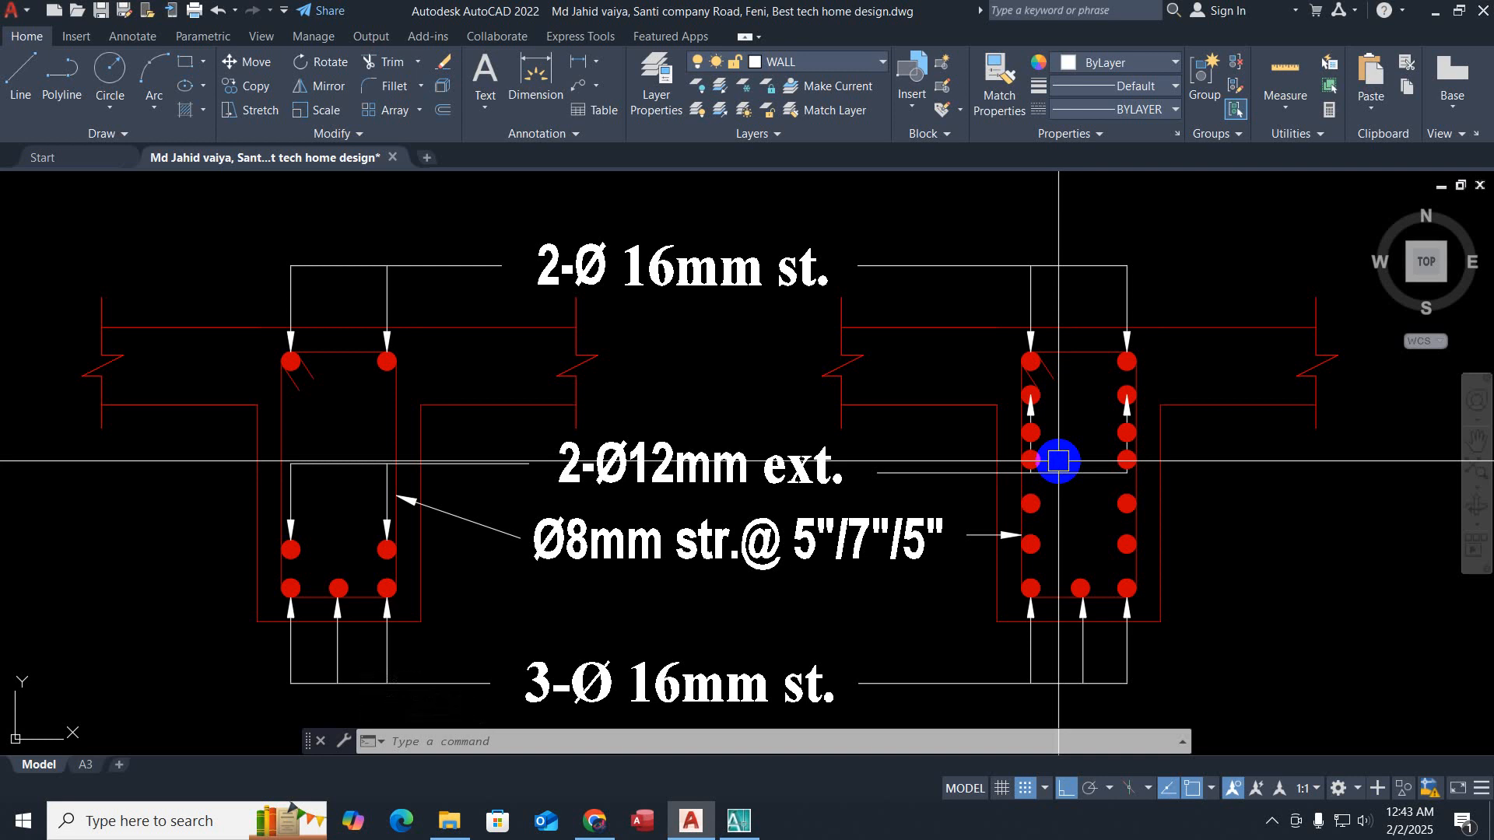
scroll(1058, 461, "down", 5)
scroll(1026, 460, "up", 1)
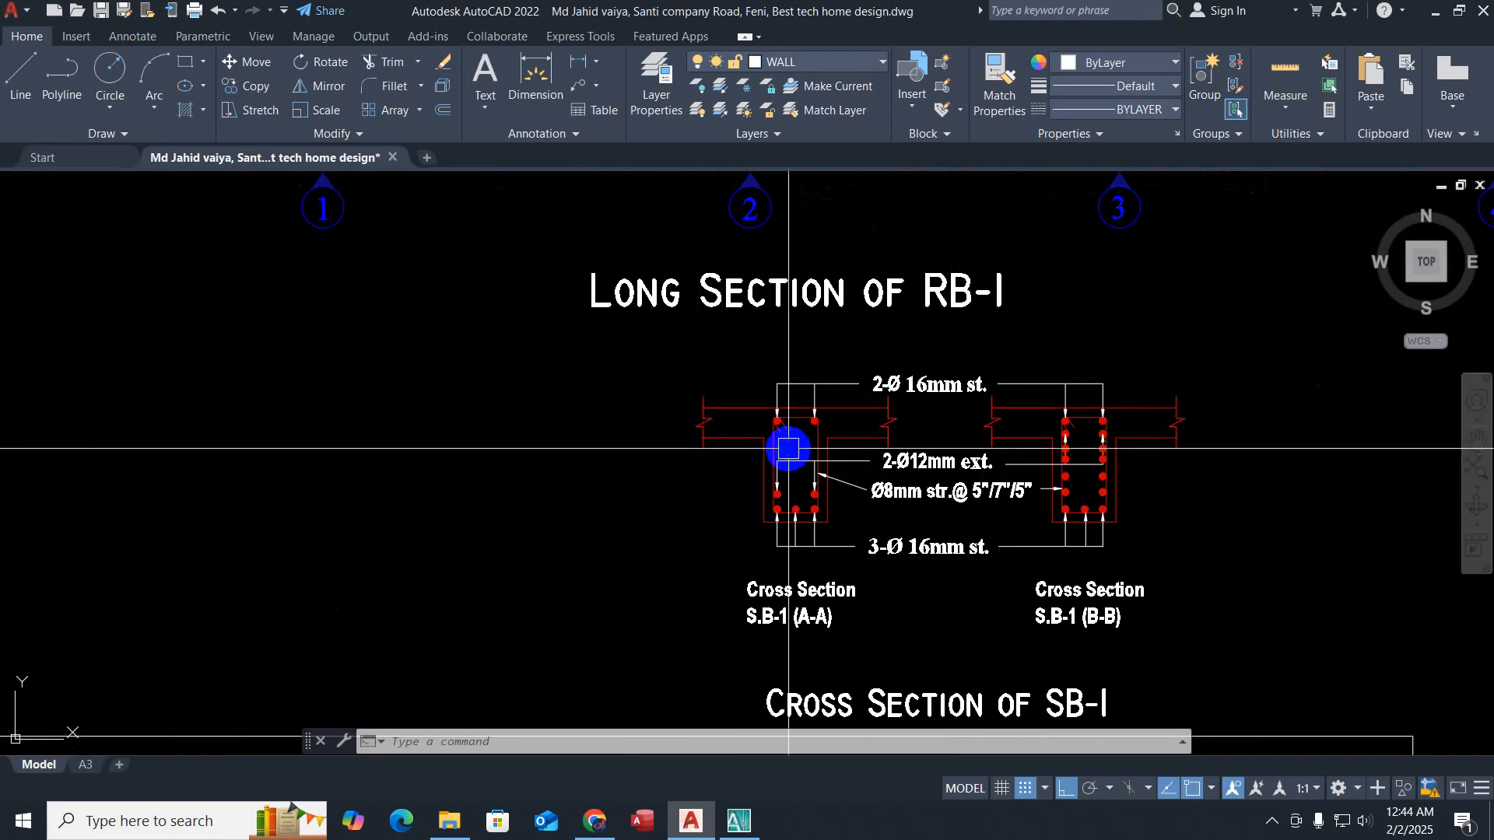
scroll(785, 448, "up", 6)
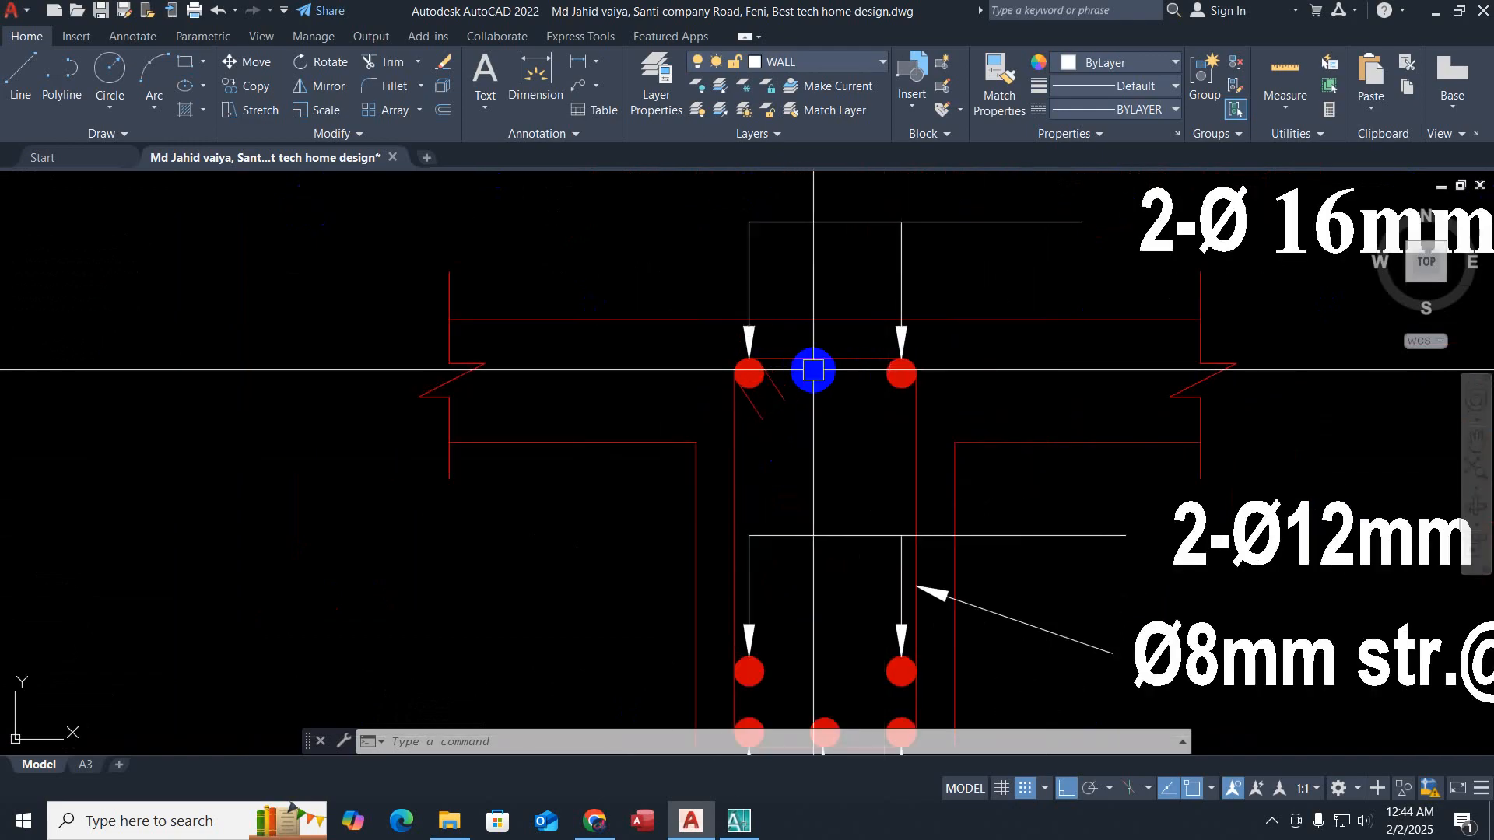
scroll(806, 416, "up", 4)
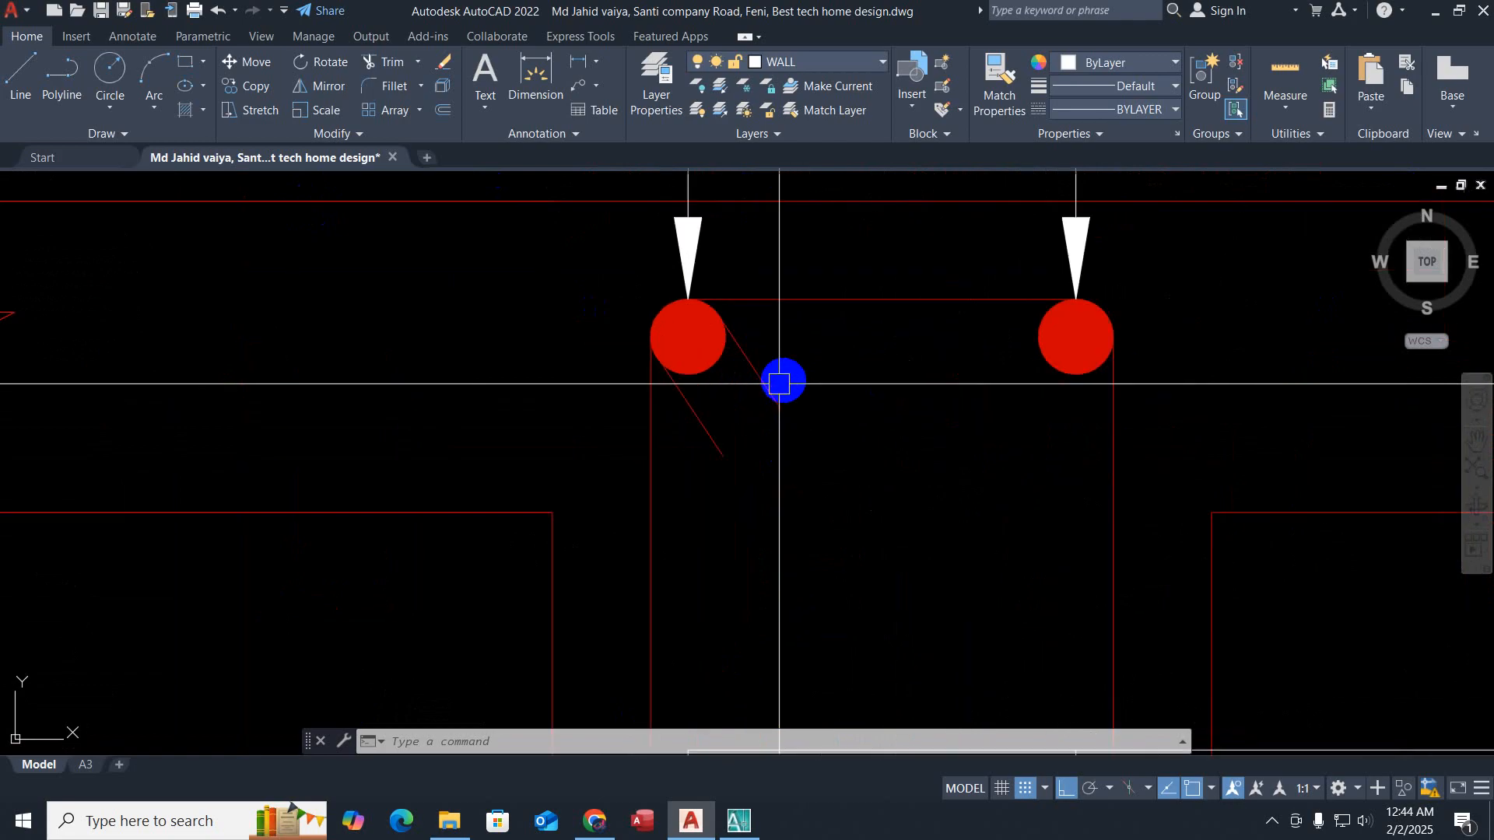
left_click(746, 358)
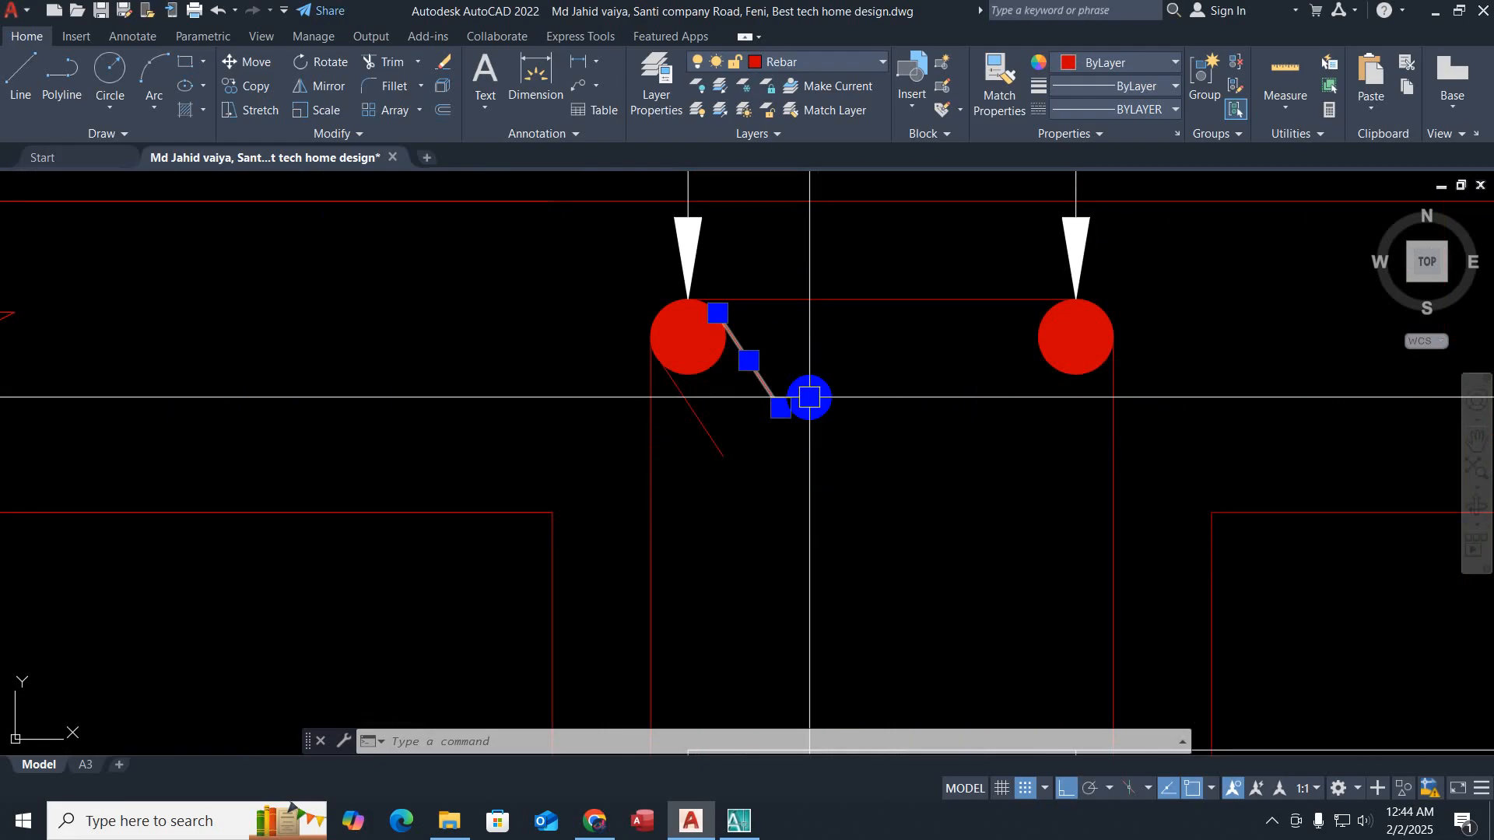
key("Escape")
key("Escape")
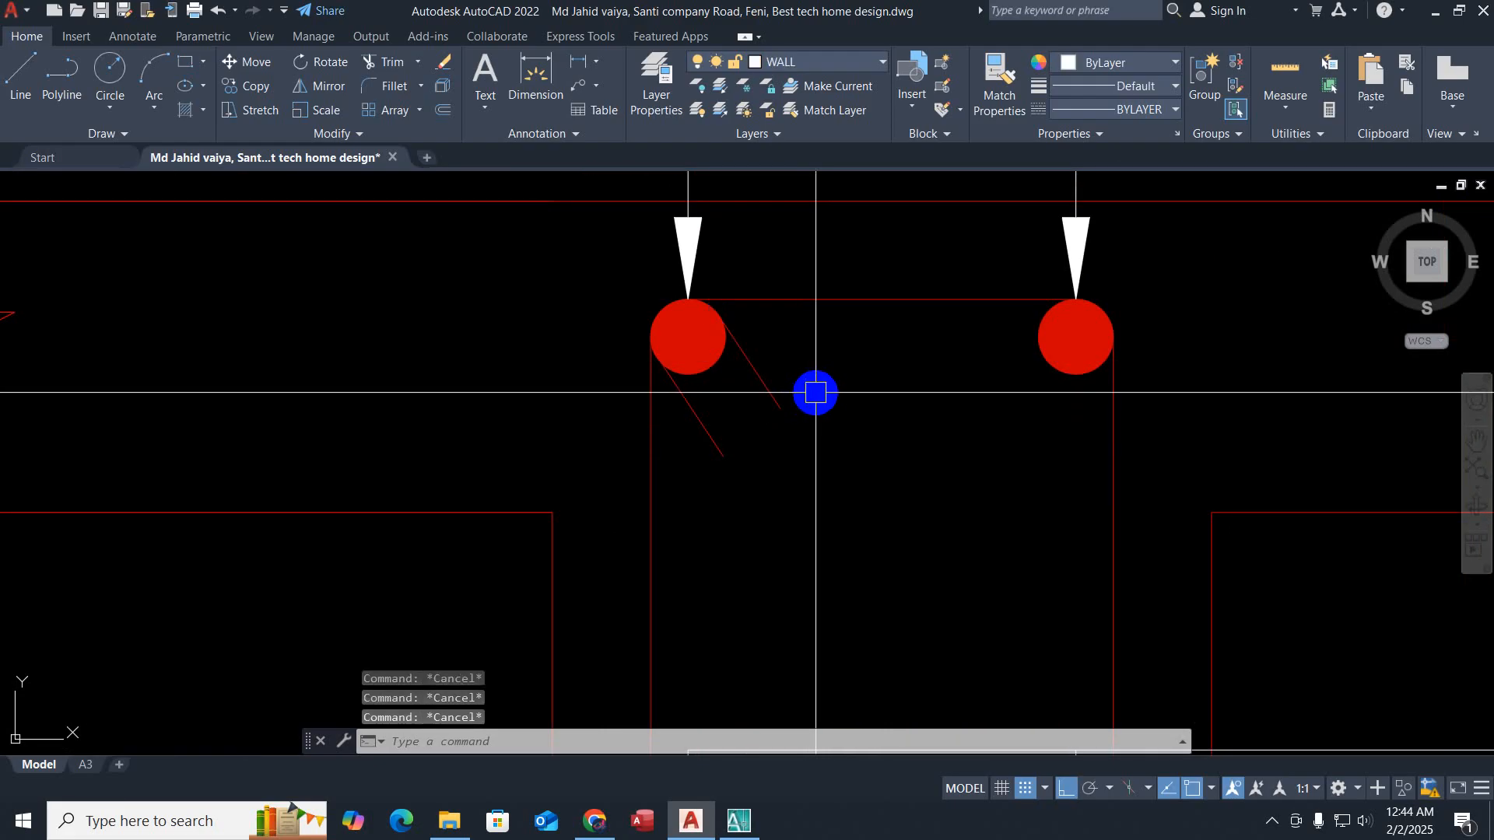
Step: Draw a diagonal stirrup hook line about 4" long from the upper-right bar of section A-A toward the lower left, with Ortho off
type("l")
key("Return")
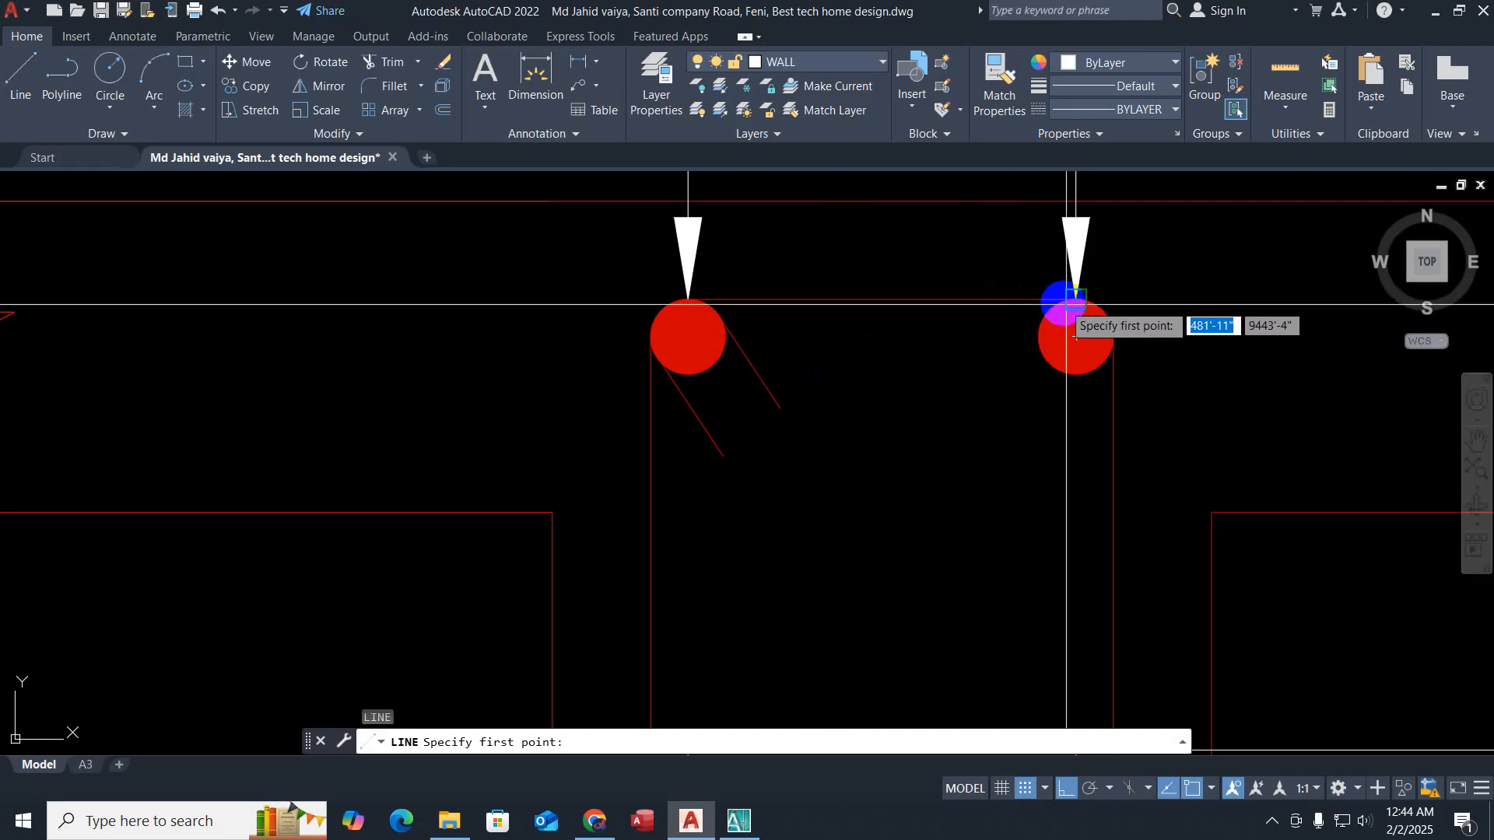
left_click(1054, 304)
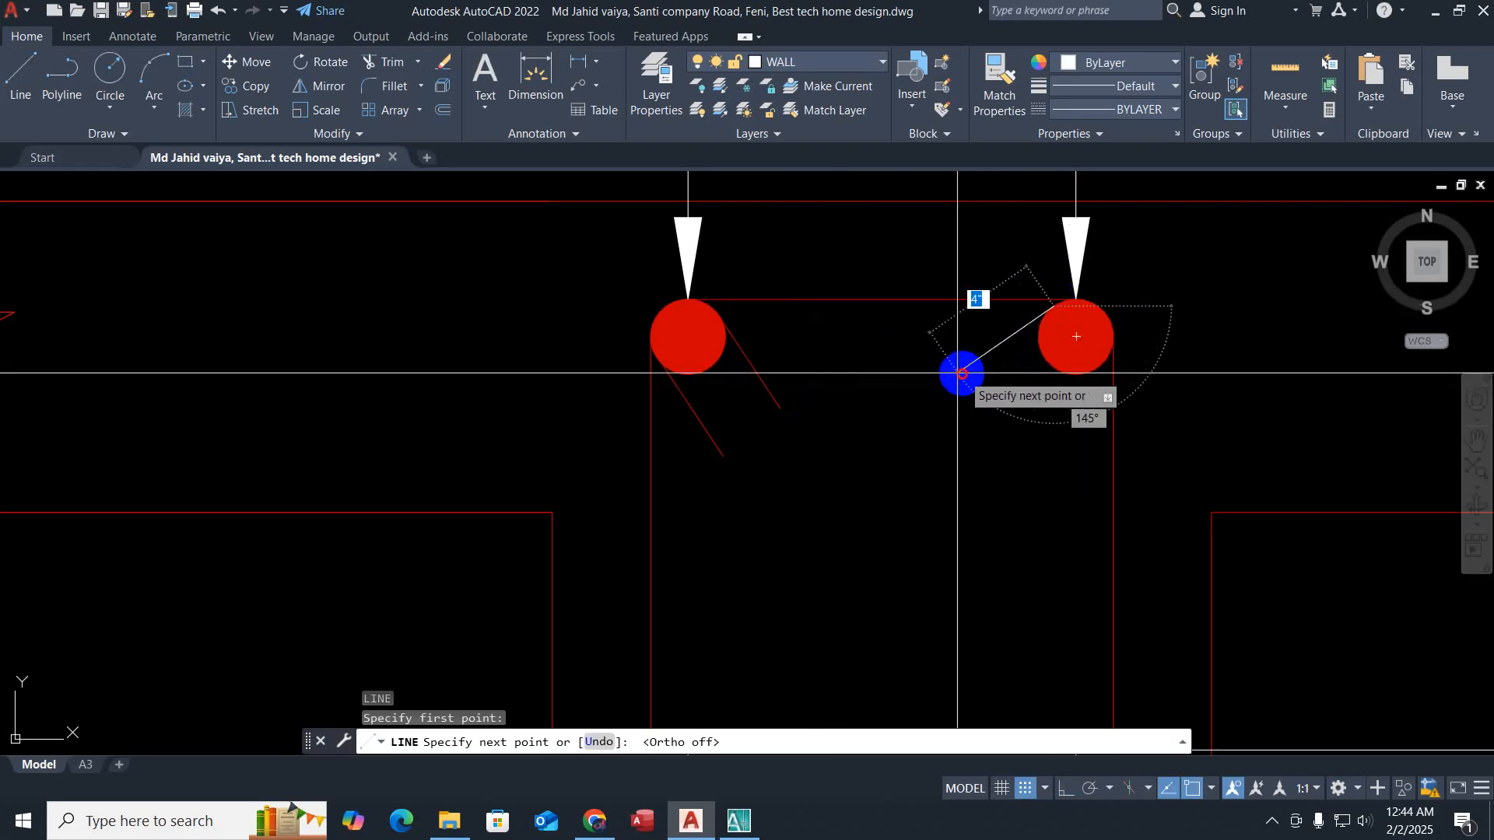
left_click(962, 374)
key("Escape")
key("Escape")
Step: Copy the new hook line below and to its right, making a parallel second hook leg under the upper-right bar of section A-A
left_click(974, 375)
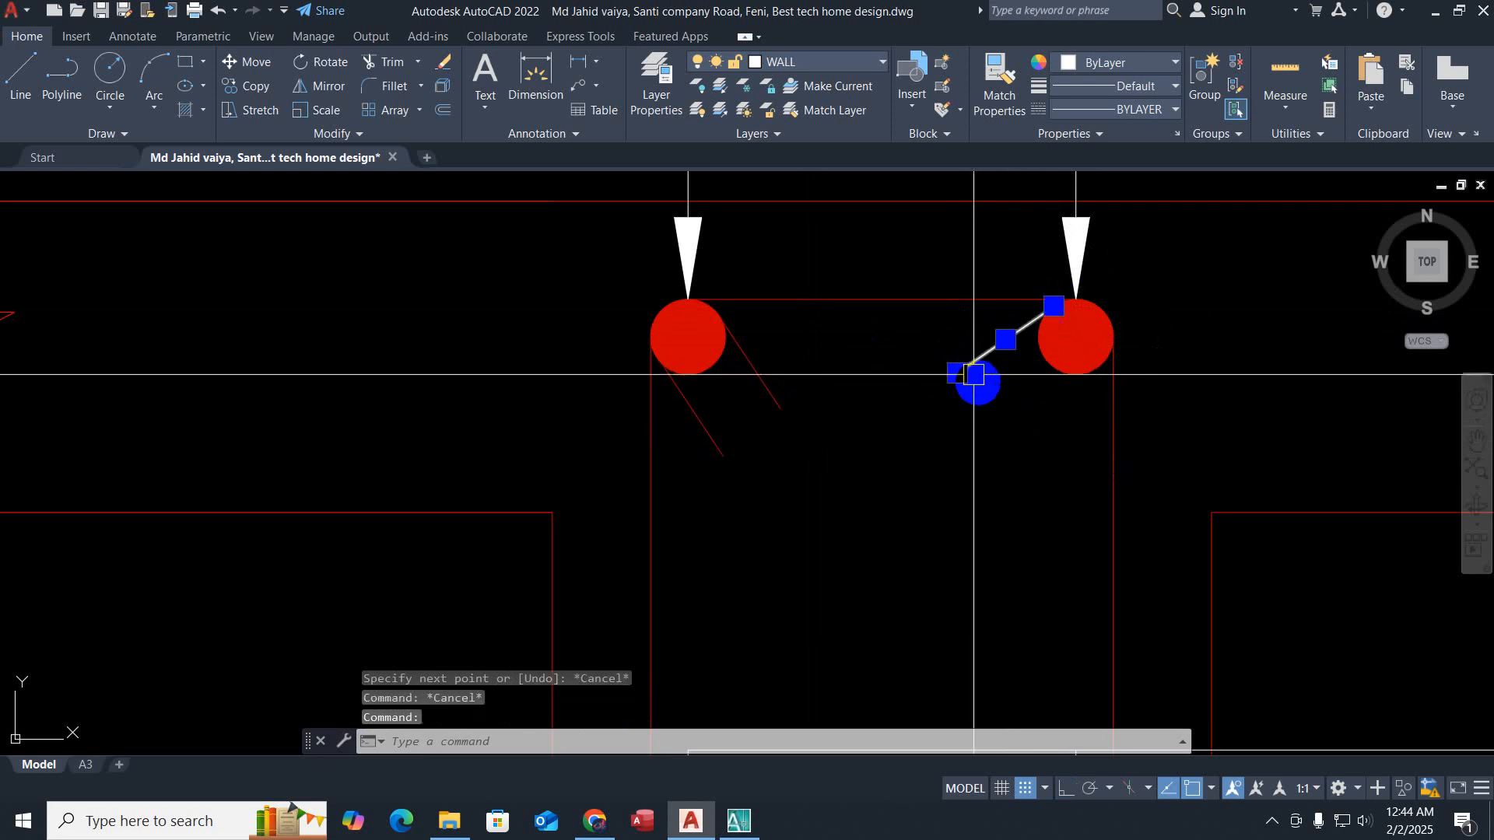
type("co")
key("Return")
left_click(986, 424)
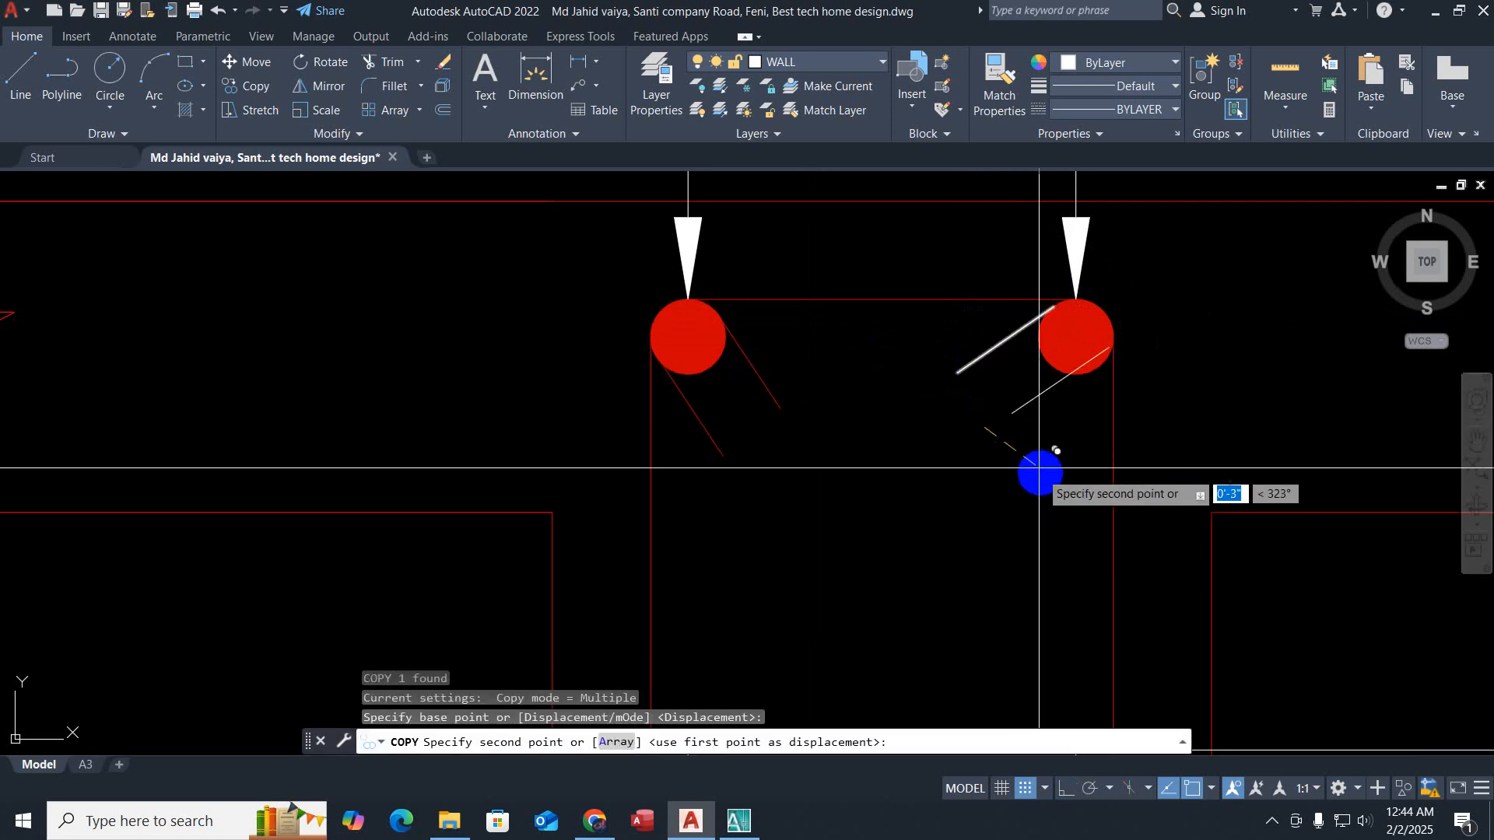
left_click(1043, 489)
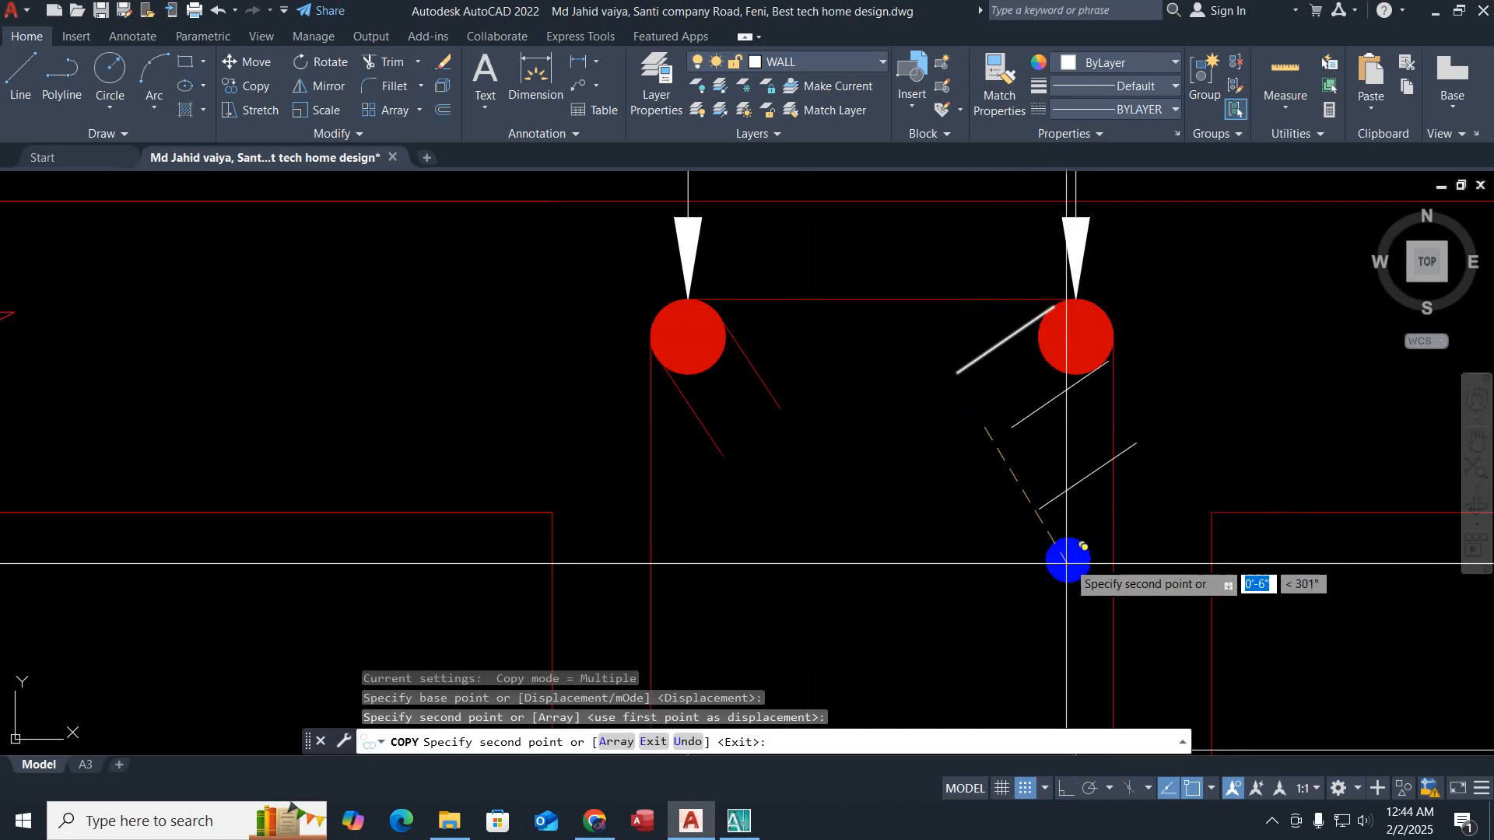
key("Escape")
scroll(1155, 549, "down", 8)
middle_click_drag(1155, 548, 829, 460)
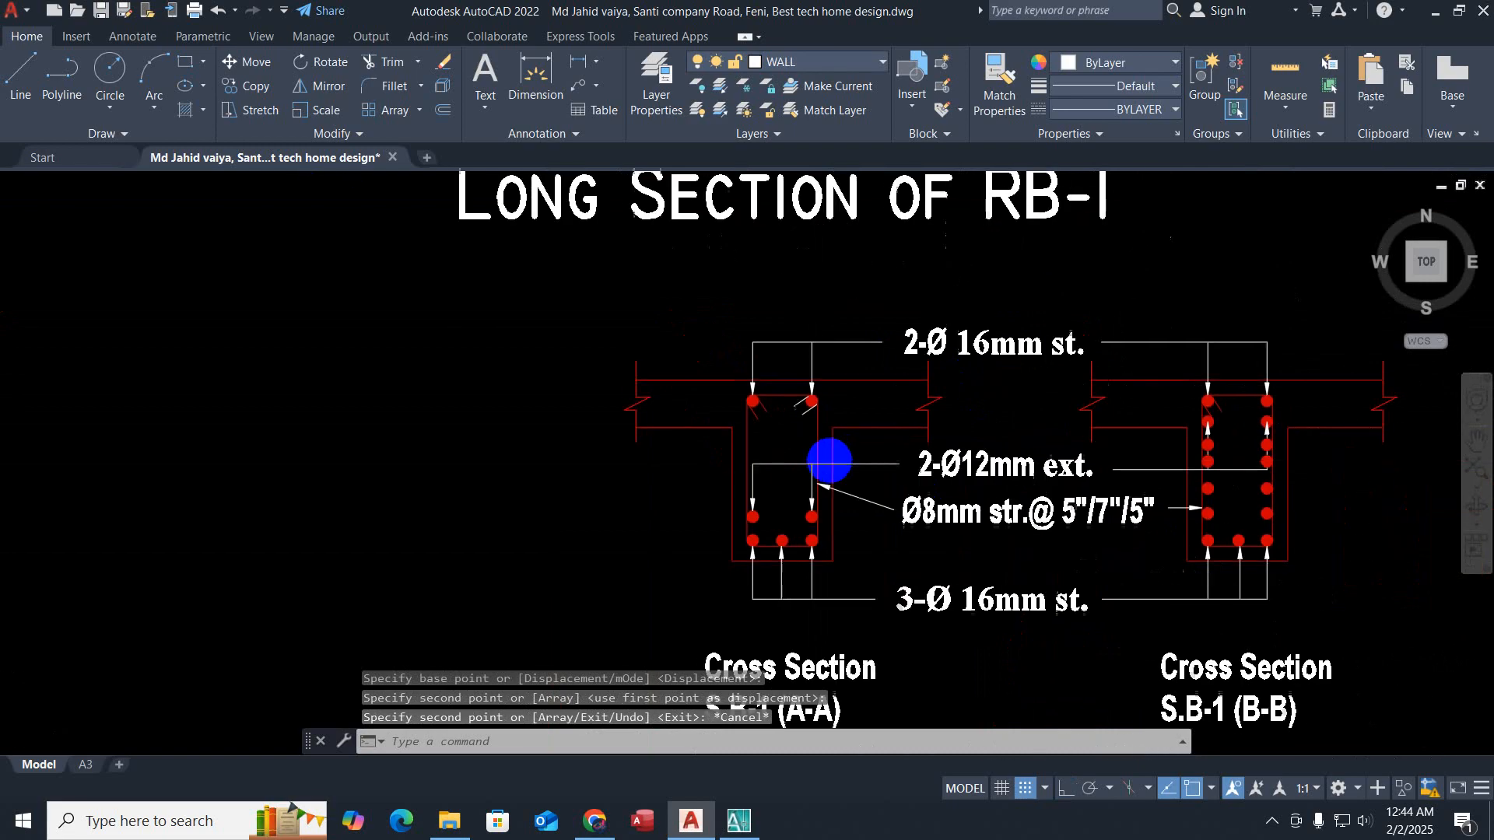
scroll(824, 443, "down", 3)
key("Escape")
key("Escape")
key("Escape")
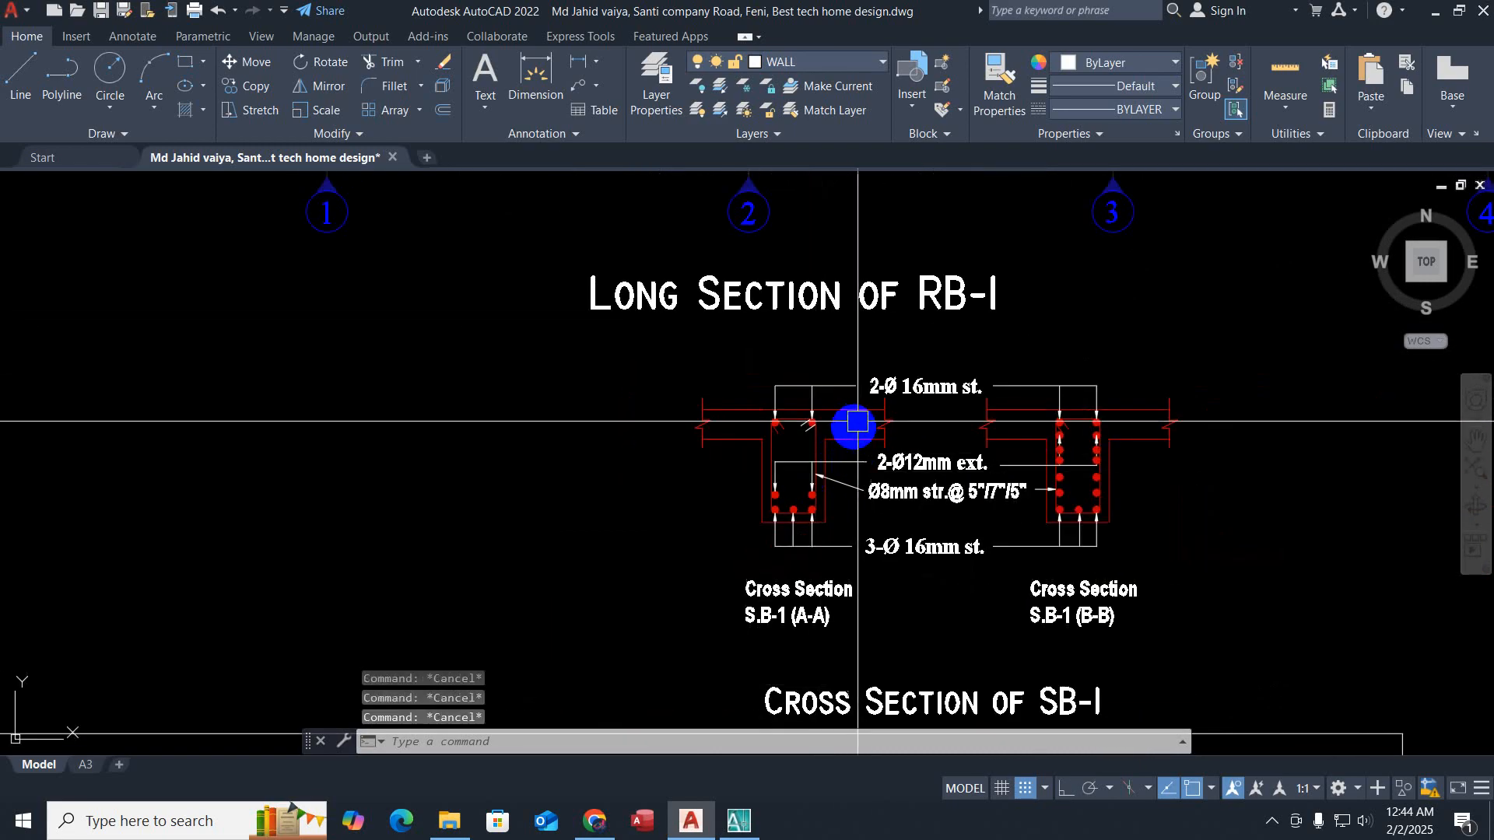
Step: Review the sheets around the slab beam section, including the slab reinforcement, the lay-out plan and the column grid with C-1 to C-3
scroll(825, 425, "down", 5)
scroll(747, 412, "up", 2)
scroll(751, 422, "down", 8)
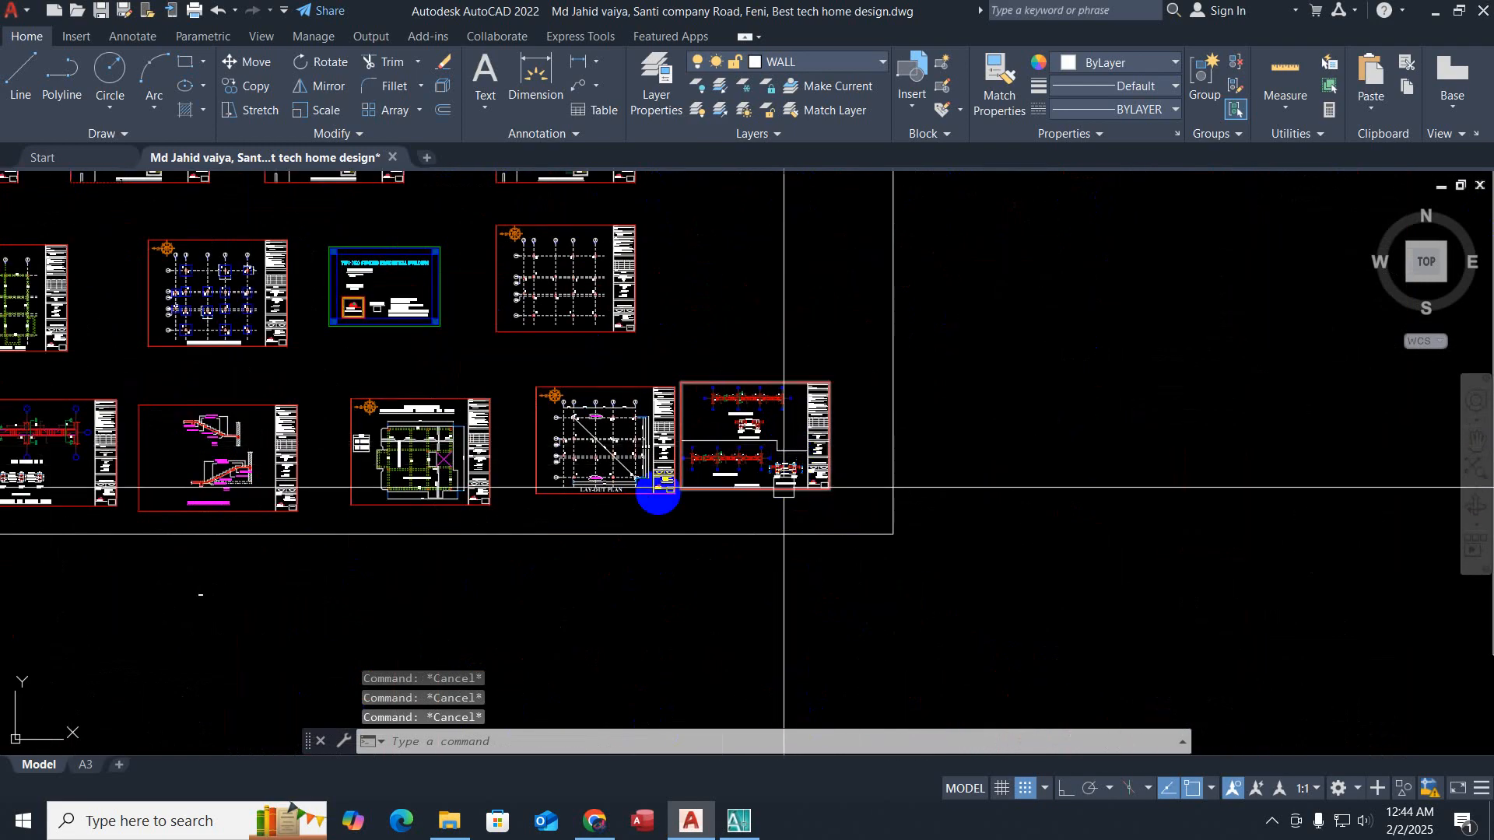
scroll(762, 490, "up", 2)
middle_click_drag(550, 480, 778, 514)
scroll(691, 430, "up", 8)
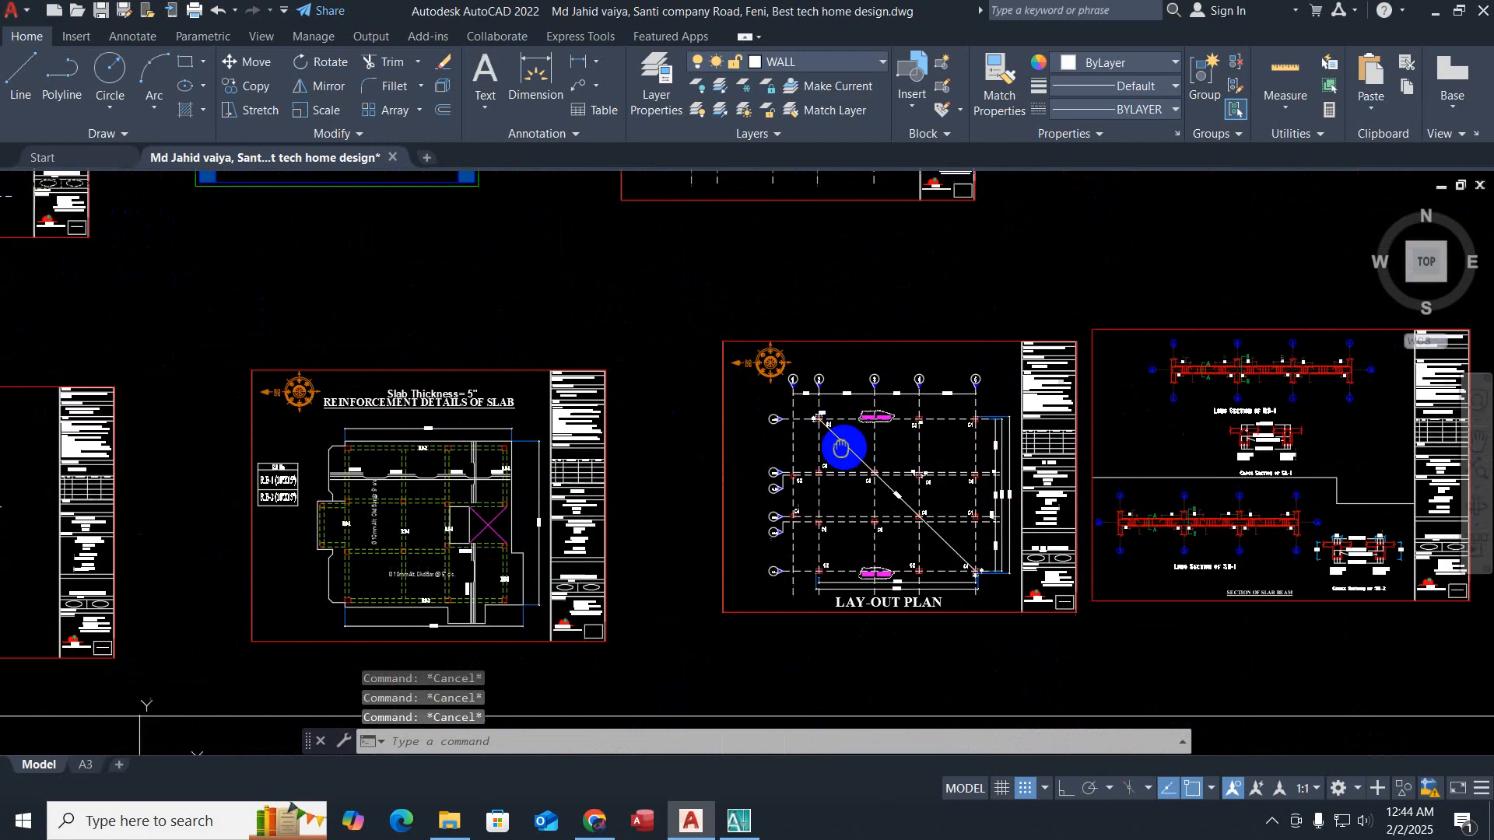
scroll(880, 433, "down", 6)
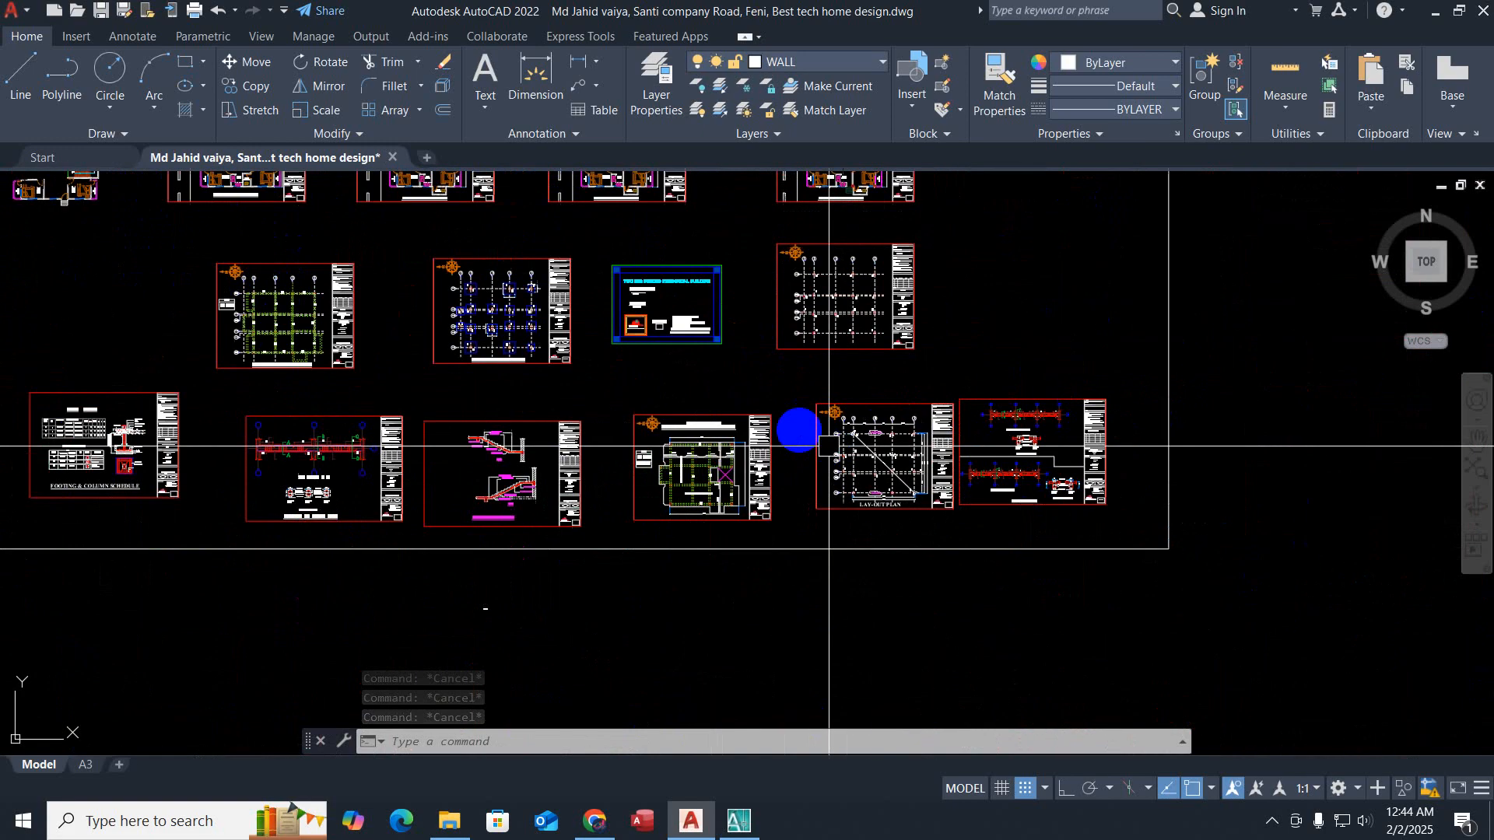
scroll(814, 279, "up", 4)
scroll(814, 278, "up", 2)
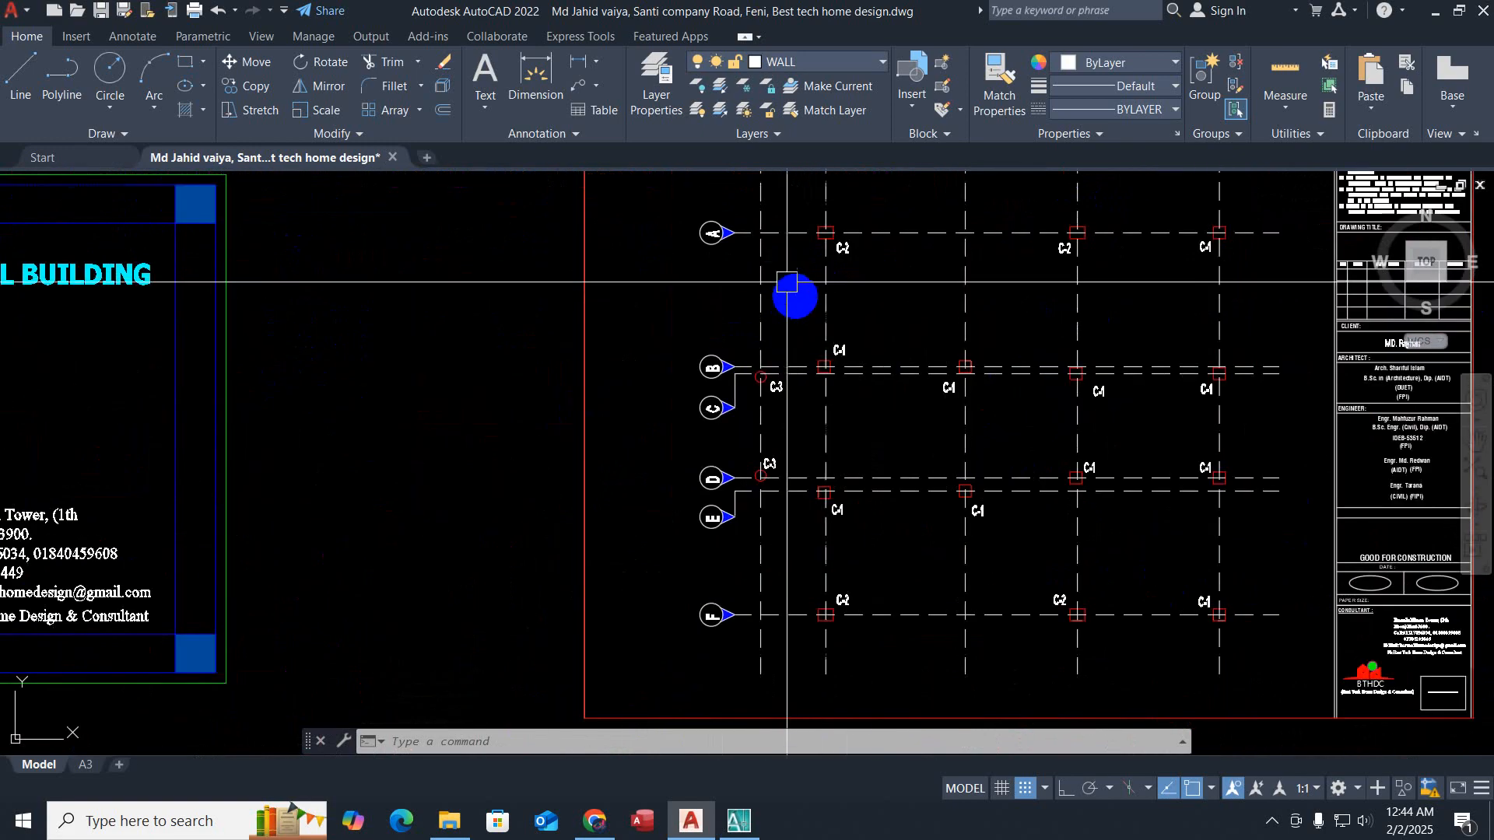
Step: Examine the foundation/footing lay-out plan, including the F-2 and F-3 footings, their column labels and the footing dimensions
middle_click_drag(794, 296, 970, 397)
scroll(821, 383, "down", 8)
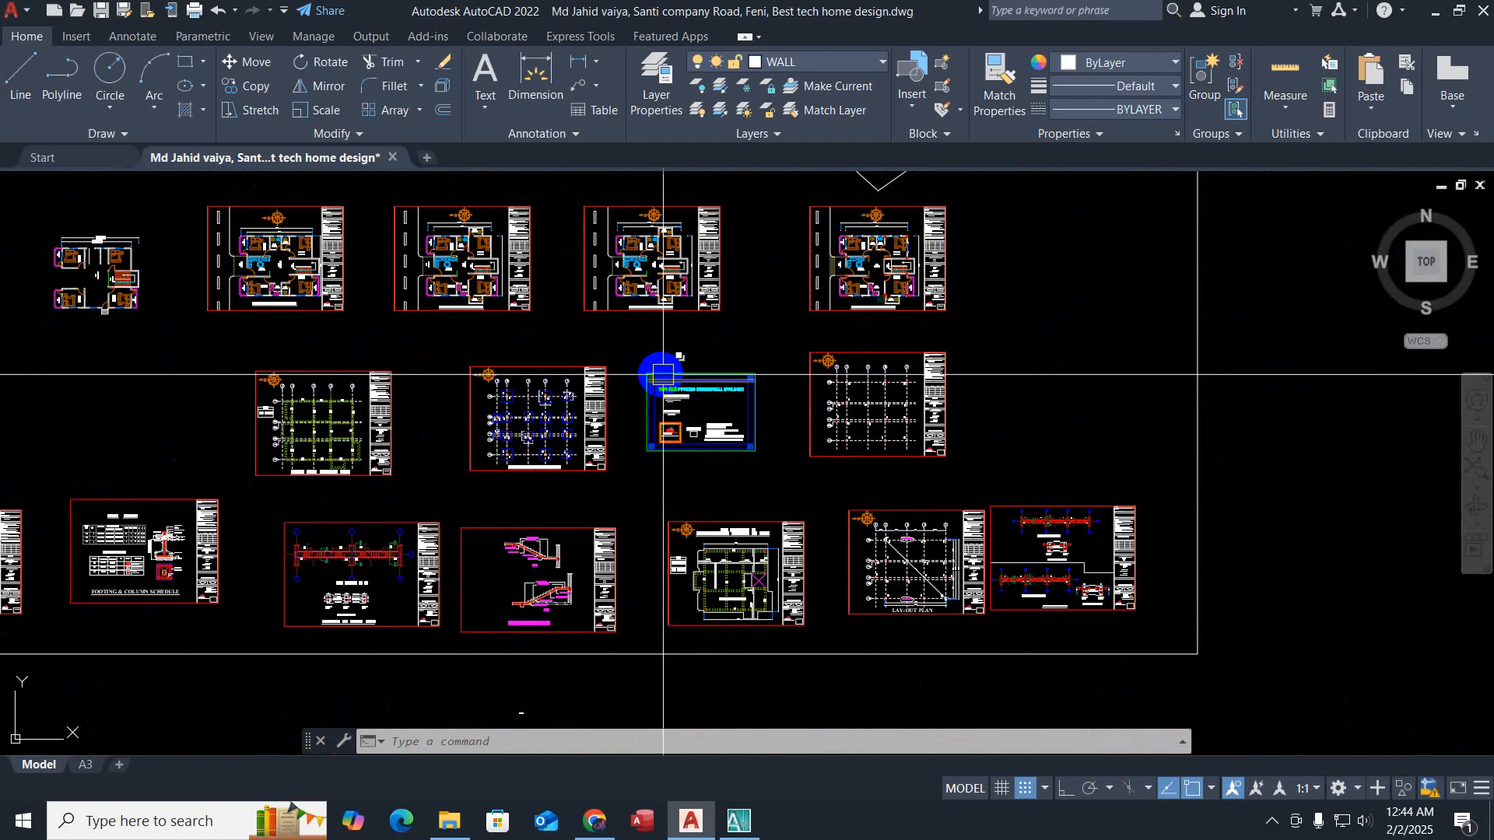
scroll(634, 382, "up", 6)
middle_click_drag(683, 423, 780, 243)
scroll(317, 325, "up", 6)
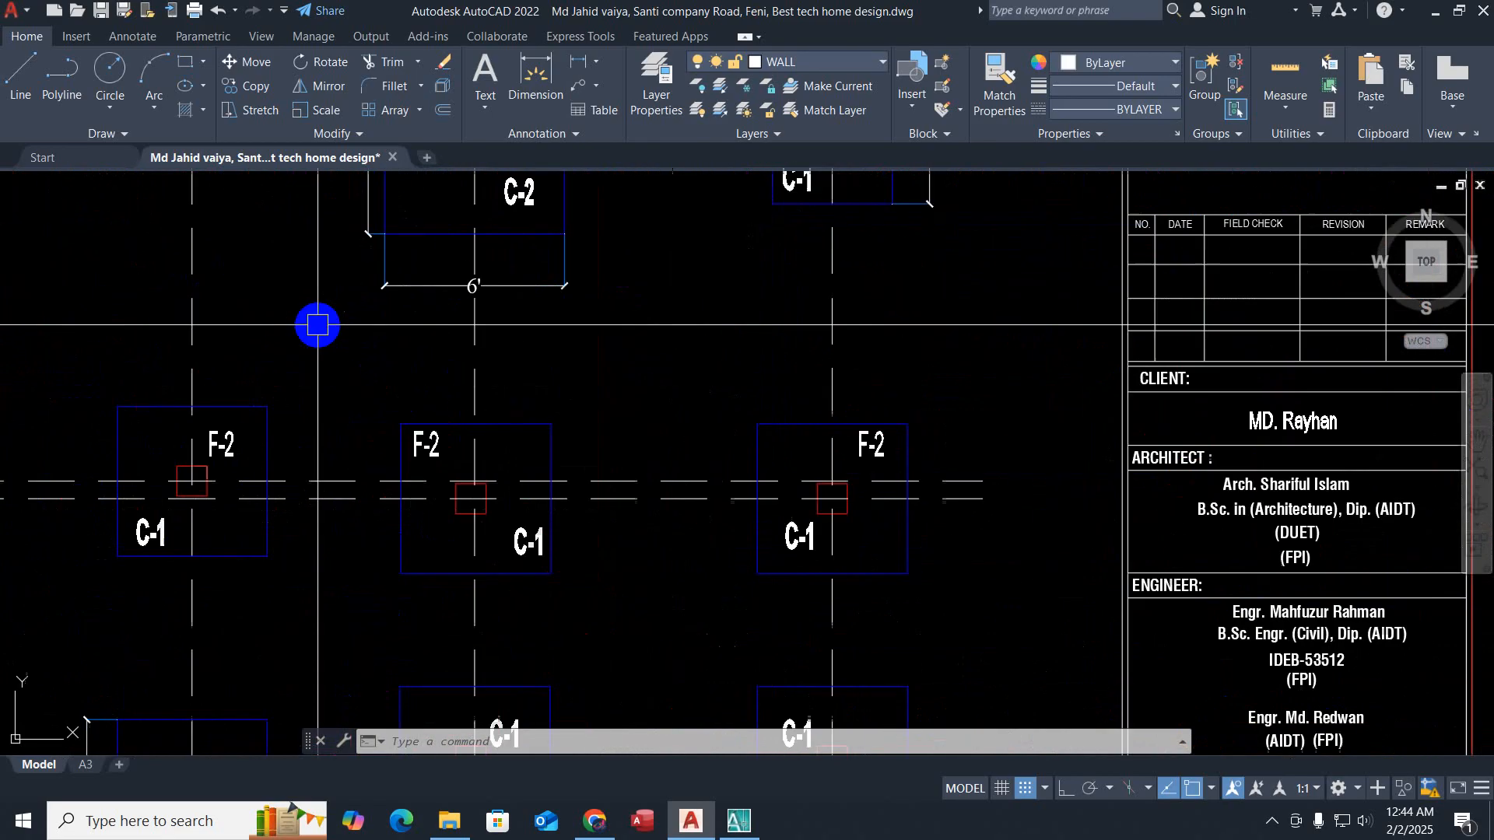
middle_click_drag(407, 375, 766, 453)
scroll(766, 453, "up", 2)
middle_click_drag(764, 328, 785, 513)
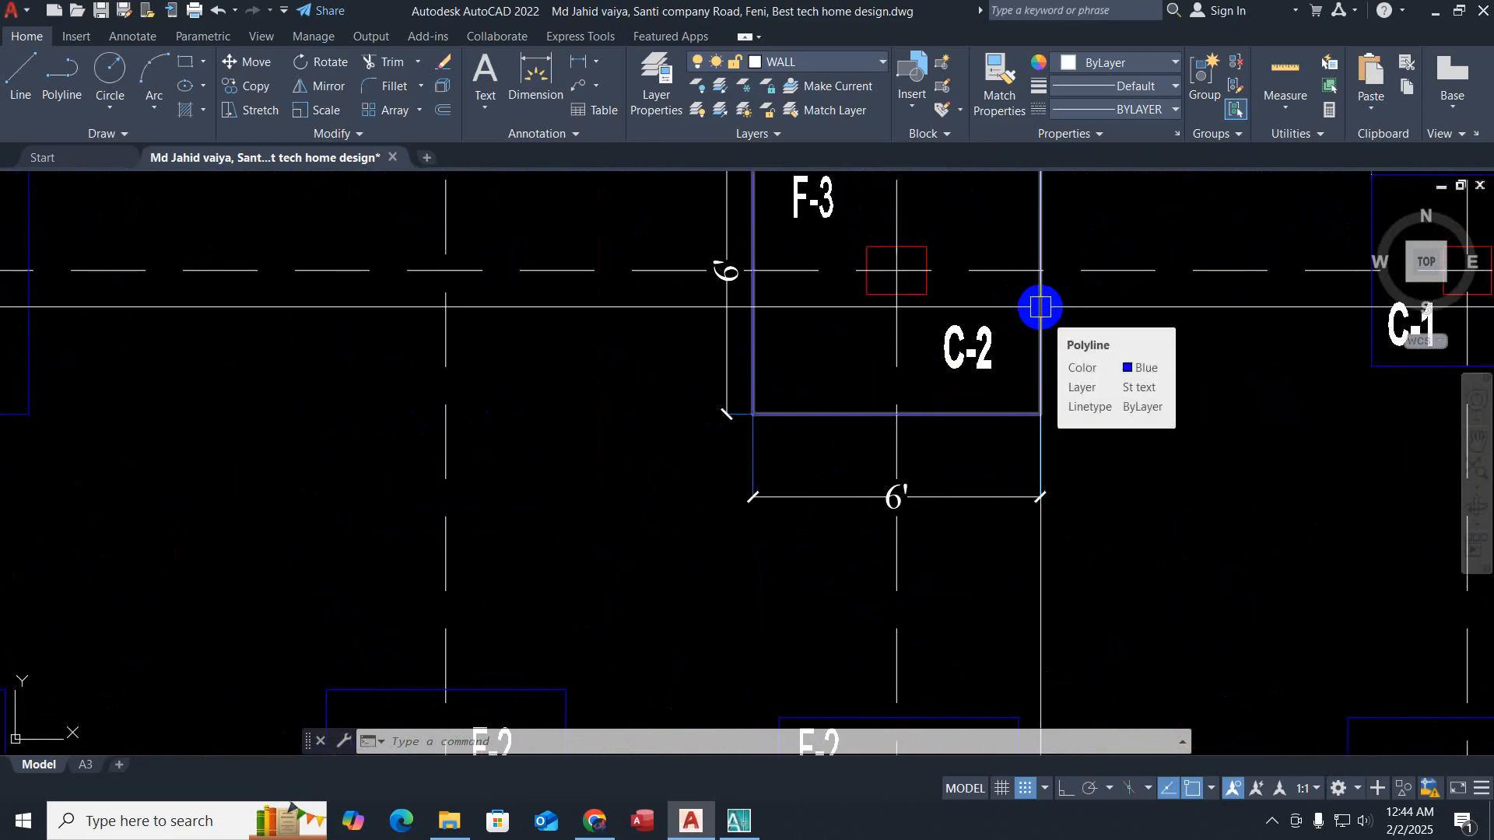
scroll(1043, 322, "down", 8)
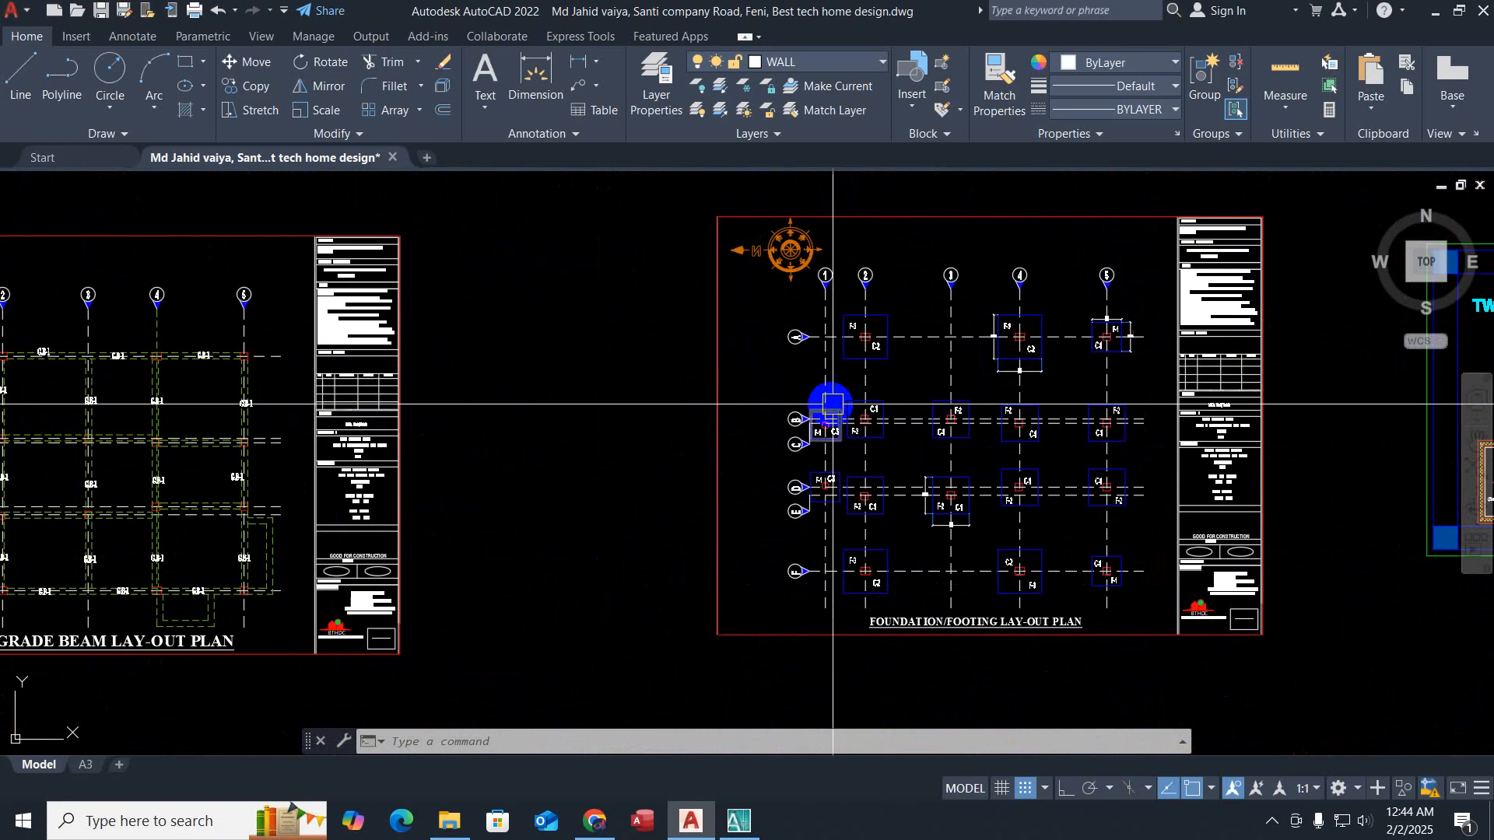
Step: Review the grade beam lay-out plan and its beam labels, along with the surrounding floor plan and structural sheets
scroll(832, 403, "down", 2)
mouse_move(832, 403)
middle_mouse_down()
mouse_move(560, 410)
mouse_move(1073, 372)
middle_mouse_up()
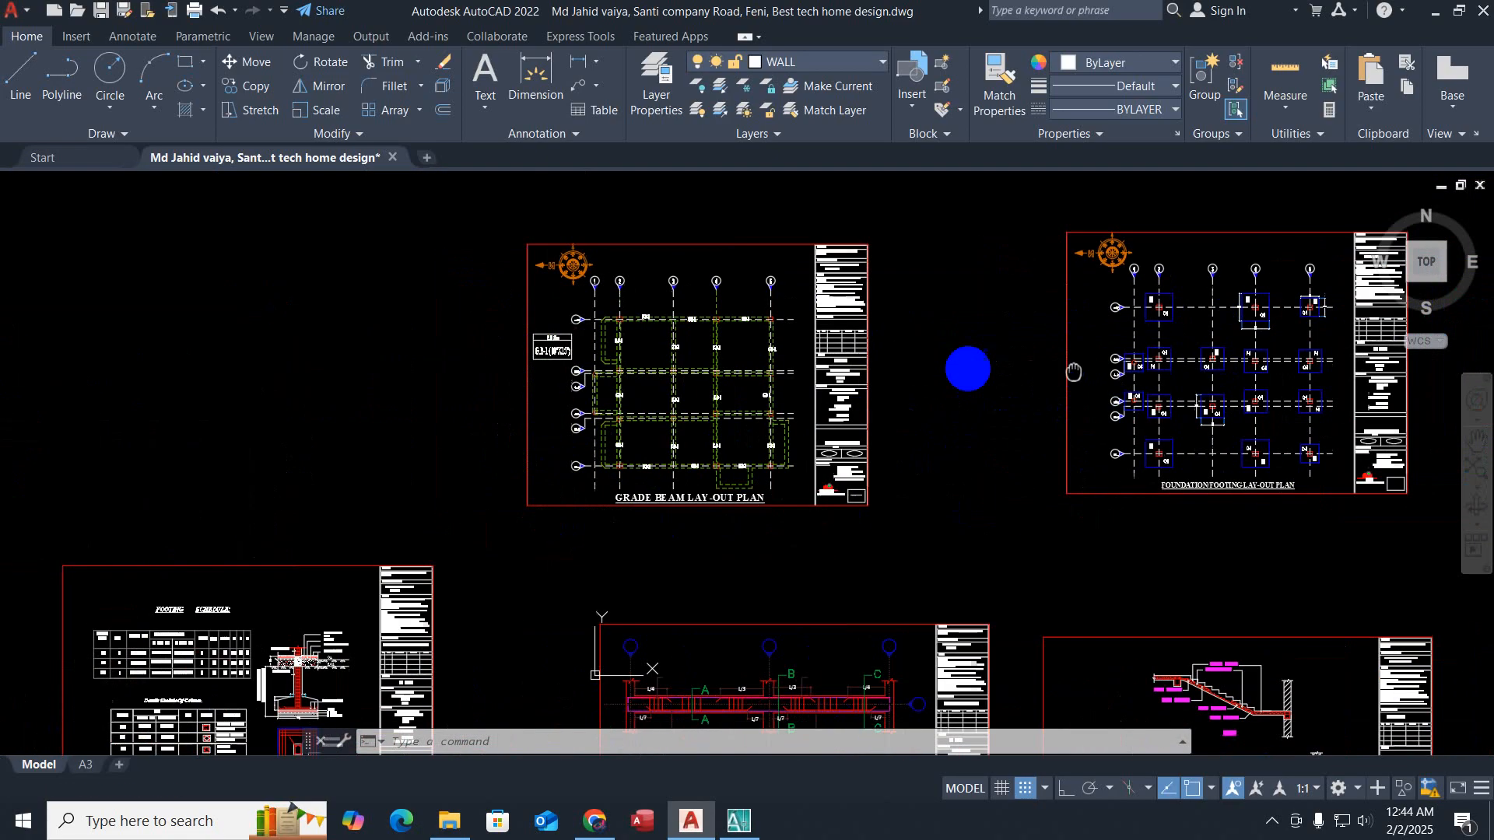
scroll(650, 366, "up", 2)
scroll(553, 397, "up", 4)
scroll(529, 391, "down", 4)
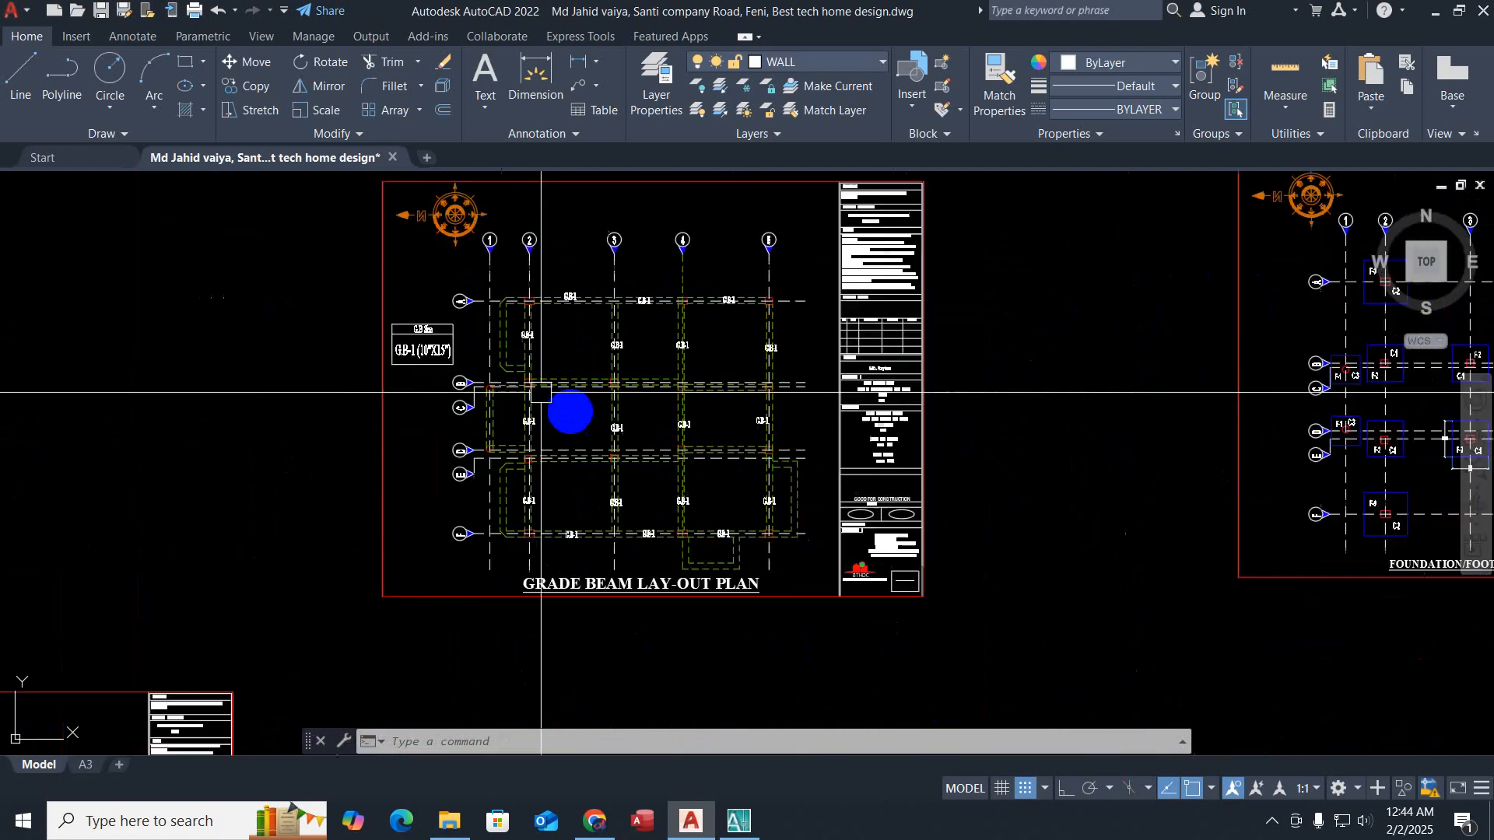
scroll(545, 397, "down", 4)
mouse_move(918, 467)
middle_mouse_down()
mouse_move(773, 383)
mouse_move(773, 343)
mouse_move(743, 340)
mouse_move(740, 366)
mouse_move(677, 437)
mouse_move(633, 453)
mouse_move(709, 447)
mouse_move(791, 514)
mouse_move(783, 394)
mouse_move(850, 483)
mouse_move(811, 422)
mouse_move(867, 460)
middle_mouse_up()
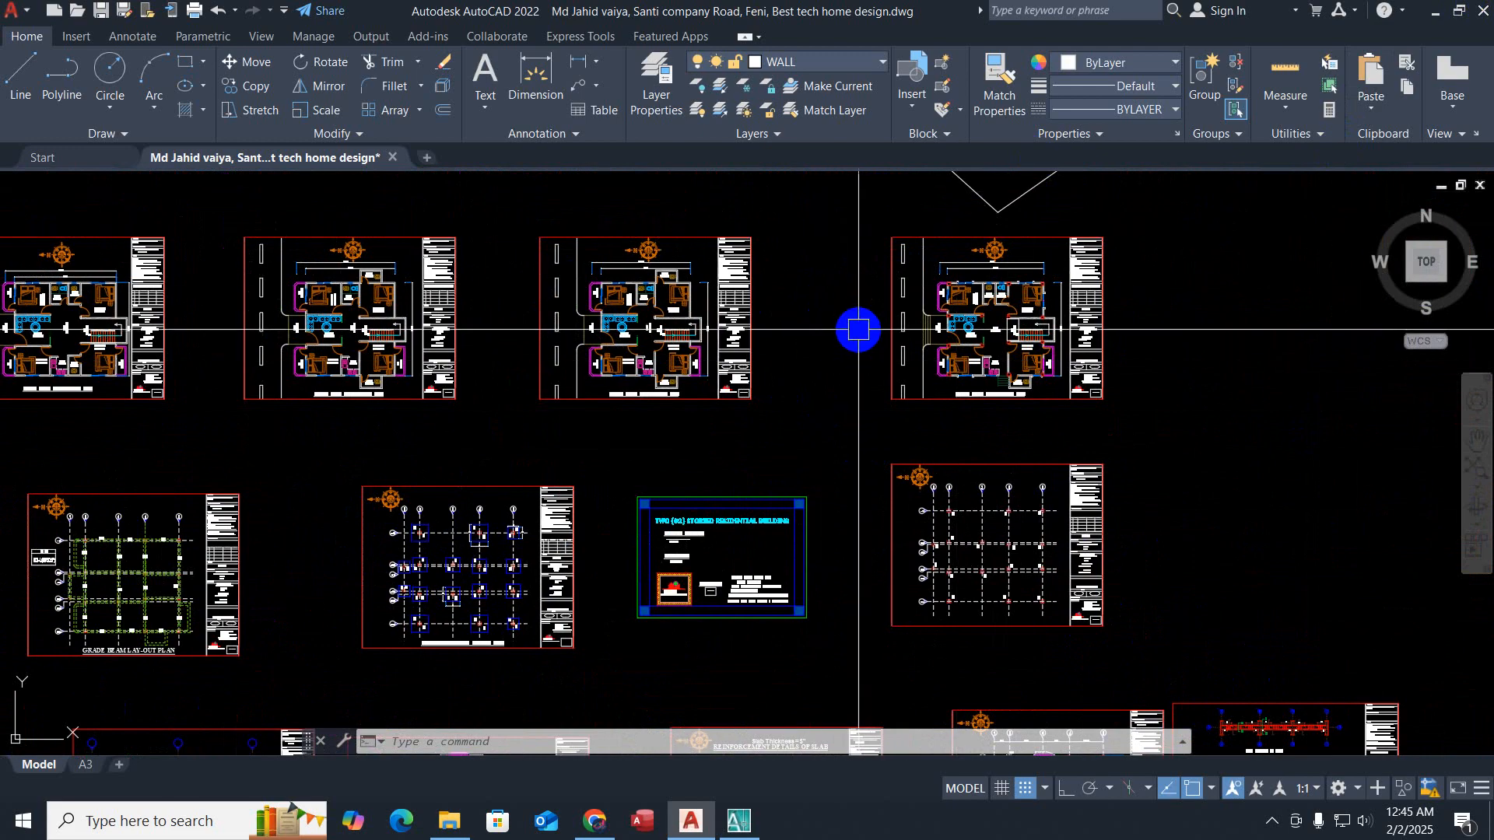